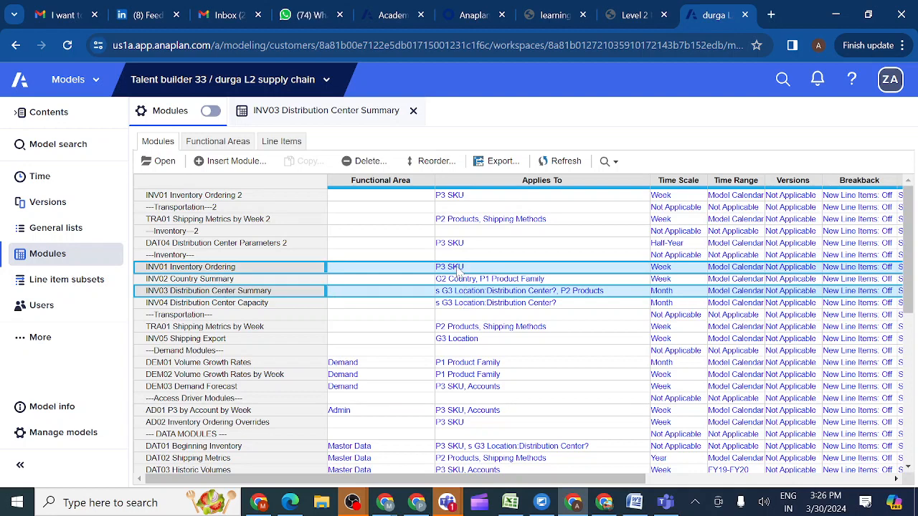
Reselect the lists INV03 Distribution Center Summary applies to, so the order is P2 Products, s G3 Location:Distribution Center?
click(615, 294)
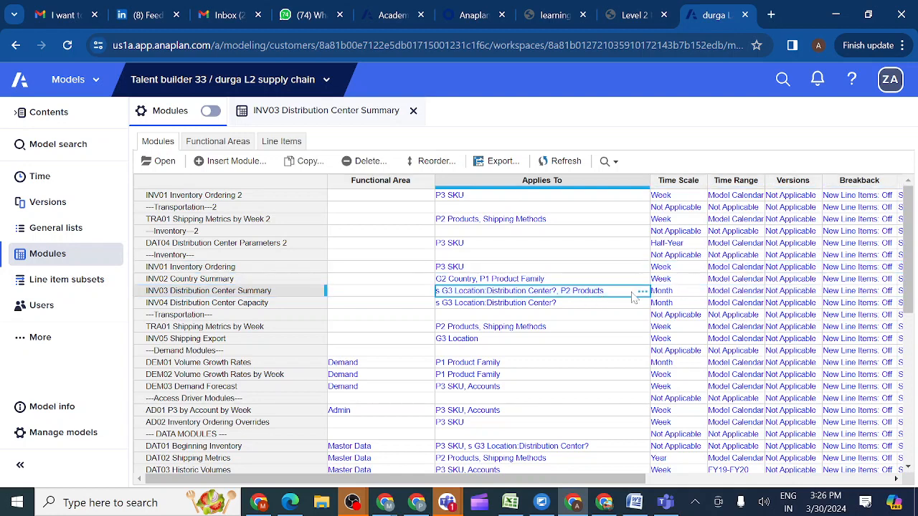
click(642, 296)
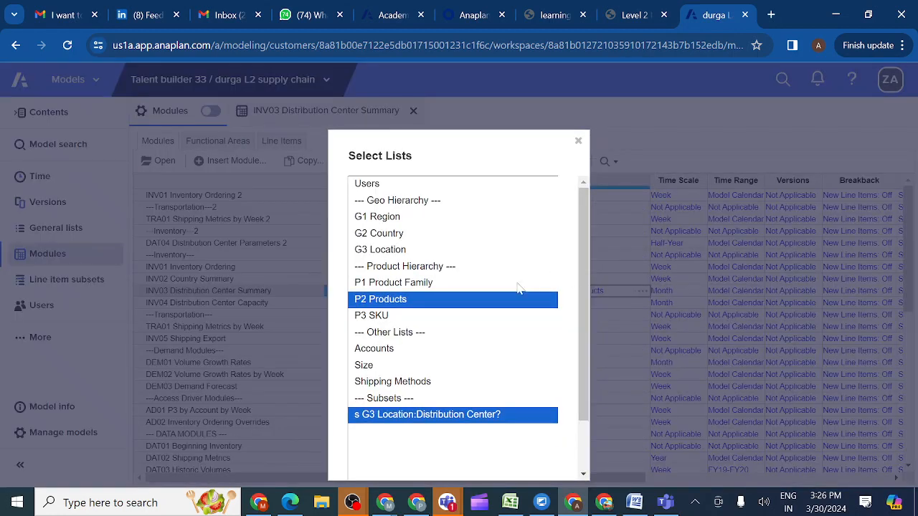
ctrl+click(412, 416)
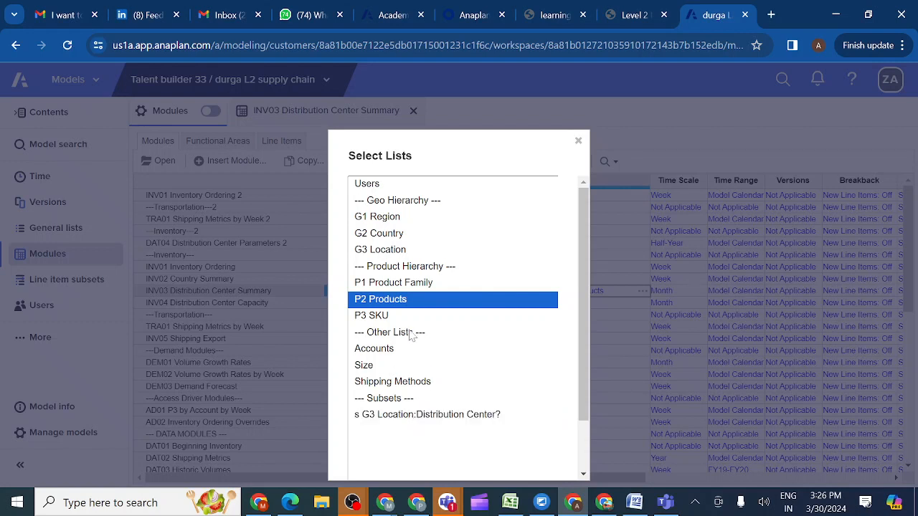
ctrl+click(414, 302)
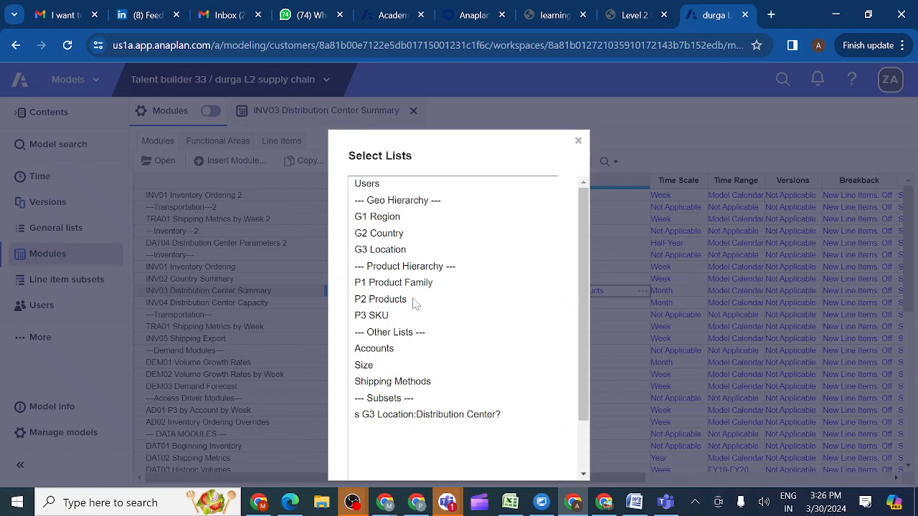
ctrl+click(414, 302)
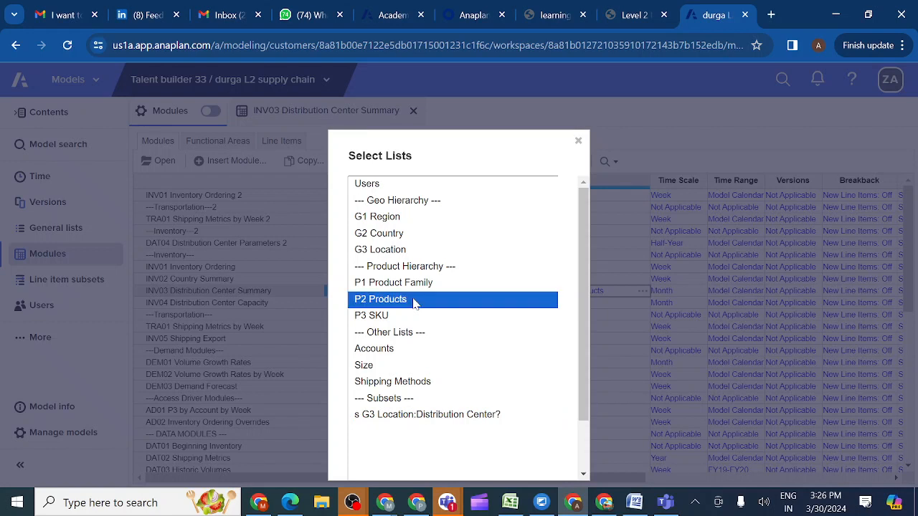
ctrl+click(412, 417)
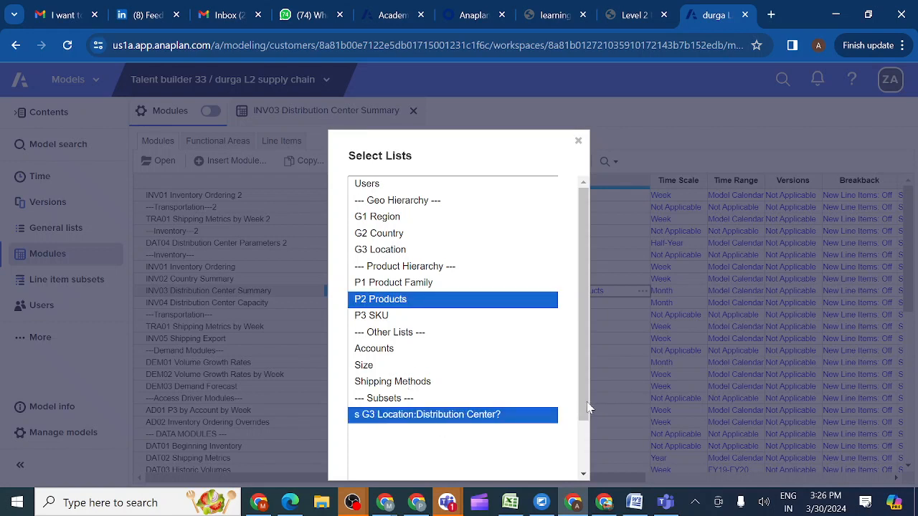
drag(586, 407, 584, 466)
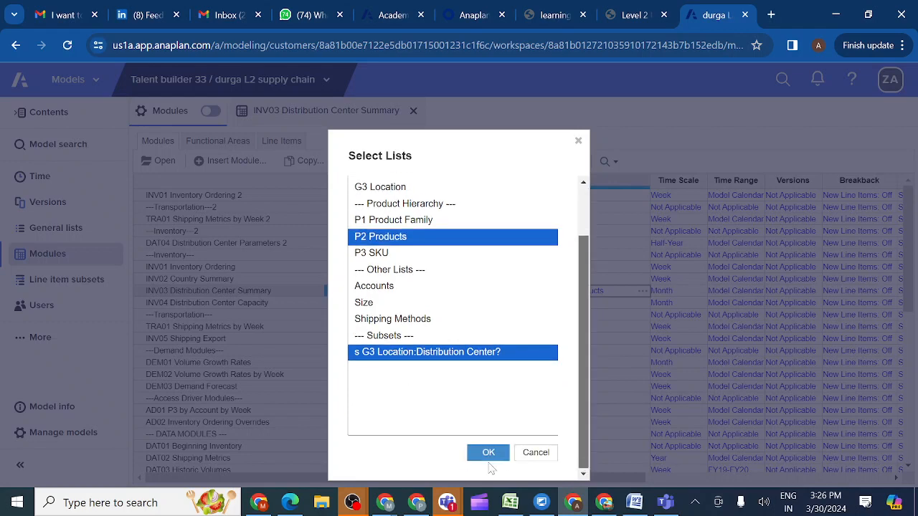
click(487, 454)
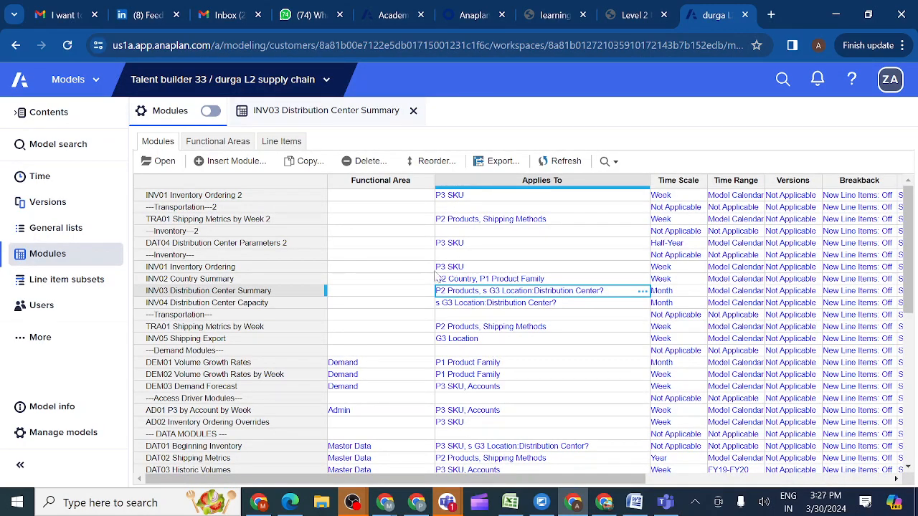
Compare the INV01 Inventory Ordering and INV03 Distribution Center Summary modules, and locate G3 Location among the general lists
click(290, 270)
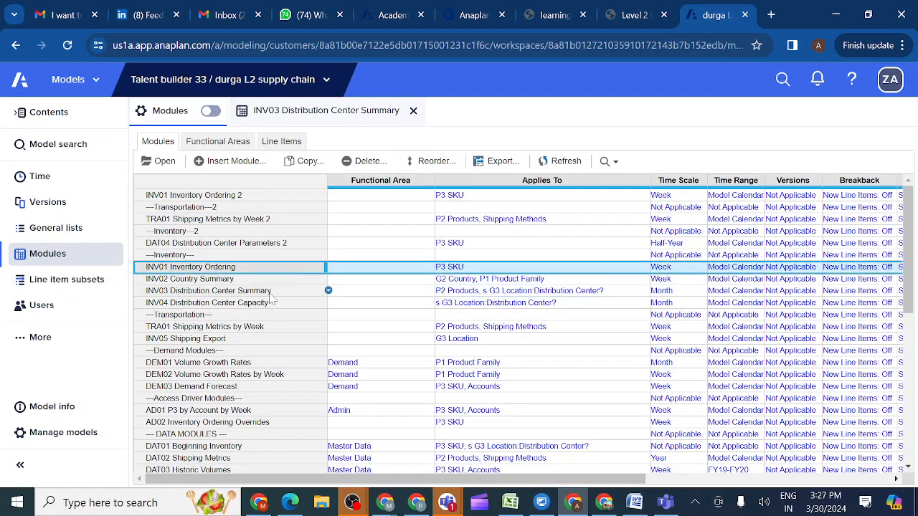
ctrl+click(271, 294)
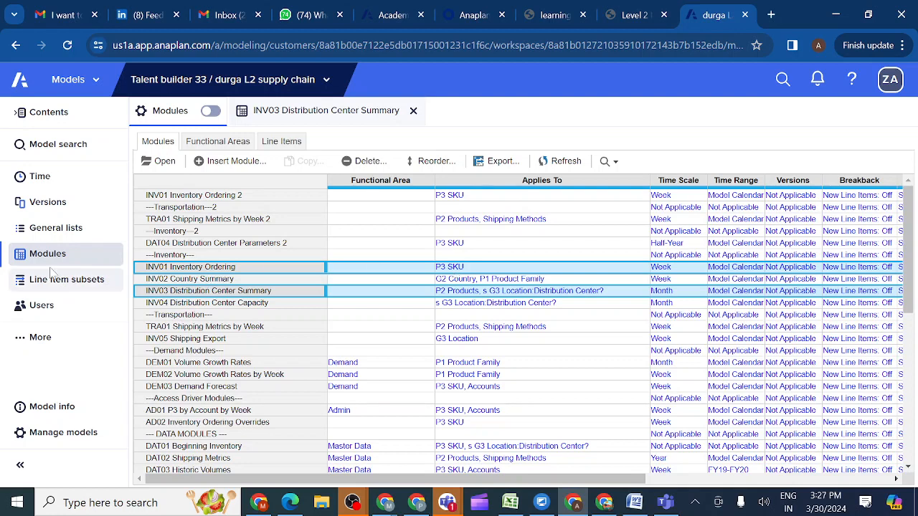
click(66, 237)
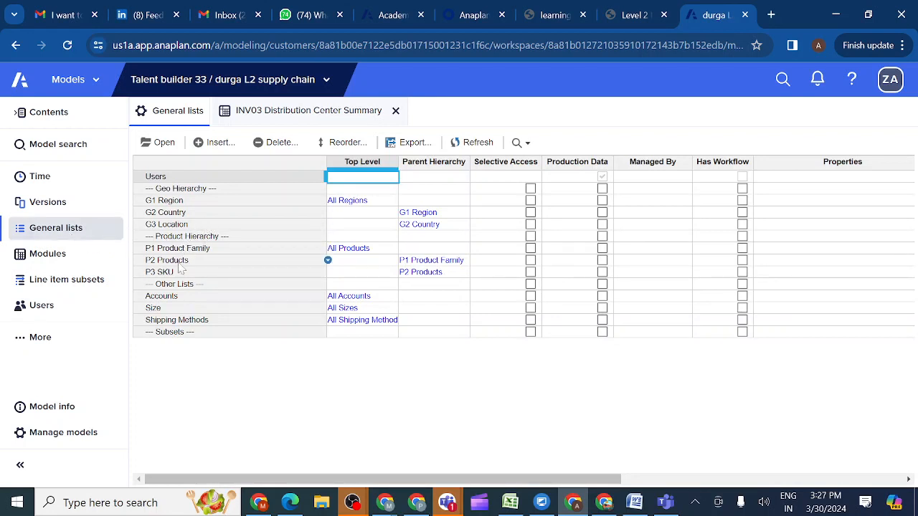
click(172, 227)
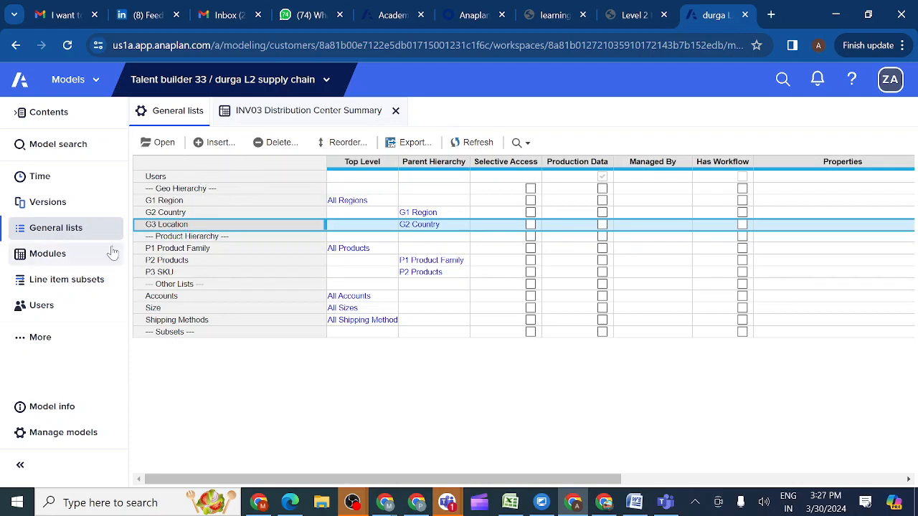
Return to the module list and compare the Applies To dimensions of INV01 Inventory Ordering and INV03 Distribution Center Summary
click(57, 259)
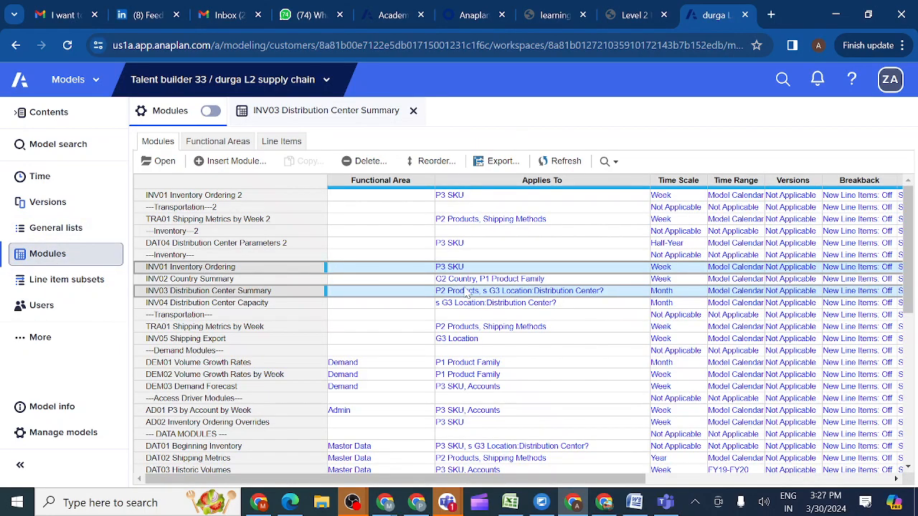
click(454, 270)
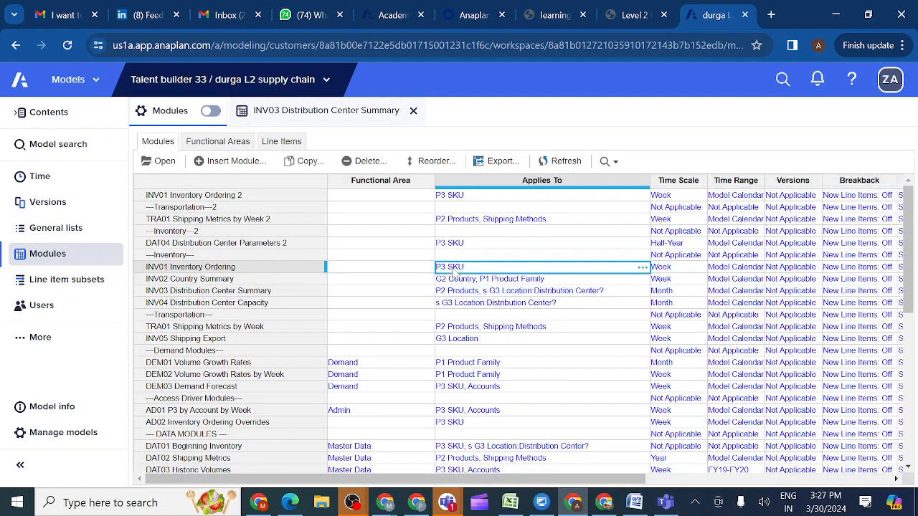
click(452, 293)
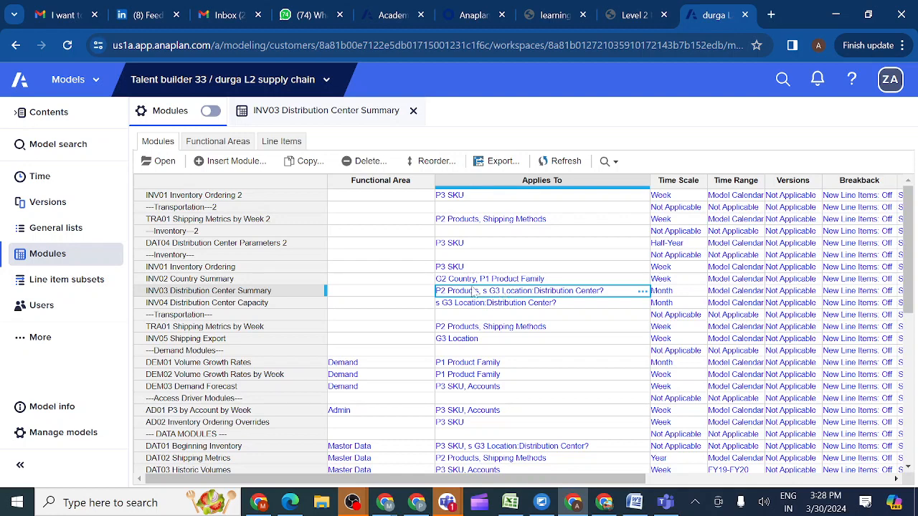
click(242, 293)
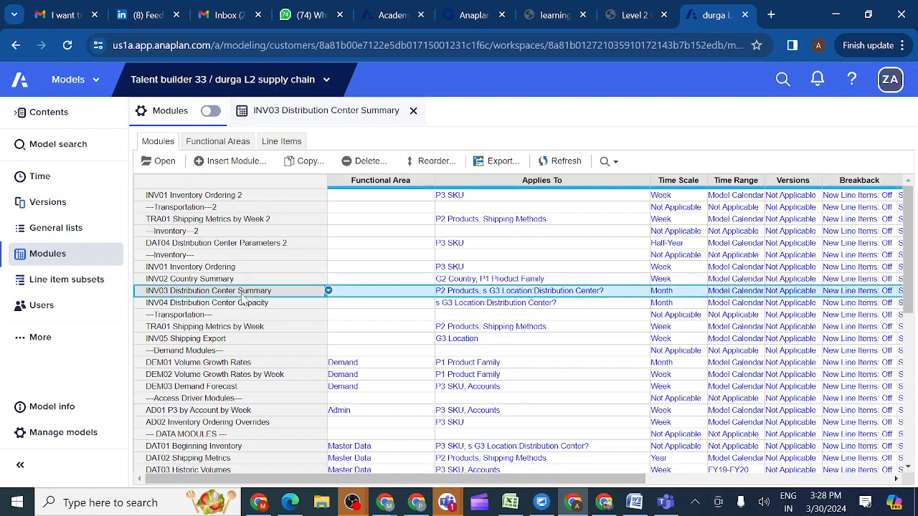
ctrl+click(235, 268)
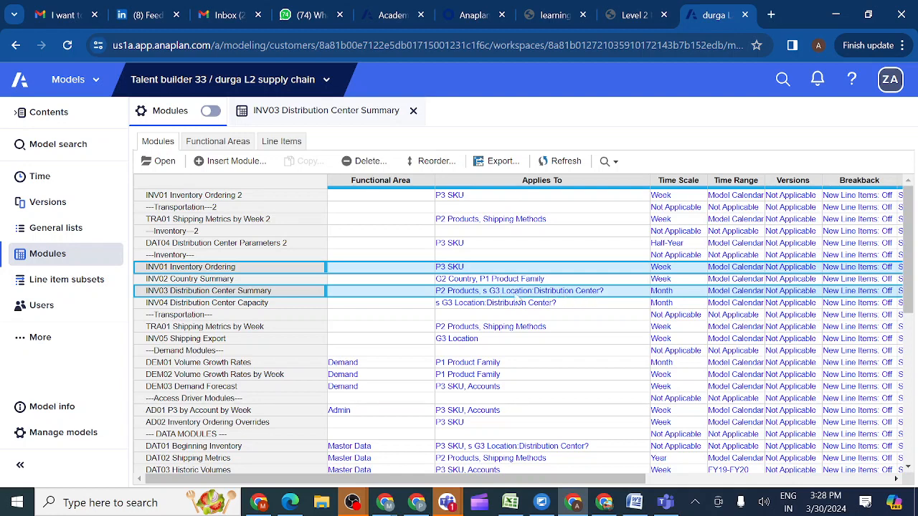
Open the G3 Location list to view its subsets, and return to the module list
click(72, 230)
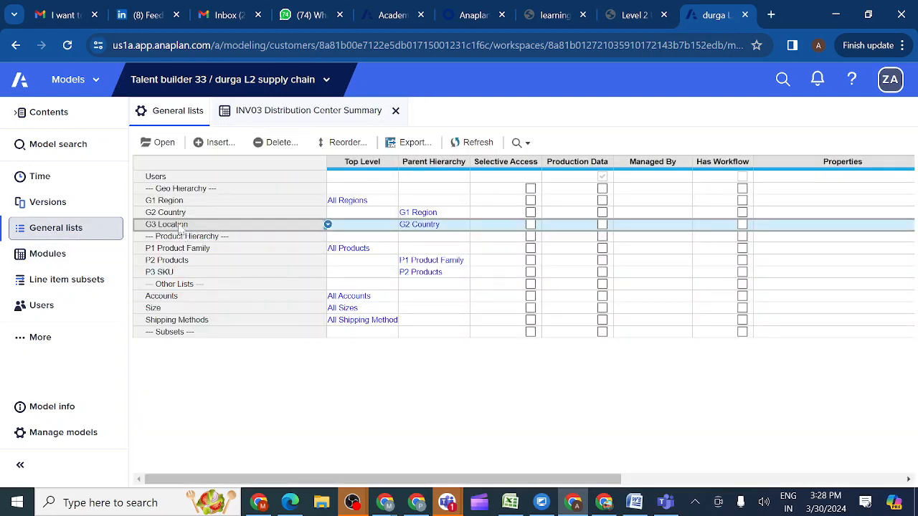
click(164, 146)
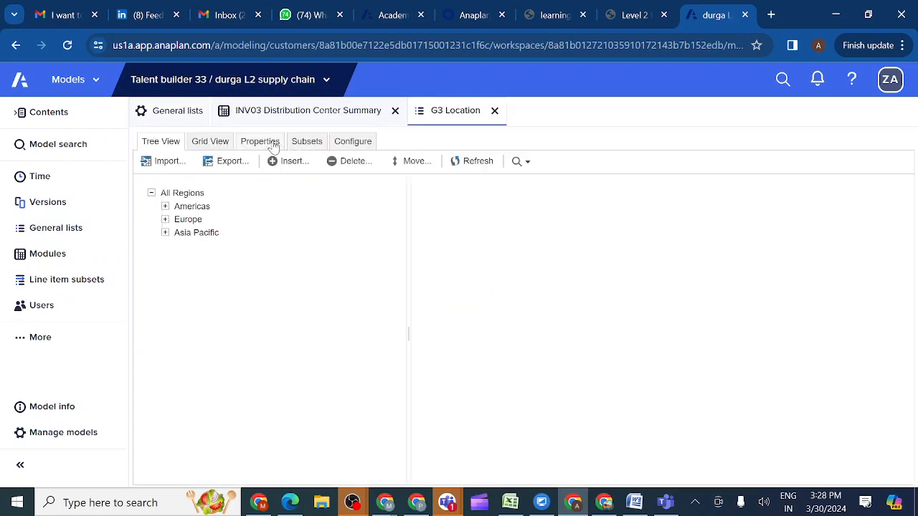
click(305, 141)
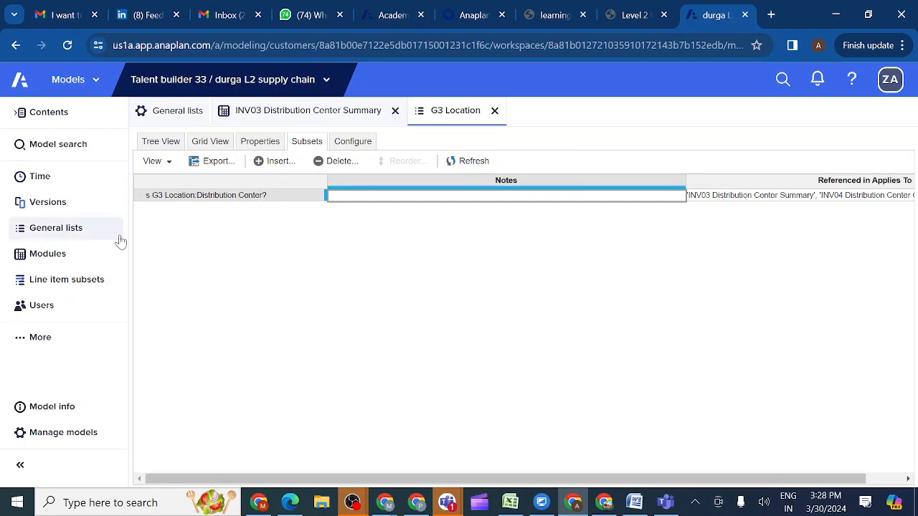
click(60, 259)
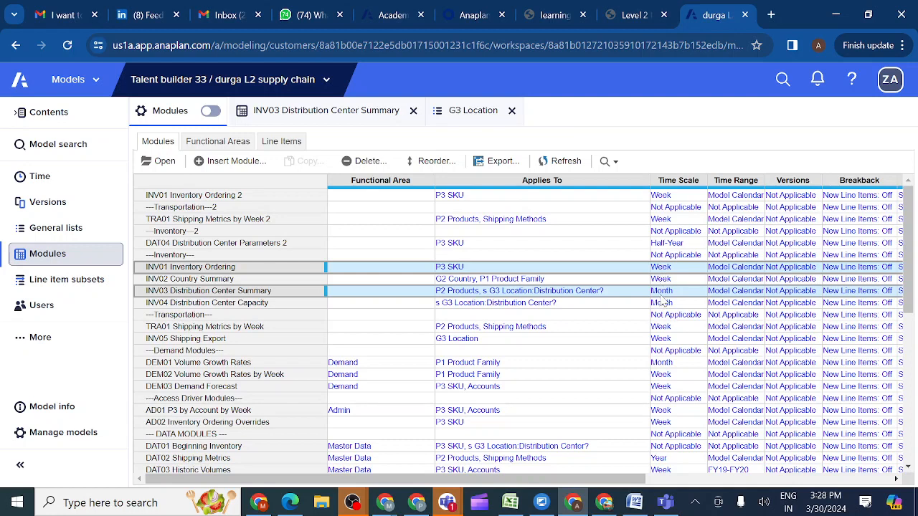
Switch to the Level 2 Model Building course page, review the INV03 module requirements, and return to the Anaplan supply chain model
click(628, 14)
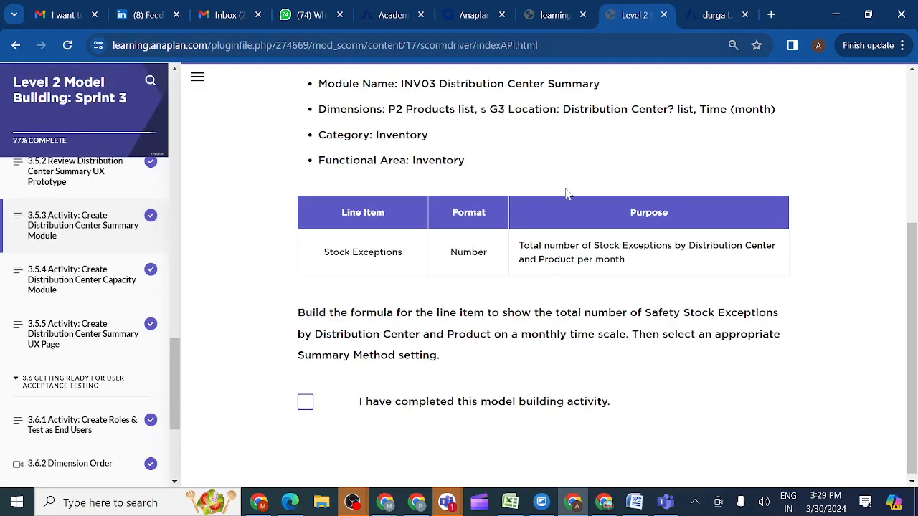
scroll(566, 194, up, 1)
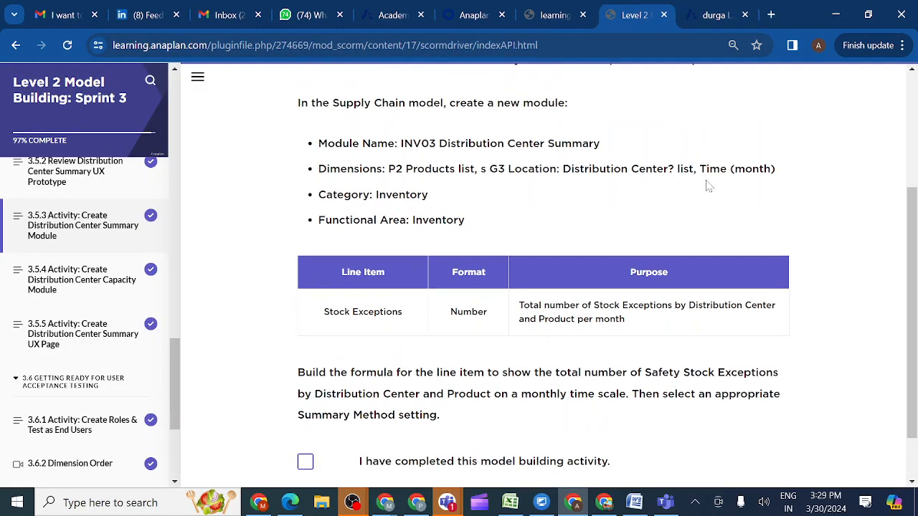
click(557, 12)
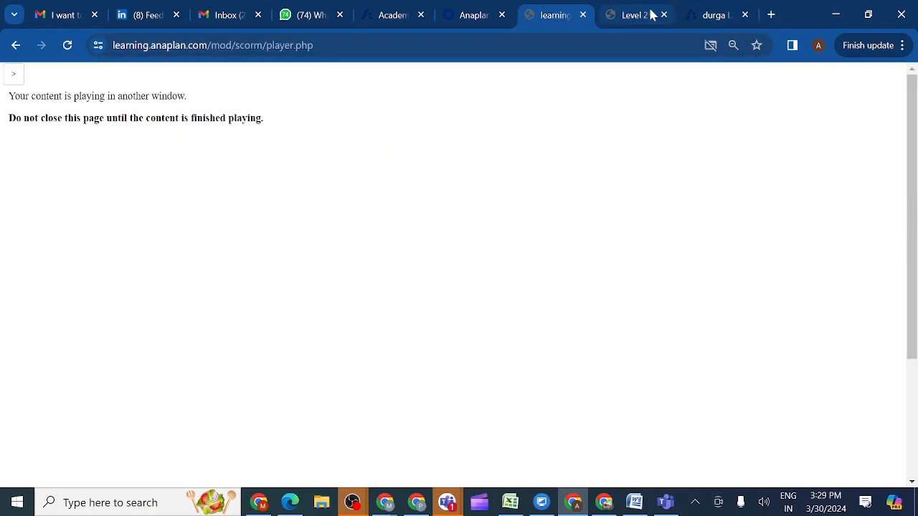
click(627, 15)
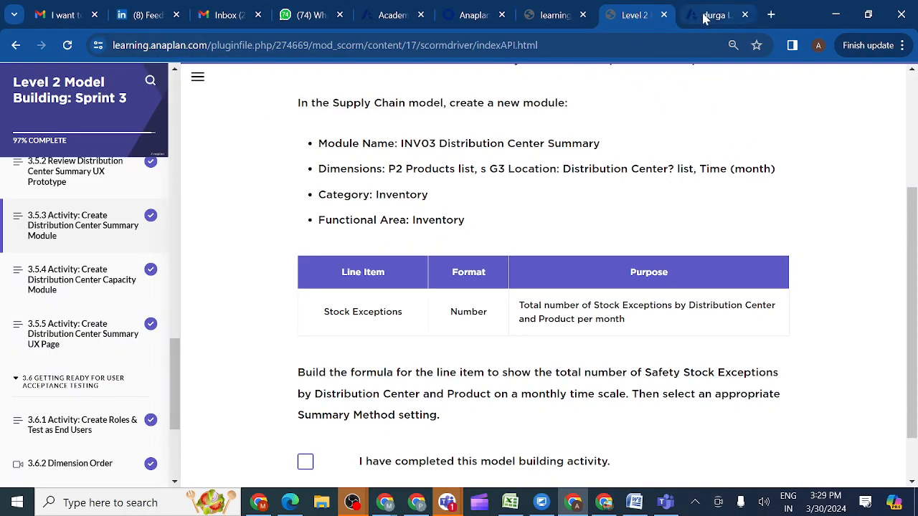
mouse_move(704, 18)
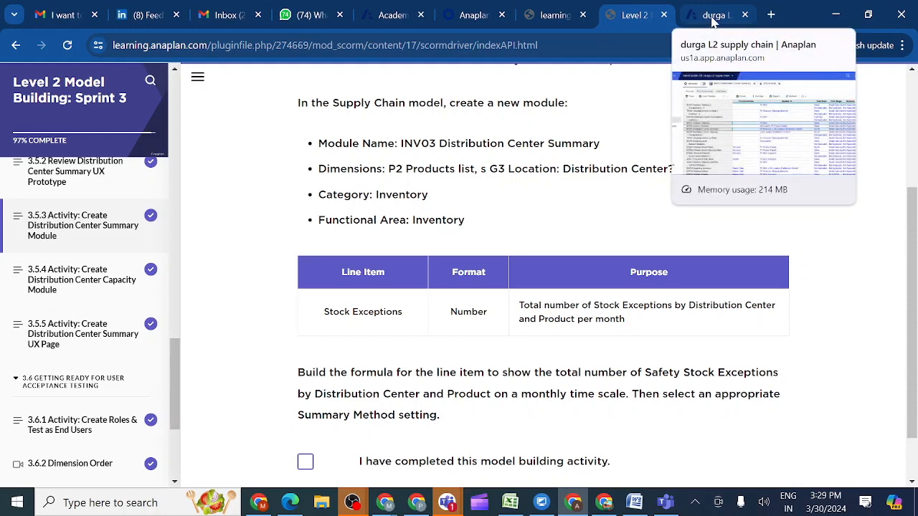
click(710, 16)
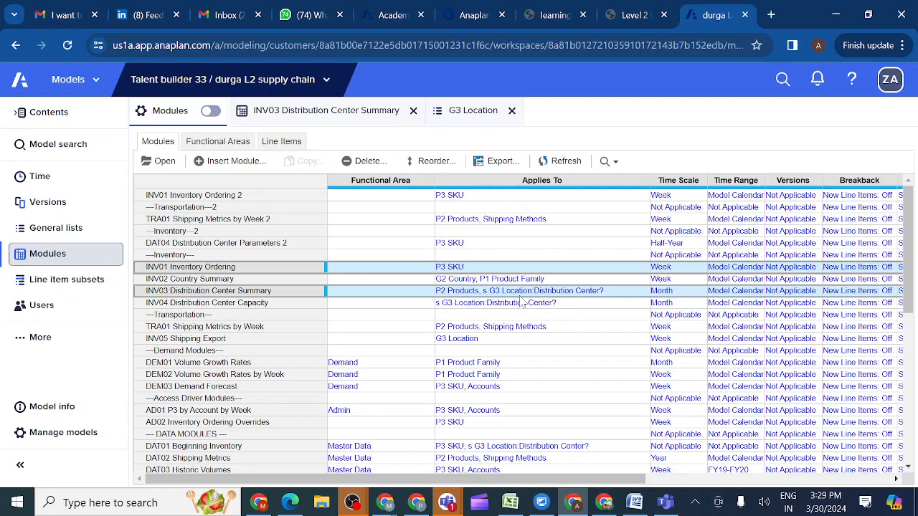
Check the Stock Exceptions formula in INV03 Distribution Center Summary and open the SYS08 SKU Details module it references
click(322, 114)
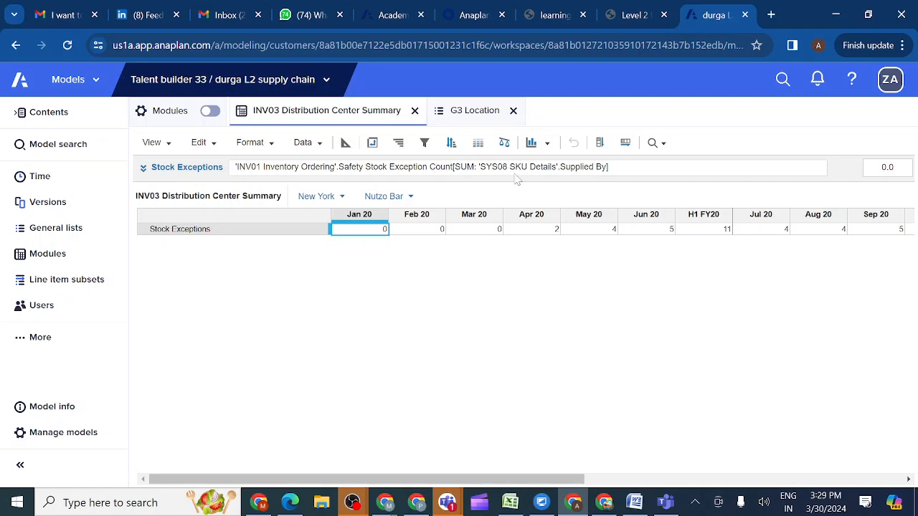
click(58, 257)
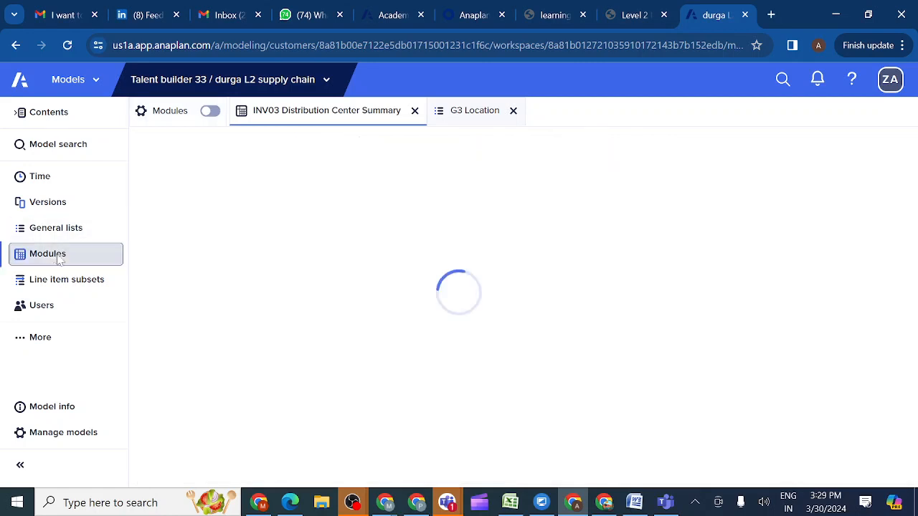
scroll(183, 360, down, 5)
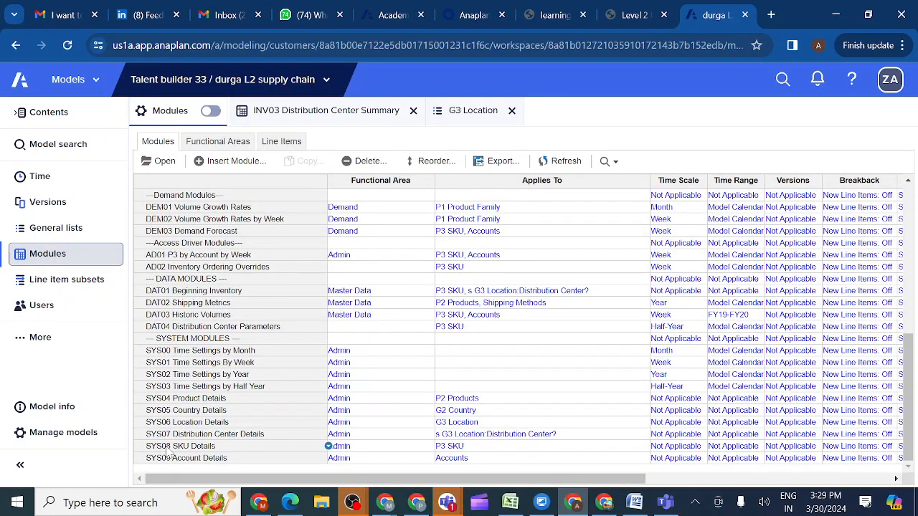
click(166, 448)
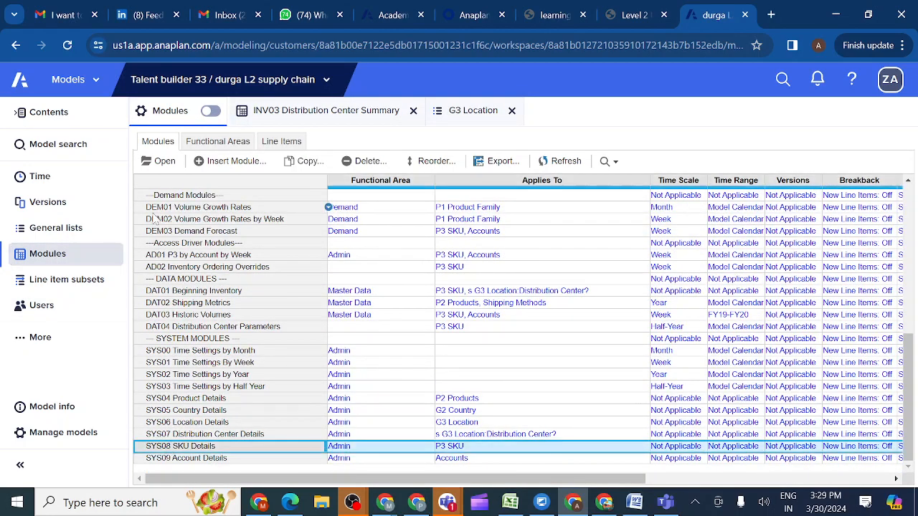
click(163, 162)
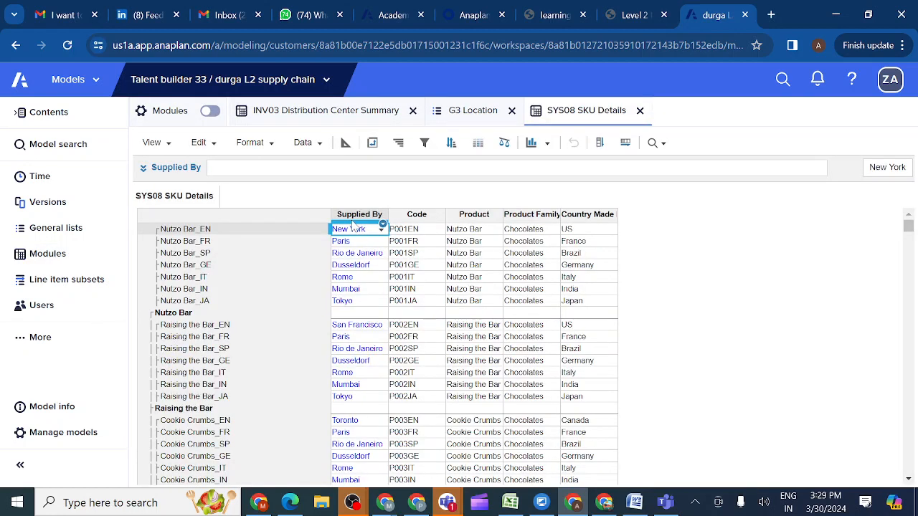
Examine the Supplied By line item in SYS08 SKU Details and check the module's pivot dimensions
click(352, 217)
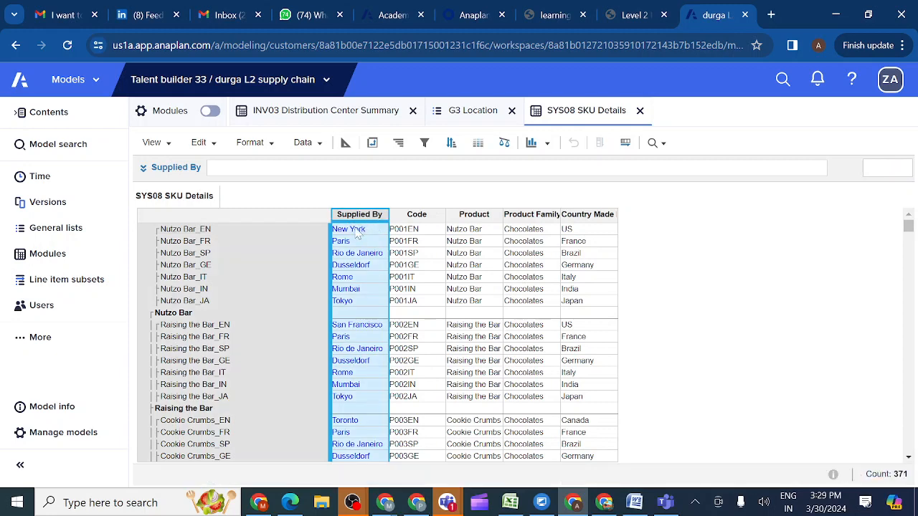
click(355, 231)
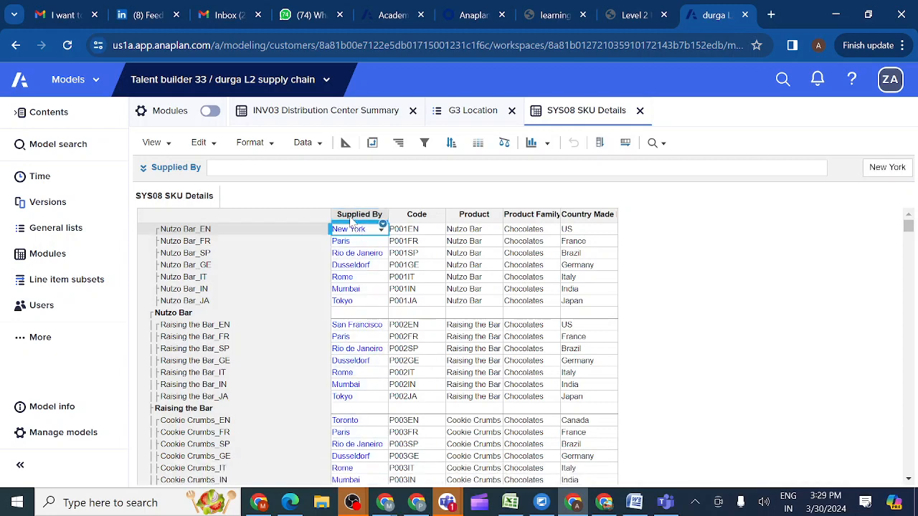
click(352, 216)
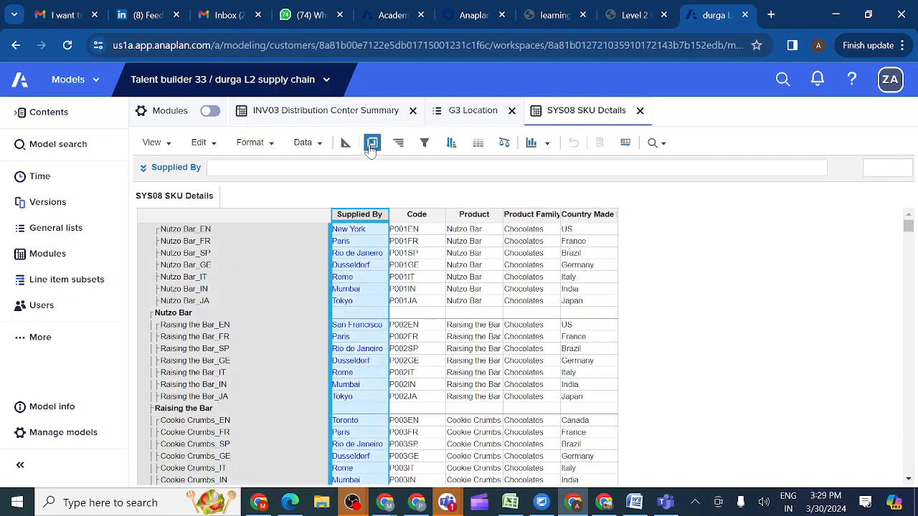
click(372, 144)
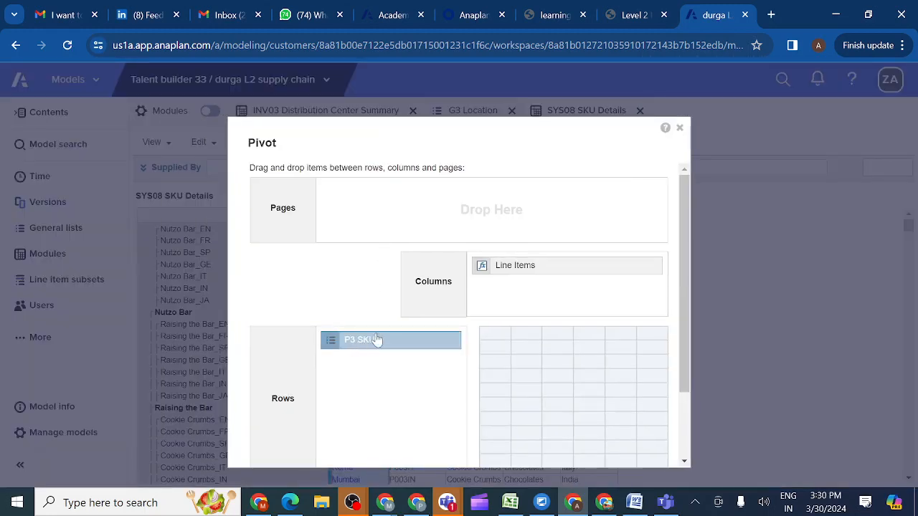
click(680, 128)
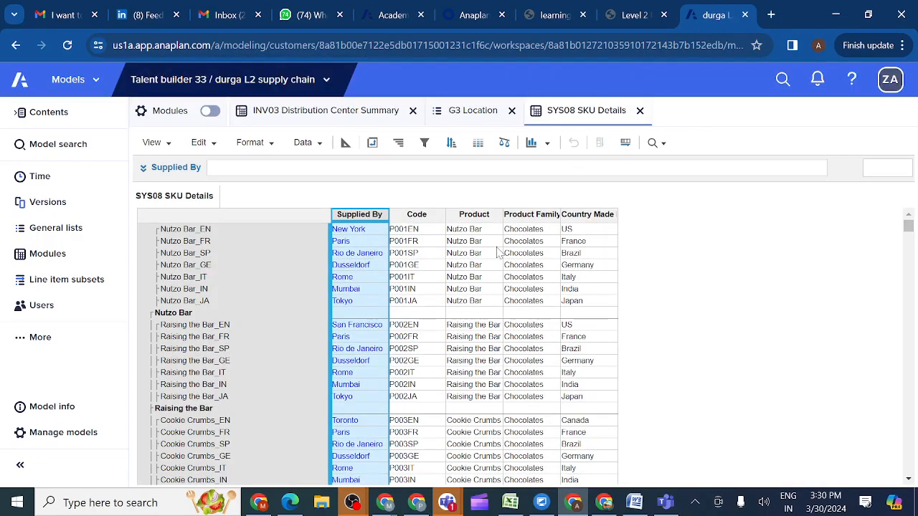
Return to INV03 Distribution Center Summary, check its pivot dimensions, and review Stock Exceptions across the time periods
click(338, 113)
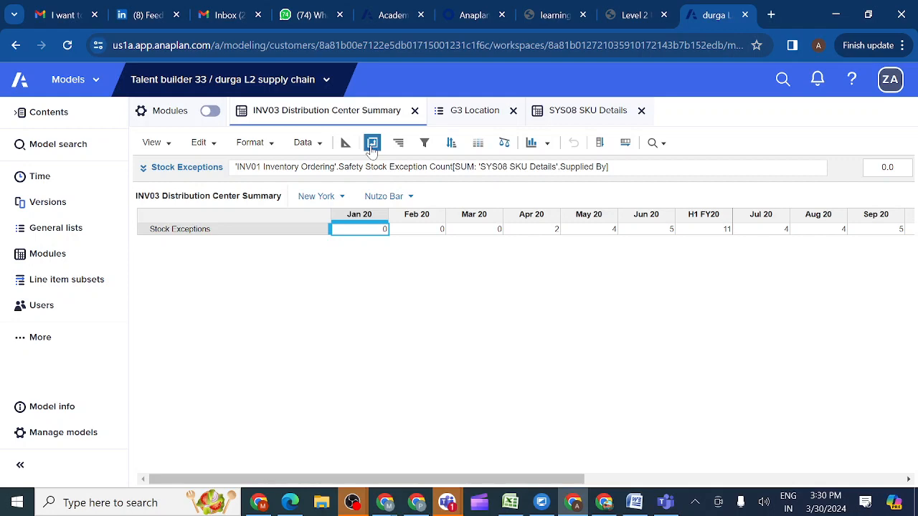
click(372, 143)
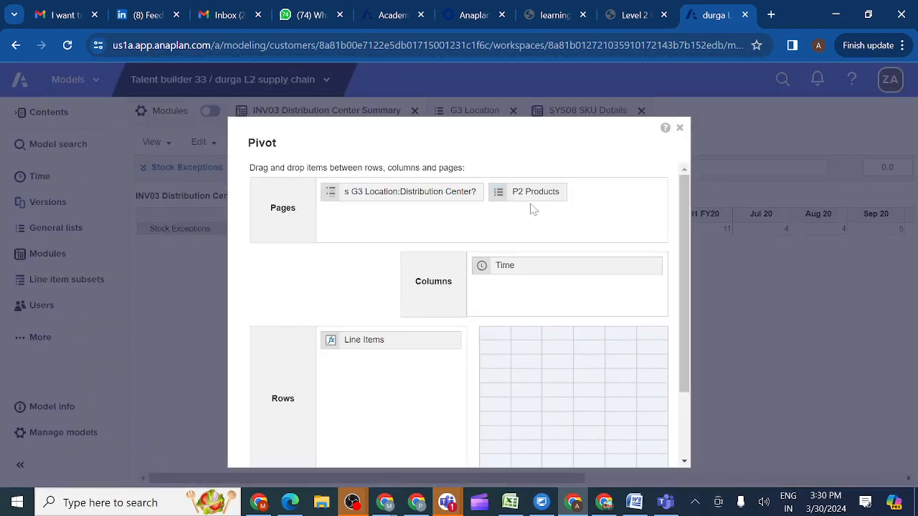
click(680, 129)
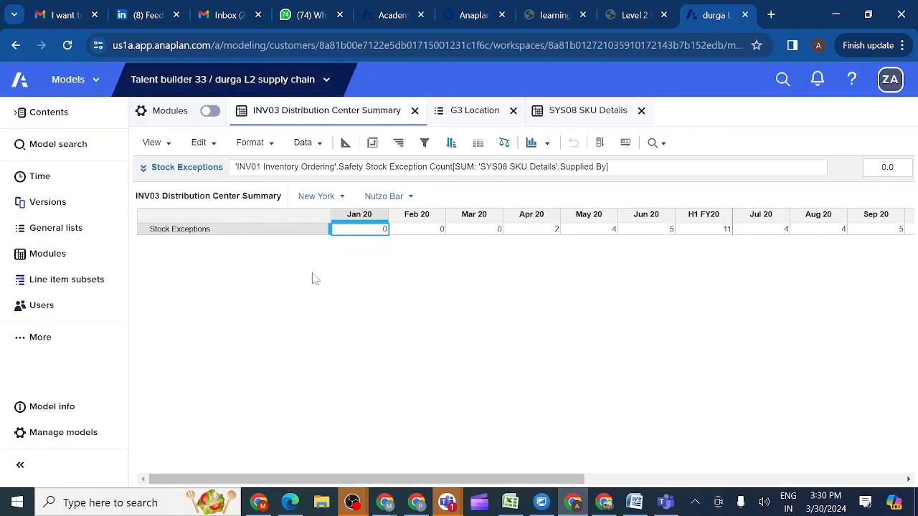
scroll(368, 294, right, 10)
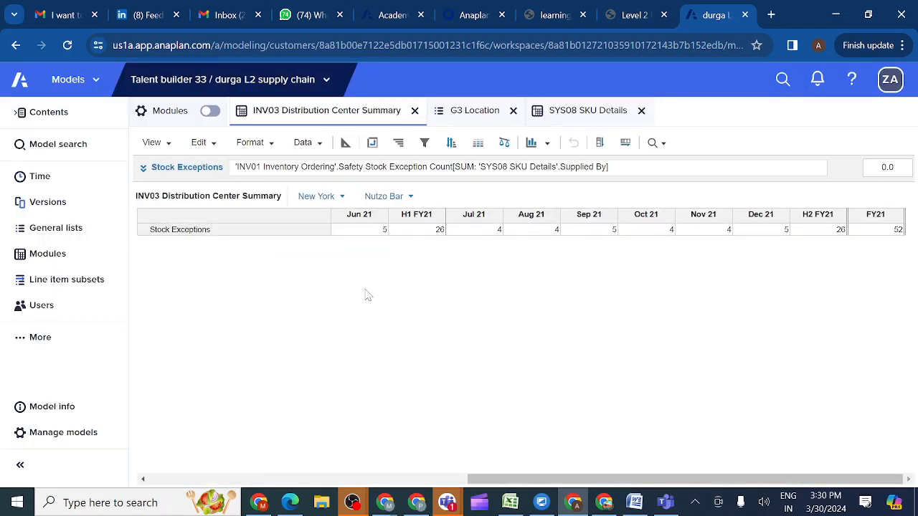
scroll(367, 294, left, 10)
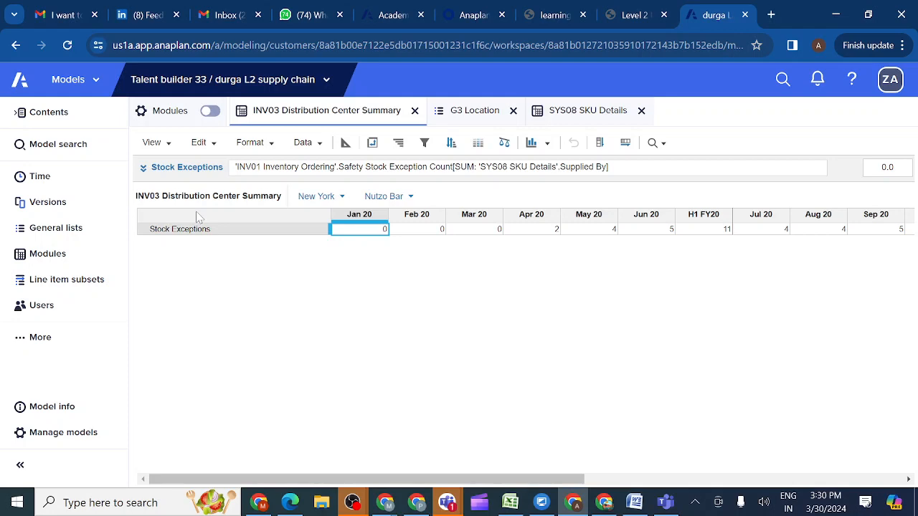
Switch to the Level 2 Model Building course page, open activity 3.5.4 Create Distribution Center Capacity Module, and review its data import instructions
click(627, 17)
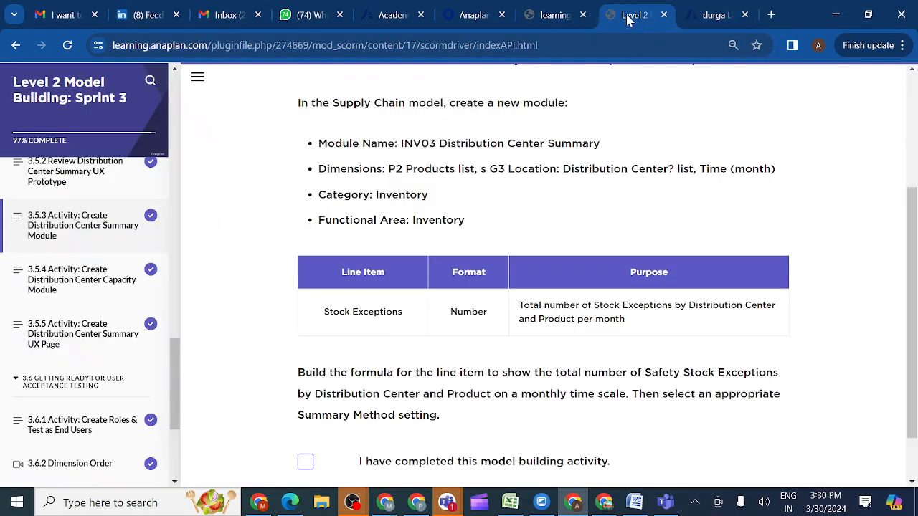
scroll(368, 332, down, 1)
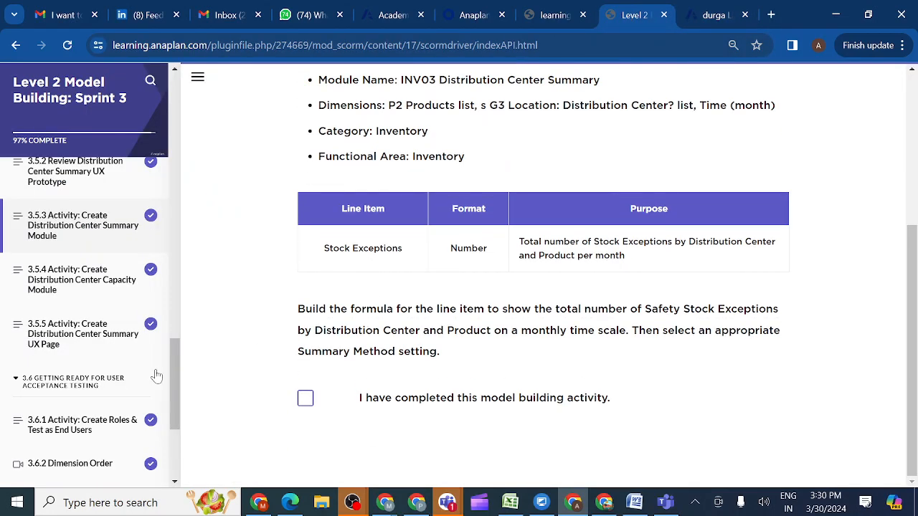
click(89, 287)
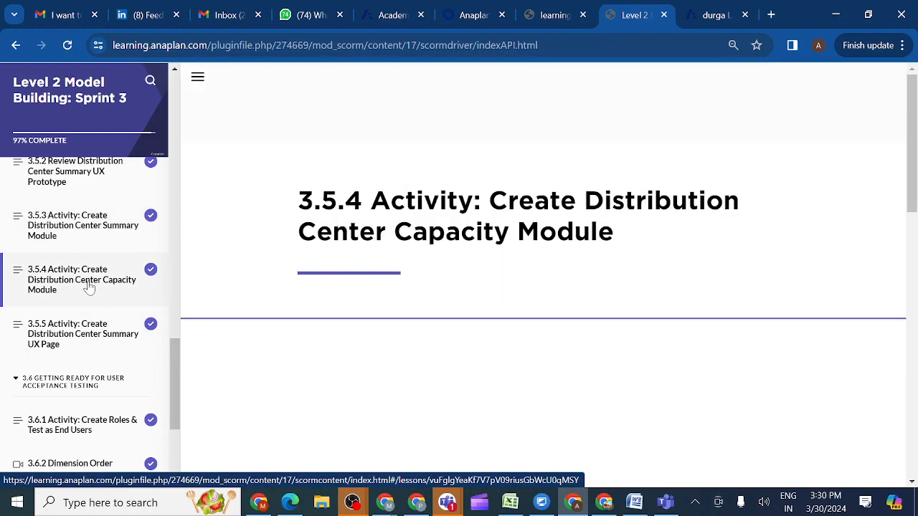
scroll(301, 379, down, 3)
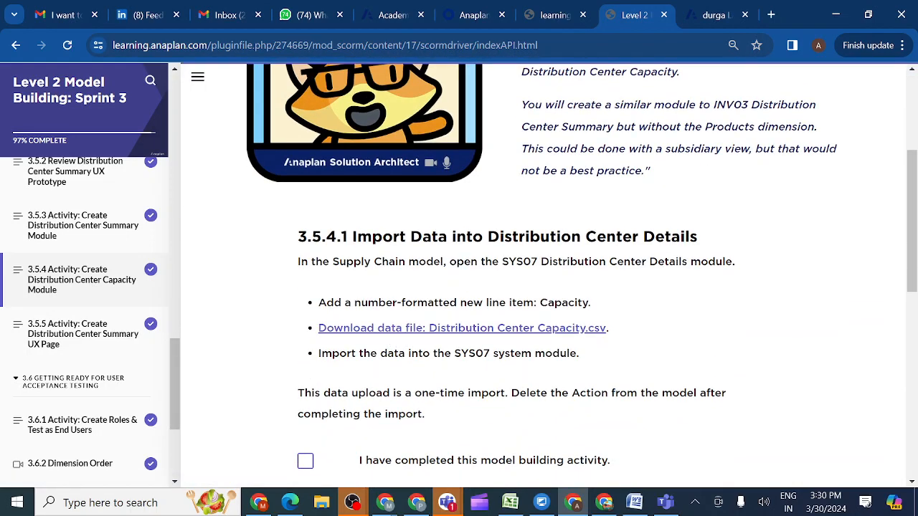
scroll(513, 237, up, 3)
scroll(513, 237, down, 3)
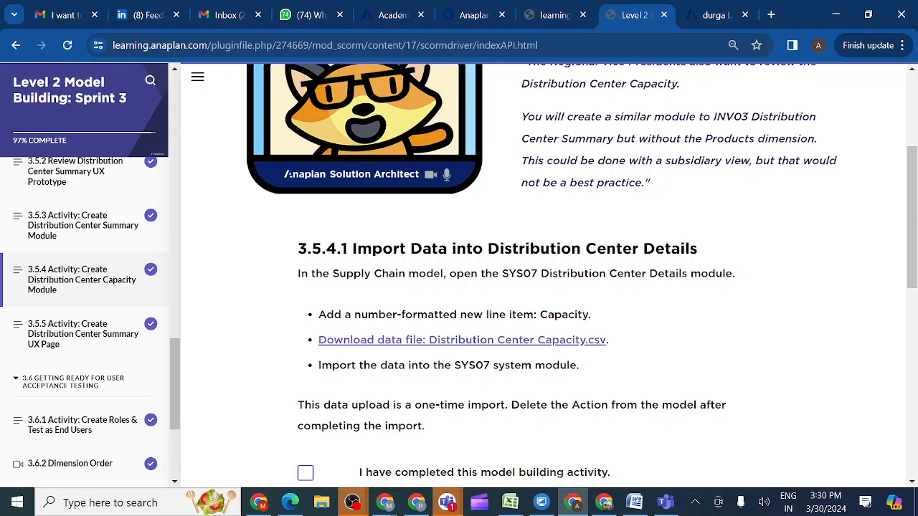
Switch back to the Anaplan supply chain model and open the SYS07 Distribution Center Details module
click(707, 14)
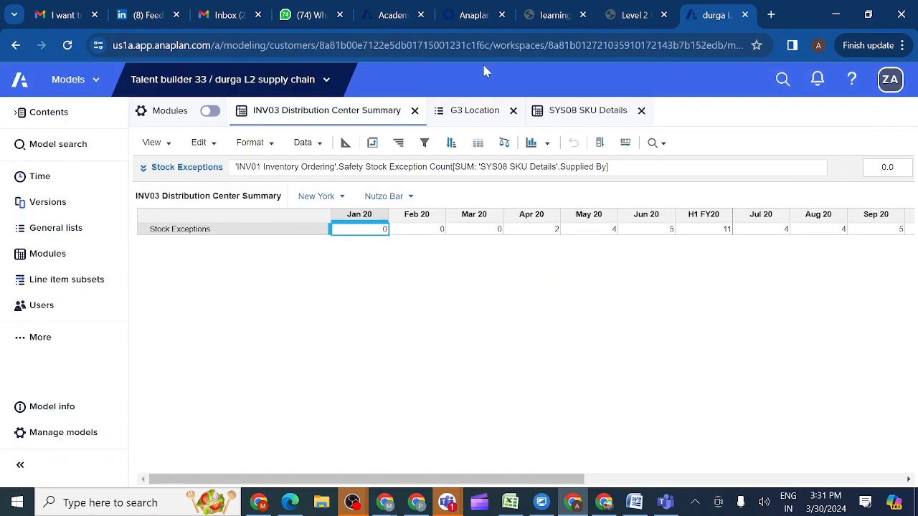
click(62, 263)
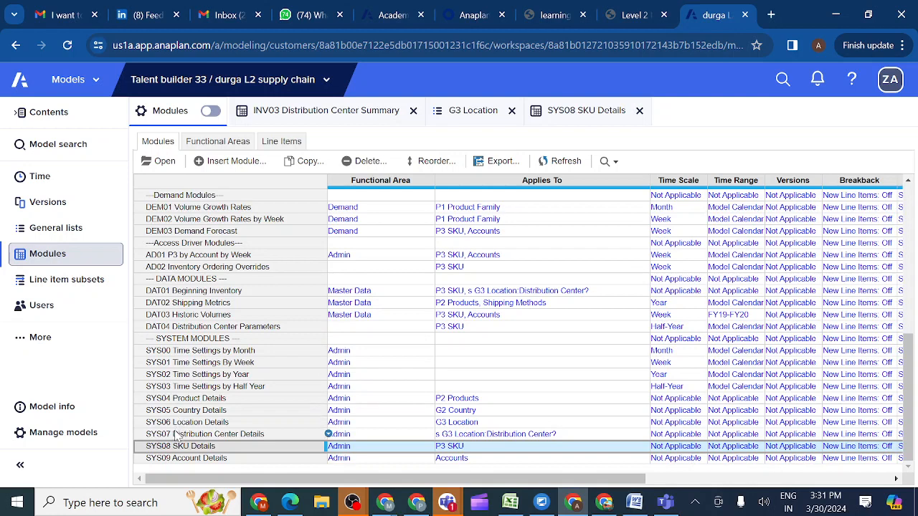
click(176, 435)
click(164, 163)
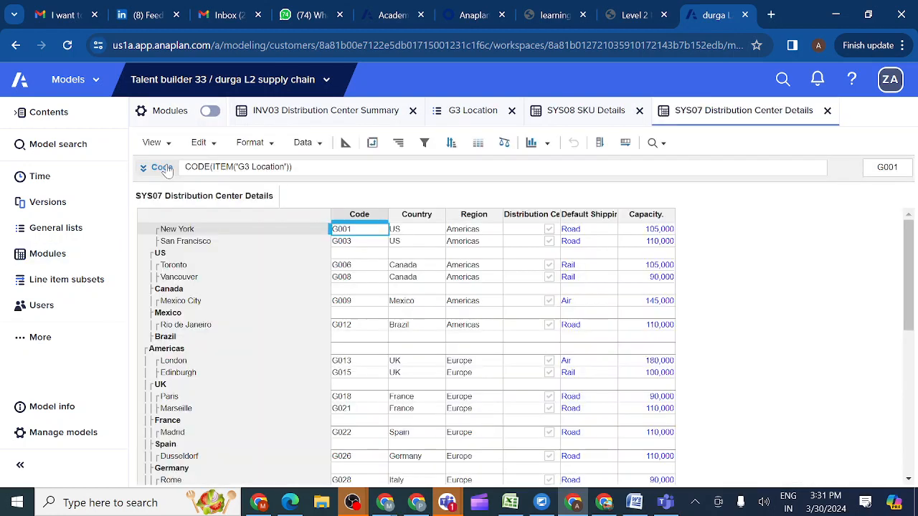
Set New York's Capacity to 0 in SYS07 Distribution Center Details and copy the value down to all other locations
click(651, 231)
text(0)
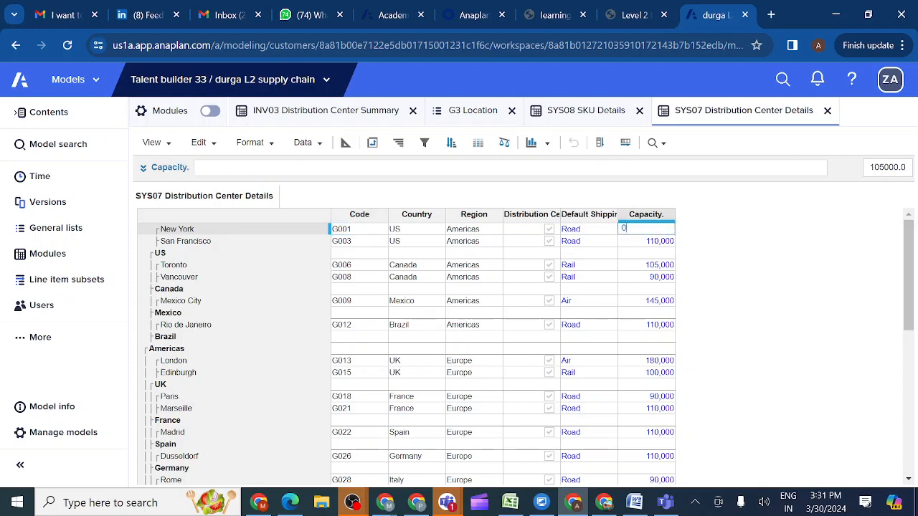
key(Return)
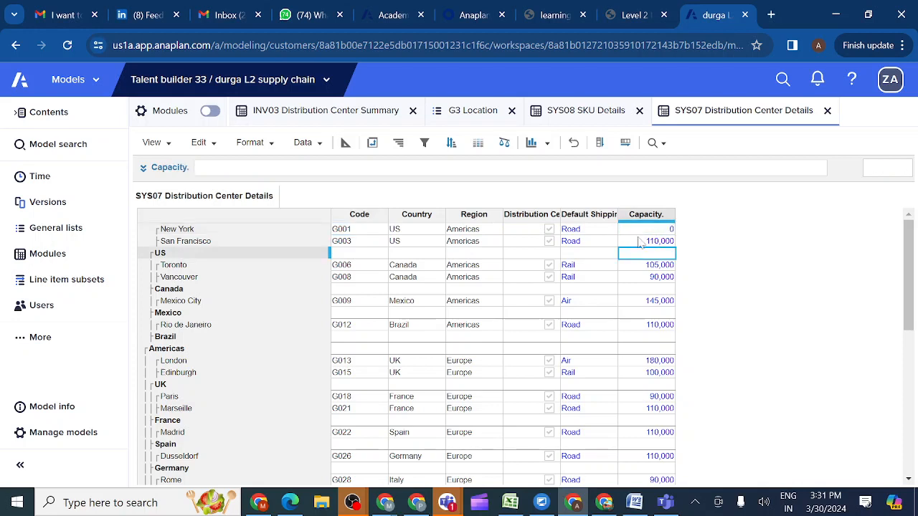
click(640, 234)
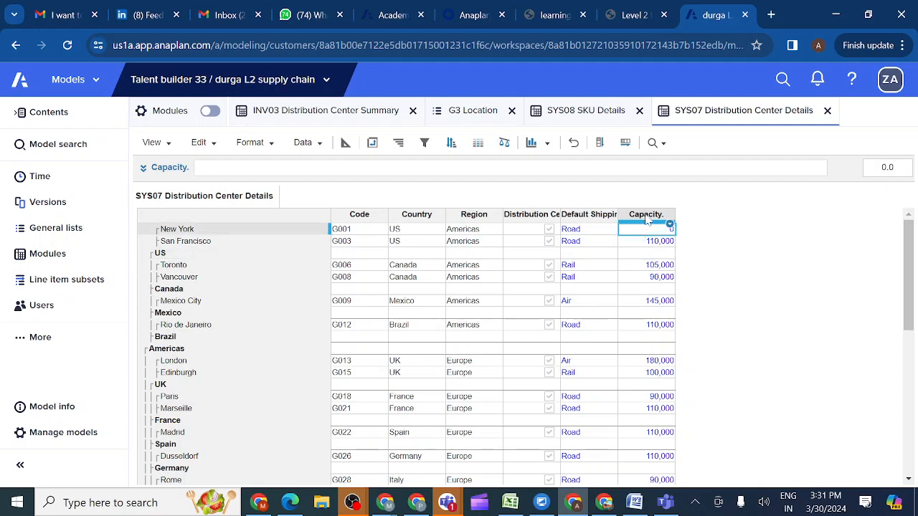
click(600, 144)
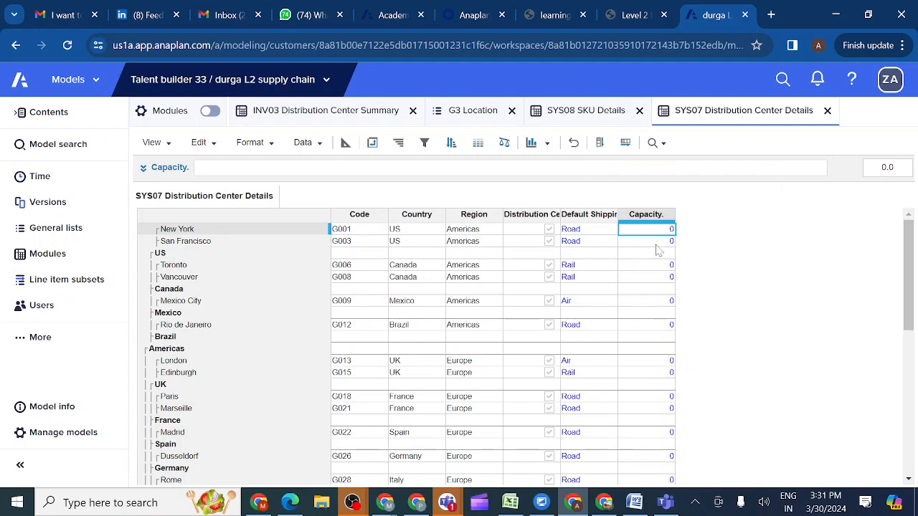
Start a data import for the Capacity line item and upload the Distribution+Center+Capacity (3) file from Downloads as the source
click(638, 217)
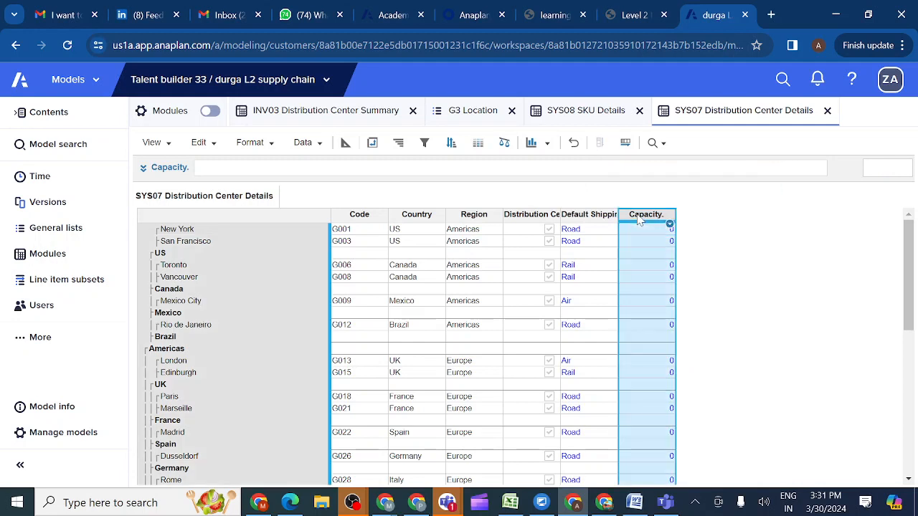
click(321, 144)
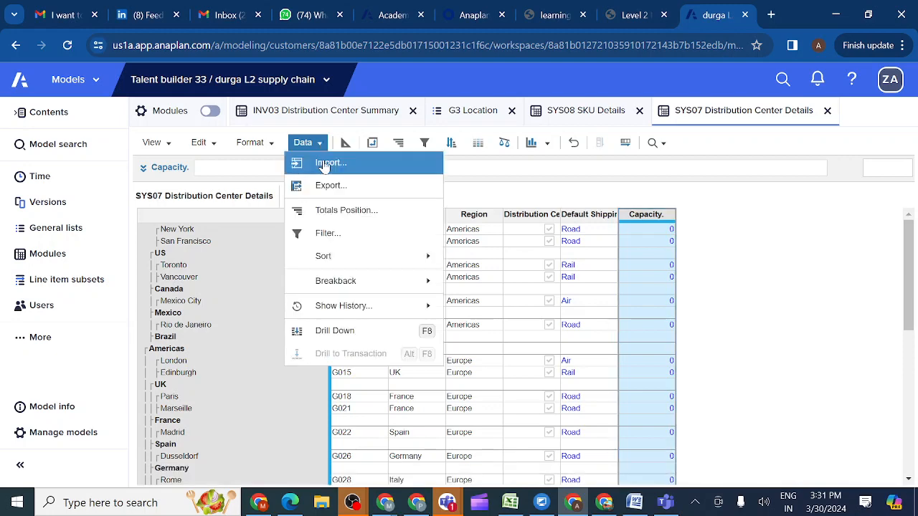
click(324, 164)
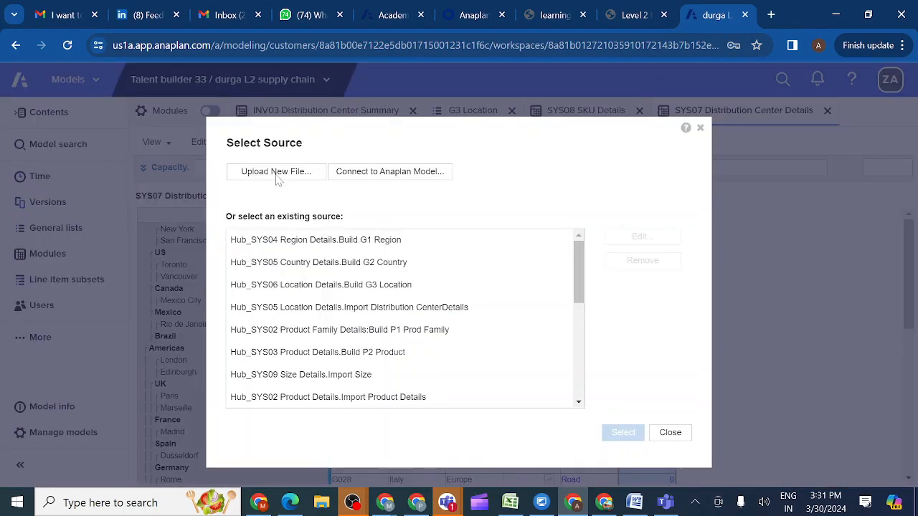
click(276, 173)
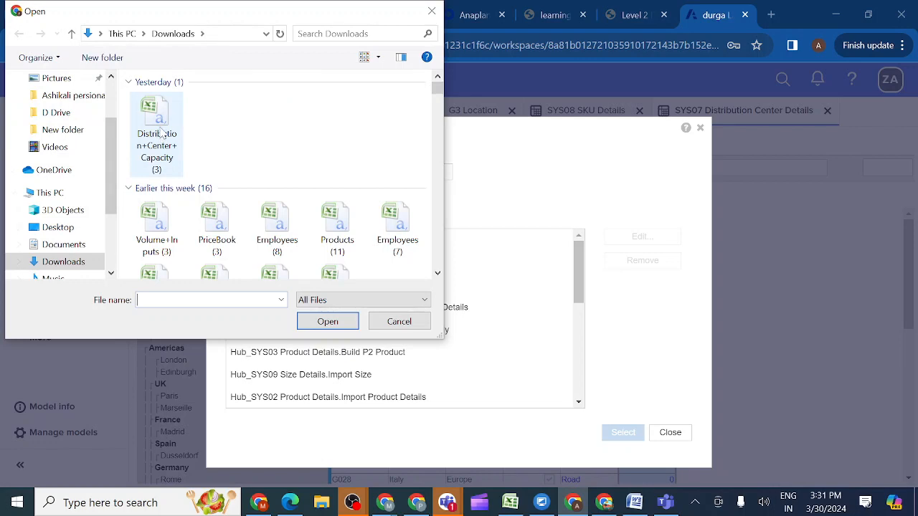
double_click(159, 129)
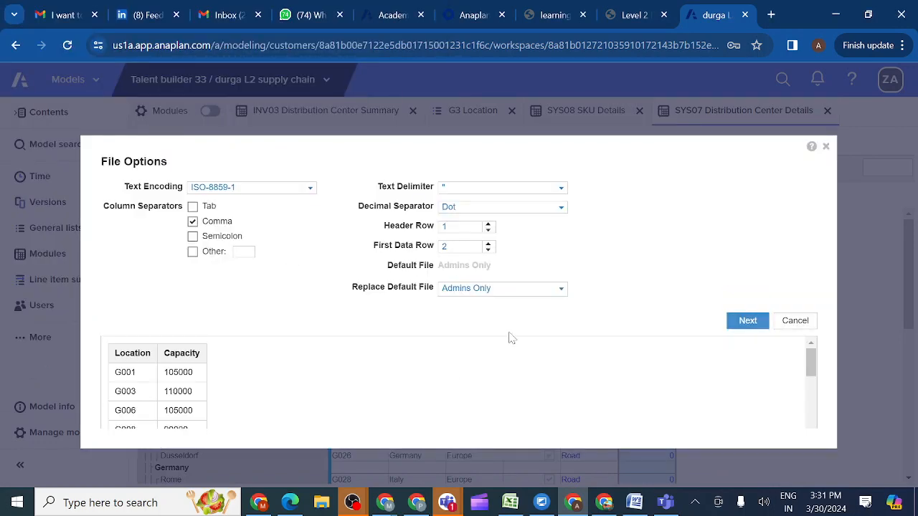
Keep Replace Default File at Admins Only, accept the comma-separated file options, and confirm the upload as the default import file
click(561, 293)
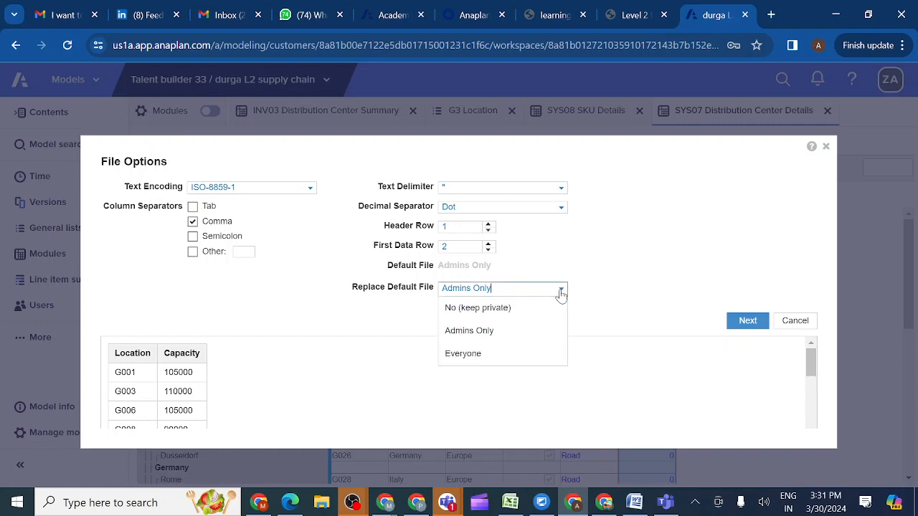
click(599, 289)
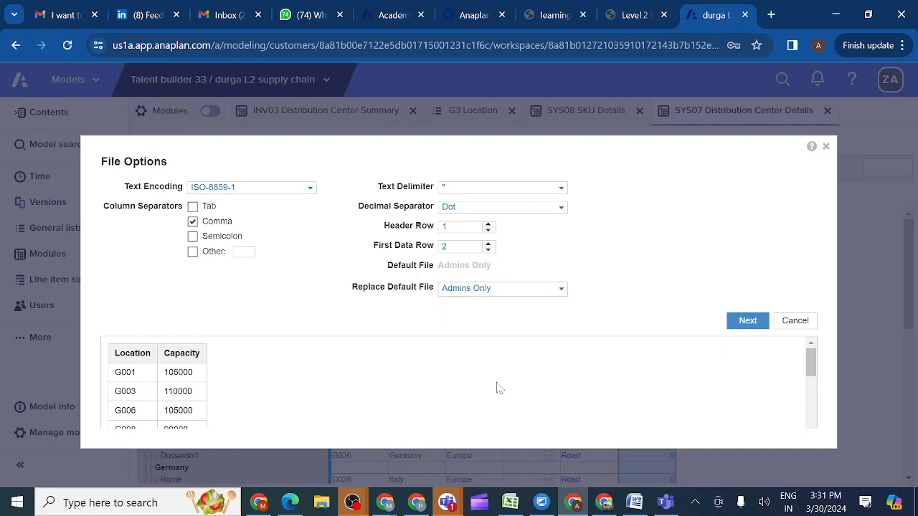
click(747, 323)
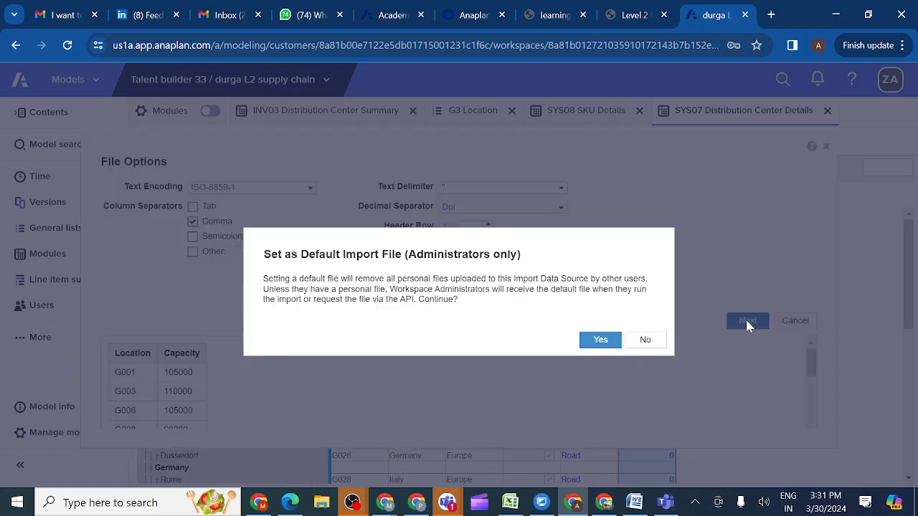
click(600, 341)
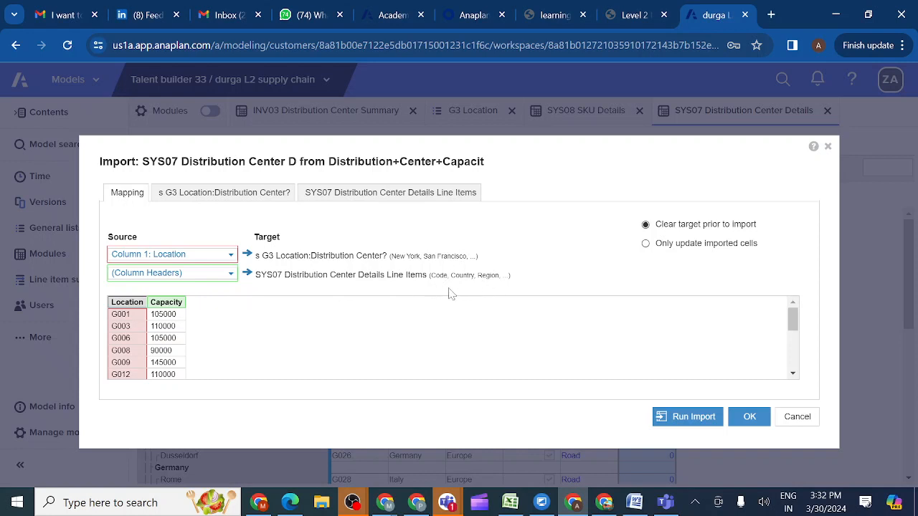
Check the import's s G3 Location:Distribution Center? mapping and the line item mapping of Capacity in SYS07 Distribution Center Details
click(250, 195)
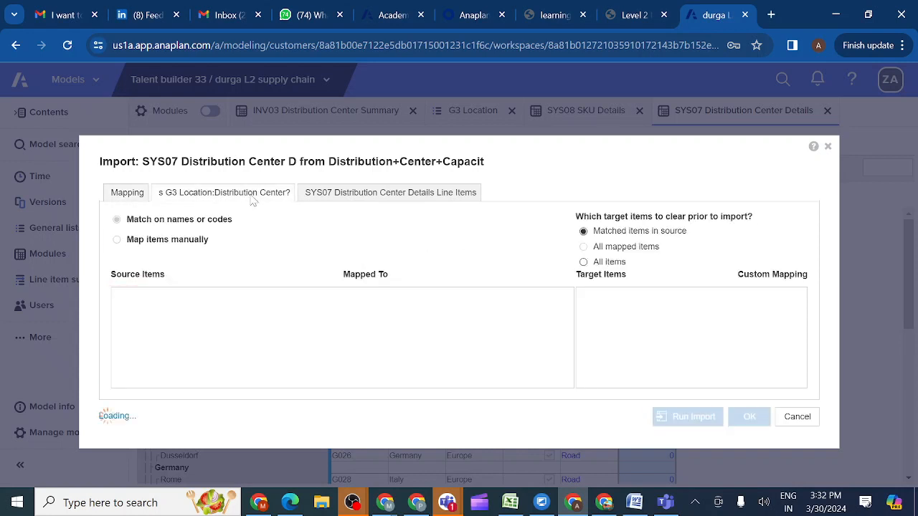
click(337, 195)
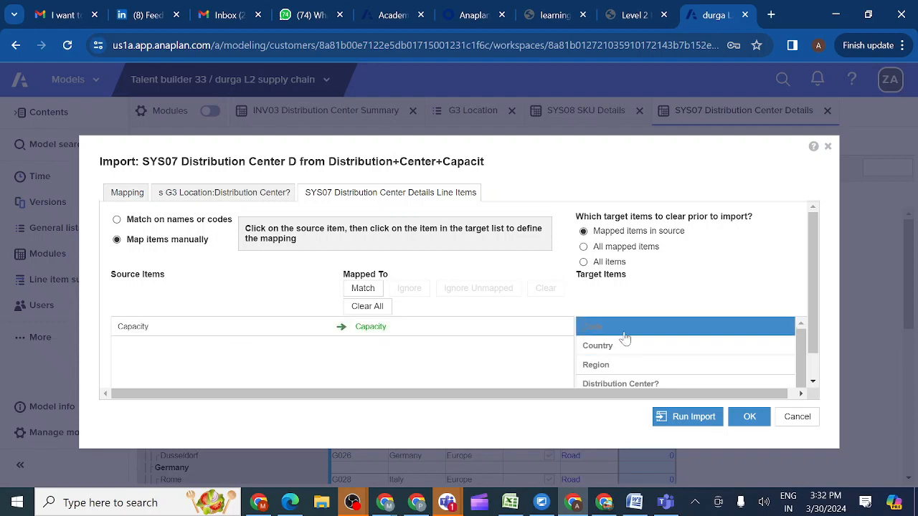
scroll(646, 354, down, 1)
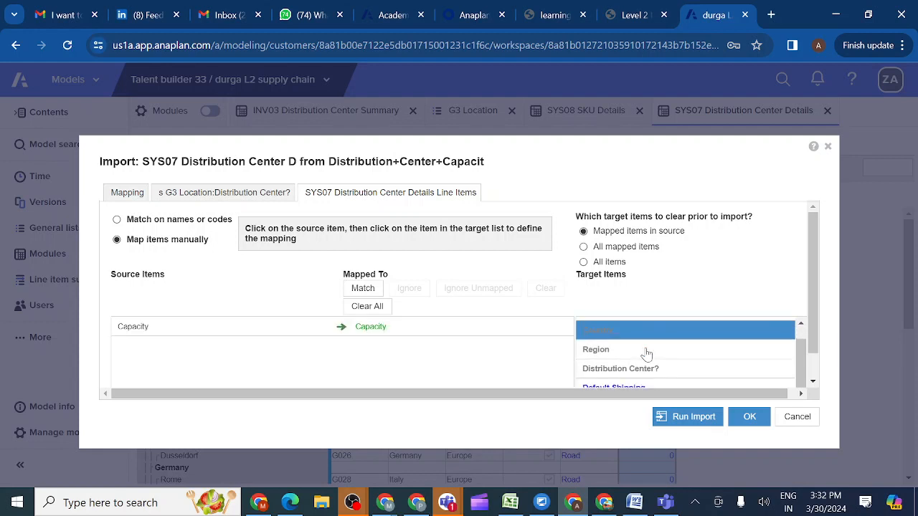
scroll(615, 351, up, 1)
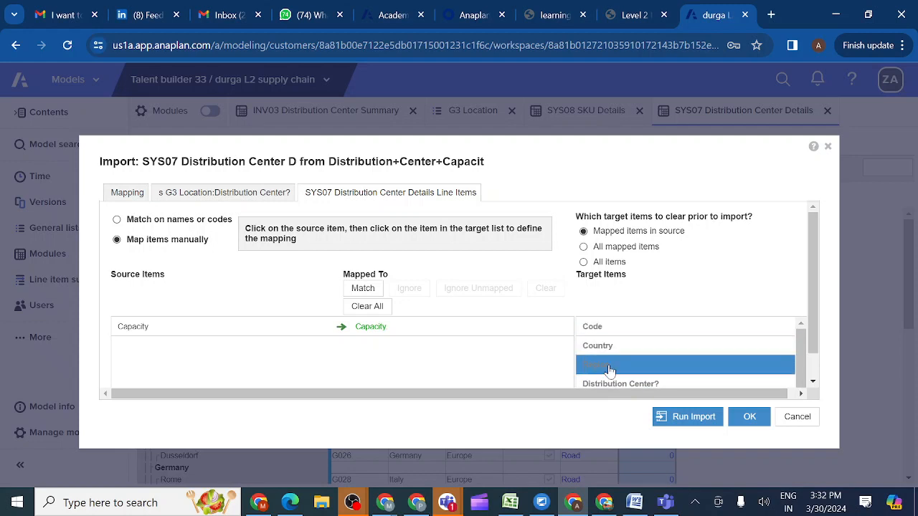
Review the remaining target line items, then run the Distribution Center Capacity import into SYS07 Distribution Center Details and dismiss its results
scroll(610, 369, down, 1)
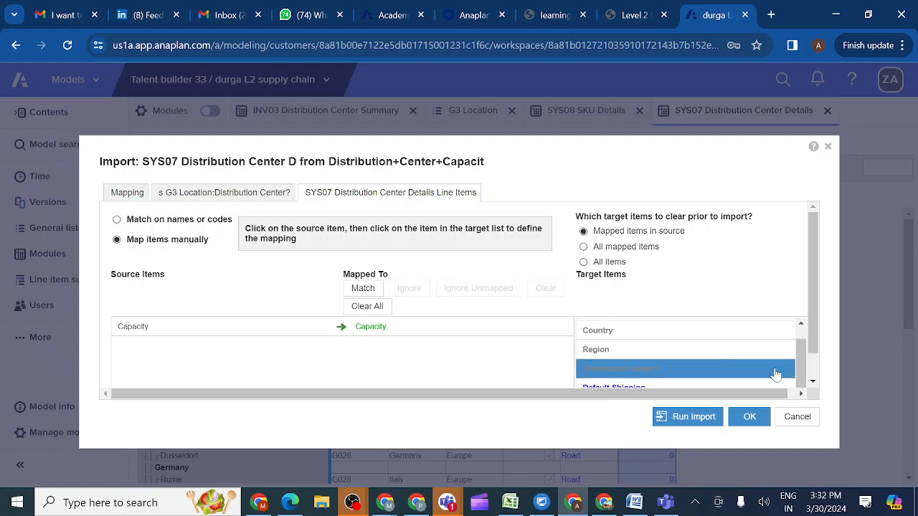
click(811, 385)
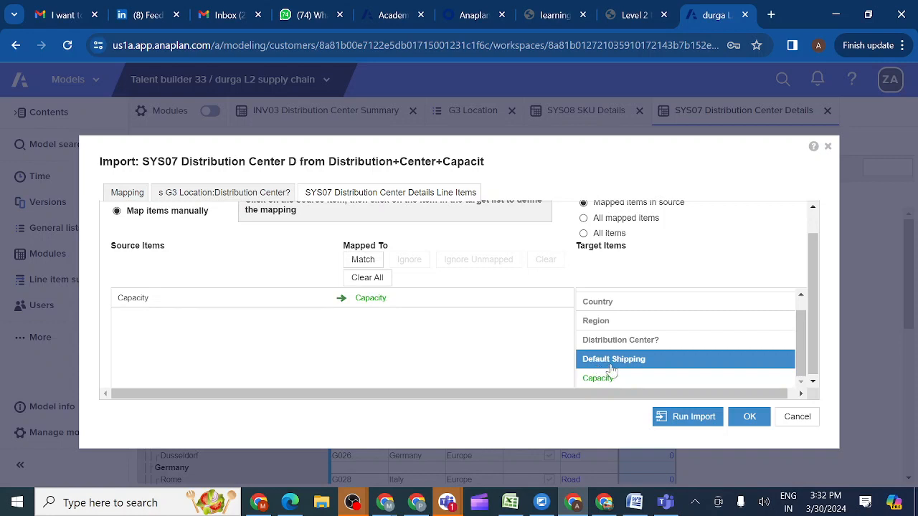
click(686, 423)
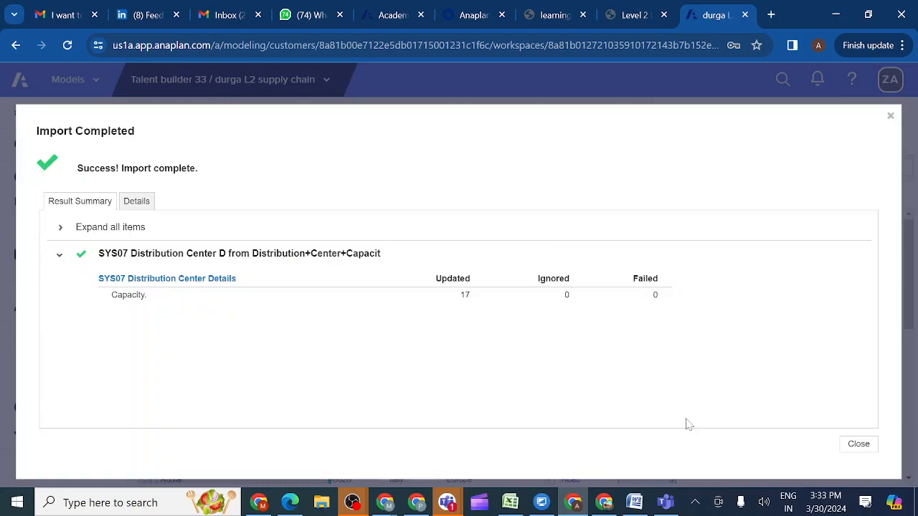
click(858, 444)
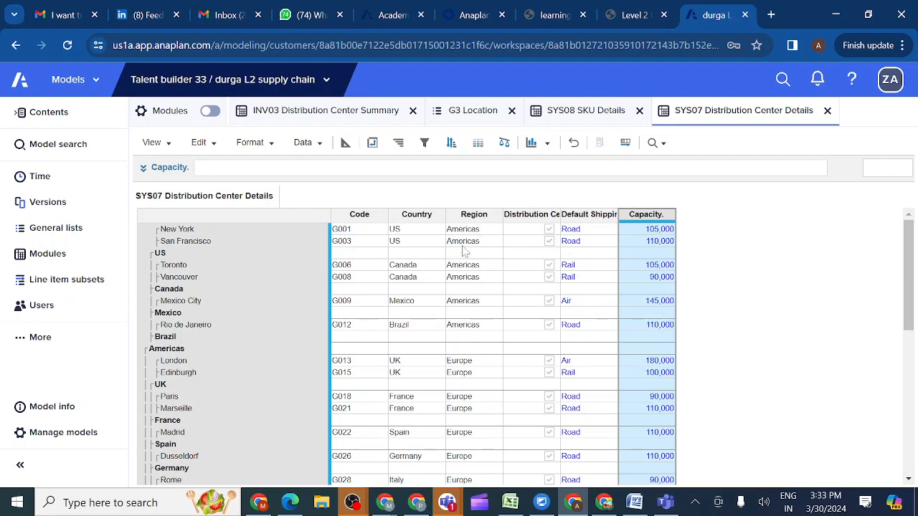
Examine the formats and formulas of the SYS07 Distribution Center Details line items in the blueprint, from Code to Capacity, then return to the data grid
click(573, 232)
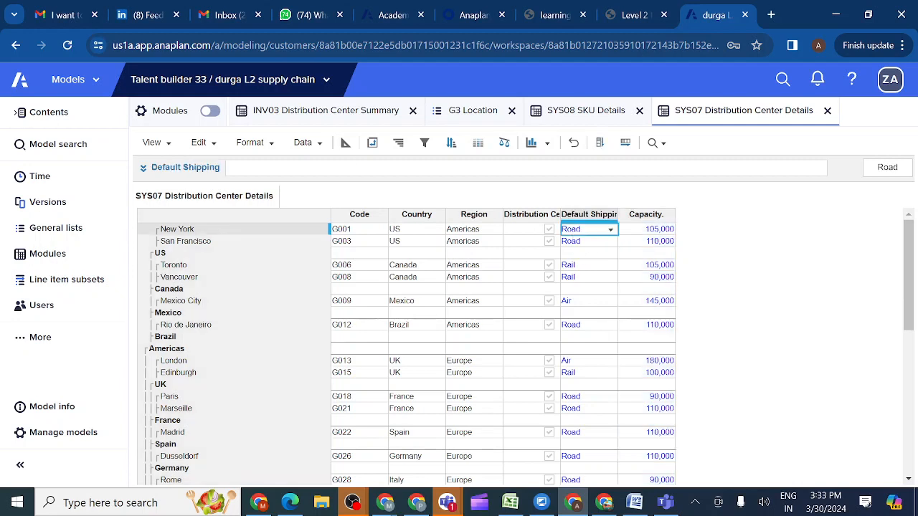
click(345, 142)
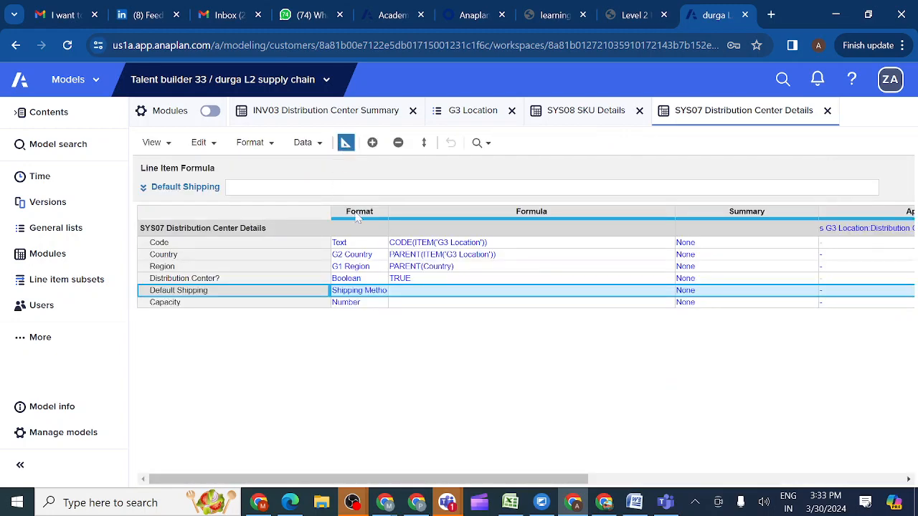
click(255, 246)
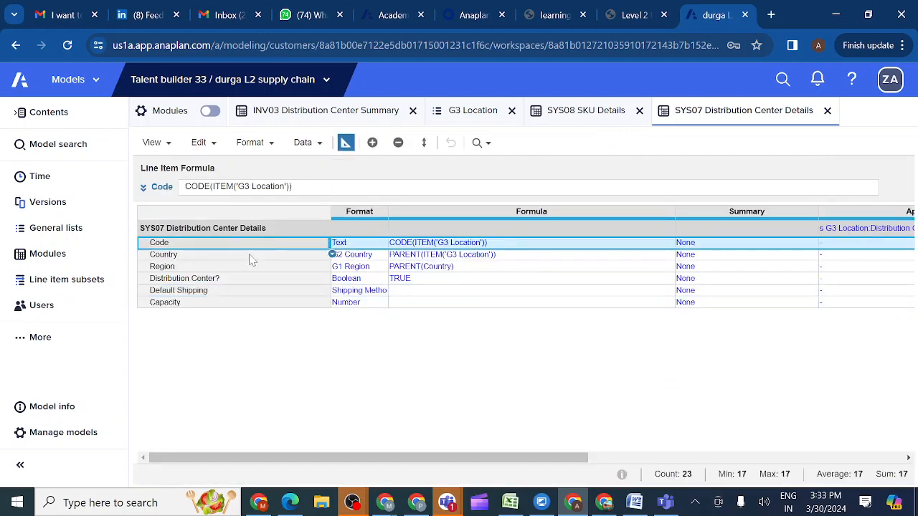
click(247, 258)
click(243, 267)
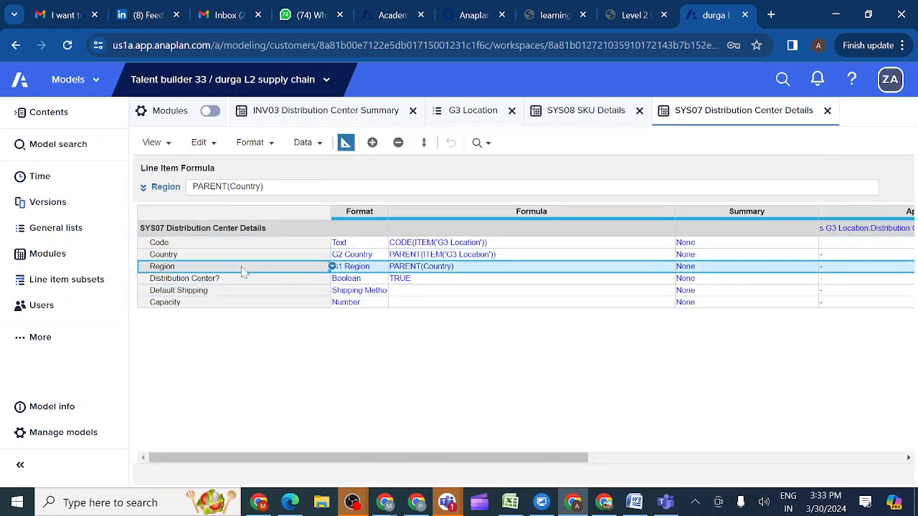
click(284, 282)
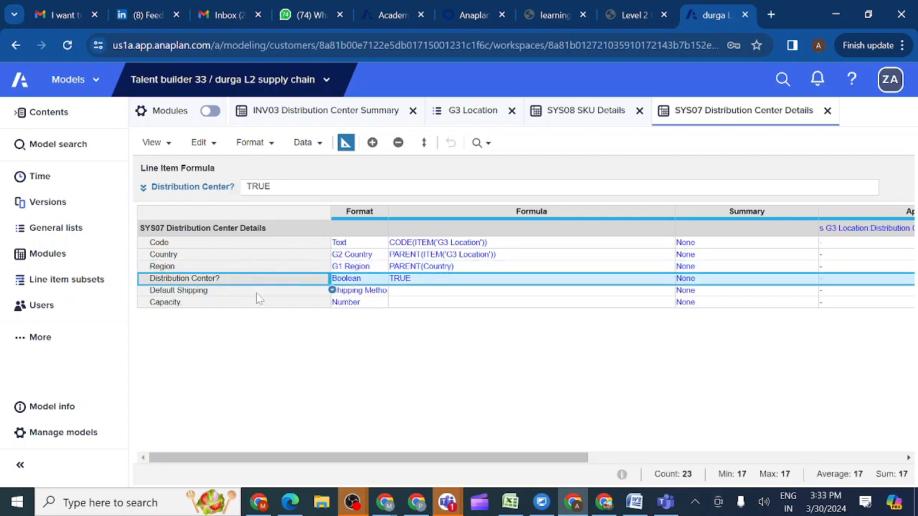
click(206, 294)
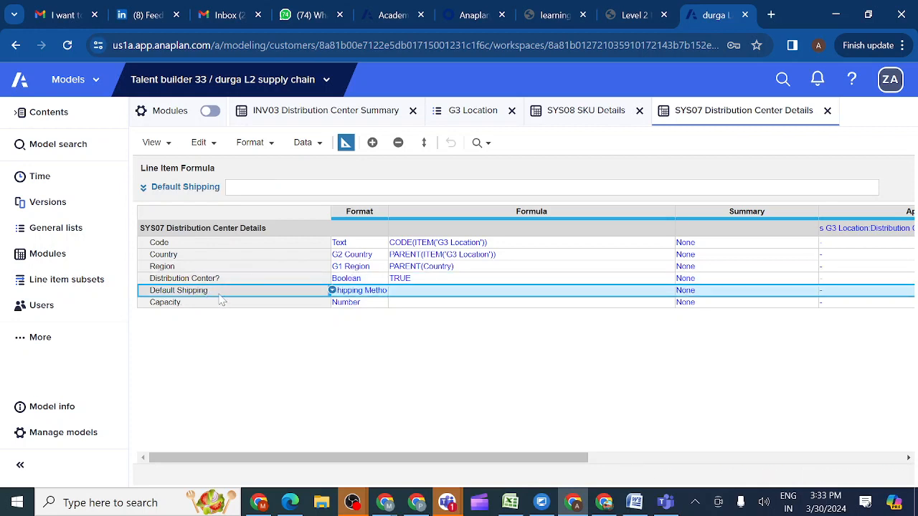
click(220, 306)
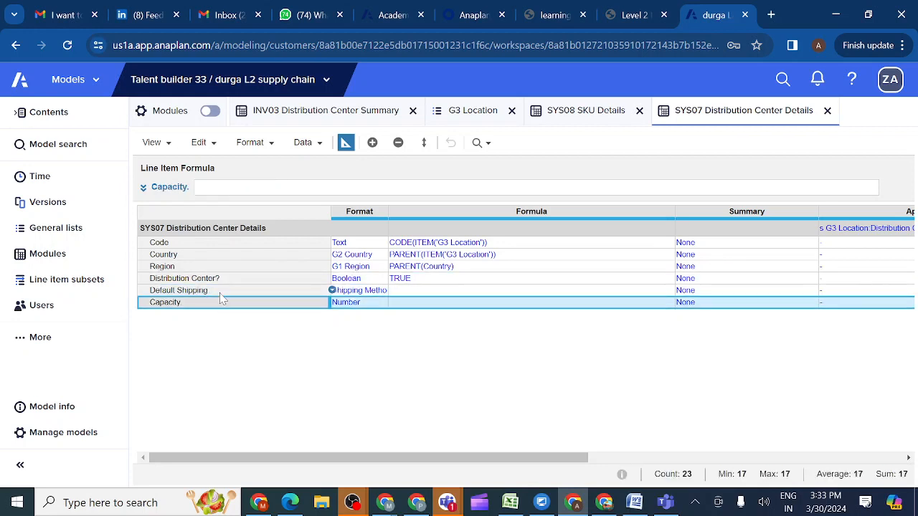
click(219, 293)
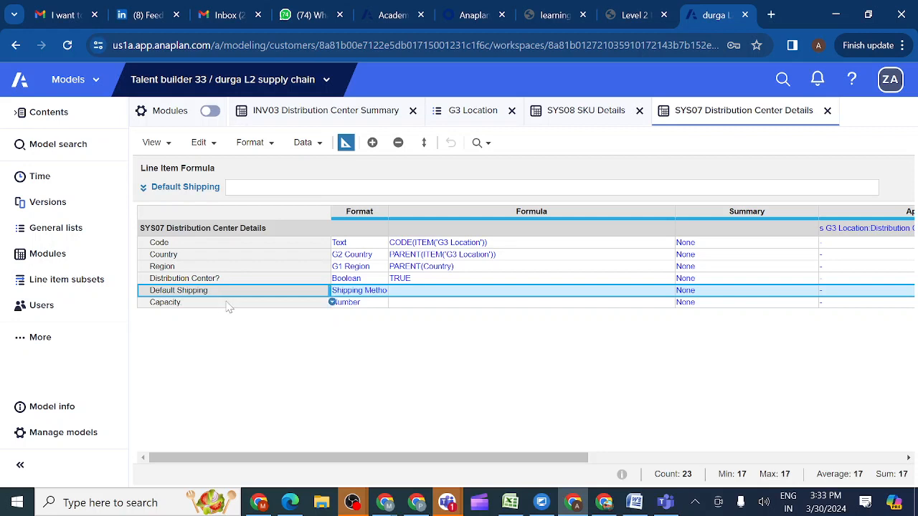
click(188, 306)
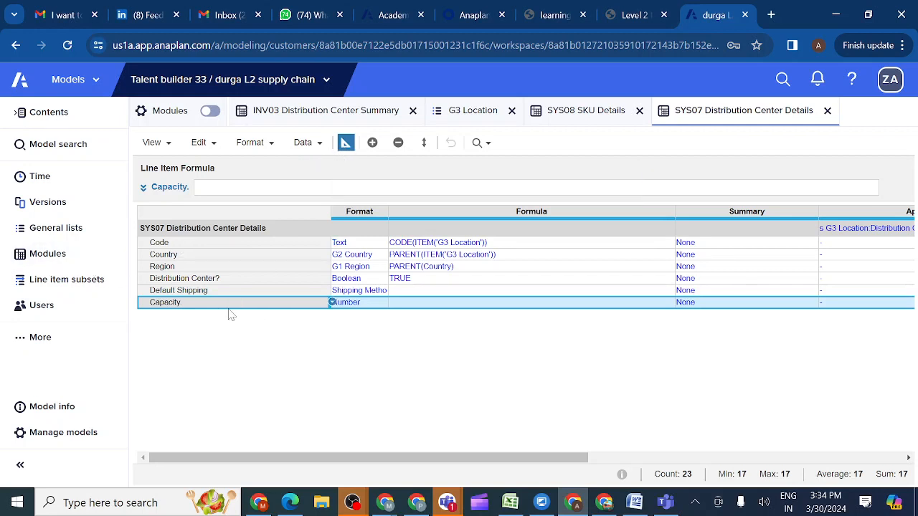
click(344, 142)
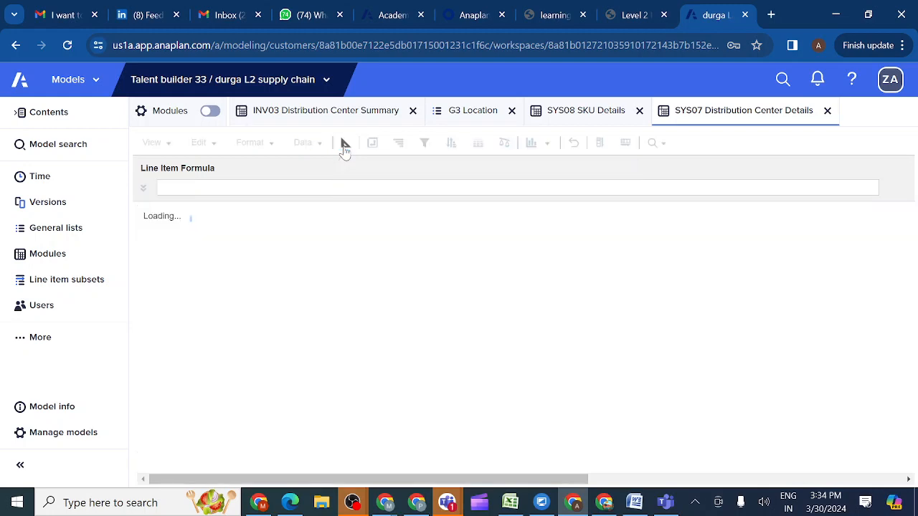
Switch to the Level 2 course page and copy the module name INV04 Distribution Center Capacity from section 3.5.4.2
click(631, 16)
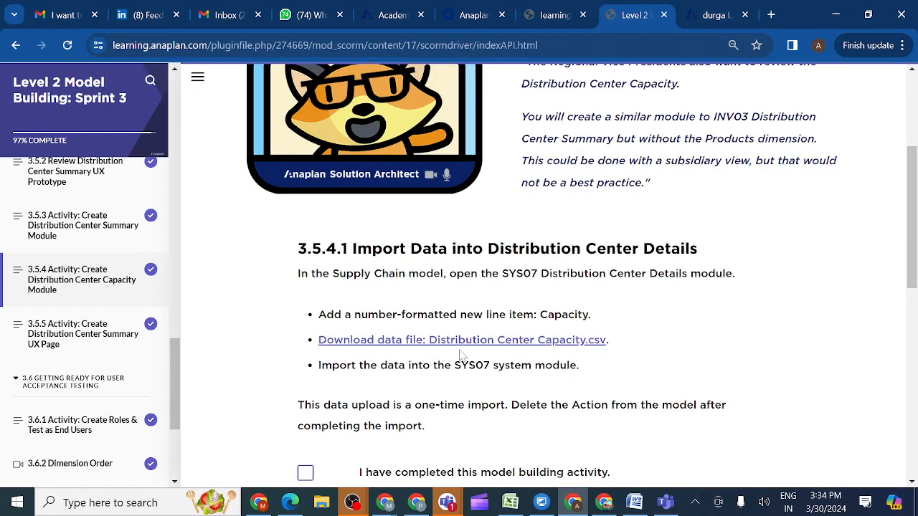
scroll(461, 356, down, 1)
scroll(459, 358, down, 1)
scroll(423, 370, down, 2)
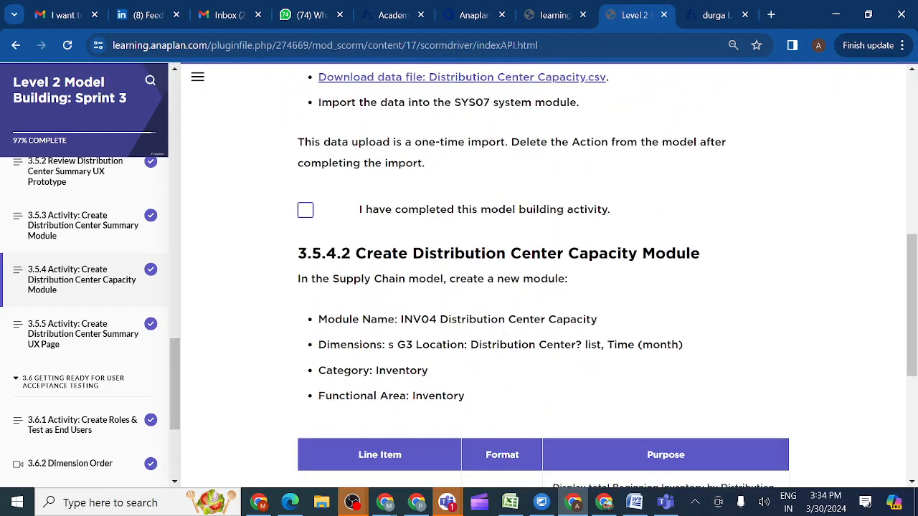
drag(397, 319, 613, 316)
key(ctrl+c)
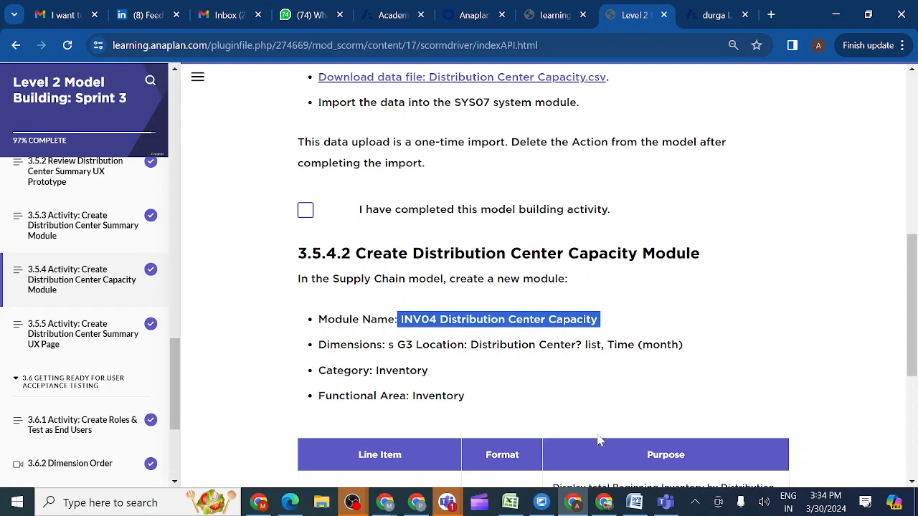
Back in the Anaplan model, start a new module from the INV04 Distribution Center Capacity entry and name it INV04 Distribution Center Capacity 3
mouse_move(448, 507)
click(708, 15)
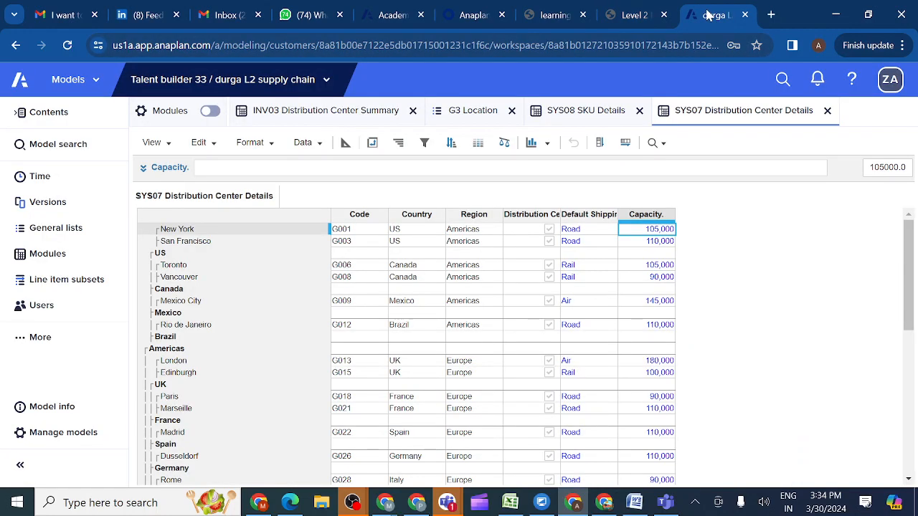
click(81, 260)
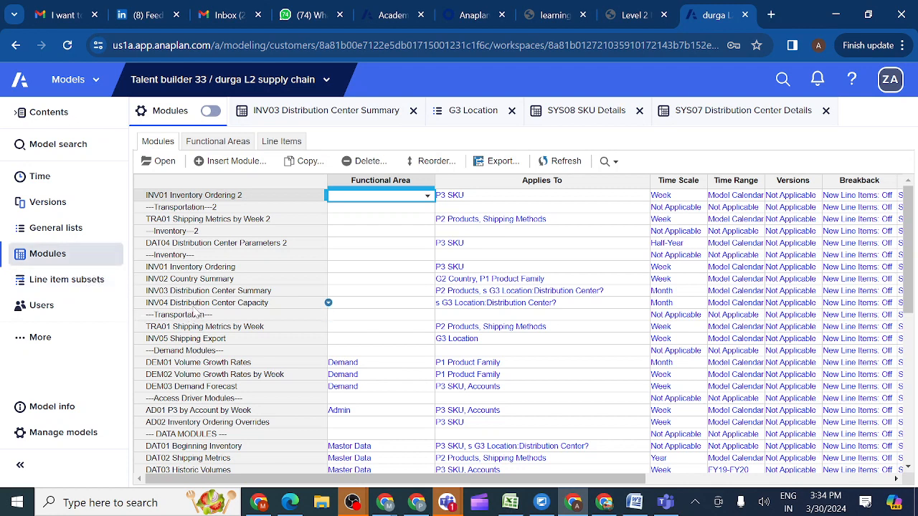
click(172, 304)
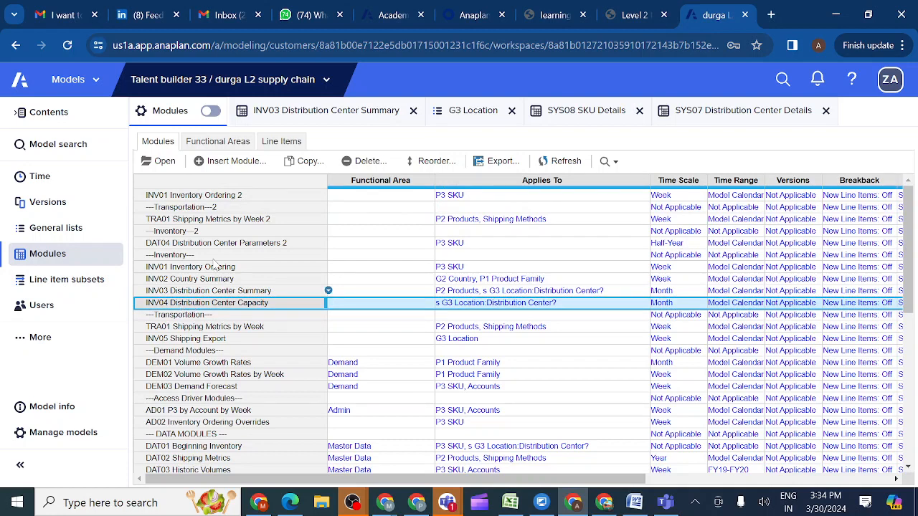
click(242, 164)
key(ctrl+v)
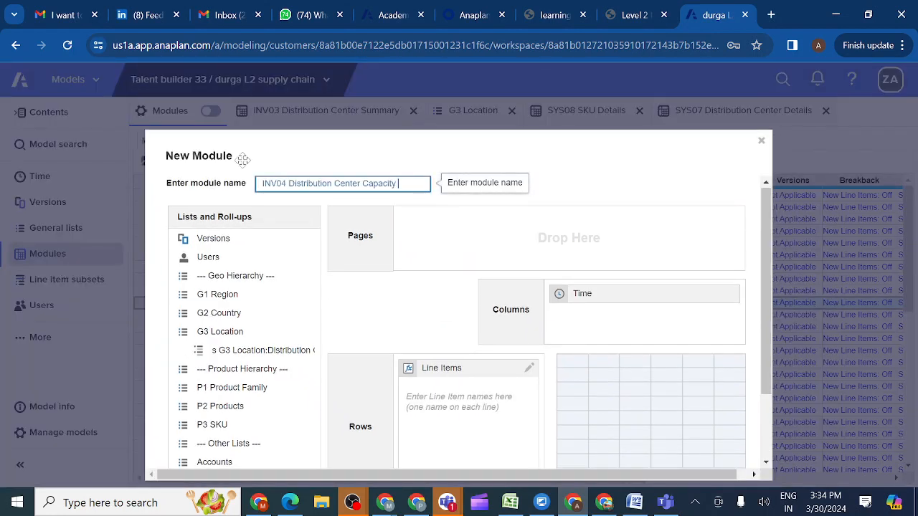
text(3)
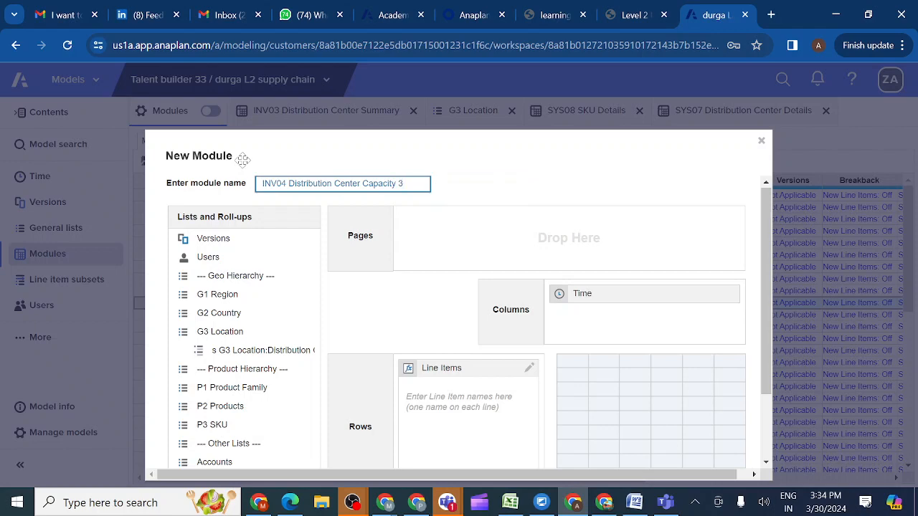
Check the required dimensions on the course page and add the s G3 Location:Distribution Center? subset to the new module's Pages
scroll(435, 349, down, 2)
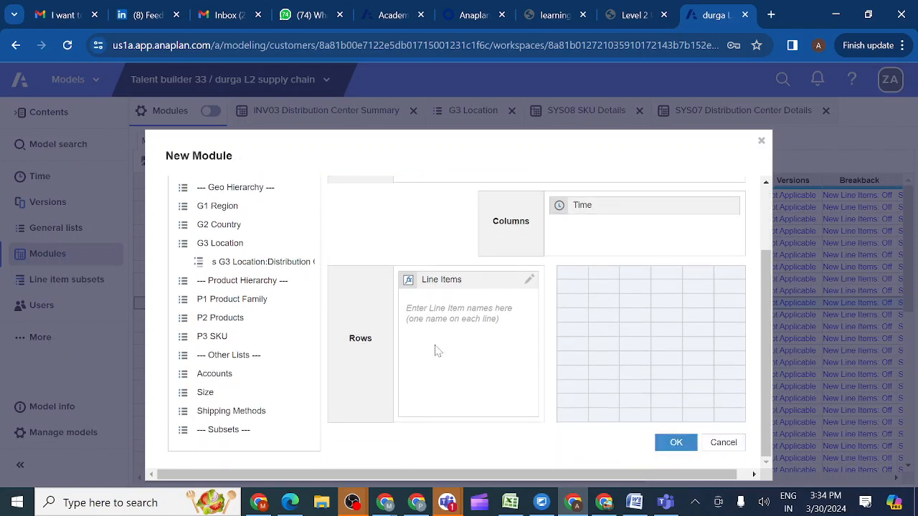
scroll(436, 350, up, 2)
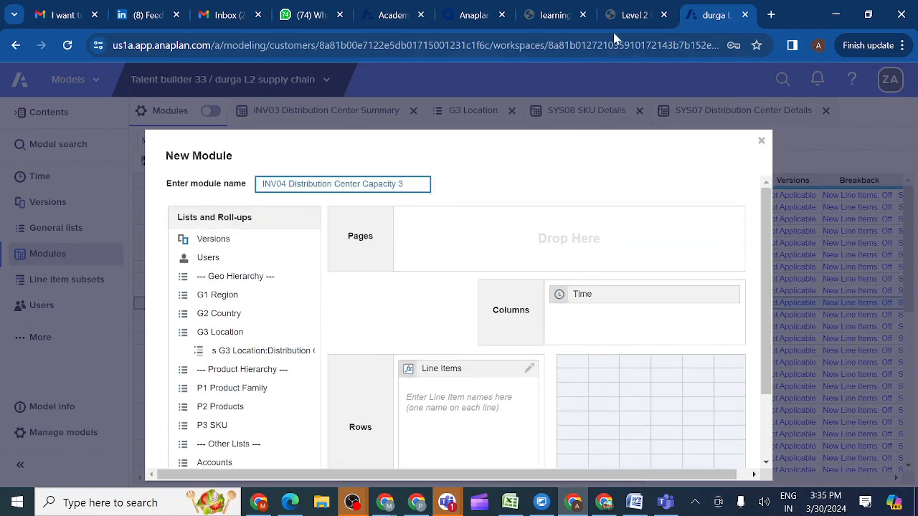
click(628, 16)
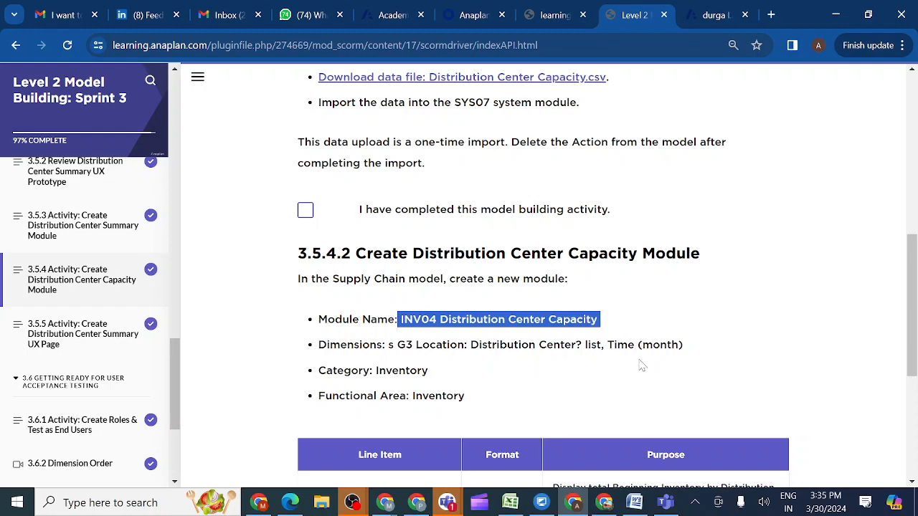
scroll(498, 393, down, 1)
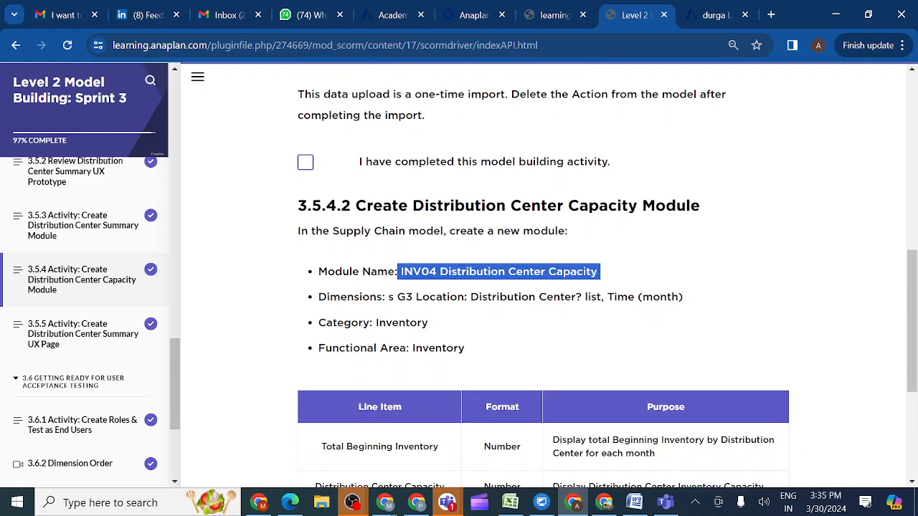
click(704, 16)
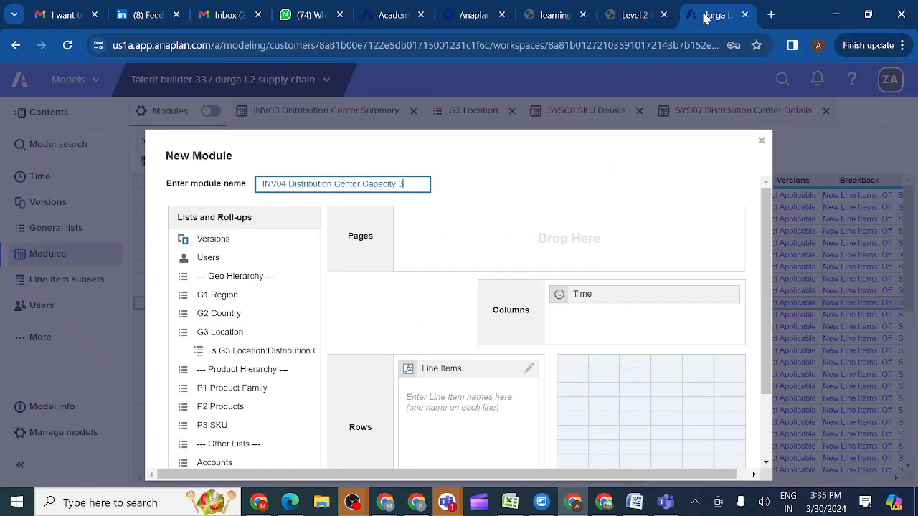
drag(258, 352, 504, 240)
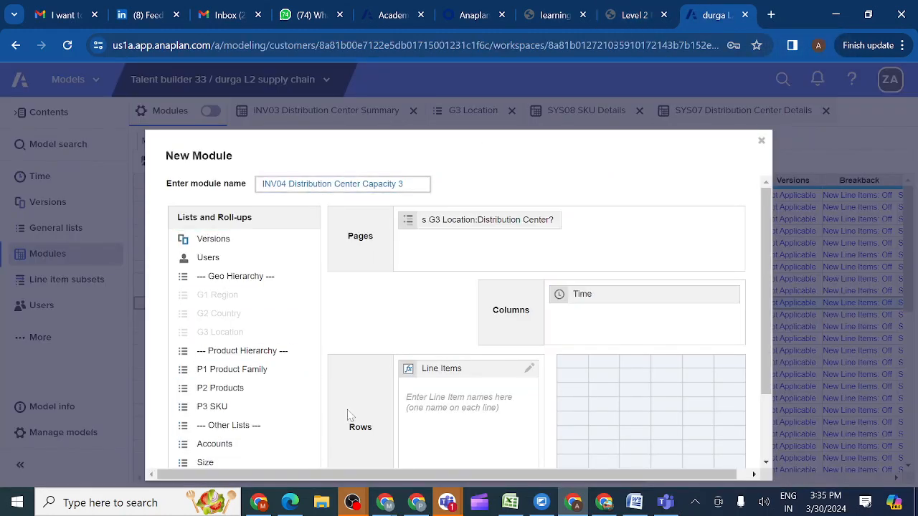
Copy Total Beginning Inventory from the course page's line item table and enter it as the new module's first line item
click(431, 405)
scroll(502, 191, down, 1)
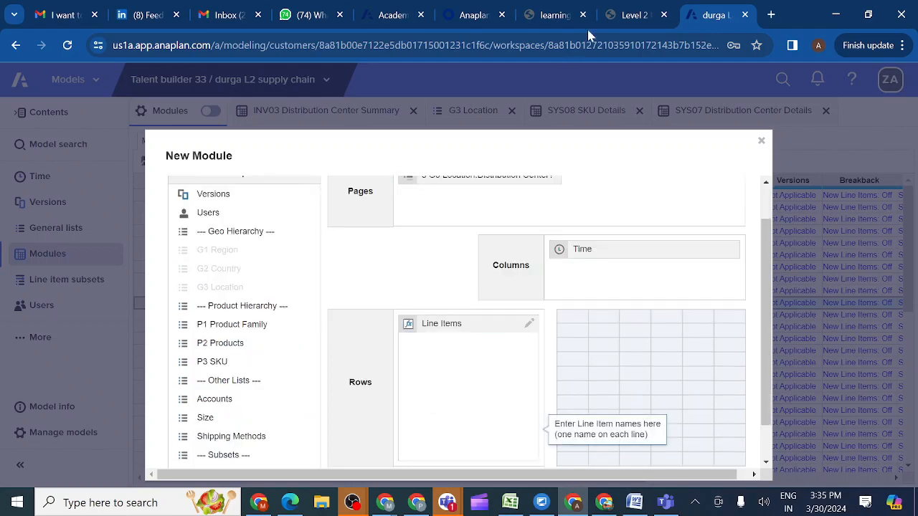
click(633, 14)
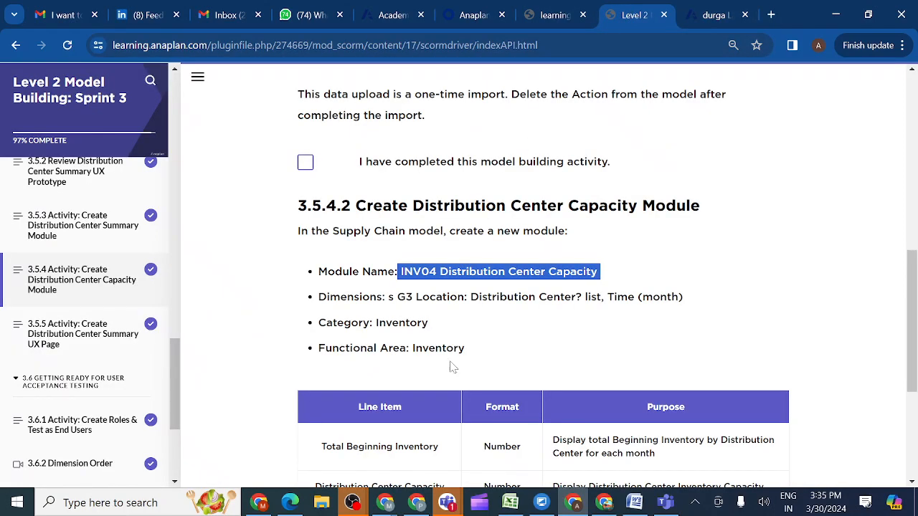
scroll(451, 362, down, 2)
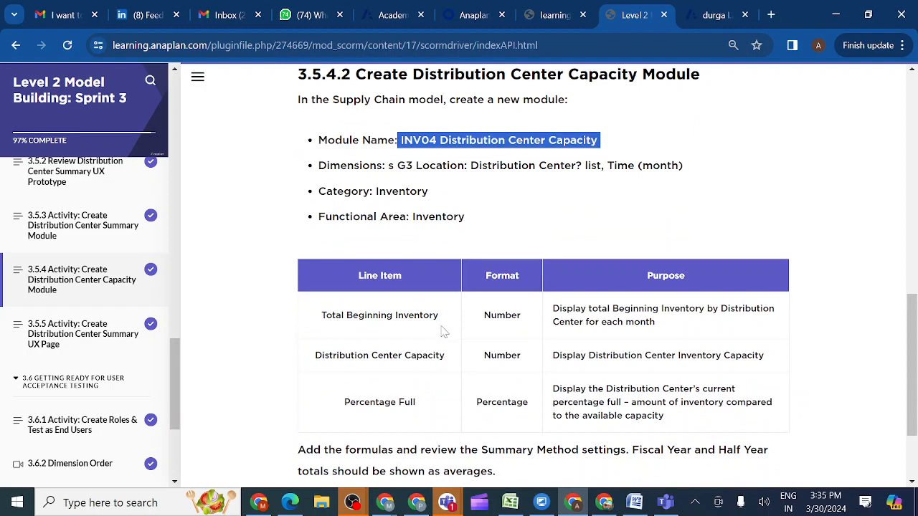
drag(443, 322, 320, 323)
key(ctrl+c)
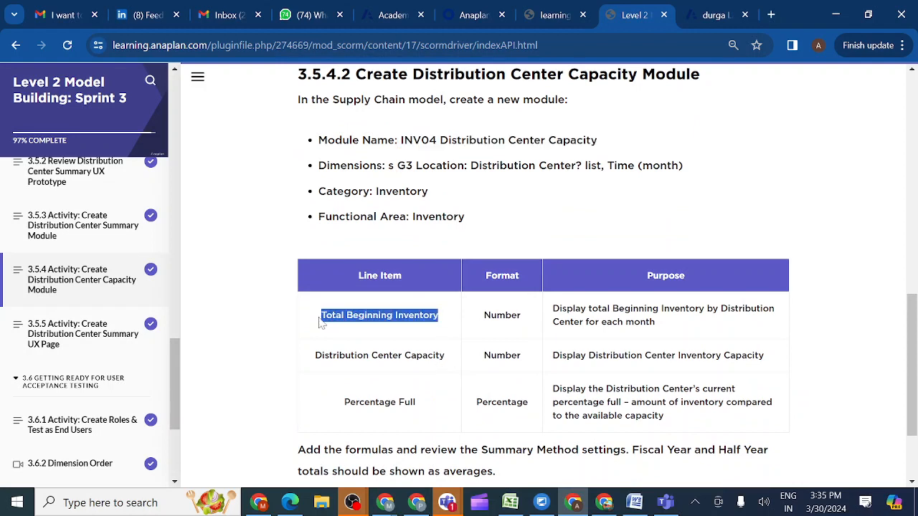
click(714, 14)
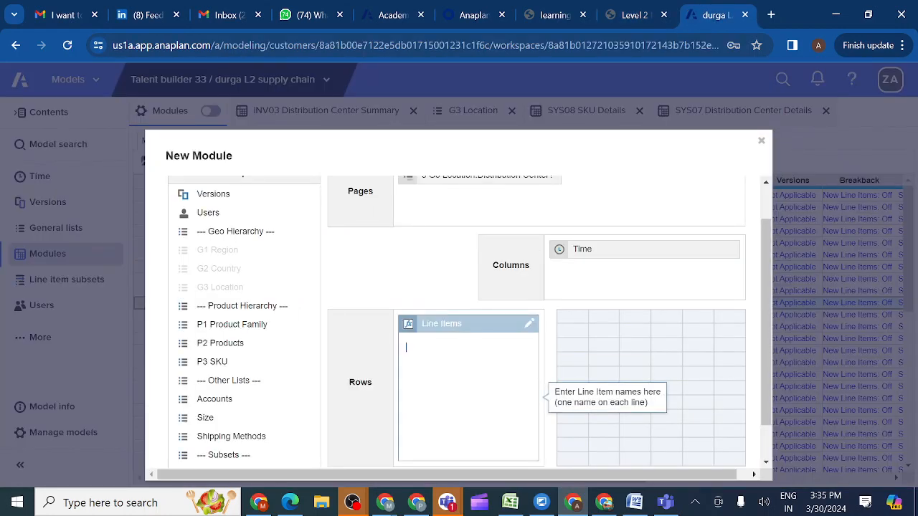
key(ctrl+v)
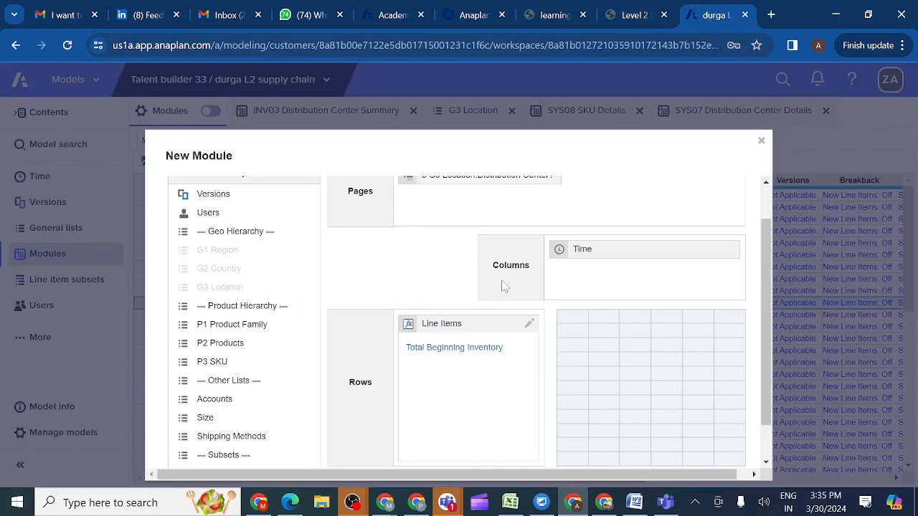
Copy Distribution Center Capacity from the course page's line item table and add it as the new module's second line item
click(628, 16)
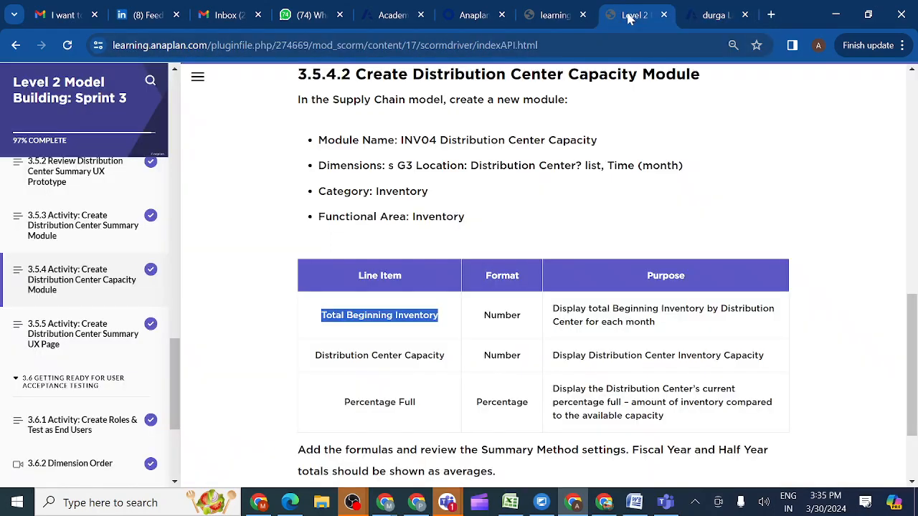
click(449, 363)
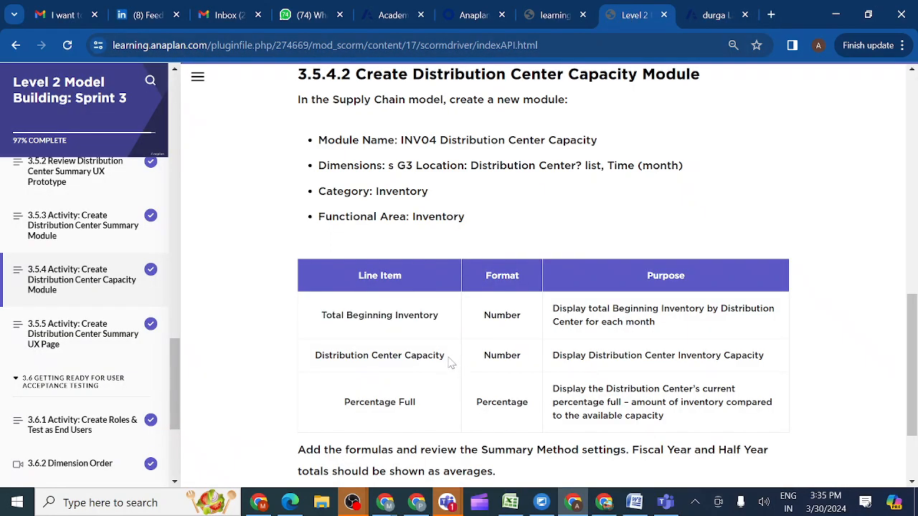
drag(450, 363, 314, 367)
key(ctrl+c)
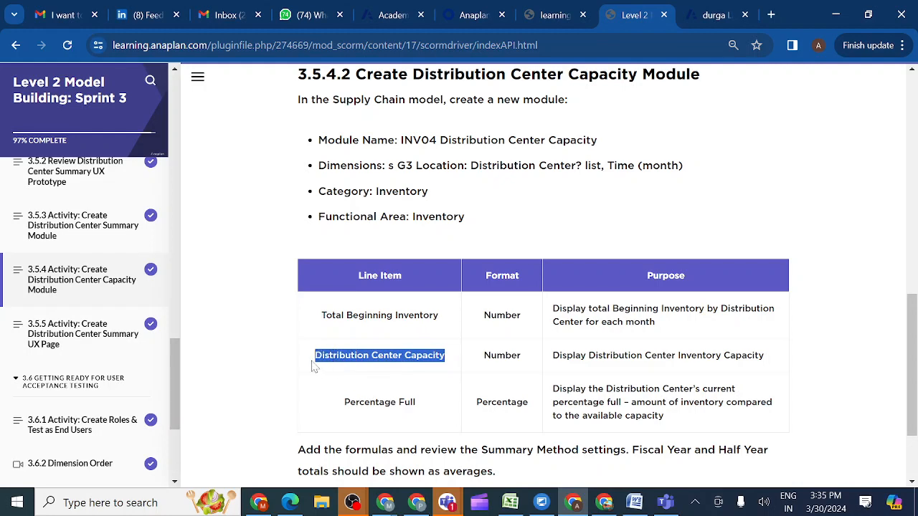
click(703, 20)
click(466, 369)
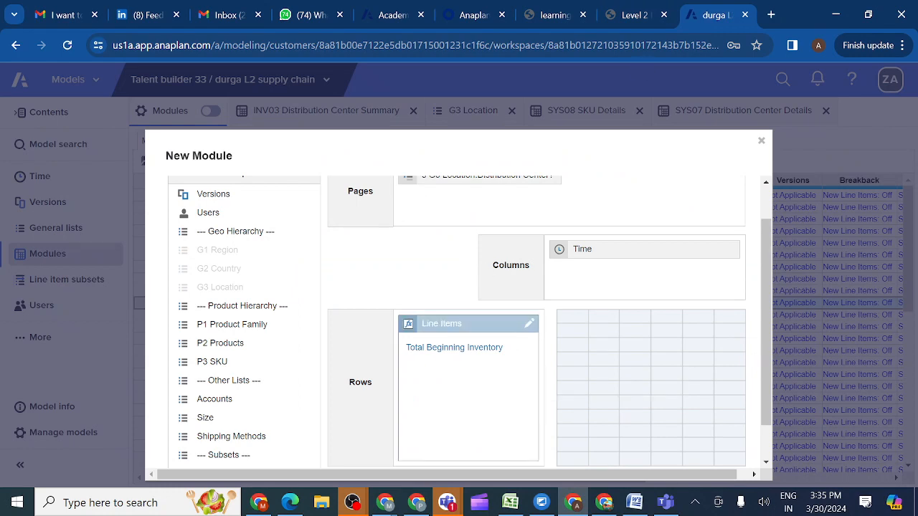
key(ctrl+v)
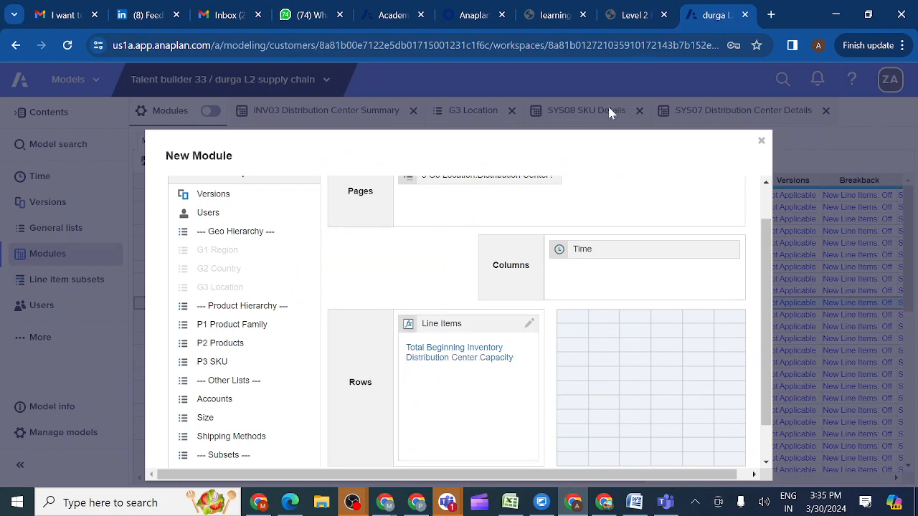
Copy Percentage Full from the course page, add it as the third line item, and create the INV04 Distribution Center Capacity 3 module
click(631, 19)
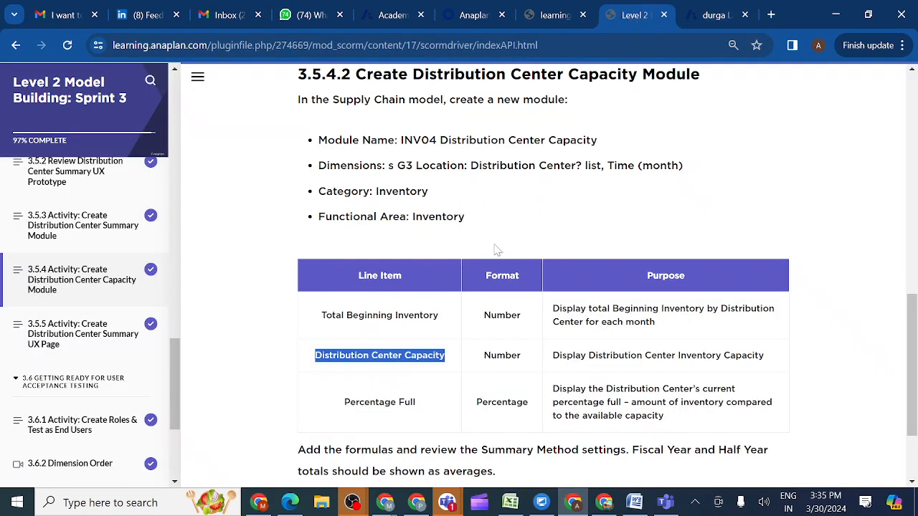
click(428, 410)
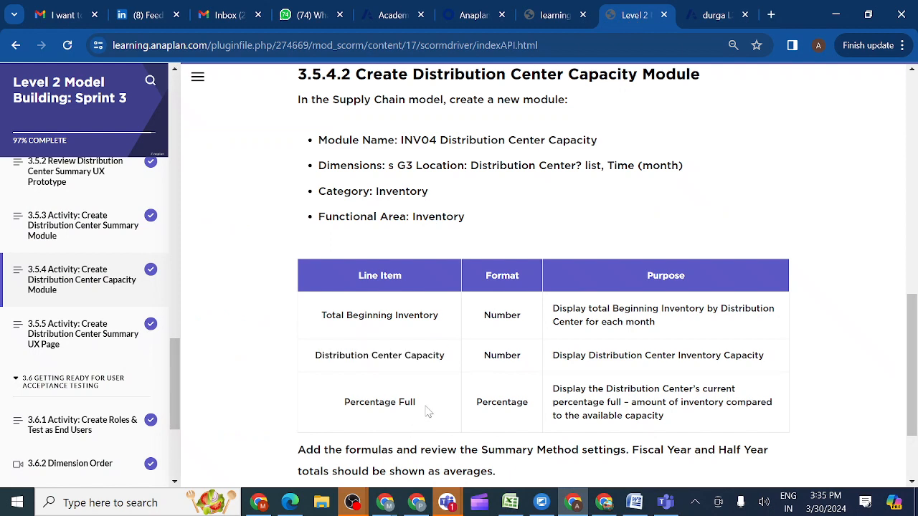
drag(428, 410, 345, 411)
key(ctrl+c)
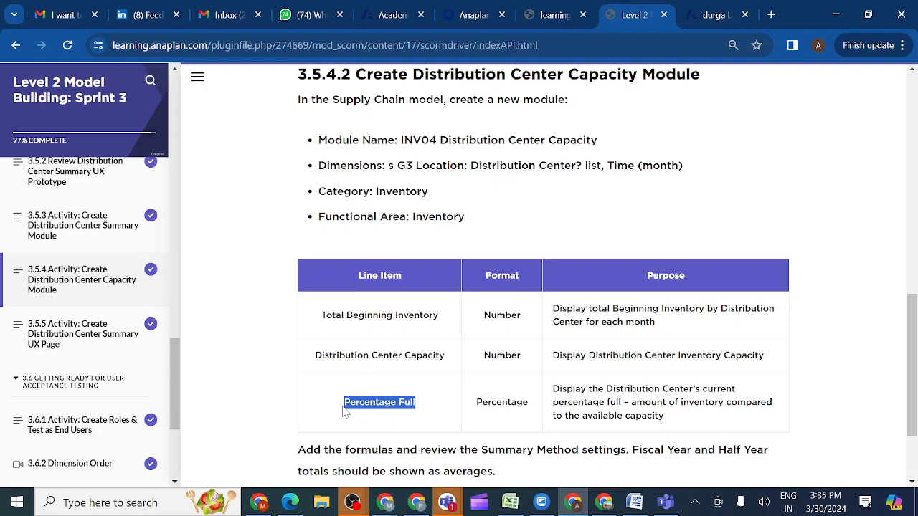
click(708, 15)
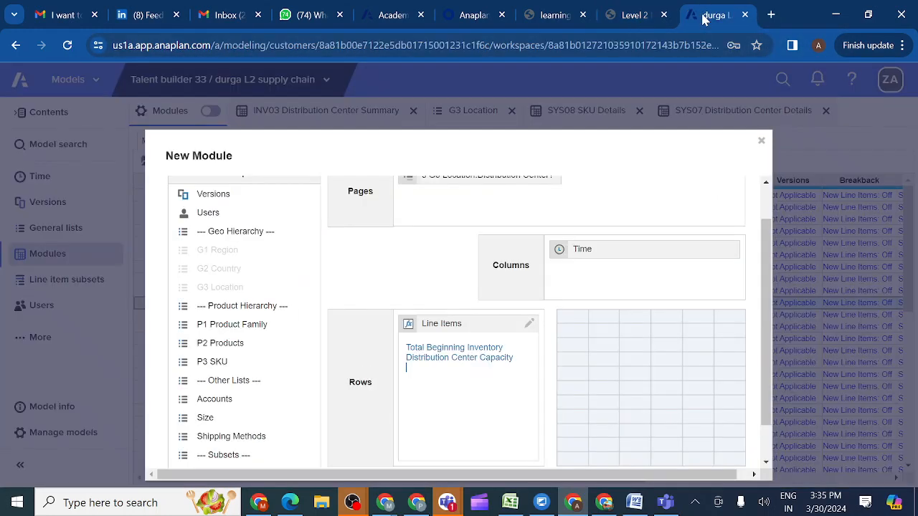
key(ctrl+v)
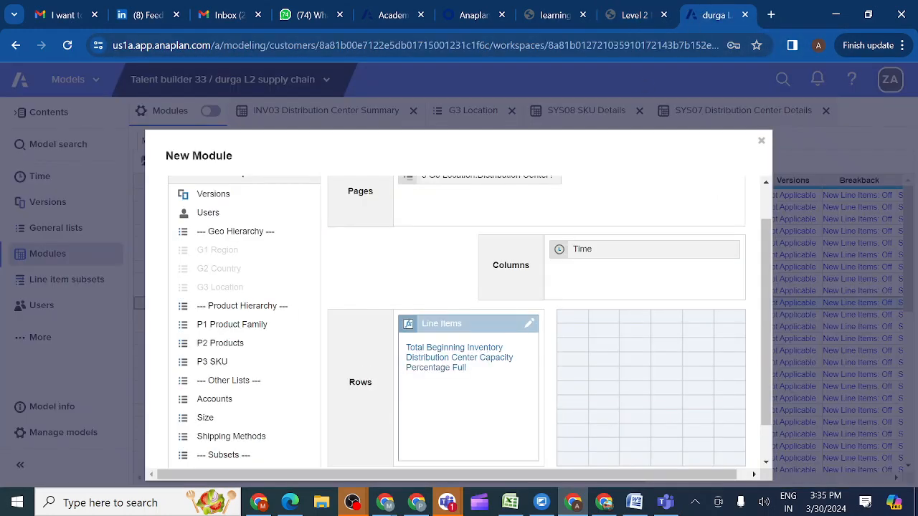
scroll(585, 322, down, 1)
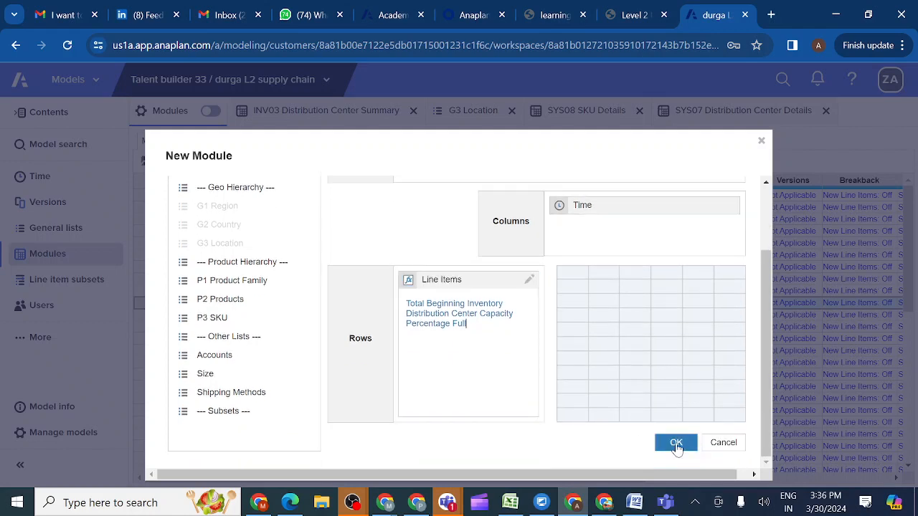
click(676, 444)
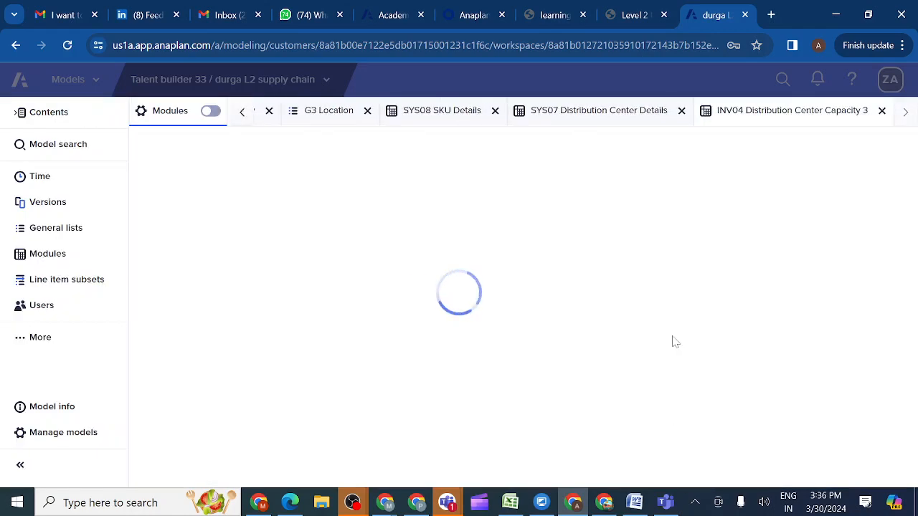
In the new module's blueprint, format the Percentage Full line item as a number with Percentage units and 2 decimal places
click(626, 16)
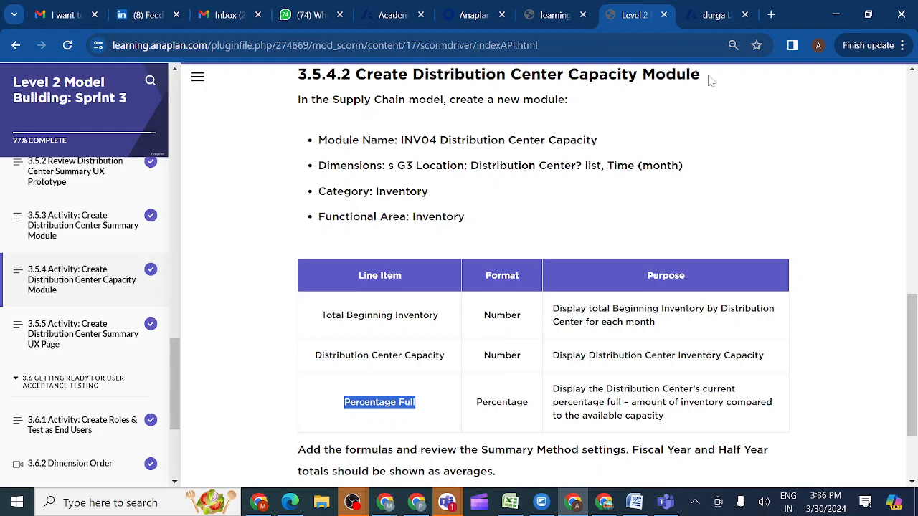
click(713, 19)
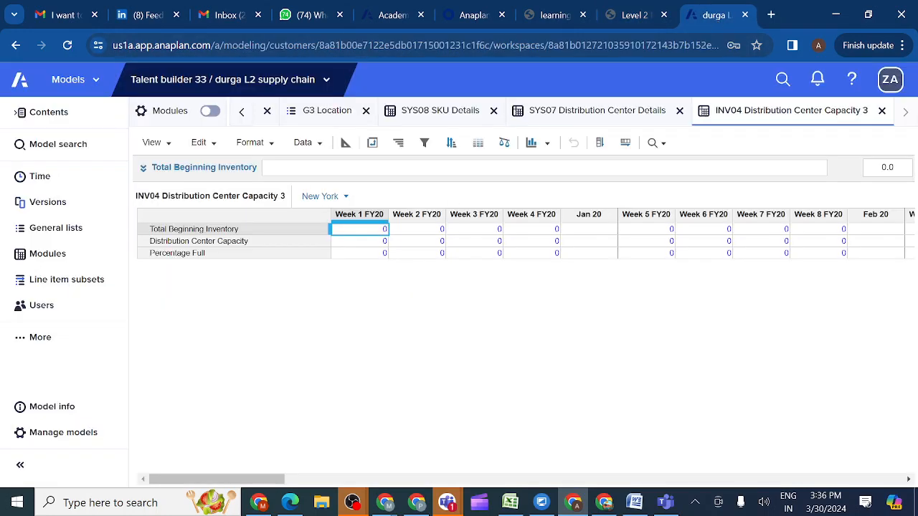
click(345, 143)
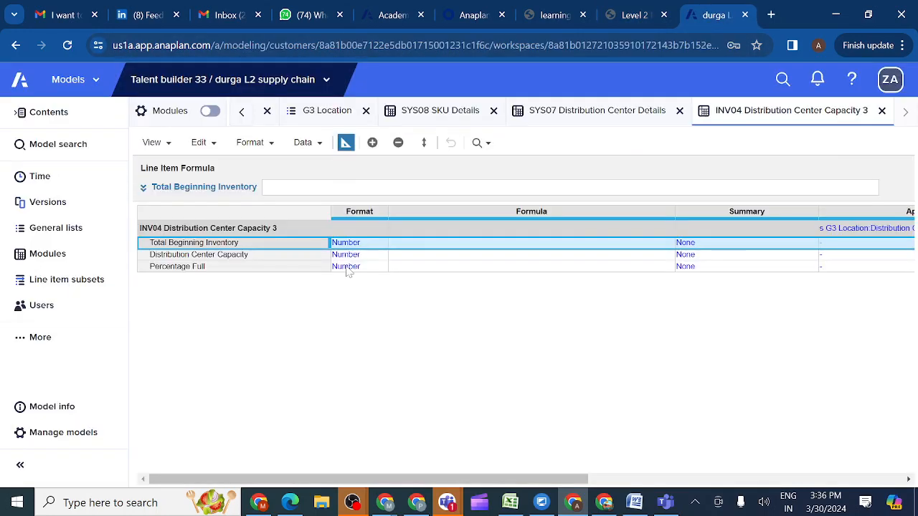
click(363, 271)
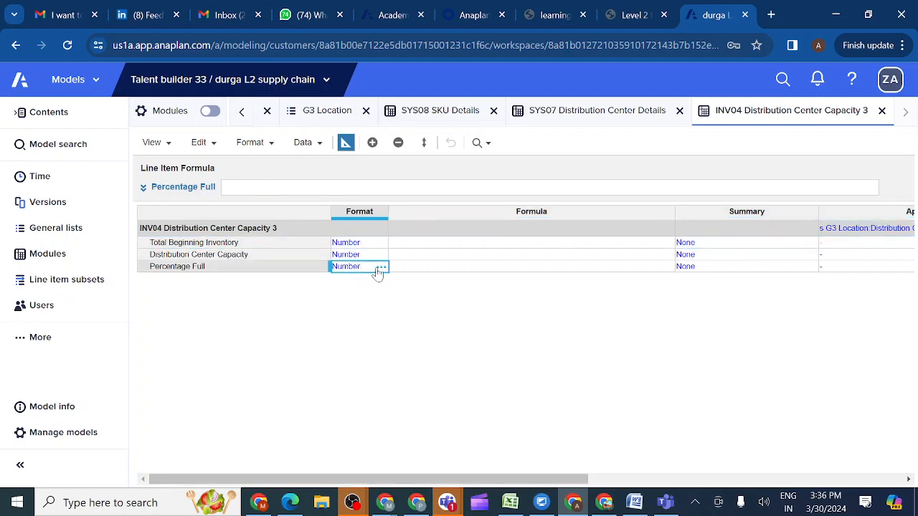
click(379, 271)
click(468, 340)
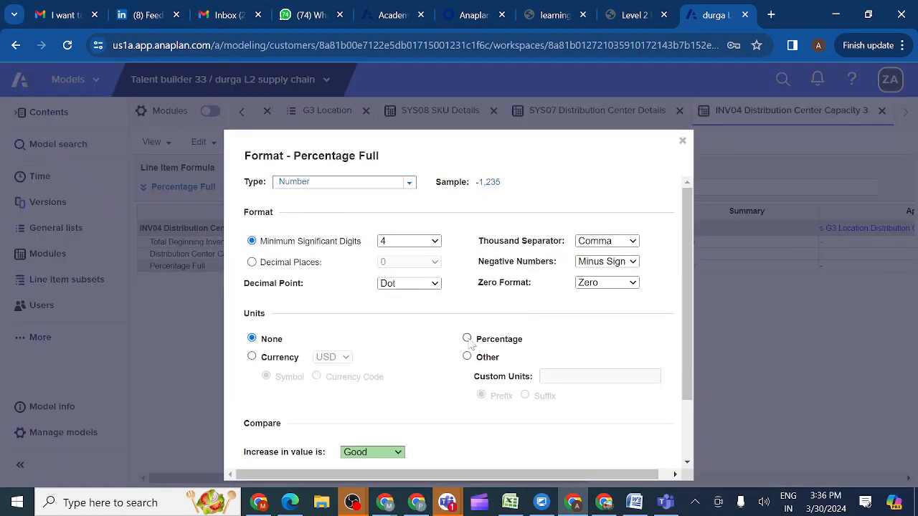
click(252, 263)
click(434, 262)
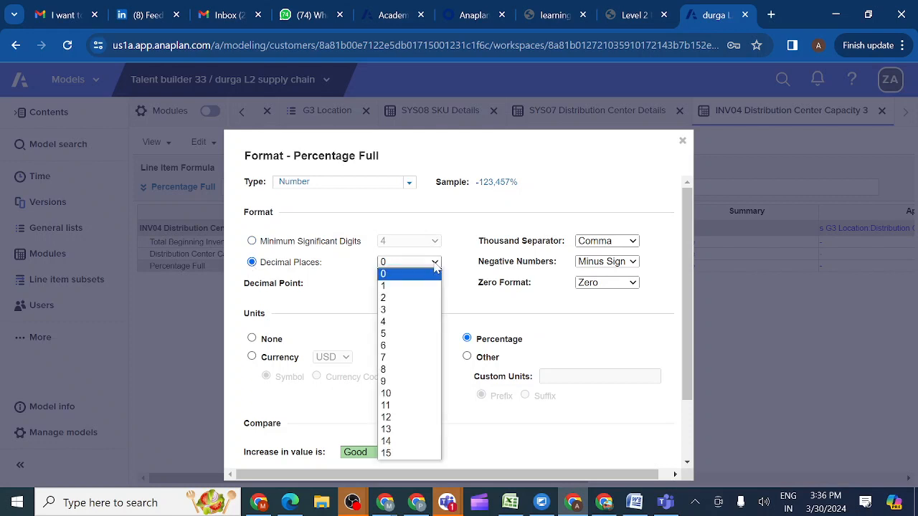
click(399, 299)
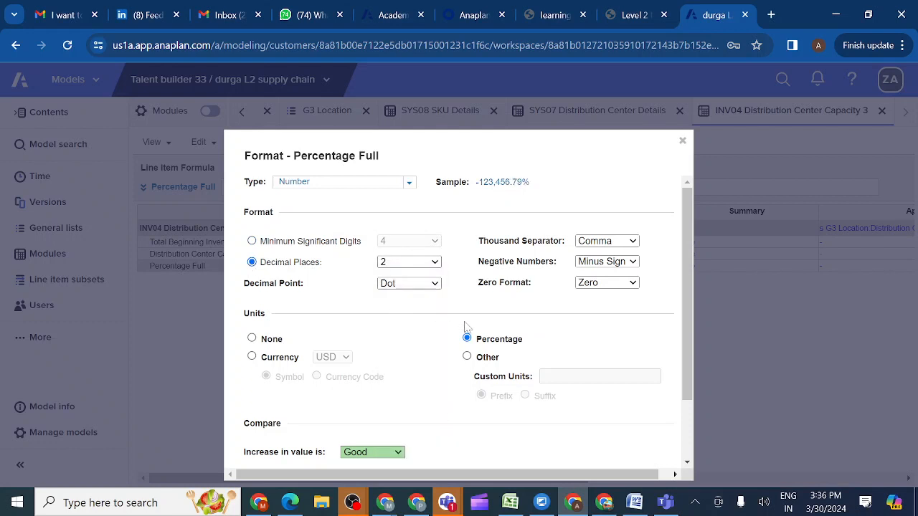
scroll(464, 326, down, 2)
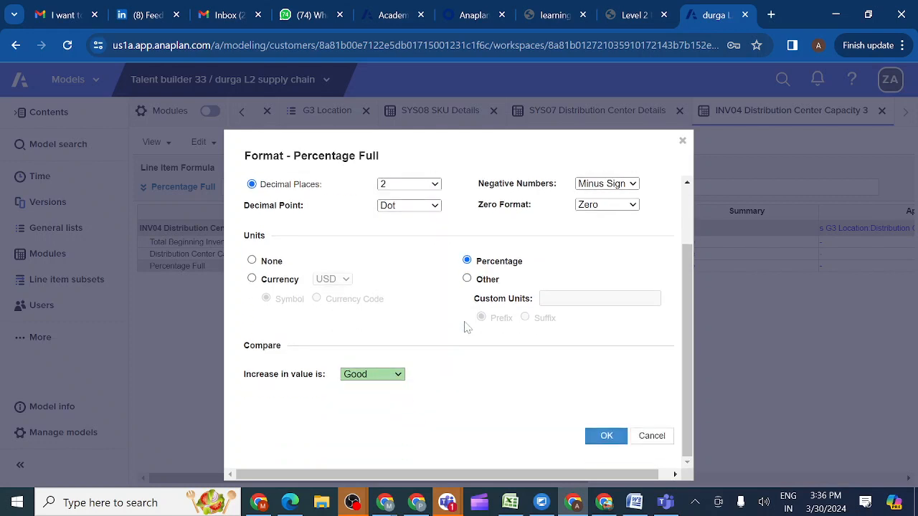
click(605, 437)
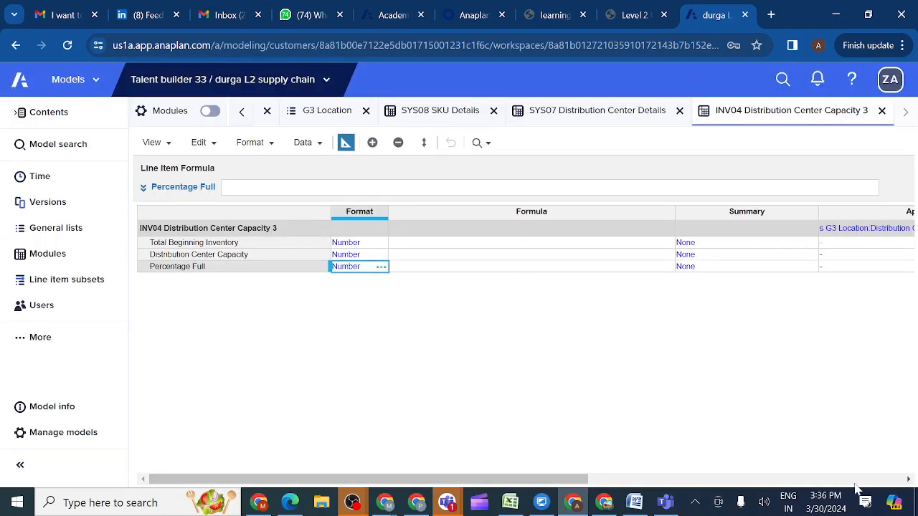
Check the required time dimension on the course page and duplicate the Anaplan model's browser tab, staying on the original
click(908, 480)
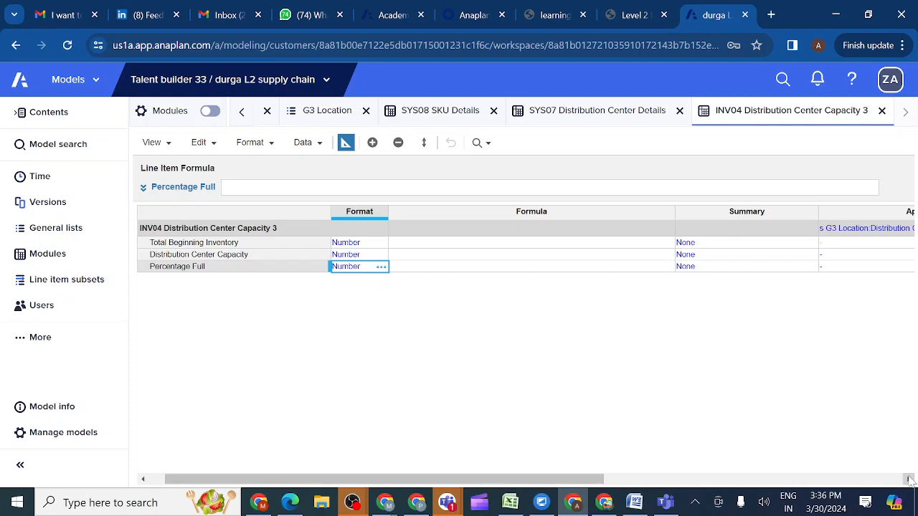
click(908, 480)
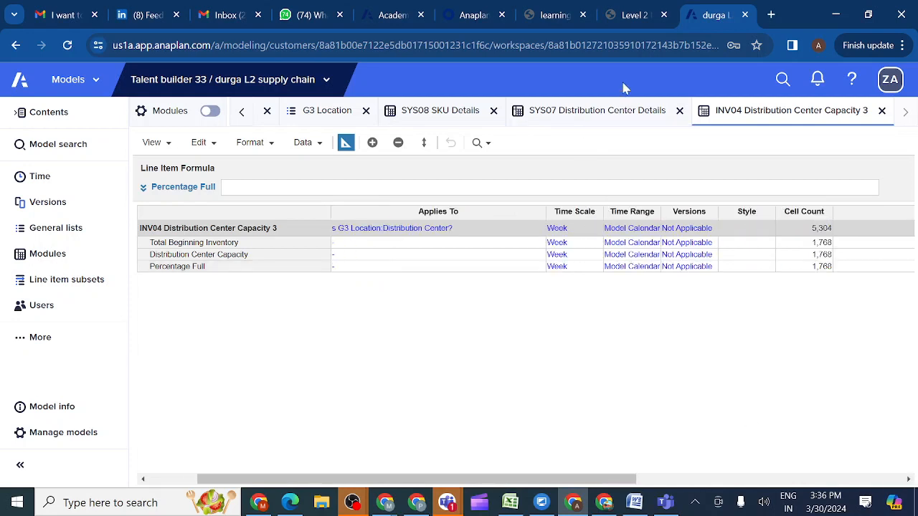
click(639, 19)
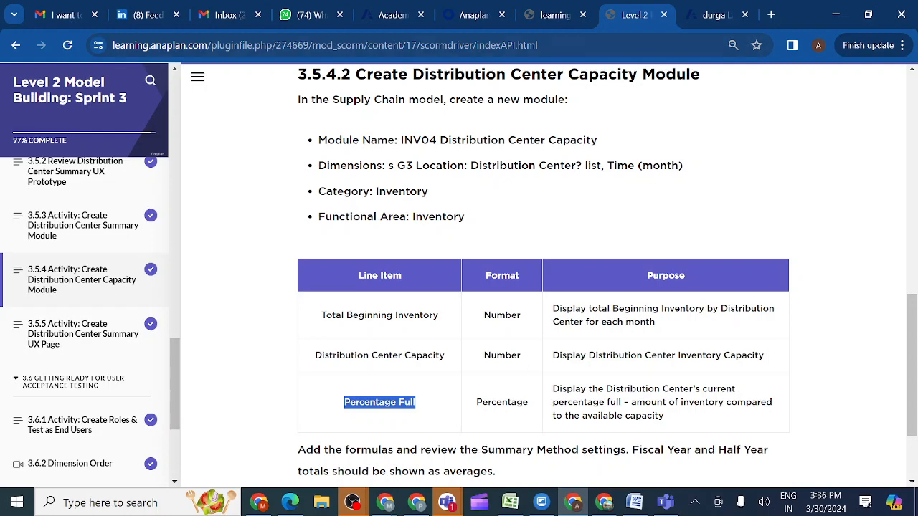
click(710, 14)
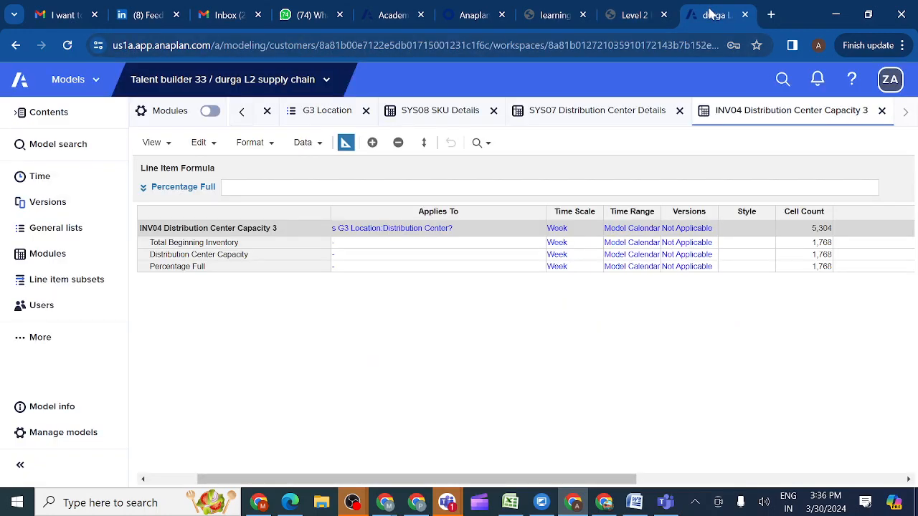
right_click(710, 14)
click(762, 138)
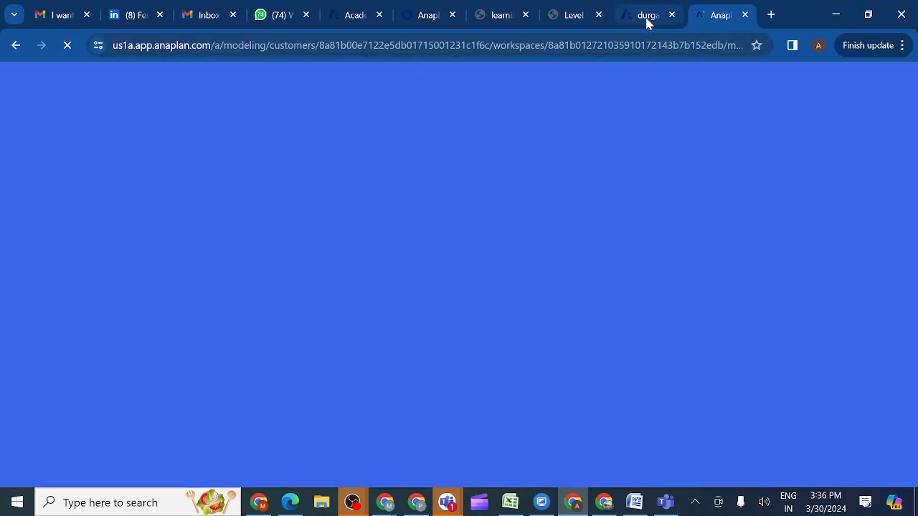
click(646, 20)
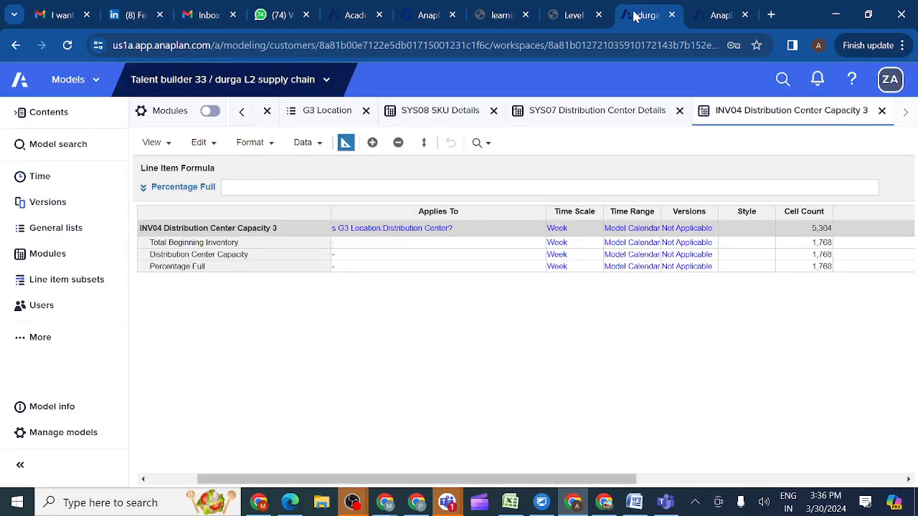
Set the Time Scale to Month for the INV04 Distribution Center Capacity 3 module and copy it to all three line items
click(594, 234)
click(595, 229)
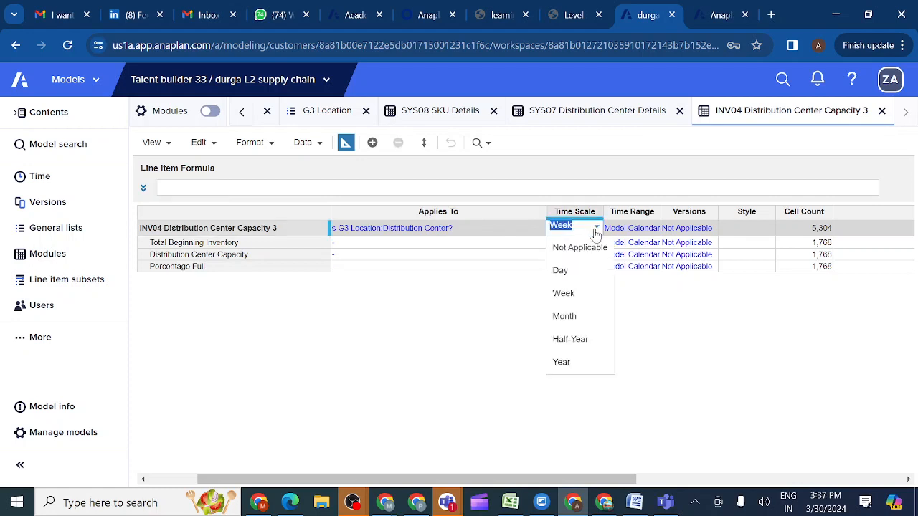
click(575, 317)
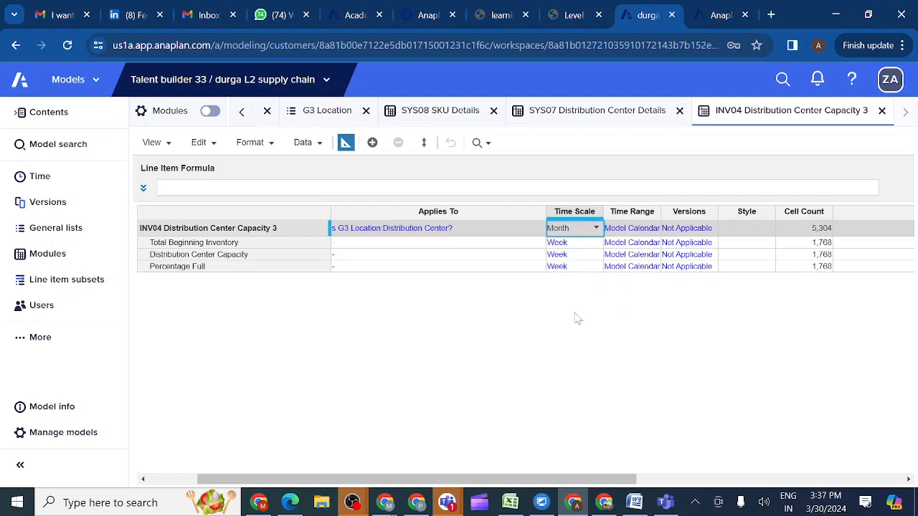
key(ctrl+c)
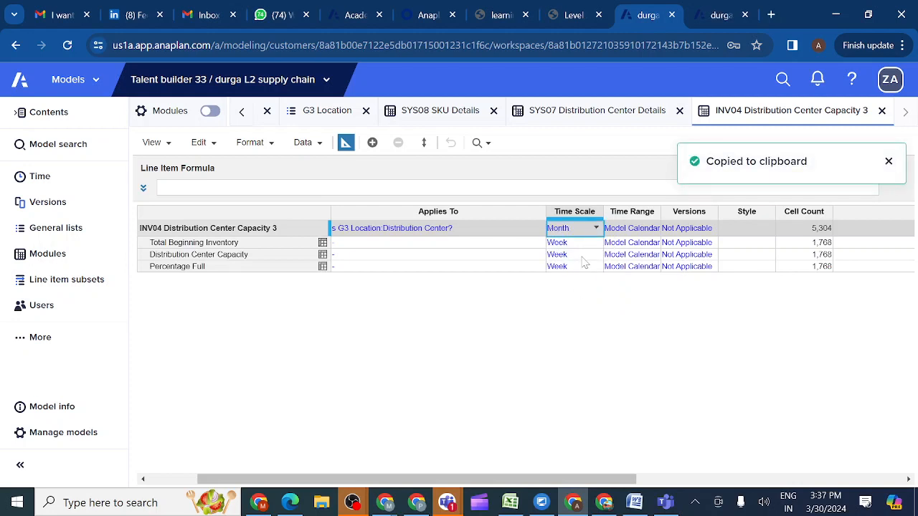
key(shift+Down)
key(shift+Down)
key(shift+Down)
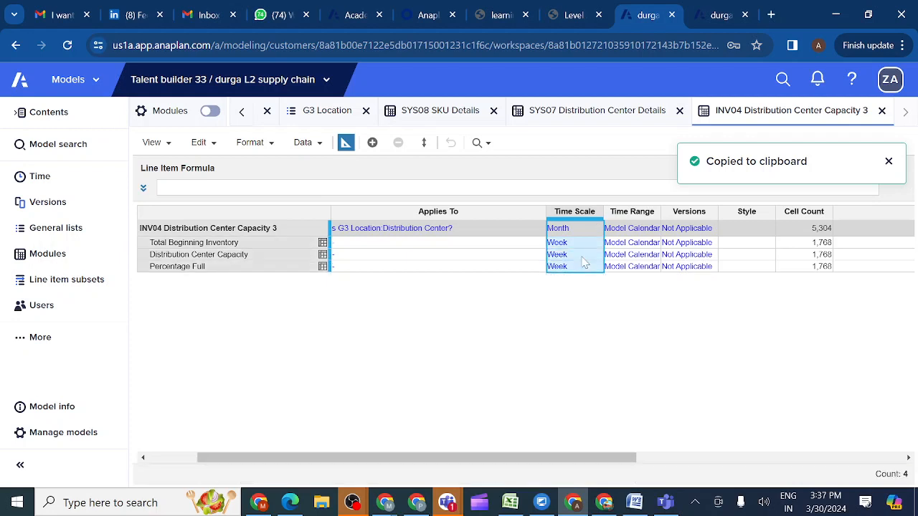
key(ctrl+v)
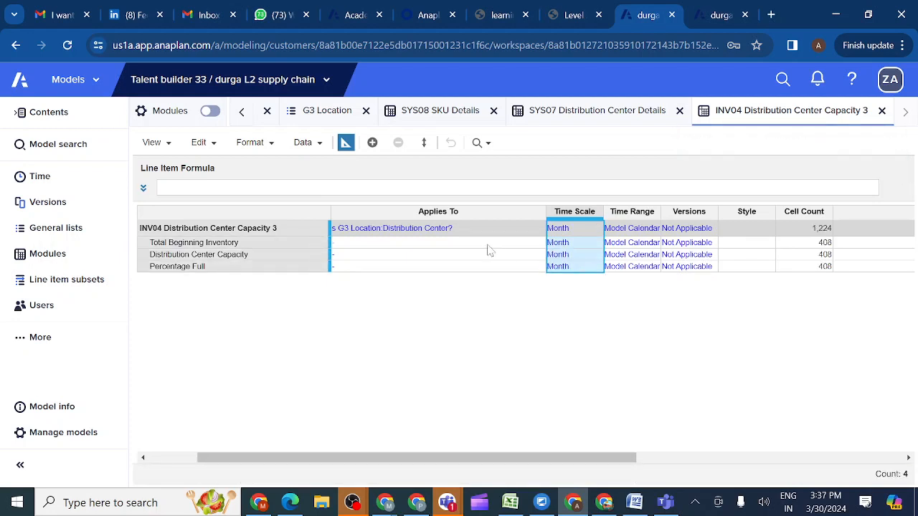
Return the module to its grid view and review the line item purposes and summary instructions on the Level 2 course page
click(345, 143)
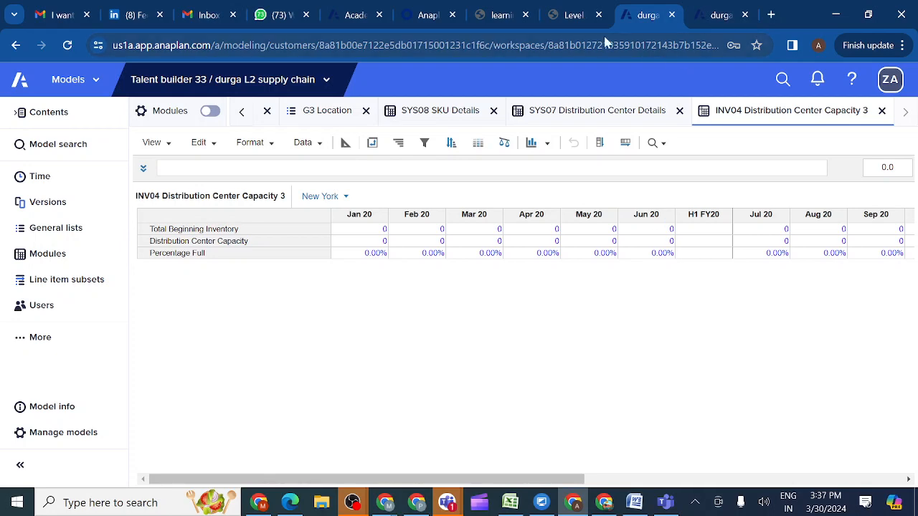
click(578, 17)
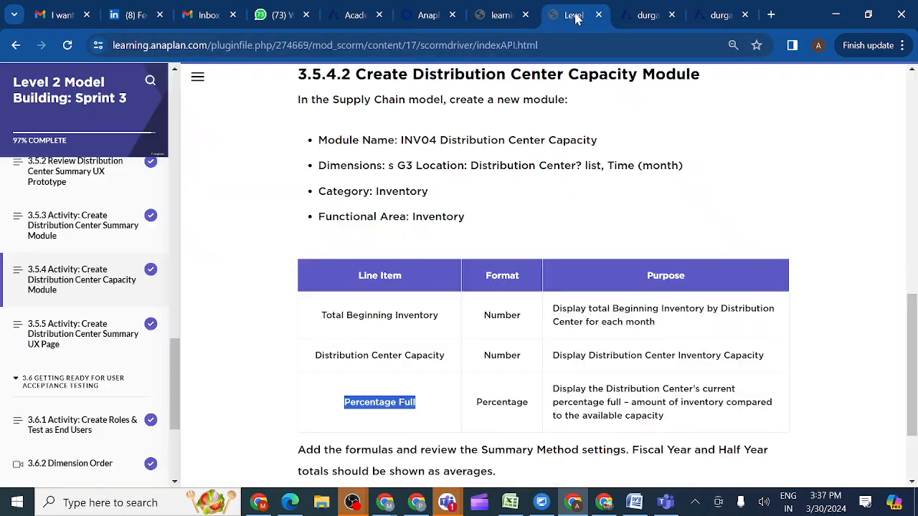
scroll(447, 324, down, 2)
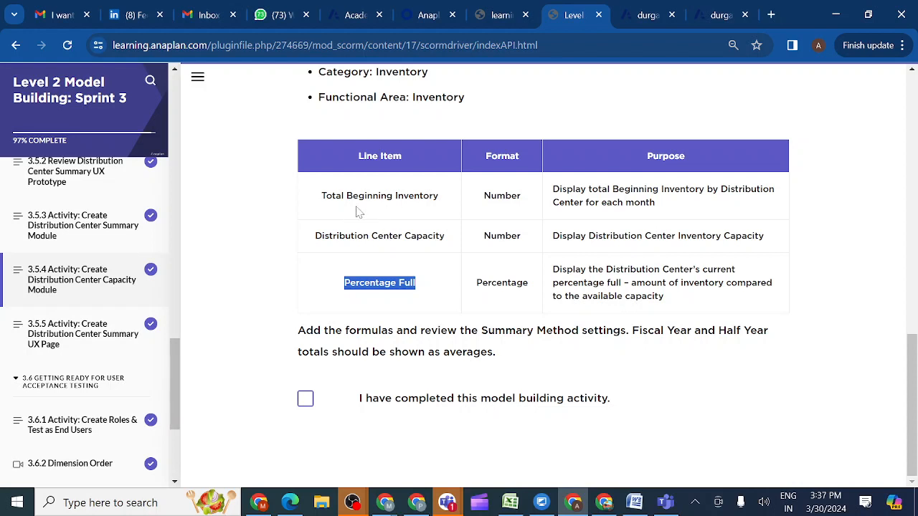
Compare the dimensions of INV04 Distribution Center Capacity, INV01 Inventory Ordering and SYS08 SKU Details in the Anaplan model's module list
scroll(411, 210, up, 1)
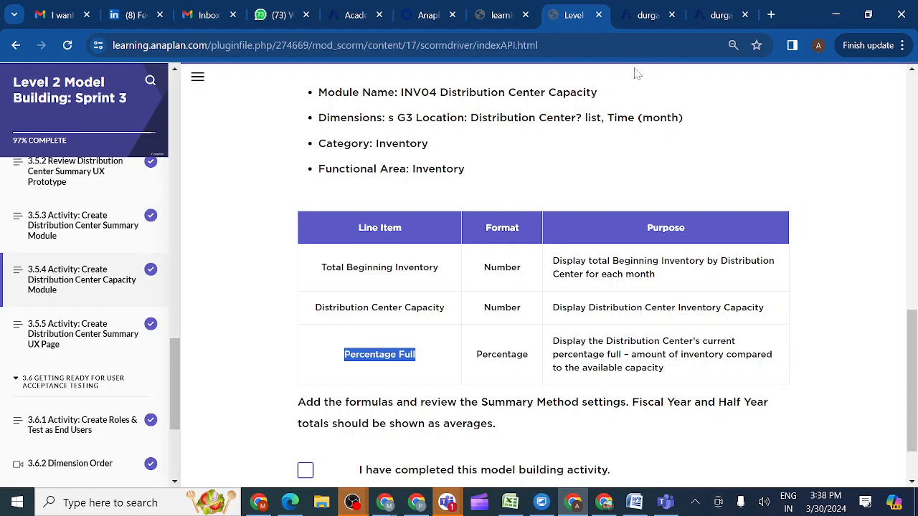
click(645, 15)
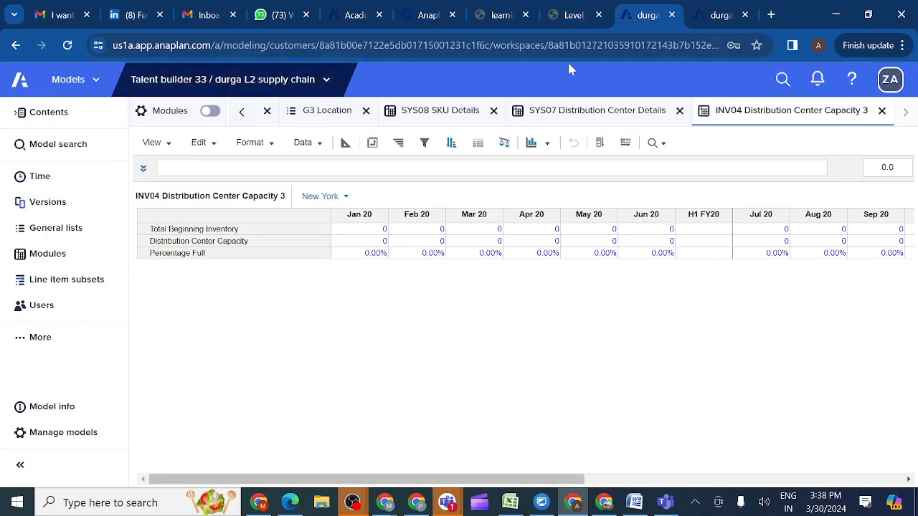
click(78, 260)
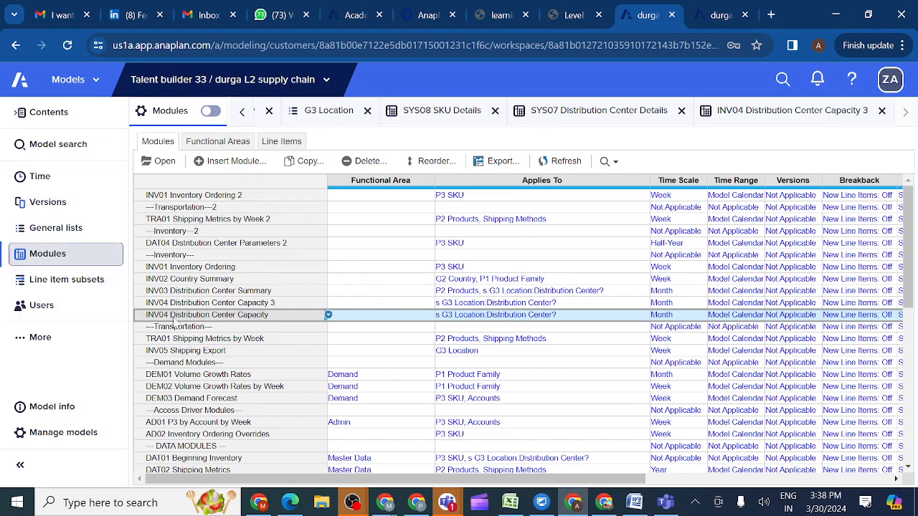
ctrl+click(173, 270)
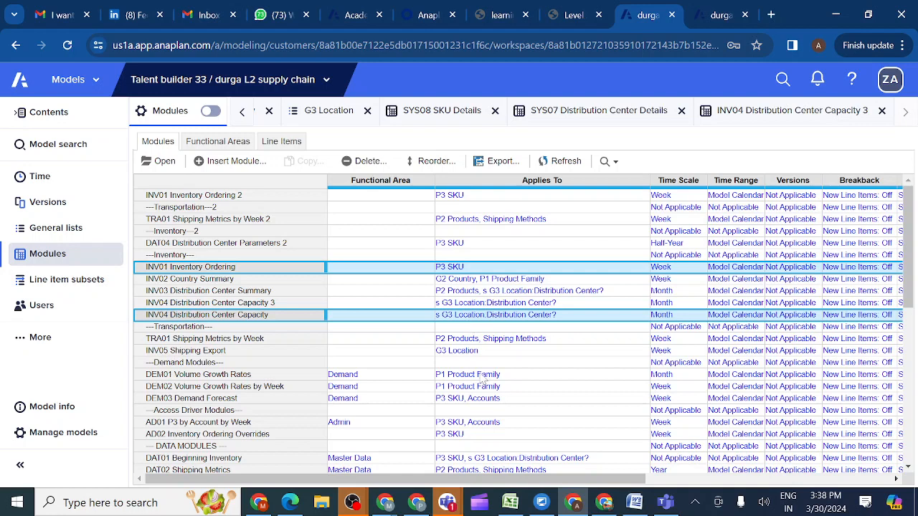
scroll(482, 375, down, 2)
scroll(459, 347, down, 1)
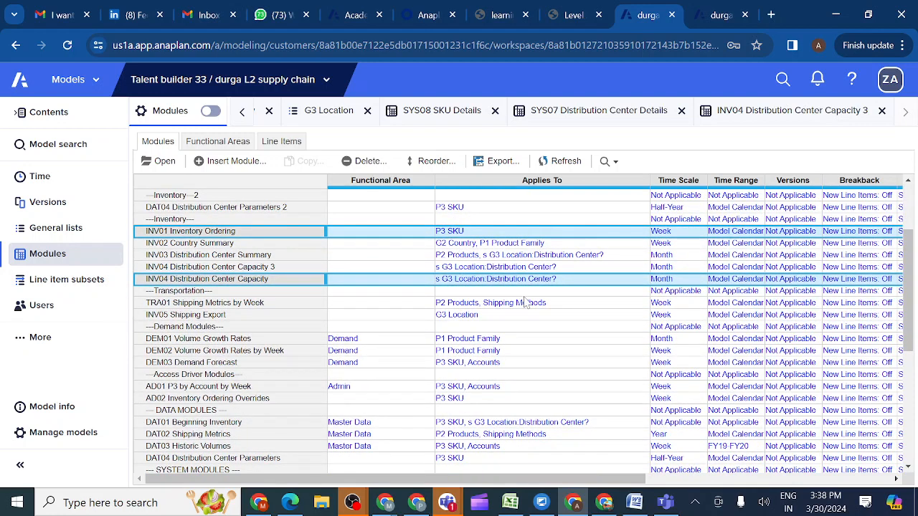
scroll(525, 303, down, 5)
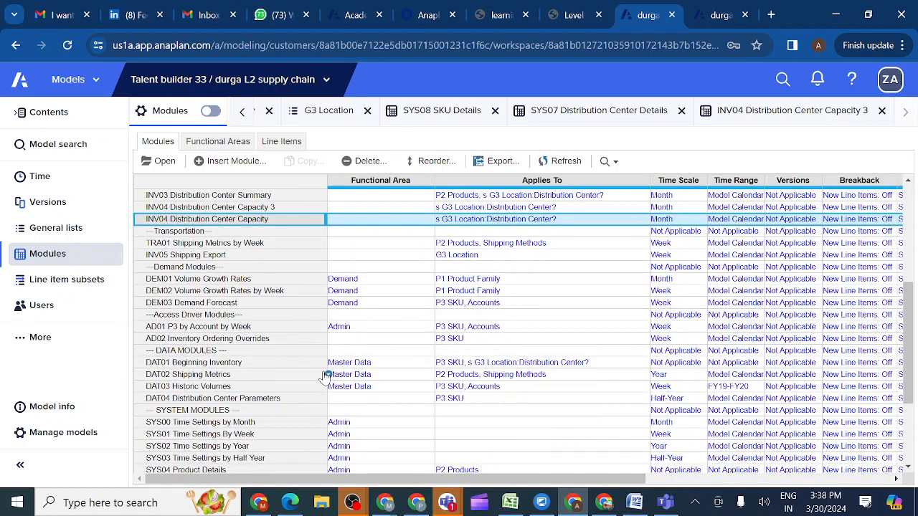
scroll(326, 377, down, 2)
scroll(327, 377, down, 2)
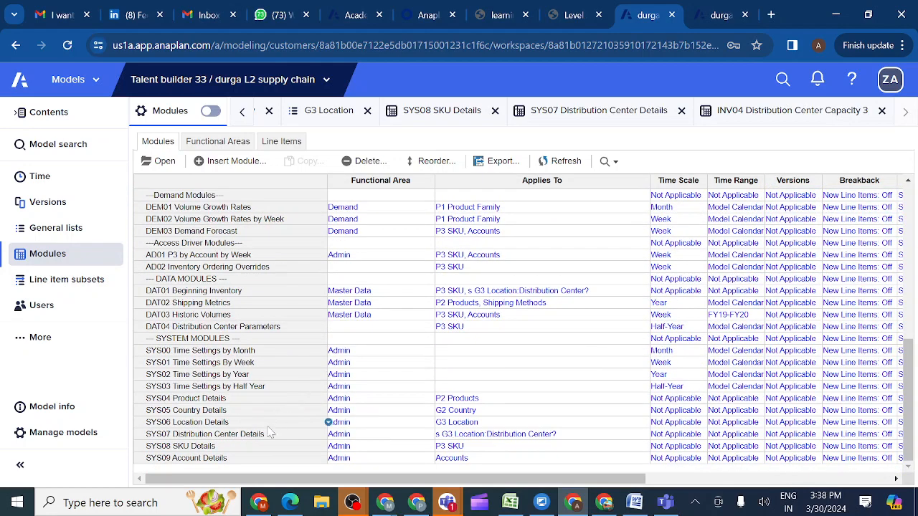
click(250, 448)
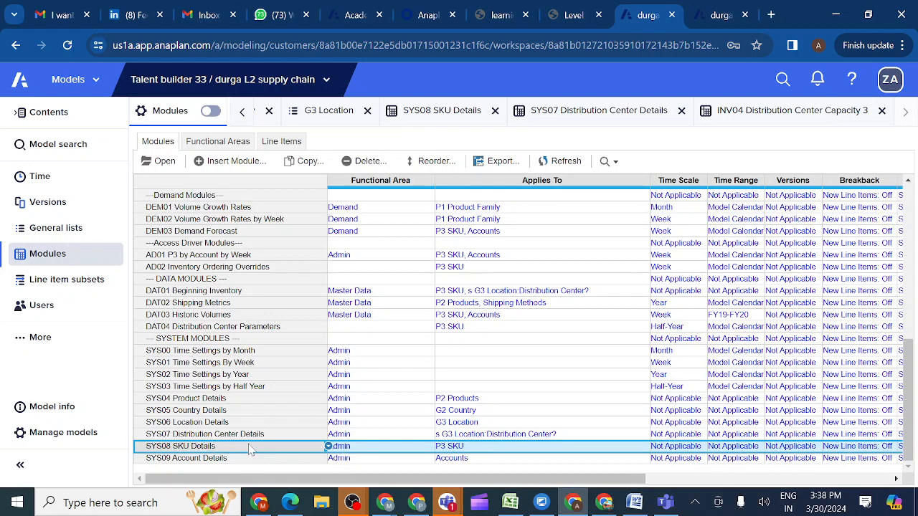
Examine the Supplied By line item in SYS08 SKU Details and check the module's row and column dimensions in its pivot settings
click(440, 114)
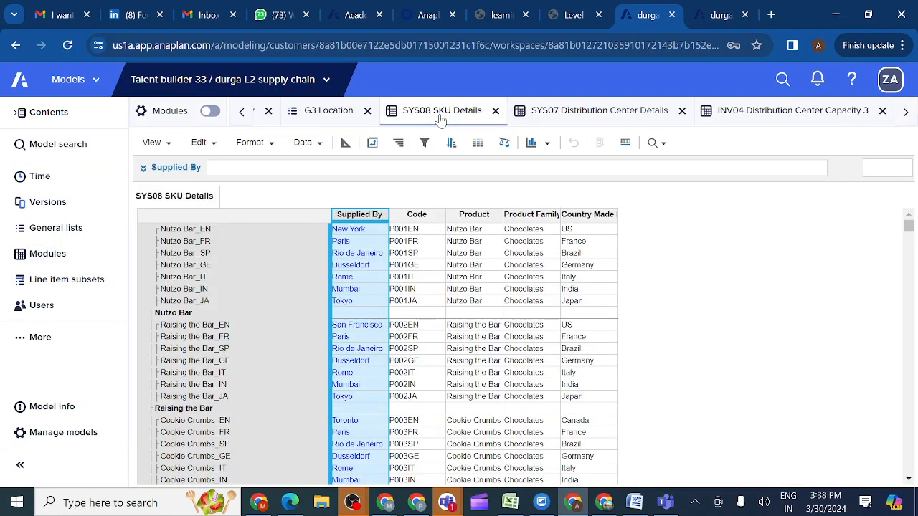
click(357, 231)
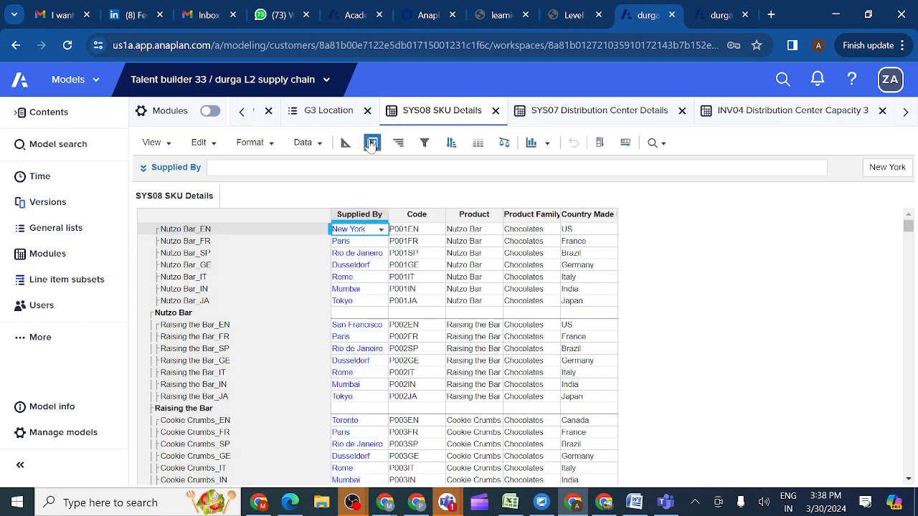
click(373, 144)
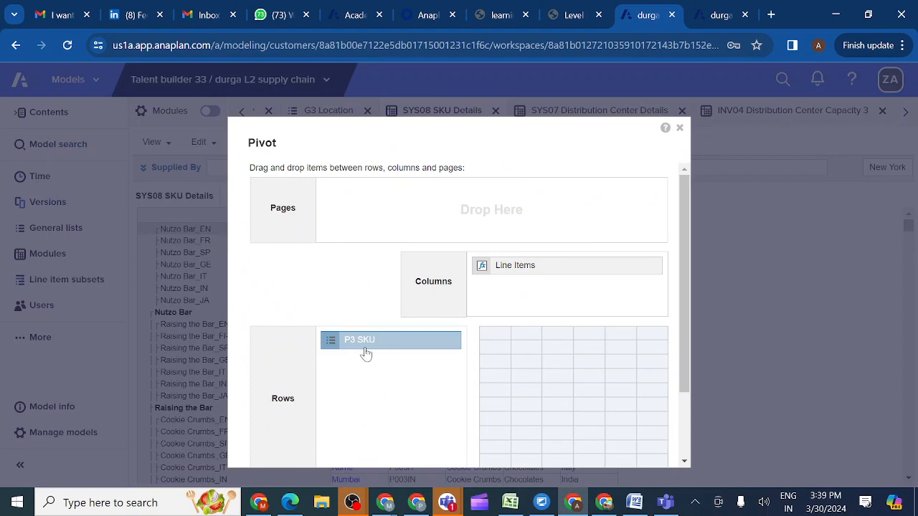
click(680, 129)
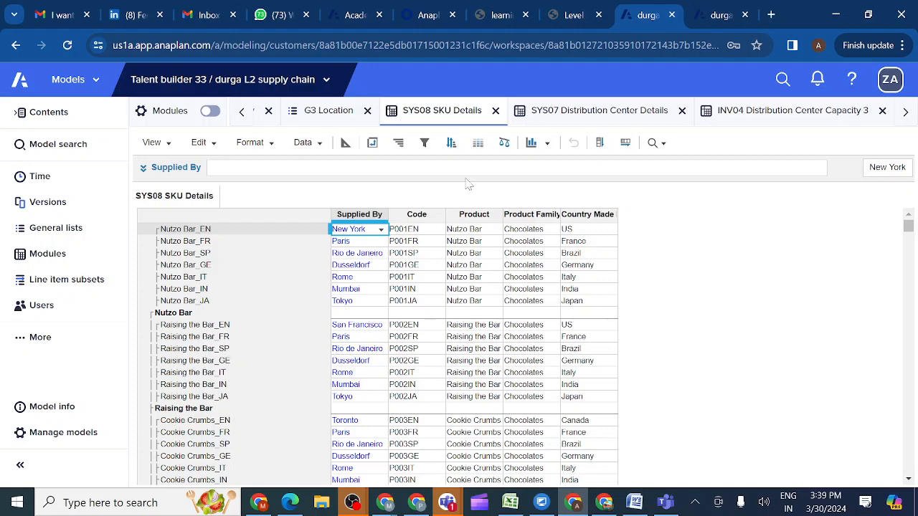
Start the Total Beginning Inventory formula in INV04 Distribution Center Capacity 3 with a reference to 'INV01 Inventory Ordering'.Beginning Inventory
click(740, 117)
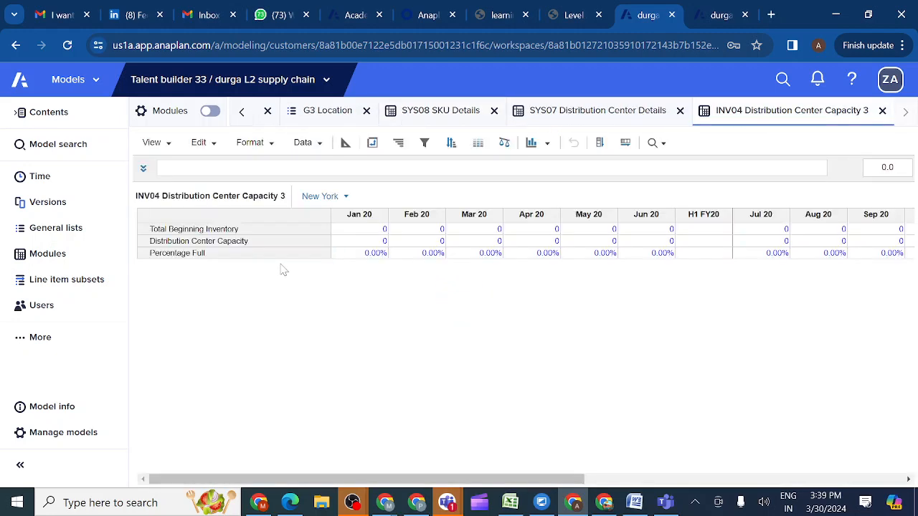
click(195, 230)
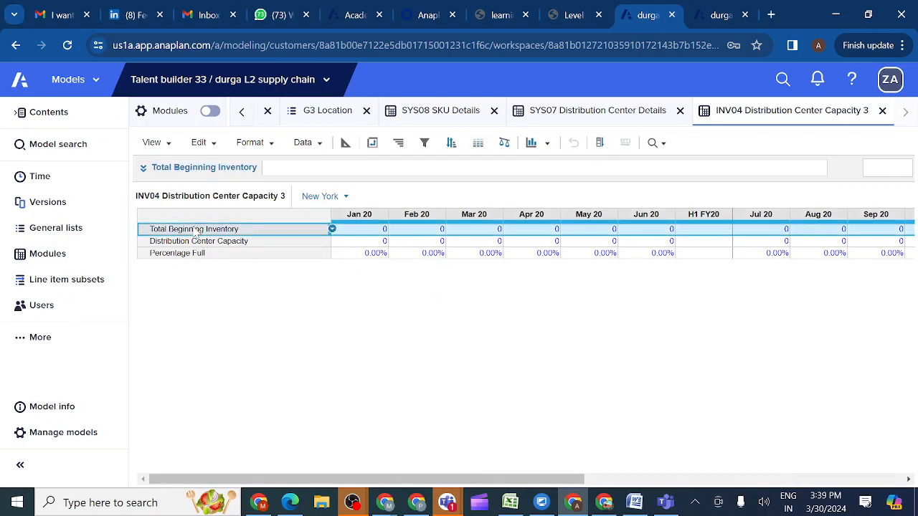
click(143, 168)
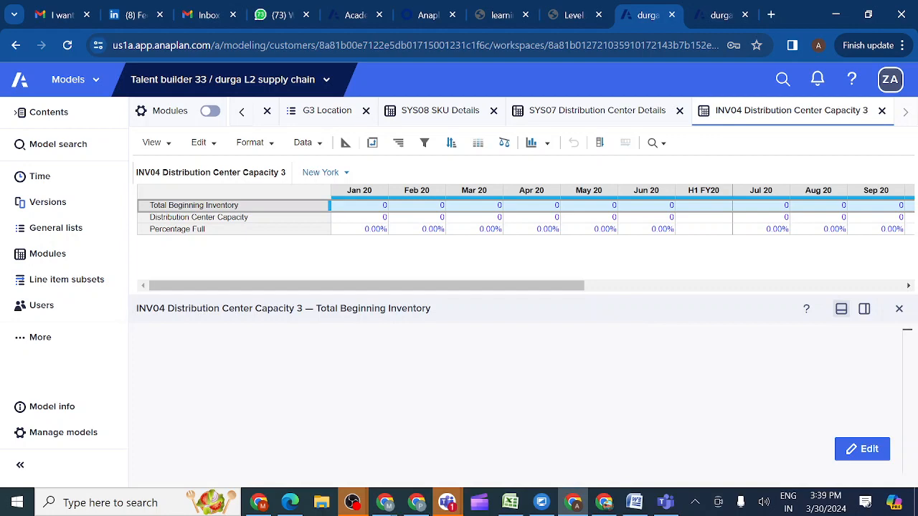
click(862, 449)
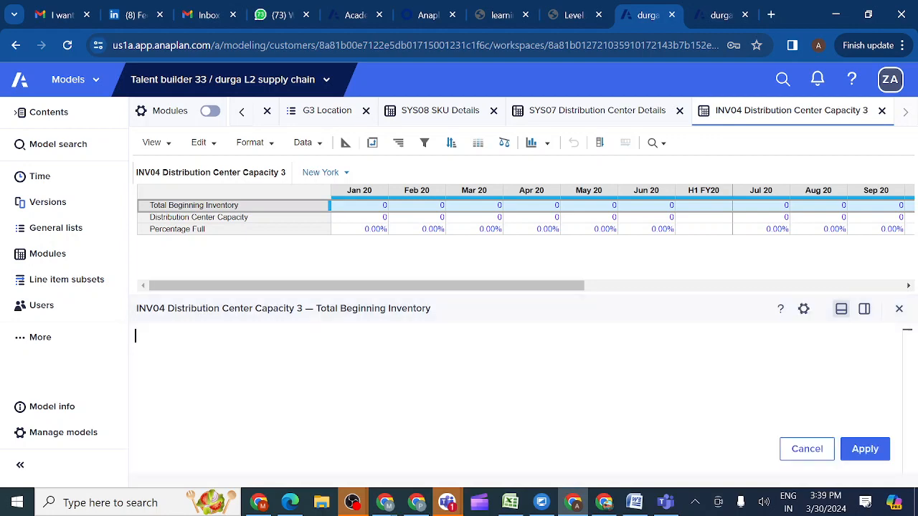
click(73, 260)
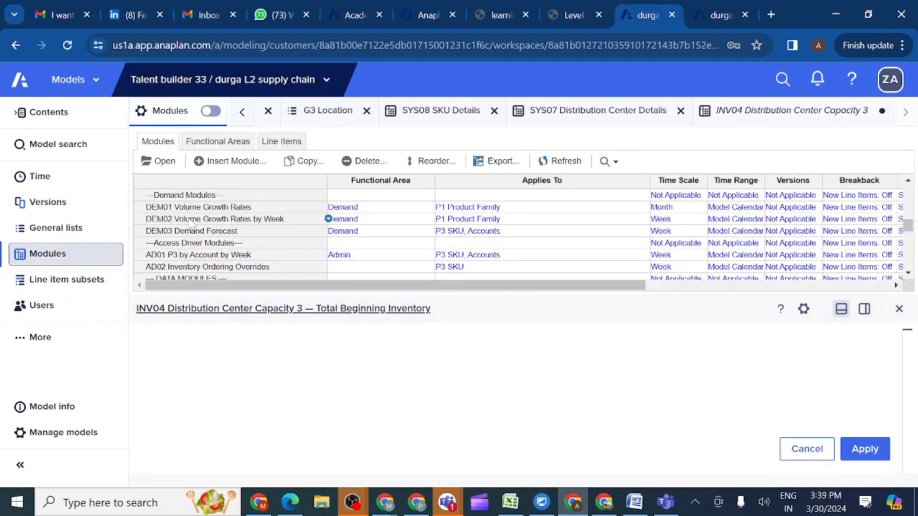
scroll(197, 242, down, 3)
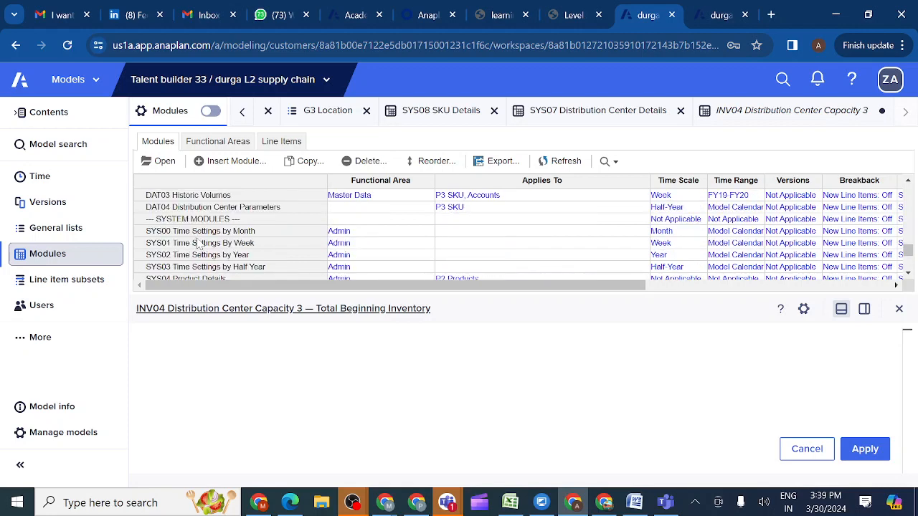
scroll(194, 227, up, 2)
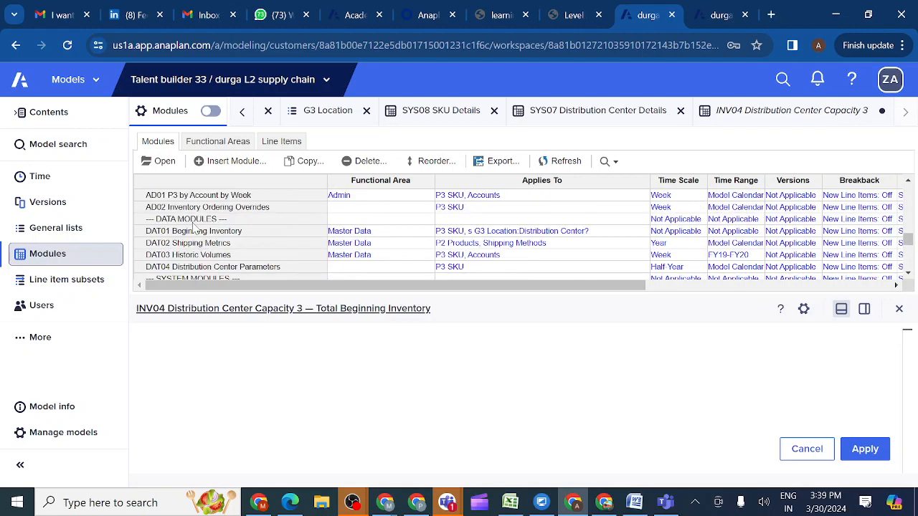
scroll(194, 227, up, 4)
scroll(192, 225, up, 4)
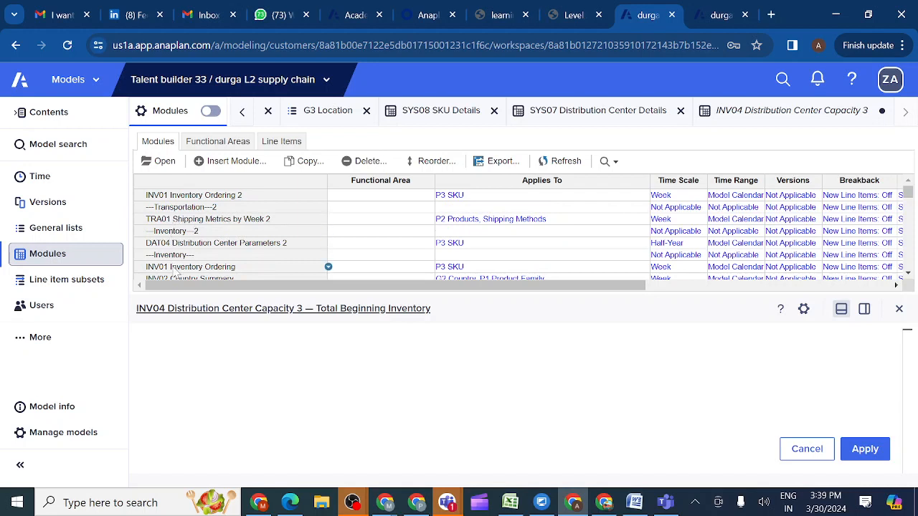
click(176, 267)
click(165, 162)
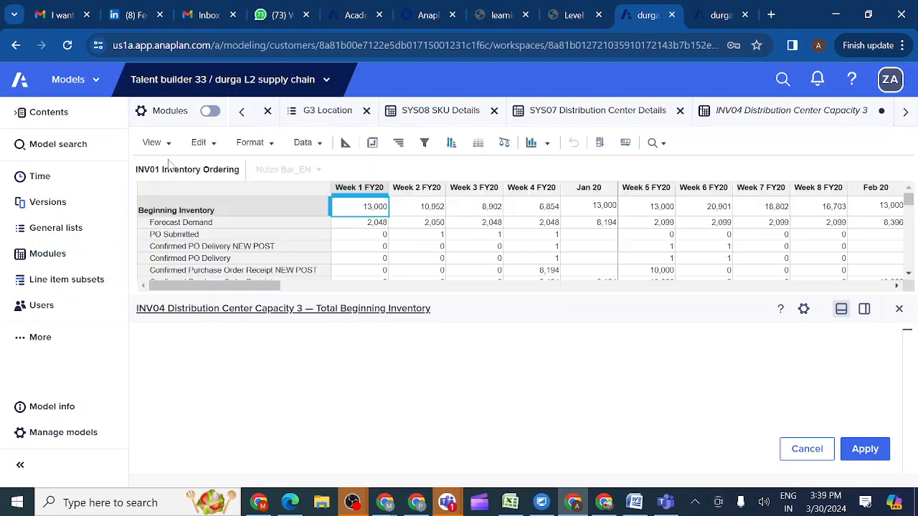
click(177, 211)
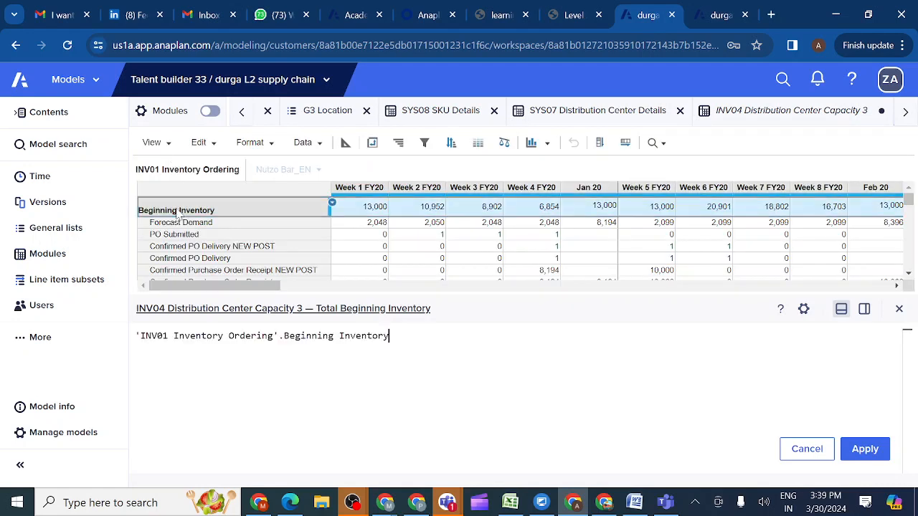
Complete the Total Beginning Inventory formula with [SUM: 'SYS08 SKU Details'.Supplied By] and apply it
text([)
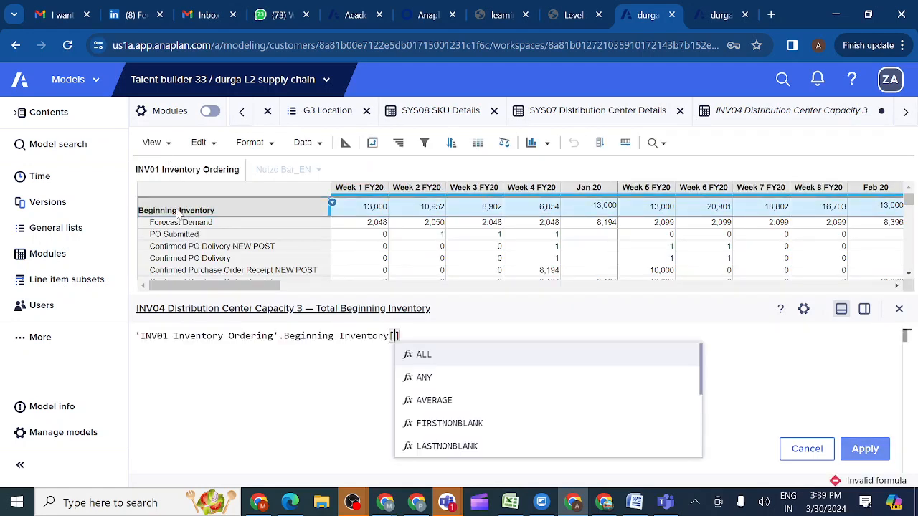
text(s)
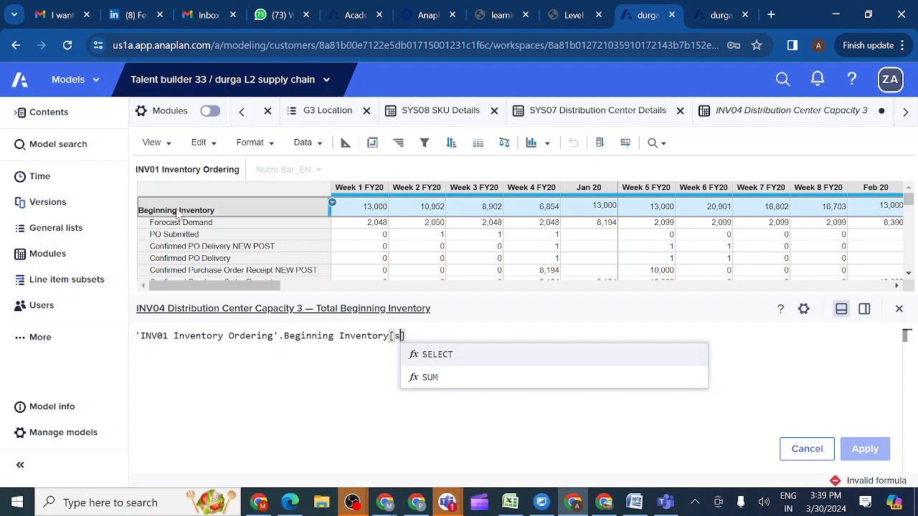
click(429, 377)
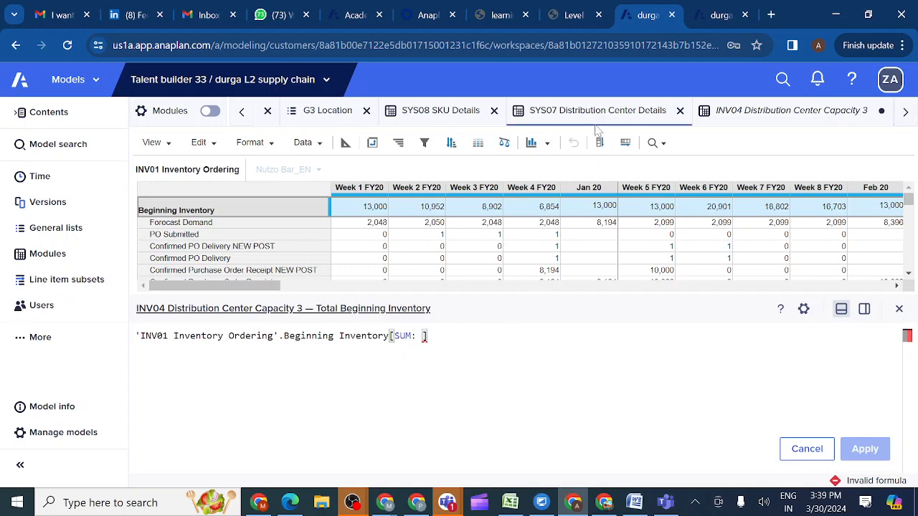
click(440, 113)
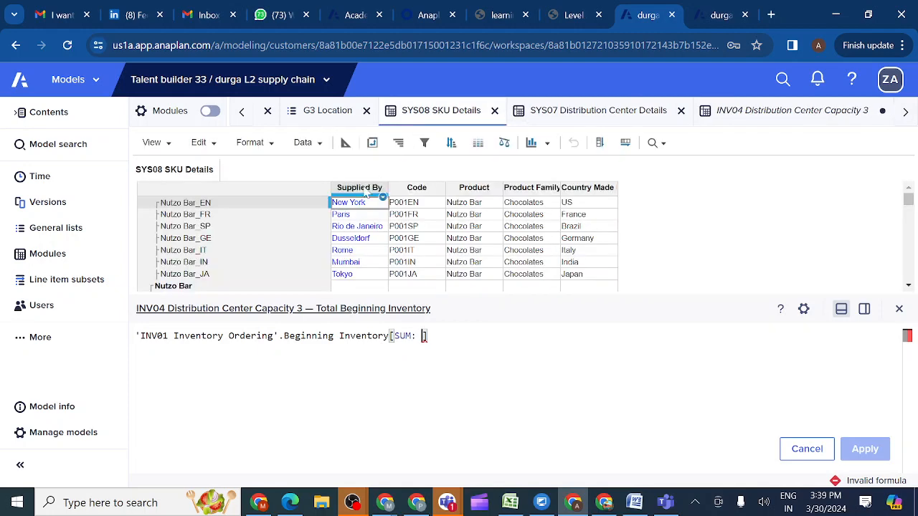
click(361, 187)
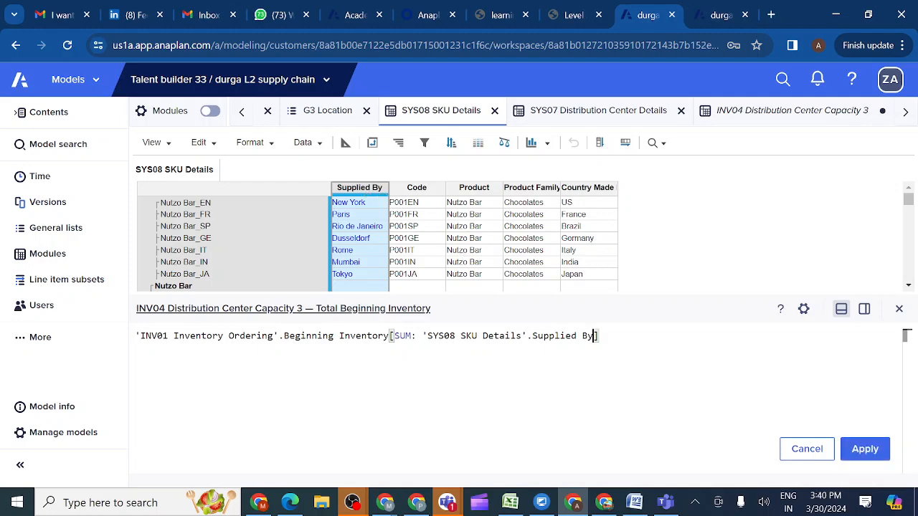
click(864, 450)
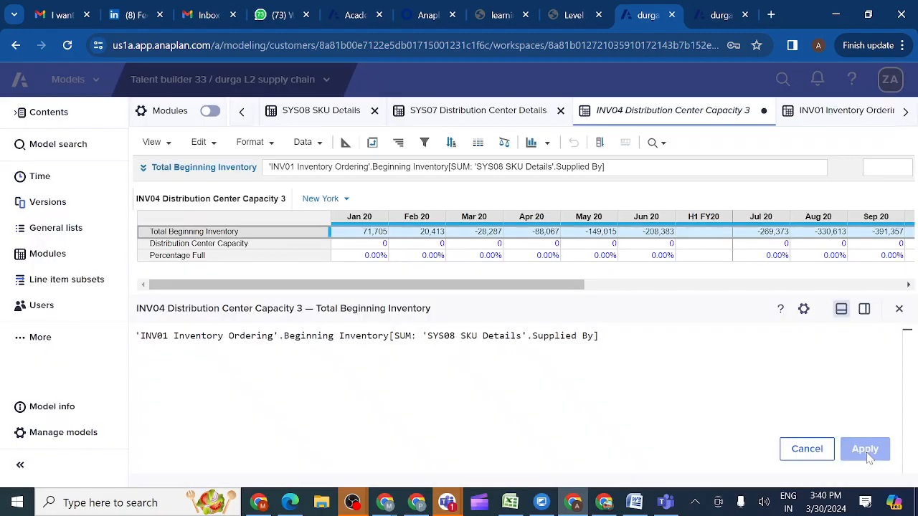
Review in the module list how INV01 Inventory Ordering, INV04 Distribution Center Capacity 3 and SYS08 SKU Details are dimensioned
click(62, 262)
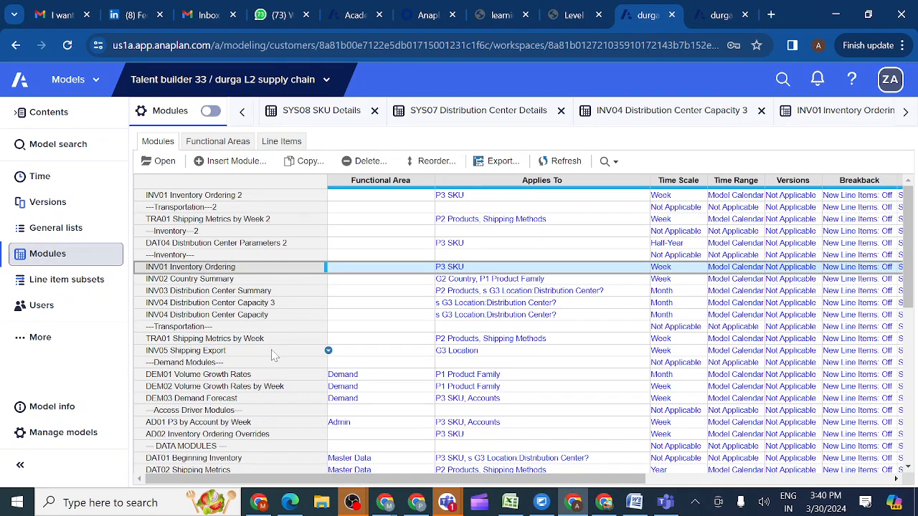
scroll(273, 355, down, 2)
scroll(272, 355, down, 2)
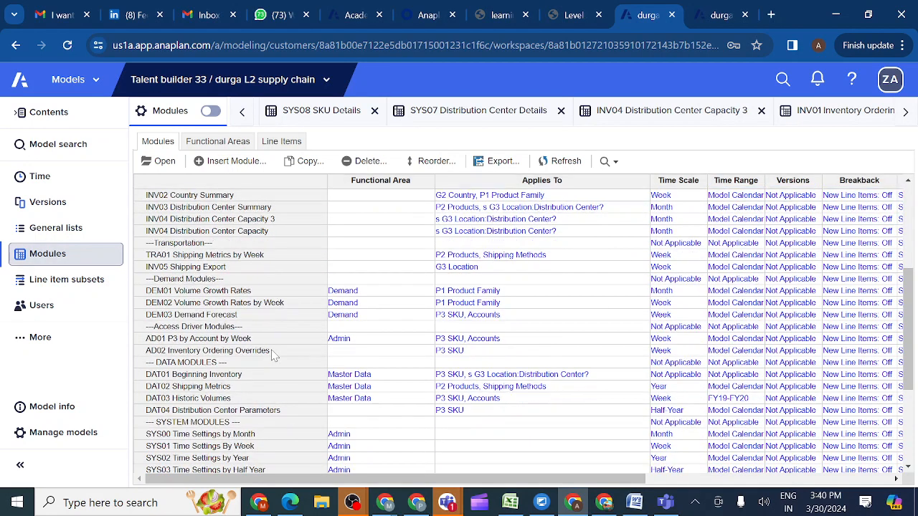
scroll(272, 355, up, 3)
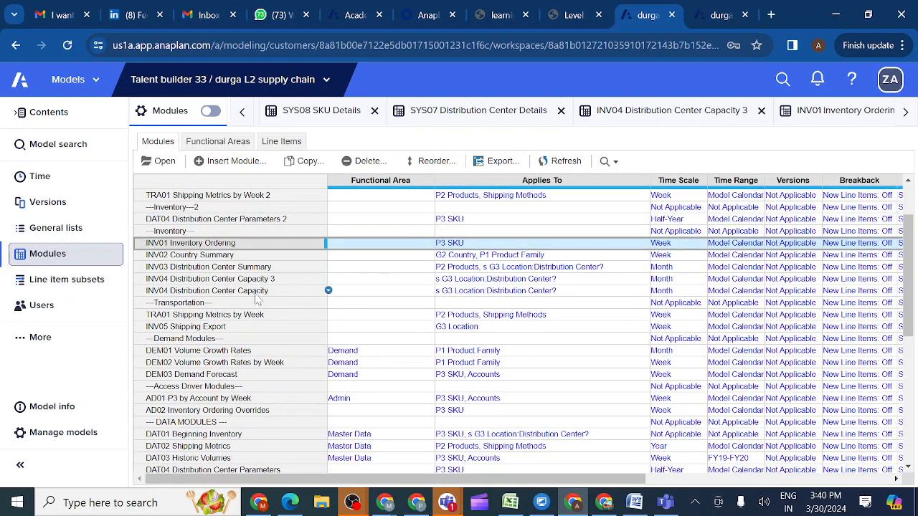
ctrl+click(250, 281)
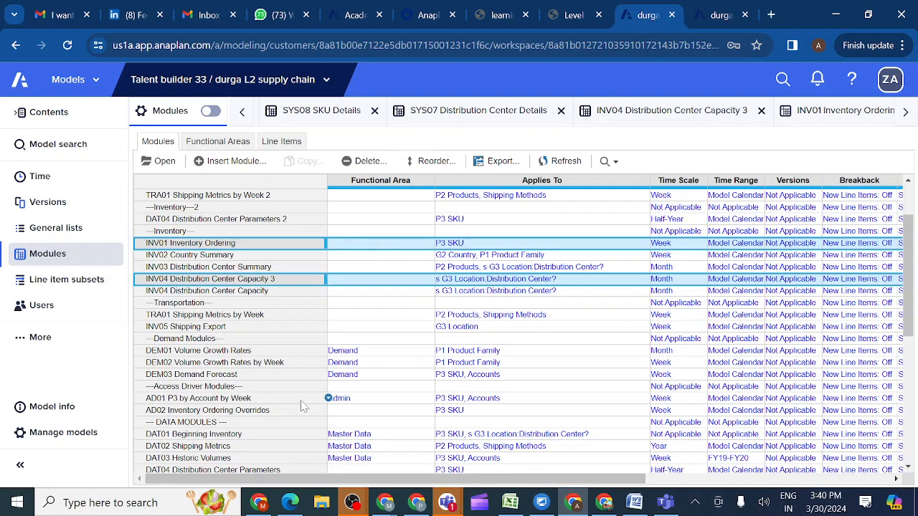
scroll(304, 407, down, 3)
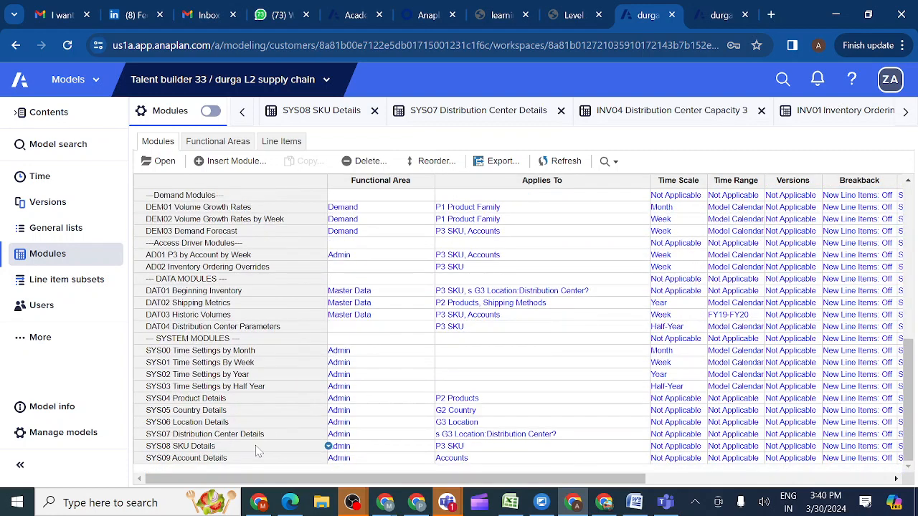
click(260, 447)
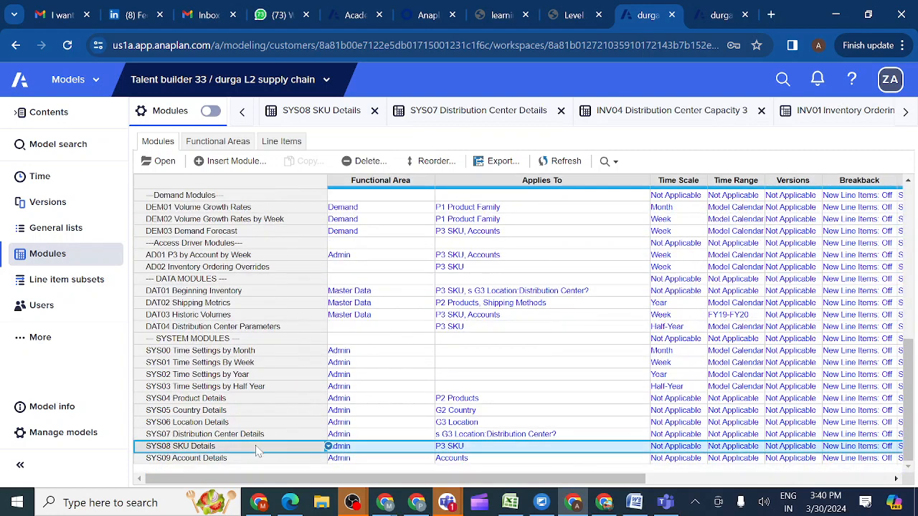
right_click(297, 342)
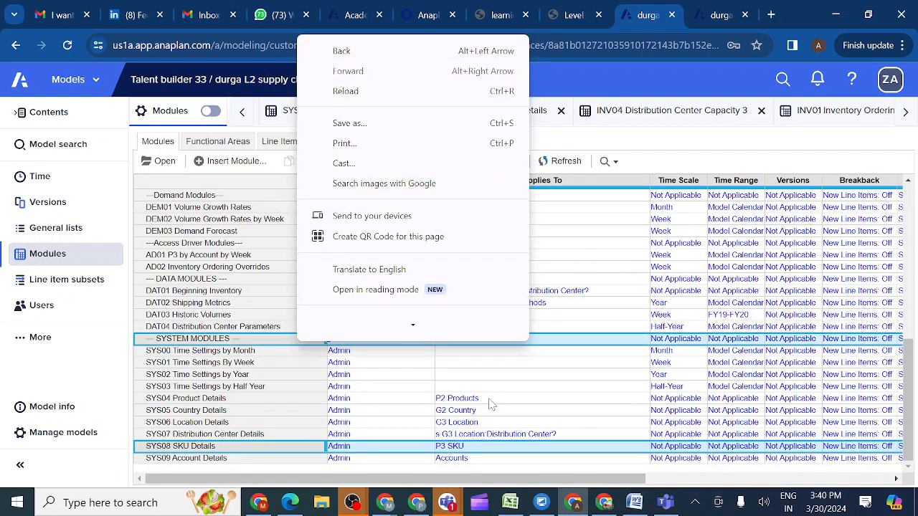
Set the Distribution Center Capacity formula in INV04 Distribution Center Capacity 3 to 'SYS07 Distribution Center Details'.'Capacity.' and apply it
click(595, 364)
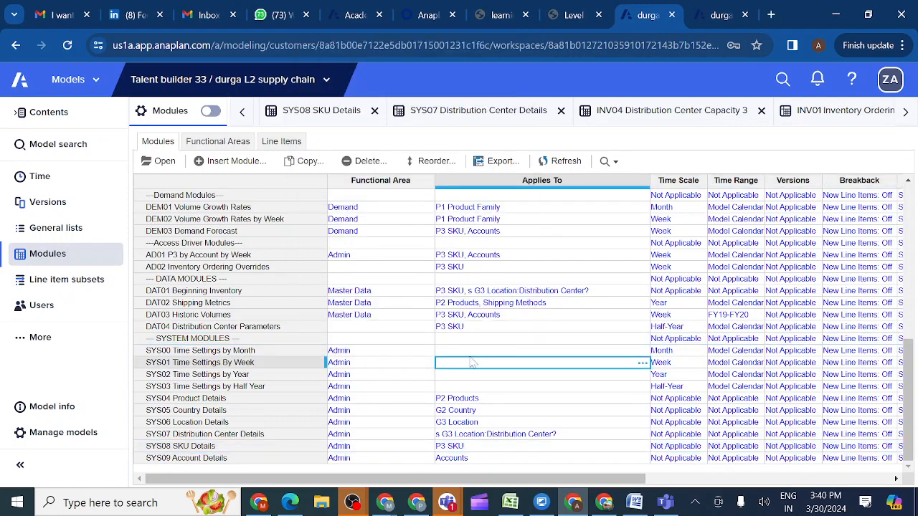
scroll(452, 356, up, 5)
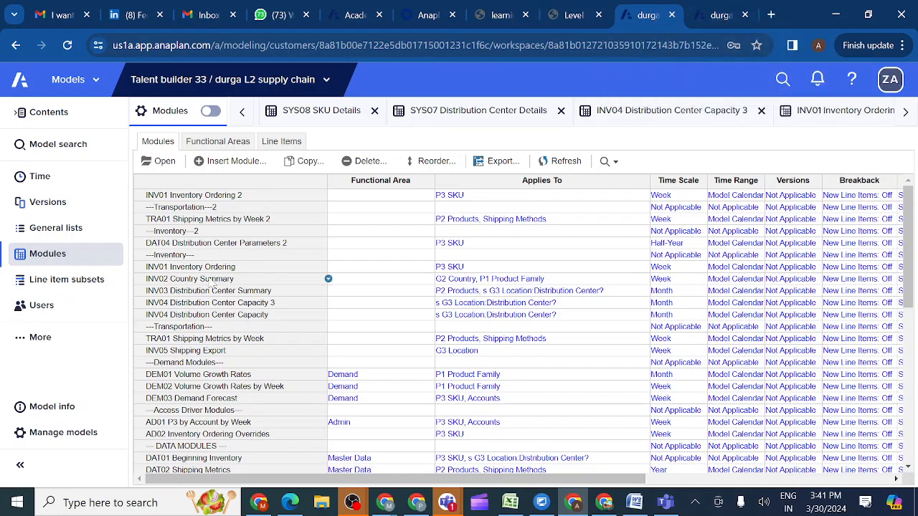
click(674, 115)
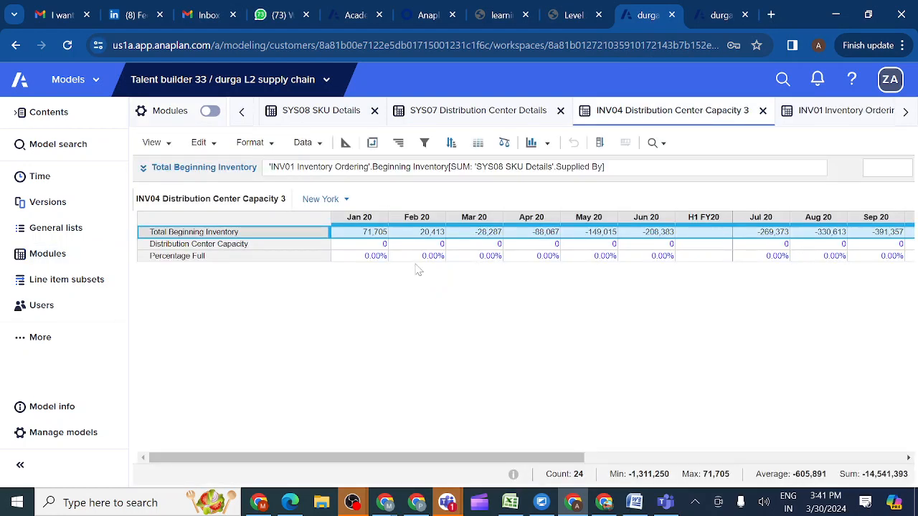
click(226, 247)
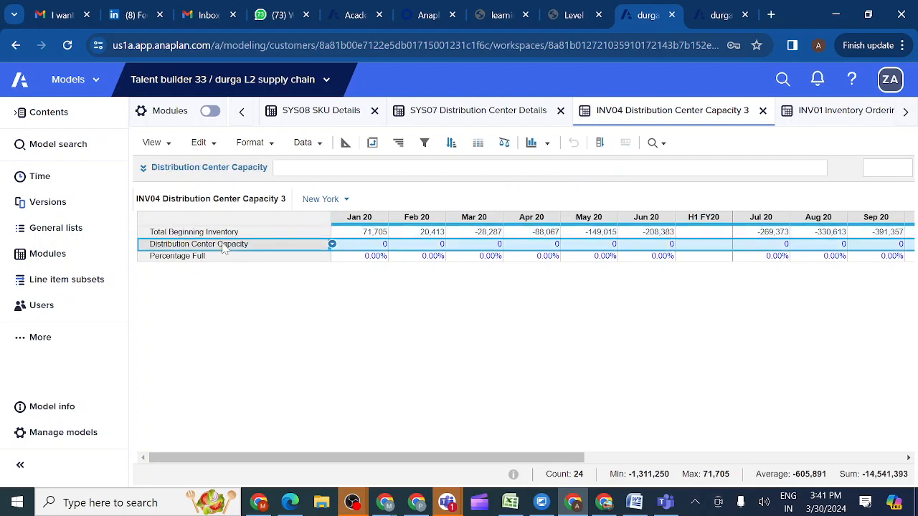
click(144, 169)
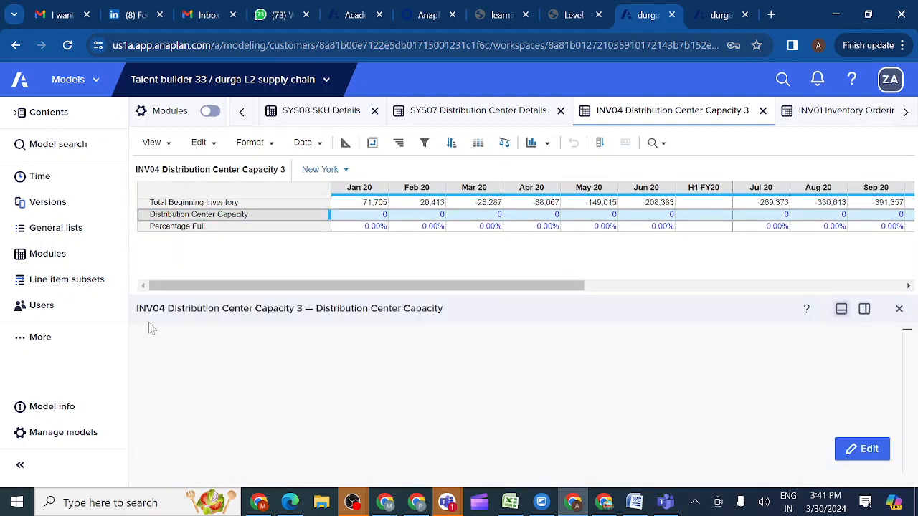
click(862, 448)
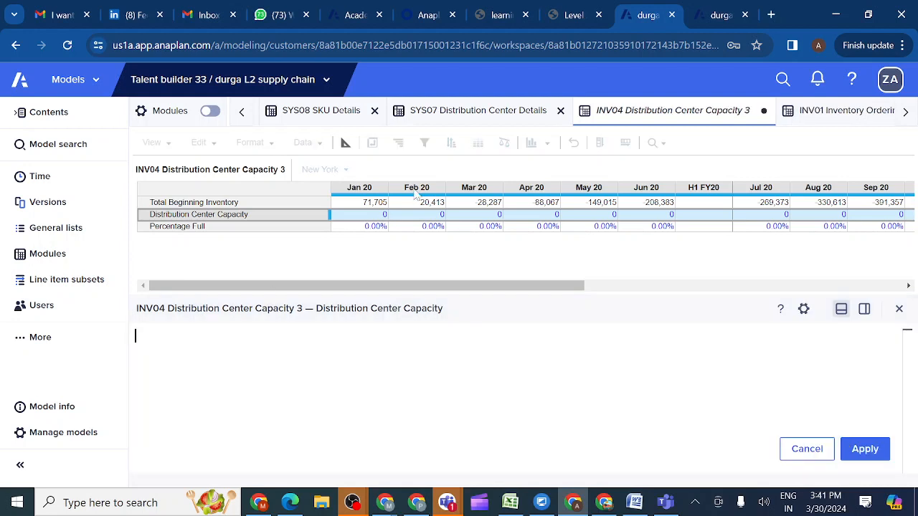
click(461, 111)
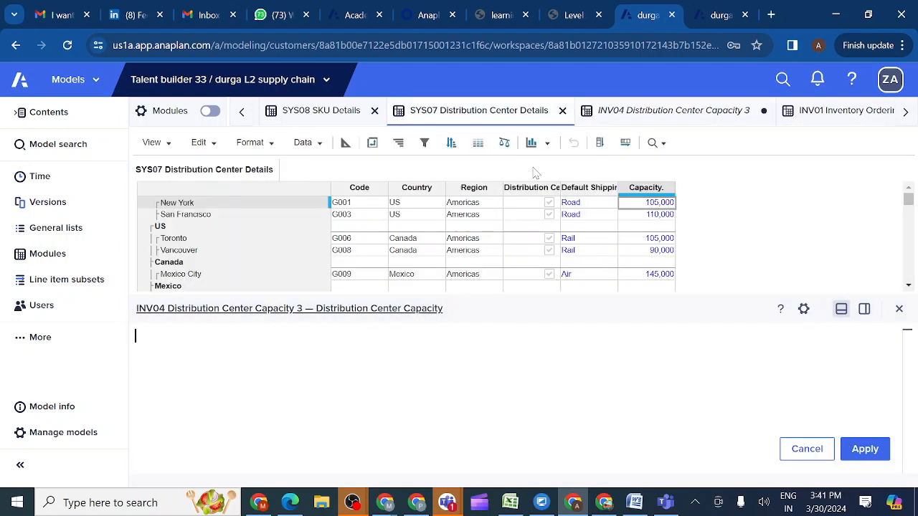
click(639, 195)
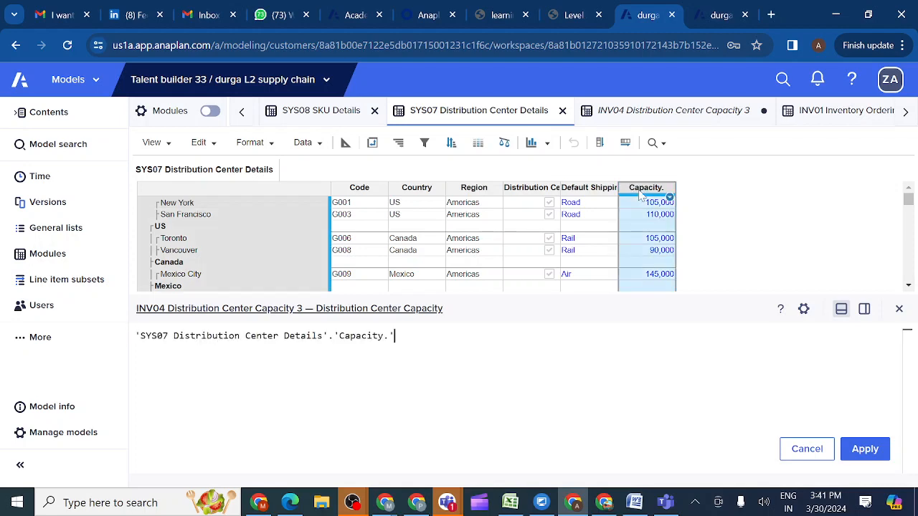
click(866, 450)
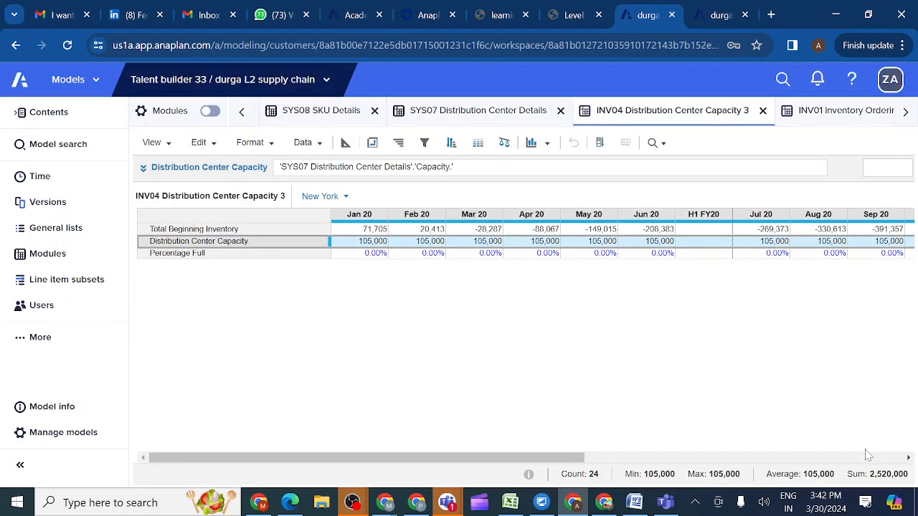
Compare in the module list the dimensions of INV04 Distribution Center Capacity 3 and SYS07 Distribution Center Details
click(57, 257)
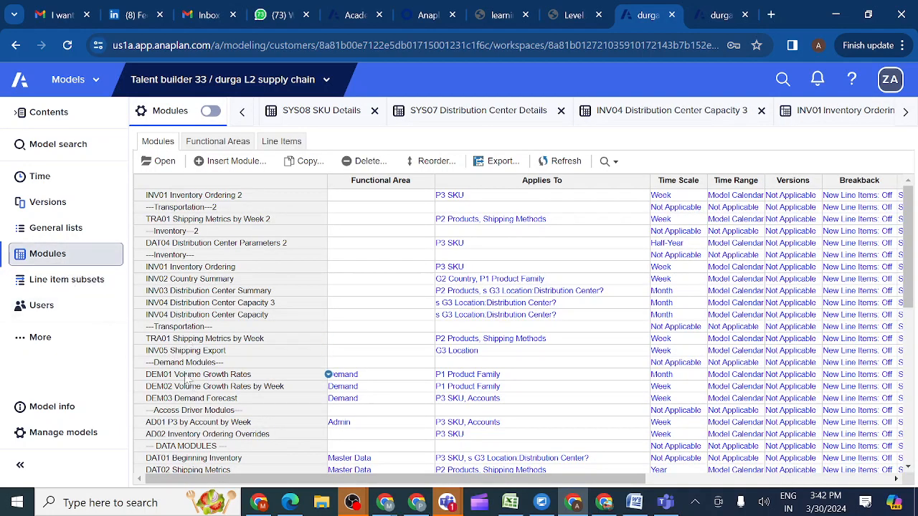
click(152, 304)
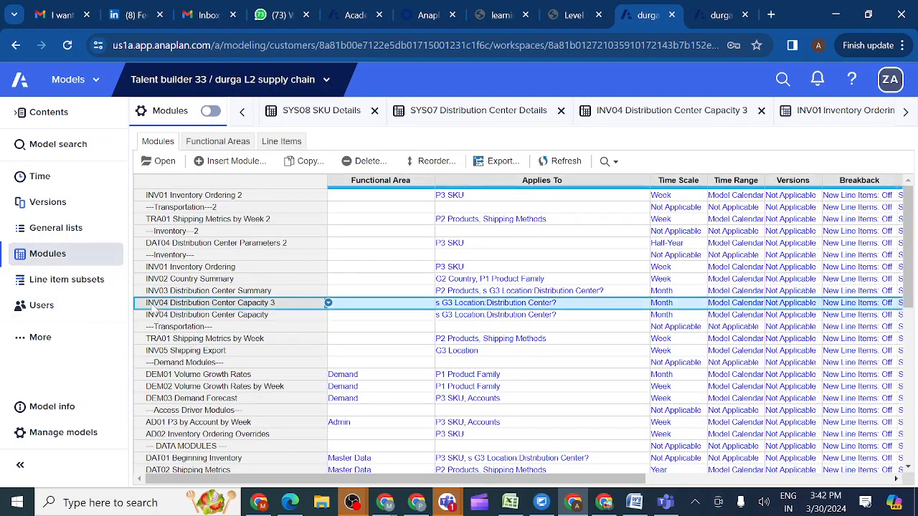
scroll(275, 409, down, 5)
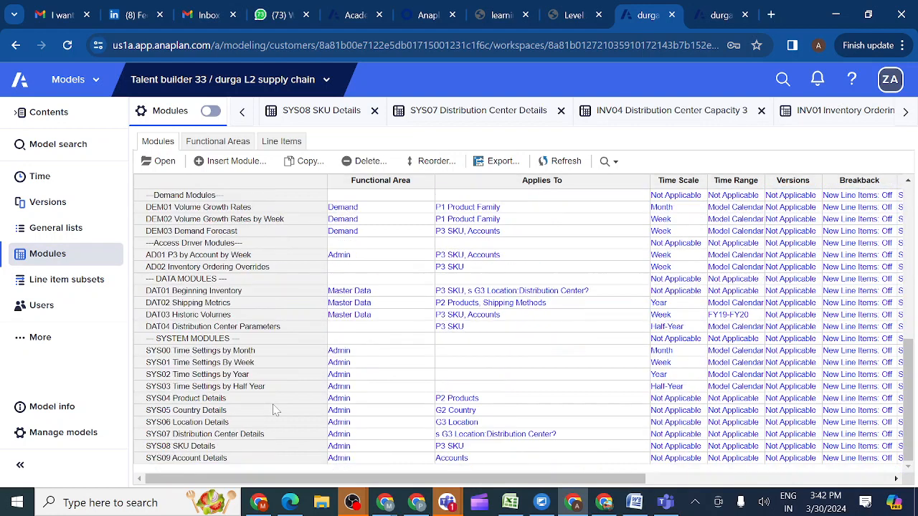
click(233, 437)
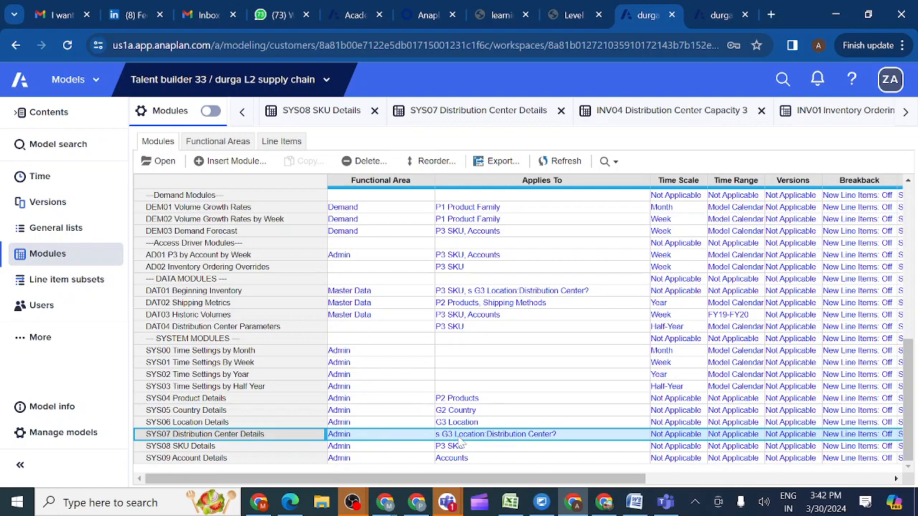
scroll(500, 360, up, 5)
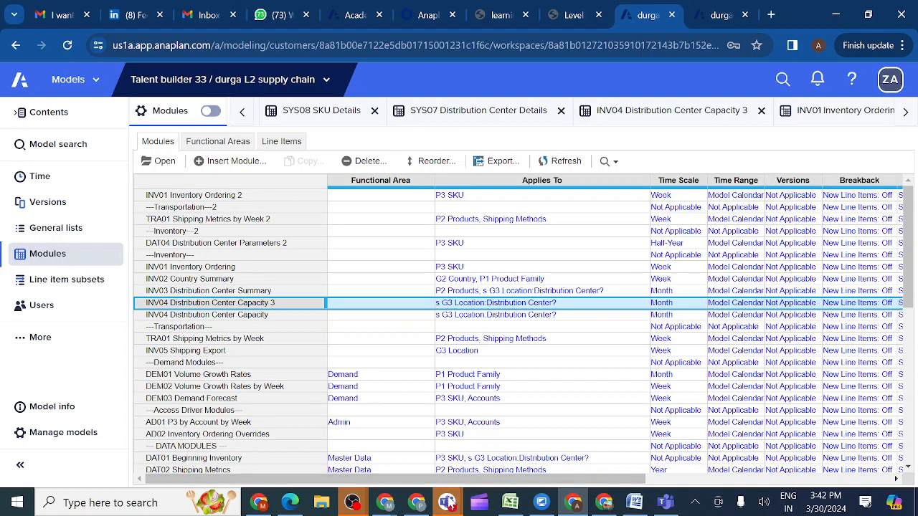
mouse_move(449, 504)
click(470, 457)
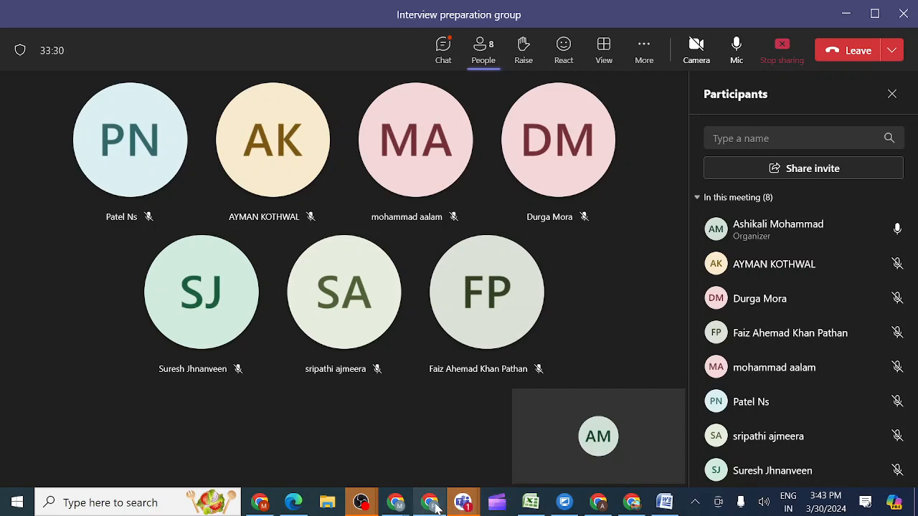
mouse_move(599, 506)
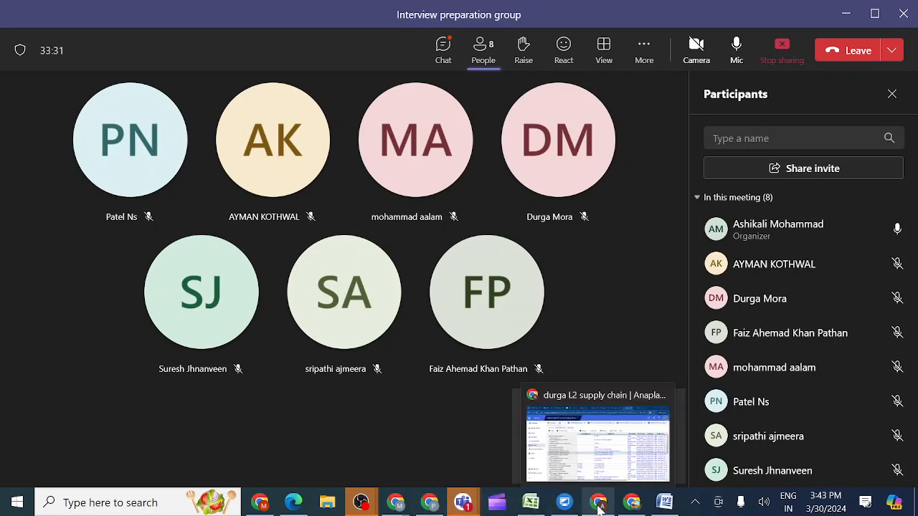
click(584, 450)
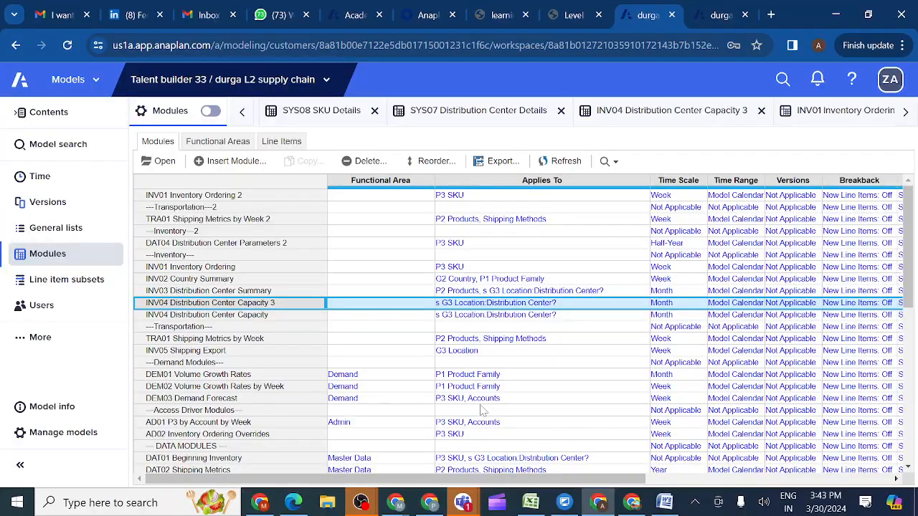
Set the Percentage Full formula in INV04 Distribution Center Capacity 3 to Total Beginning Inventory / Distribution Center Capacity and apply it
click(648, 114)
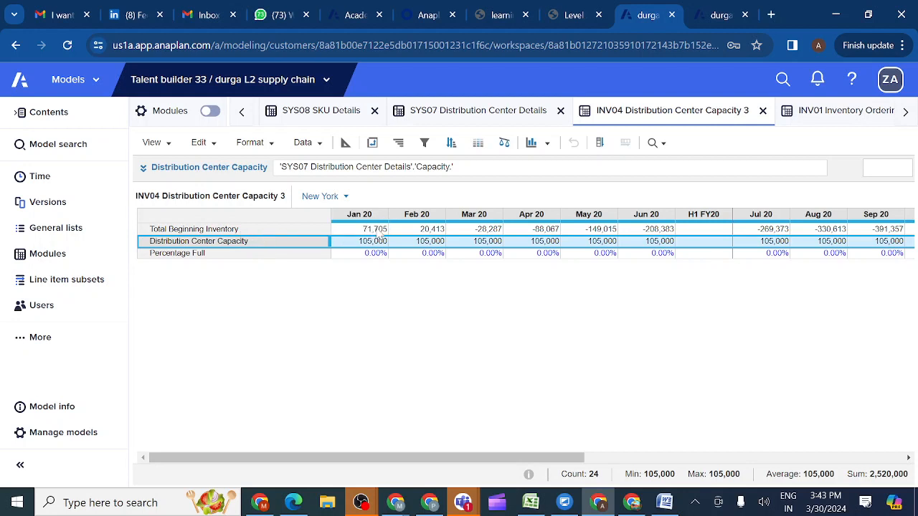
click(282, 254)
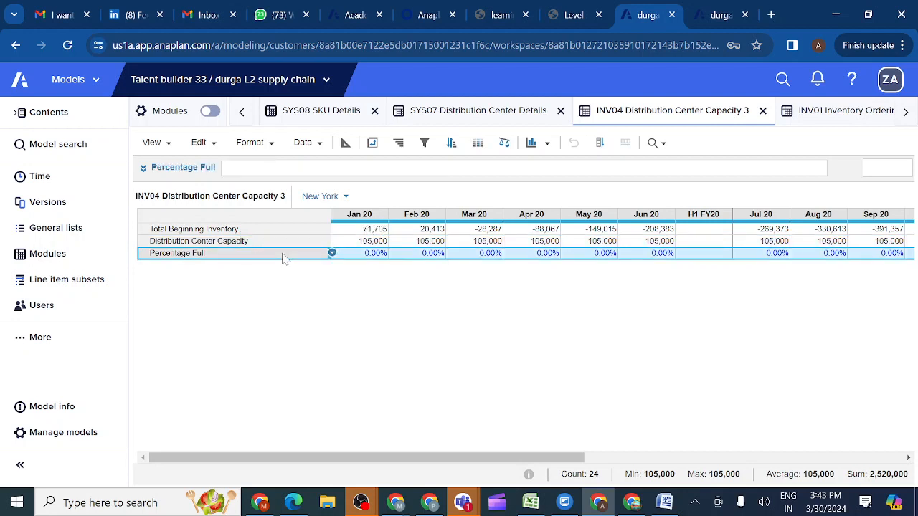
click(144, 169)
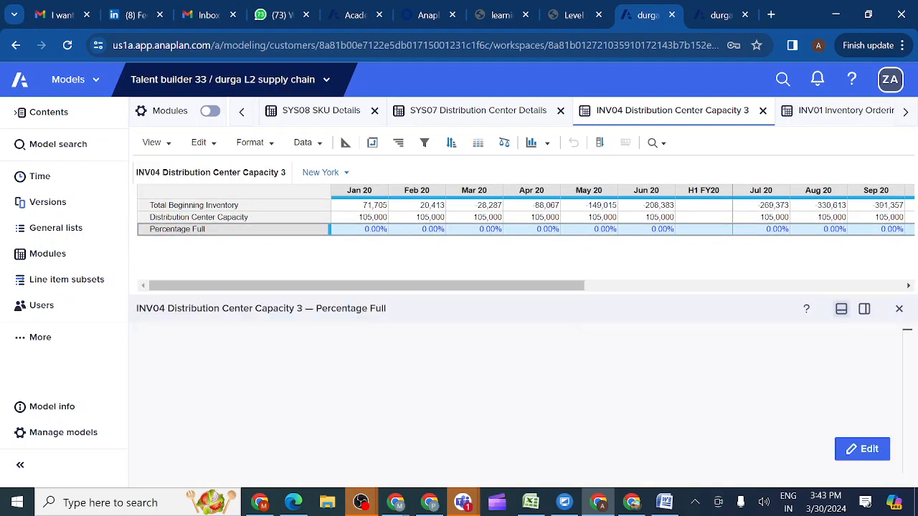
click(862, 448)
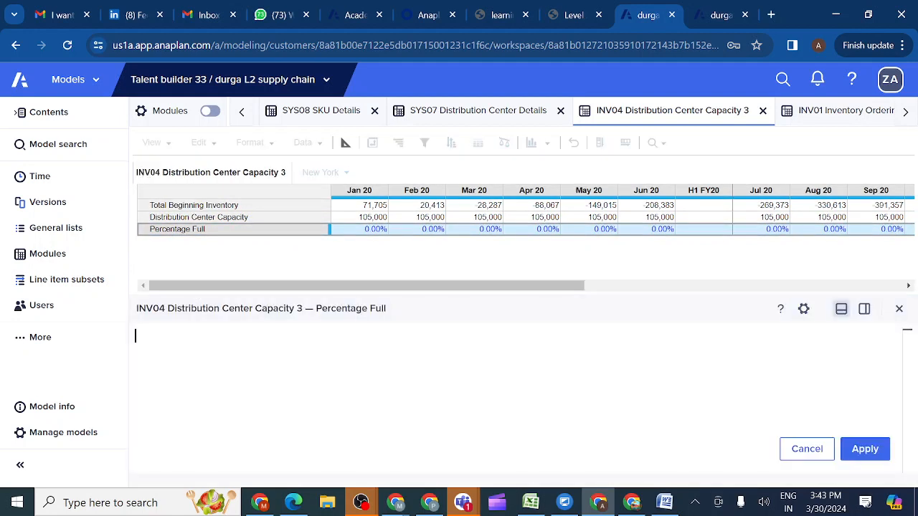
click(200, 209)
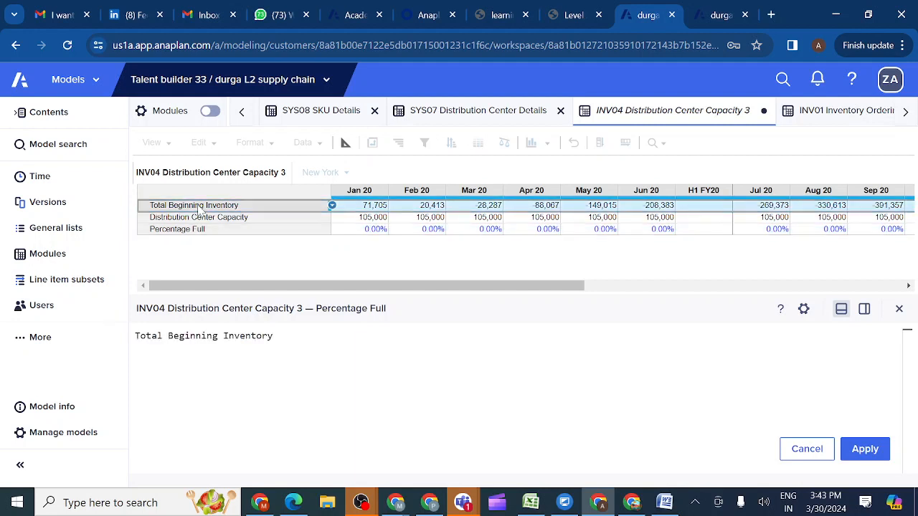
text(/)
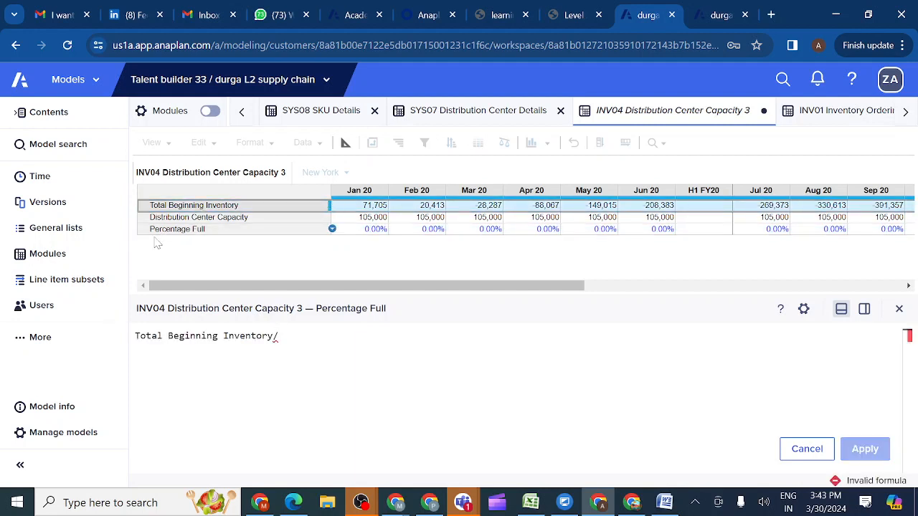
click(197, 218)
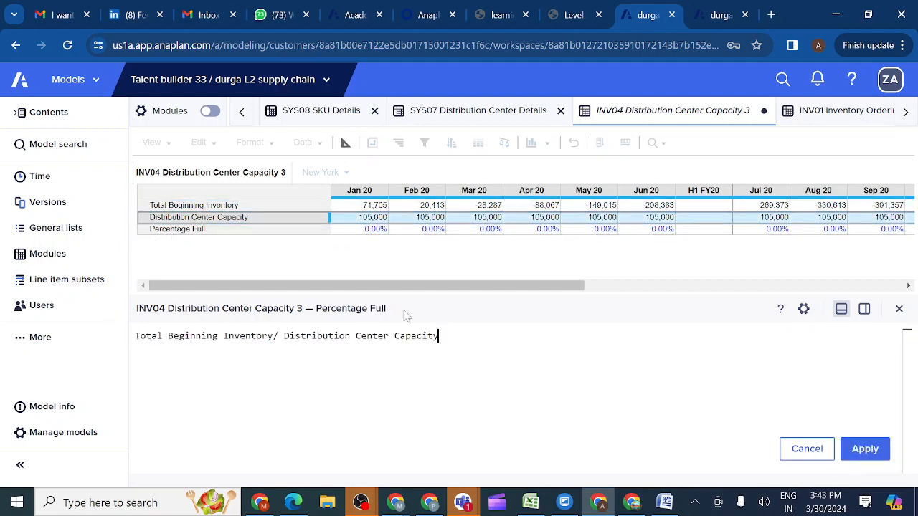
click(856, 449)
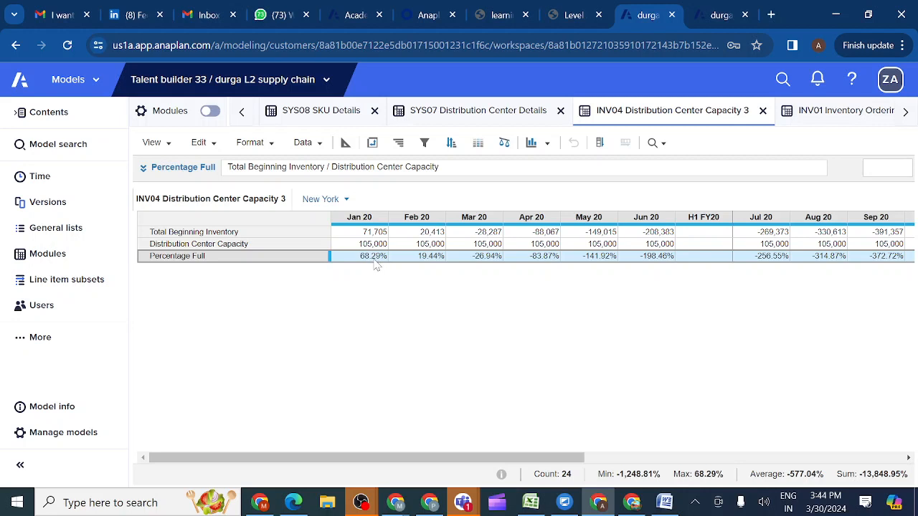
Check the activity 3.5.4 instructions for the required Summary Method settings of the fiscal year and half year totals
click(426, 245)
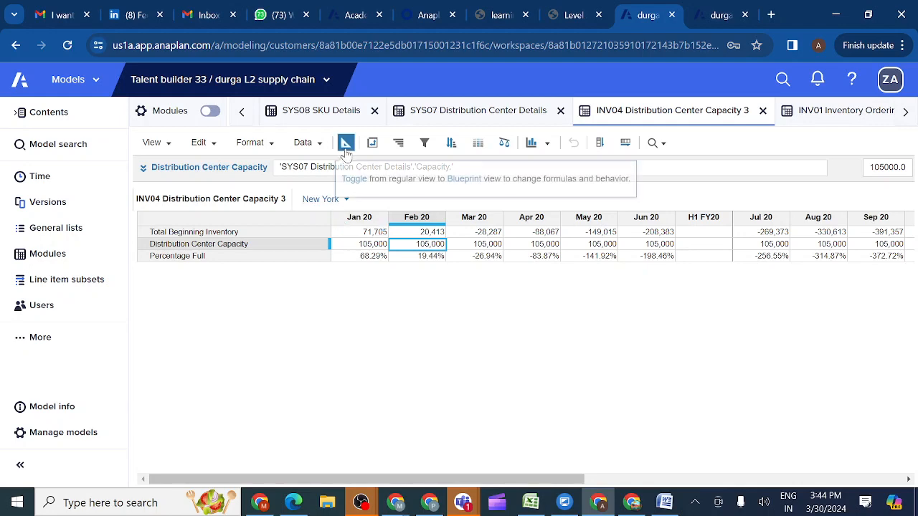
click(581, 14)
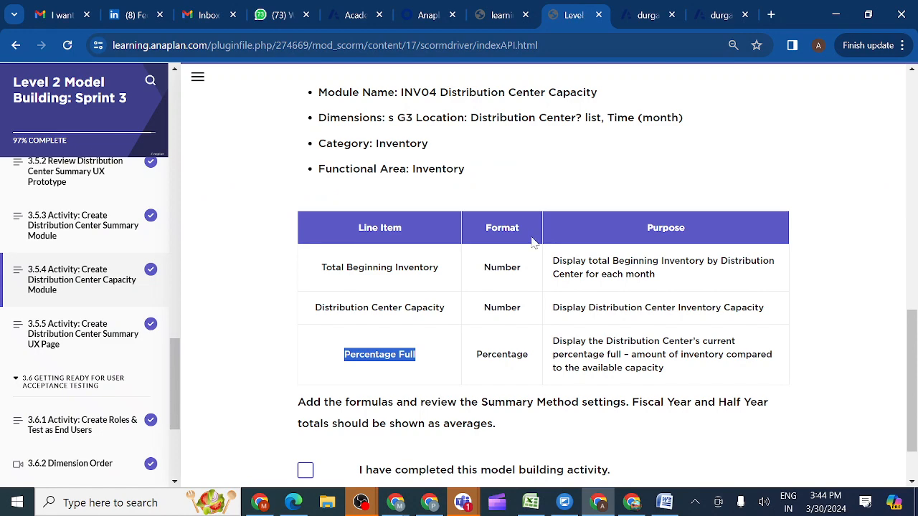
scroll(507, 342, down, 1)
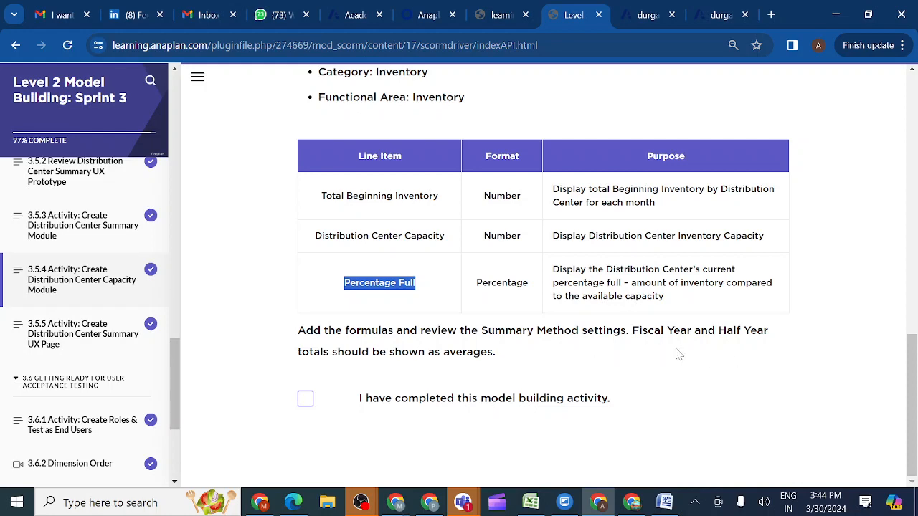
click(642, 15)
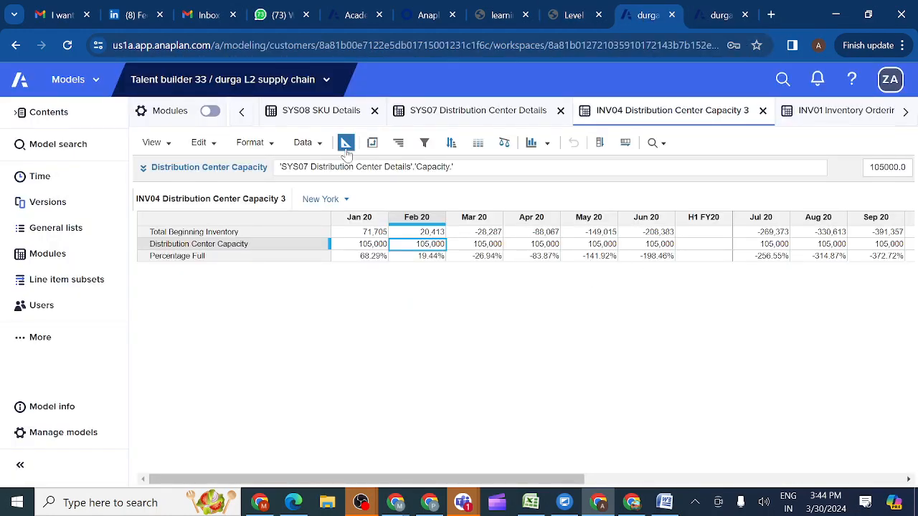
Set the summary method of the Percentage Full line item to Formula in the module's blueprint view
click(345, 145)
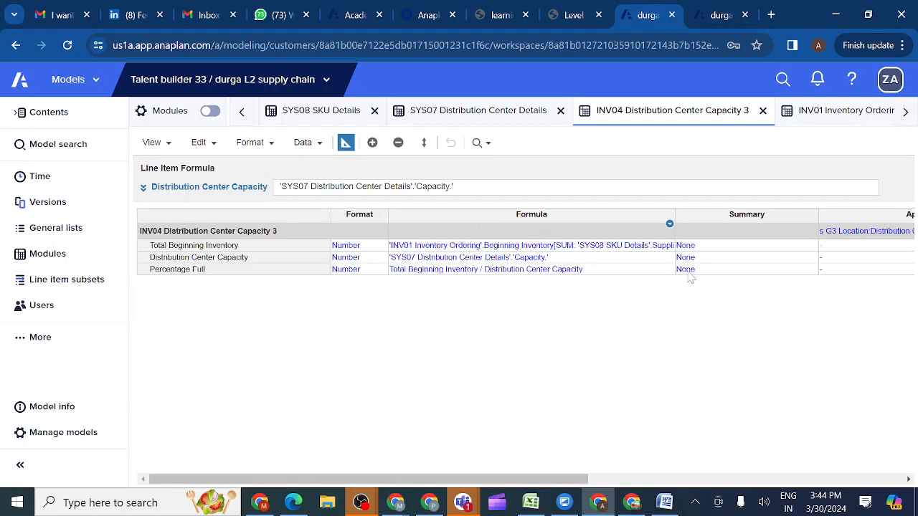
click(719, 271)
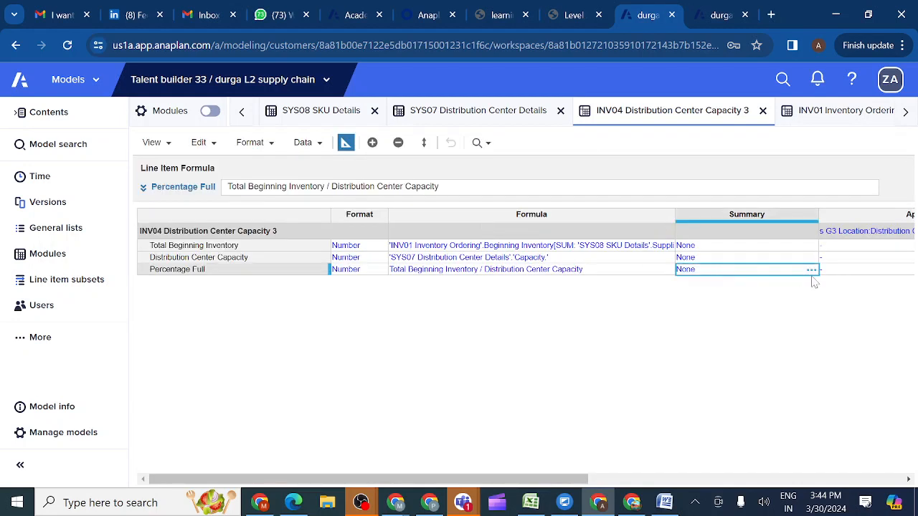
click(812, 270)
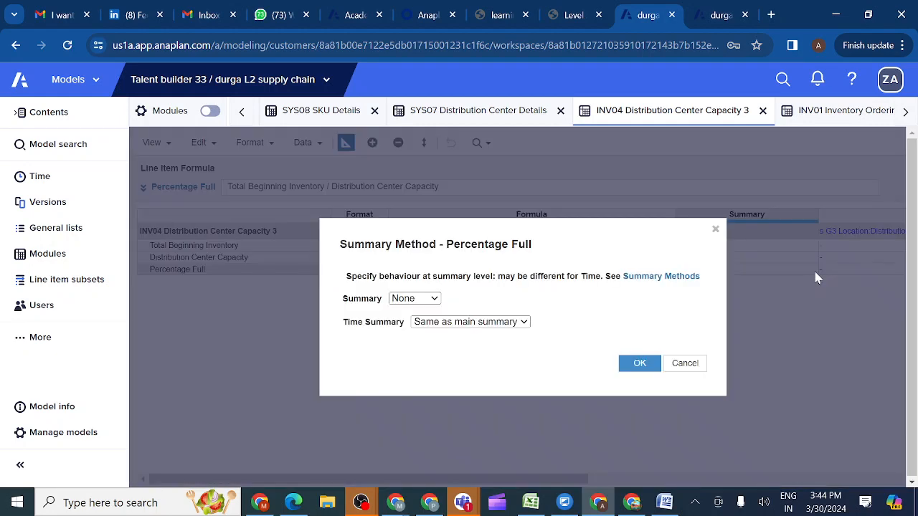
click(370, 284)
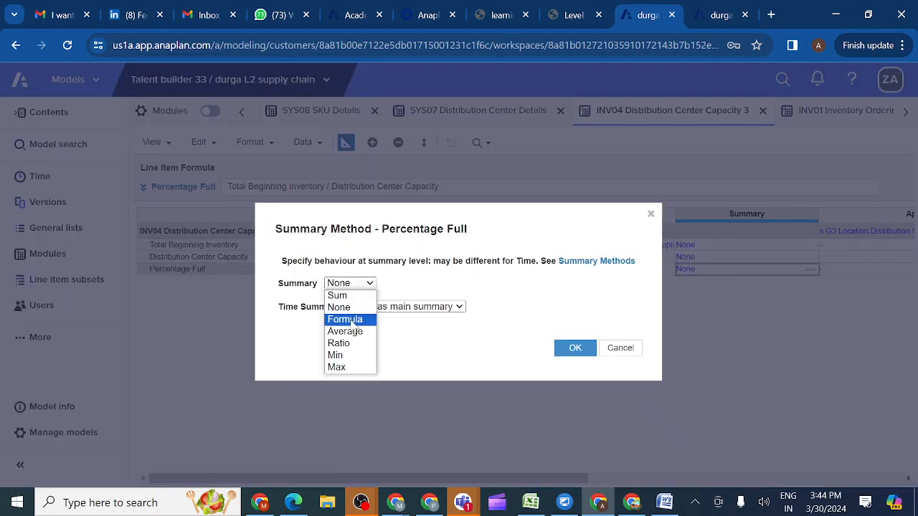
click(352, 321)
click(575, 349)
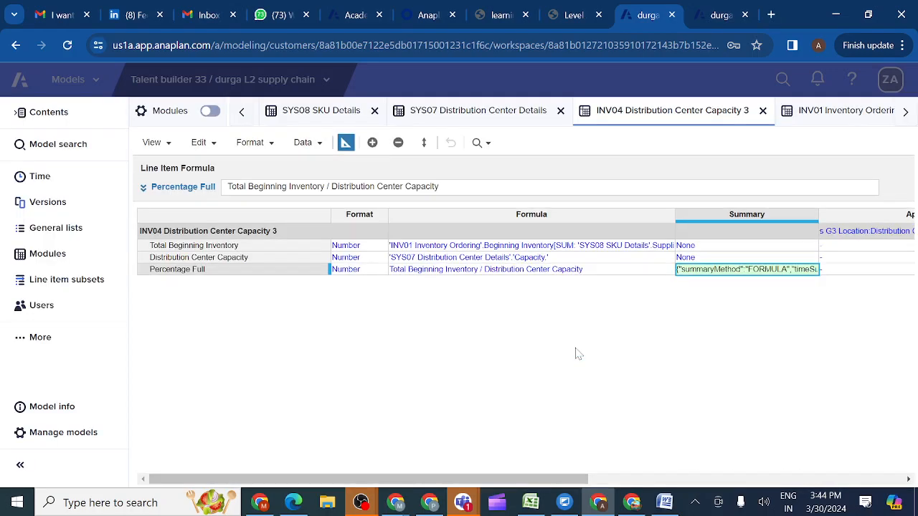
Set the summary method of the Total Beginning Inventory and Distribution Center Capacity line items to Sum
click(740, 249)
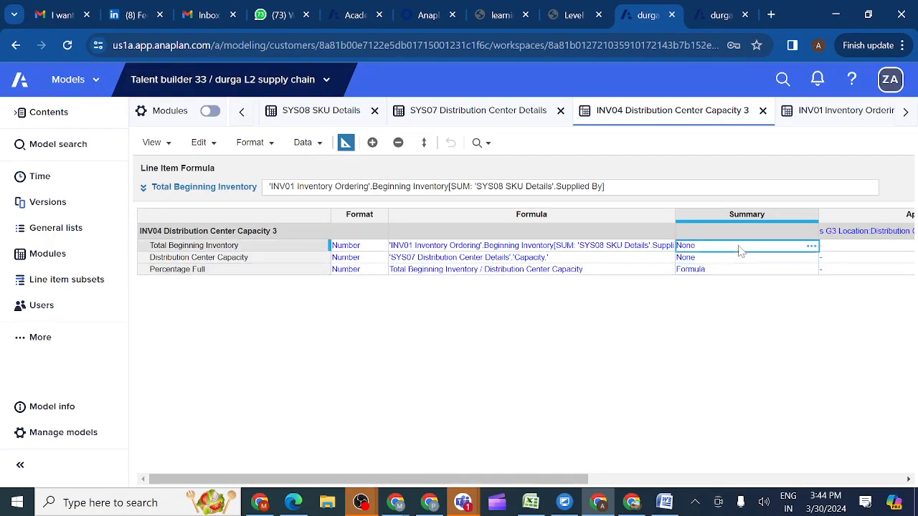
click(811, 246)
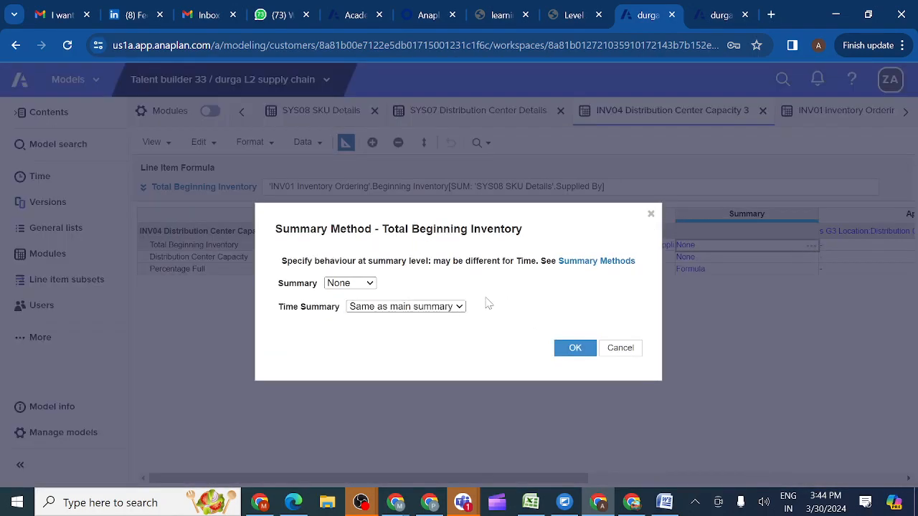
click(368, 284)
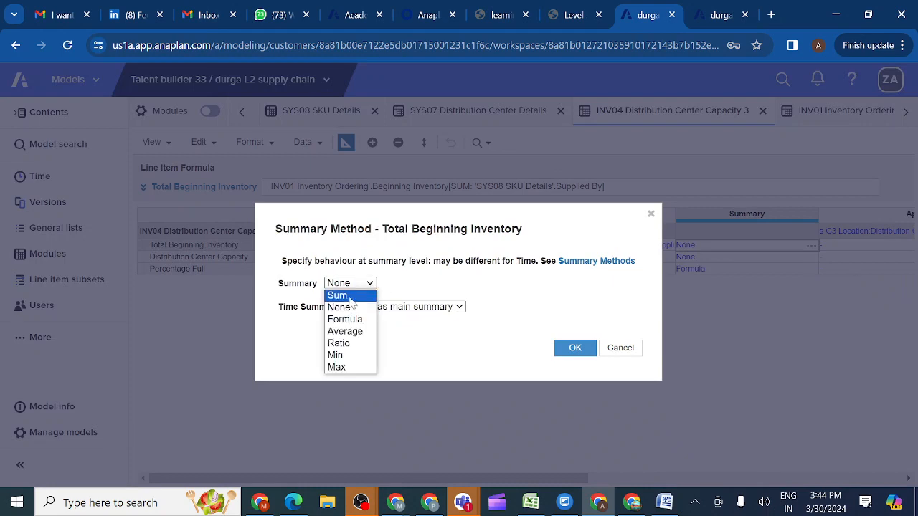
click(350, 295)
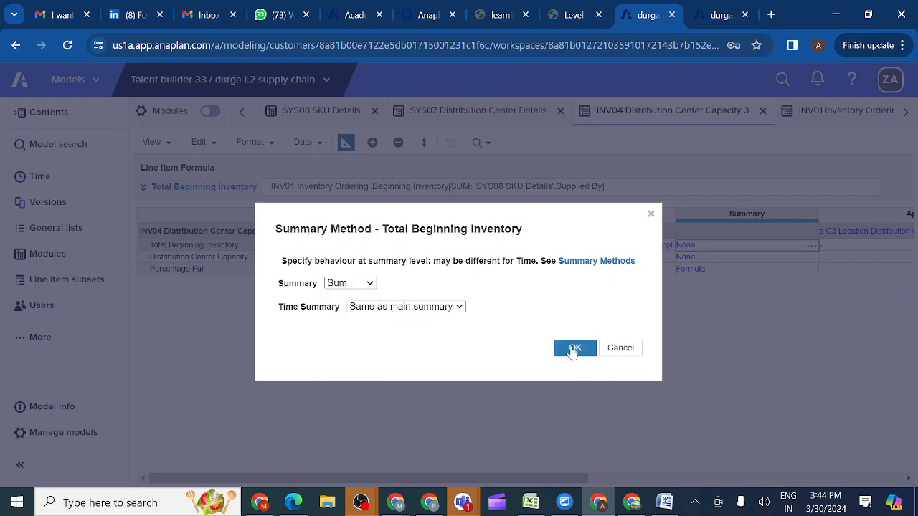
click(576, 349)
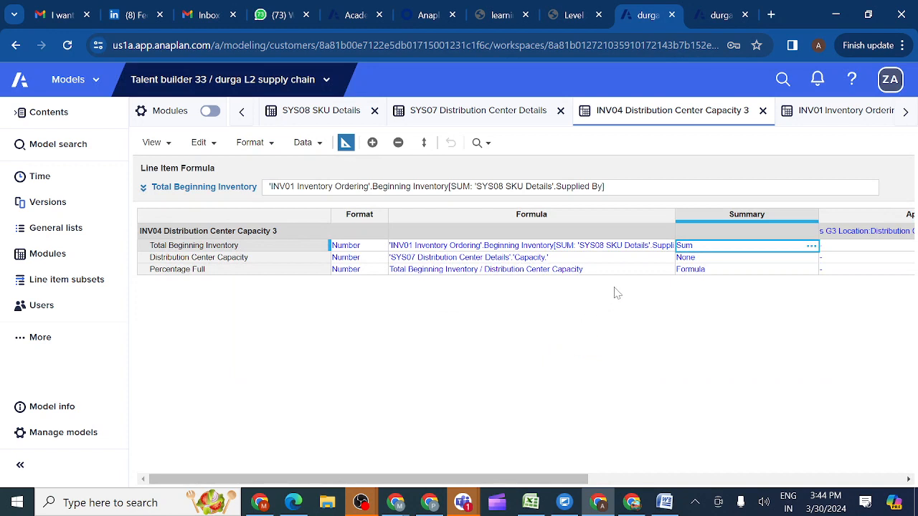
key(ctrl+c)
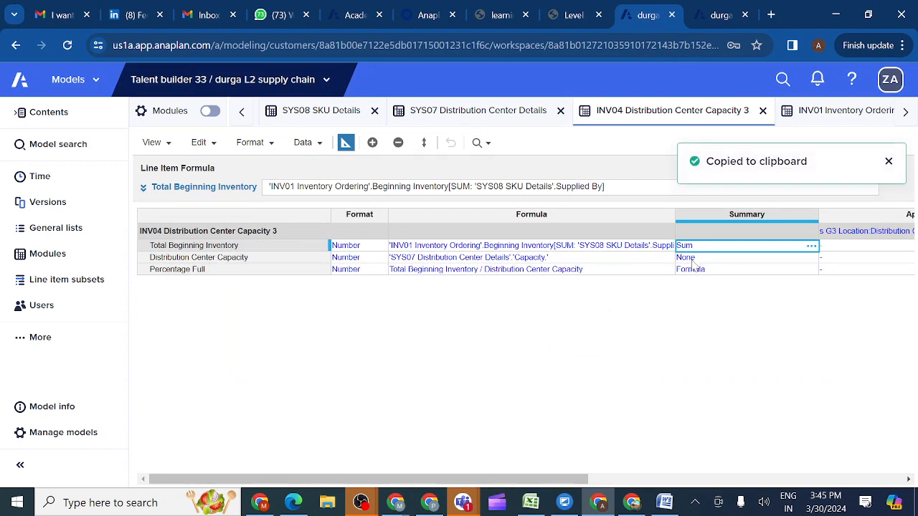
click(692, 261)
key(ctrl+v)
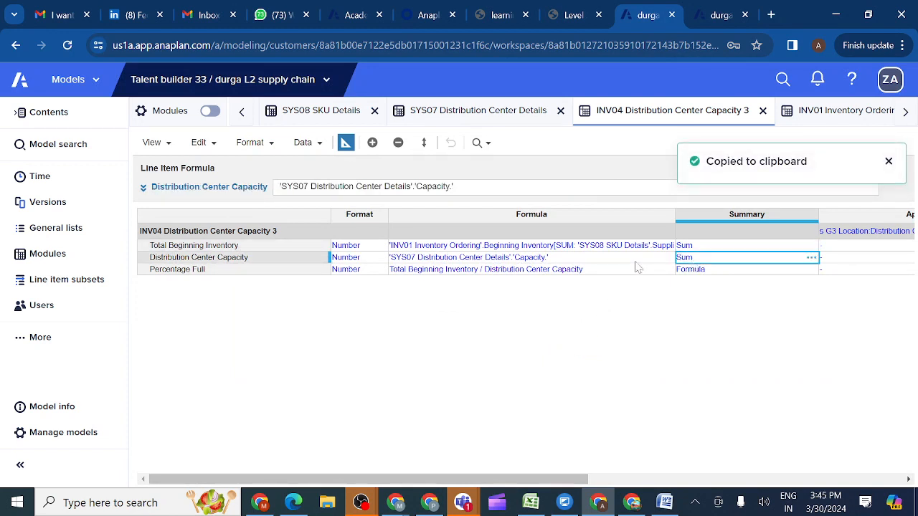
Review the module's monthly and half-year values in the grid and its cell counts in the blueprint
click(346, 144)
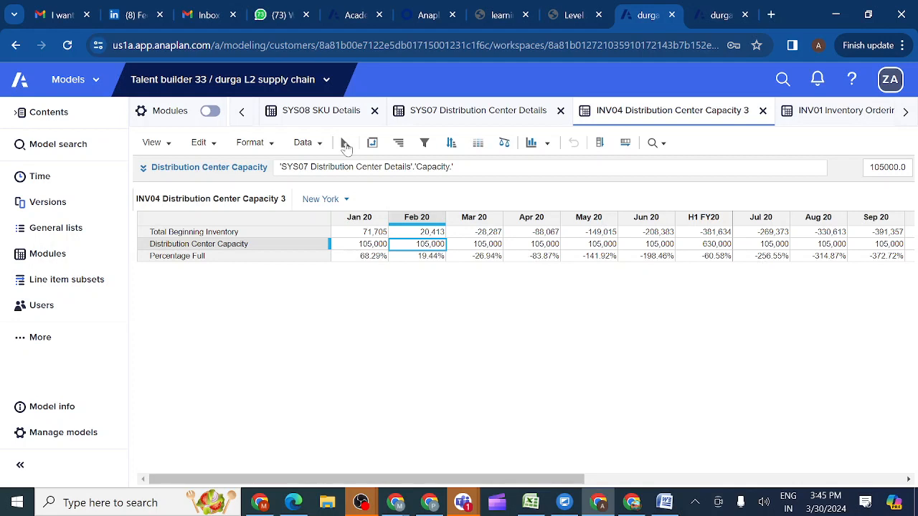
click(345, 144)
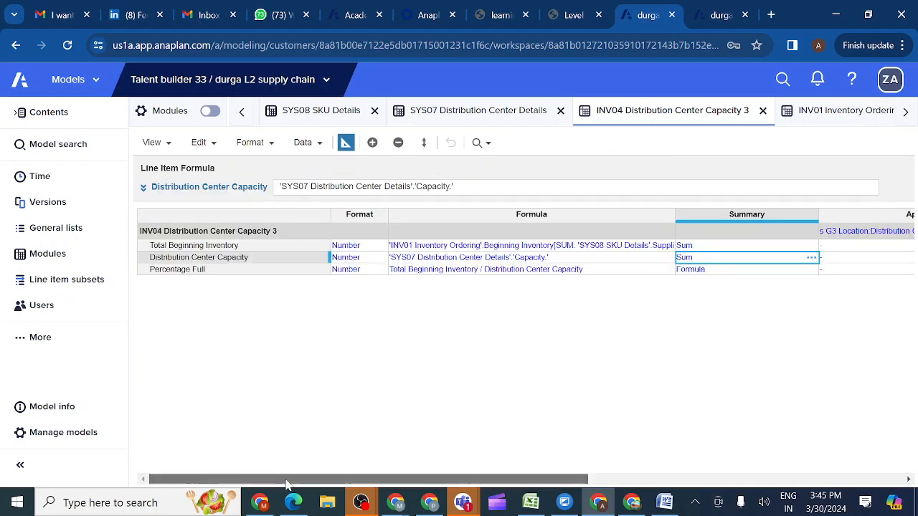
mouse_move(285, 486)
mouse_down()
mouse_move(413, 485)
mouse_move(286, 486)
mouse_up()
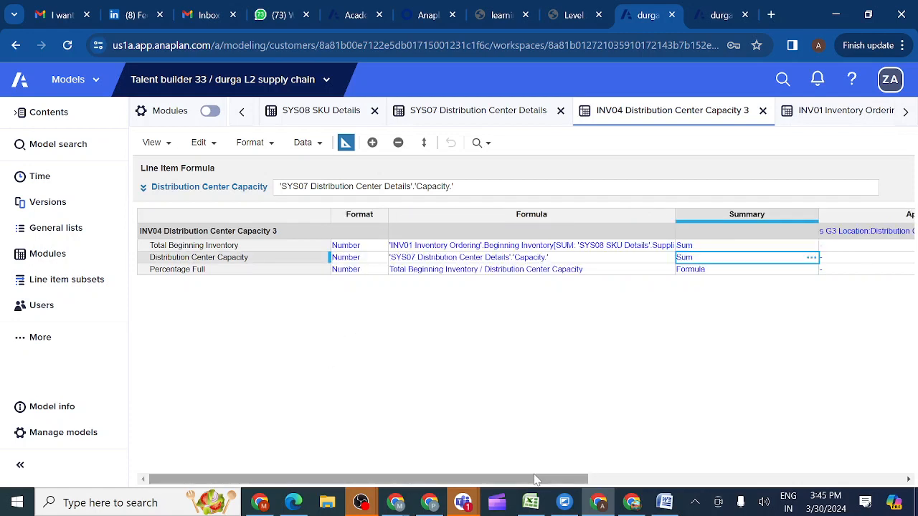
drag(537, 481, 613, 482)
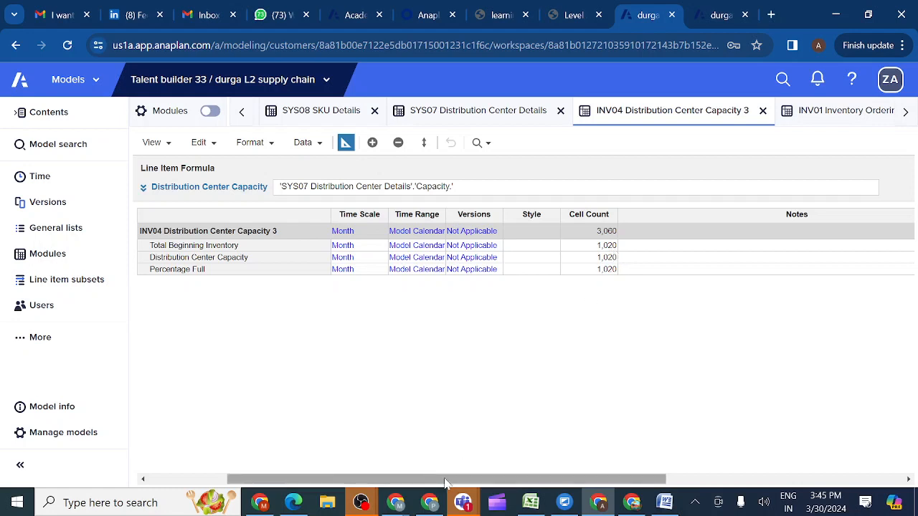
drag(445, 482, 367, 482)
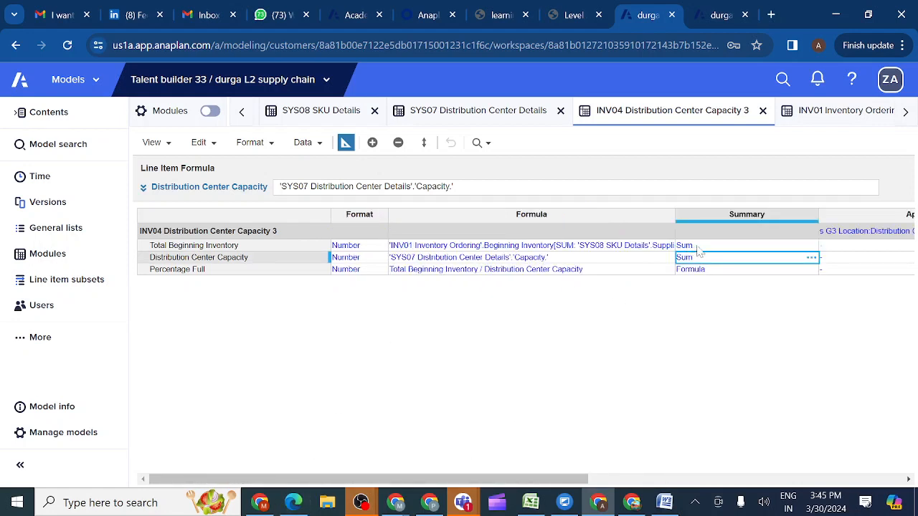
Try None as the summary method of Distribution Center Capacity and check the cell counts in the blueprint
click(811, 258)
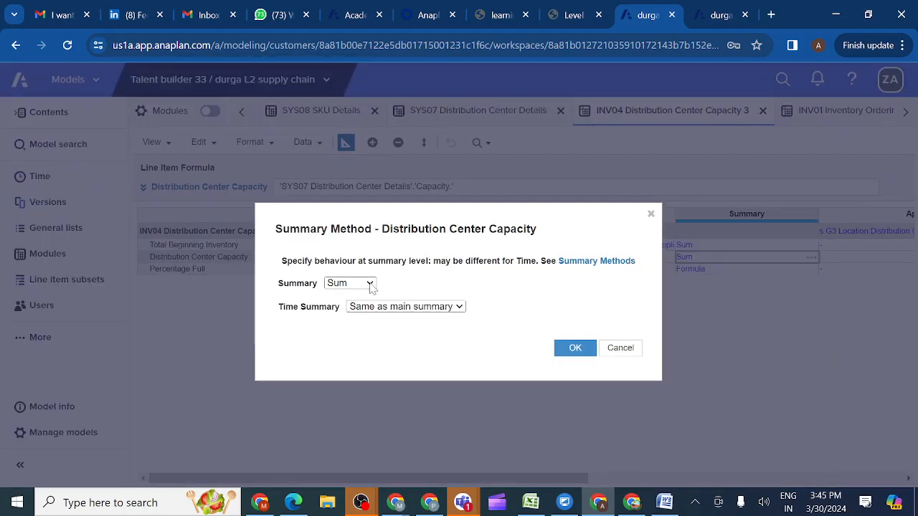
click(369, 285)
key(Escape)
key(Down)
click(569, 348)
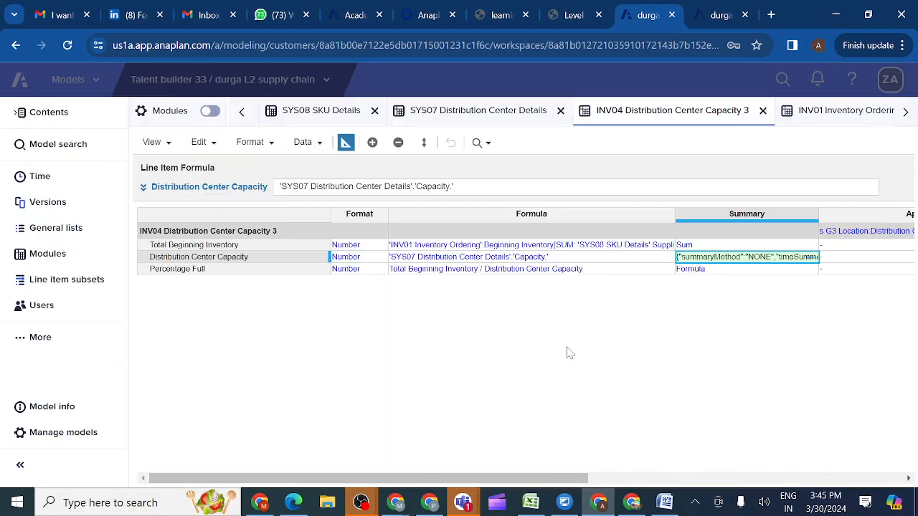
drag(403, 481, 529, 476)
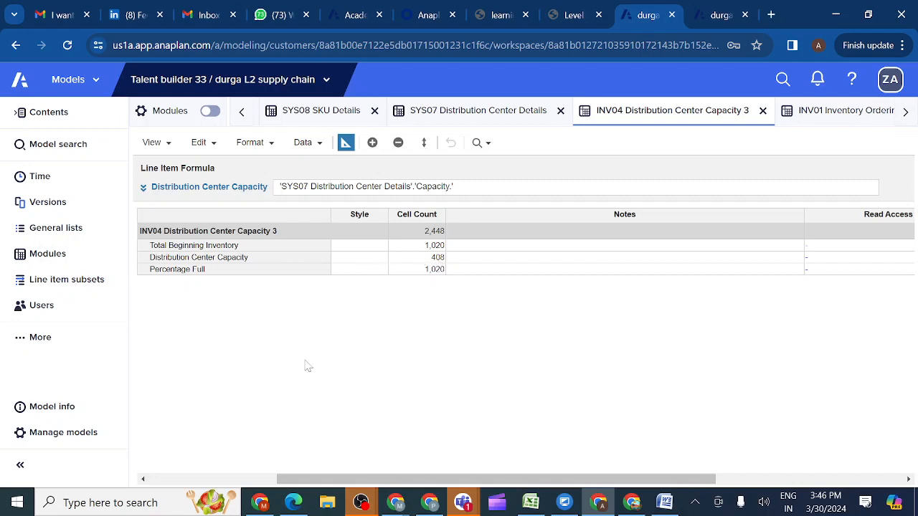
scroll(284, 395, left, 2)
scroll(284, 400, left, 2)
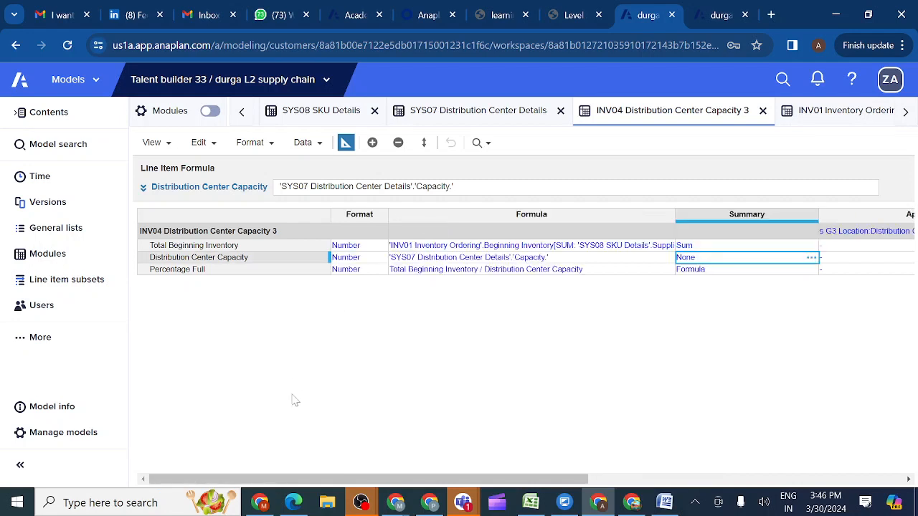
Copy the Sum summary method from Total Beginning Inventory to Distribution Center Capacity
click(707, 249)
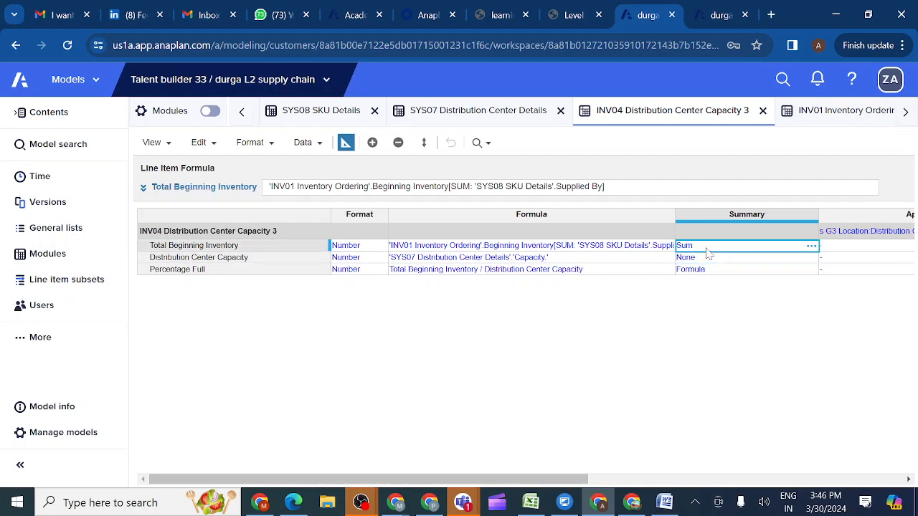
key(ctrl+c)
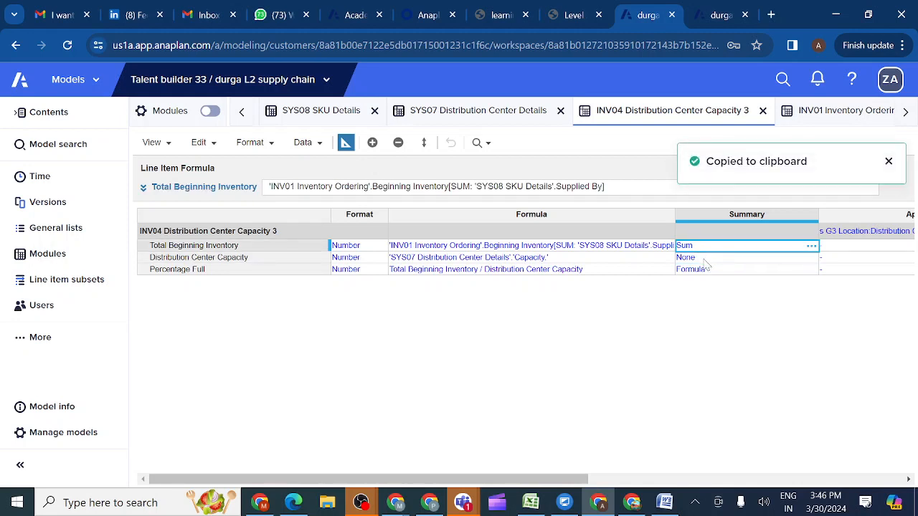
click(707, 260)
key(ctrl+v)
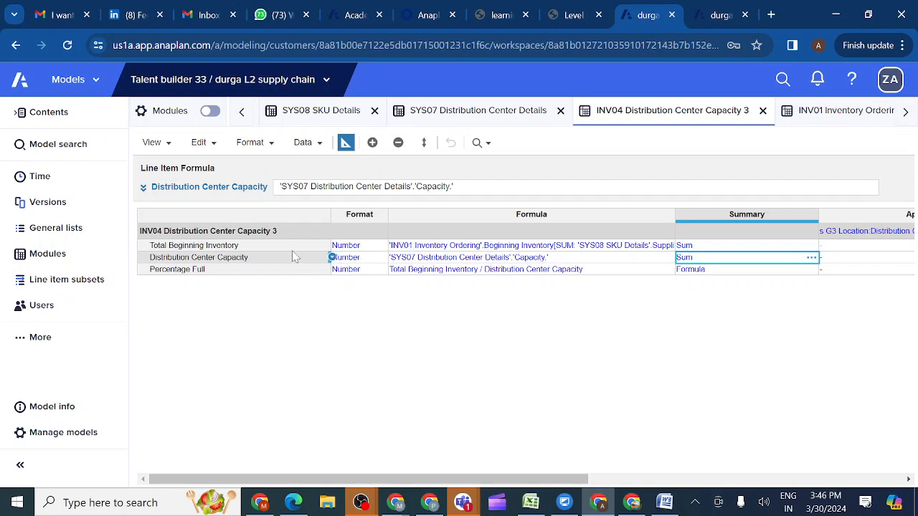
Examine the H1 FY20 inventory total in the grid and the location hierarchy offered by the distribution center selector
click(345, 144)
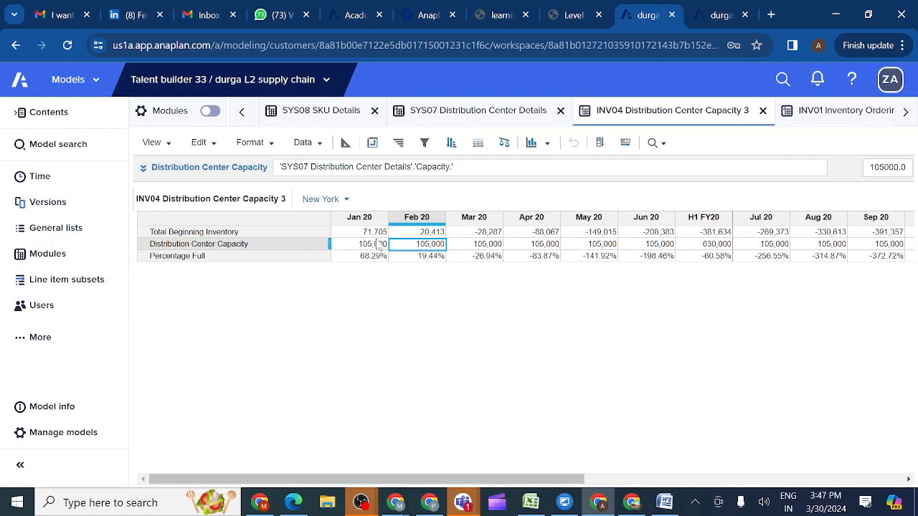
click(692, 235)
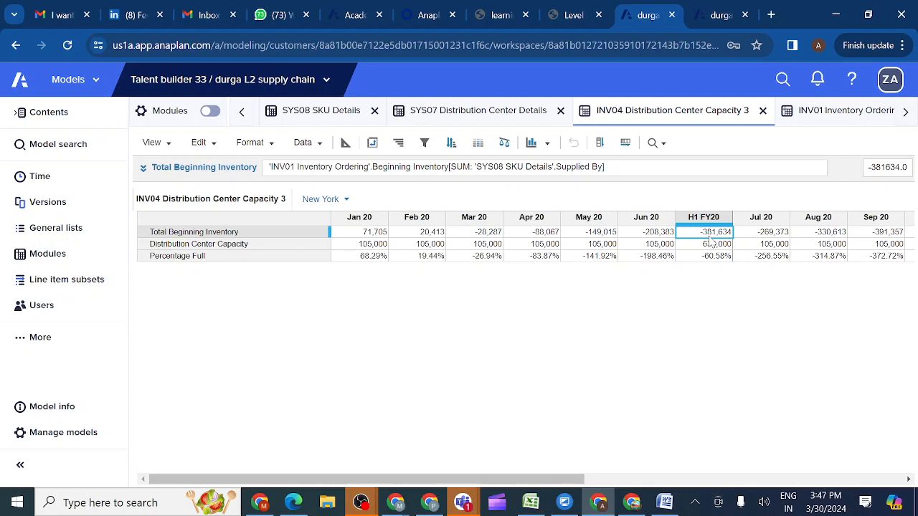
click(347, 201)
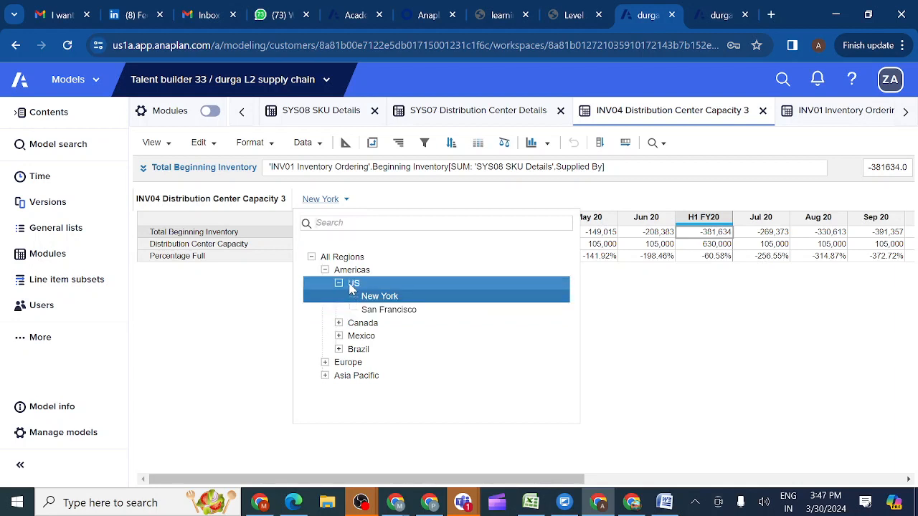
click(269, 316)
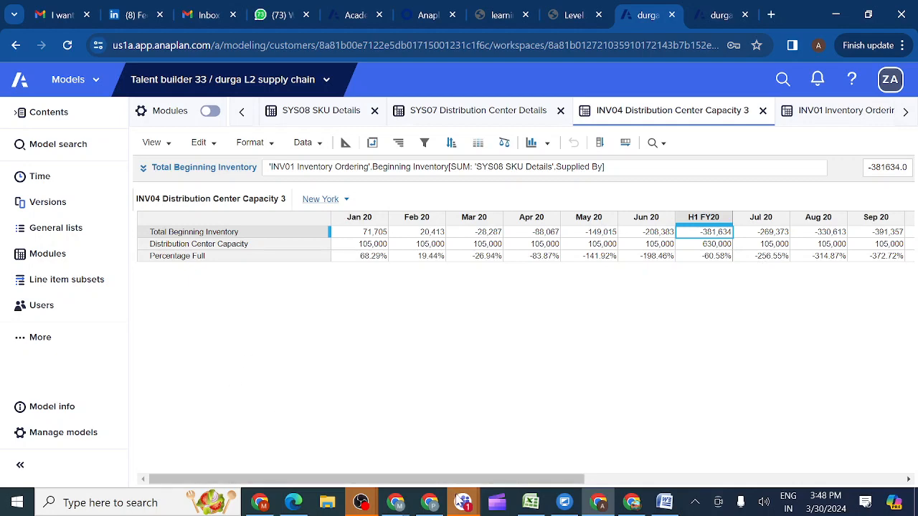
mouse_move(463, 506)
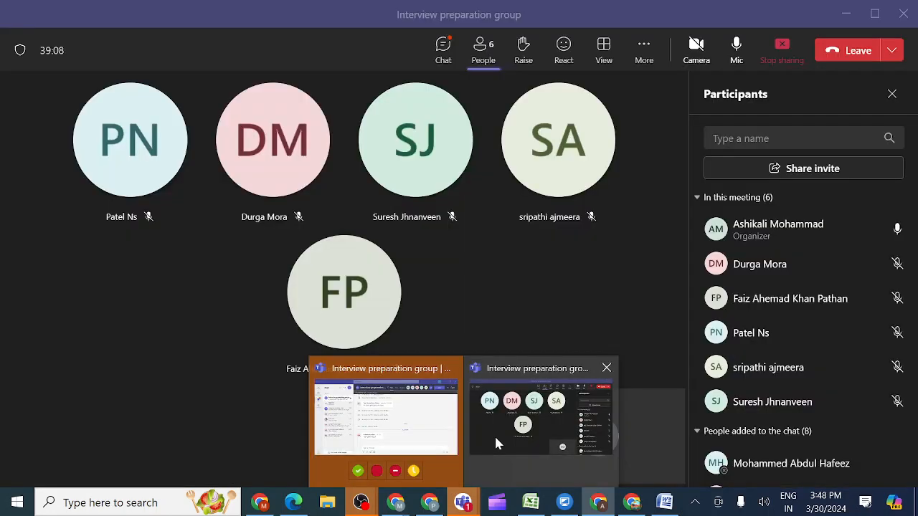
click(495, 440)
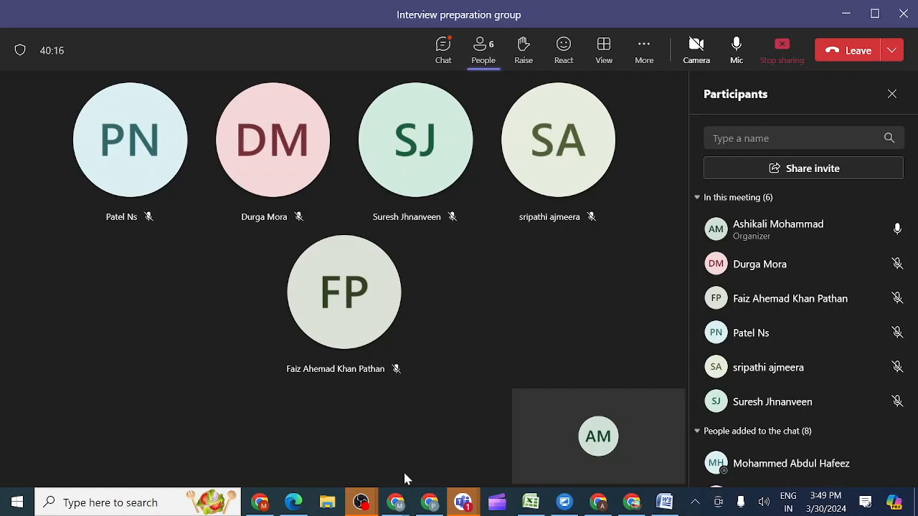
mouse_move(597, 506)
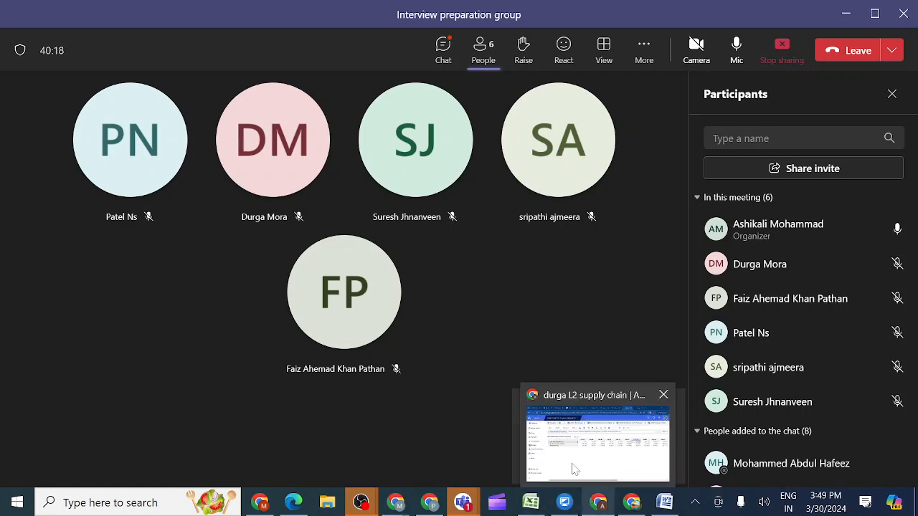
click(574, 469)
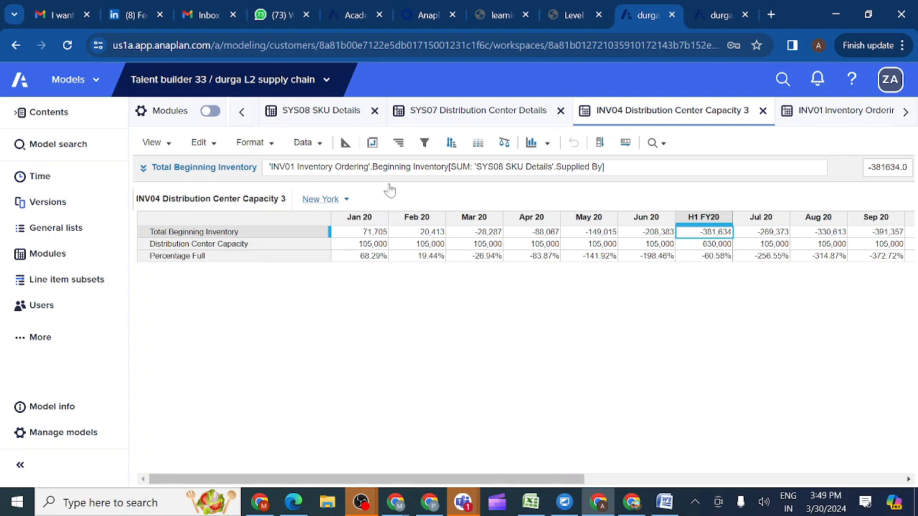
Mark model building activity 3.5.4.2 Create Distribution Center Capacity Module as completed in the Level 2 Model Building course
click(568, 16)
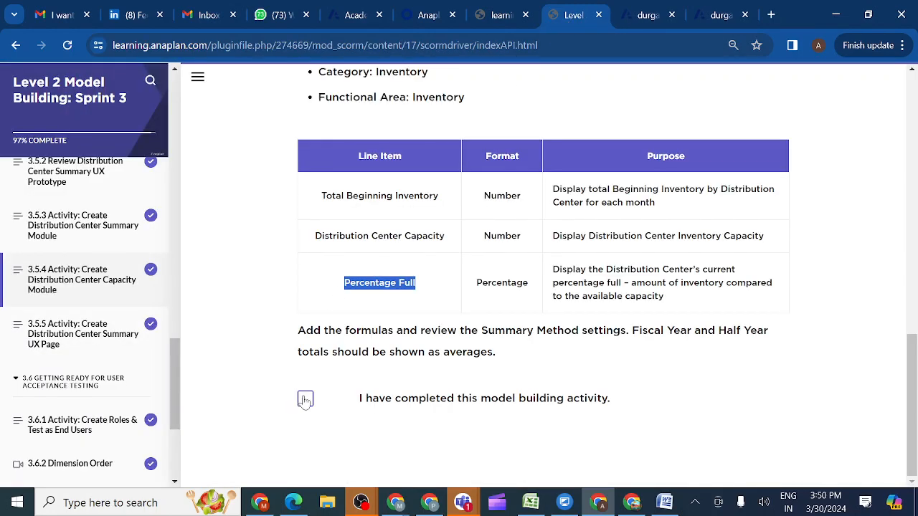
click(305, 400)
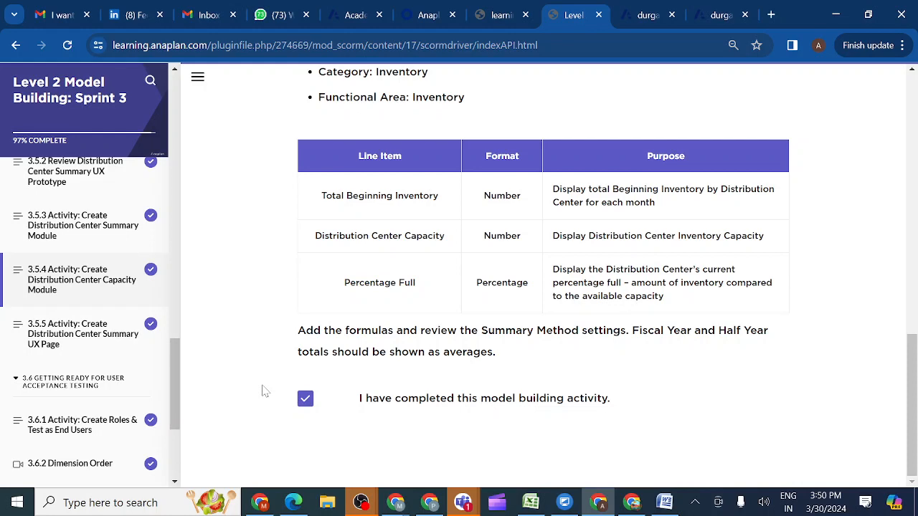
scroll(334, 251, up, 3)
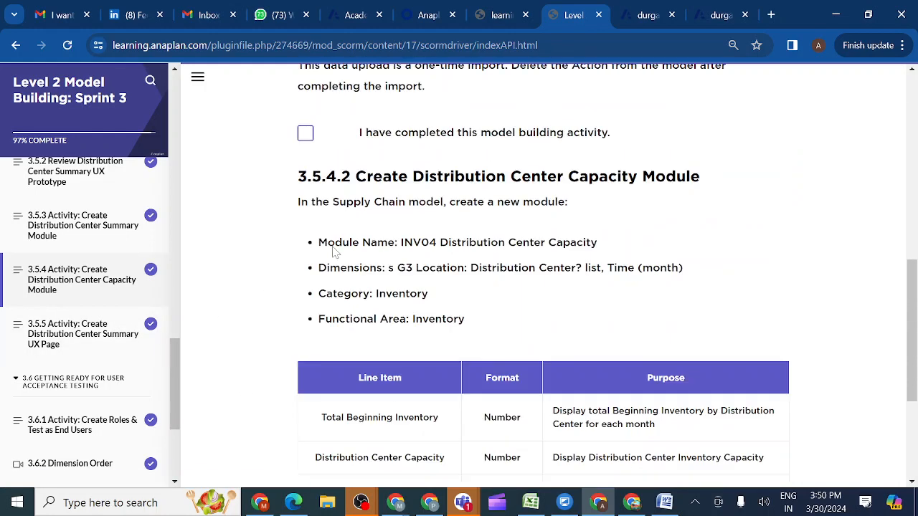
scroll(333, 251, down, 3)
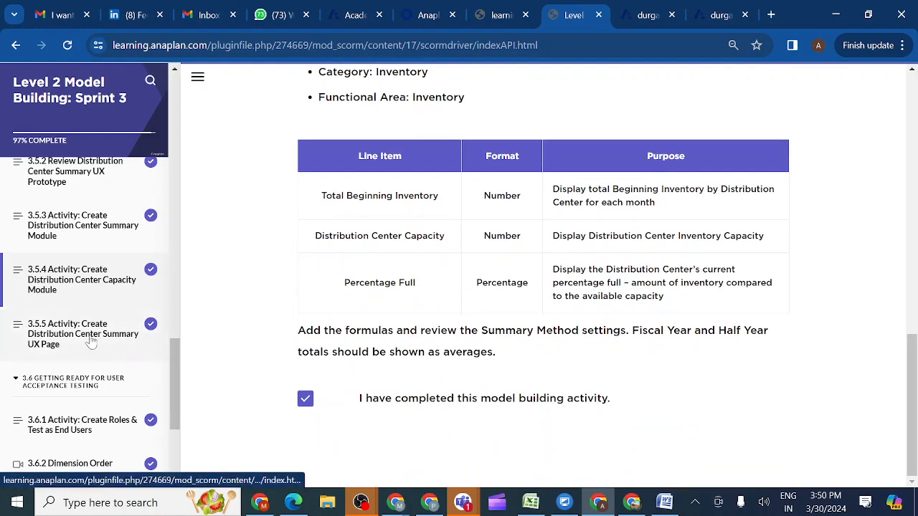
Open activity 3.5.5 Create Distribution Center Summary UX Page and read the page requirements and the prototype layout
click(89, 341)
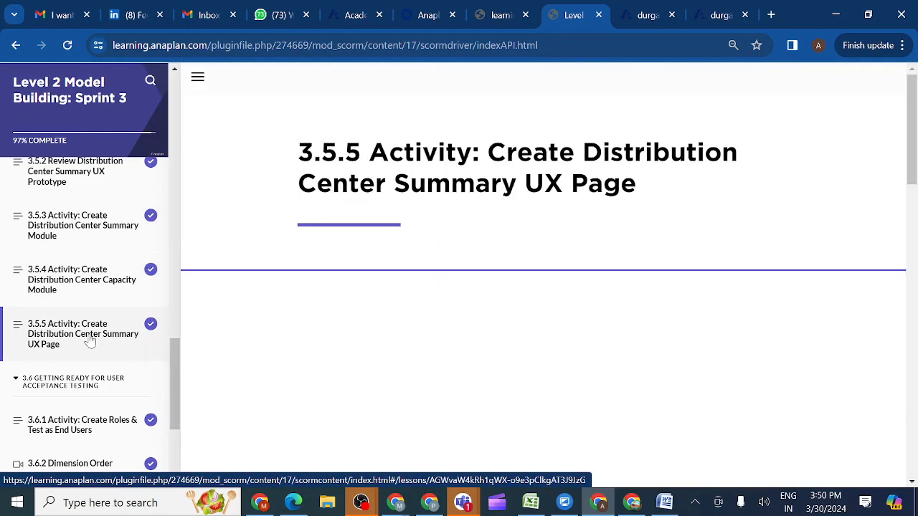
scroll(213, 352, down, 5)
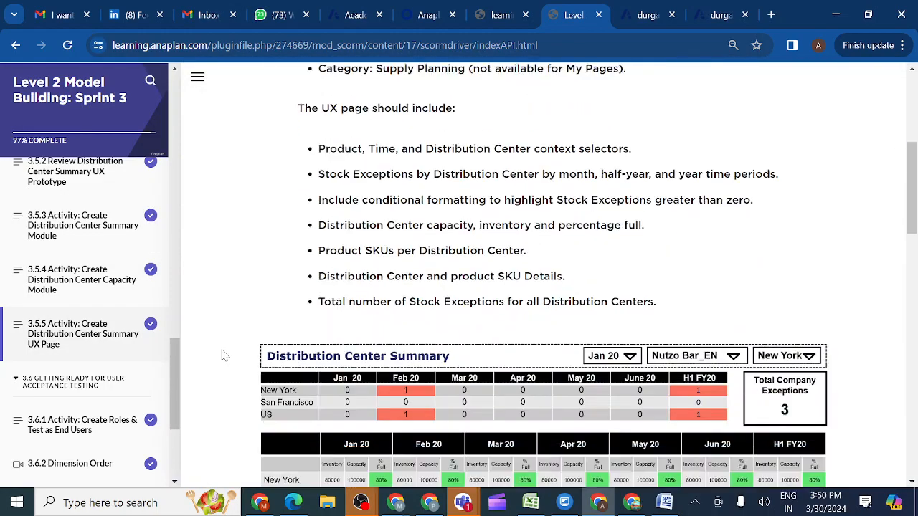
scroll(68, 394, down, 1)
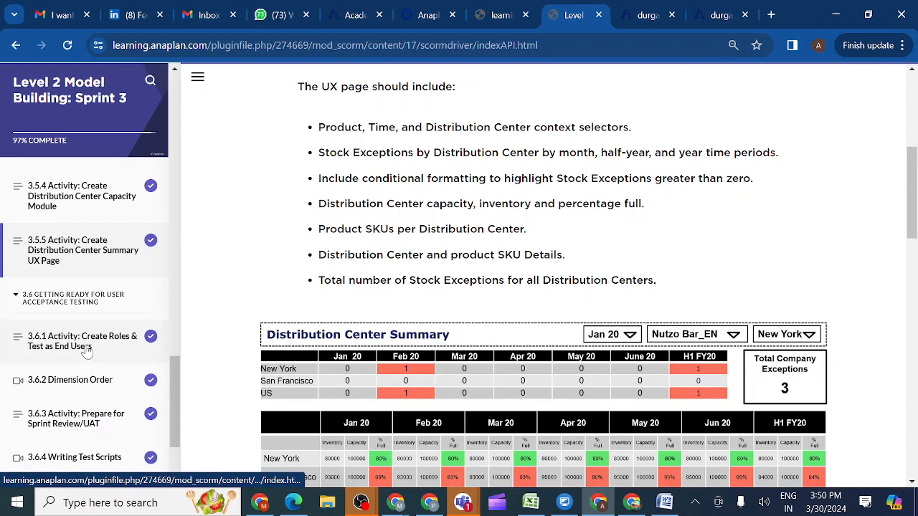
scroll(266, 298, down, 3)
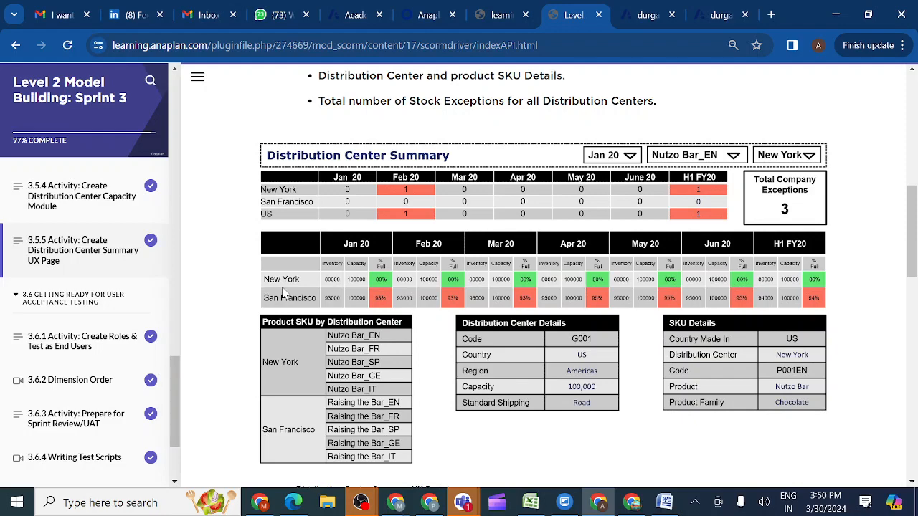
Examine the activity 3.5.5 page requirements and compare them with the Distribution Center Summary prototype layout
scroll(283, 293, up, 3)
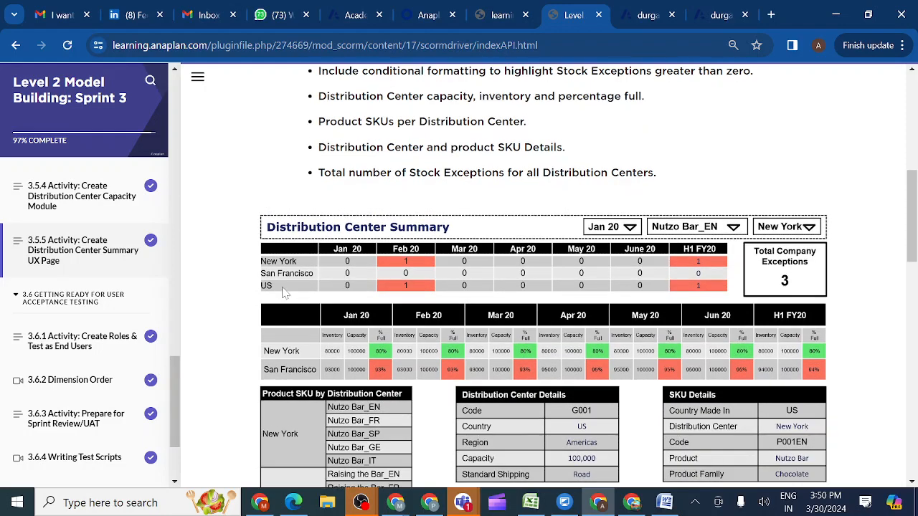
scroll(283, 292, up, 1)
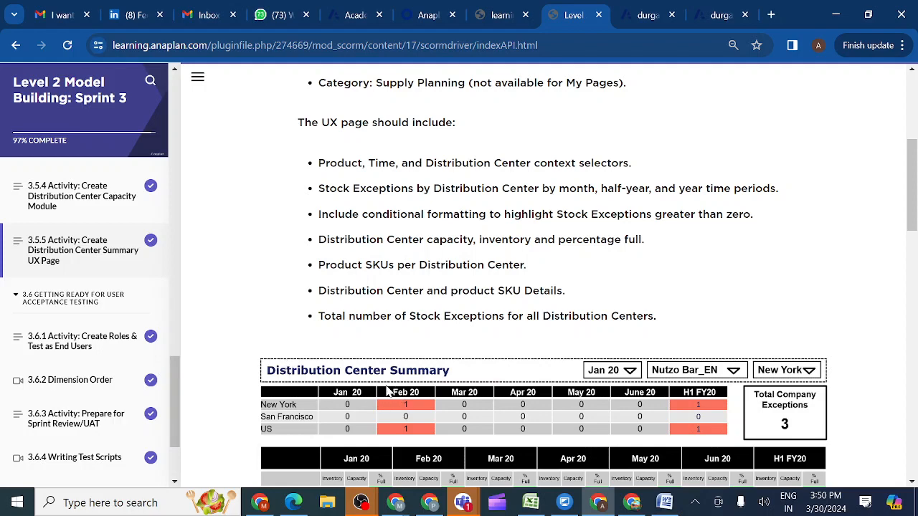
scroll(375, 380, up, 2)
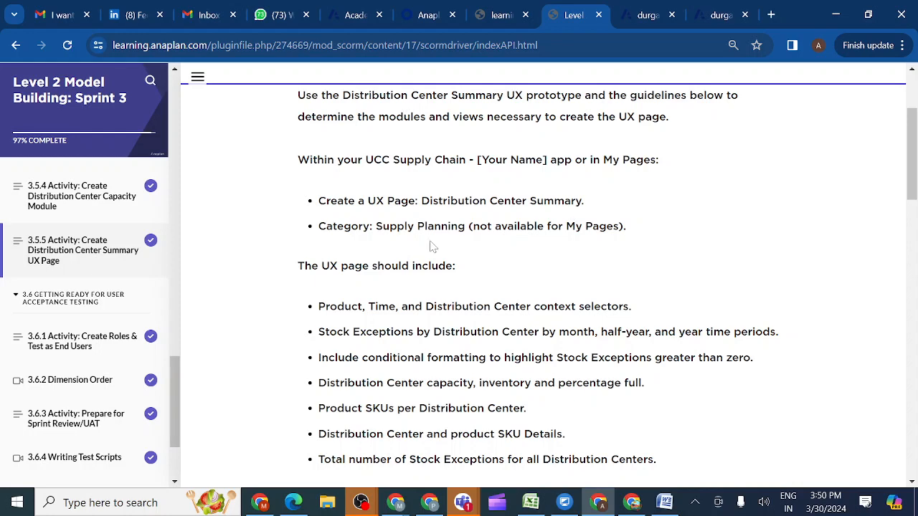
scroll(470, 254, down, 1)
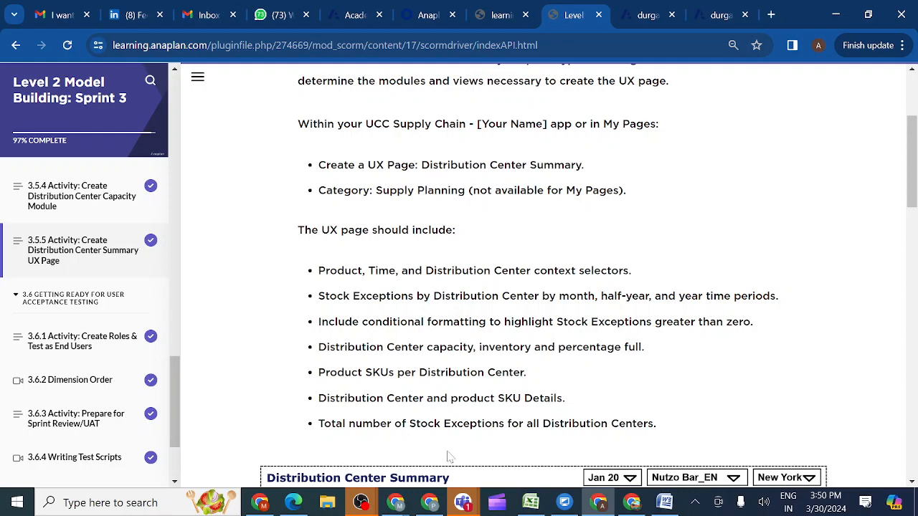
mouse_move(464, 505)
scroll(638, 252, up, 3)
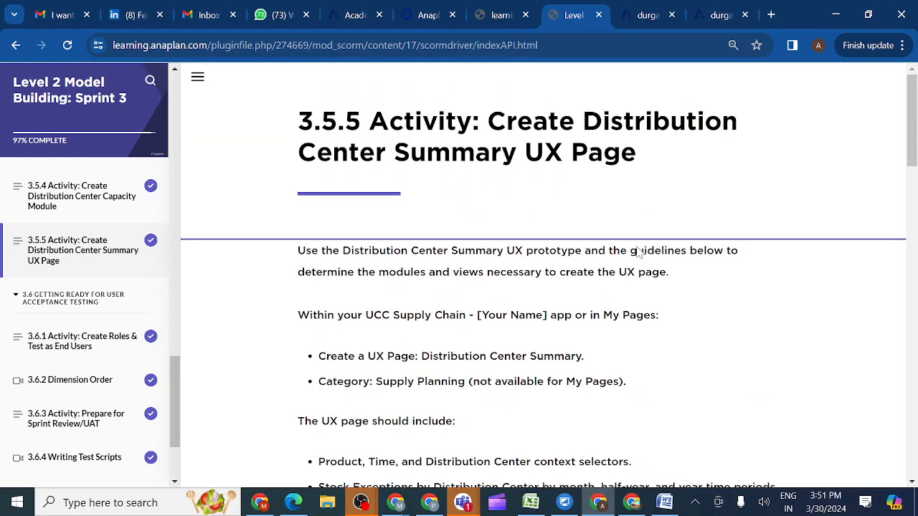
scroll(638, 252, down, 8)
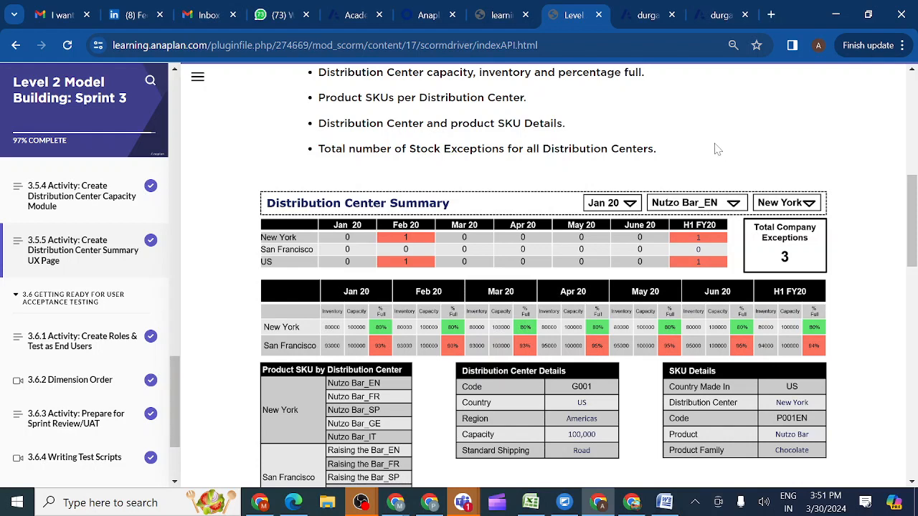
scroll(714, 148, up, 2)
scroll(715, 148, up, 1)
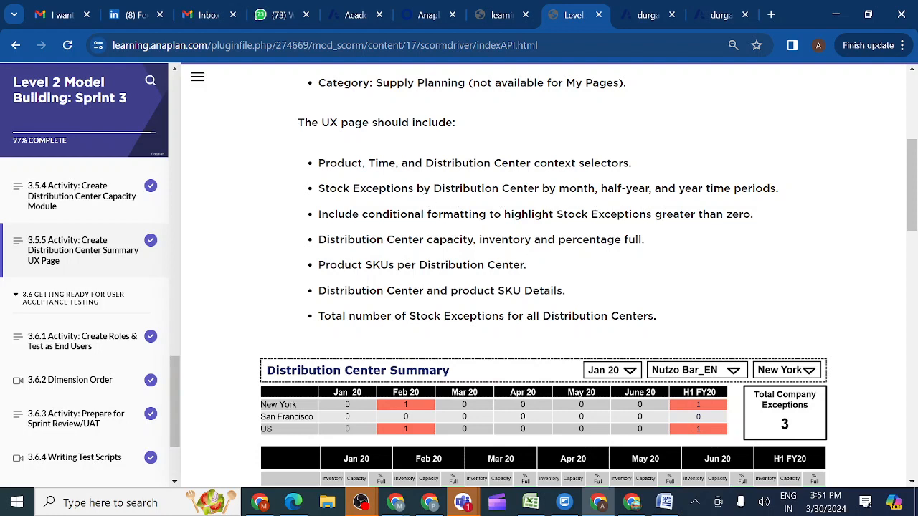
scroll(464, 244, up, 1)
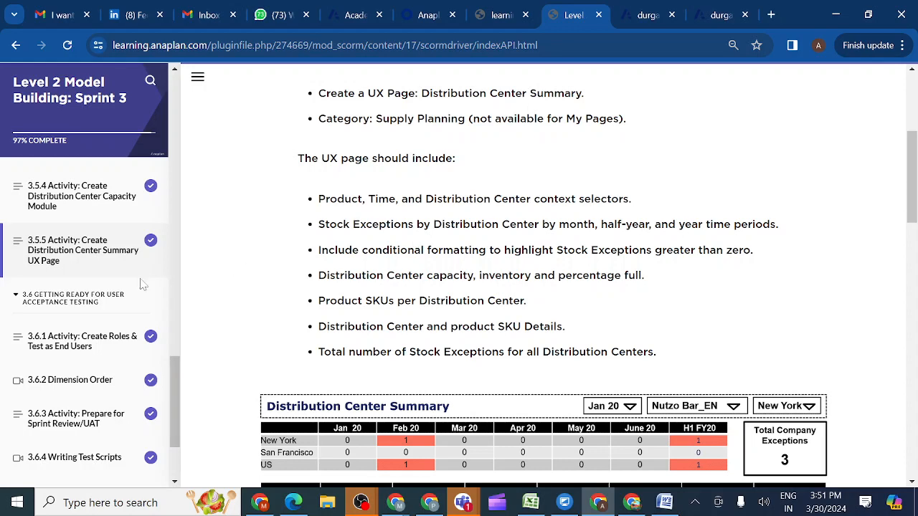
Open activity 3.5.4 Create Distribution Center Capacity Module and review the INV04 dimensions, line items and summary requirements
scroll(92, 286, up, 2)
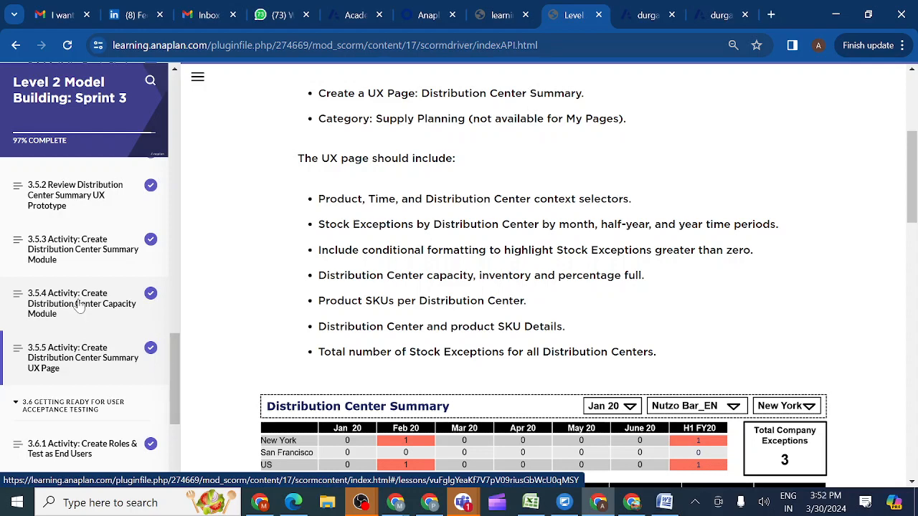
click(80, 305)
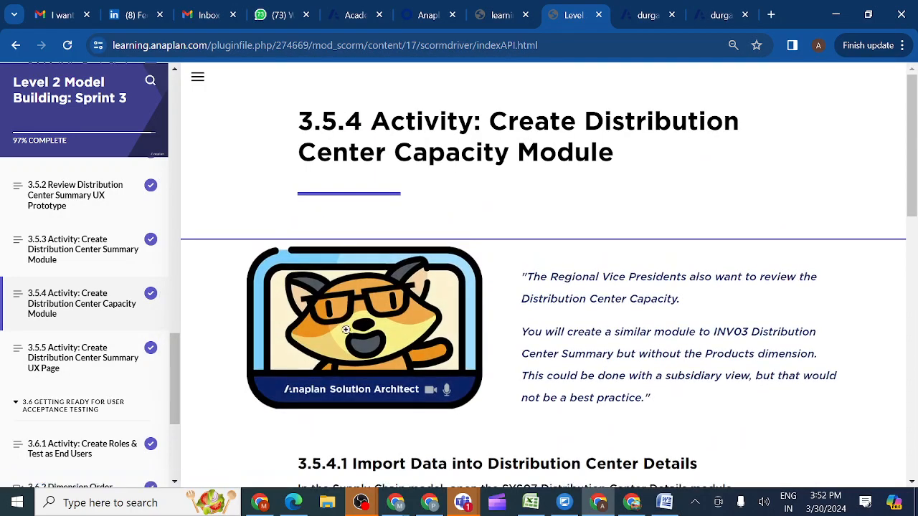
scroll(346, 330, down, 7)
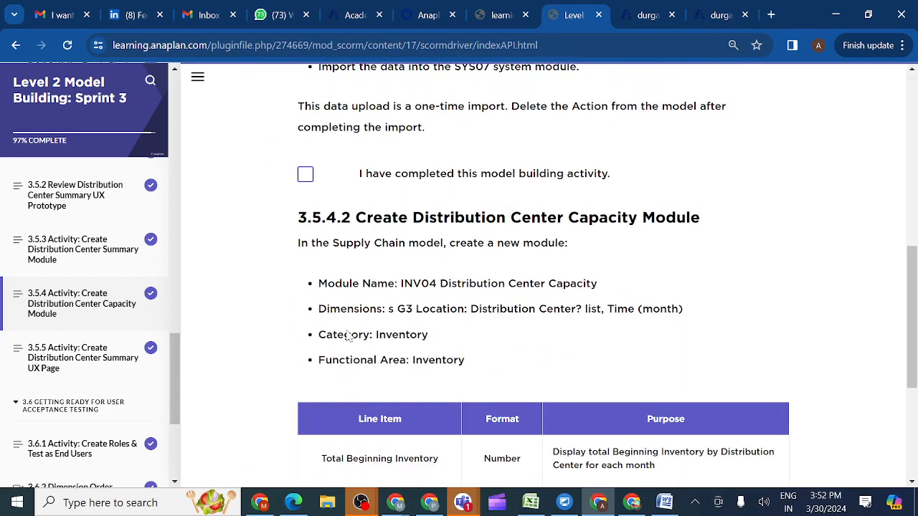
scroll(348, 336, down, 3)
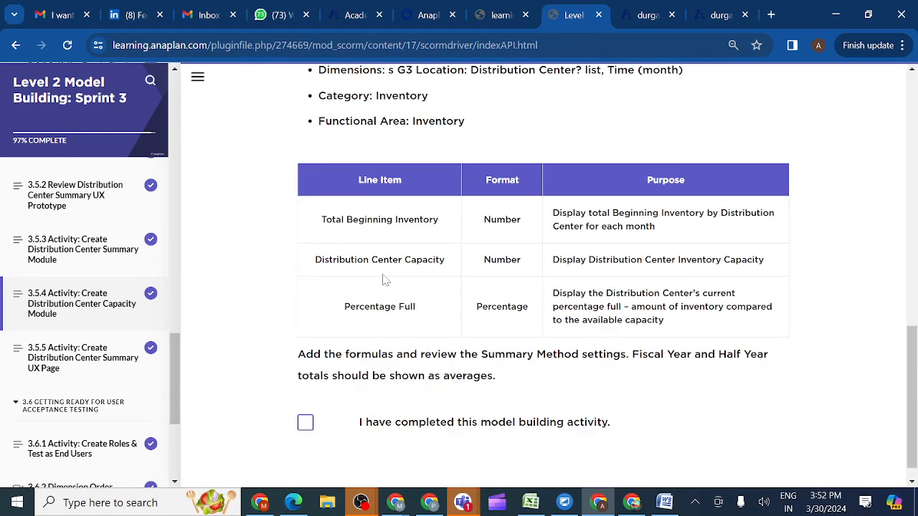
scroll(384, 278, up, 2)
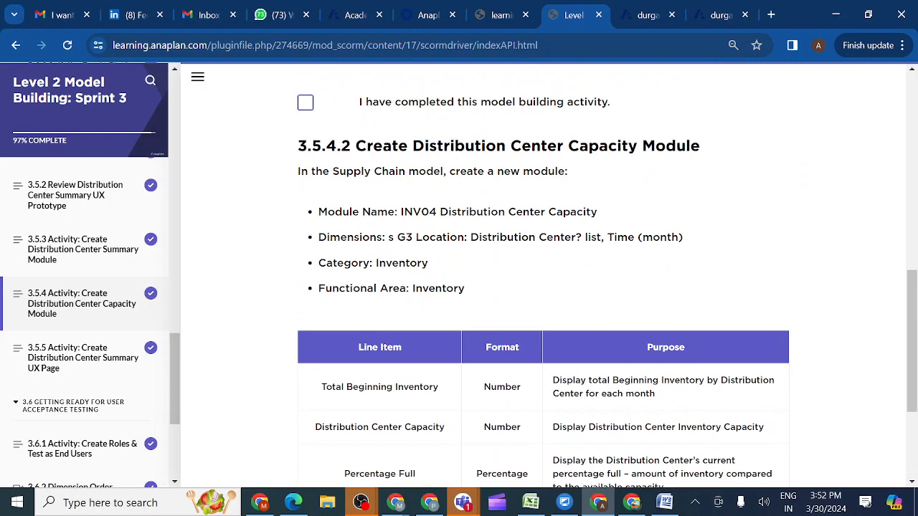
scroll(436, 329, down, 2)
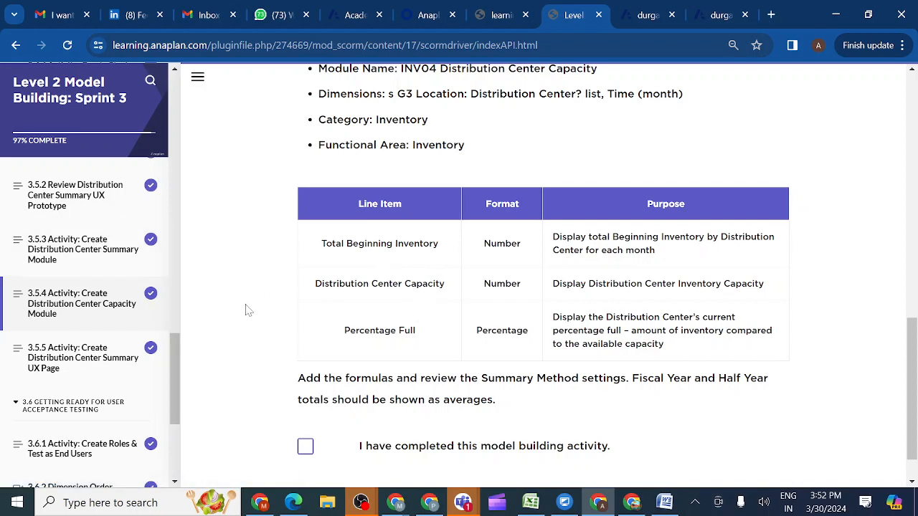
Review the module specifications for INV03 Distribution Center Summary in activity 3.5.3 and INV02 Country Summary in activity 3.4.3
click(79, 247)
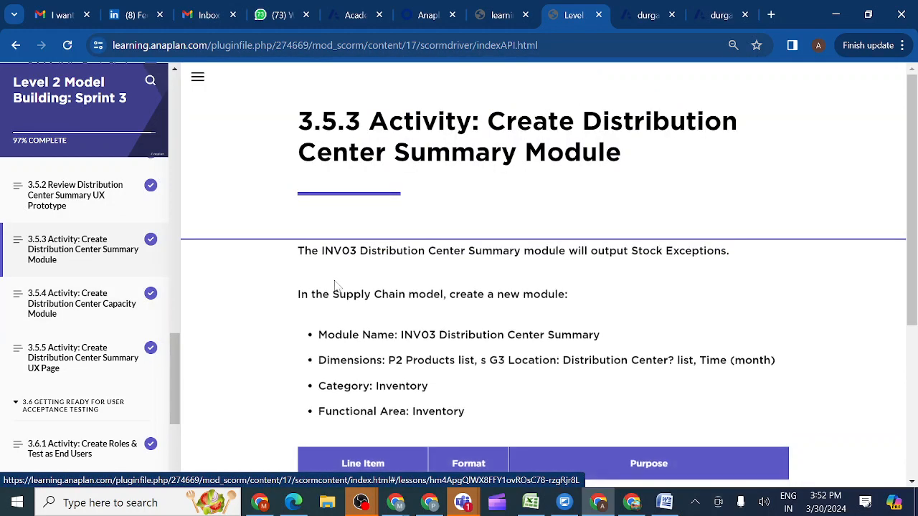
scroll(426, 324, down, 2)
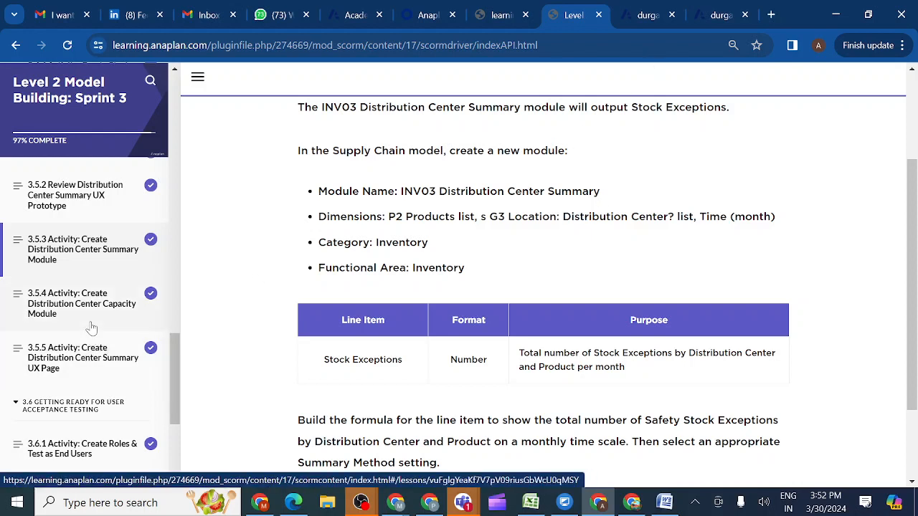
scroll(92, 328, up, 3)
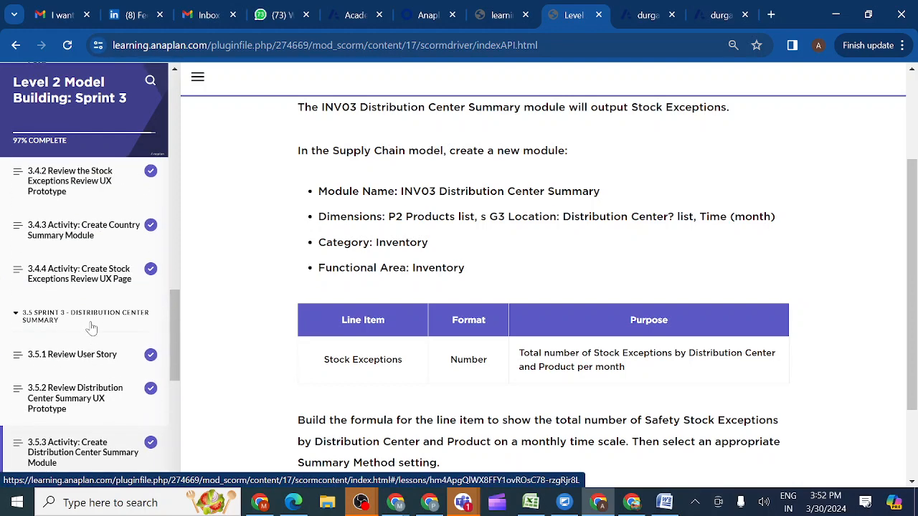
scroll(94, 312, up, 1)
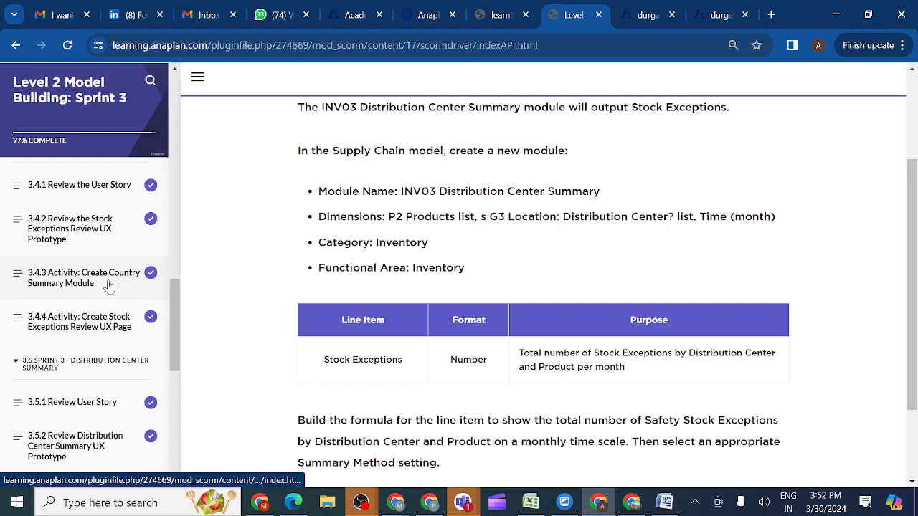
click(109, 285)
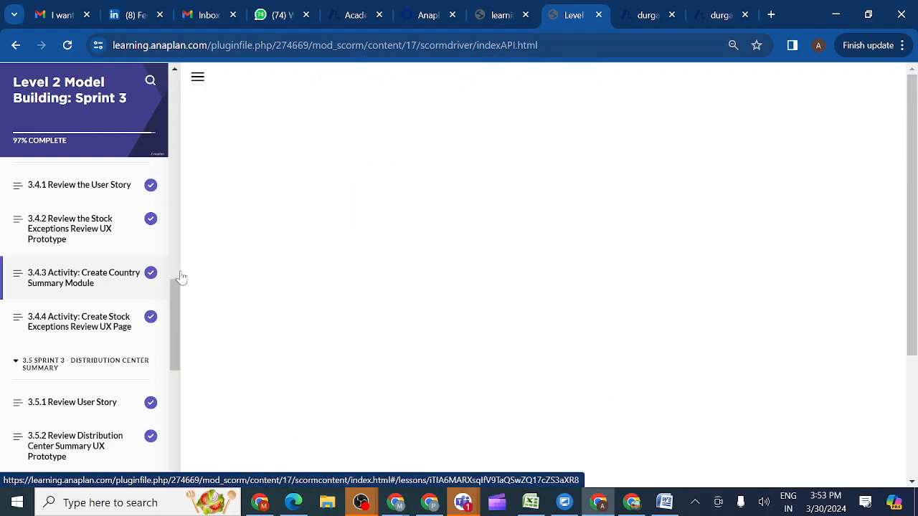
scroll(334, 387, down, 2)
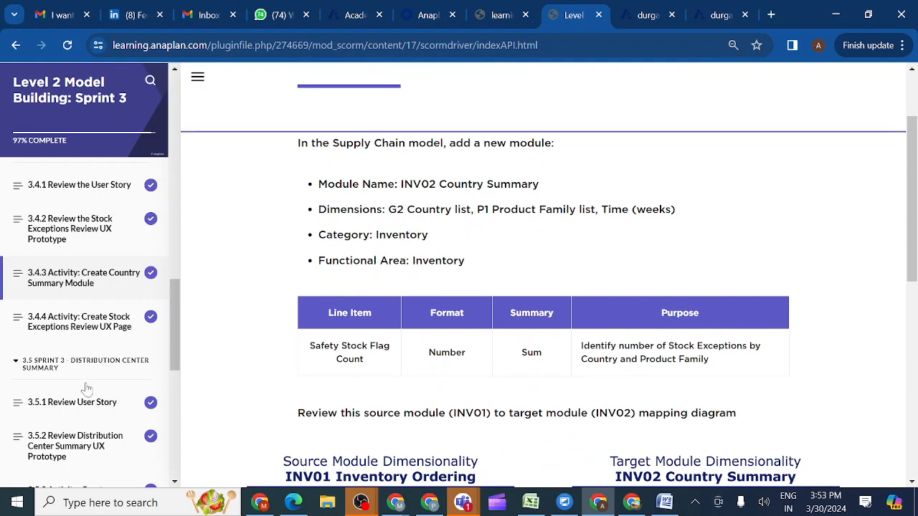
Return to activity 3.5.5 Create Distribution Center Summary UX Page and reread its list of required page contents
scroll(78, 410, down, 1)
scroll(78, 410, down, 3)
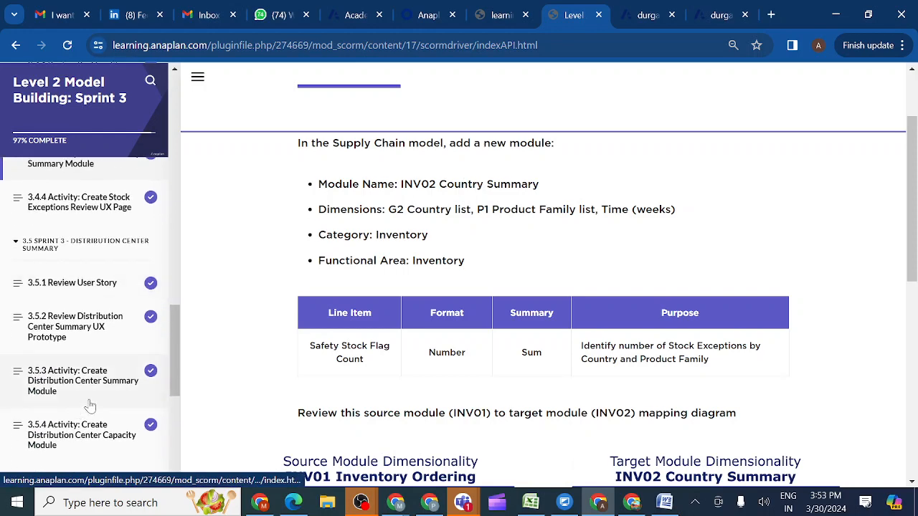
scroll(92, 413, down, 2)
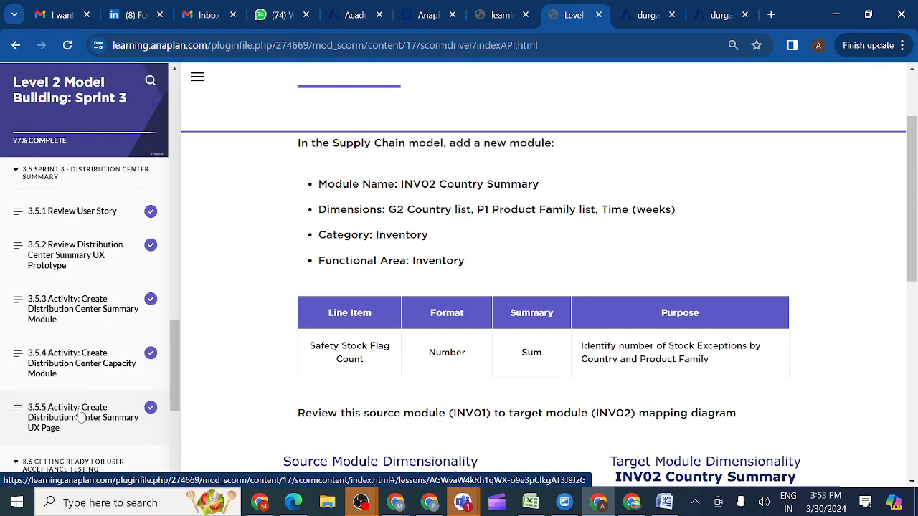
click(80, 415)
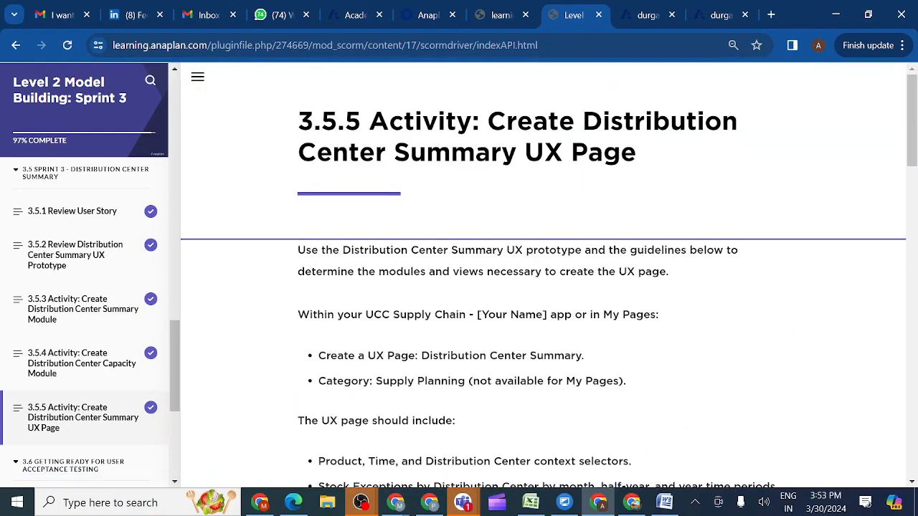
scroll(346, 410, down, 2)
scroll(346, 410, down, 2)
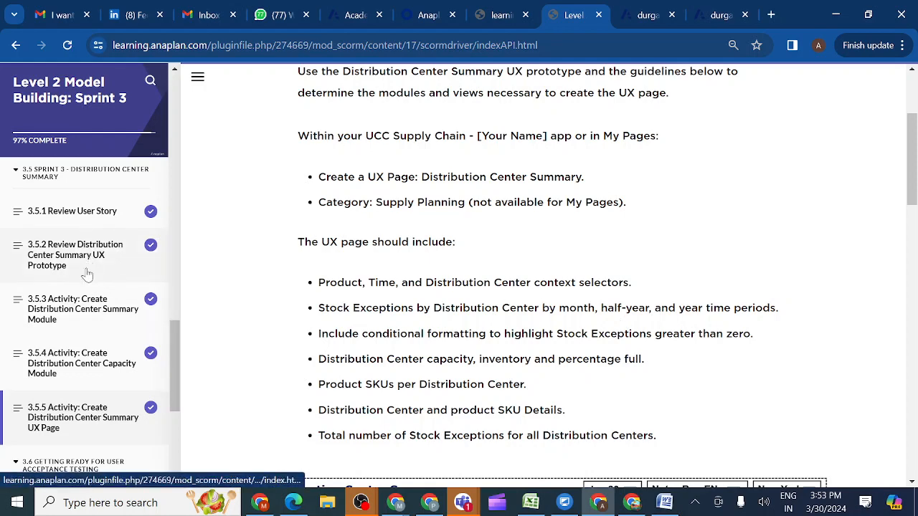
Reread the INV03 Distribution Center Summary specification in activity 3.5.3, and switch to the Anaplan supply chain model showing INV04 Distribution Center Capacity 3
click(88, 313)
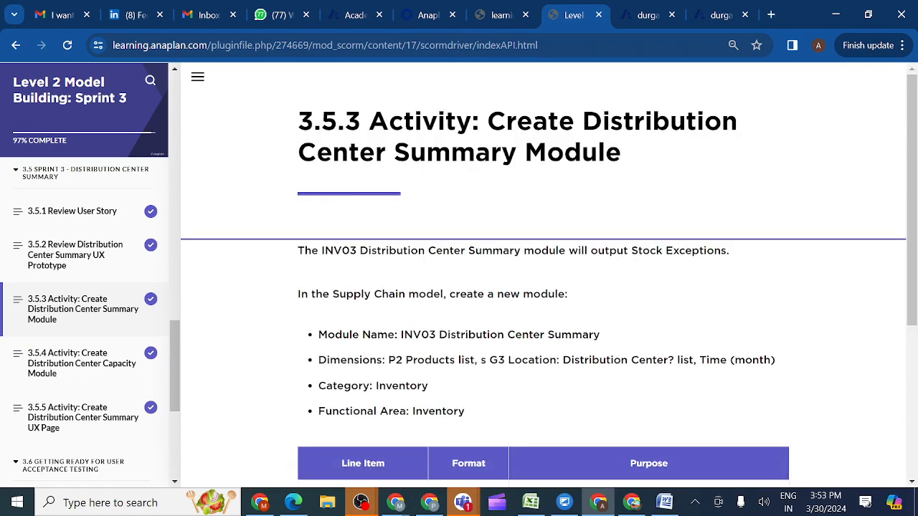
scroll(393, 443, down, 1)
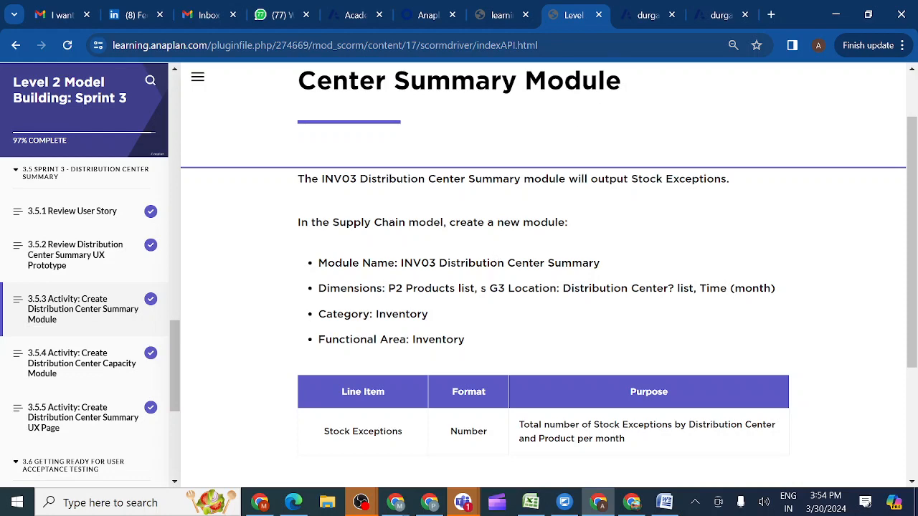
click(649, 14)
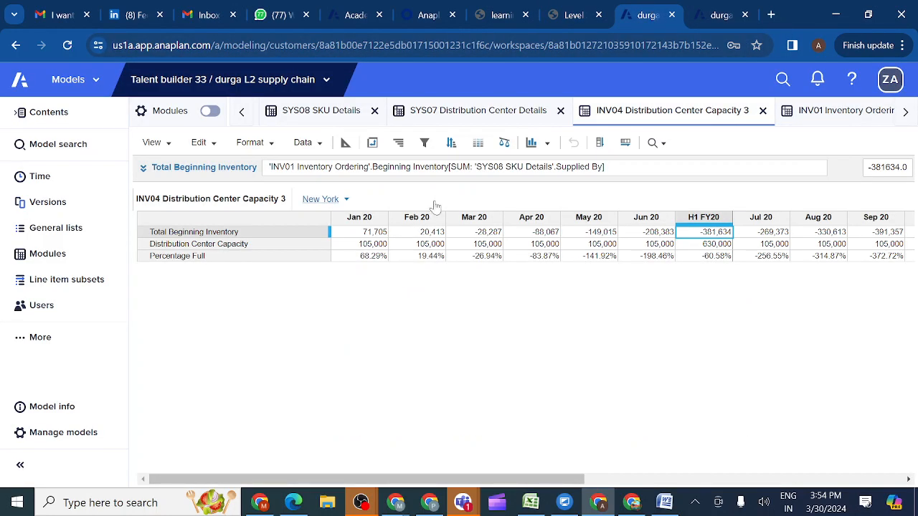
click(710, 9)
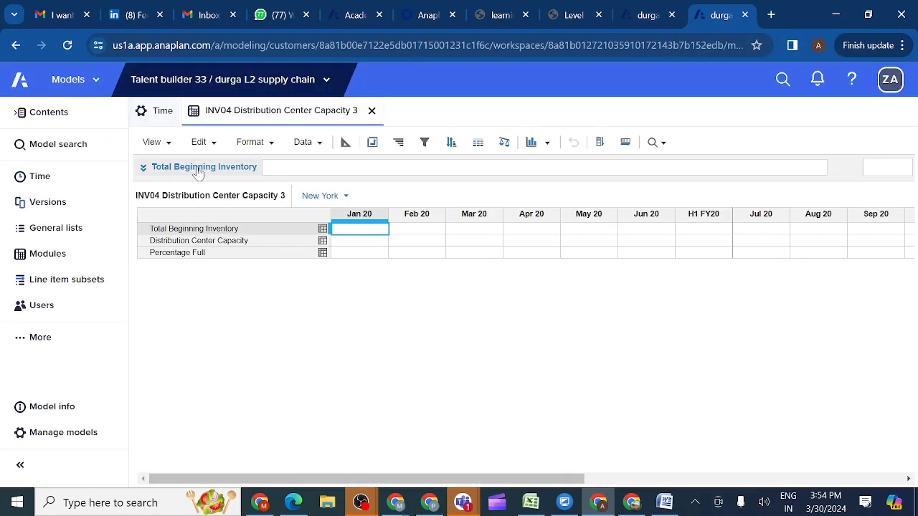
Open the My Pages area in the tab showing the INV04 Distribution Center Capacity 3 module
click(95, 82)
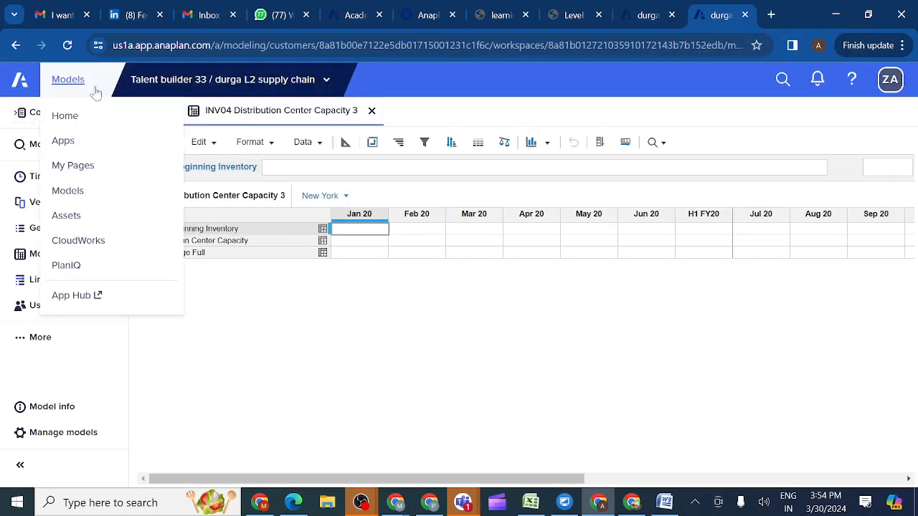
click(97, 174)
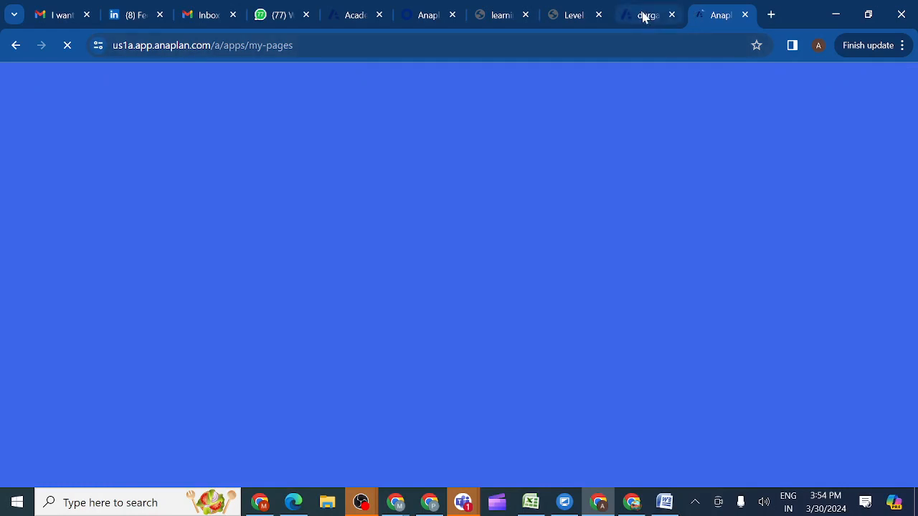
click(643, 16)
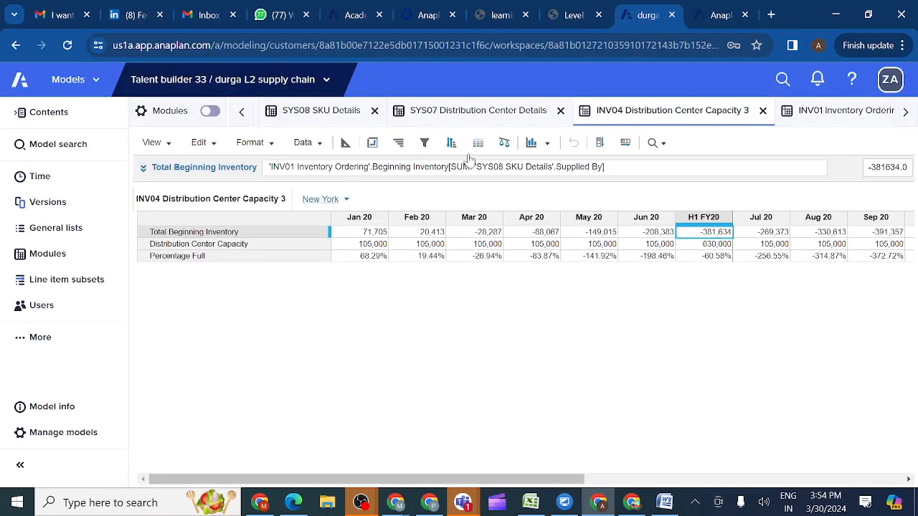
click(717, 20)
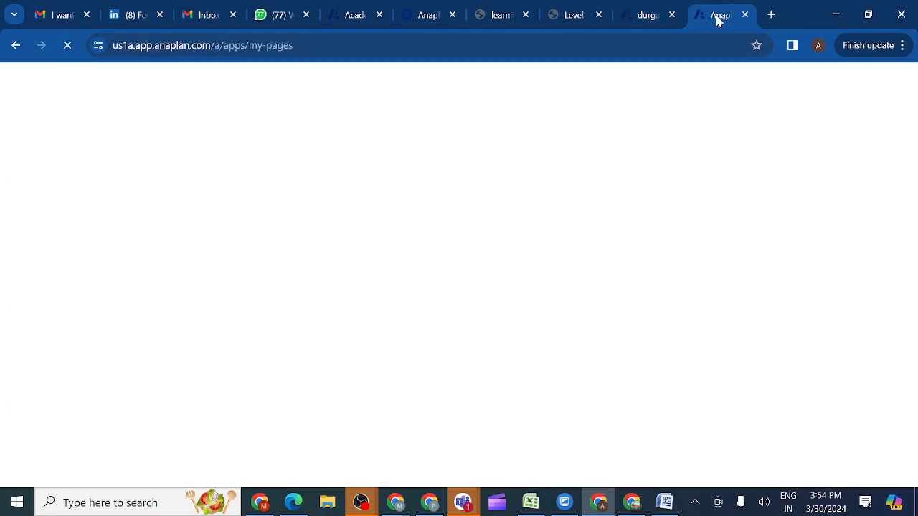
click(646, 20)
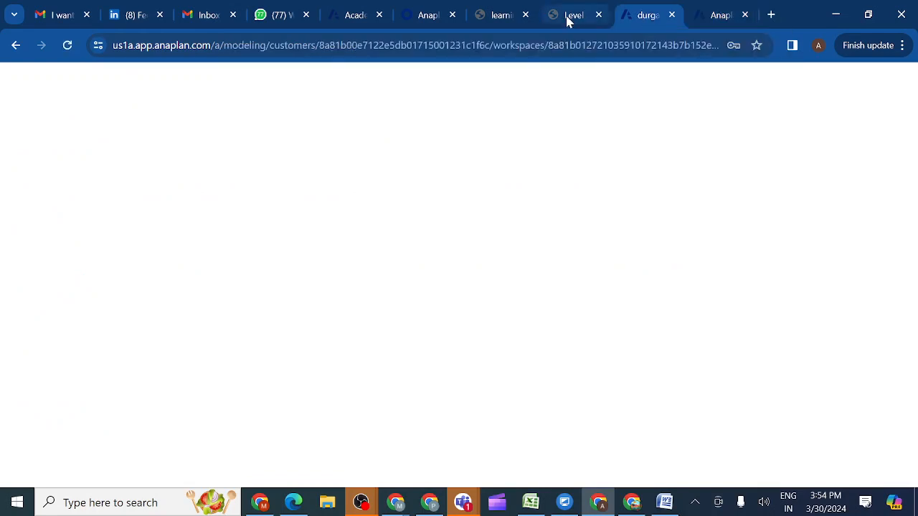
In the Level 2 Model Building course, open activity 3.5.5 Create Distribution Center Summary UX Page and review the page requirements
click(566, 21)
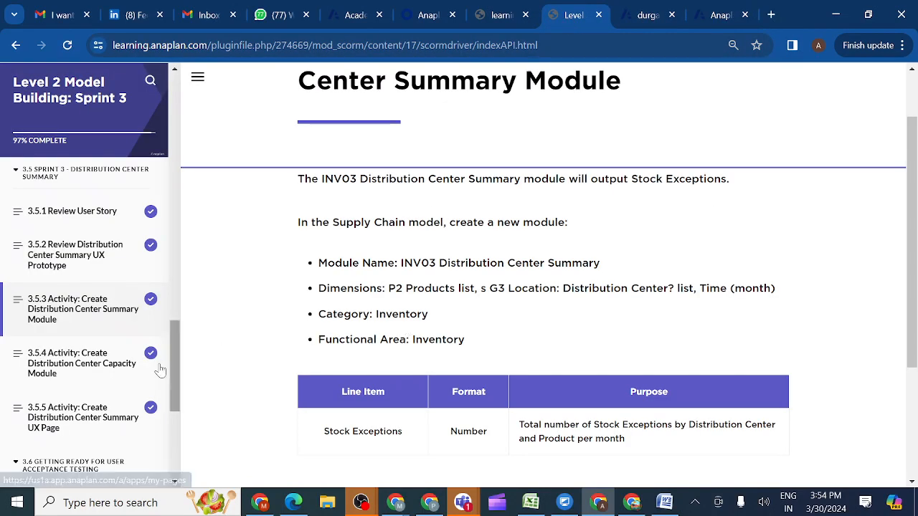
click(83, 417)
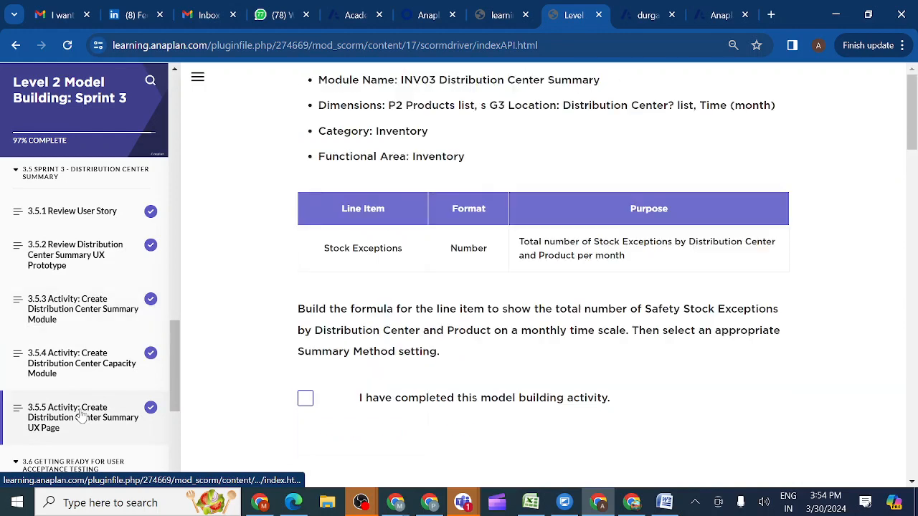
scroll(365, 369, down, 5)
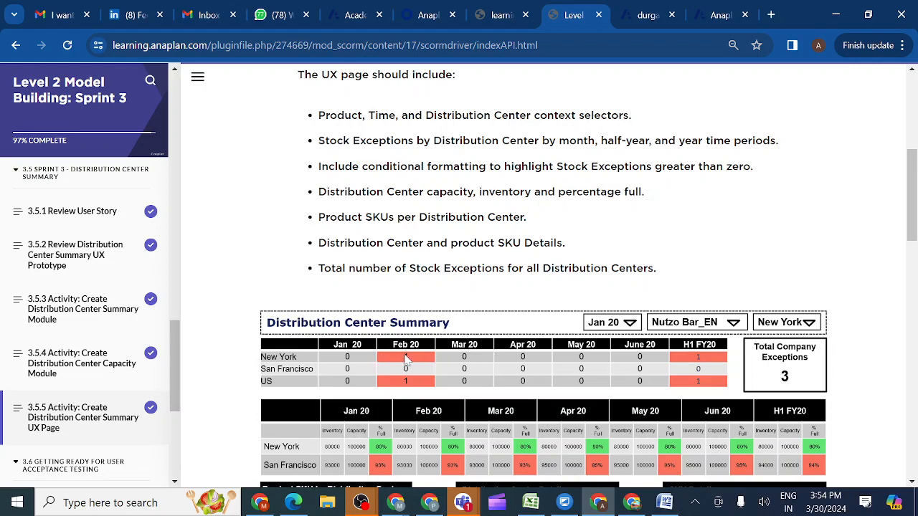
Return to the supply chain model, open the INV03 Distribution Center Summary module and inspect its pivot layout
click(644, 14)
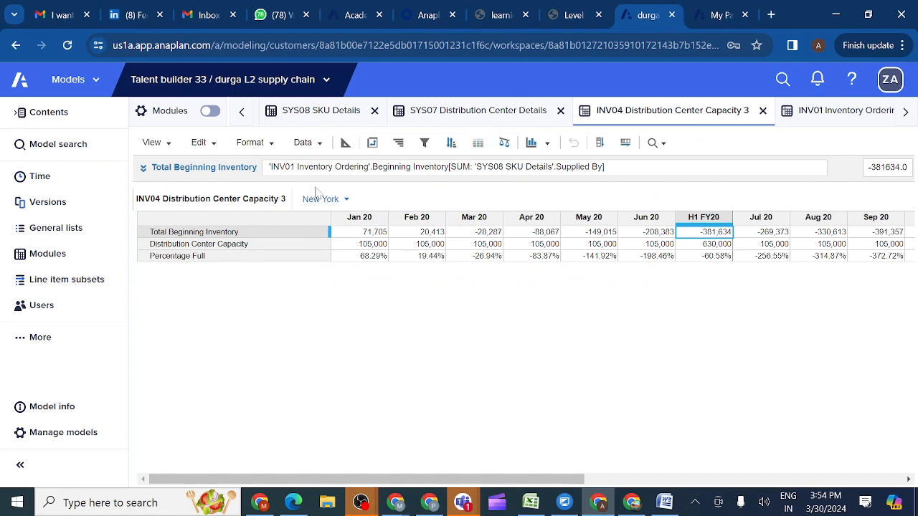
click(72, 255)
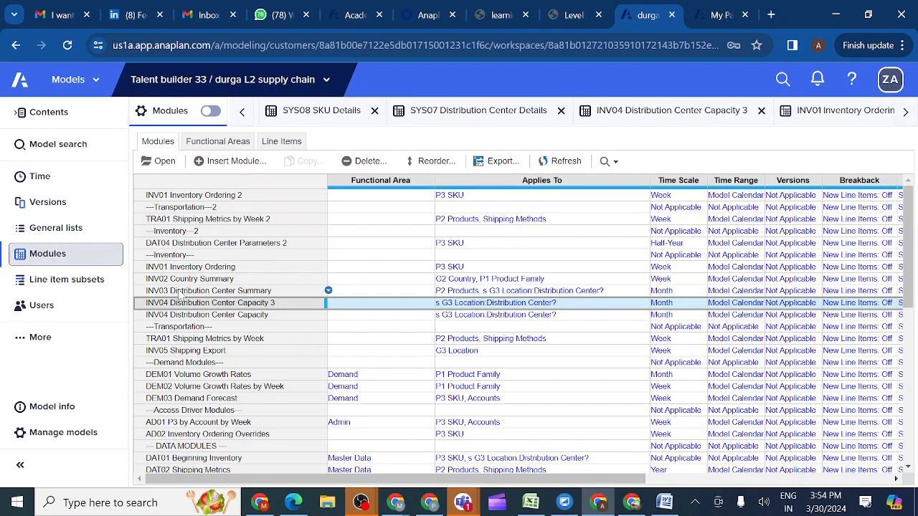
click(180, 291)
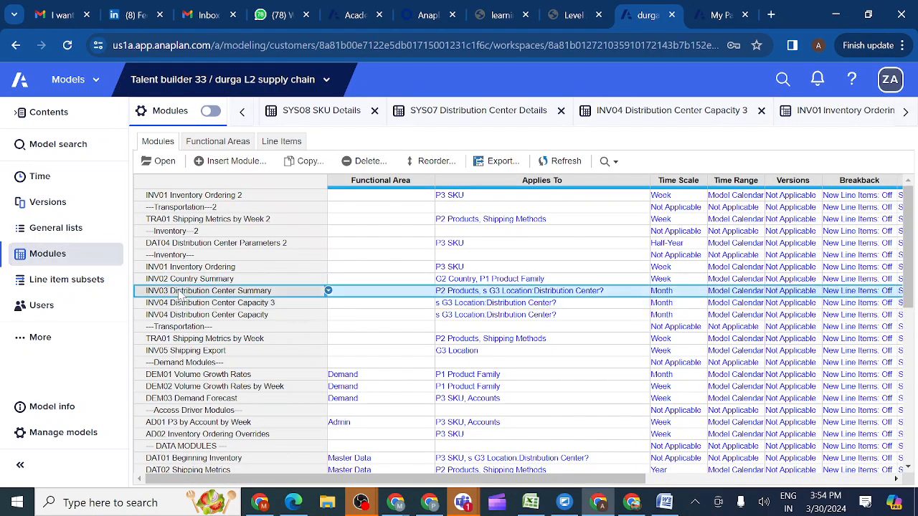
click(166, 161)
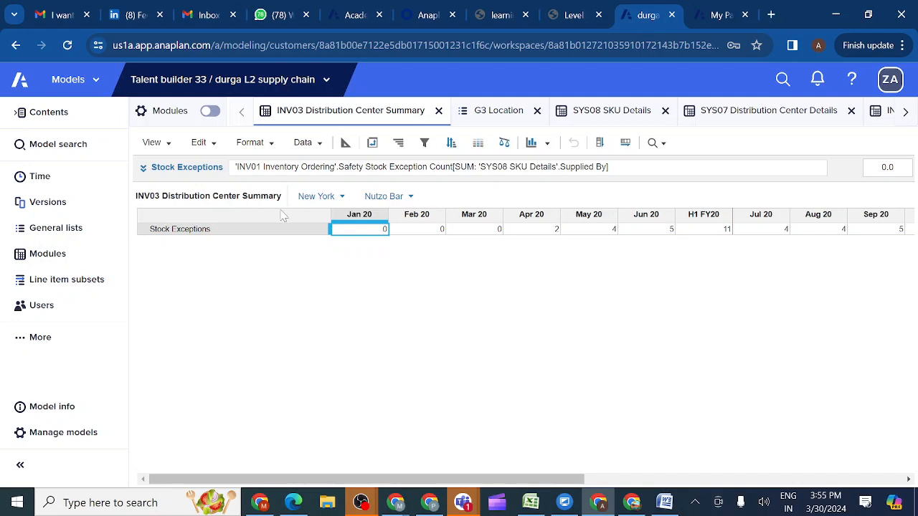
click(260, 232)
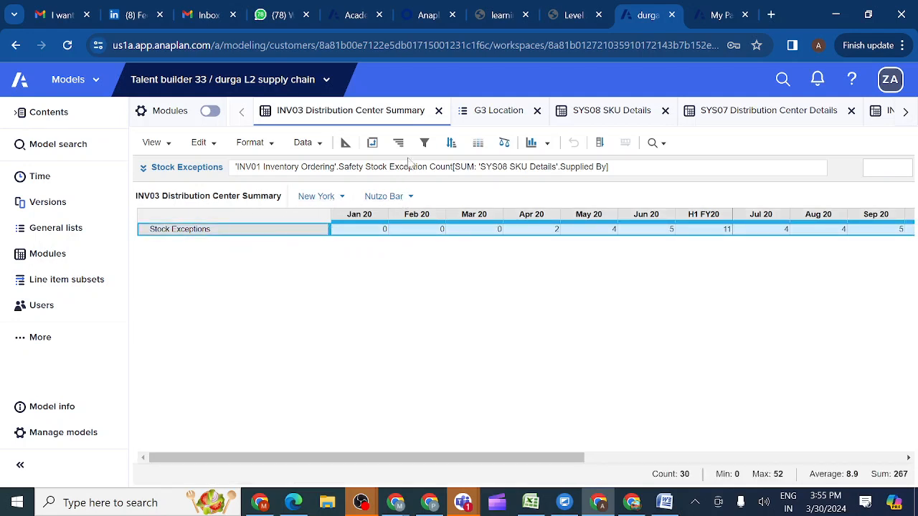
click(372, 142)
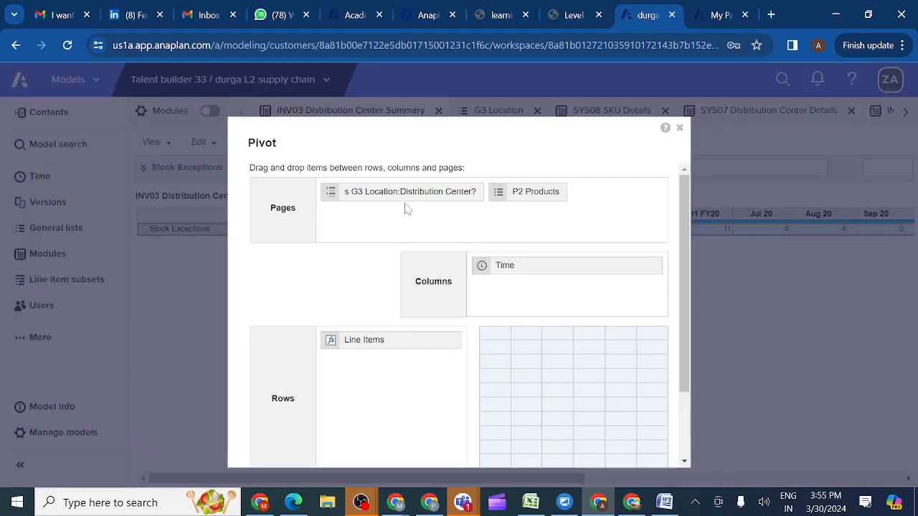
click(679, 129)
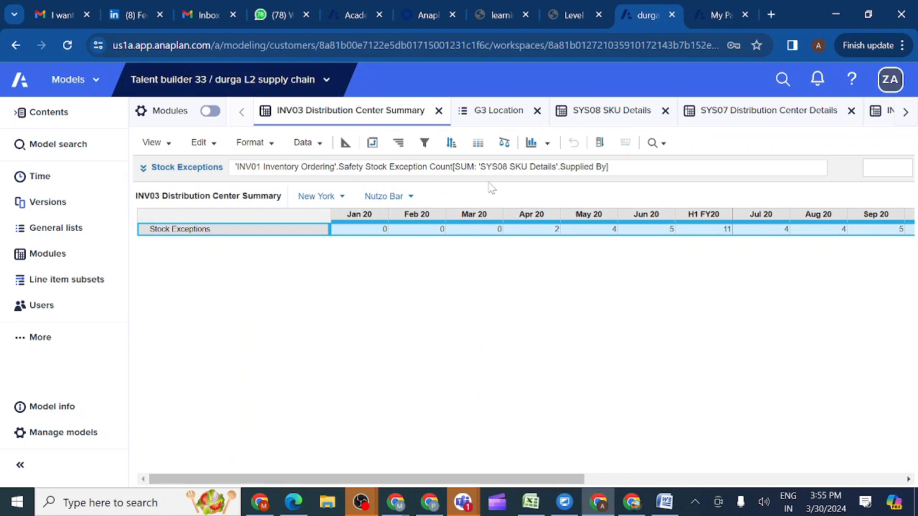
Check the UX page prototype in the course, then start creating a new board in My Pages
click(574, 16)
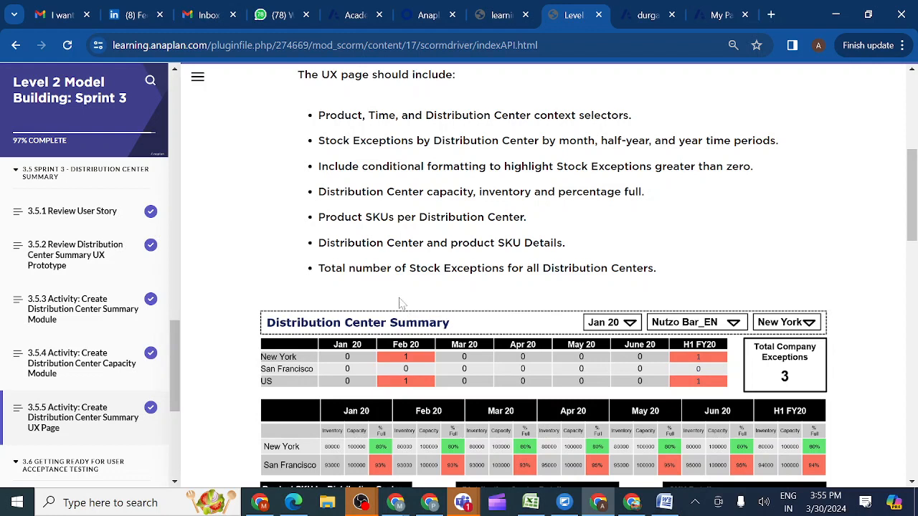
click(714, 15)
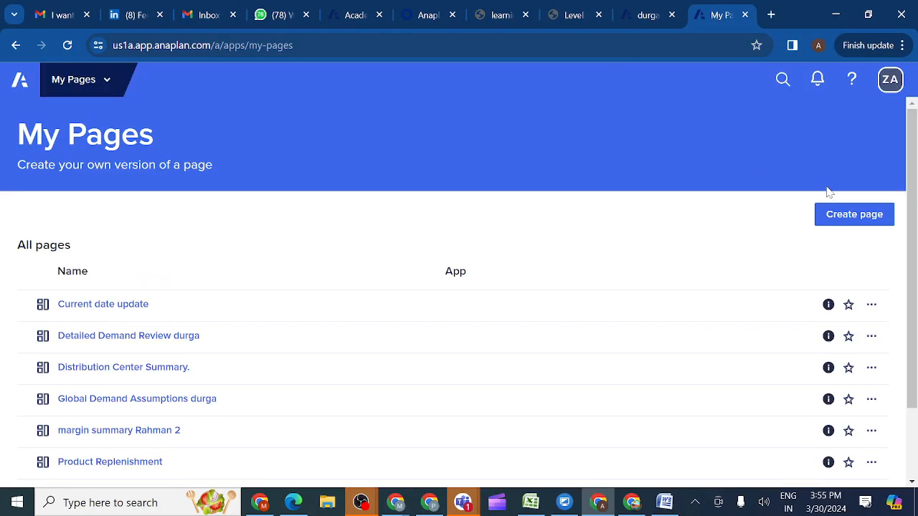
click(845, 218)
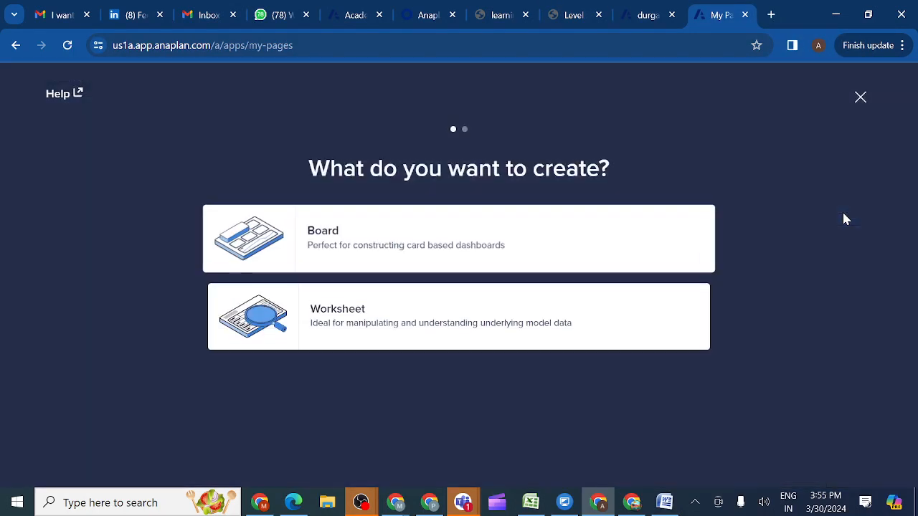
click(439, 245)
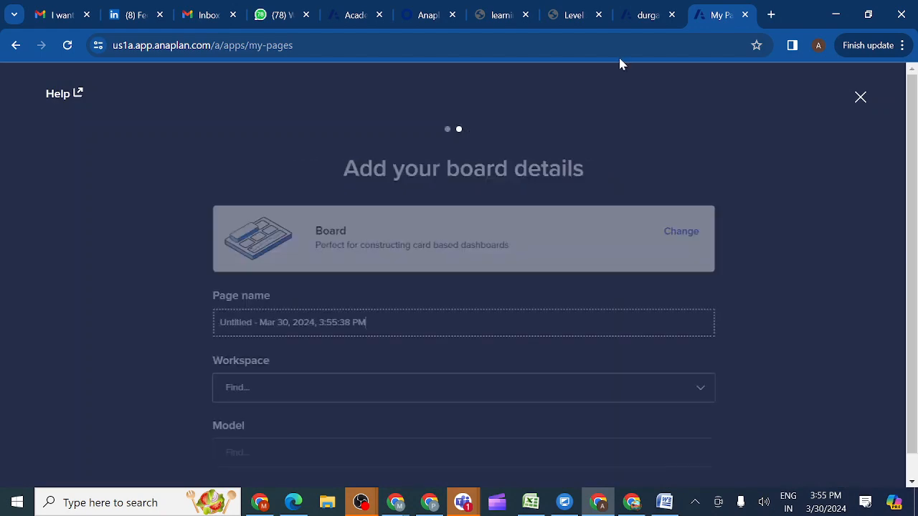
Copy the UX page title "Distribution Center Summary." from the 3.5.5 activity instructions
click(573, 15)
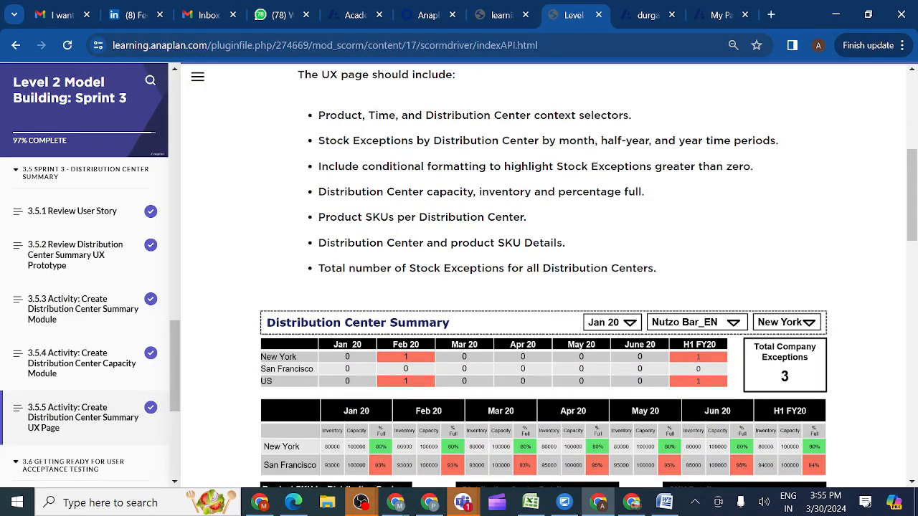
scroll(545, 273, up, 3)
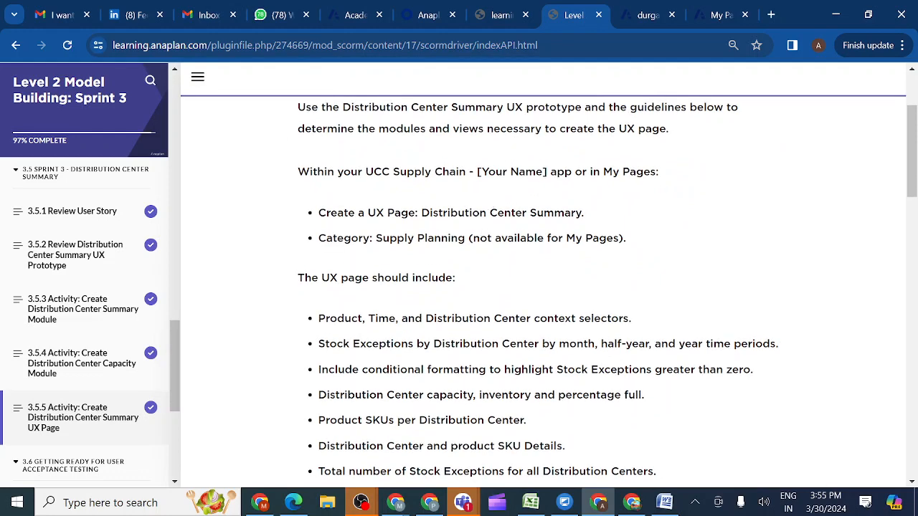
drag(421, 213, 619, 205)
key(ctrl+c)
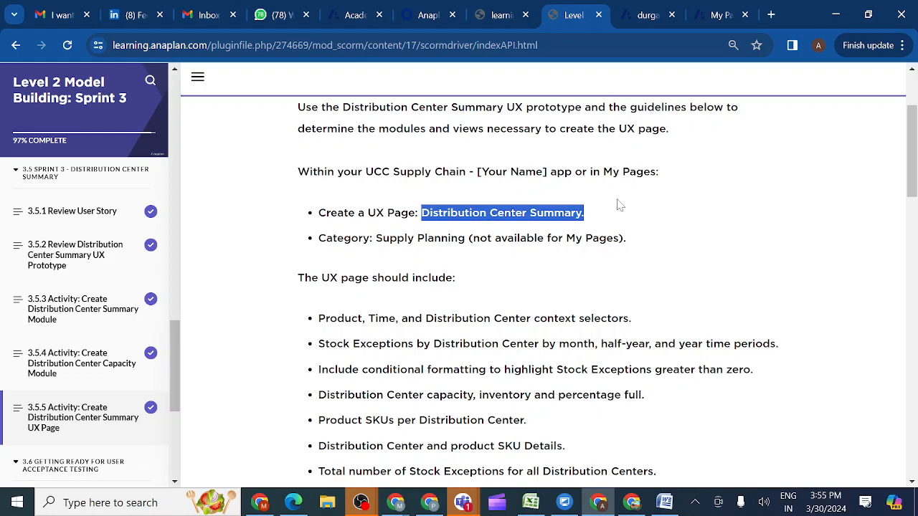
Replace the new board's default page name with "Distribution Center Summary.3", using the copied title
click(715, 14)
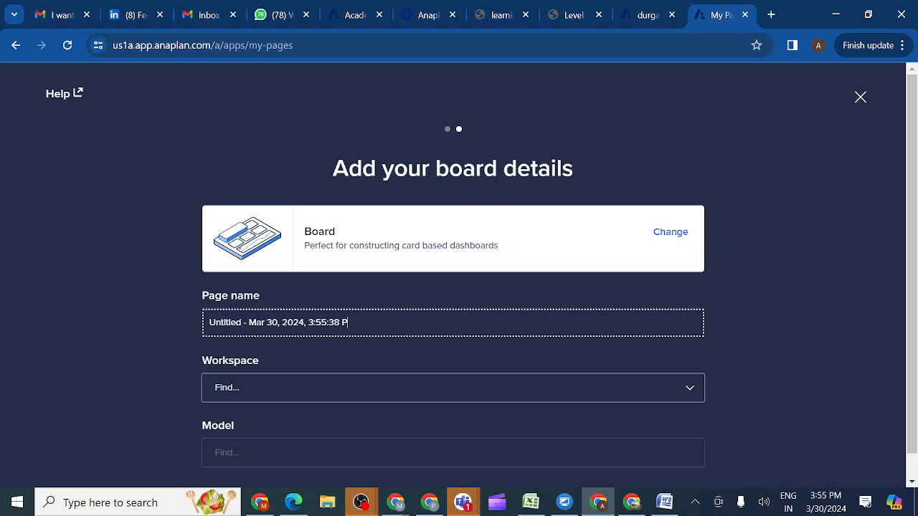
key(BackSpace)
key(BackSpace)
key(BackSpace)
key(BackSpace)
key(BackSpace)
key(BackSpace)
key(BackSpace)
key(BackSpace)
key(BackSpace)
key(BackSpace)
key(BackSpace)
key(BackSpace)
key(BackSpace)
key(BackSpace)
key(BackSpace)
key(BackSpace)
key(BackSpace)
key(BackSpace)
key(BackSpace)
key(BackSpace)
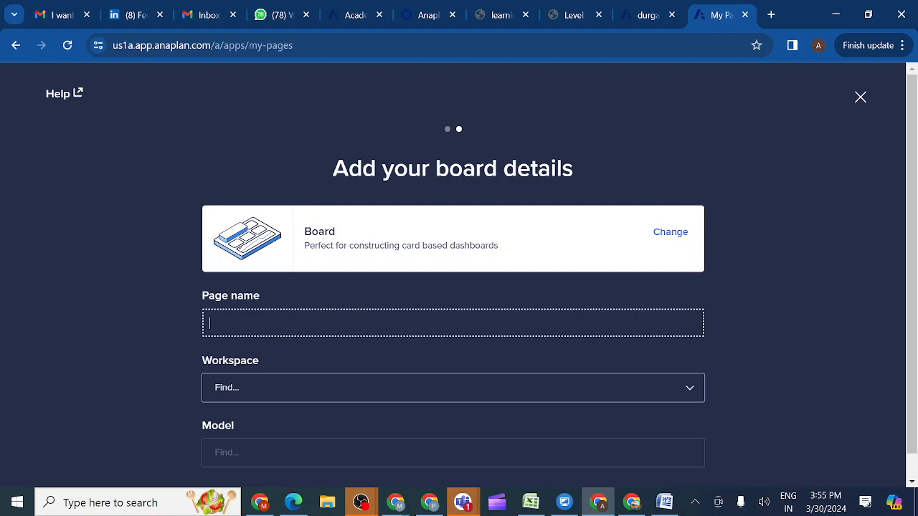
key(ctrl+v)
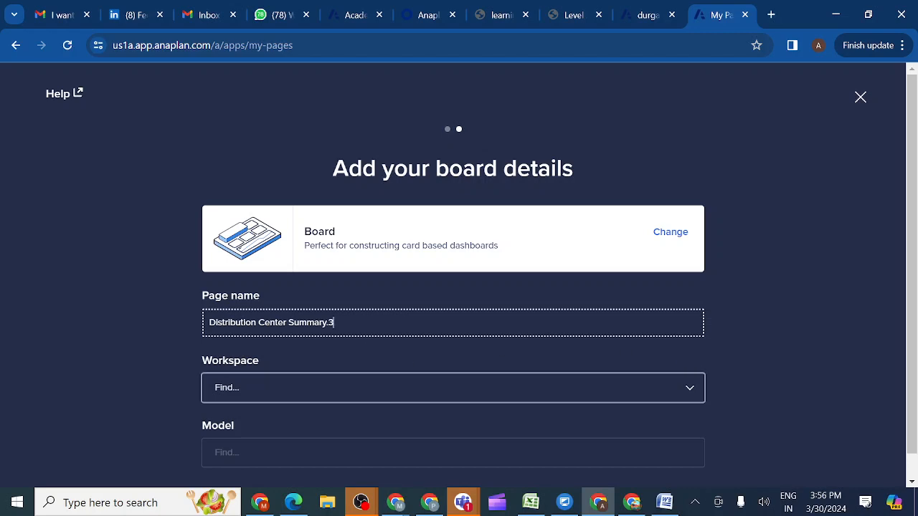
Assign the board to the Talent builder 33 workspace and the L2 supply chain model, and create it
click(552, 388)
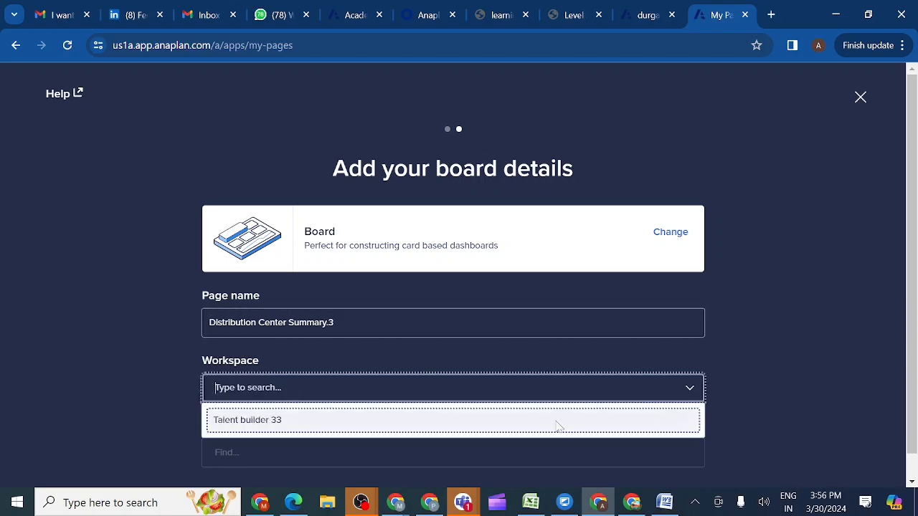
click(500, 420)
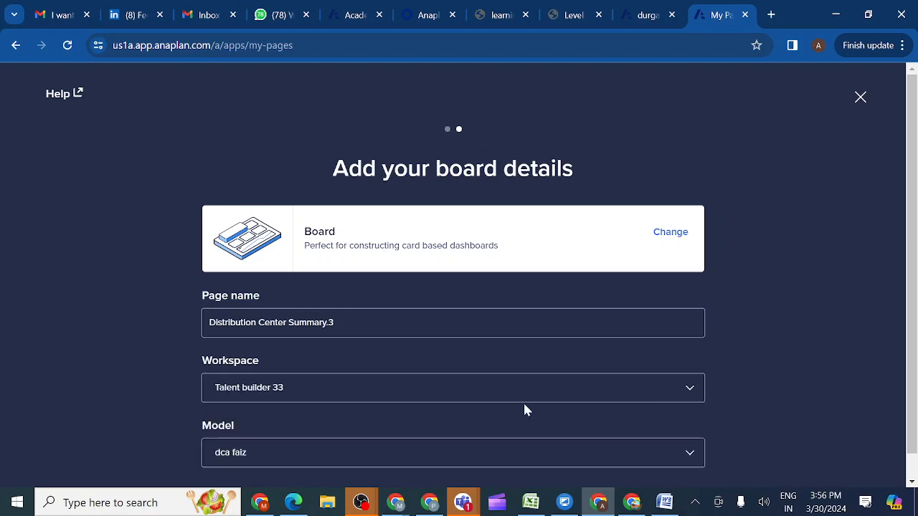
scroll(524, 408, down, 1)
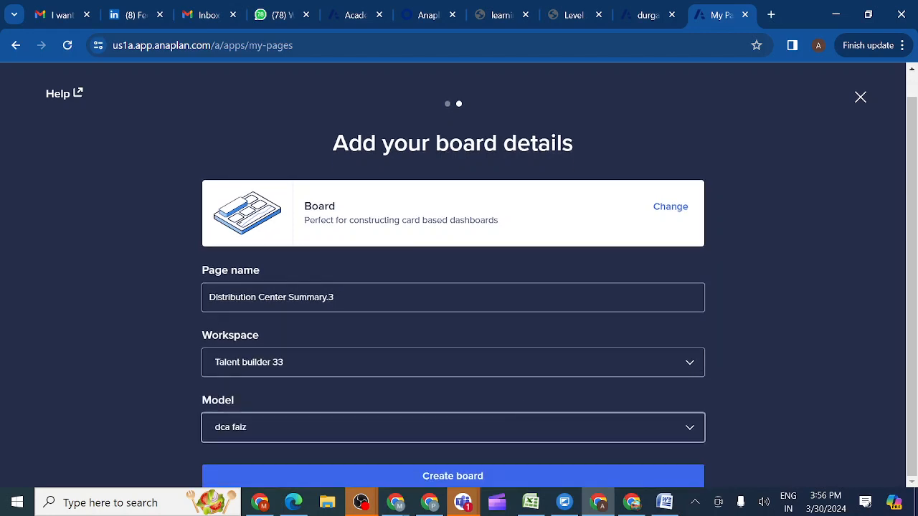
click(575, 427)
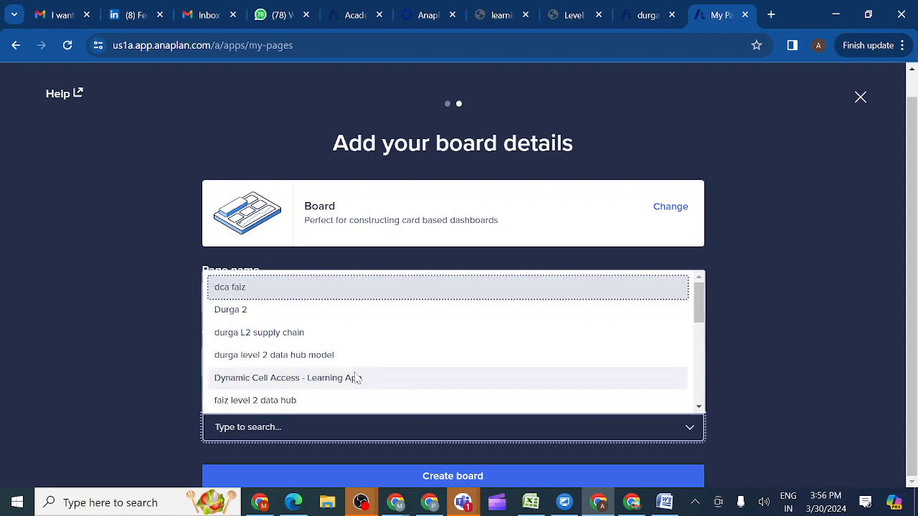
click(304, 334)
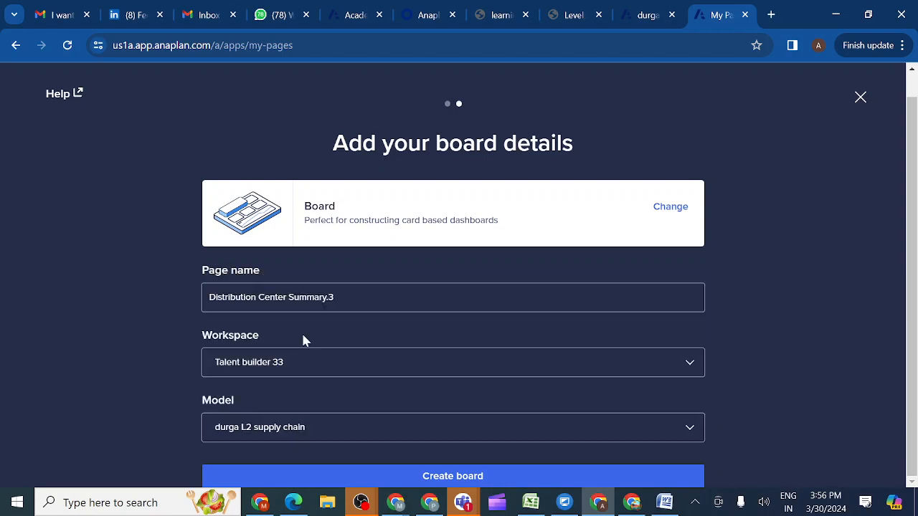
click(348, 479)
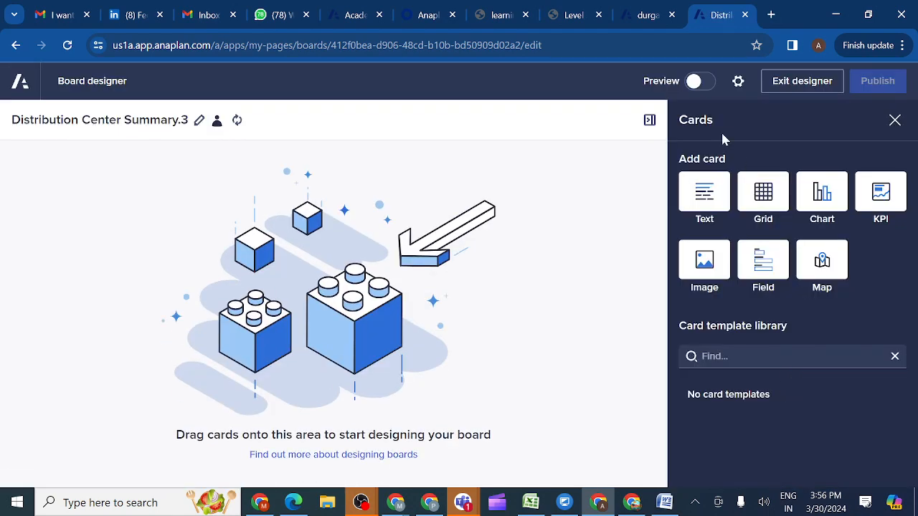
Examine the Distribution Center Summary UX prototype in the course activity for the grids, selectors and indicator the board needs
click(569, 15)
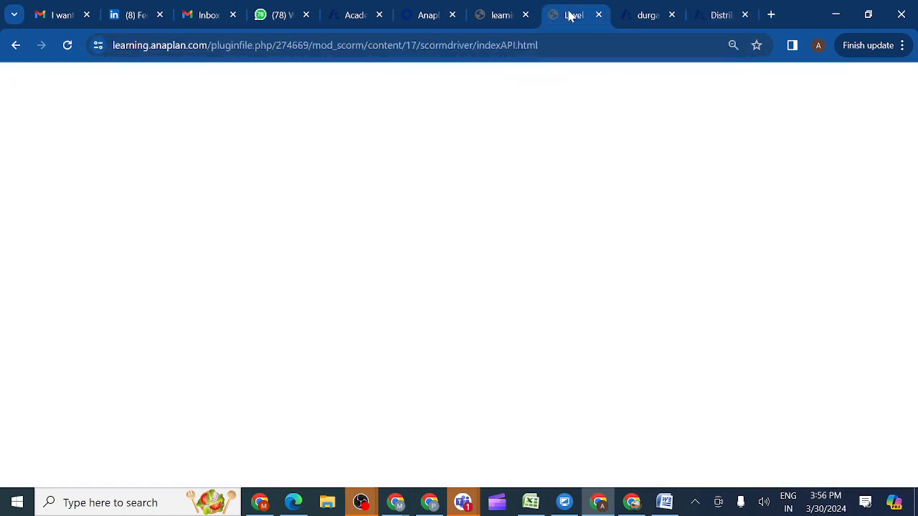
scroll(543, 287, up, 2)
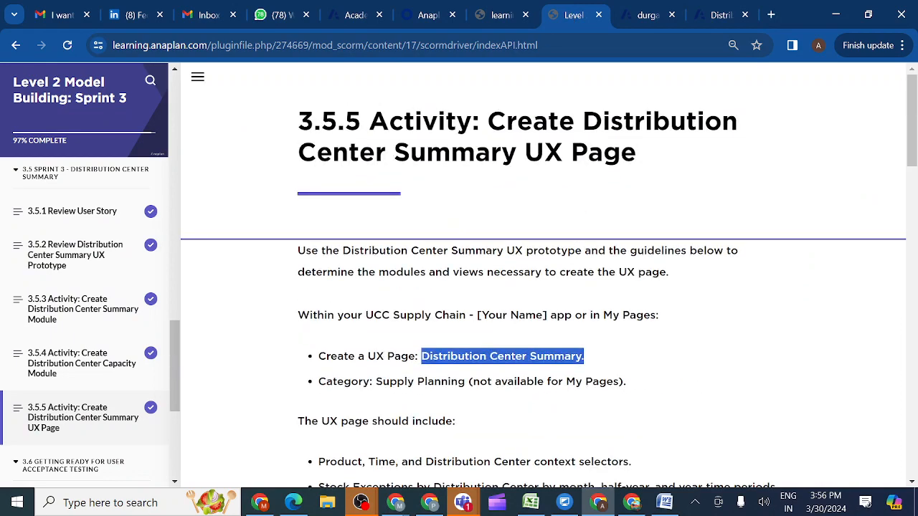
scroll(438, 201, down, 10)
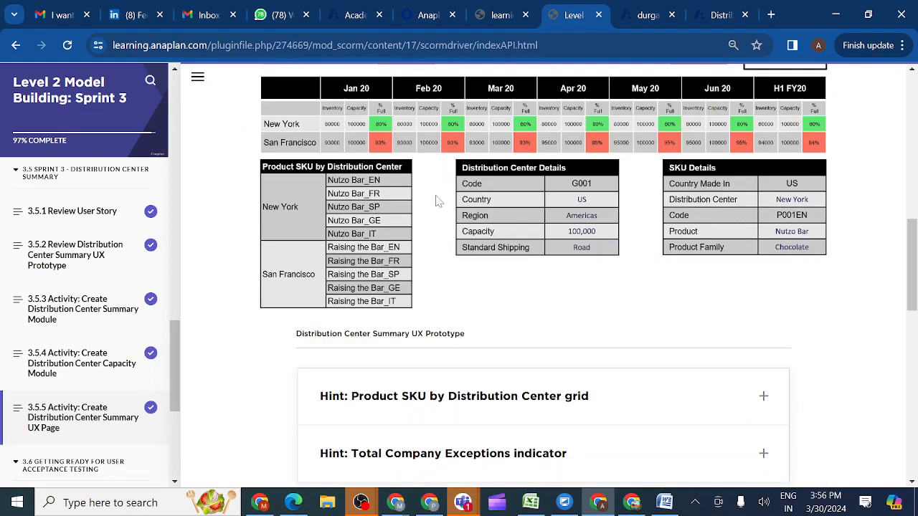
scroll(438, 202, up, 2)
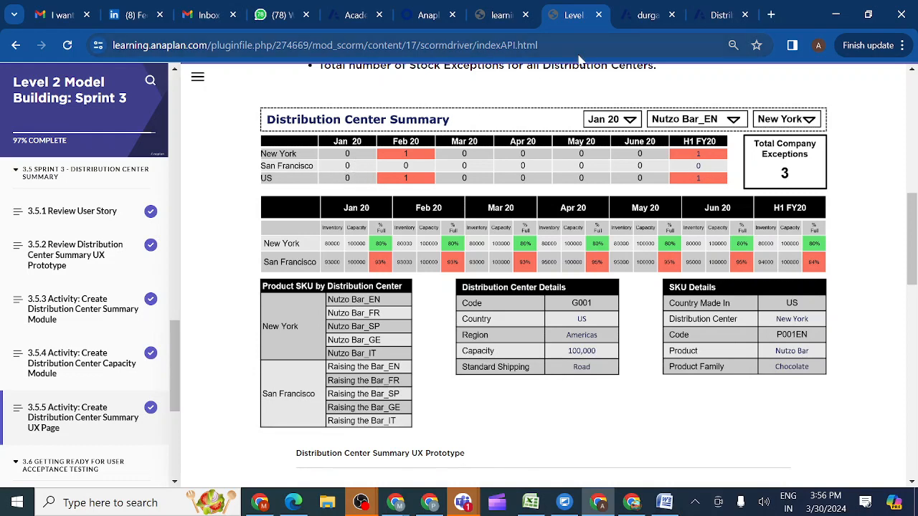
Add a grid card to the empty board and select the custom view INV03 Distribution Center Summary as its data source
click(712, 17)
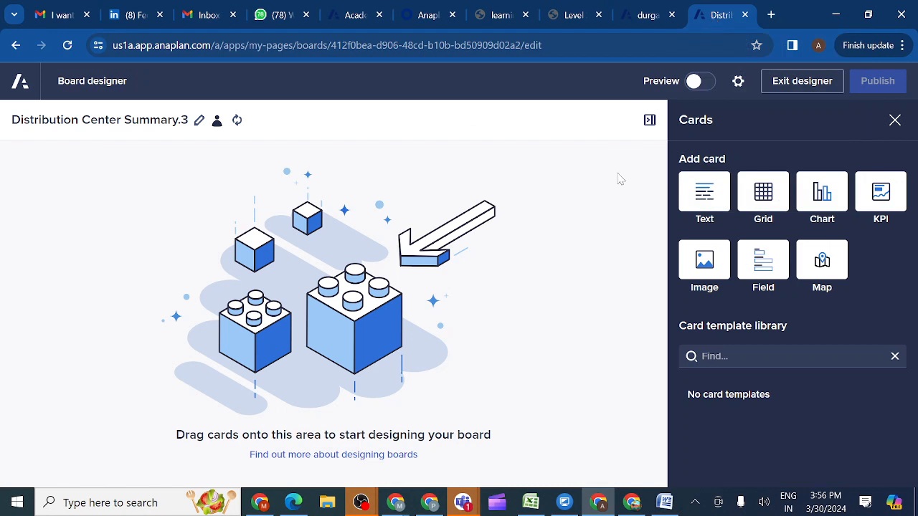
drag(762, 195, 352, 334)
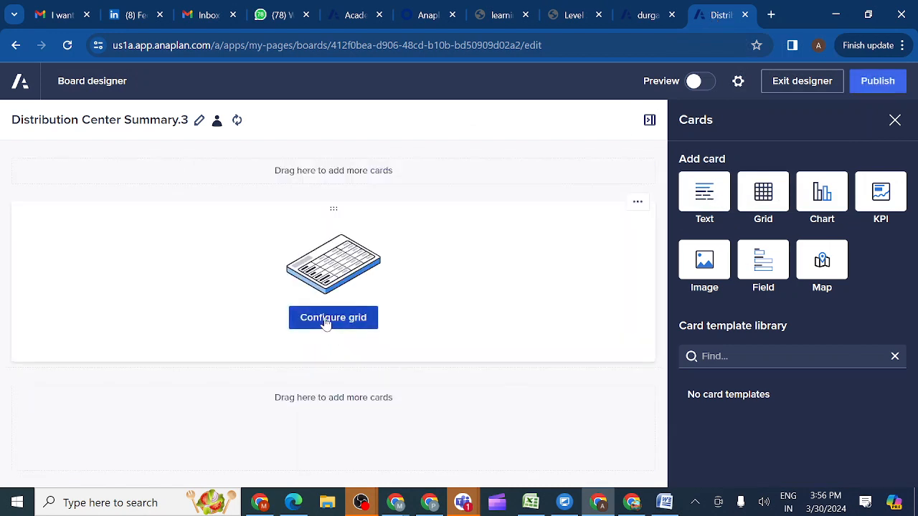
click(332, 317)
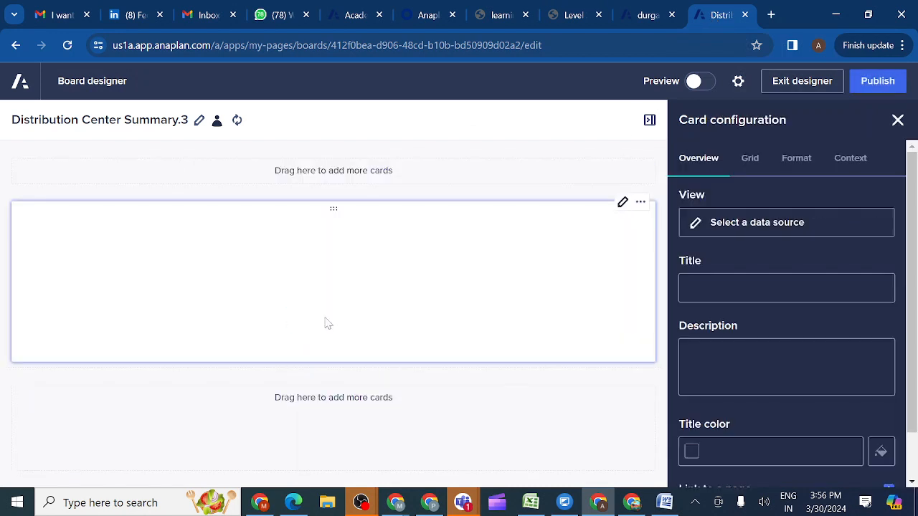
click(731, 225)
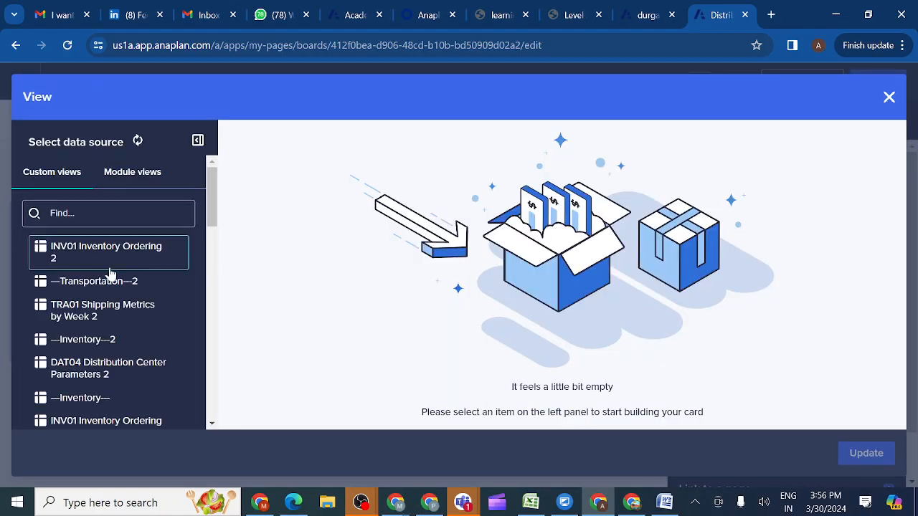
scroll(96, 313, down, 3)
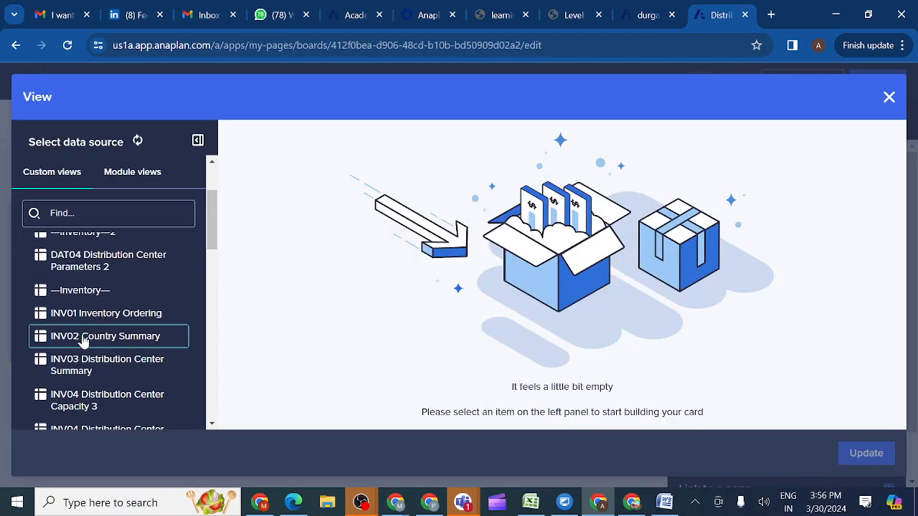
click(68, 367)
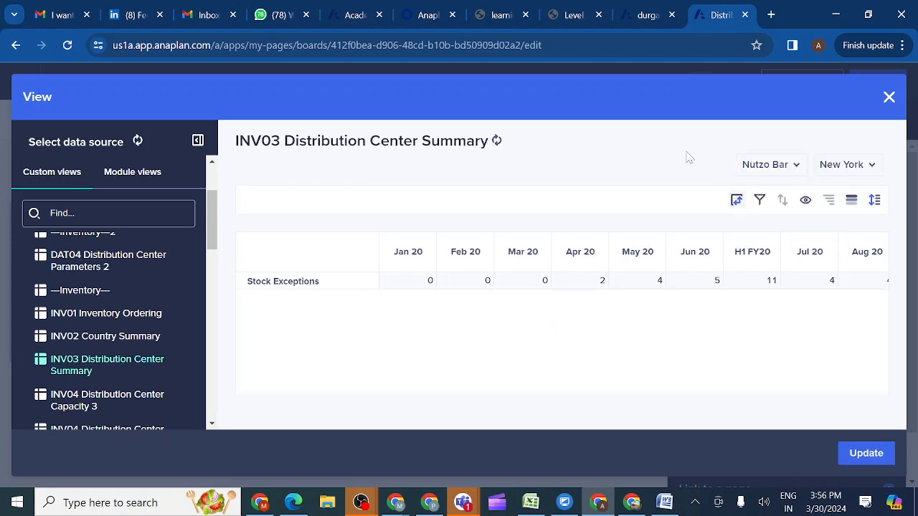
Pivot the view to match the prototype: distribution centers on rows, Time on columns, and P2 Products followed by Line Items as context selectors
click(574, 17)
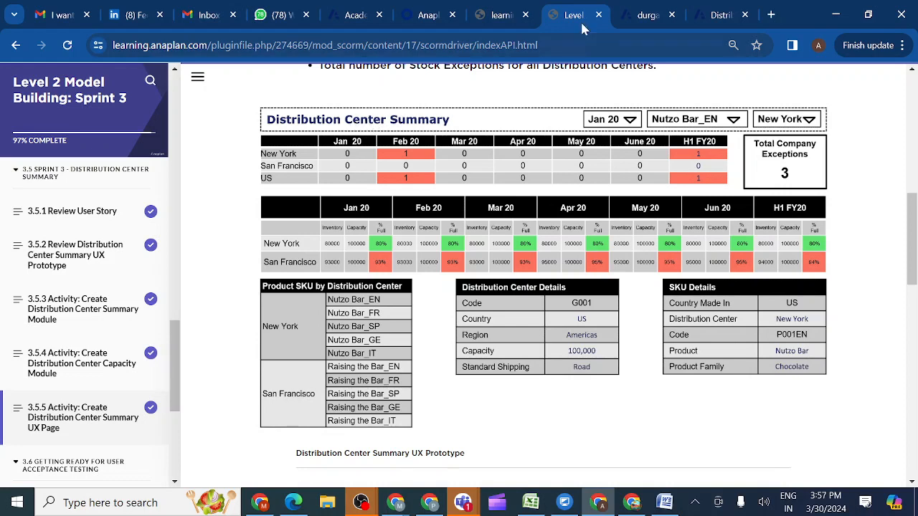
click(721, 15)
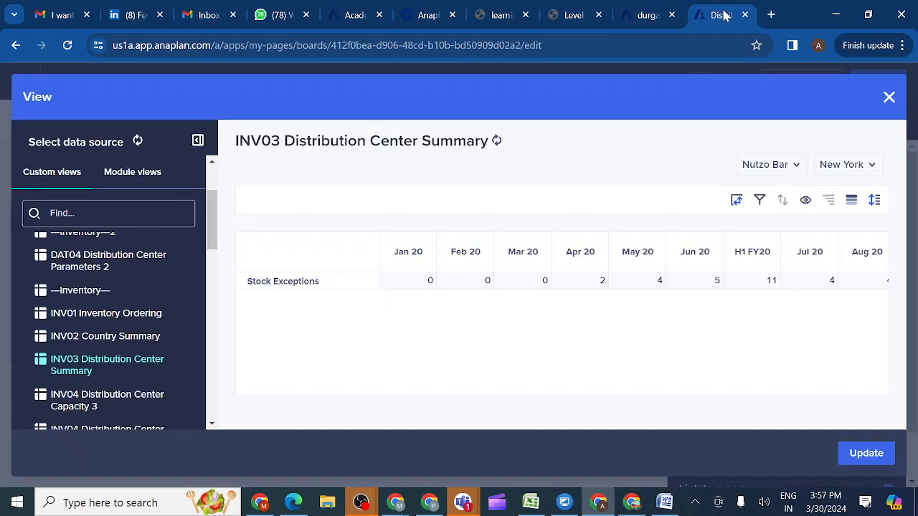
click(738, 200)
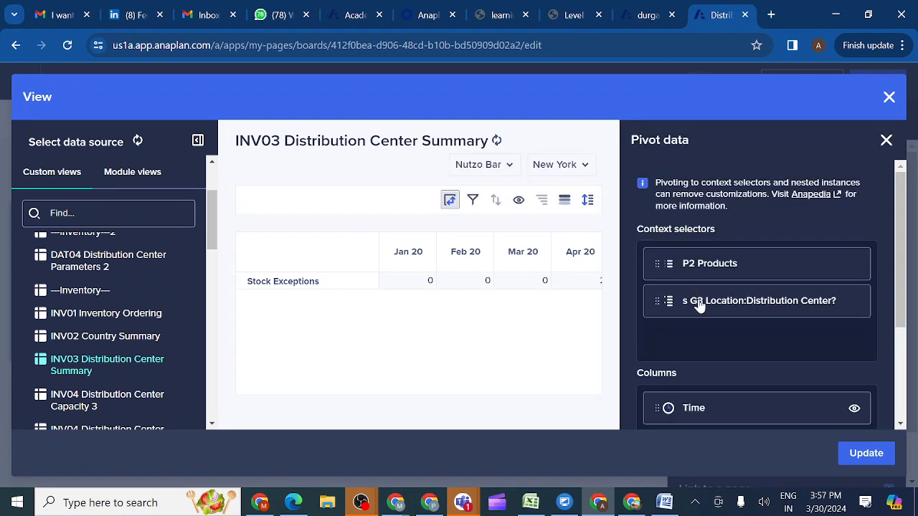
drag(699, 305, 697, 423)
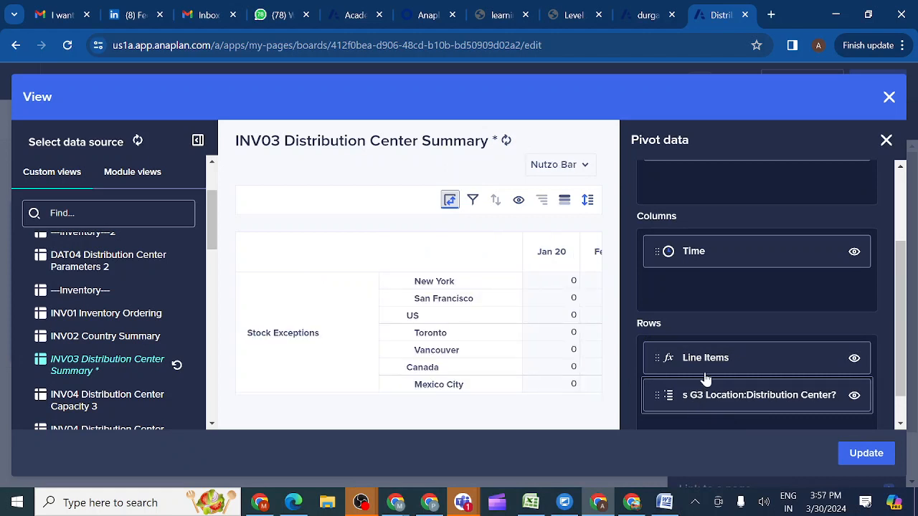
drag(699, 368, 702, 258)
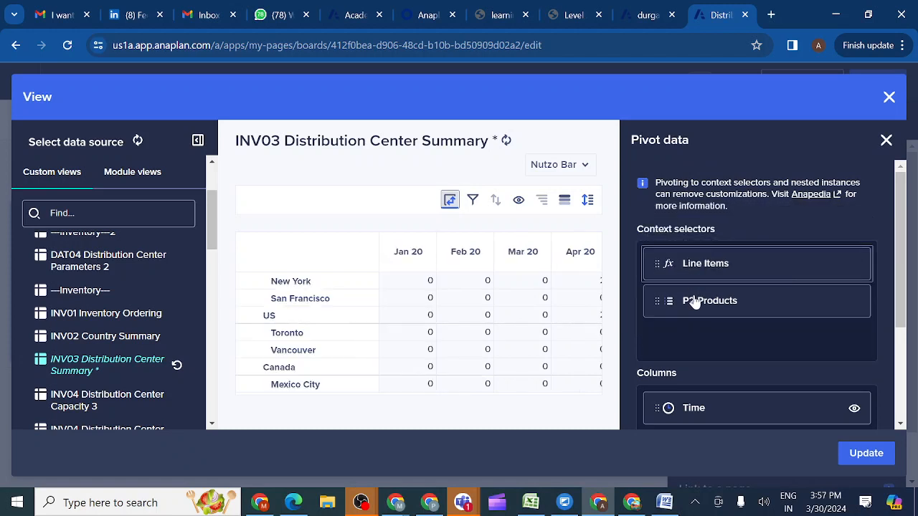
drag(694, 303, 702, 251)
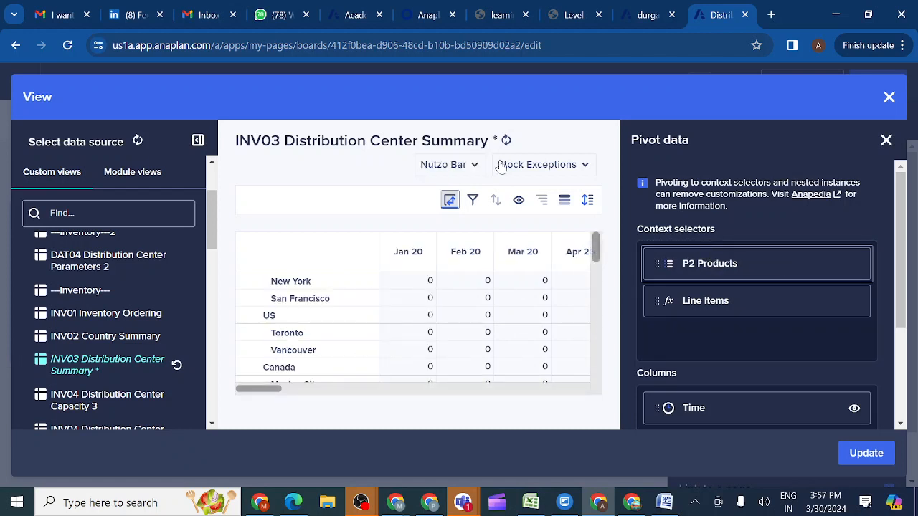
Check the pivoted INV03 view against the course prototype and apply it to the grid card
click(571, 16)
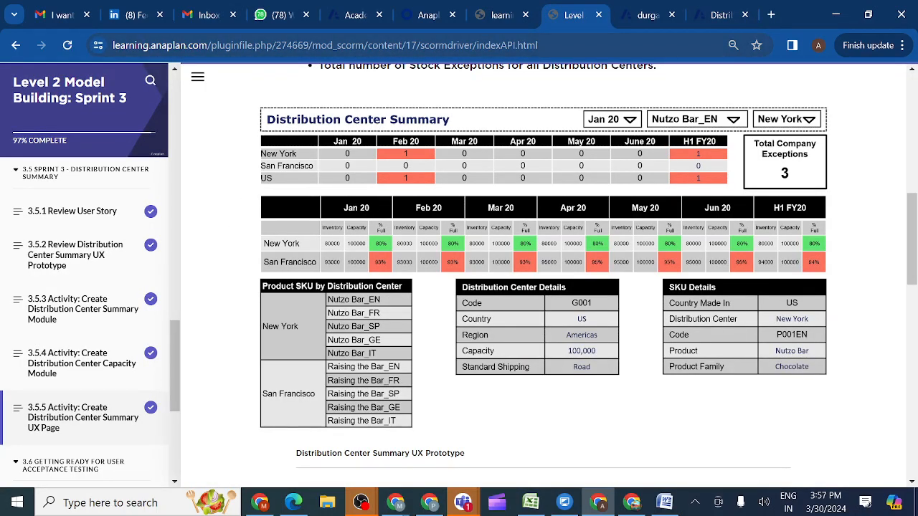
click(724, 15)
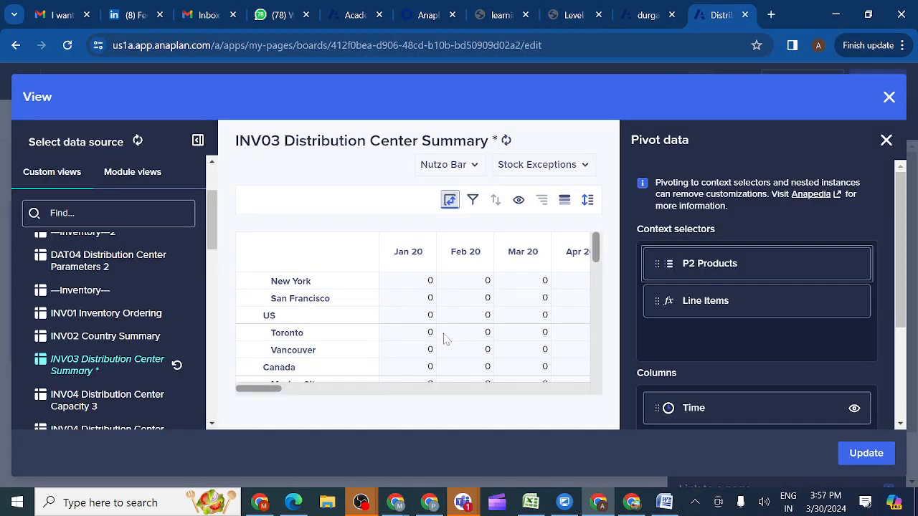
scroll(444, 339, right, 10)
scroll(444, 338, left, 10)
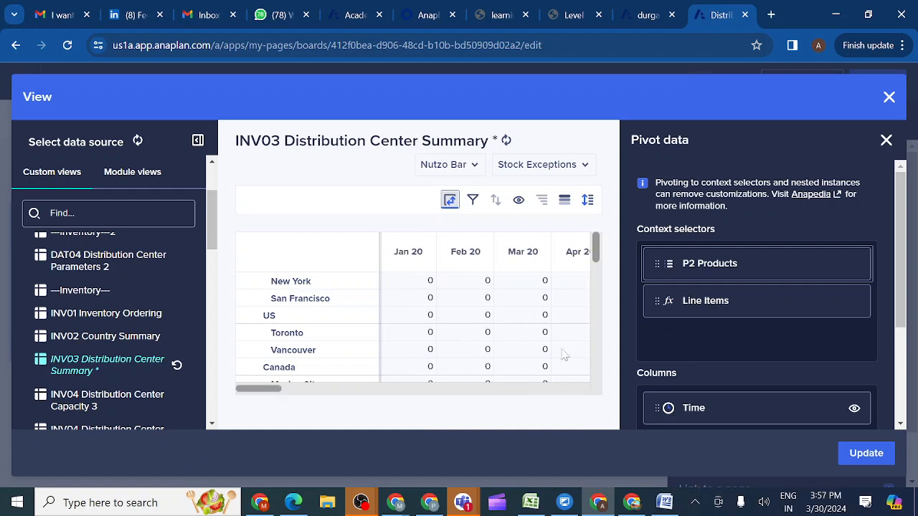
click(862, 459)
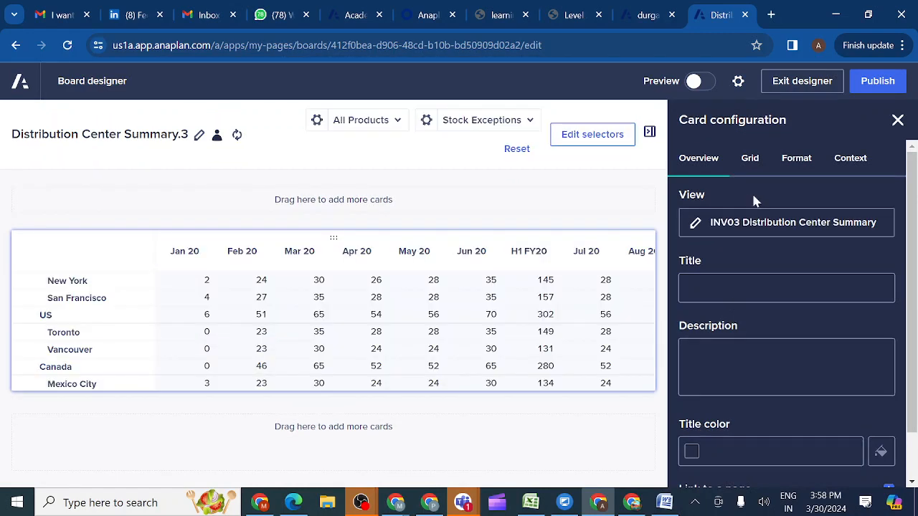
Allow entering and editing cell data in the grid, and set the Stock Exceptions selector's page display to Off
click(753, 166)
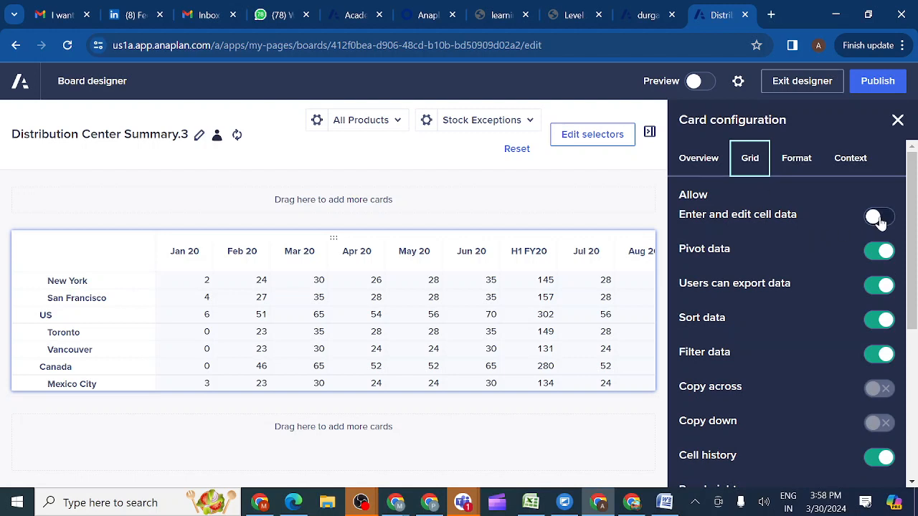
click(877, 220)
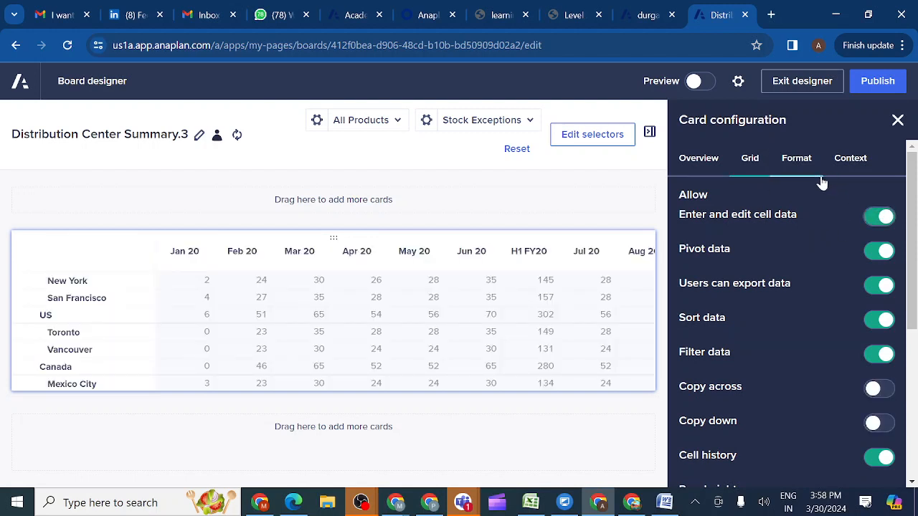
click(859, 165)
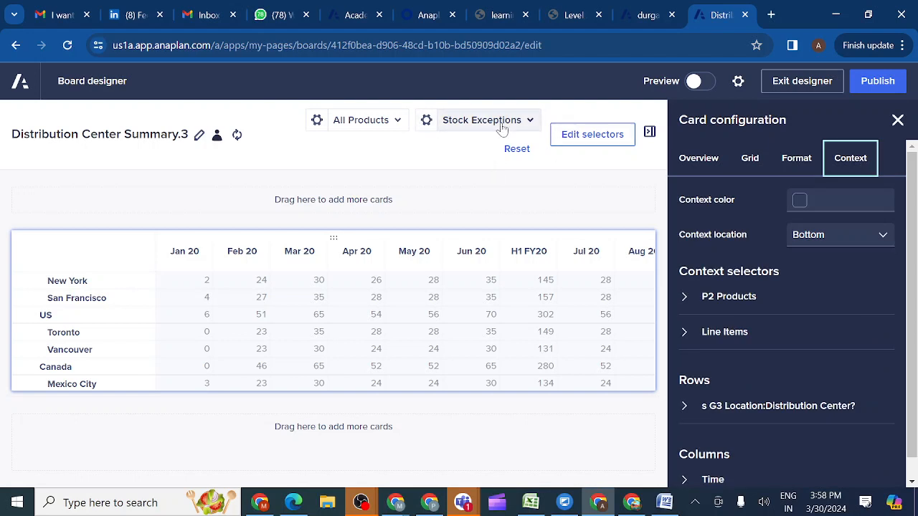
click(427, 120)
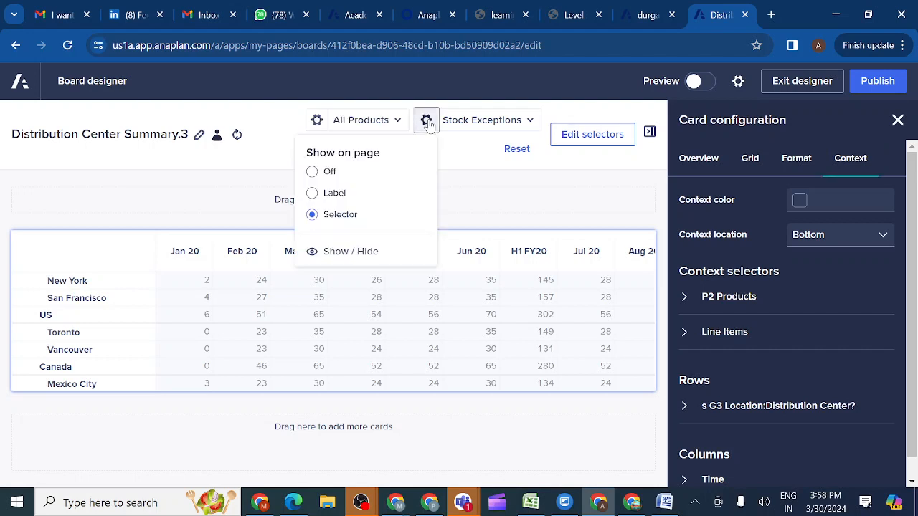
click(314, 174)
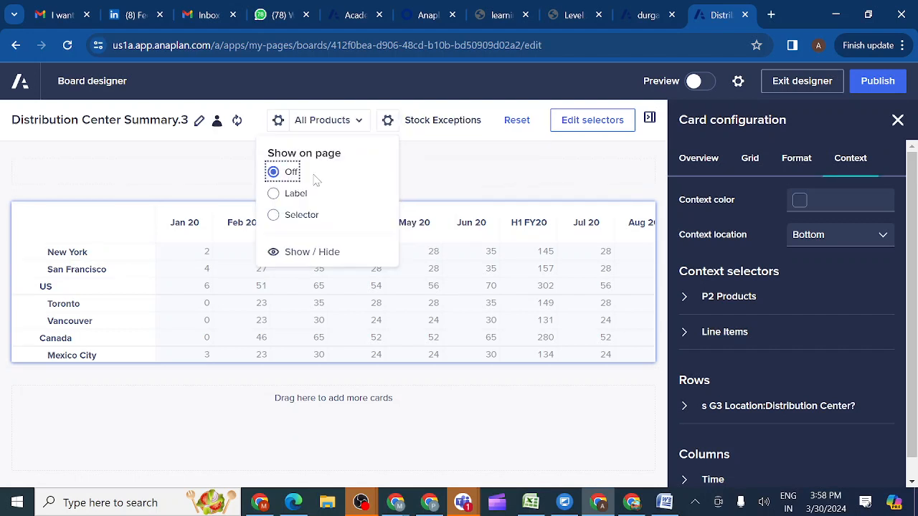
click(466, 159)
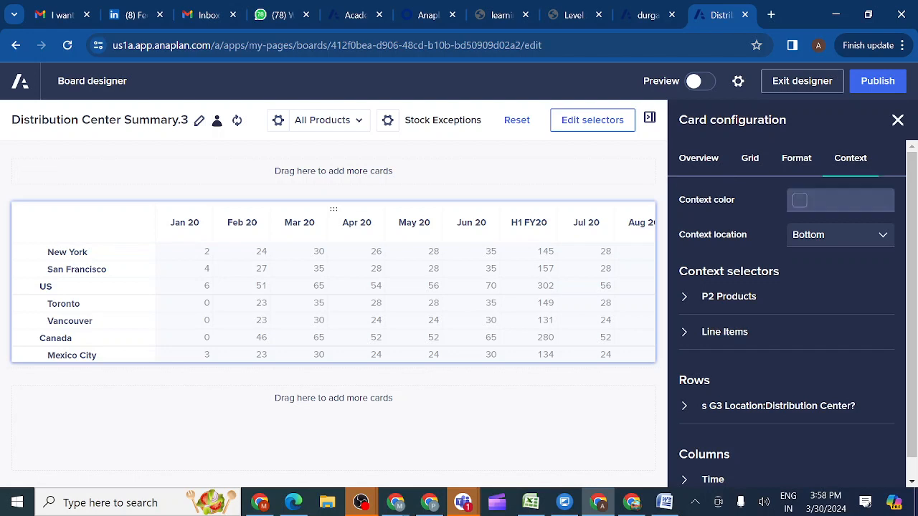
Enable the hierarchy filter for the grid's Time columns and its s G3 Location:Distribution Center? rows
scroll(802, 306, down, 1)
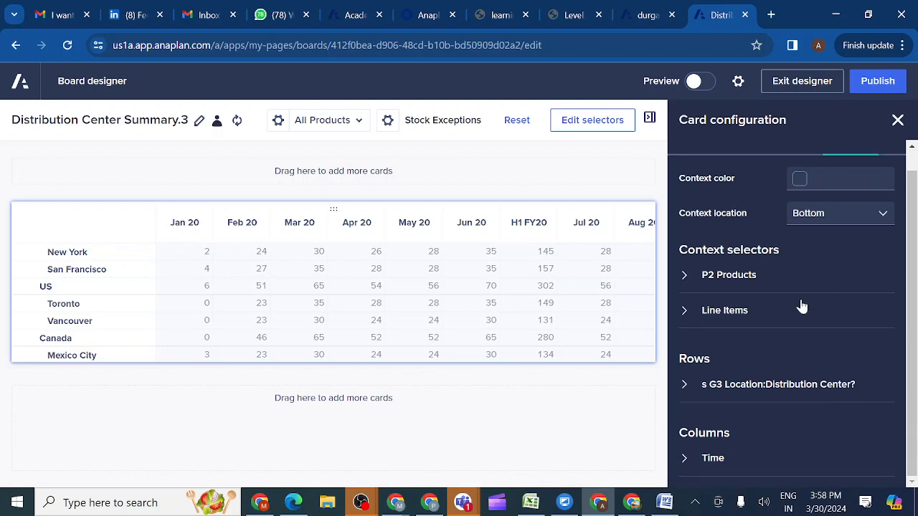
click(684, 460)
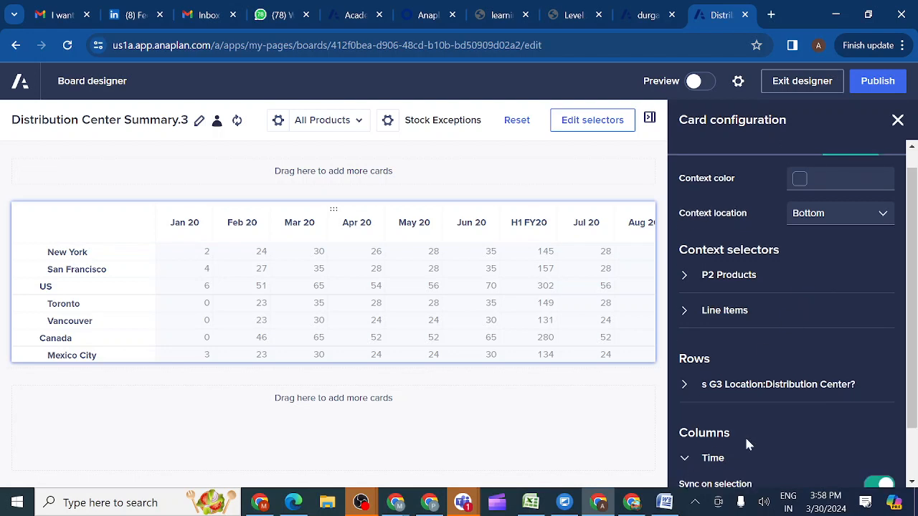
scroll(746, 445, down, 1)
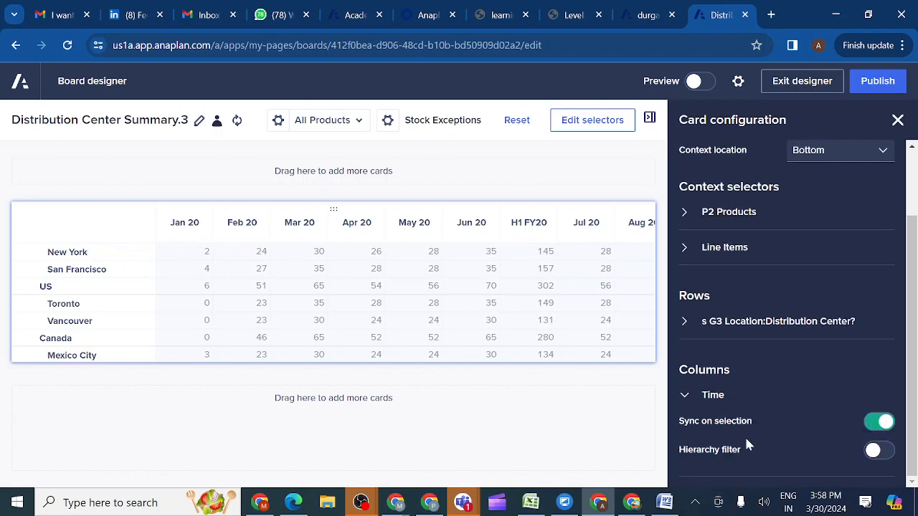
click(879, 451)
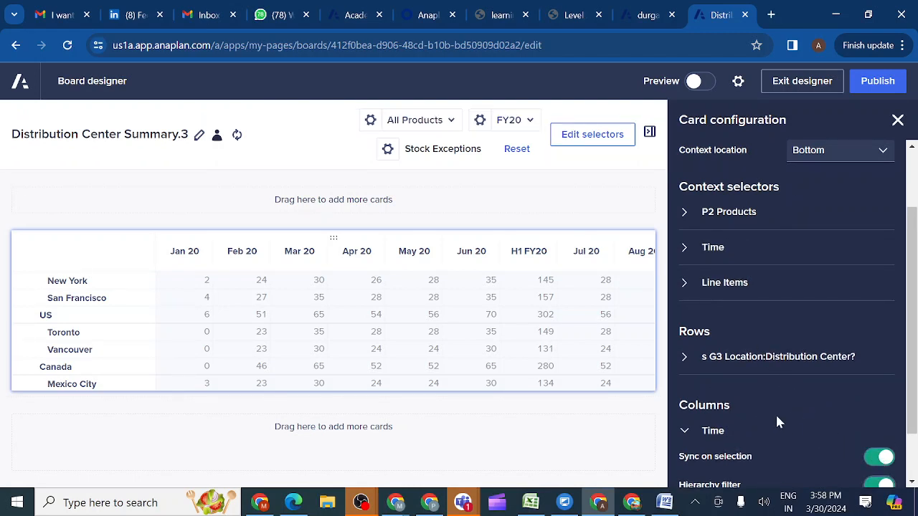
click(684, 360)
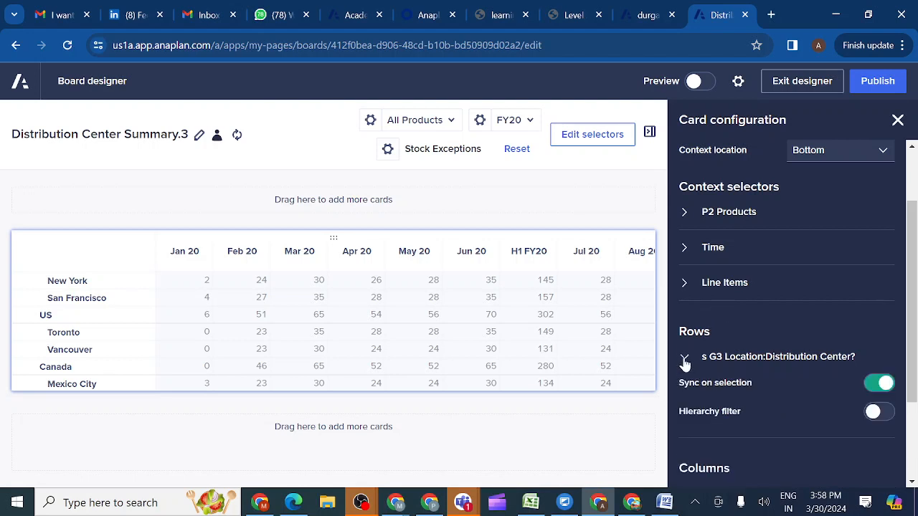
click(876, 413)
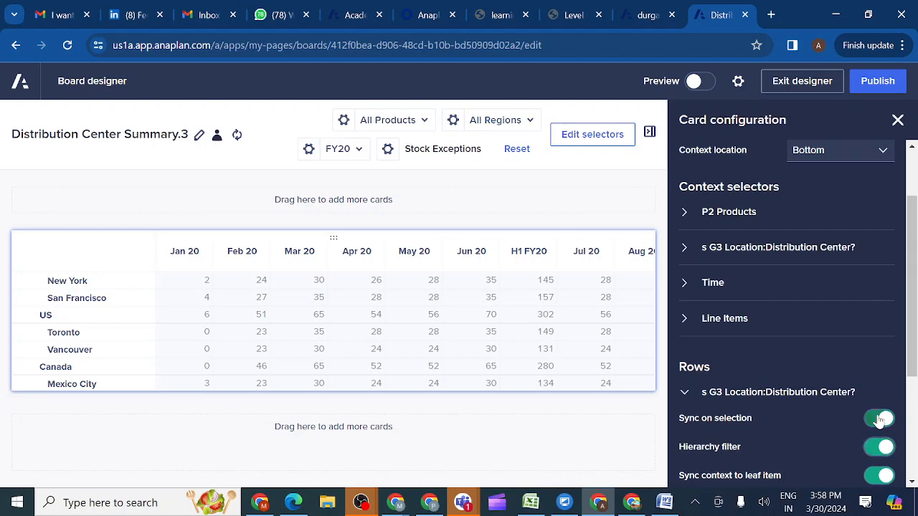
scroll(750, 333, down, 2)
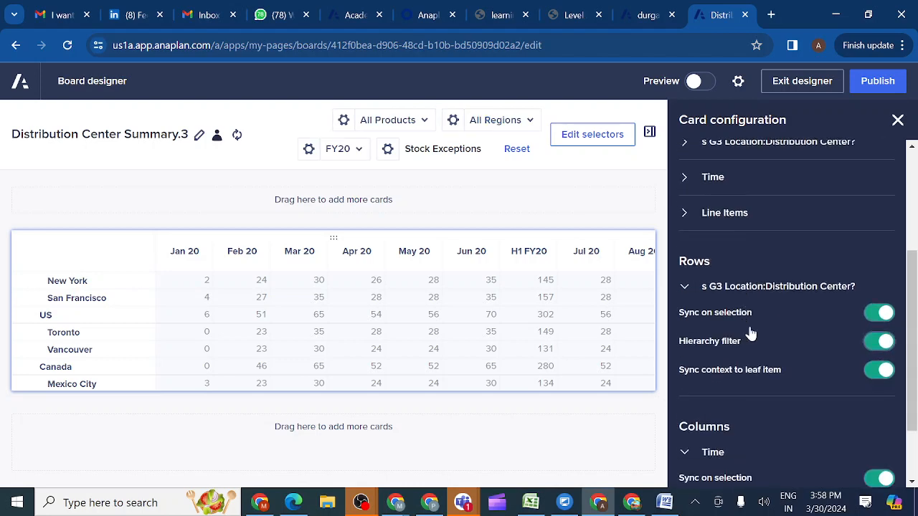
scroll(750, 334, up, 3)
Publish the board and review the grid across all its time periods on the live page
click(874, 84)
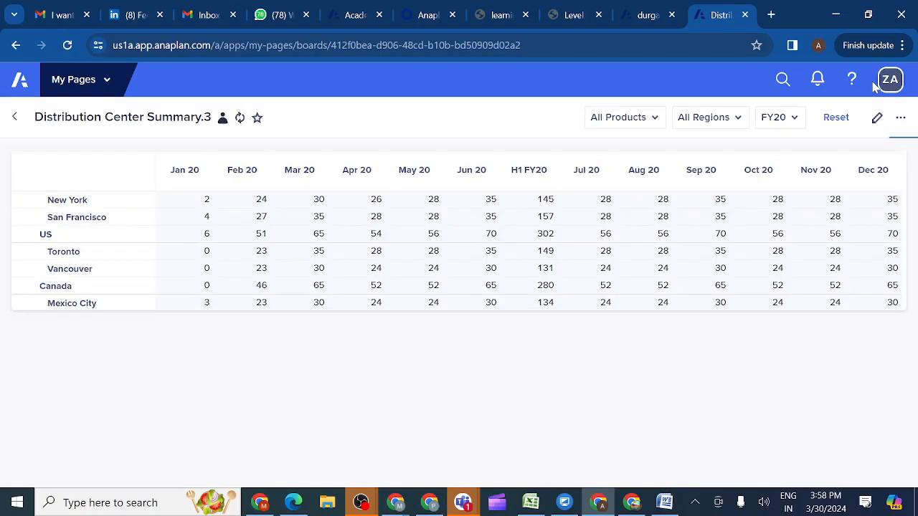
scroll(606, 249, right, 3)
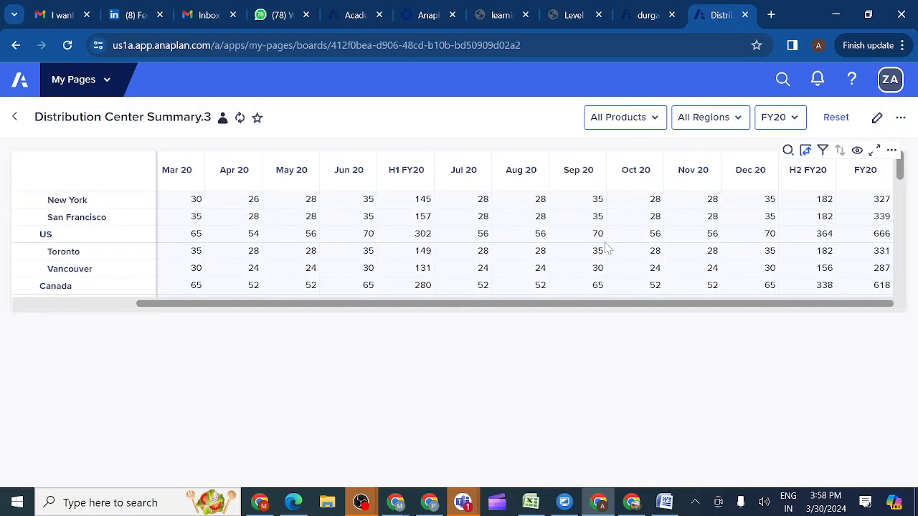
scroll(606, 249, left, 3)
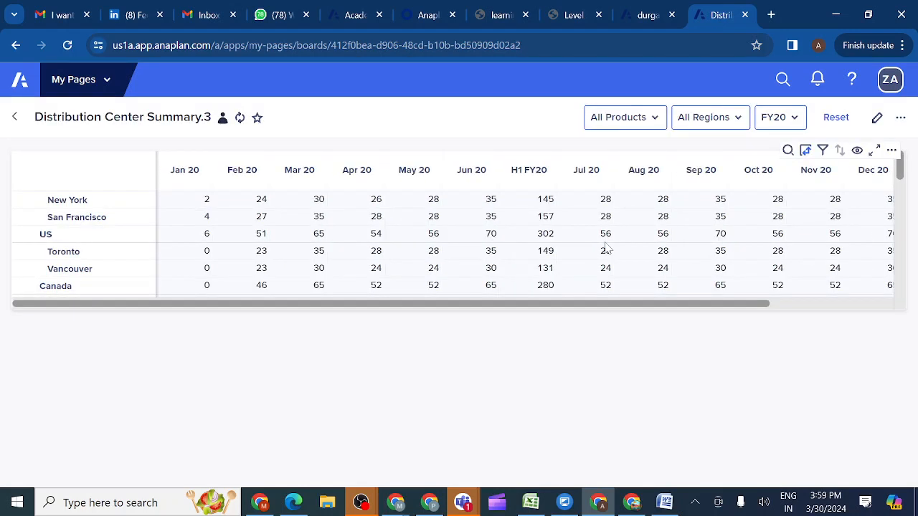
Compare the published page with the course prototype and reopen the board in the designer
click(574, 16)
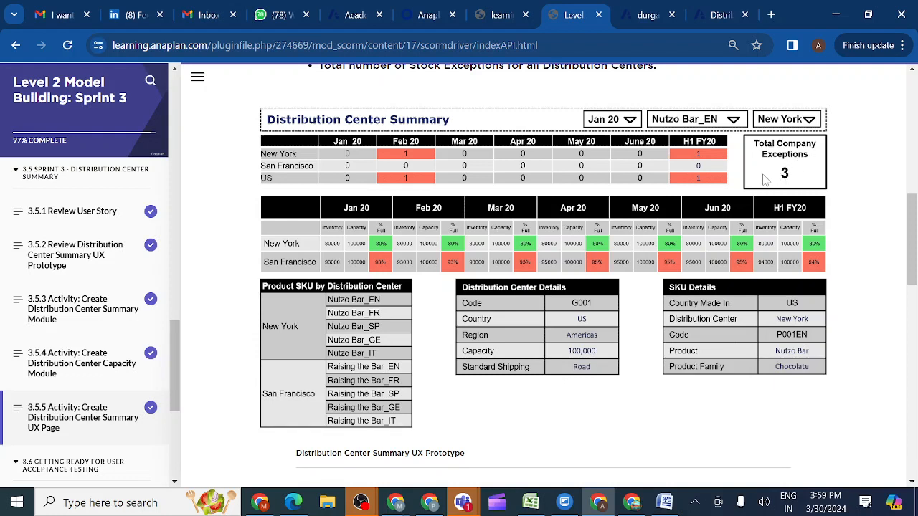
click(717, 16)
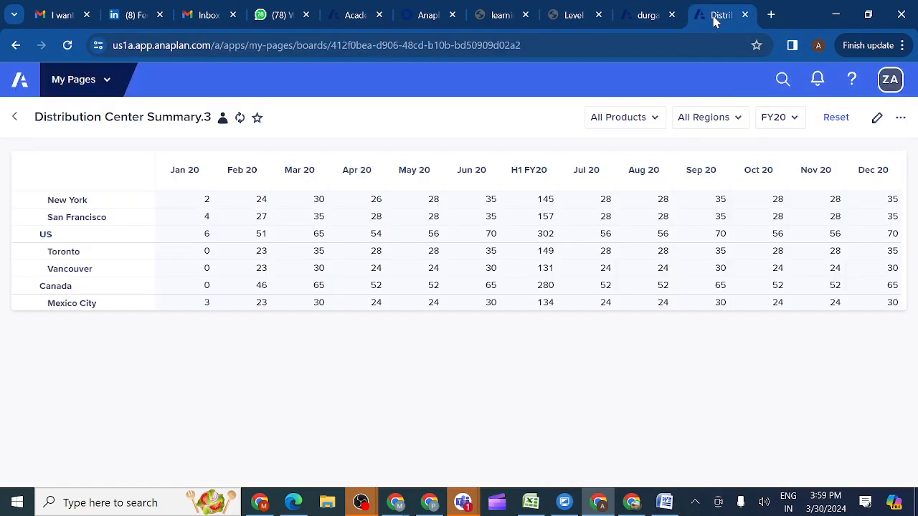
click(876, 119)
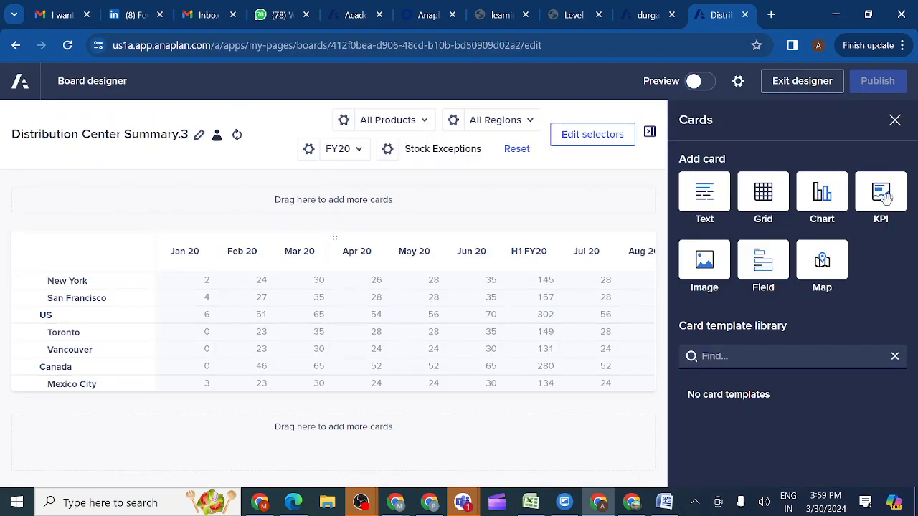
Add a KPI card beside the grid, narrow it, and source it from the INV03 Distribution Center Summary module's Stock Exceptions line item
drag(886, 198, 629, 327)
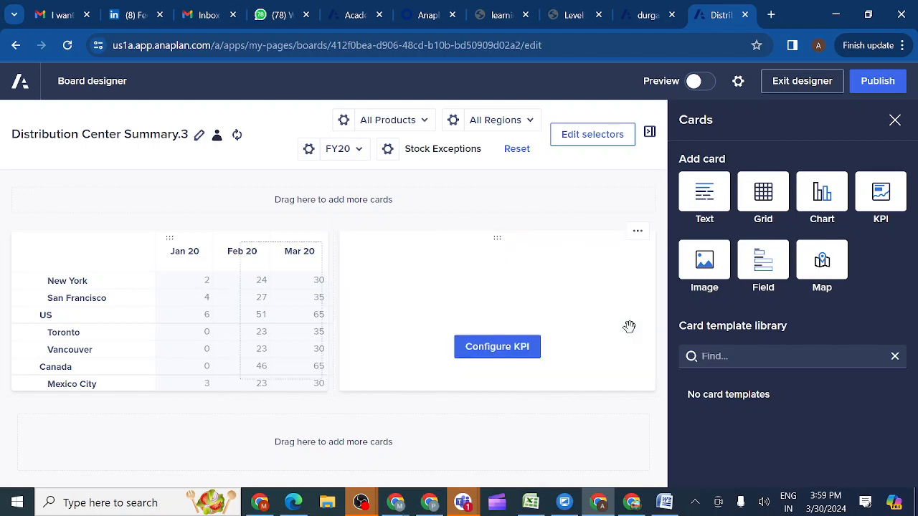
drag(332, 302, 435, 298)
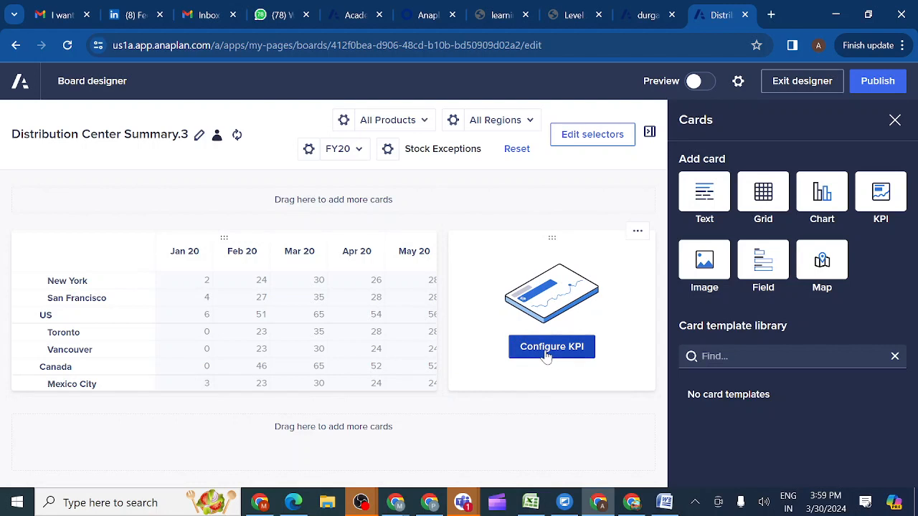
click(548, 347)
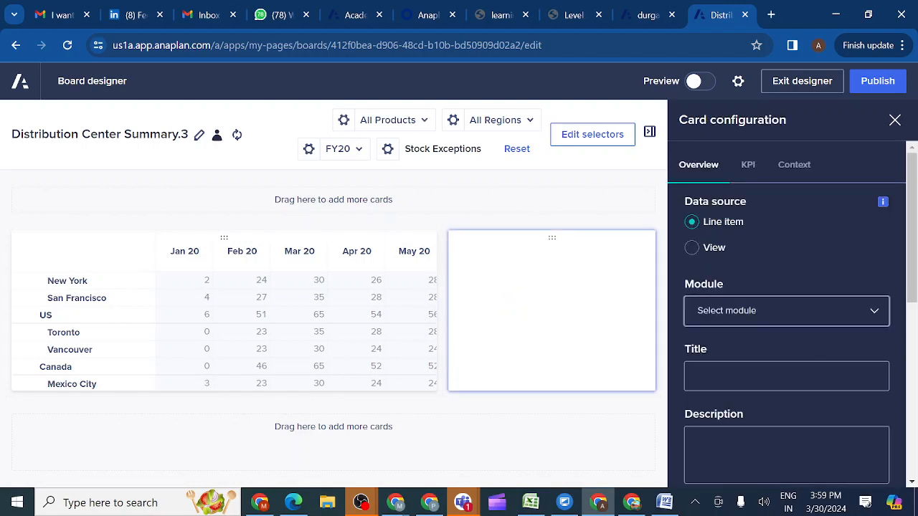
click(787, 310)
scroll(783, 431, down, 3)
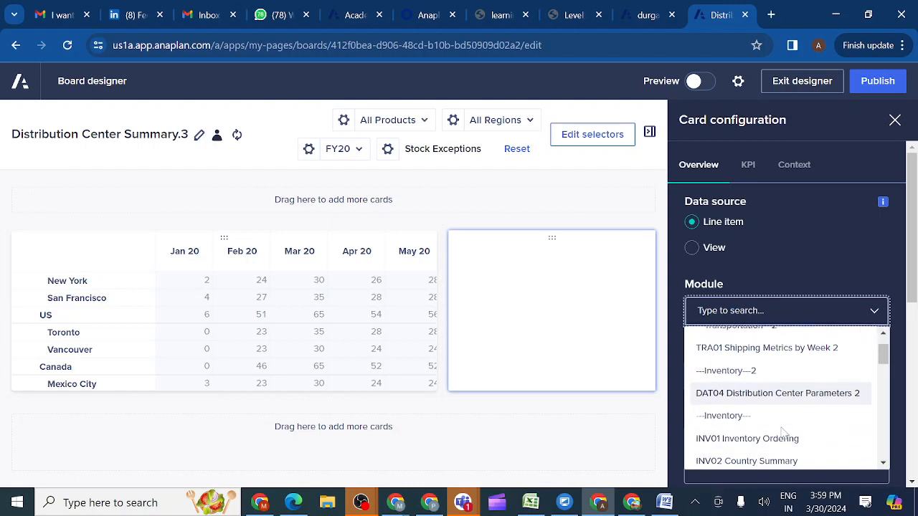
scroll(783, 431, down, 2)
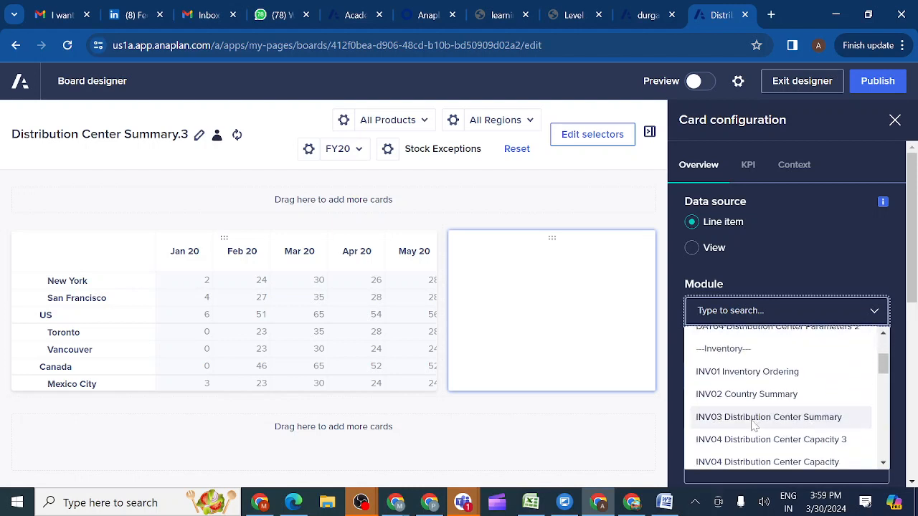
click(751, 418)
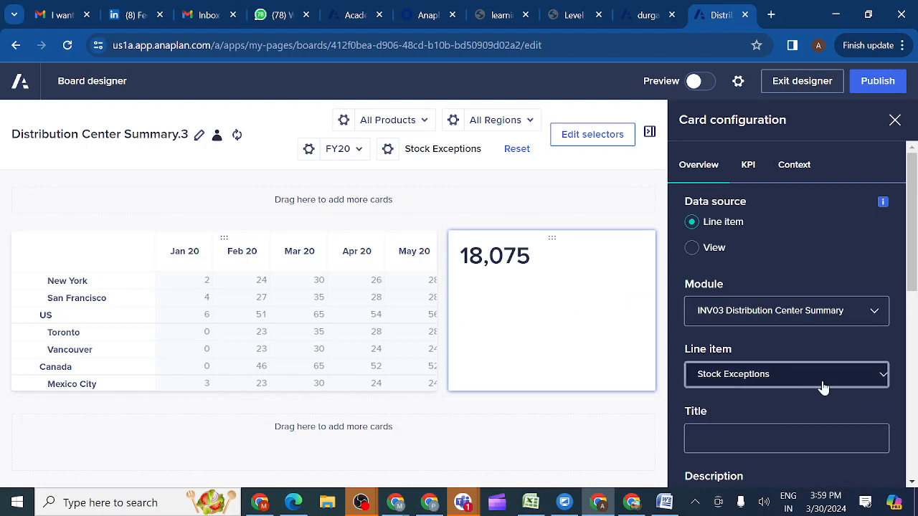
Title the KPI card "Total Exeptions", review its KPI and context settings, and publish the board
scroll(799, 385, down, 3)
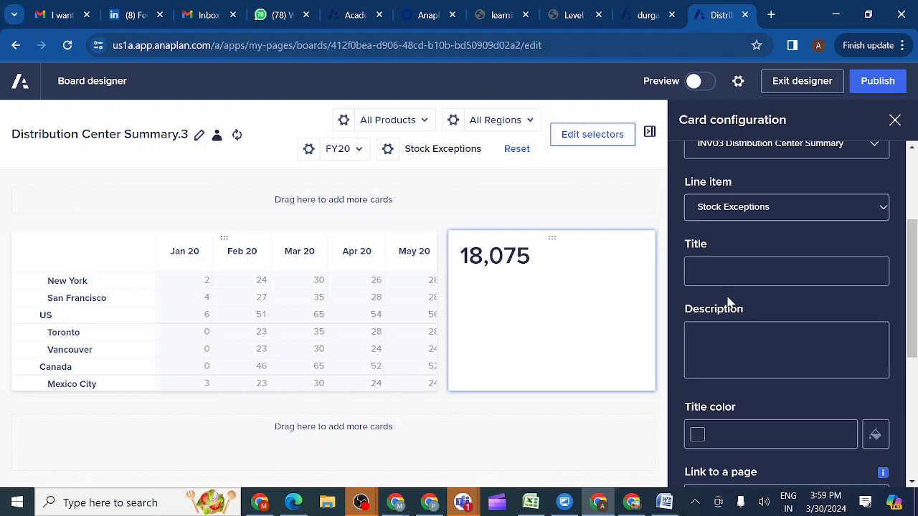
click(731, 273)
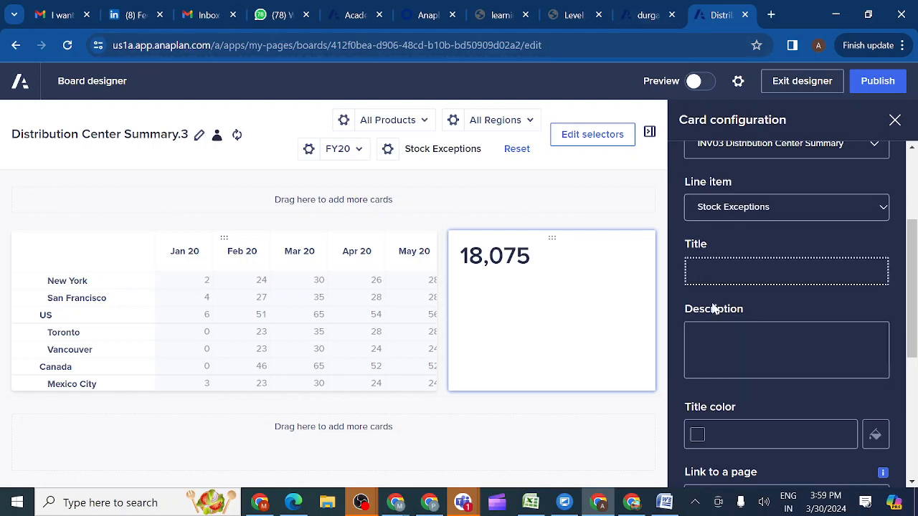
text(Total Exeptions)
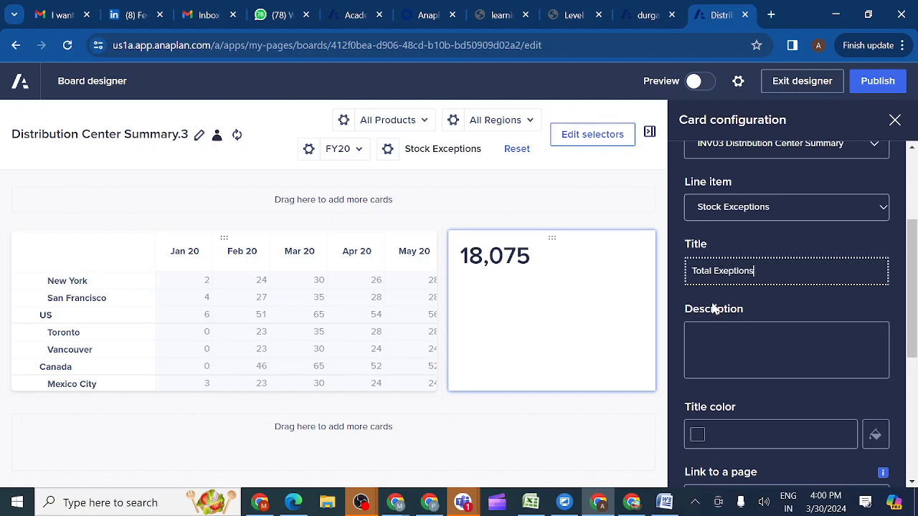
scroll(756, 413, down, 4)
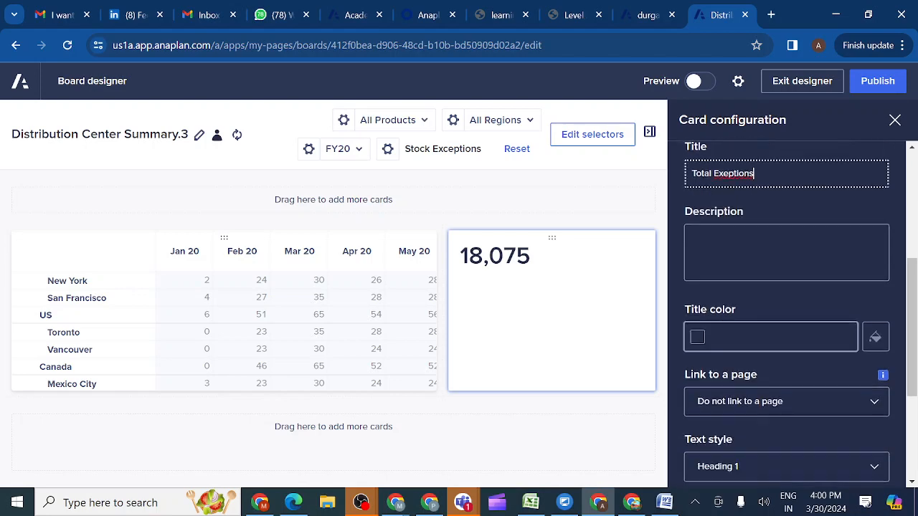
scroll(765, 439, up, 5)
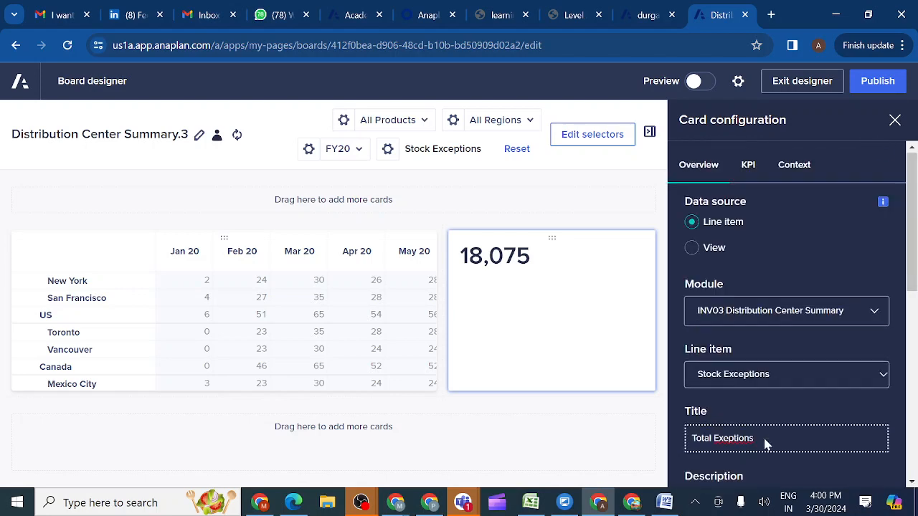
click(751, 175)
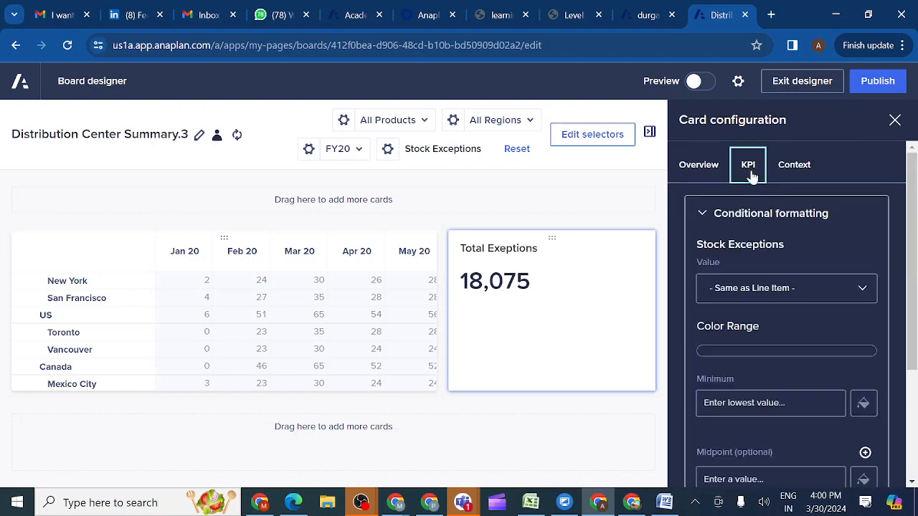
click(805, 176)
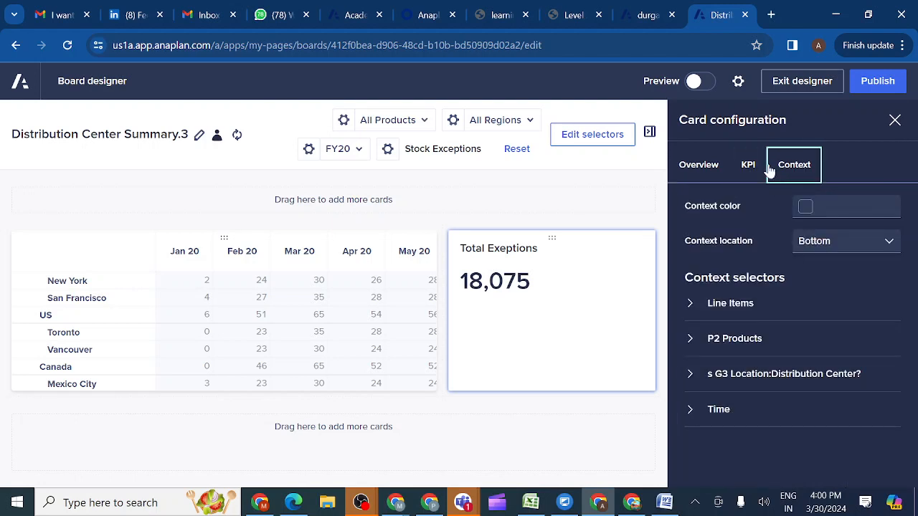
click(873, 86)
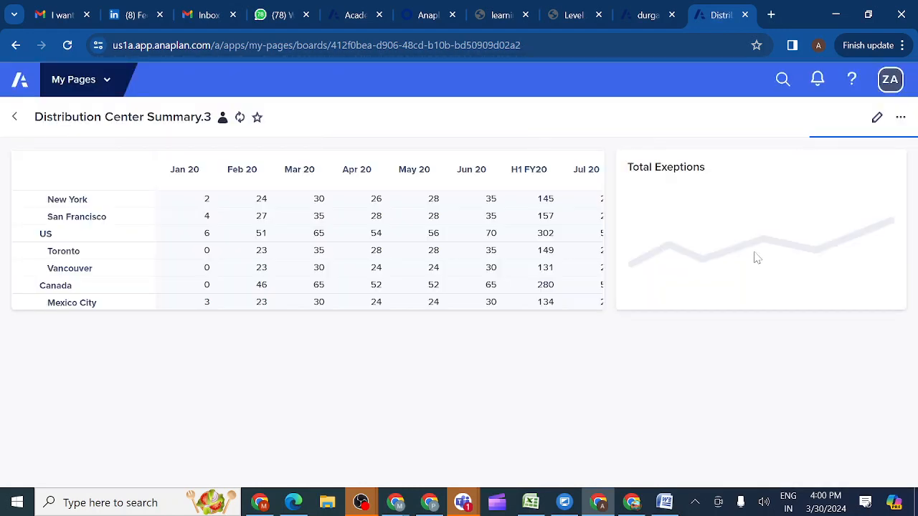
Reopen the board in the designer, narrow the KPI card further in favour of the grid, and make their row slightly taller
click(876, 119)
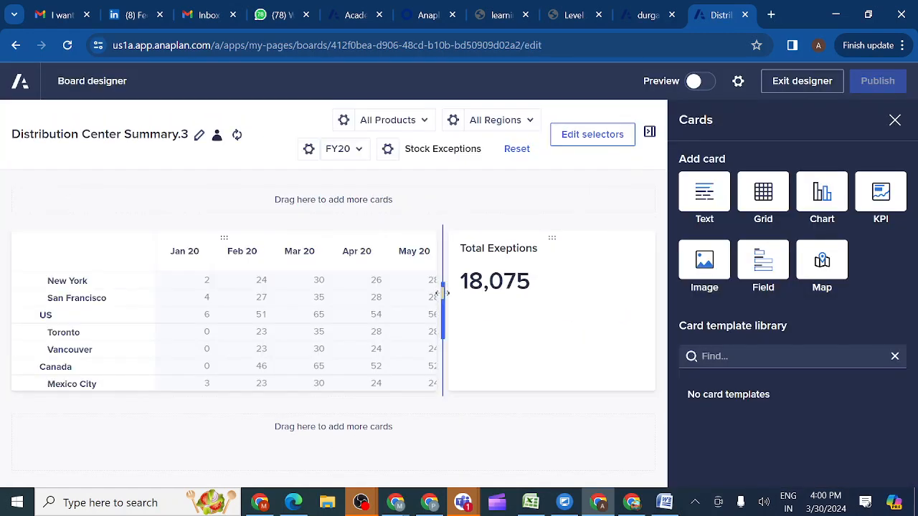
drag(443, 294, 547, 304)
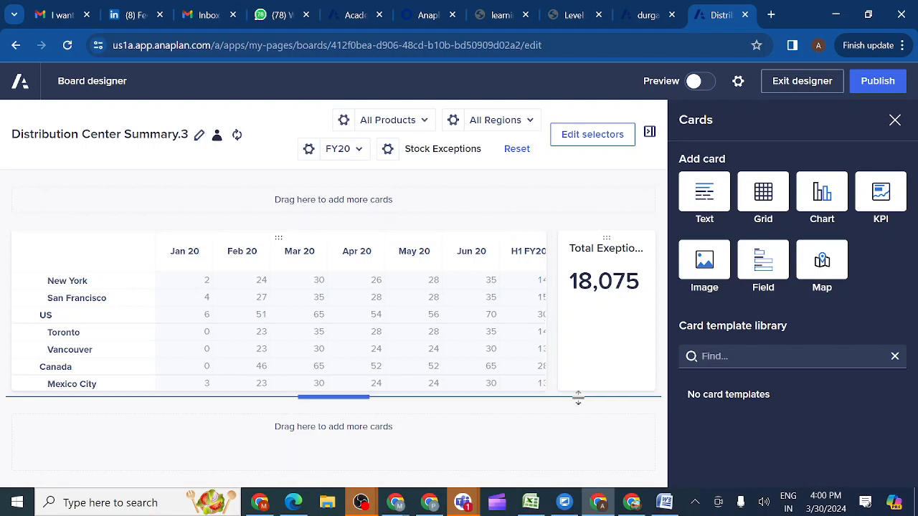
drag(575, 398, 584, 424)
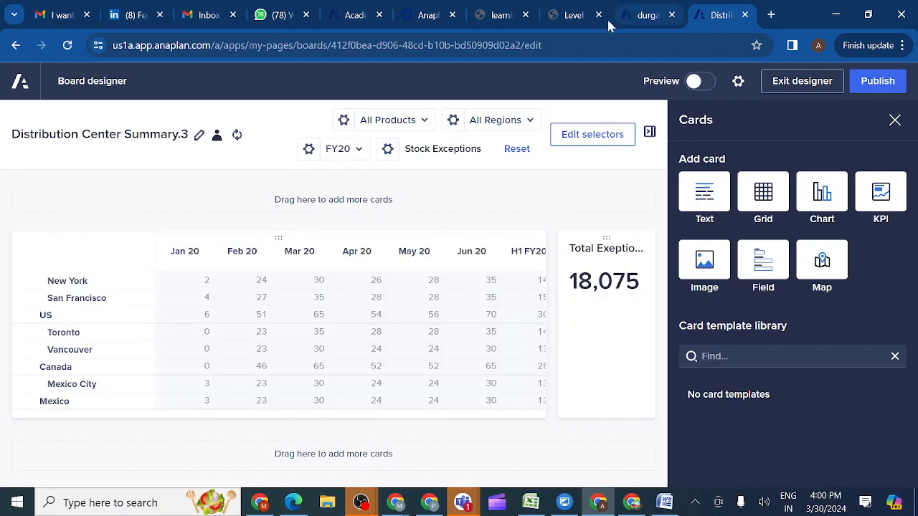
Compare the prototype's capacity grid with the line items of the INV04 Distribution Center Capacity 3 module in the model
click(567, 15)
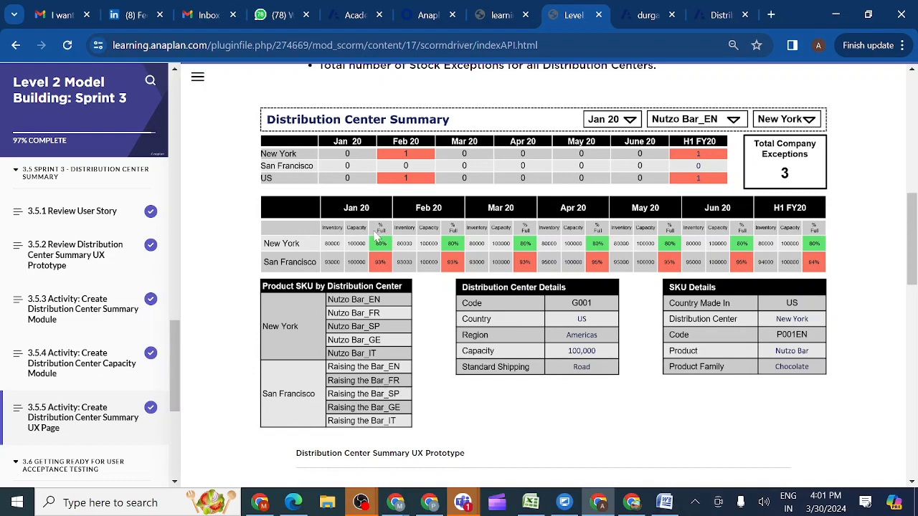
click(648, 14)
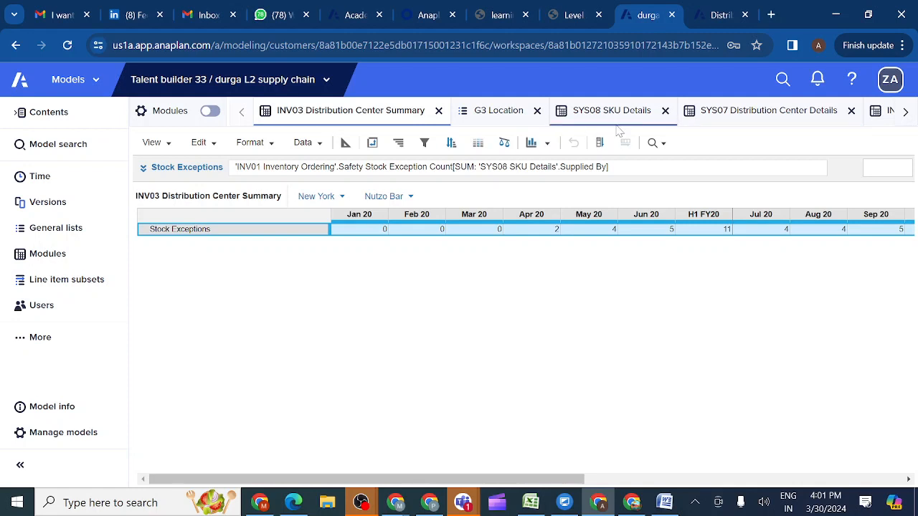
click(851, 112)
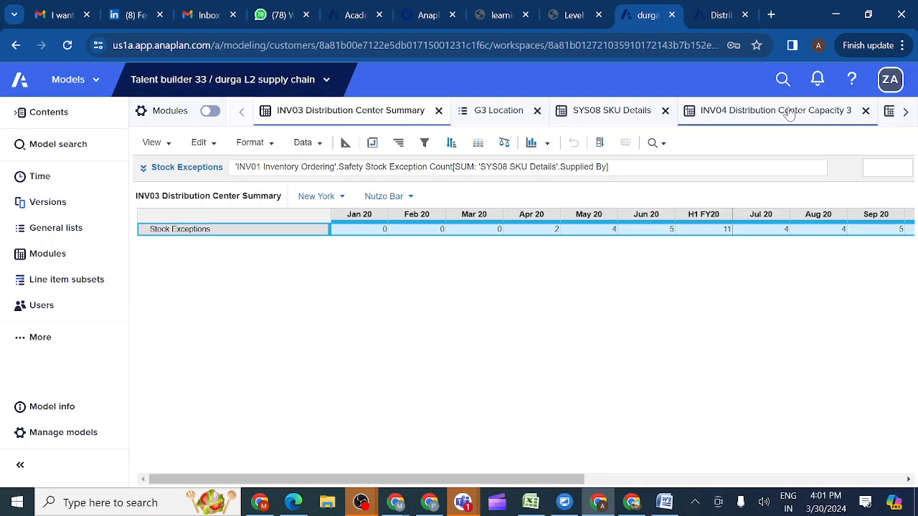
click(788, 113)
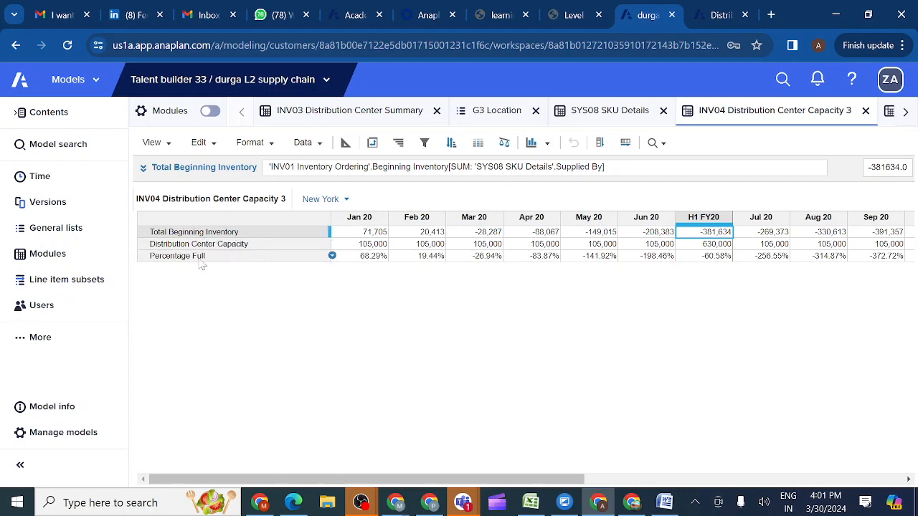
click(714, 15)
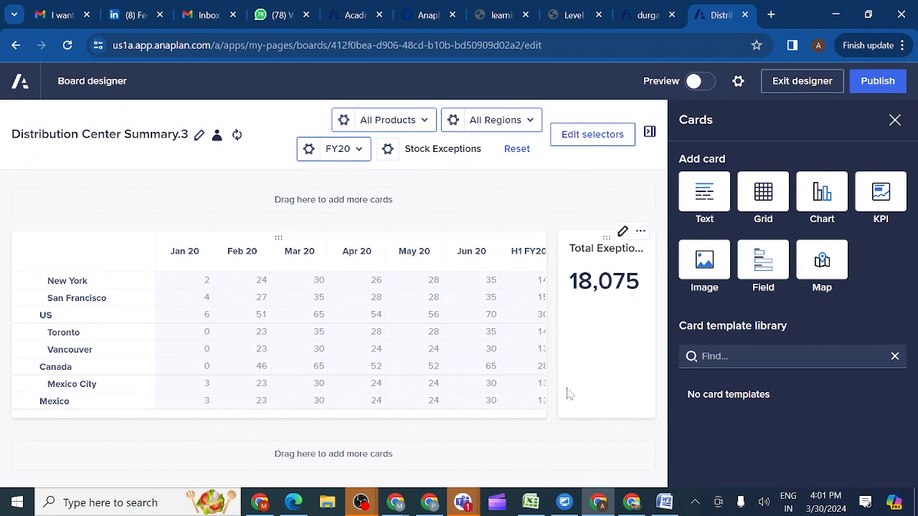
Add a second grid card below the existing cards and select INV04 Distribution Center Capacity 3 as its data source
drag(761, 197, 433, 457)
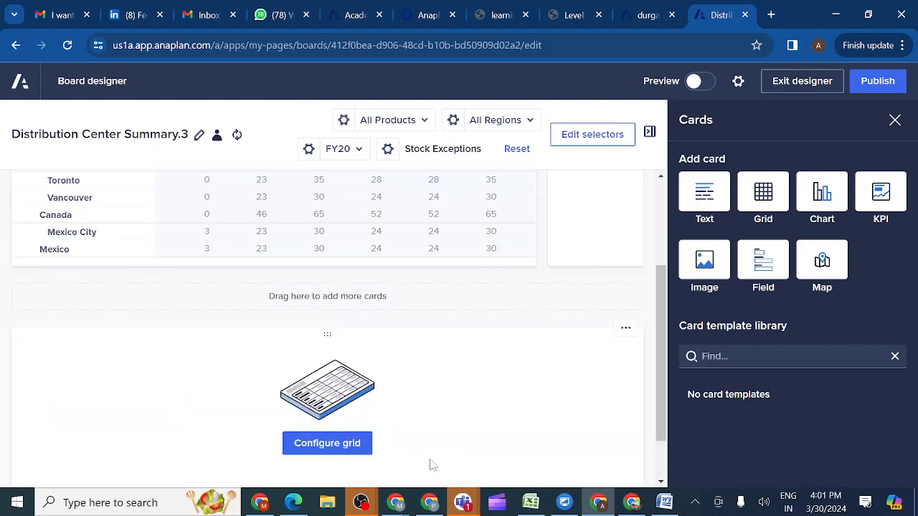
click(324, 444)
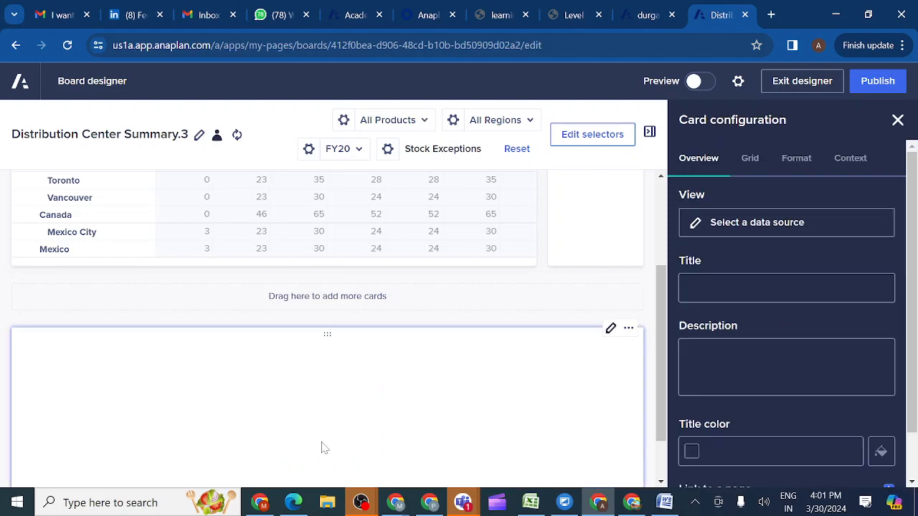
scroll(373, 418, down, 1)
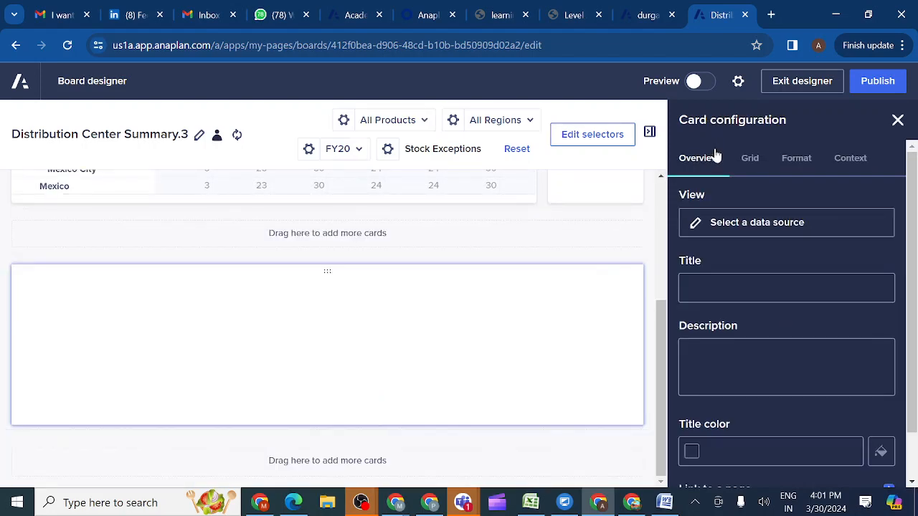
click(715, 225)
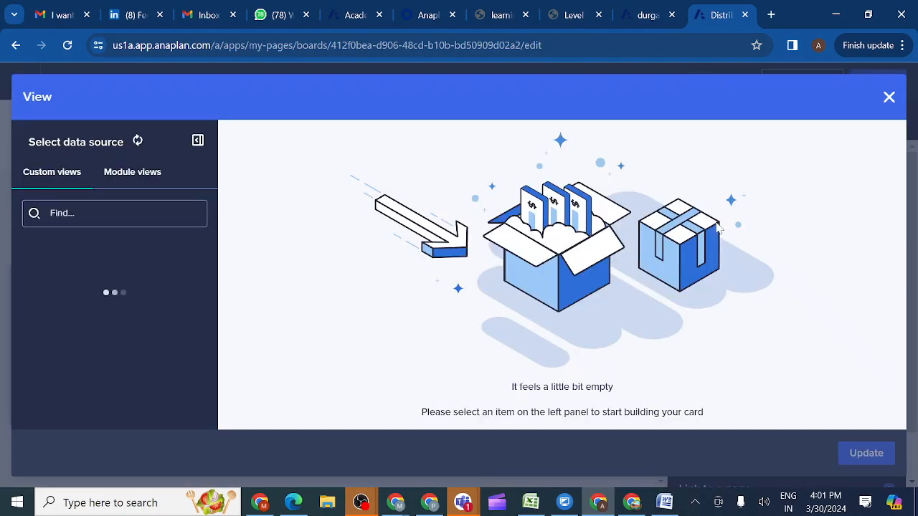
scroll(83, 349, down, 2)
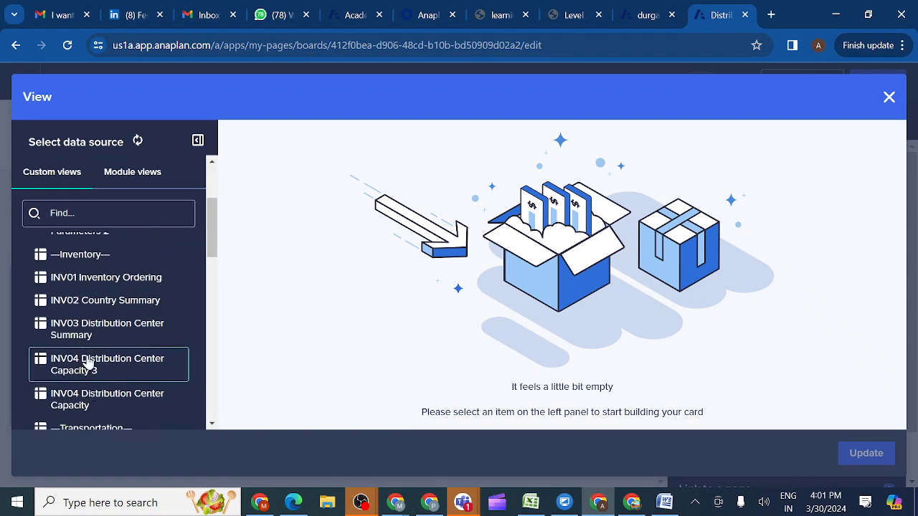
click(79, 369)
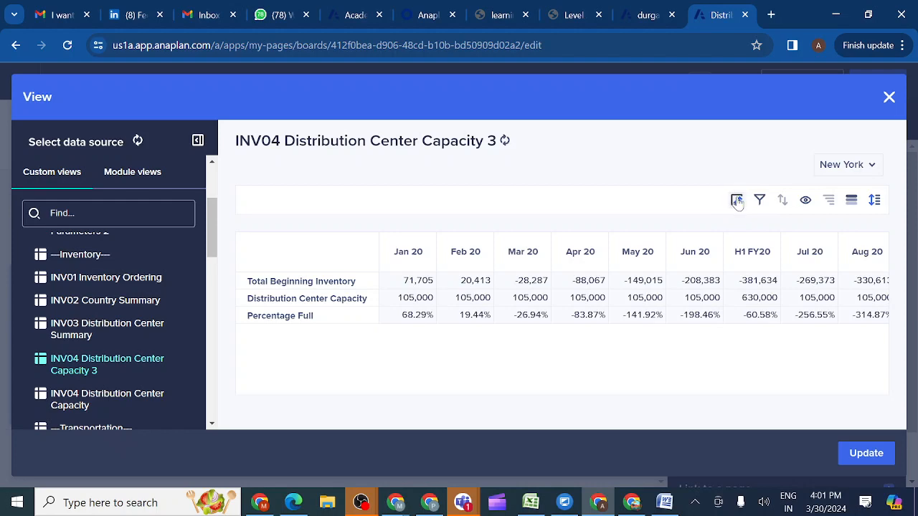
Pivot the view to nest Line Items under Time in columns with s G3 Location:Distribution Center? in rows, checking against the course prototype
click(736, 200)
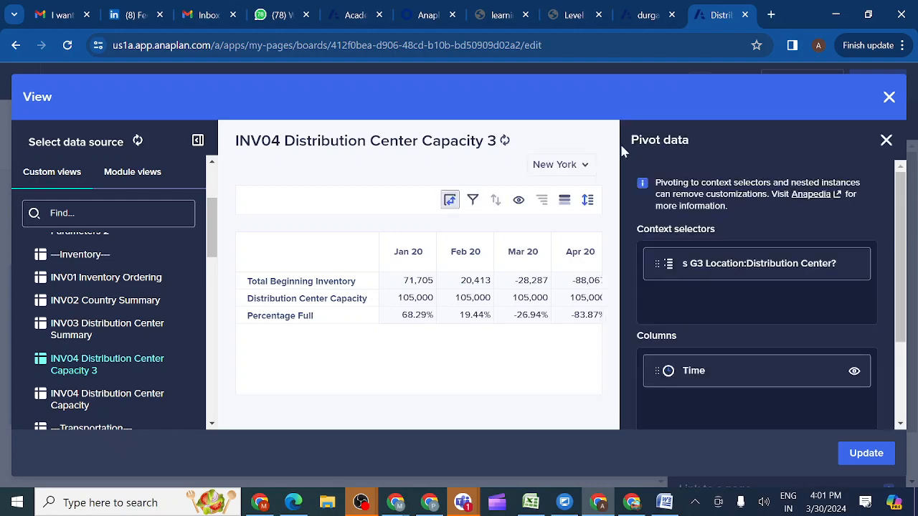
click(570, 20)
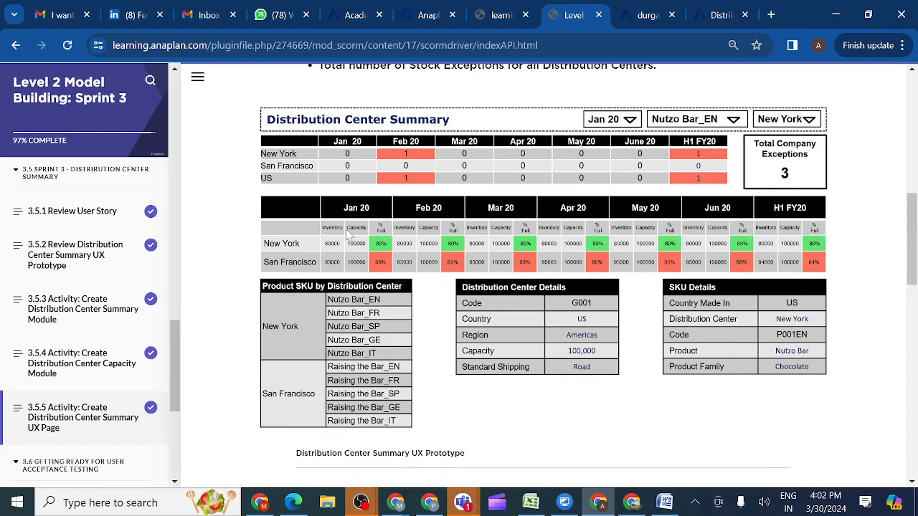
click(721, 16)
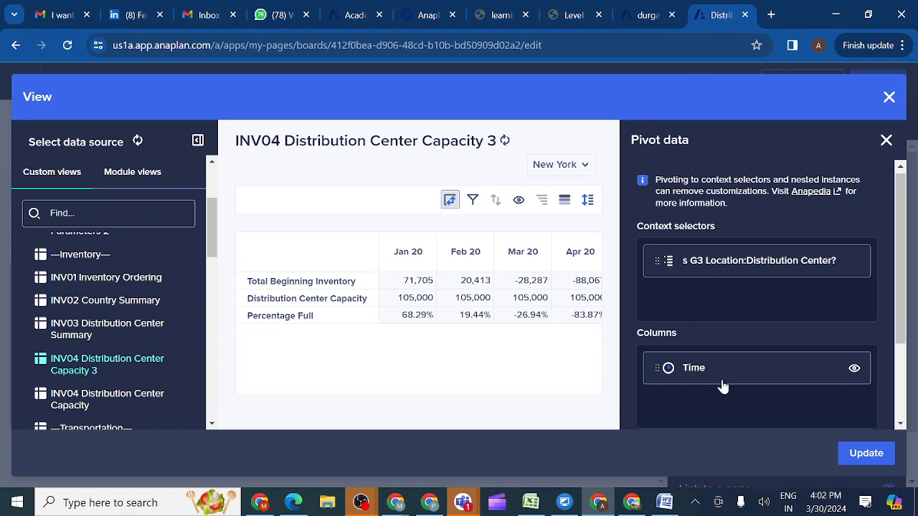
scroll(722, 385, down, 3)
drag(703, 369, 696, 292)
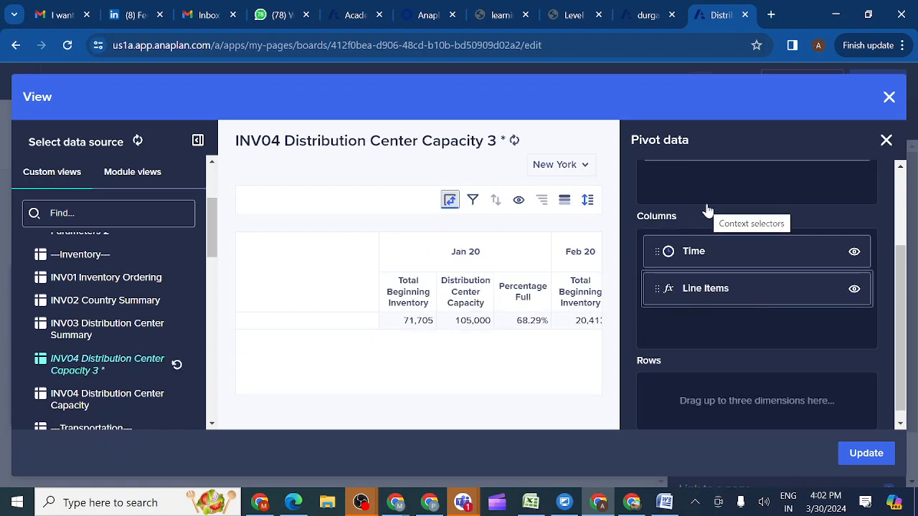
scroll(708, 210, up, 2)
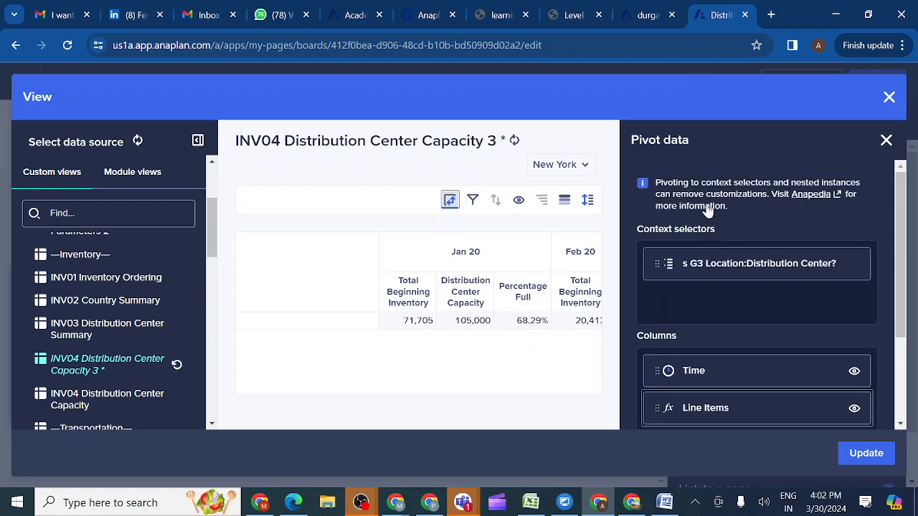
drag(706, 272, 715, 408)
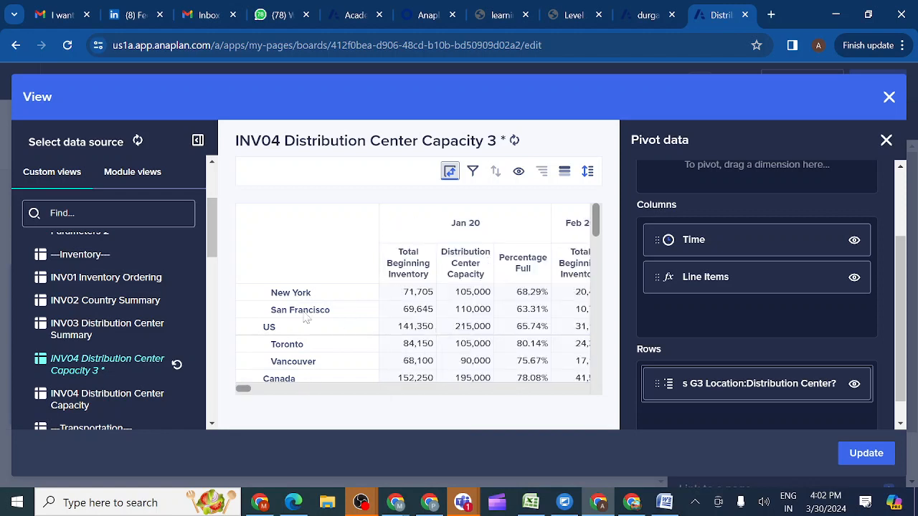
click(578, 16)
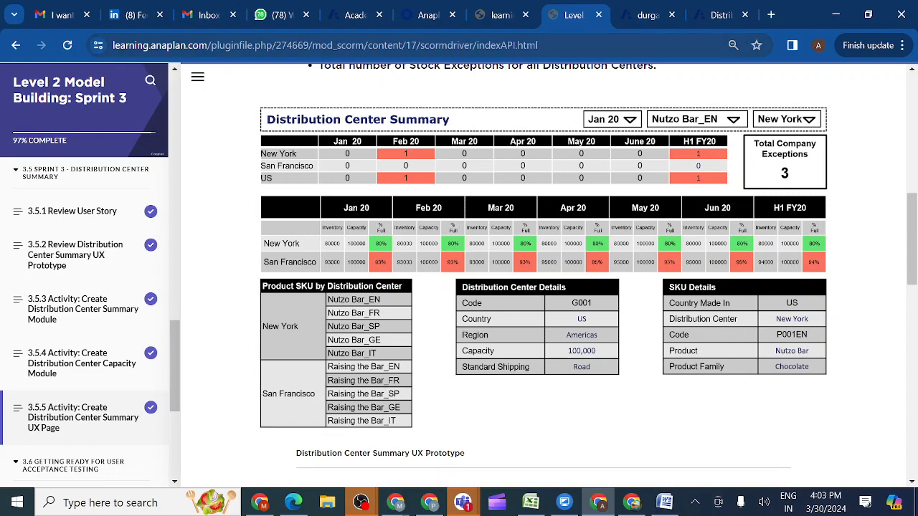
Return to the board's view editor, close the pivot settings and start conditional formatting on the Percentage Full line item
click(717, 15)
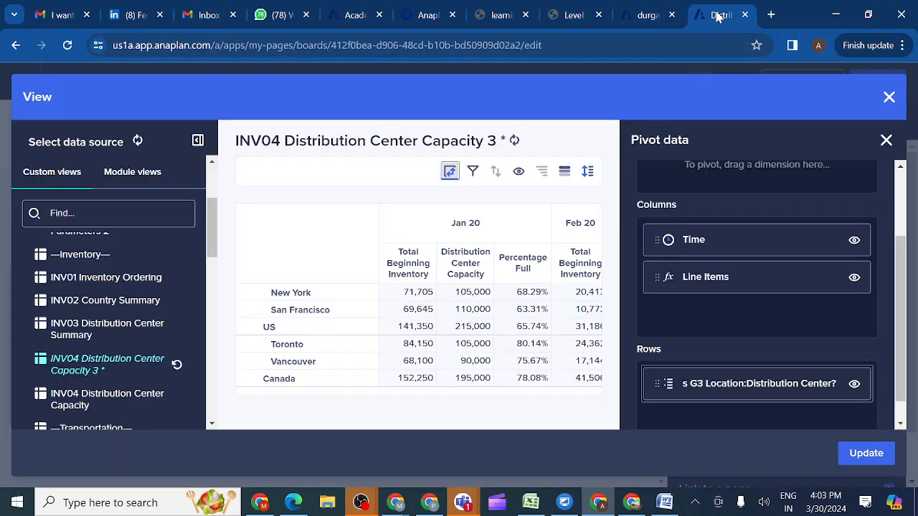
click(887, 141)
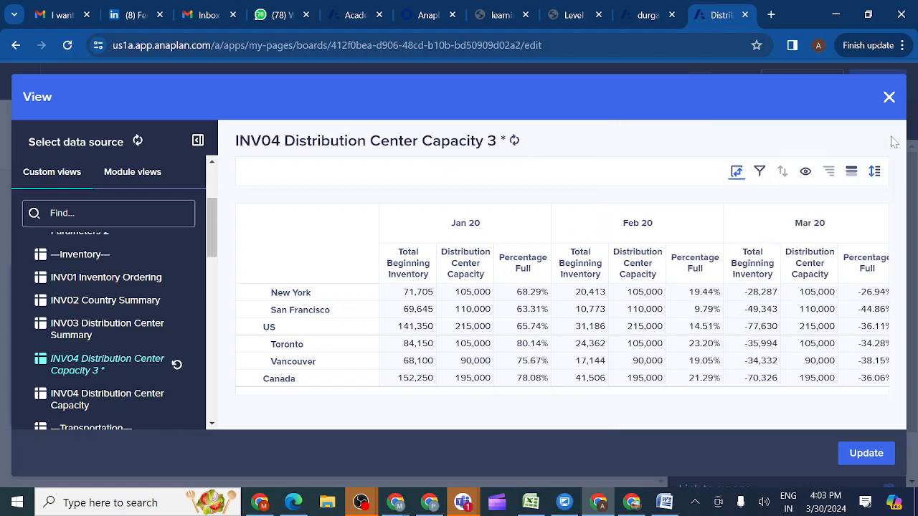
click(851, 173)
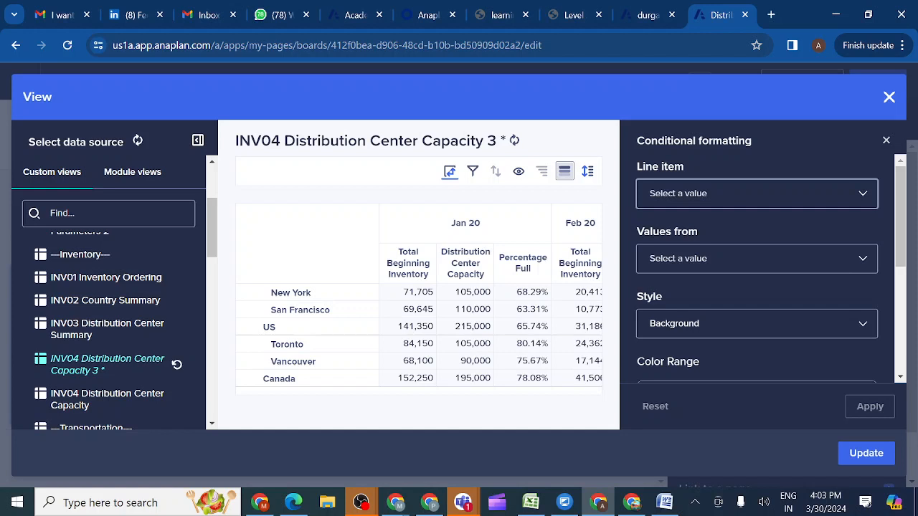
click(745, 193)
click(701, 276)
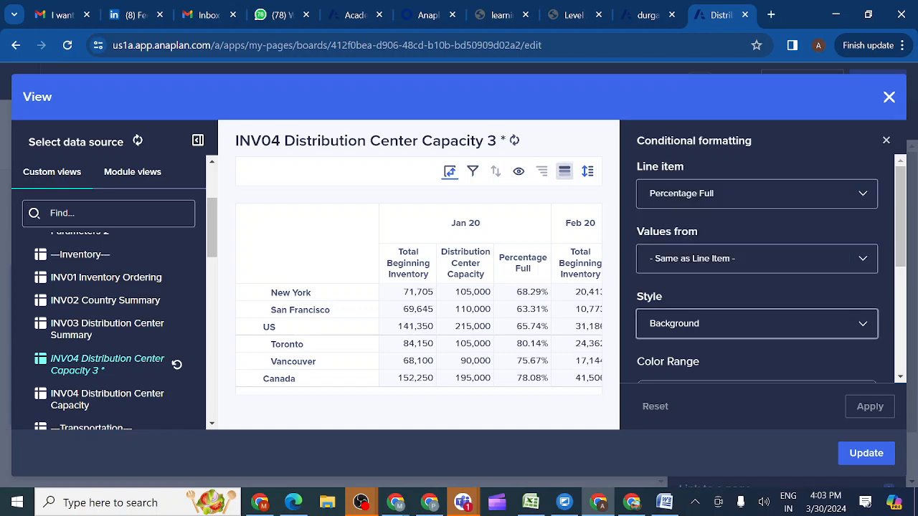
Set the conditional formatting minimum to 80 with a green background colour
scroll(757, 309, down, 2)
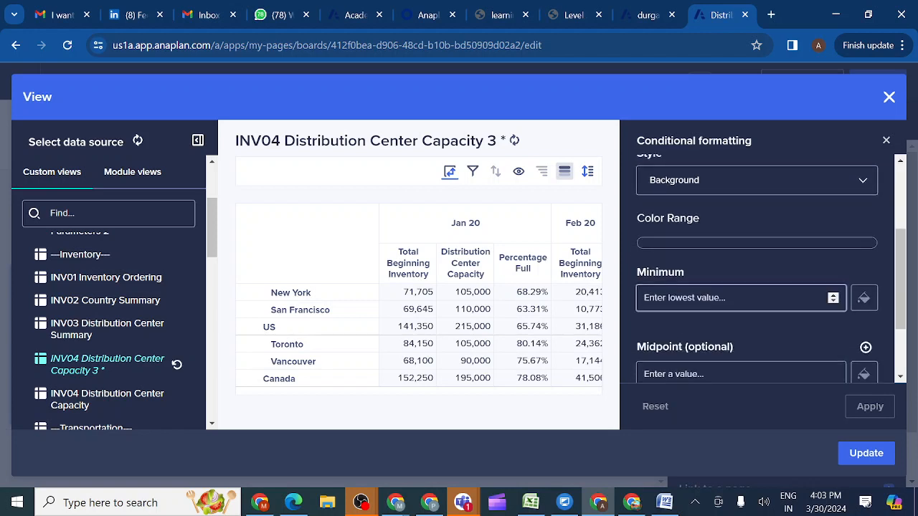
click(733, 298)
text(80)
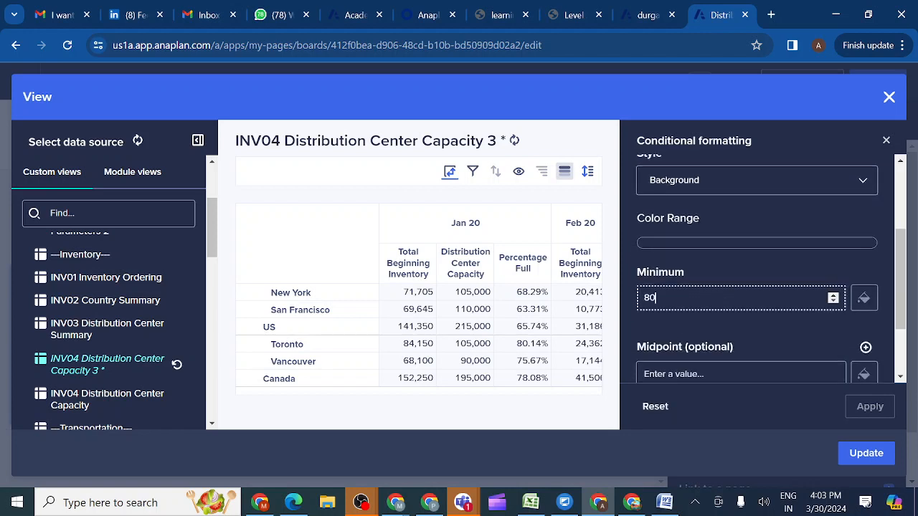
click(865, 298)
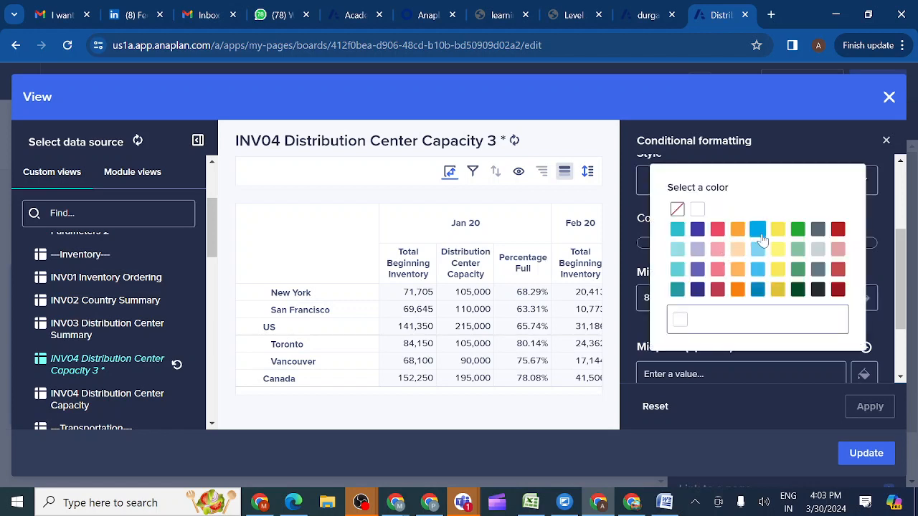
click(798, 230)
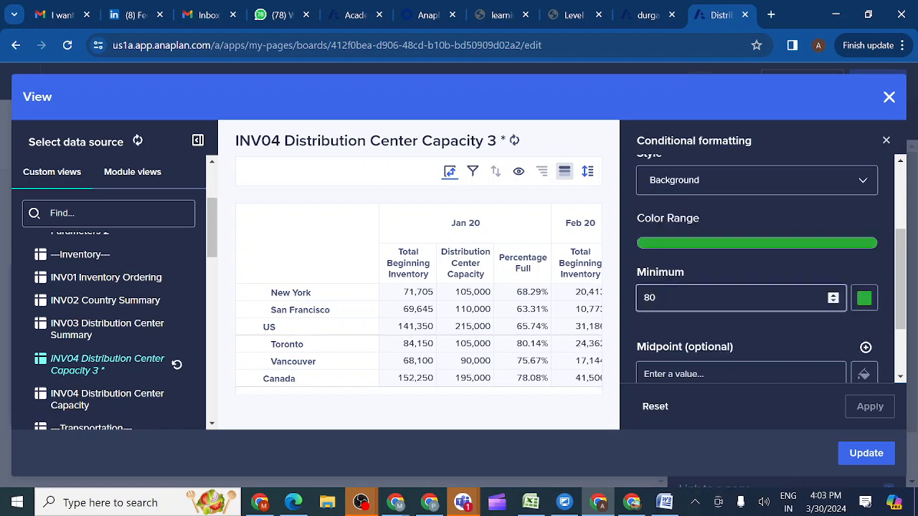
Set the conditional formatting maximum to 82 with a red colour, apply the rule and update the card's view
scroll(798, 236, down, 3)
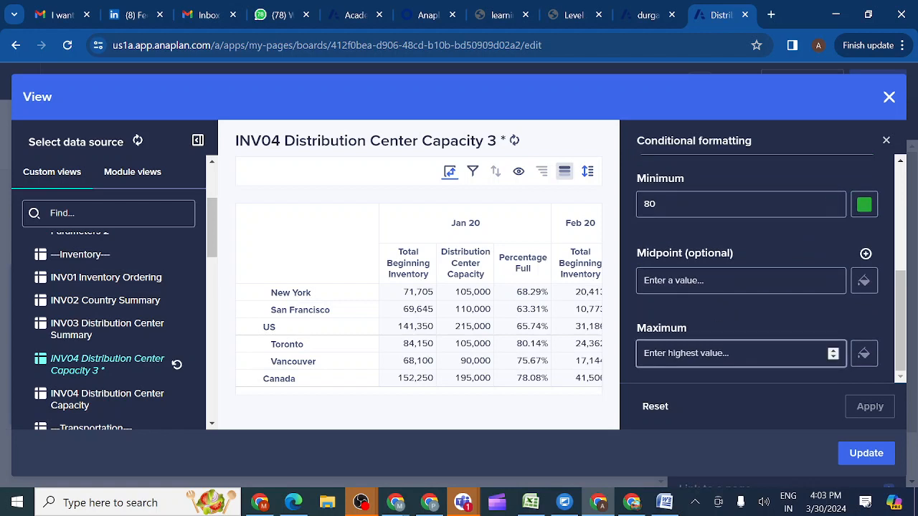
click(742, 354)
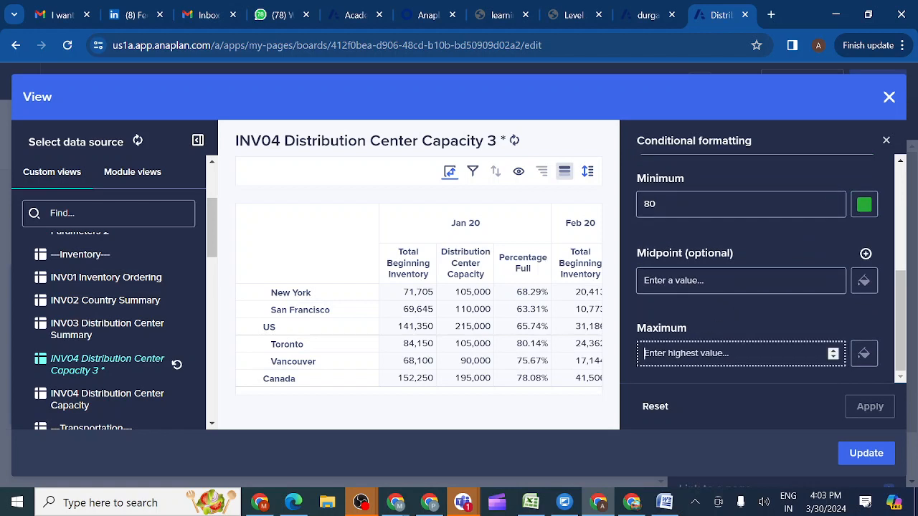
text(82)
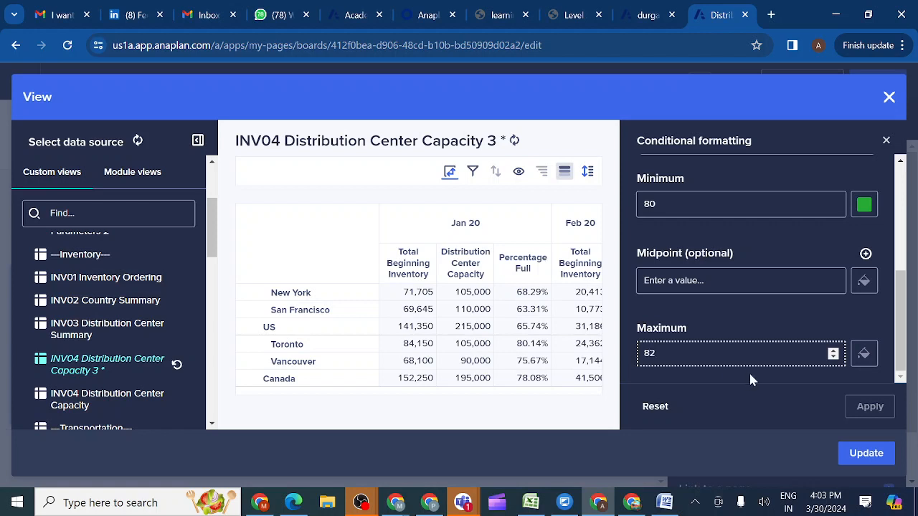
click(864, 353)
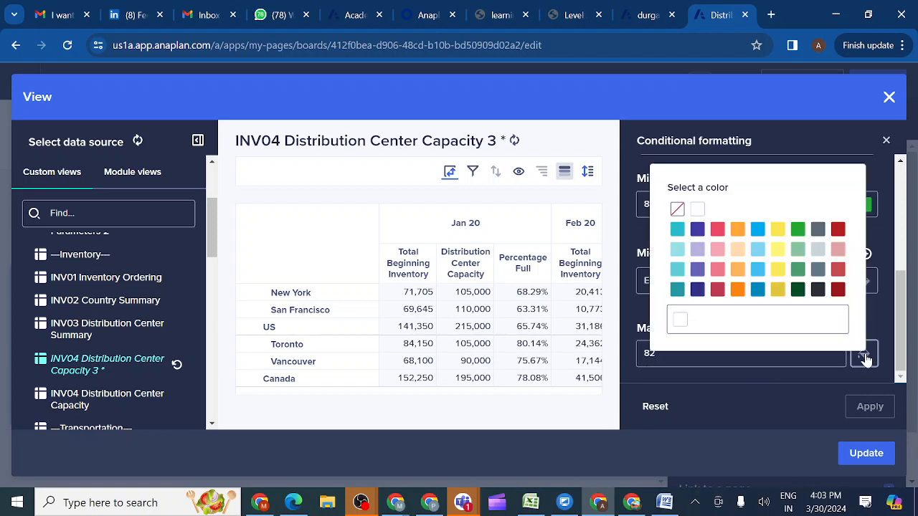
click(718, 229)
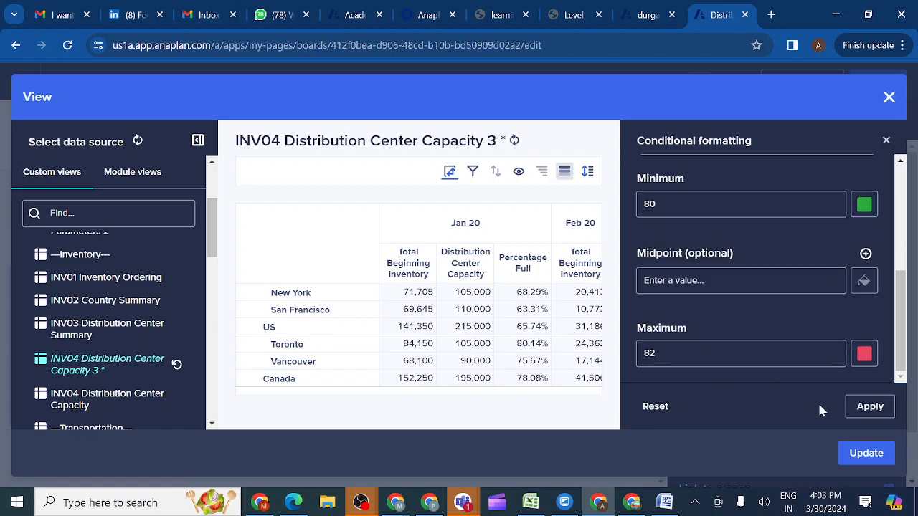
click(870, 407)
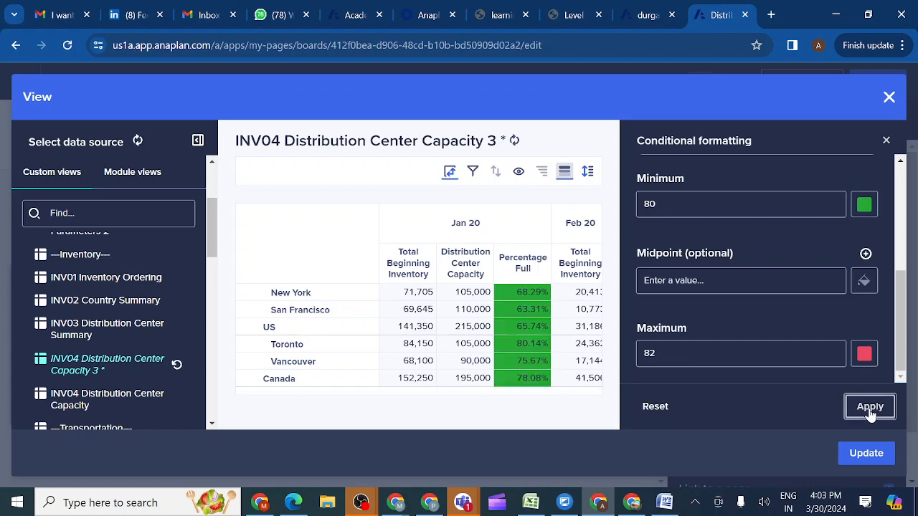
click(866, 454)
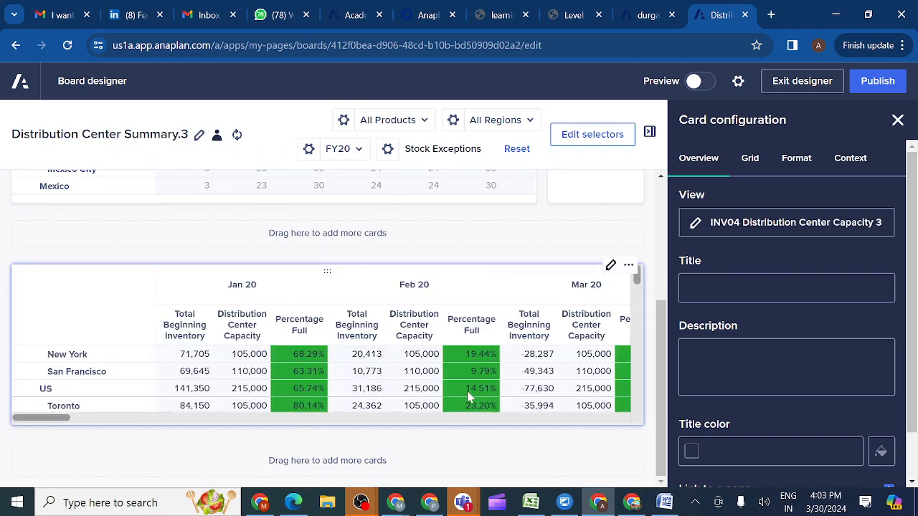
Check the formatted capacity grid across its time periods and allow entering and editing cell data on the card
scroll(466, 391, right, 5)
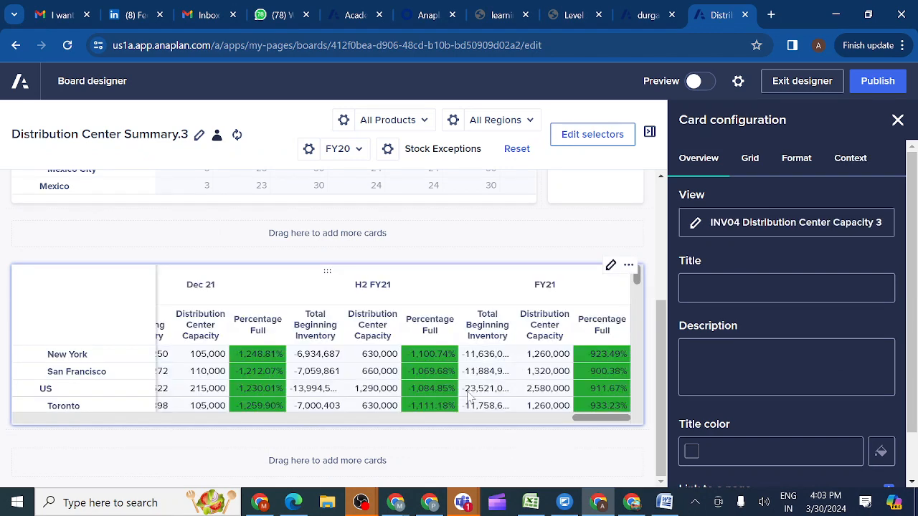
scroll(466, 391, left, 20)
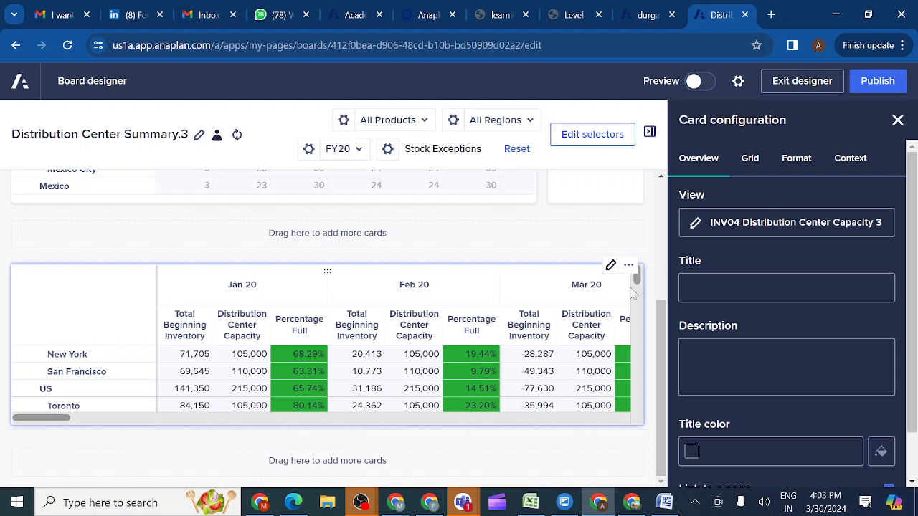
click(755, 164)
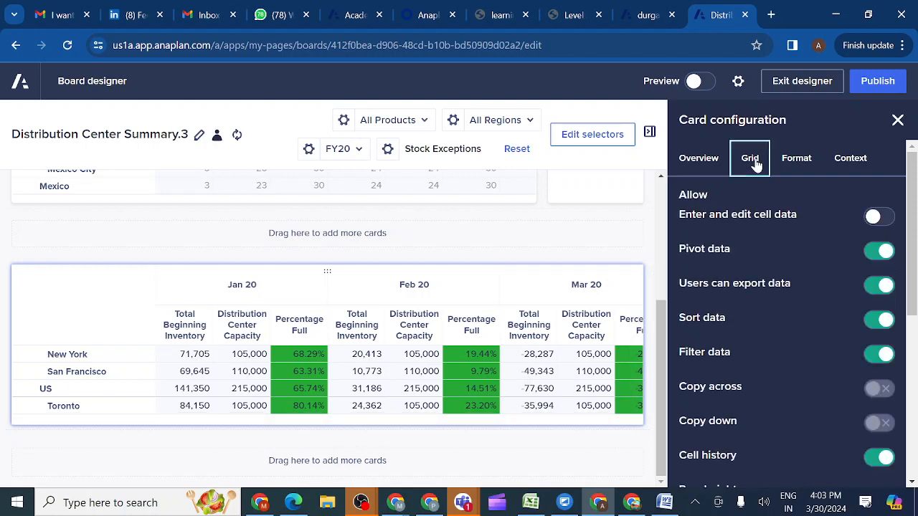
click(873, 217)
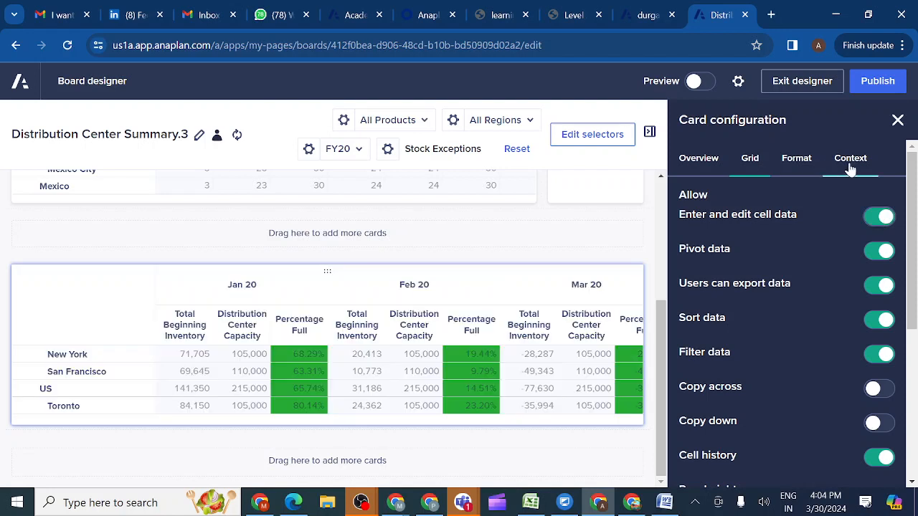
Enable the hierarchy filter for the Time dimension in the capacity grid card's columns
click(850, 159)
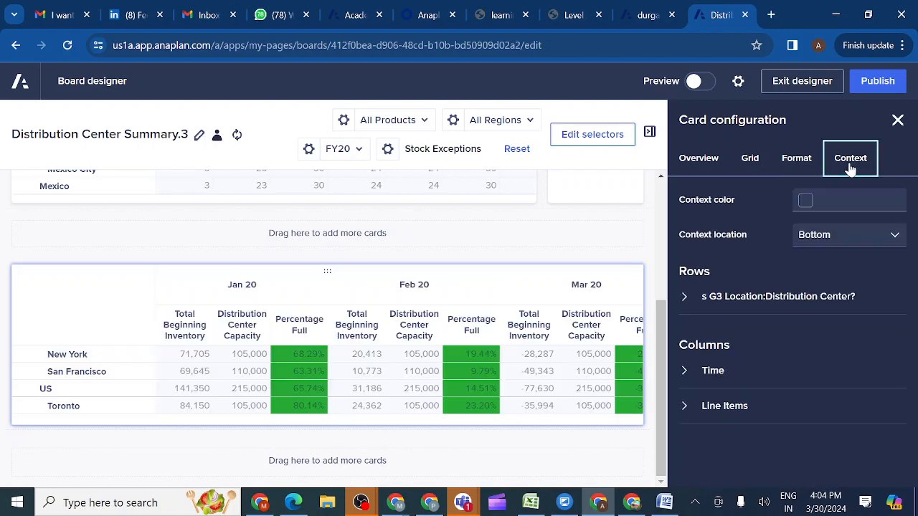
click(686, 407)
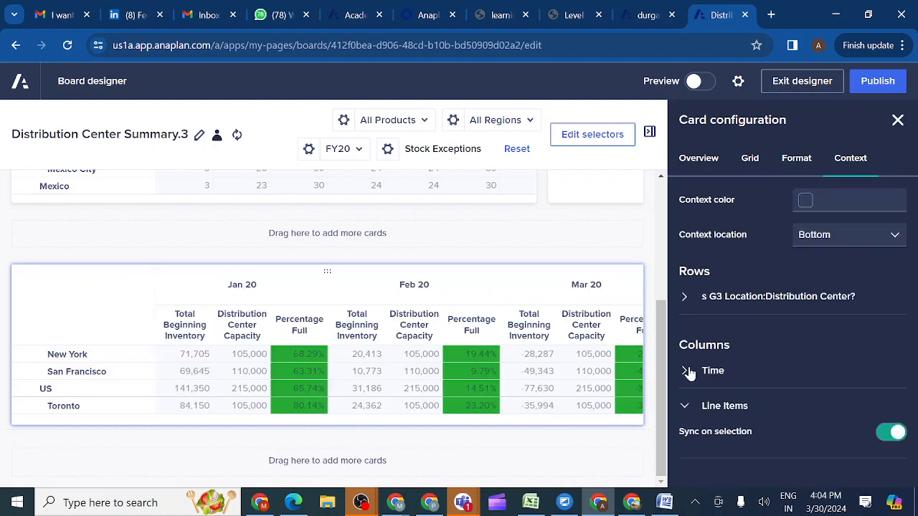
click(687, 371)
scroll(765, 386, down, 1)
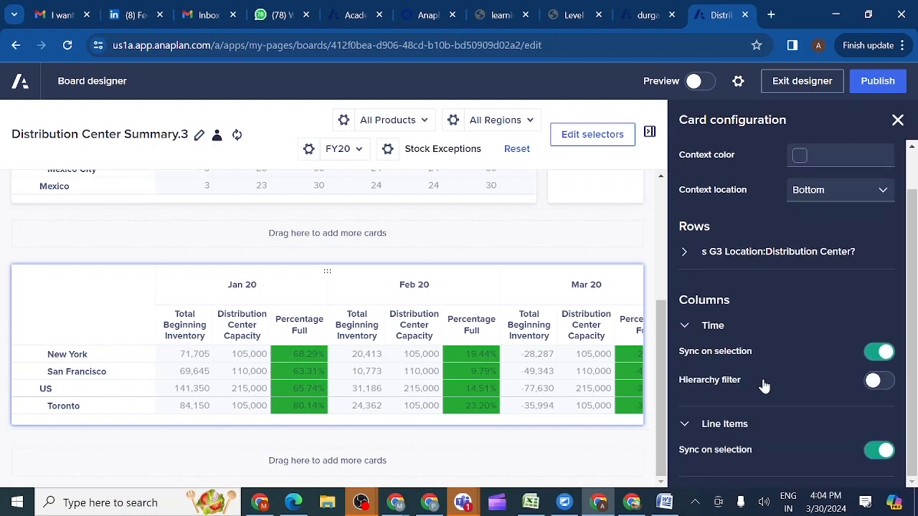
click(877, 382)
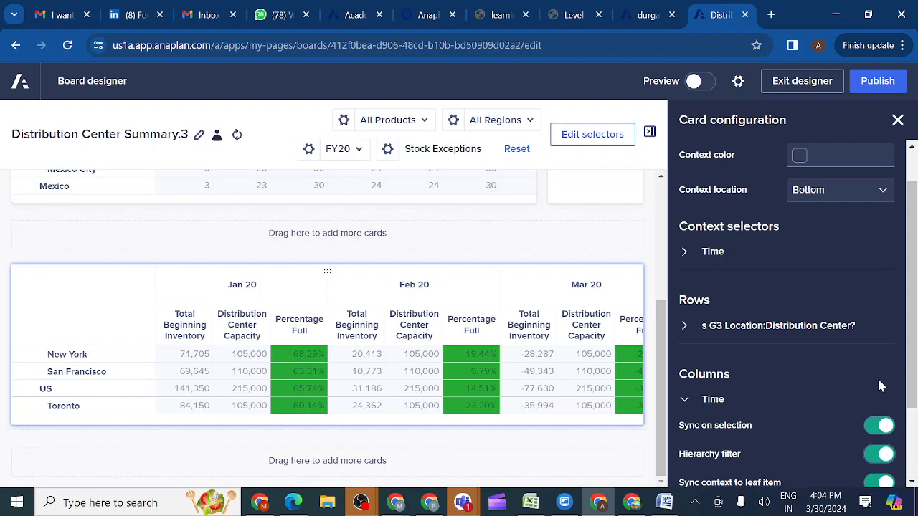
scroll(811, 418, down, 2)
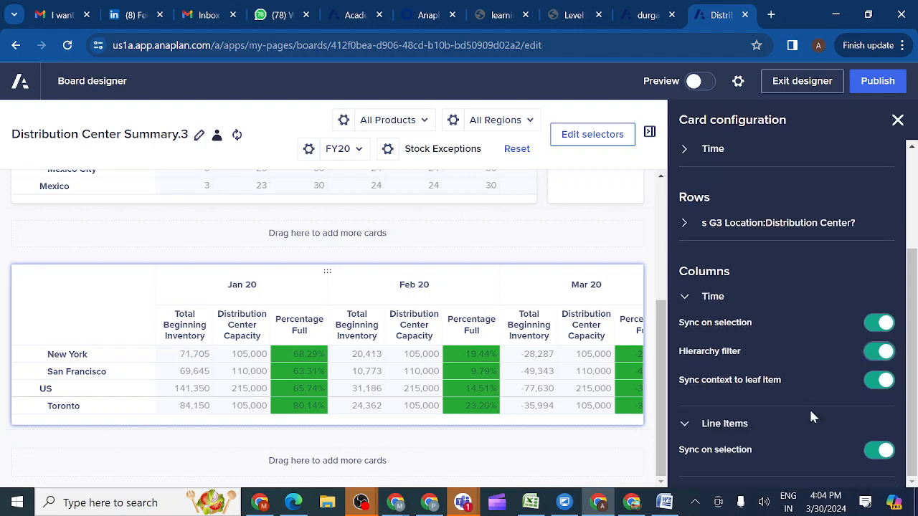
Examine the rows of the capacity grid and the stock exceptions grid down to All Regions in the designer
scroll(433, 383, down, 6)
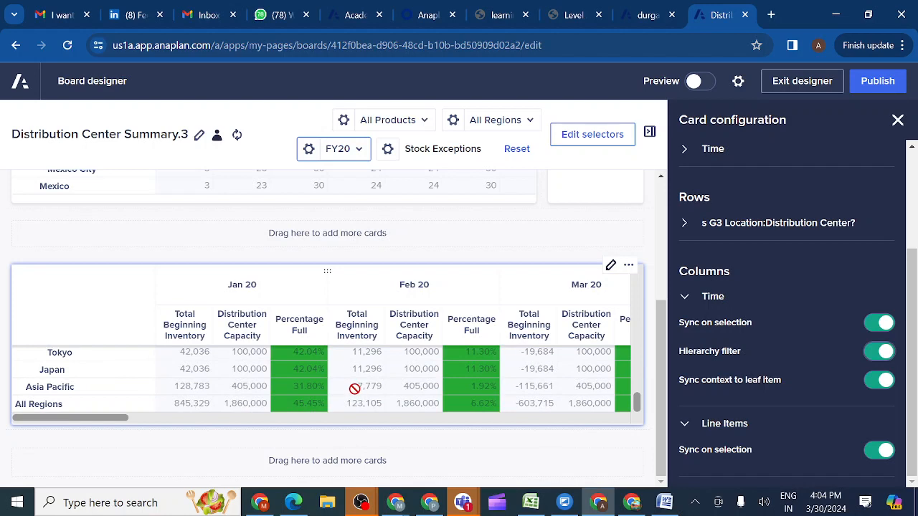
scroll(354, 389, up, 8)
scroll(355, 389, down, 6)
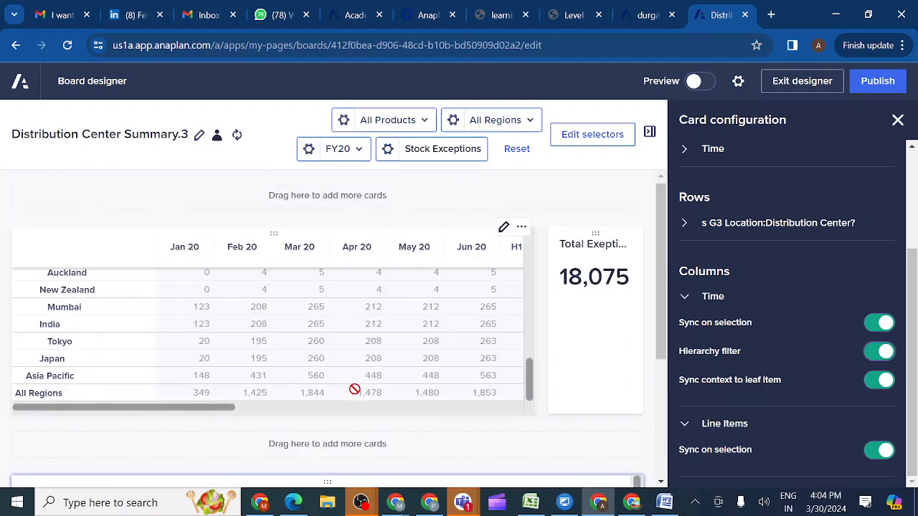
scroll(354, 388, down, 3)
scroll(364, 386, down, 1)
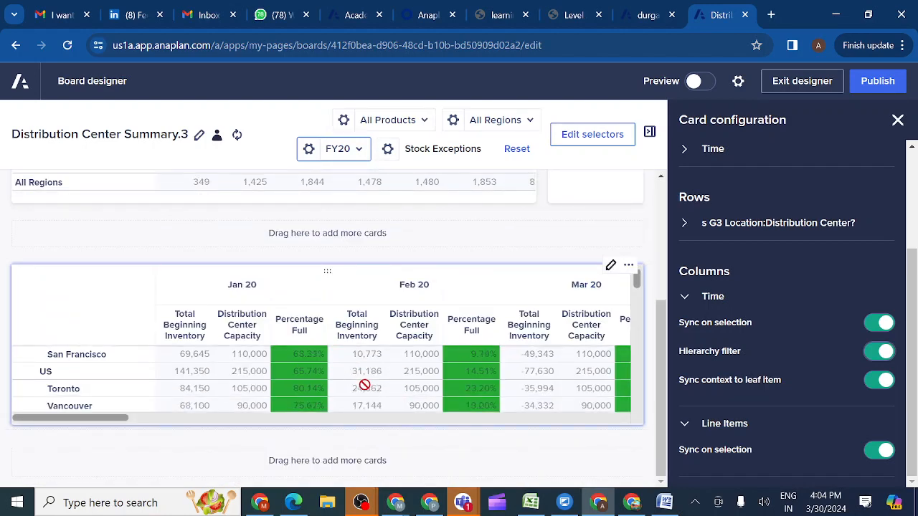
scroll(364, 385, down, 3)
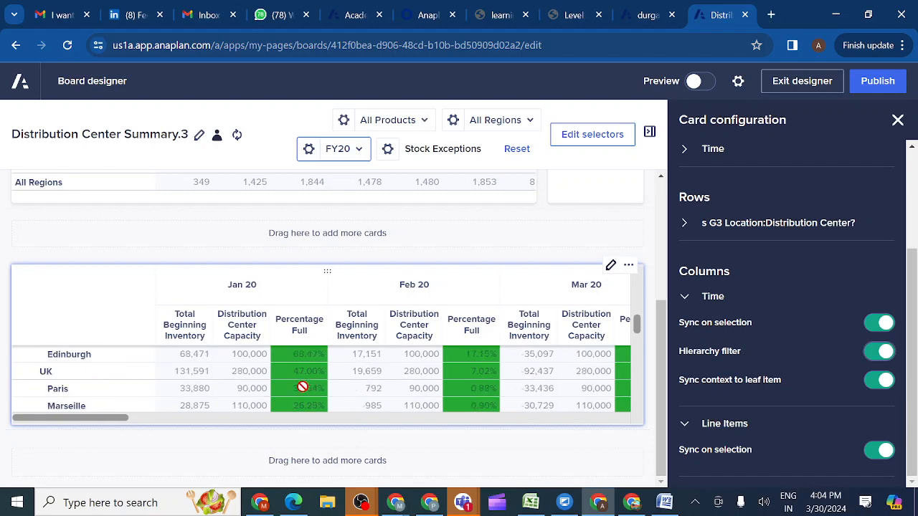
scroll(302, 386, down, 5)
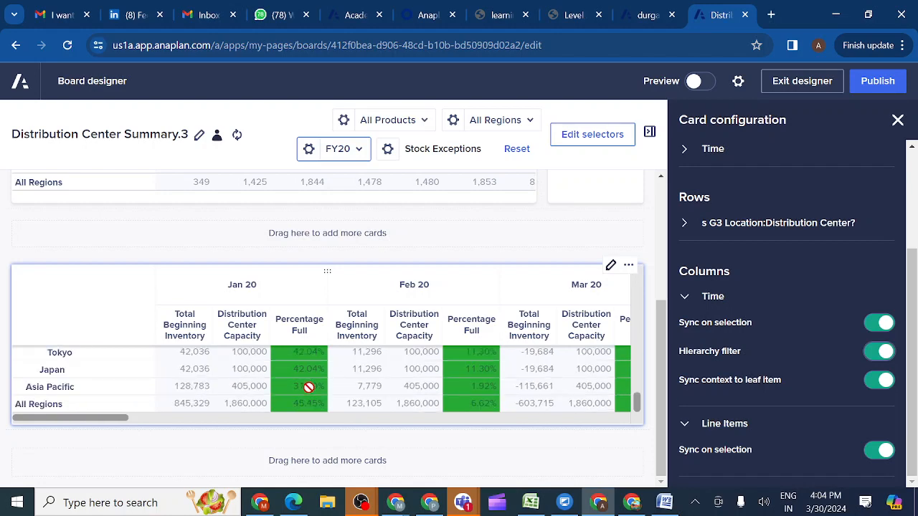
scroll(478, 388, up, 10)
scroll(478, 387, up, 3)
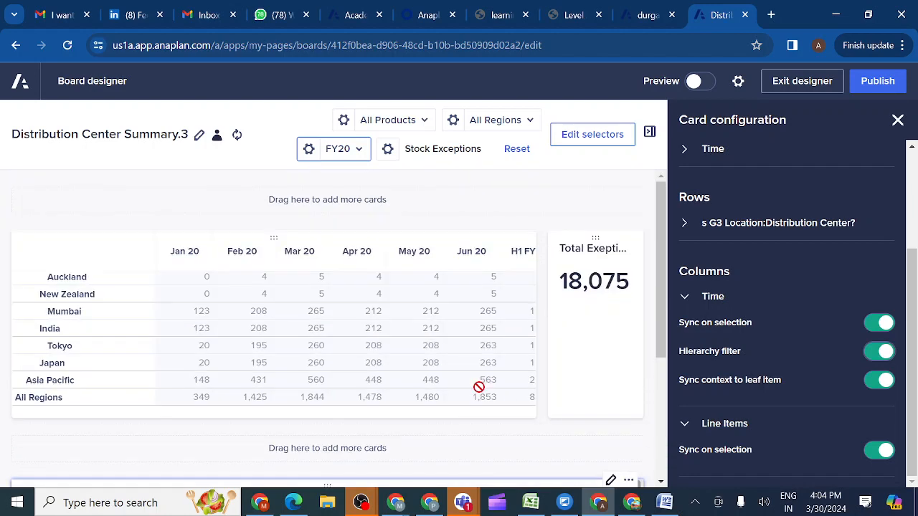
scroll(479, 387, down, 3)
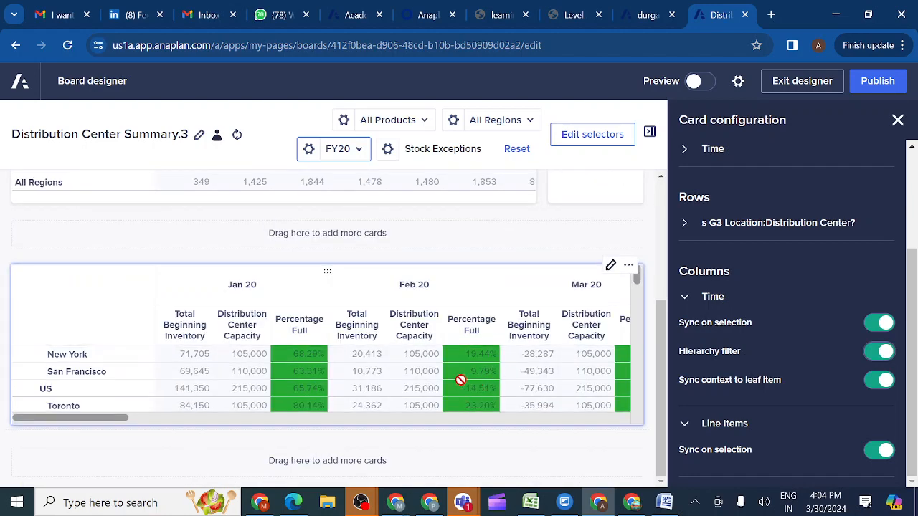
Publish the board and compare it with the course's prototype and list of required UX page contents
click(876, 82)
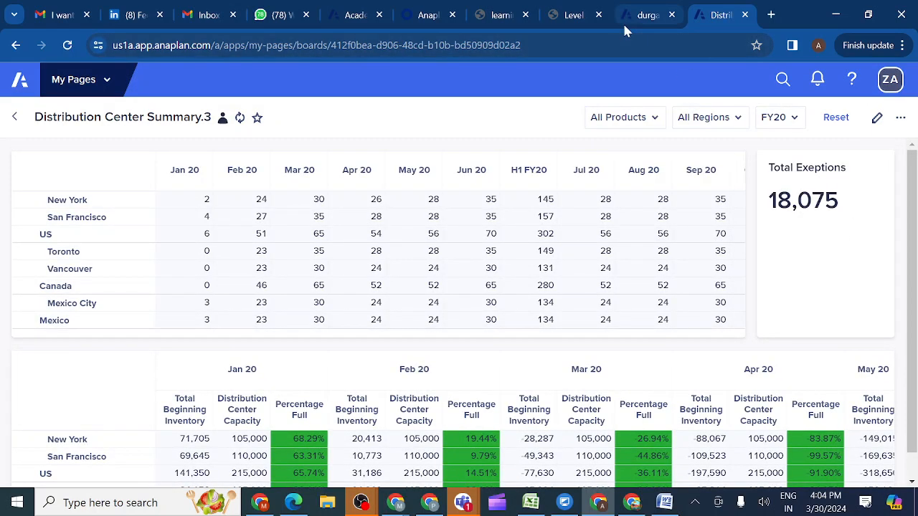
click(576, 16)
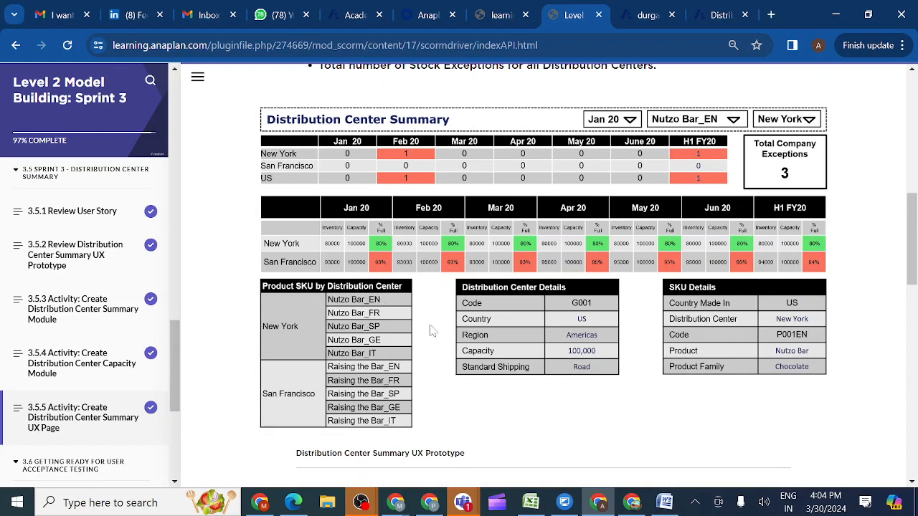
scroll(434, 331, up, 3)
scroll(434, 330, up, 1)
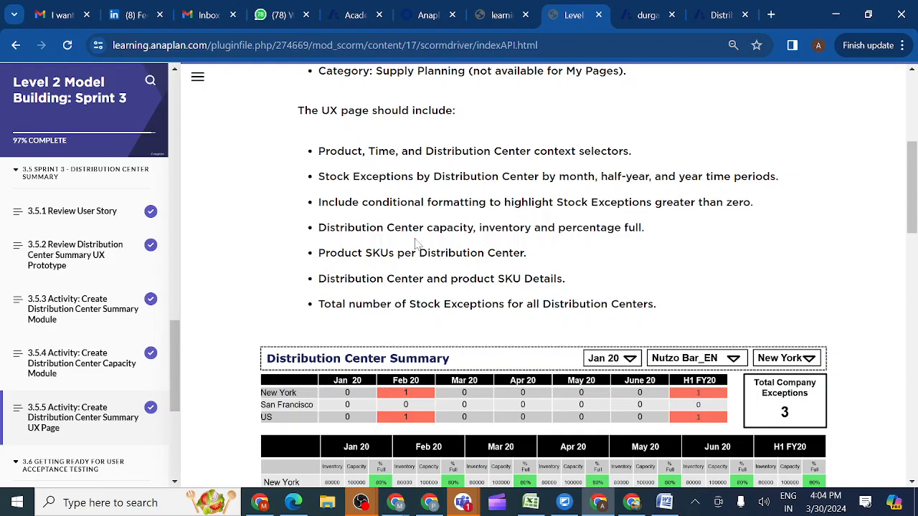
click(720, 16)
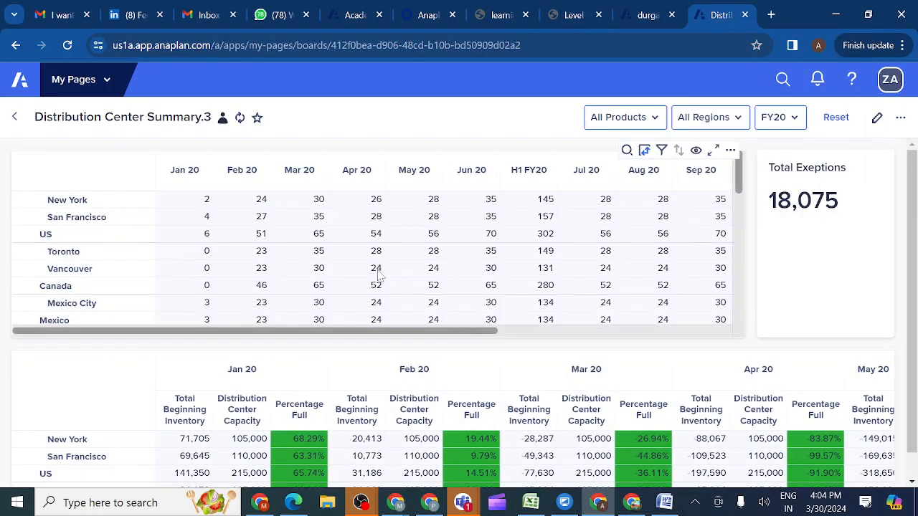
Reopen the board for editing and start conditional formatting of Stock Exceptions in the INV03 Distribution Center Summary card's view, with minimum 0 in white
click(347, 256)
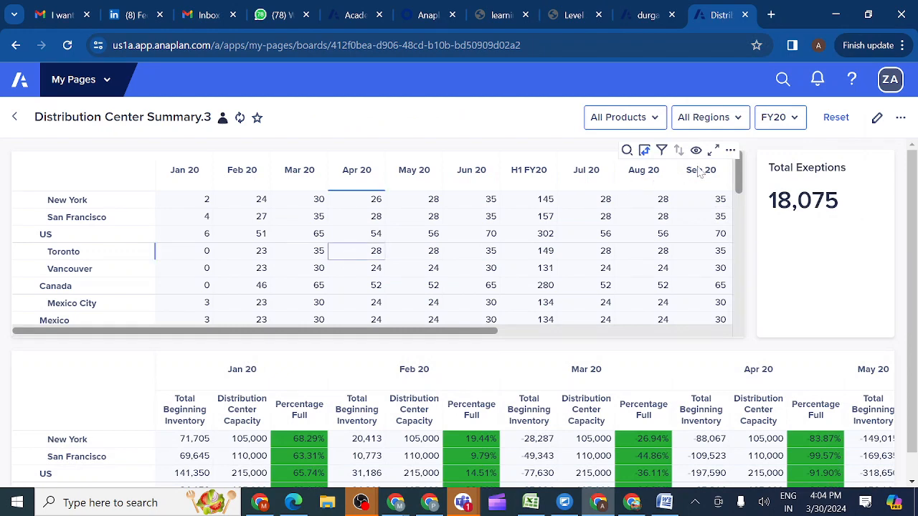
click(876, 119)
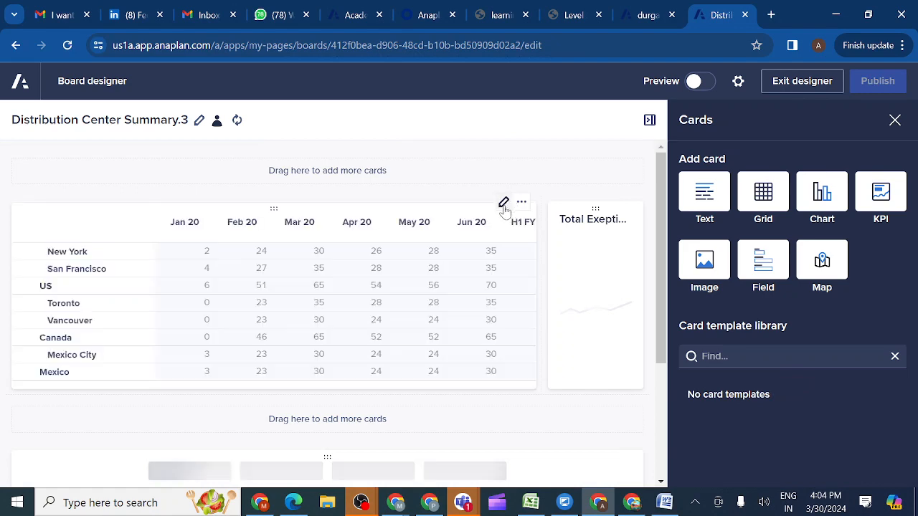
click(505, 204)
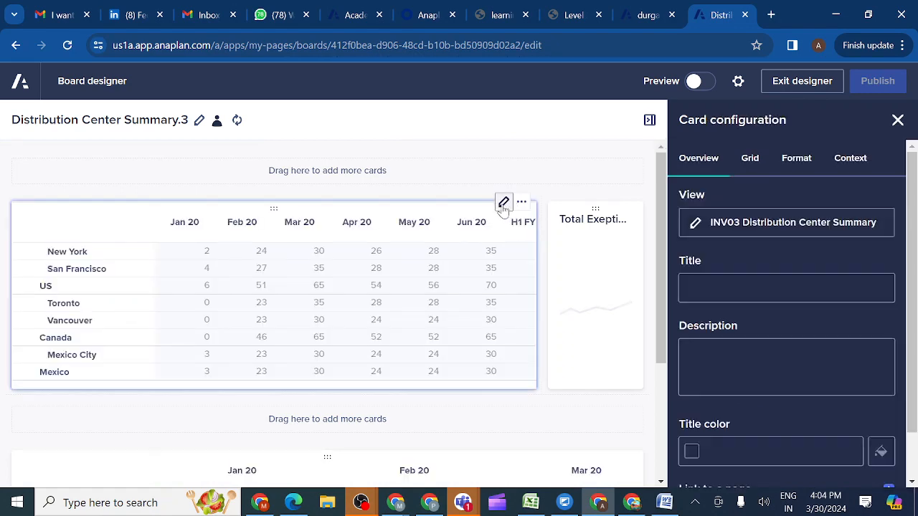
click(722, 226)
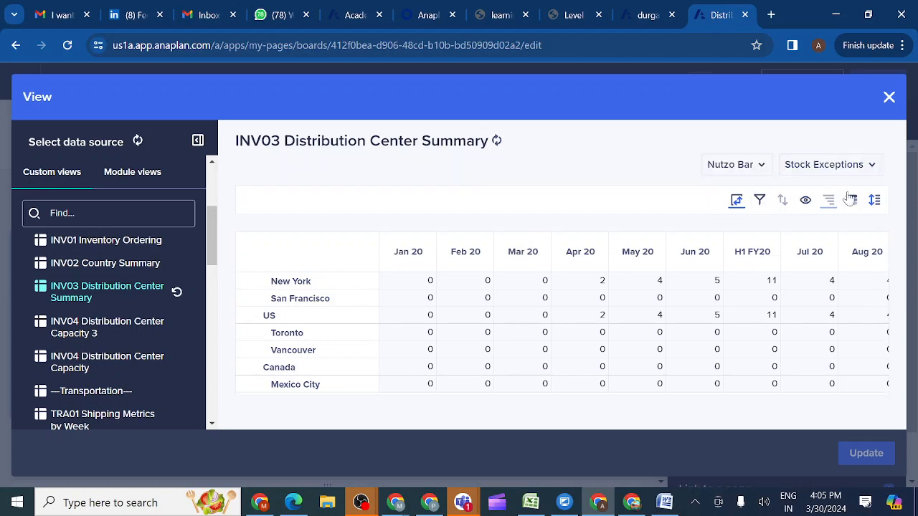
click(851, 201)
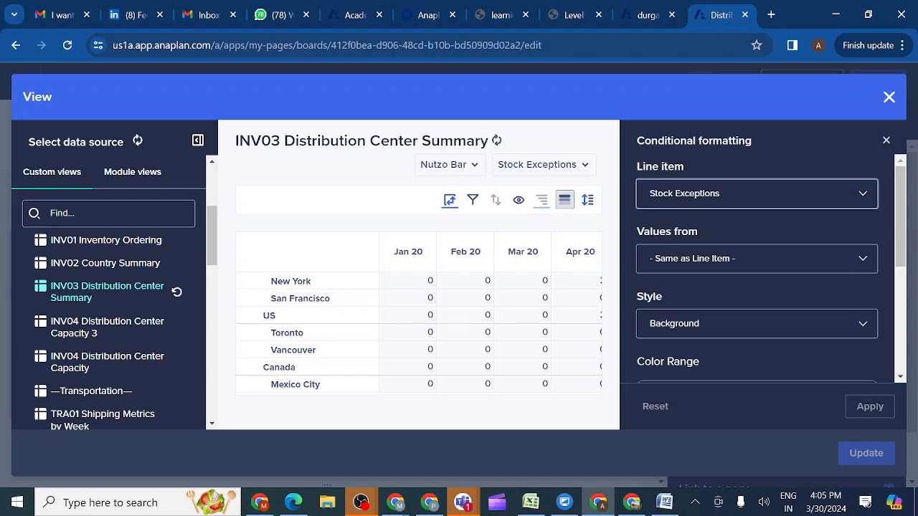
scroll(716, 274, down, 3)
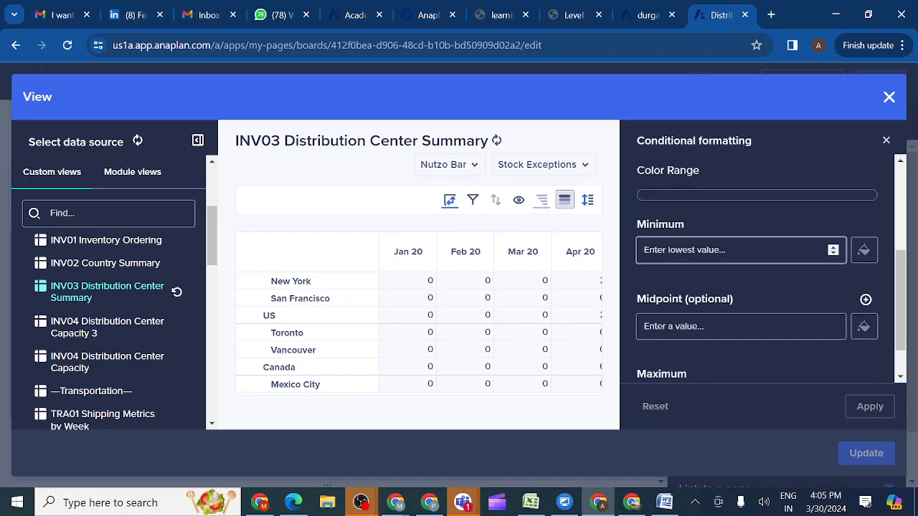
click(719, 251)
text(0)
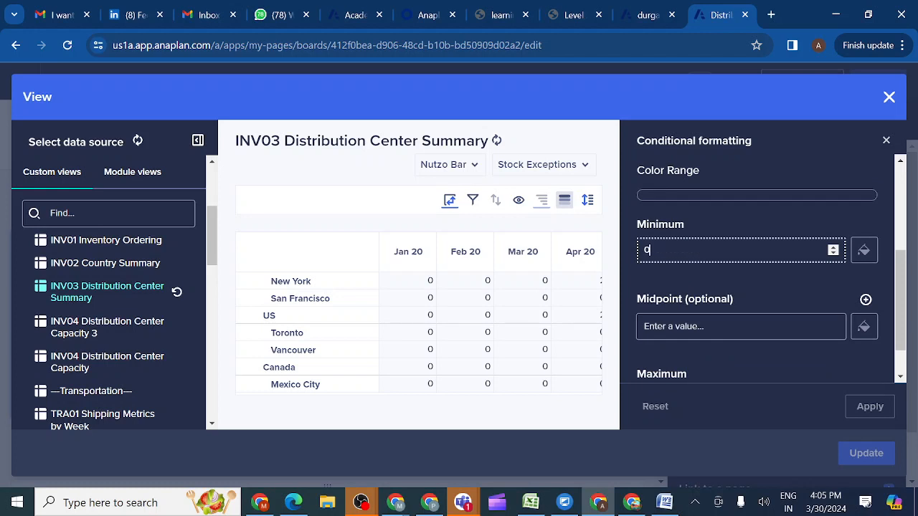
click(863, 250)
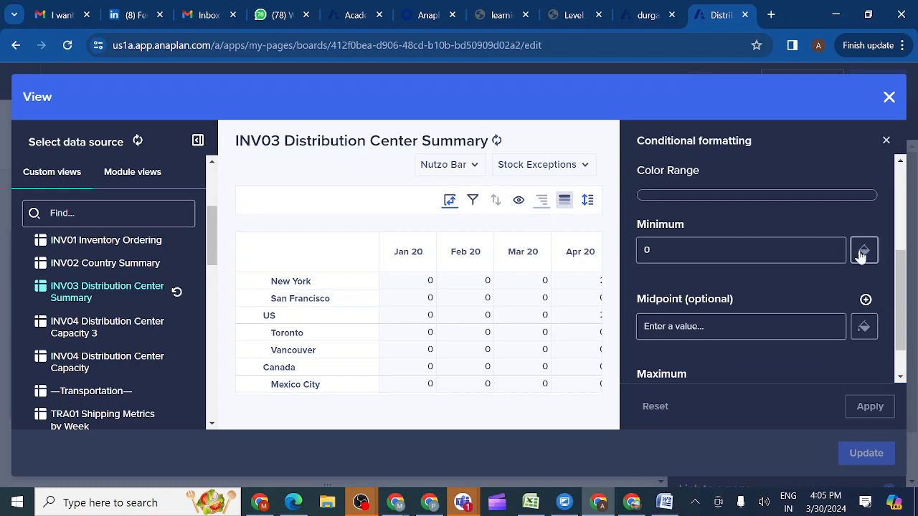
click(697, 209)
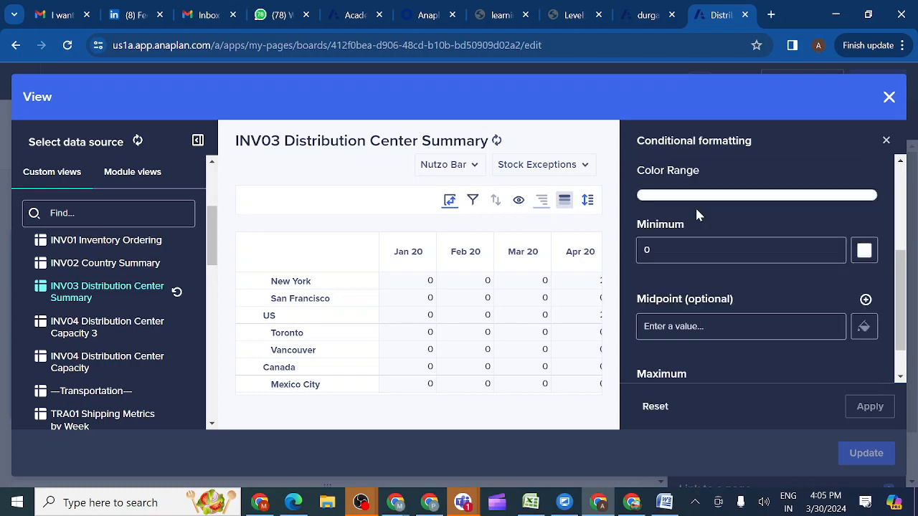
Set the conditional formatting maximum to 1 in red, apply the rule and update the stock exceptions card's view
scroll(686, 356, down, 1)
click(687, 355)
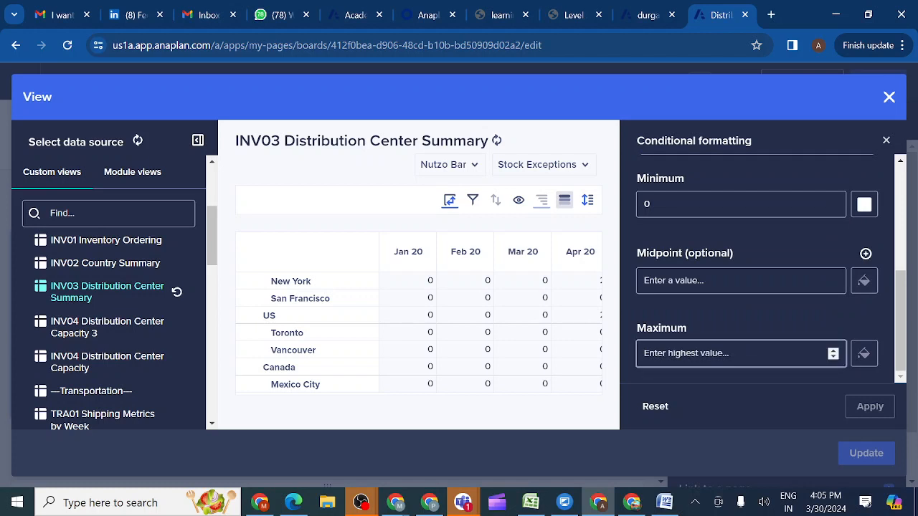
text(1)
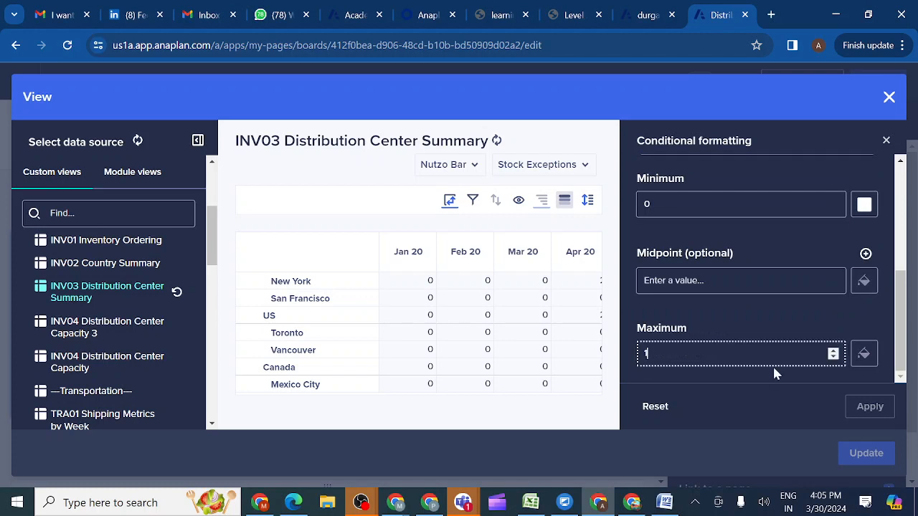
click(864, 355)
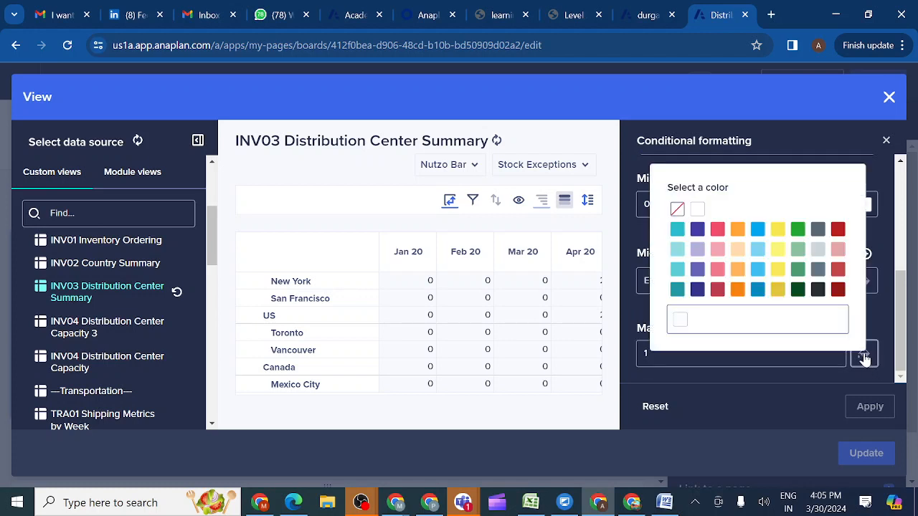
click(717, 230)
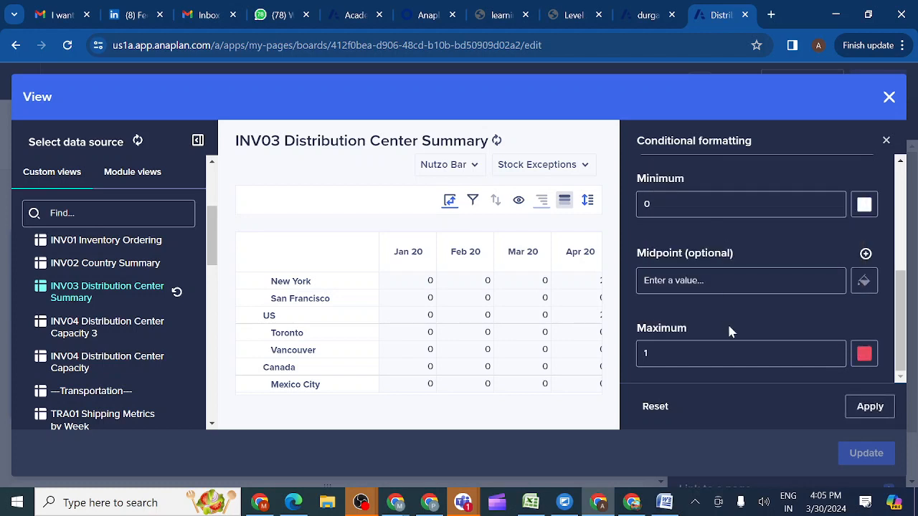
click(875, 409)
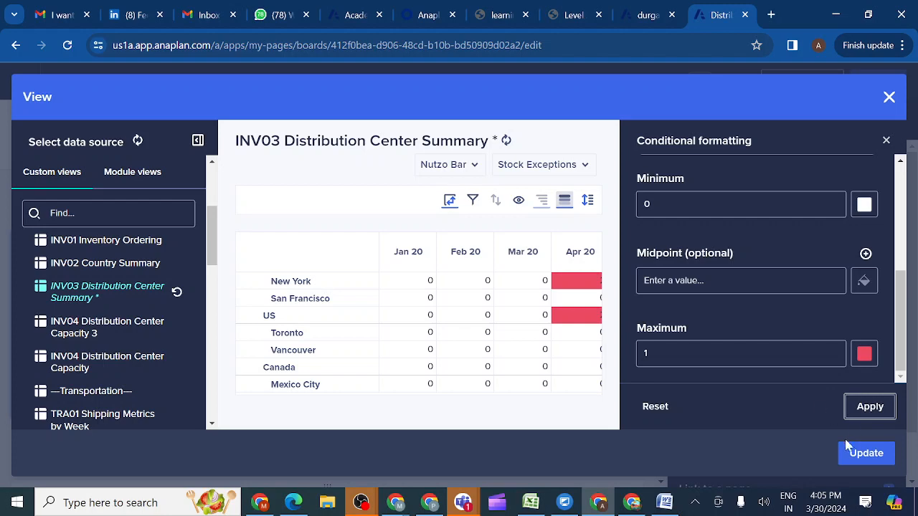
click(861, 458)
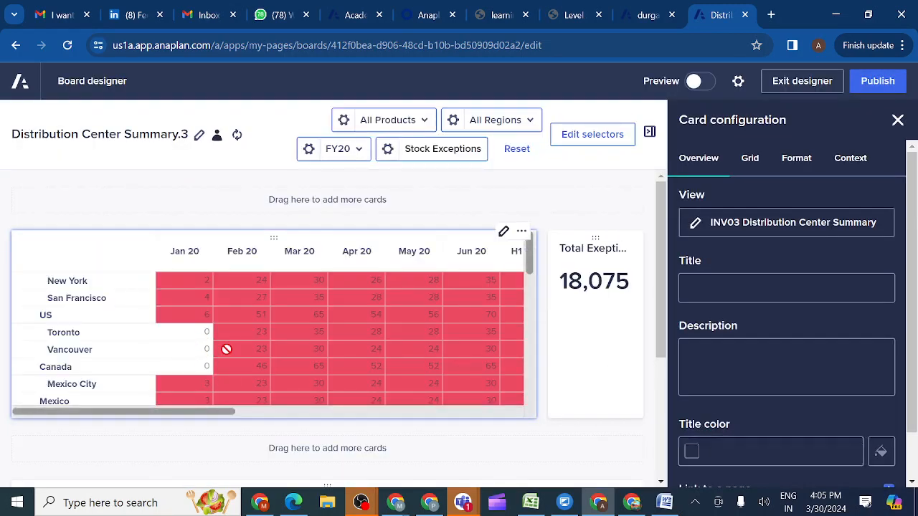
Check the red highlighting across the stock exceptions grid's periods and rows, publish the board and review both grids on the published page
scroll(299, 354, right, 5)
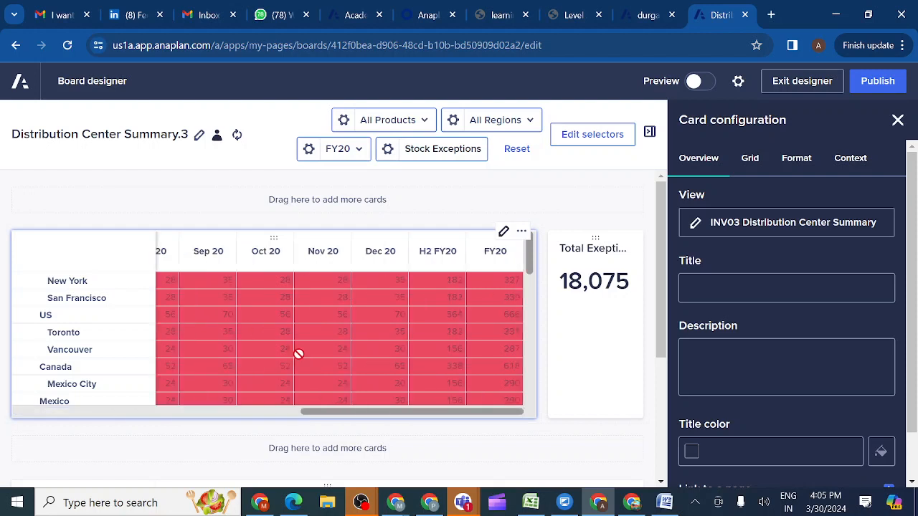
scroll(299, 354, left, 5)
scroll(299, 354, right, 5)
scroll(299, 354, left, 5)
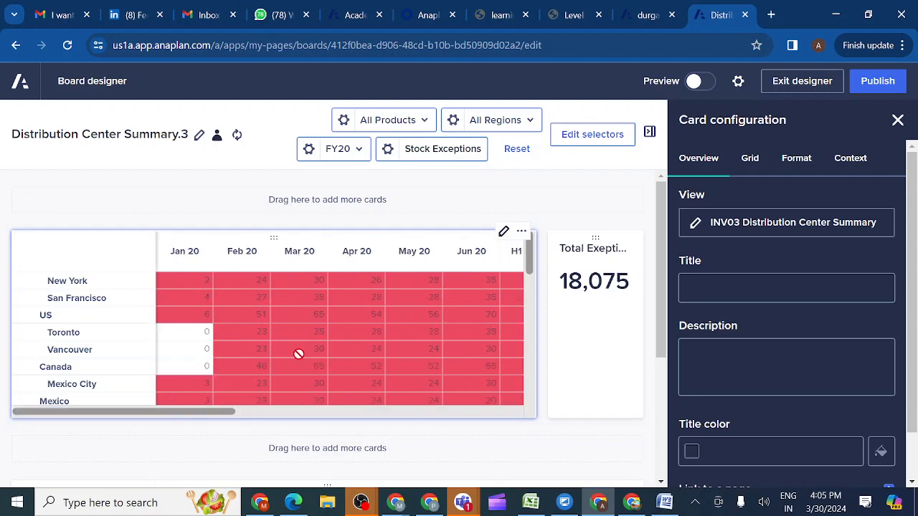
scroll(299, 354, down, 5)
scroll(299, 354, up, 5)
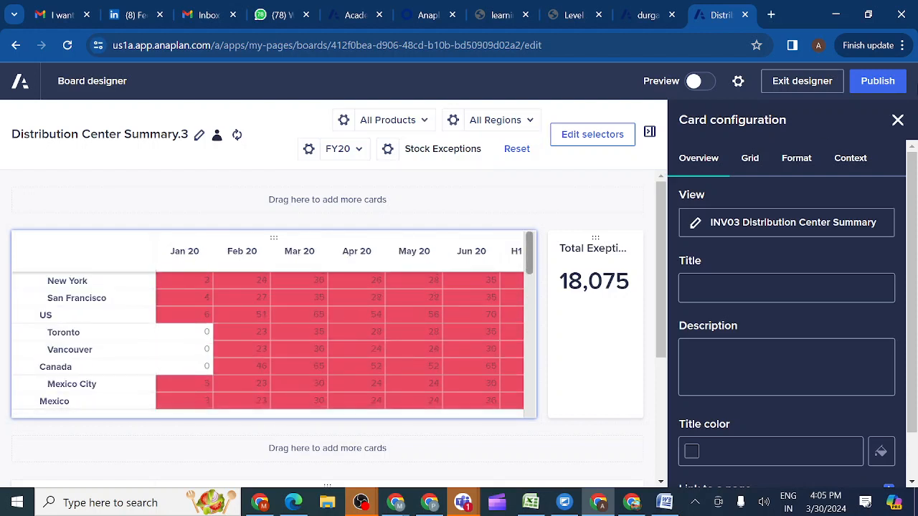
click(878, 80)
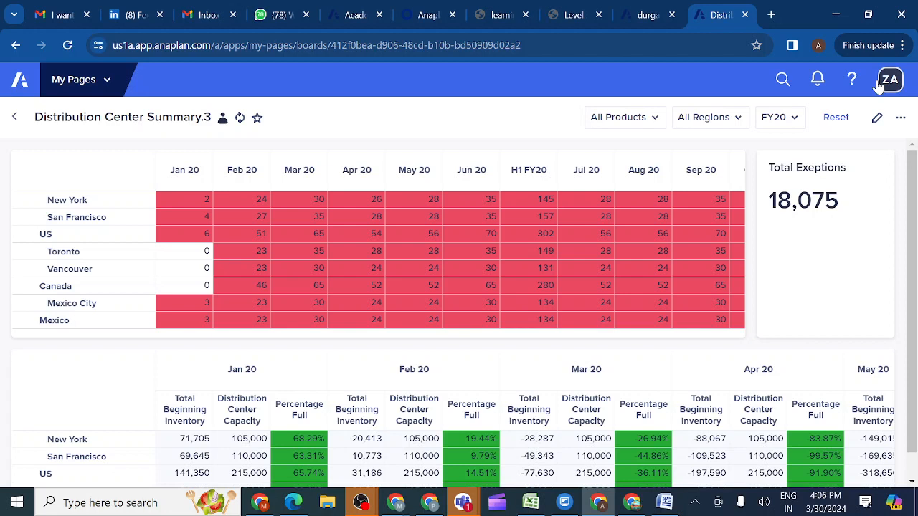
scroll(732, 346, down, 1)
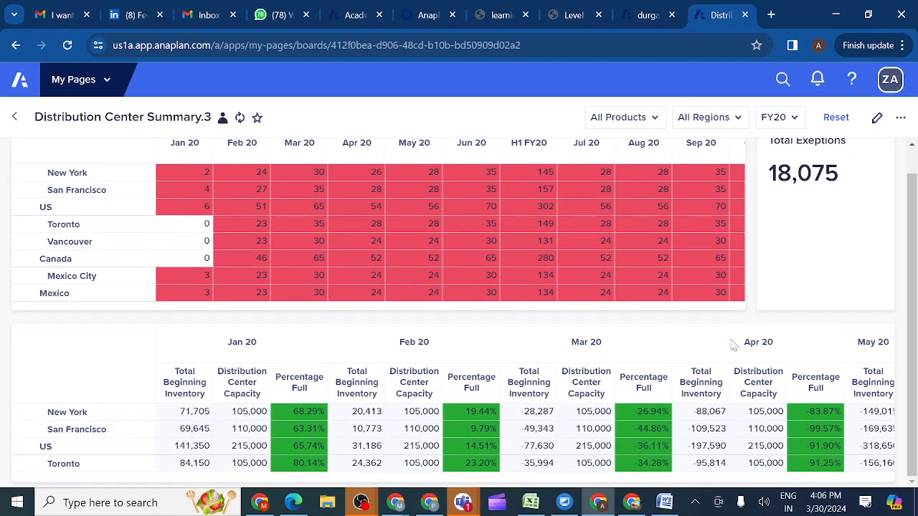
scroll(733, 347, up, 1)
scroll(734, 350, down, 1)
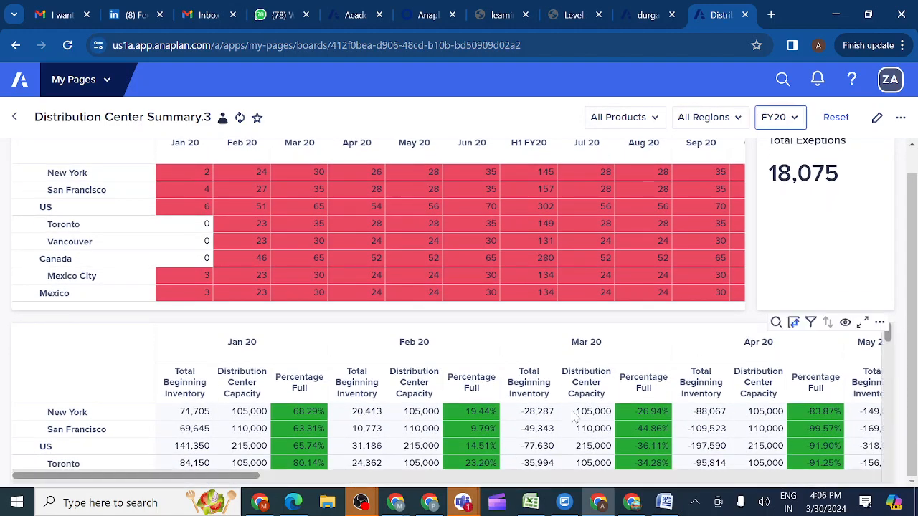
Switch to the Microsoft Teams meeting, dismiss the meeting time limit notice and return to the published board in Chrome
mouse_move(462, 503)
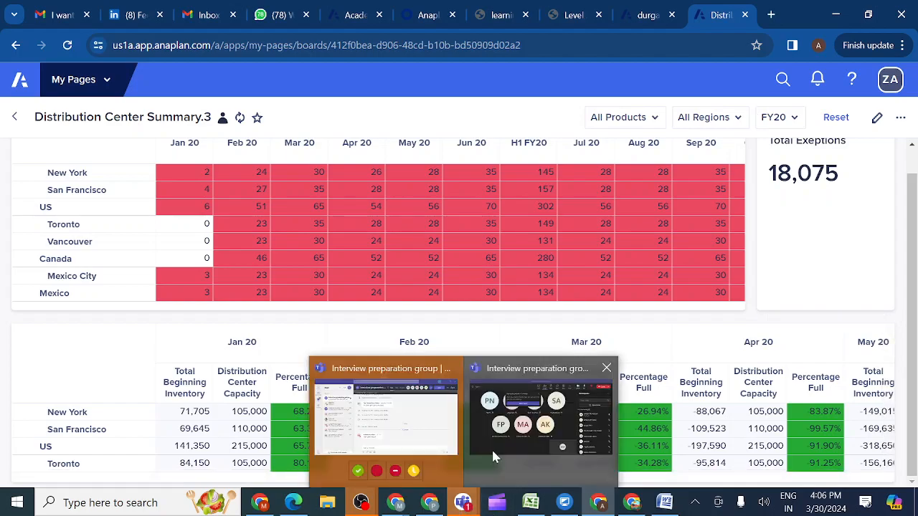
click(492, 457)
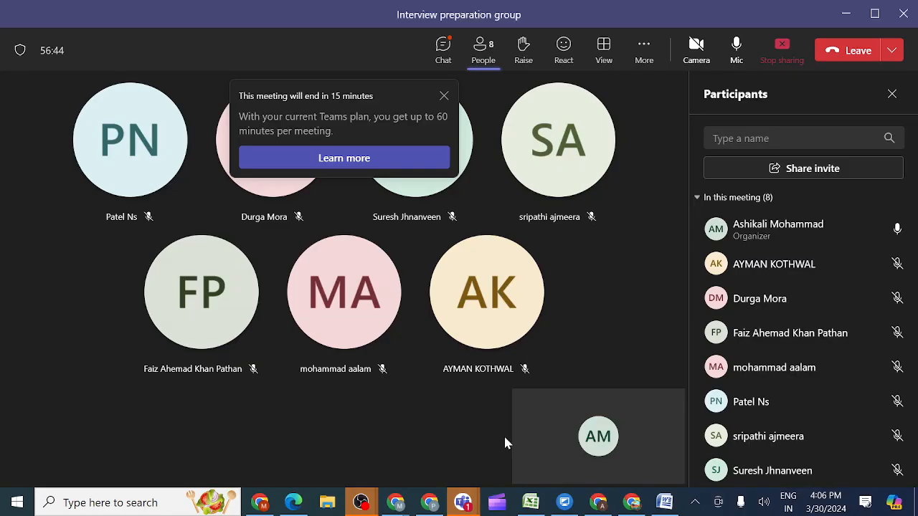
click(444, 98)
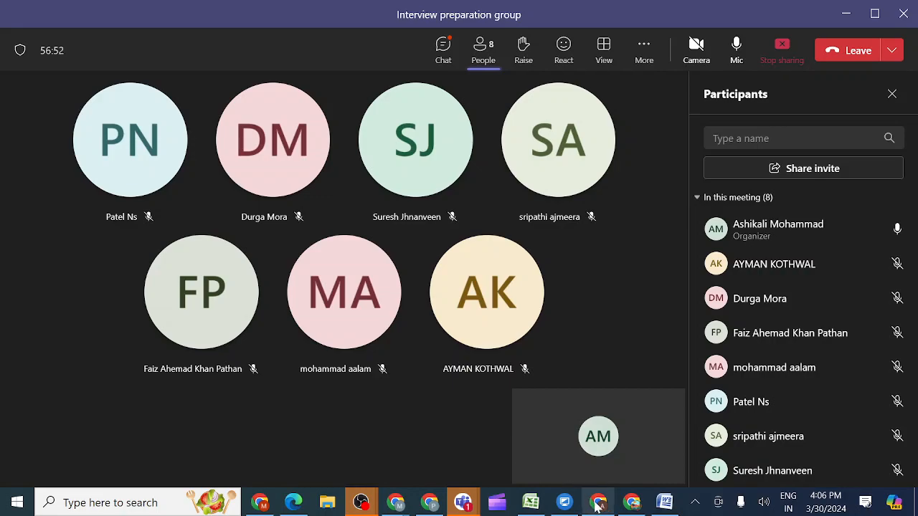
mouse_move(597, 506)
click(586, 469)
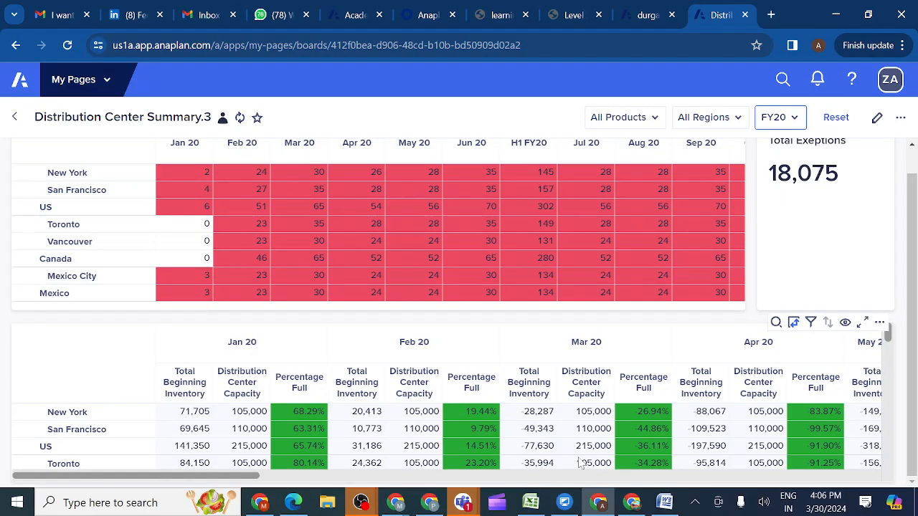
Check the capacity grid down to All Regions and compare the board with activity 3.5.5's required contents and UX prototype
scroll(588, 411, down, 10)
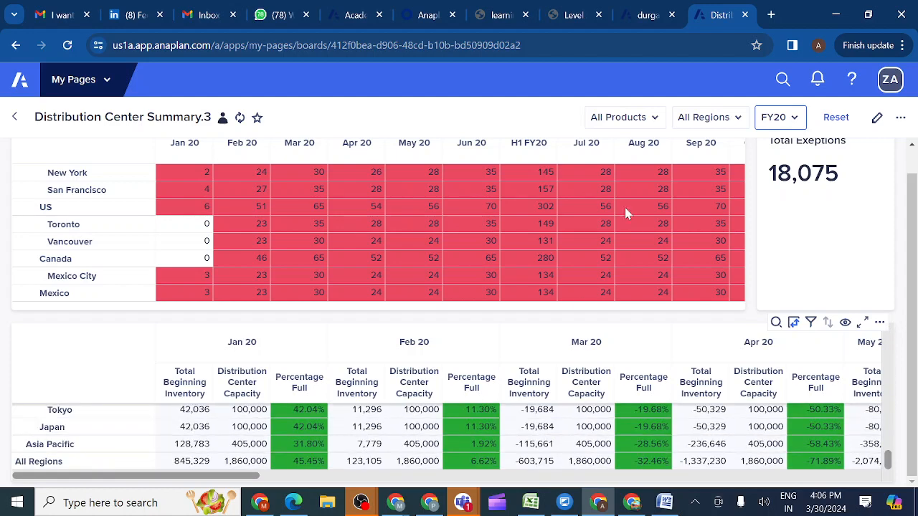
click(572, 18)
scroll(507, 267, down, 3)
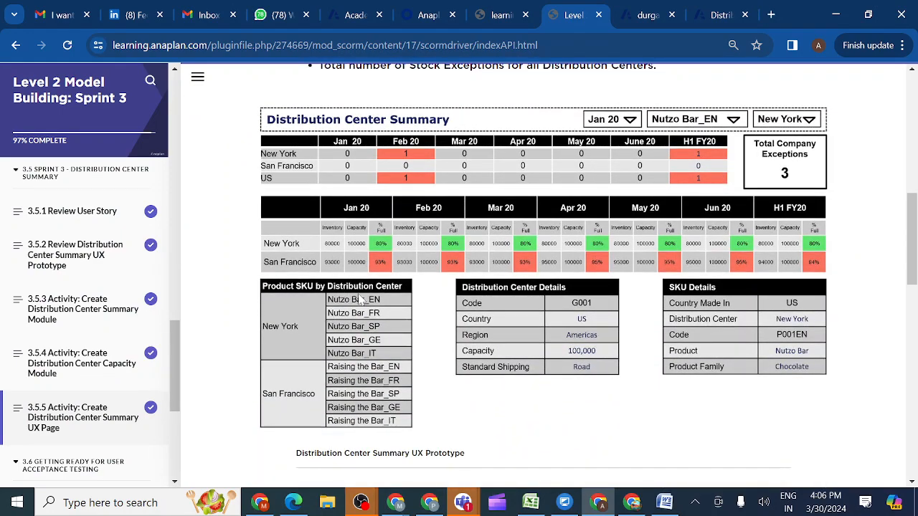
scroll(361, 300, up, 4)
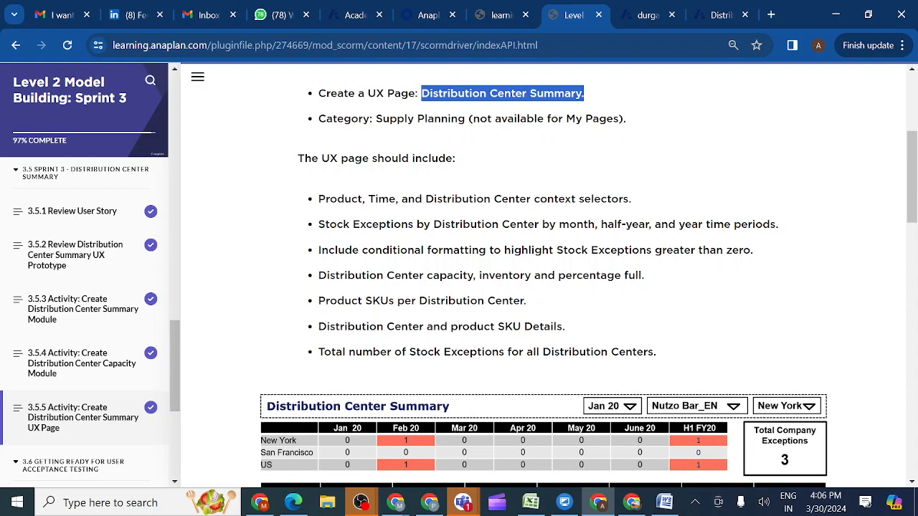
scroll(548, 314, down, 1)
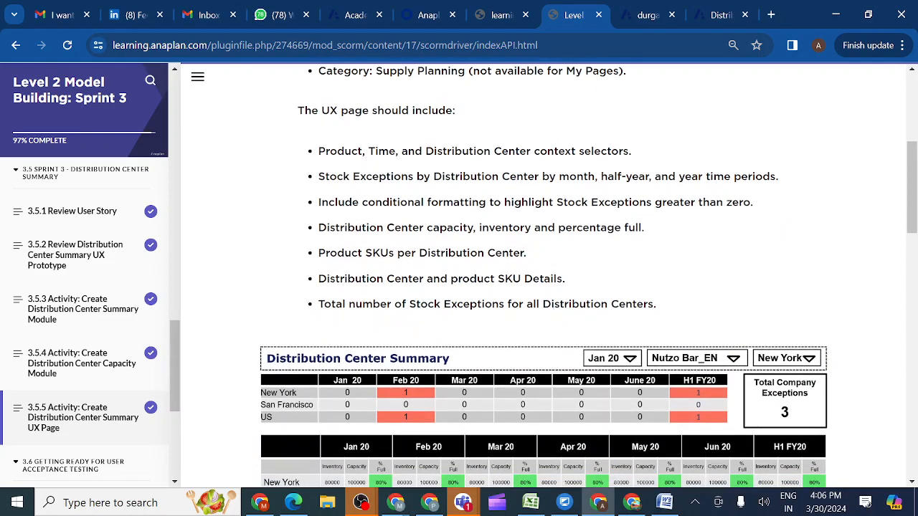
scroll(549, 287, down, 3)
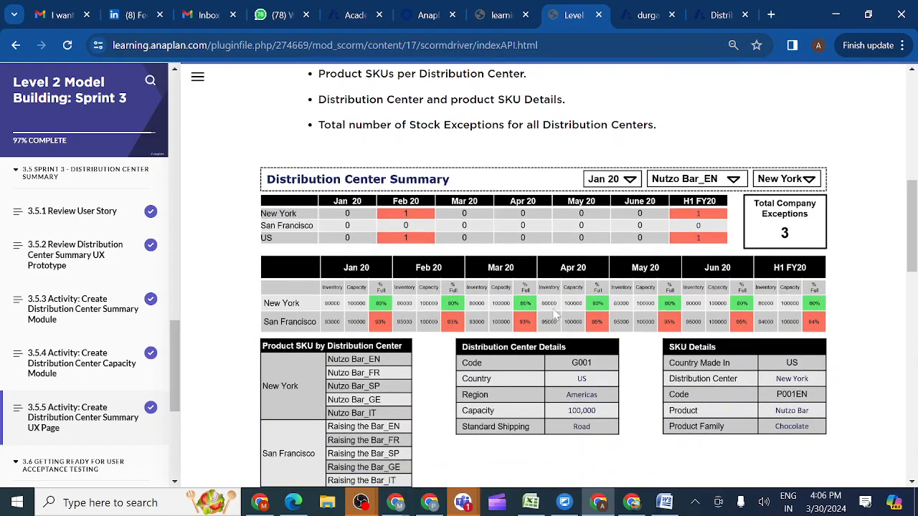
scroll(554, 313, down, 1)
scroll(554, 313, down, 4)
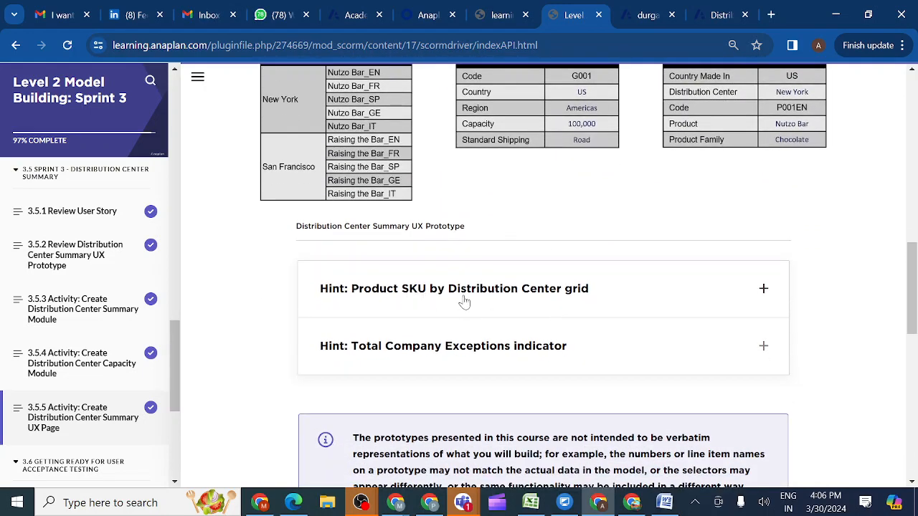
Expand the hint for the Product SKU by Distribution Center grid and read it alongside the prototype
scroll(564, 276, up, 2)
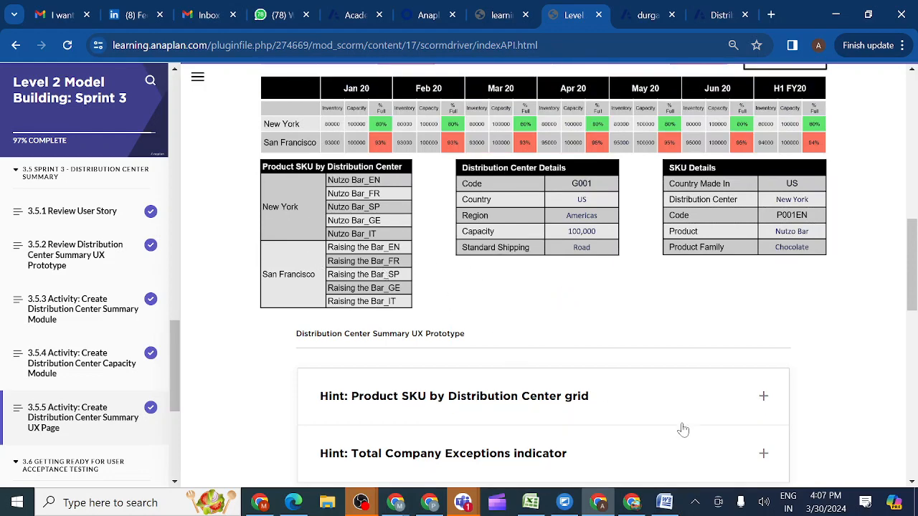
click(764, 398)
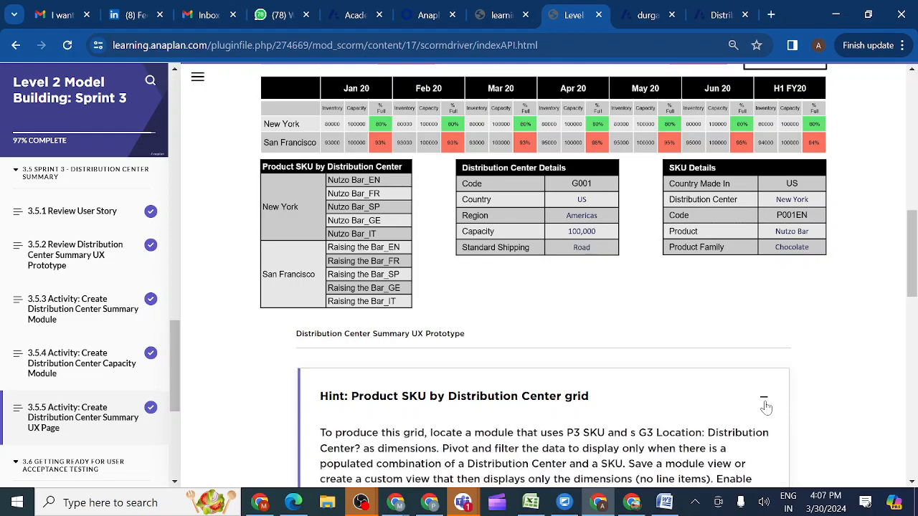
scroll(766, 407, down, 1)
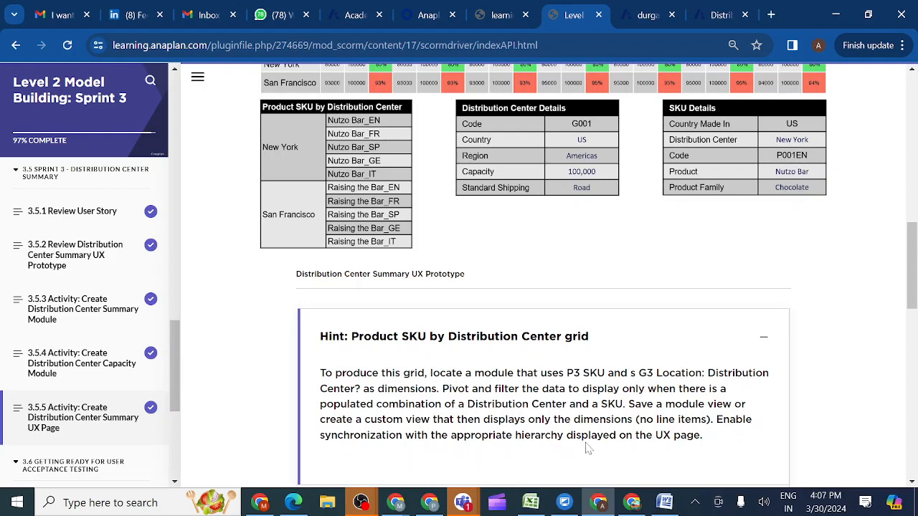
scroll(612, 386, up, 1)
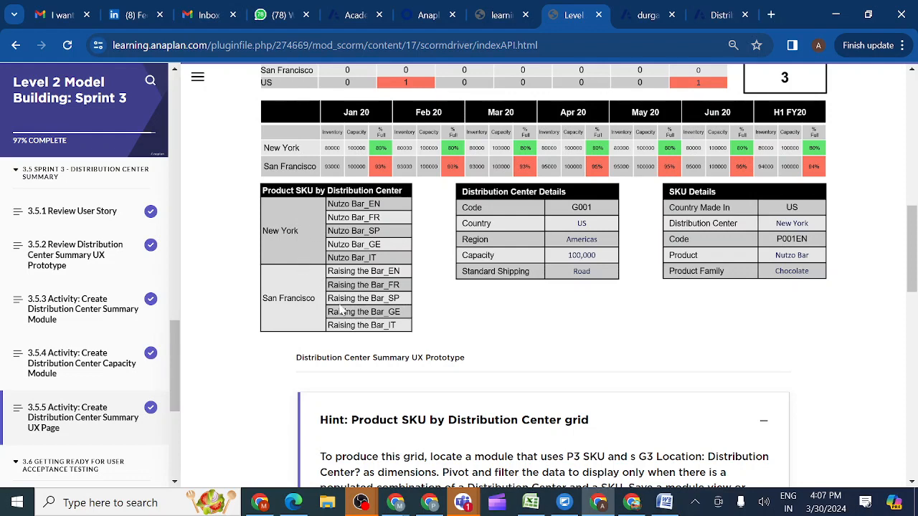
Find the model module dimensioned by P3 SKU and s G3 Location:Distribution Center? and open DAT01 Beginning Inventory
scroll(381, 375, down, 1)
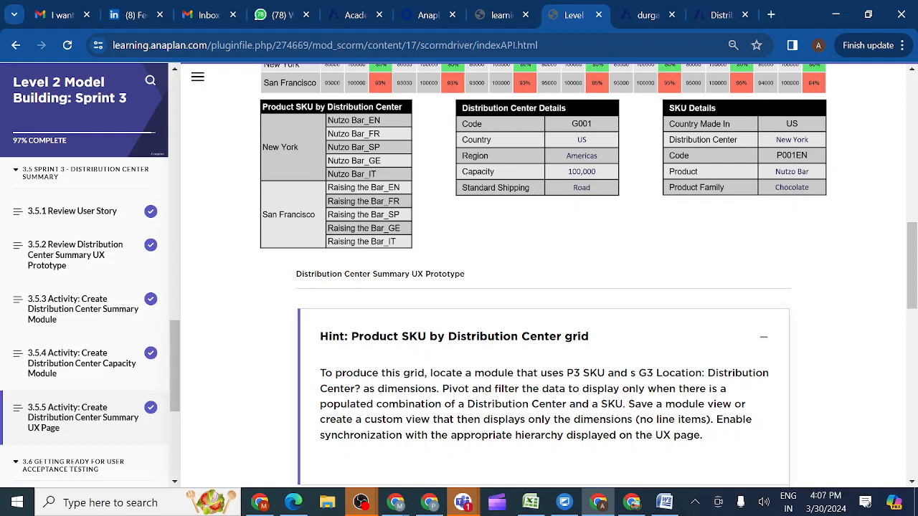
click(643, 15)
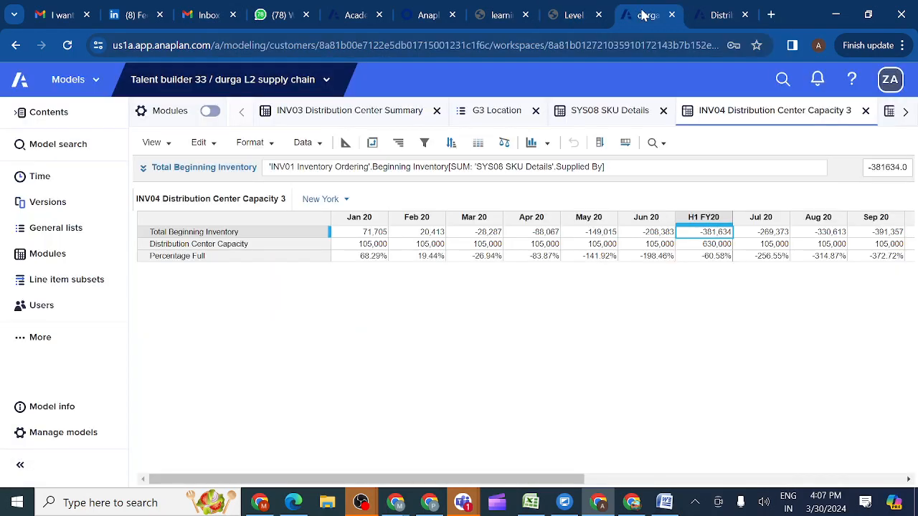
click(70, 259)
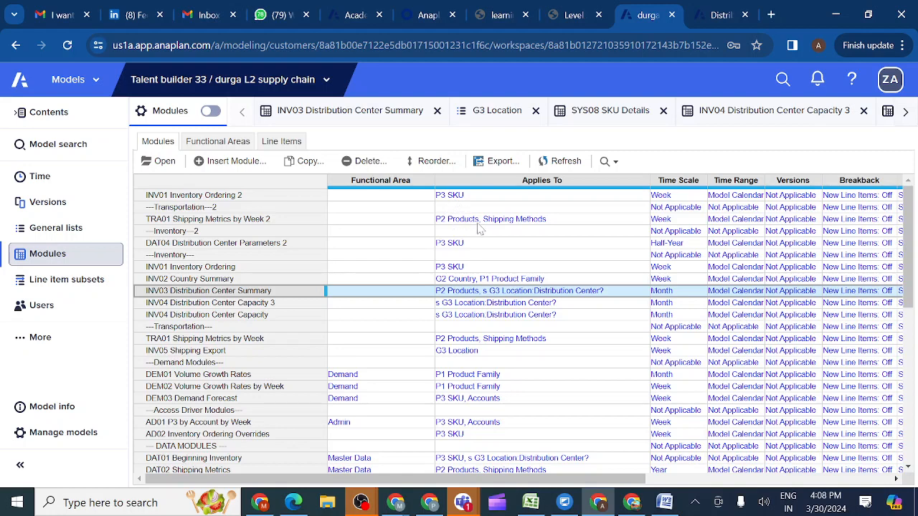
click(466, 291)
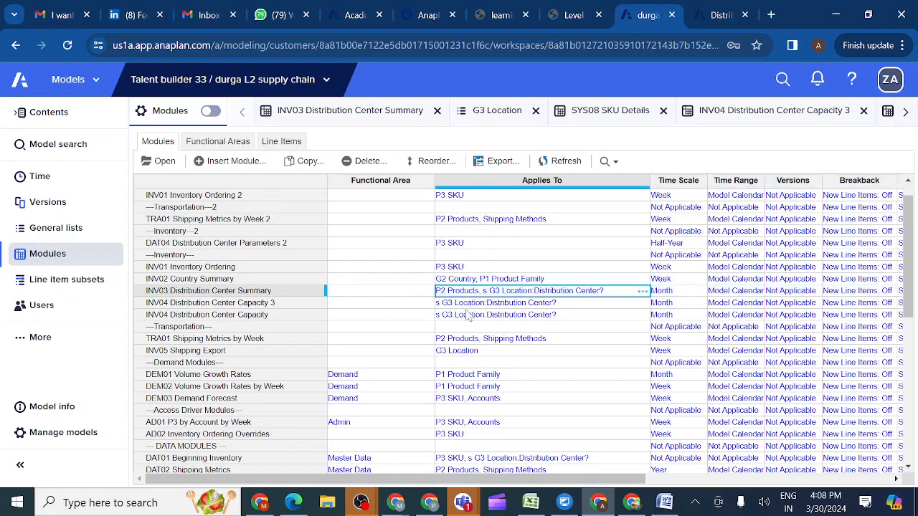
scroll(467, 316, down, 3)
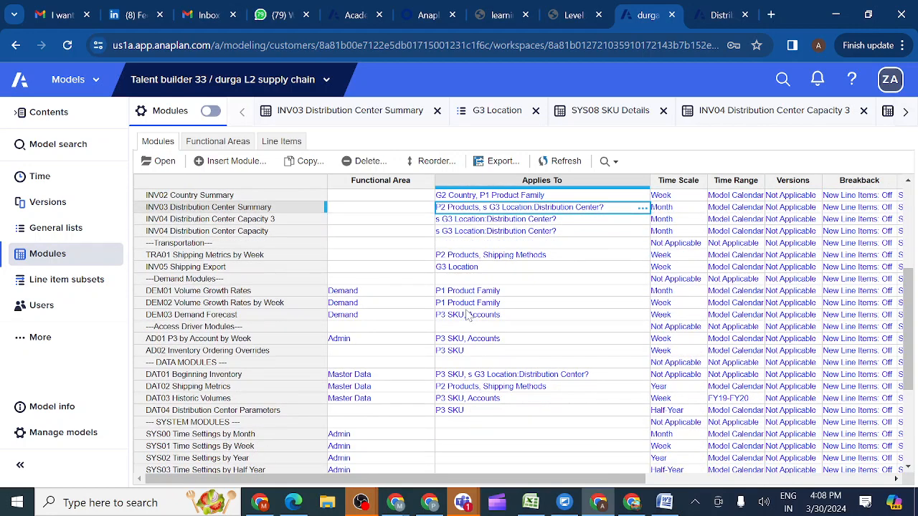
scroll(467, 316, down, 1)
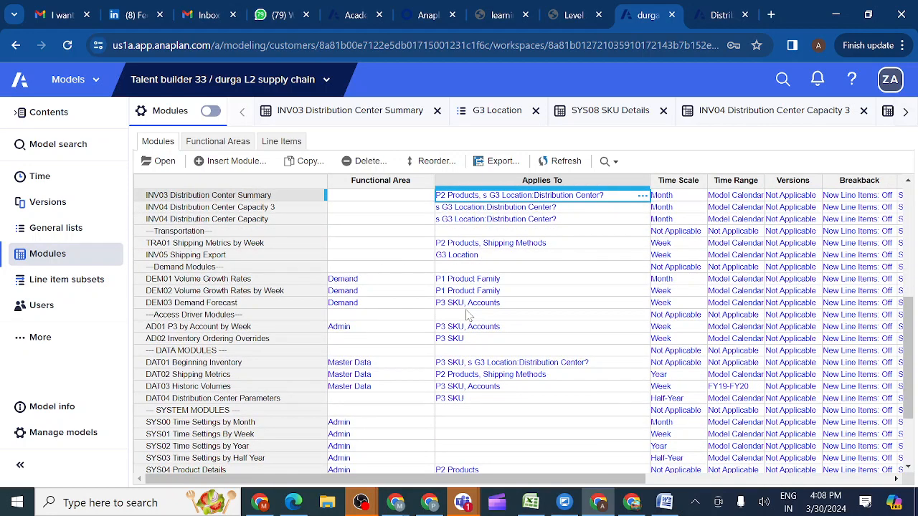
scroll(466, 316, down, 1)
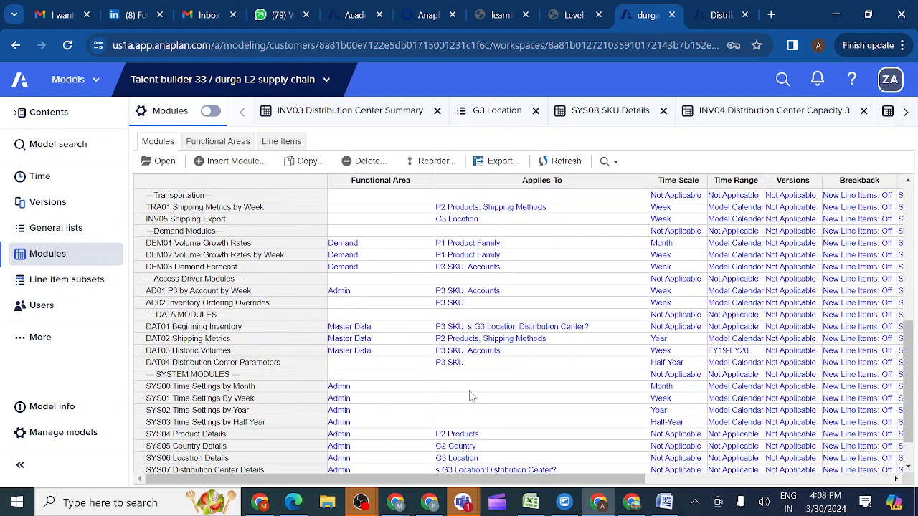
scroll(472, 395, down, 1)
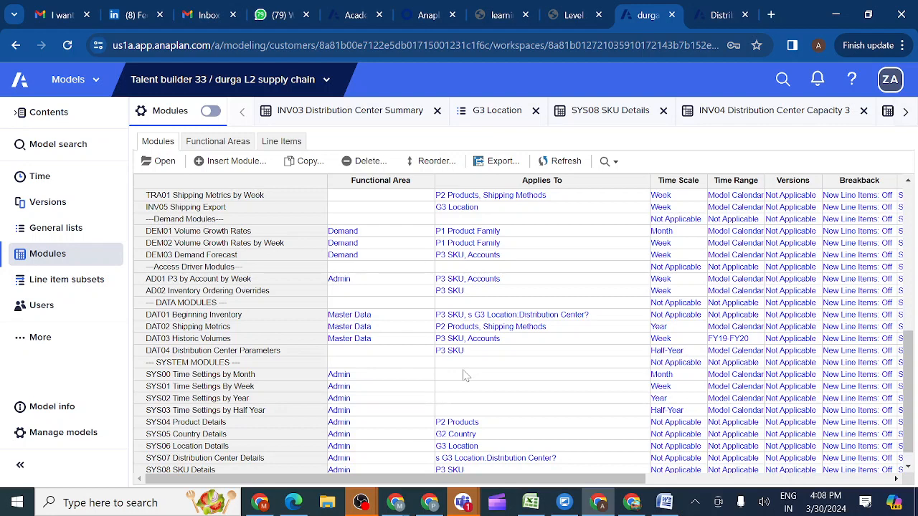
scroll(465, 375, down, 1)
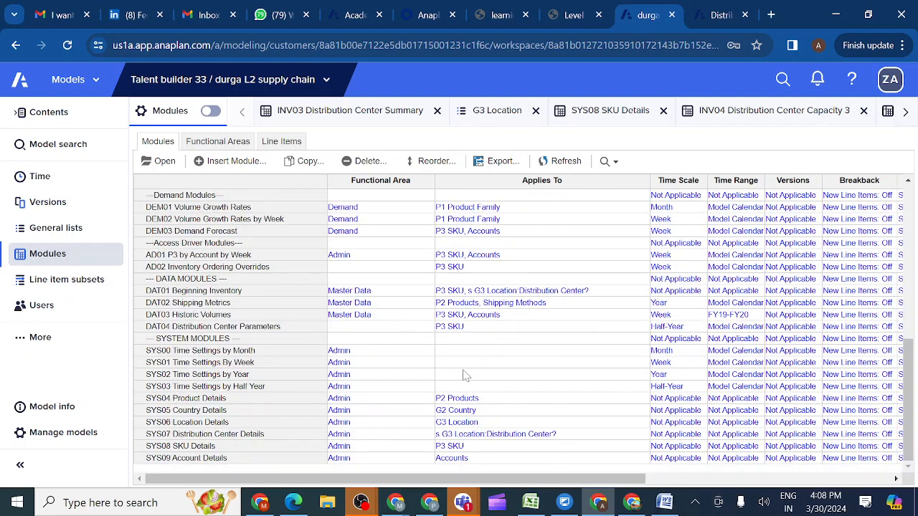
scroll(465, 375, up, 2)
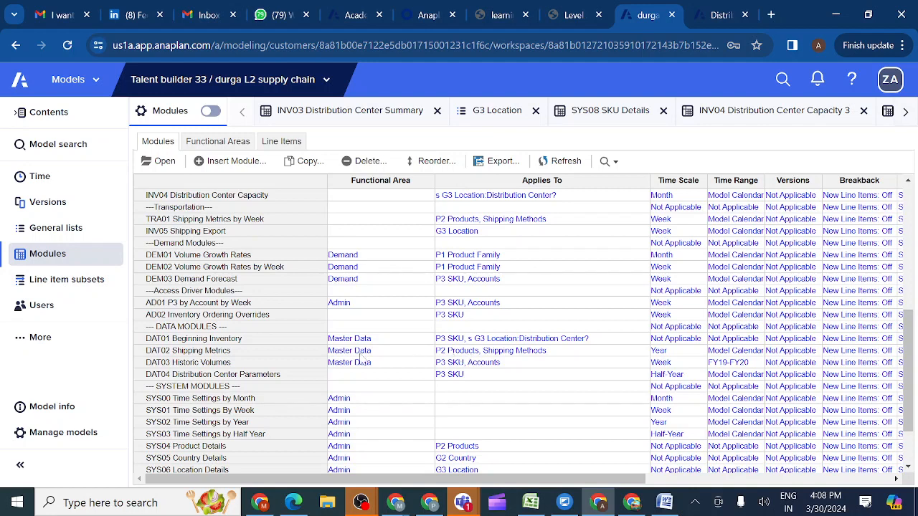
click(294, 343)
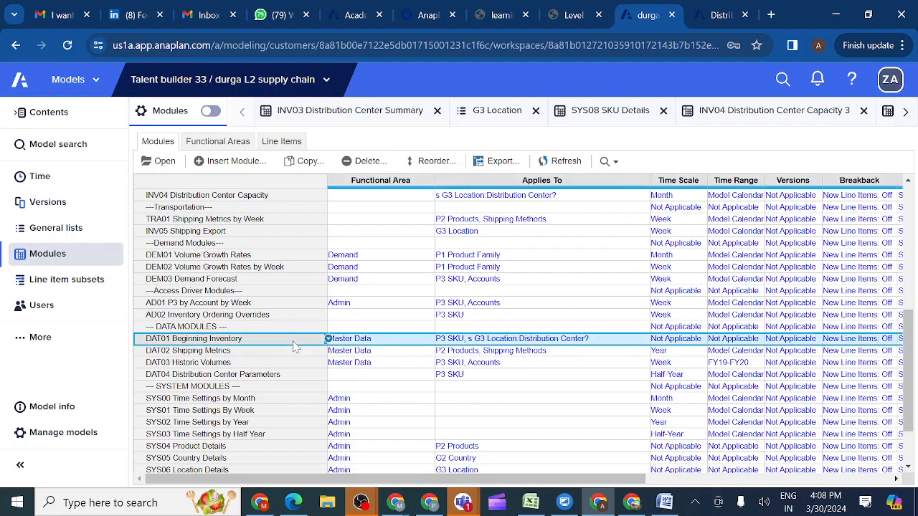
click(164, 162)
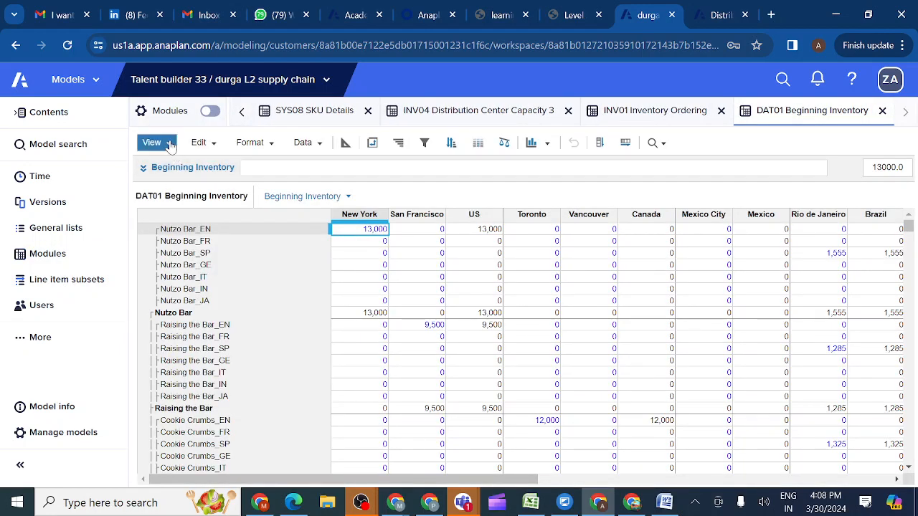
Save the DAT01 Beginning Inventory module's current layout as a new view named UX VIEW
click(169, 145)
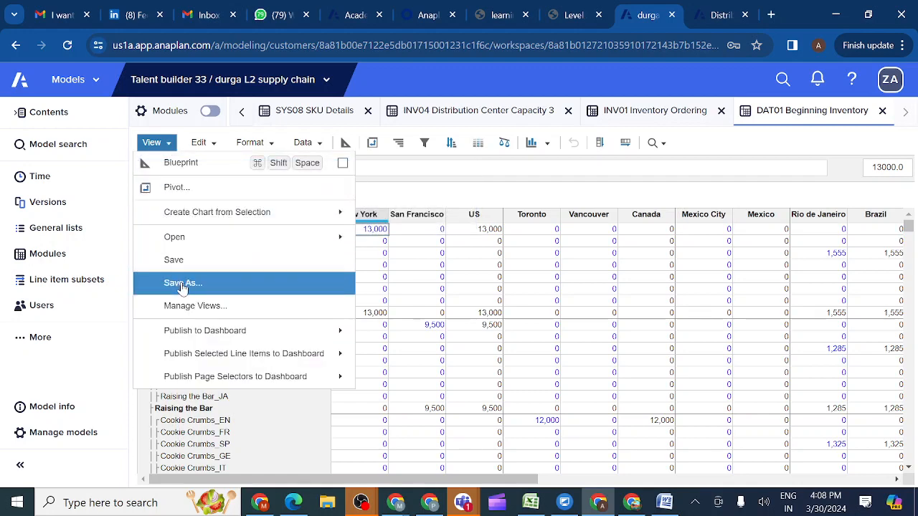
click(182, 284)
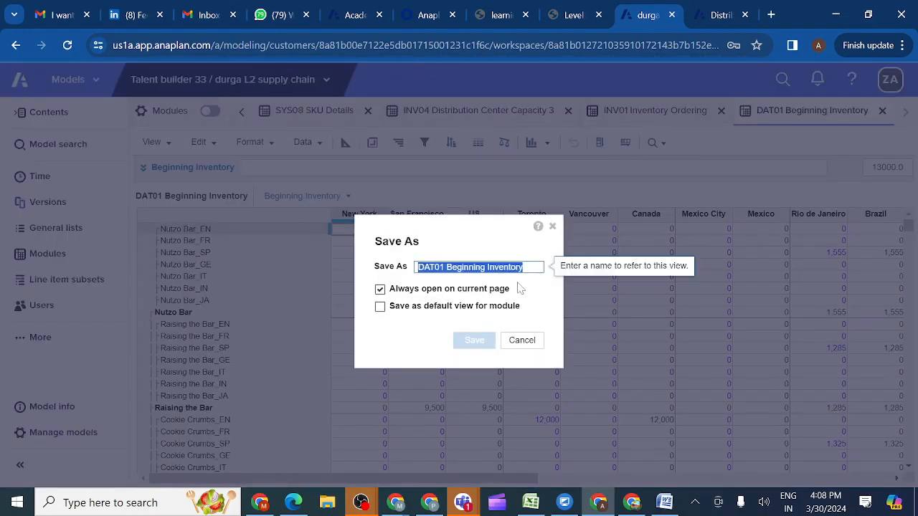
click(529, 268)
key(BackSpace)
key(BackSpace)
key(BackSpace)
key(BackSpace)
key(BackSpace)
key(BackSpace)
key(BackSpace)
key(BackSpace)
key(BackSpace)
key(BackSpace)
key(BackSpace)
key(BackSpace)
key(BackSpace)
key(BackSpace)
key(BackSpace)
key(BackSpace)
key(BackSpace)
key(BackSpace)
key(BackSpace)
key(BackSpace)
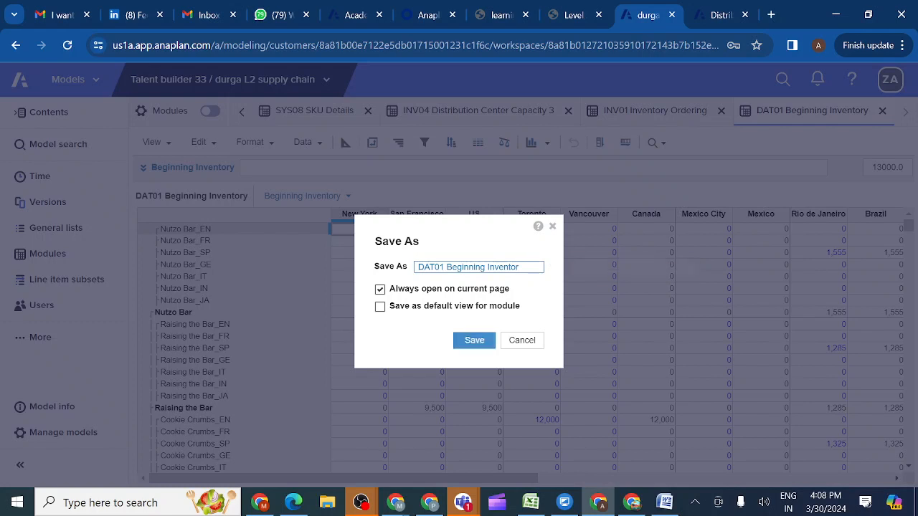
key(BackSpace)
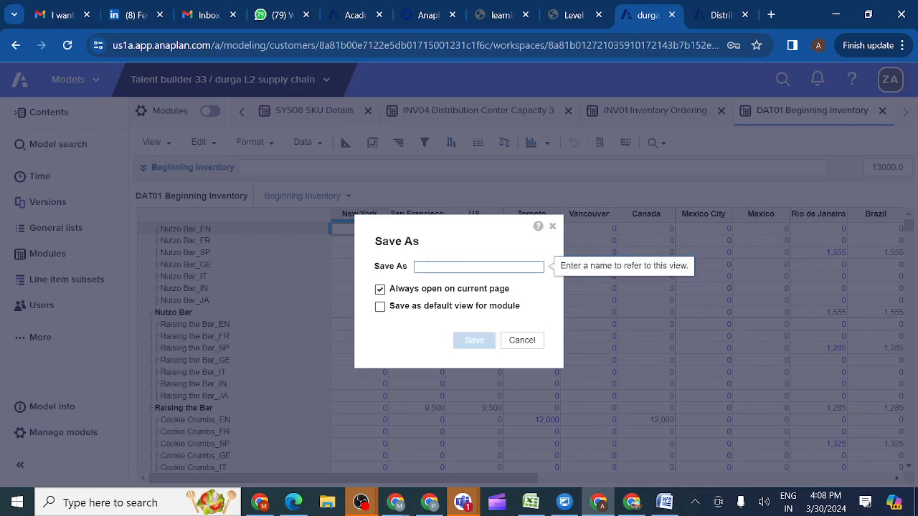
text(UX)
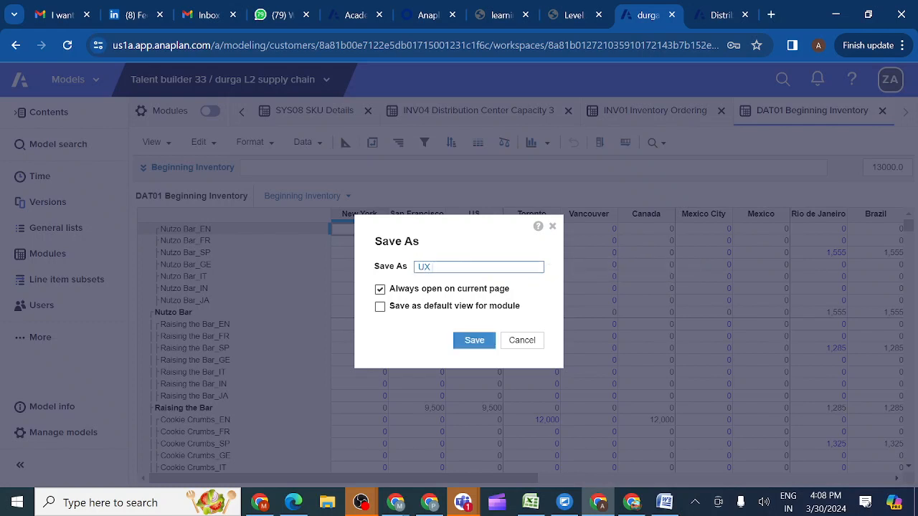
text( VIEW)
click(476, 342)
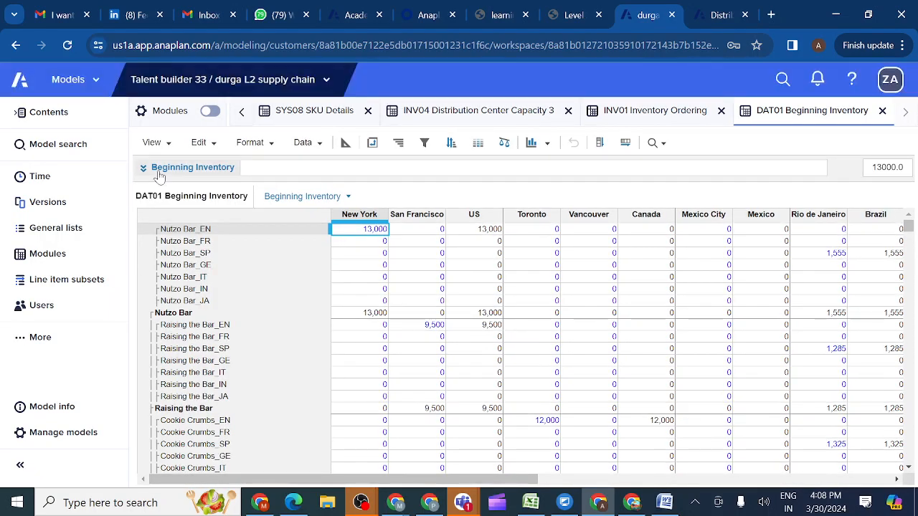
Open the saved UX VIEW of the DAT01 Beginning Inventory module
click(167, 149)
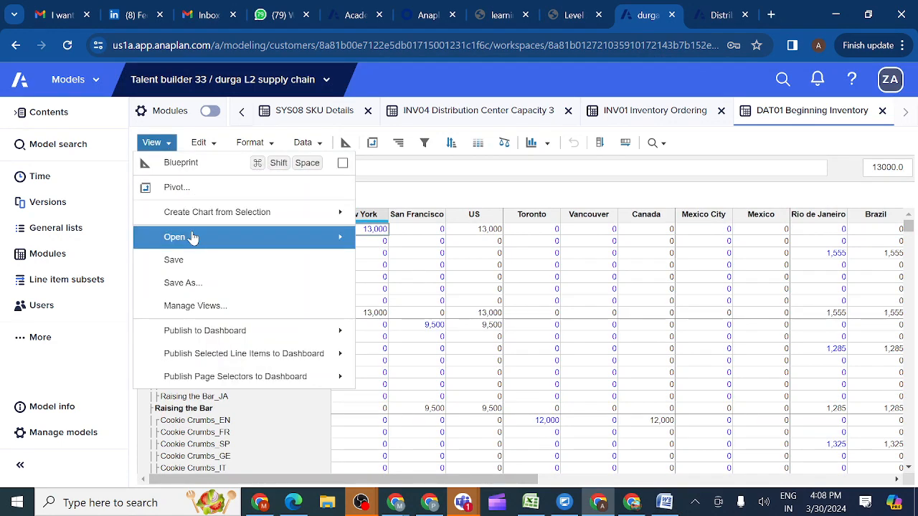
mouse_move(287, 238)
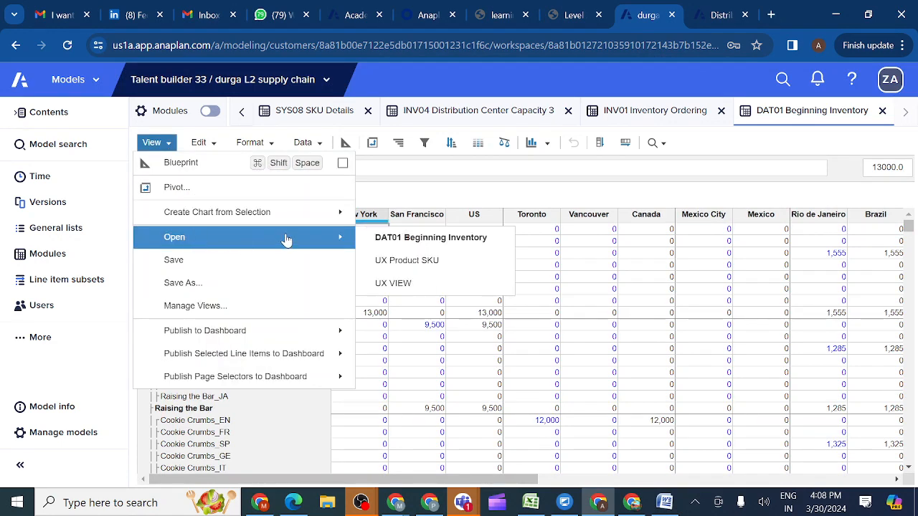
click(391, 284)
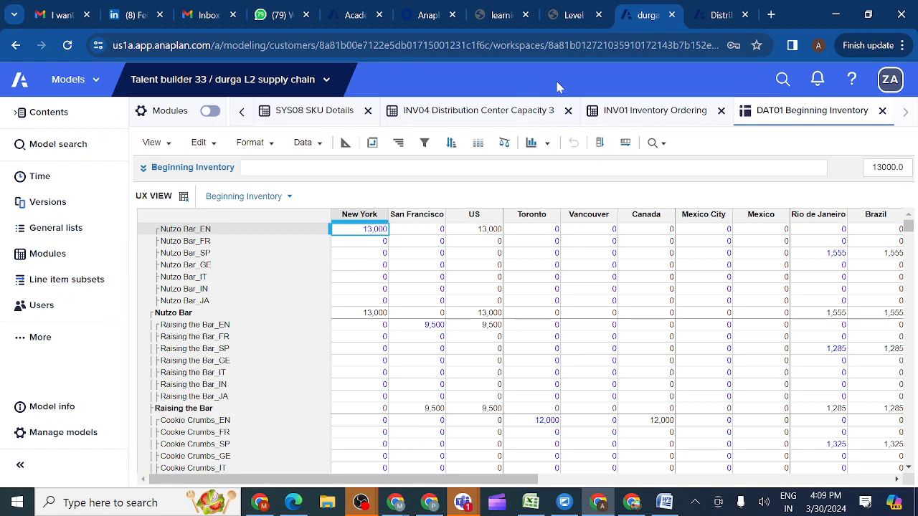
Following the prototype, pivot UX VIEW so s G3 Location:Distribution Center? and nested P3 SKU are on rows and Line Items on columns
click(577, 22)
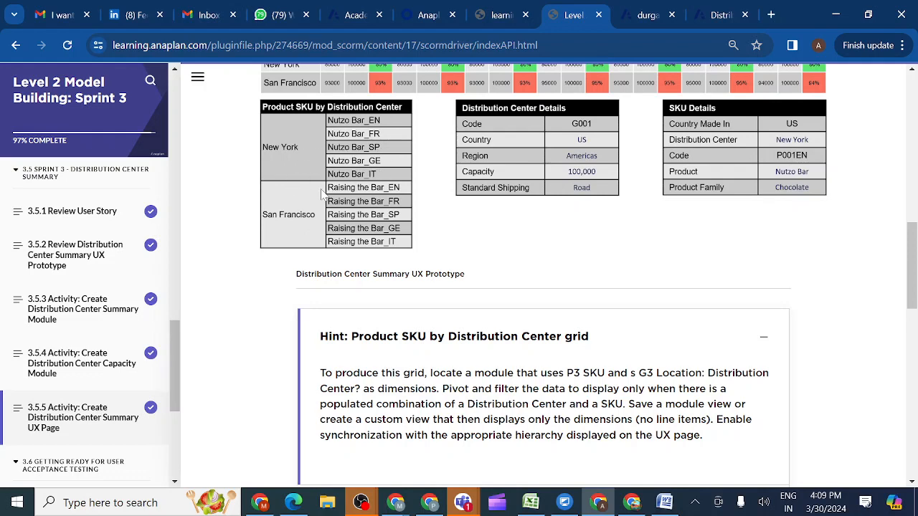
click(645, 16)
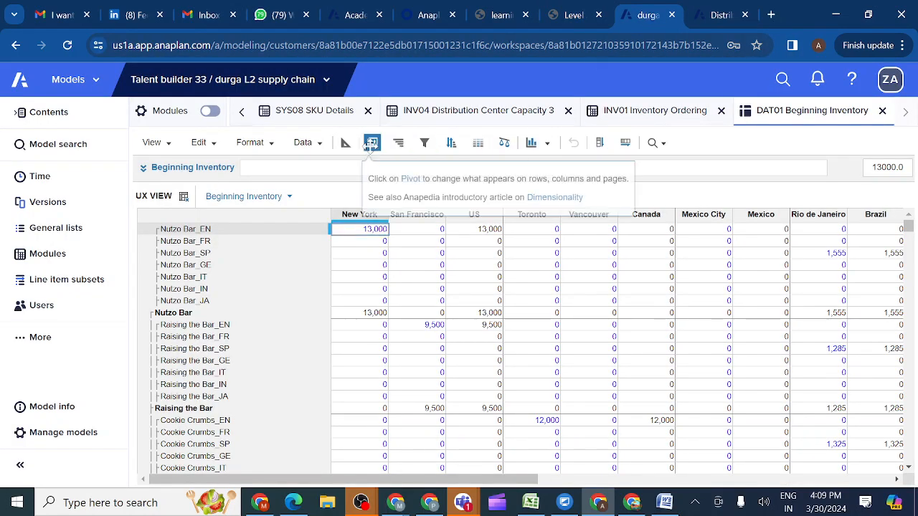
click(373, 143)
drag(519, 275, 371, 344)
drag(498, 284, 359, 409)
drag(364, 198, 545, 286)
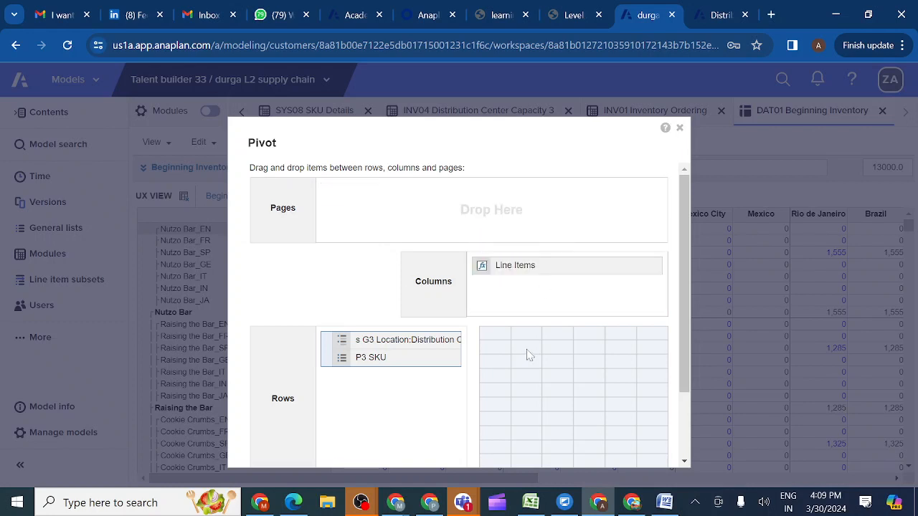
scroll(685, 374, down, 2)
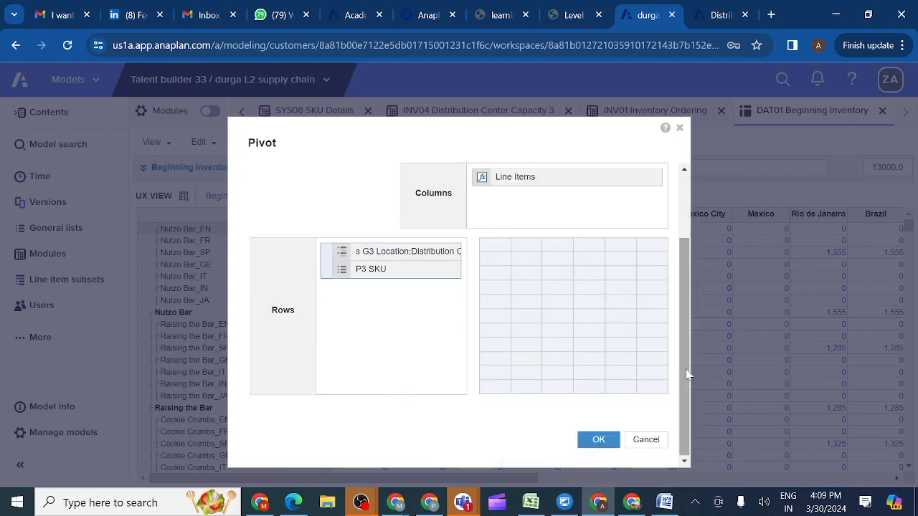
click(599, 440)
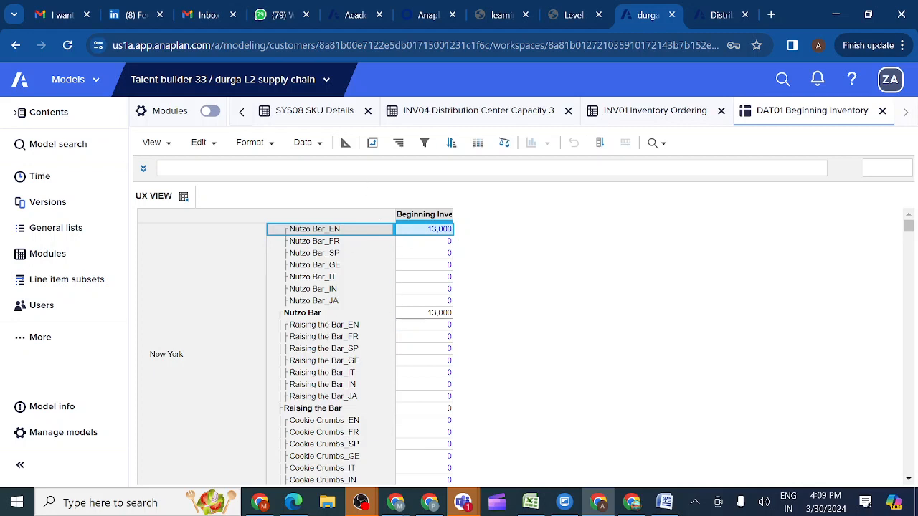
Filter the distribution center and SKU rows to show only those where Beginning Inventory is greater than 0
click(426, 144)
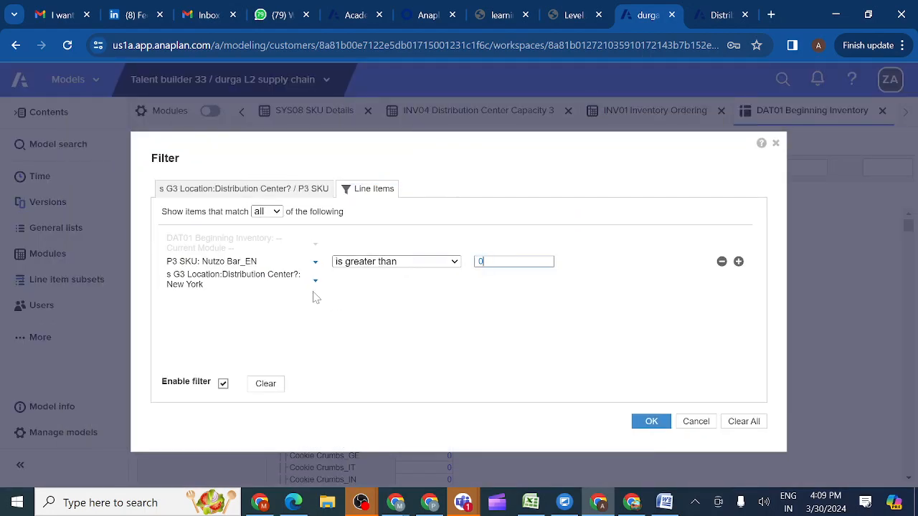
click(266, 190)
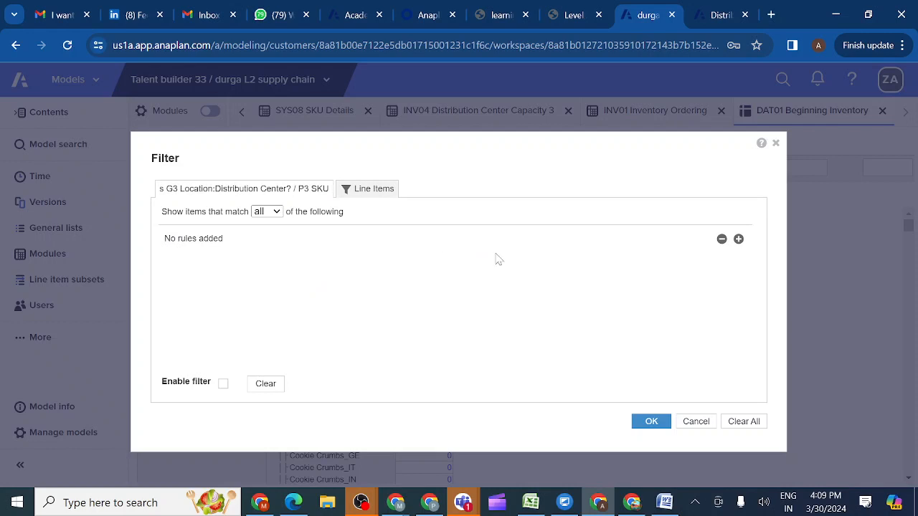
click(739, 240)
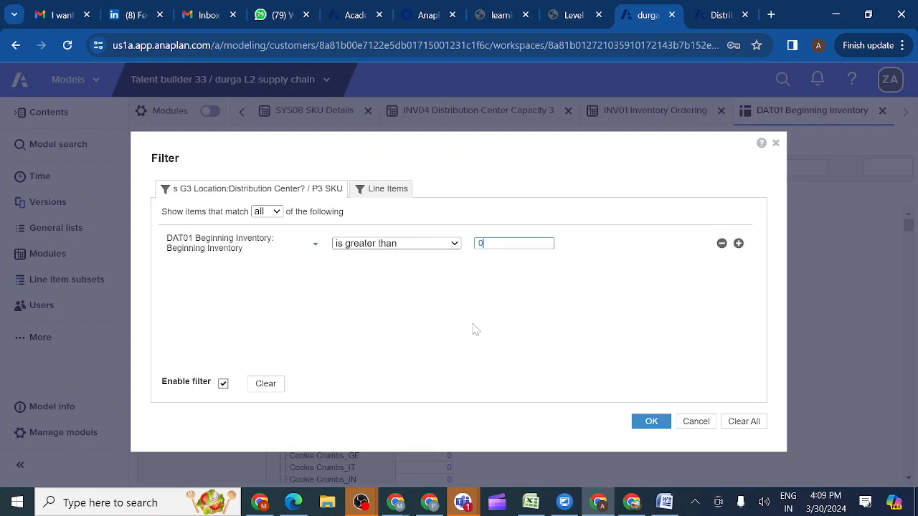
click(651, 423)
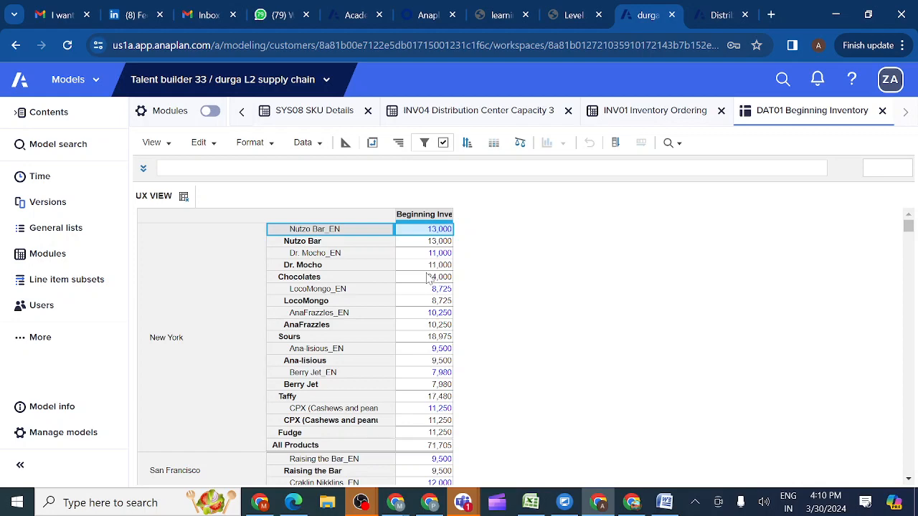
Compare the filtered rows with the prototype's SKU grid and apply Show Selection to the Beginning Inventory column
click(576, 10)
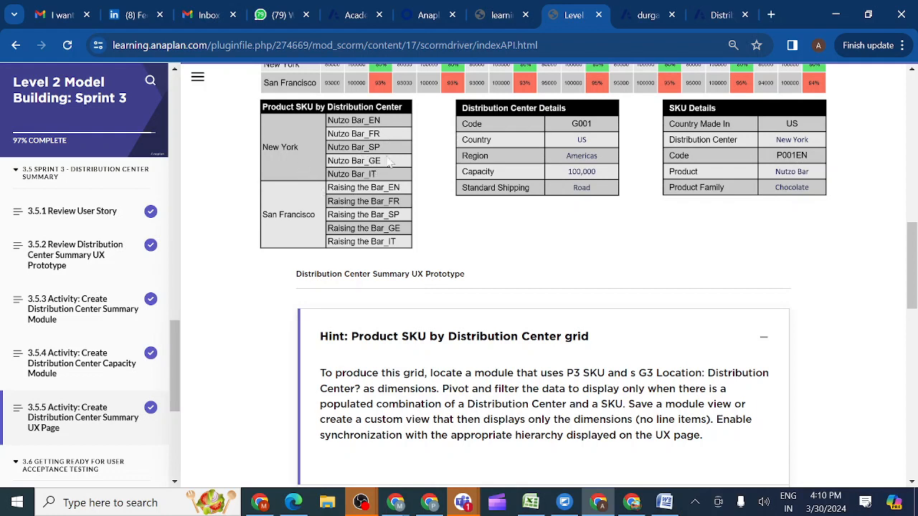
click(642, 17)
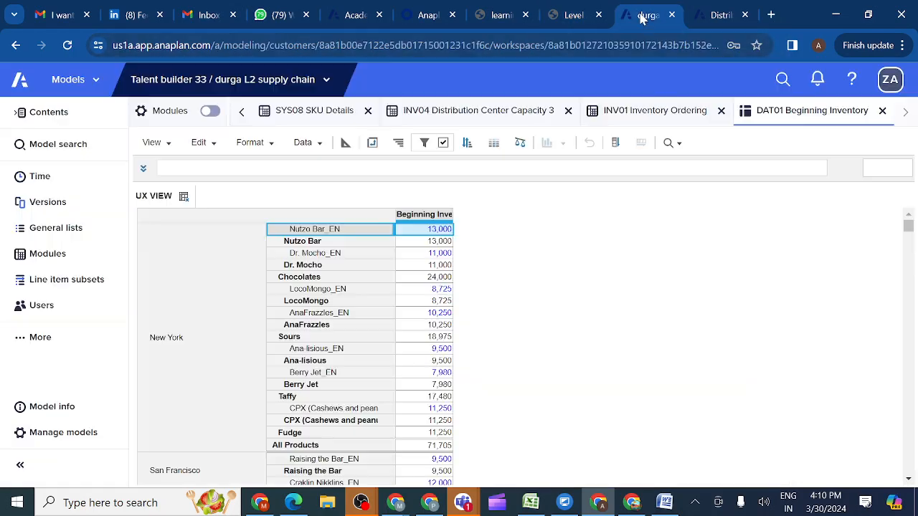
click(418, 218)
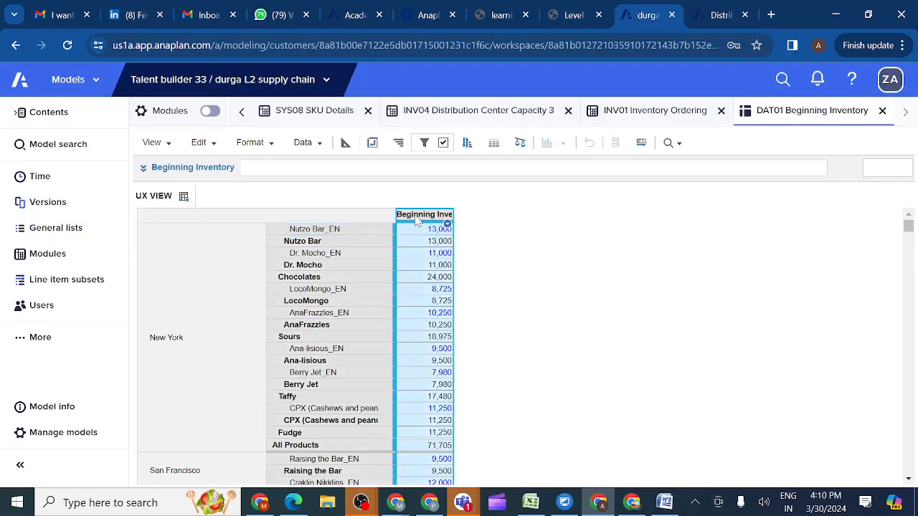
click(271, 144)
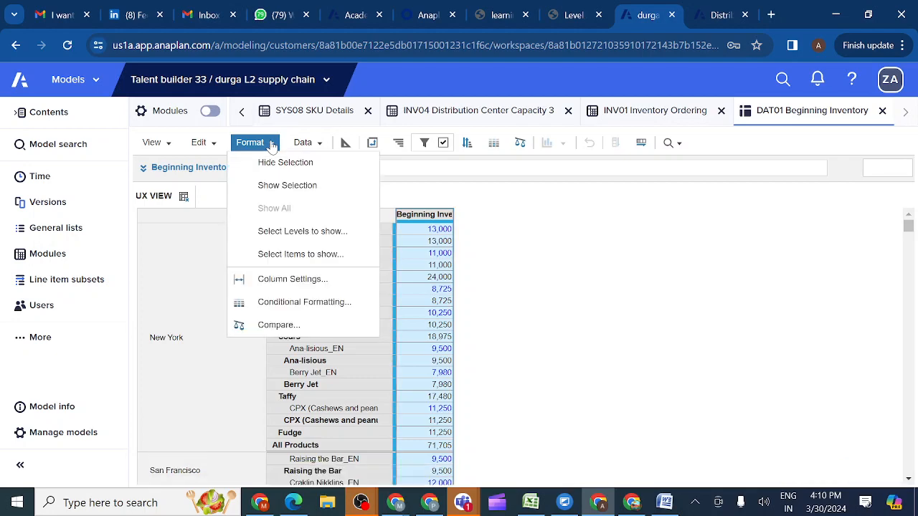
click(277, 187)
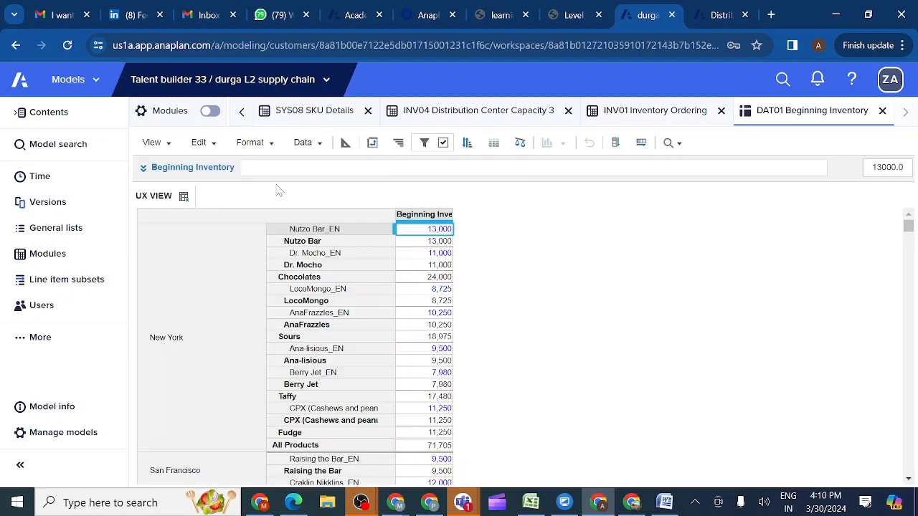
Hide the Beginning Inventory column in the UX VIEW grid so only the row labels are displayed
click(267, 146)
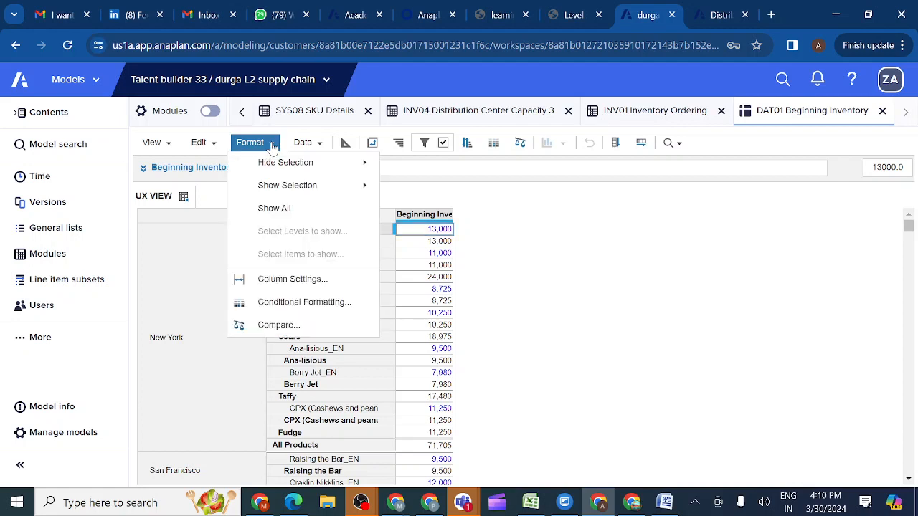
click(549, 269)
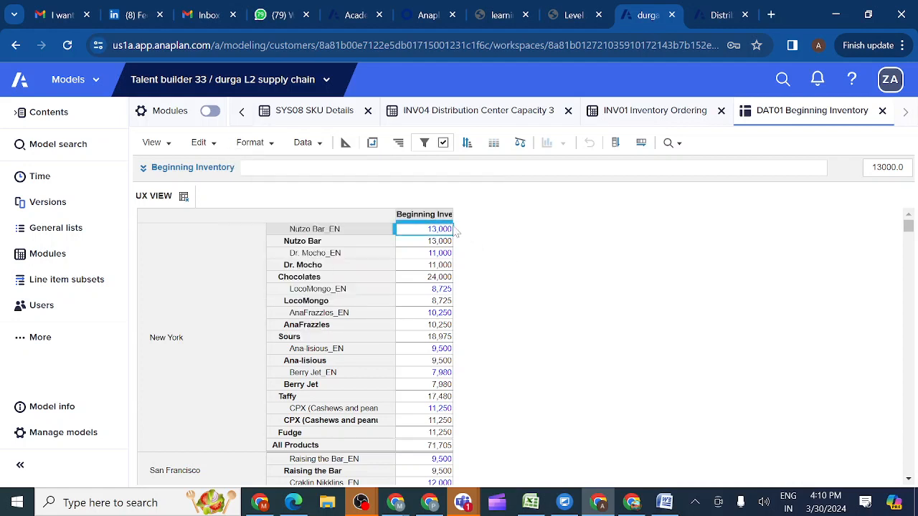
click(424, 215)
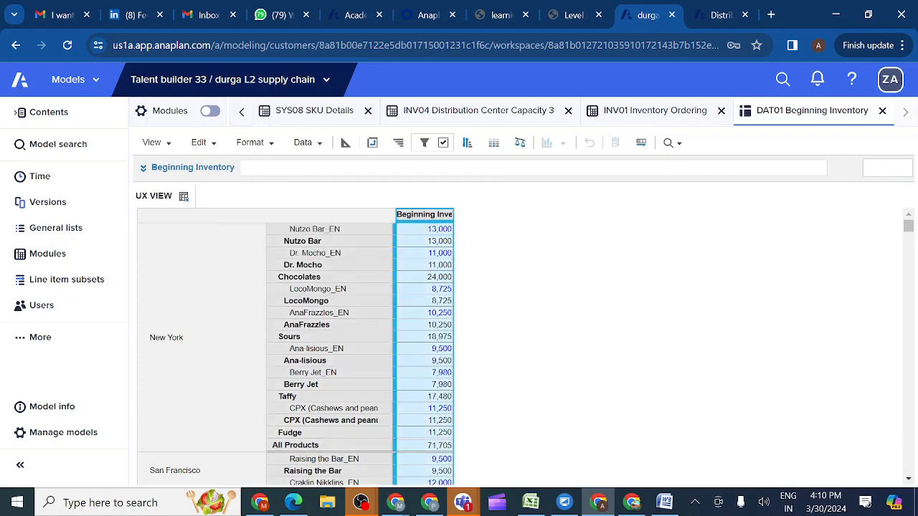
click(273, 146)
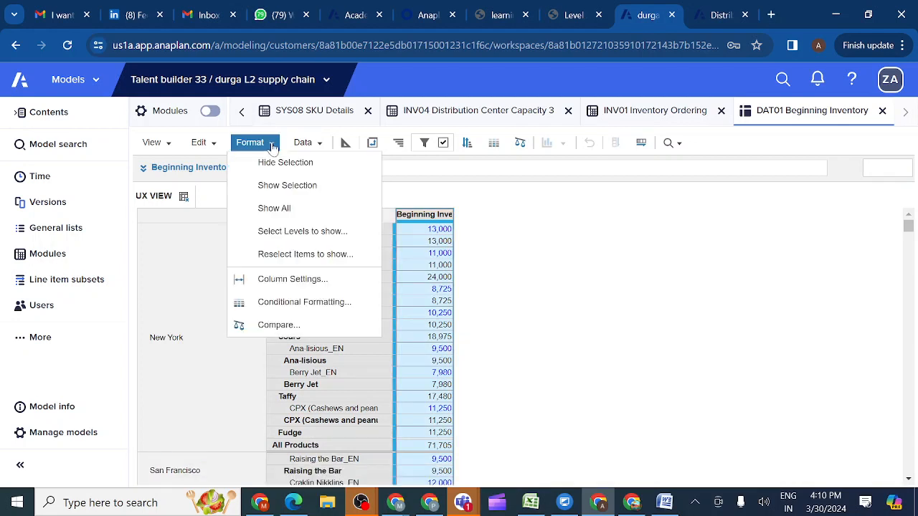
click(285, 164)
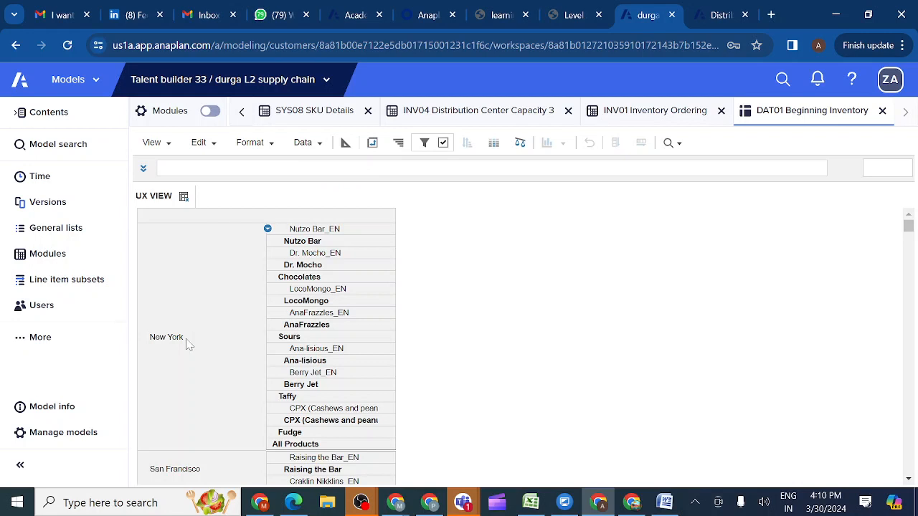
Limit the nested product rows to the P3 SKU level, excluding the P1 Product Family and P2 Products levels
click(311, 244)
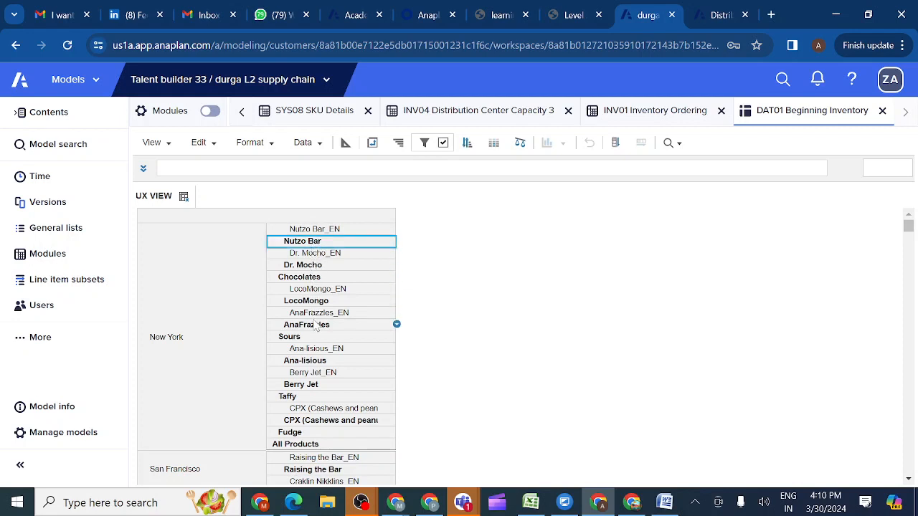
scroll(322, 364, down, 1)
scroll(322, 363, down, 1)
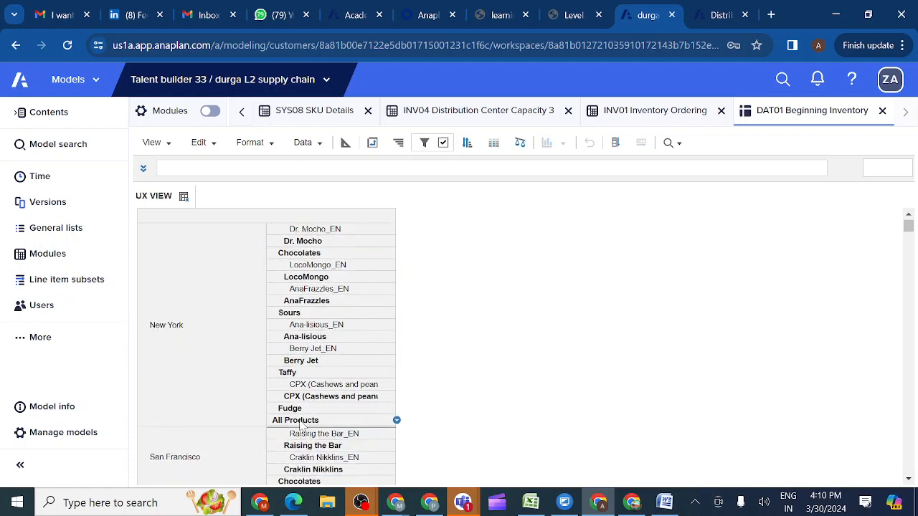
click(301, 424)
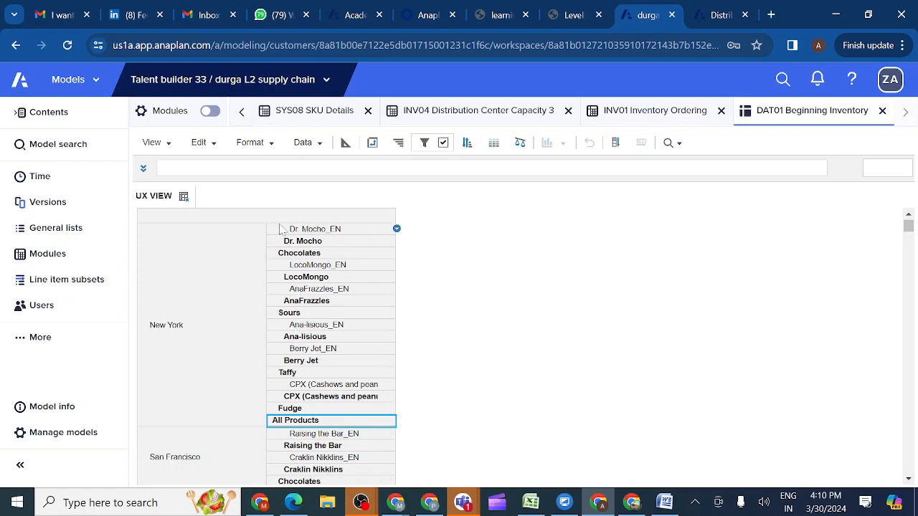
click(396, 230)
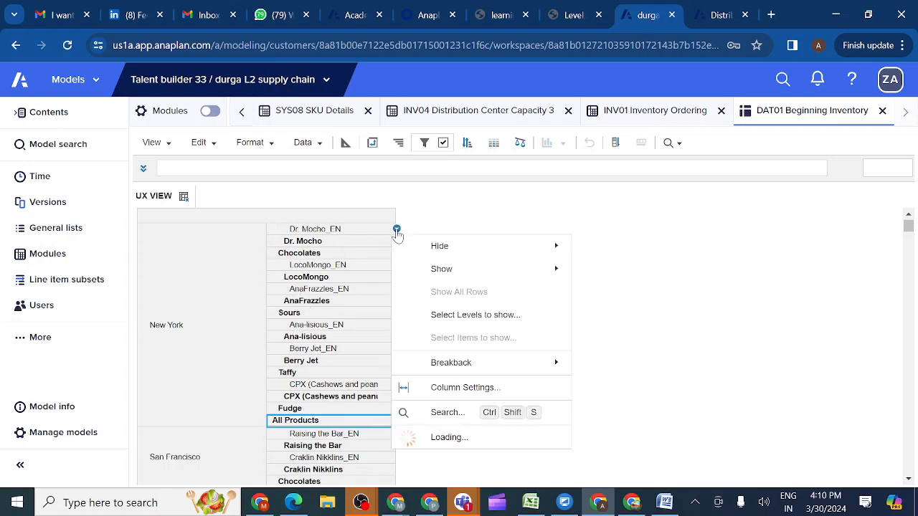
click(442, 317)
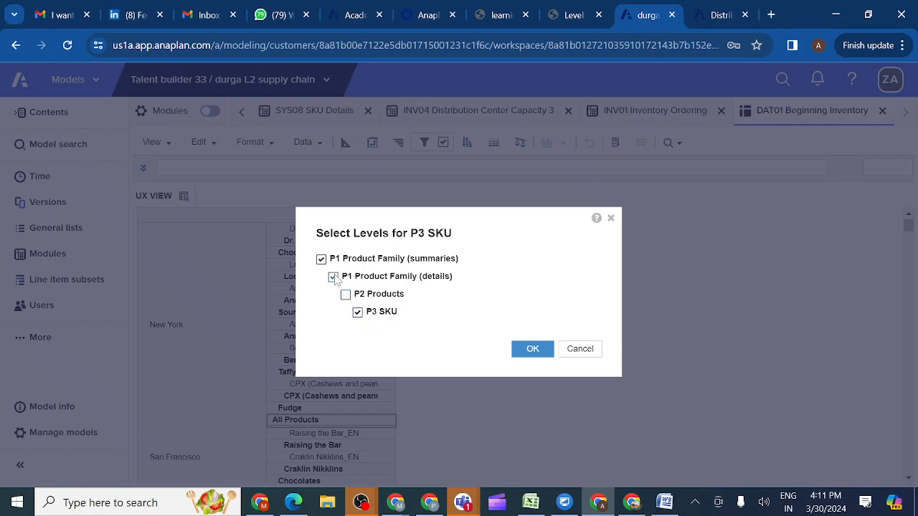
click(334, 277)
click(531, 349)
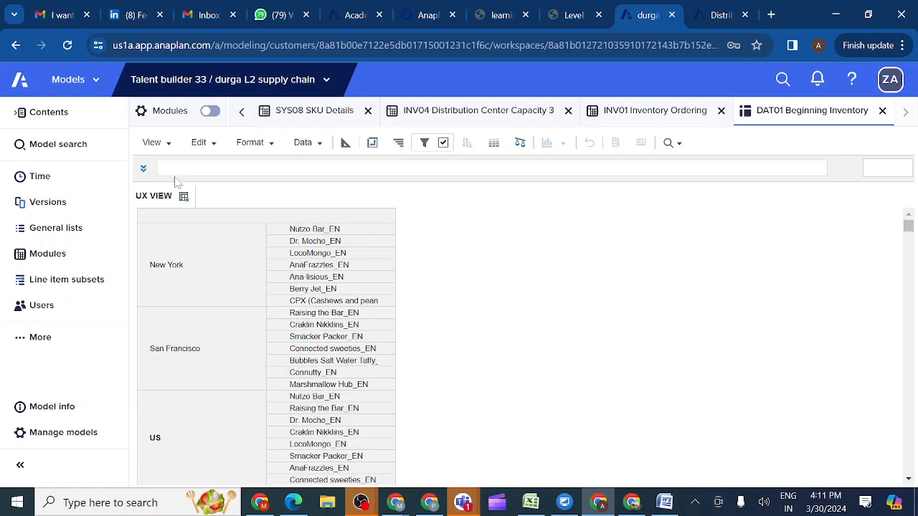
Save the modified DAT01 Beginning Inventory layout, overwriting the existing UX VIEW
click(168, 145)
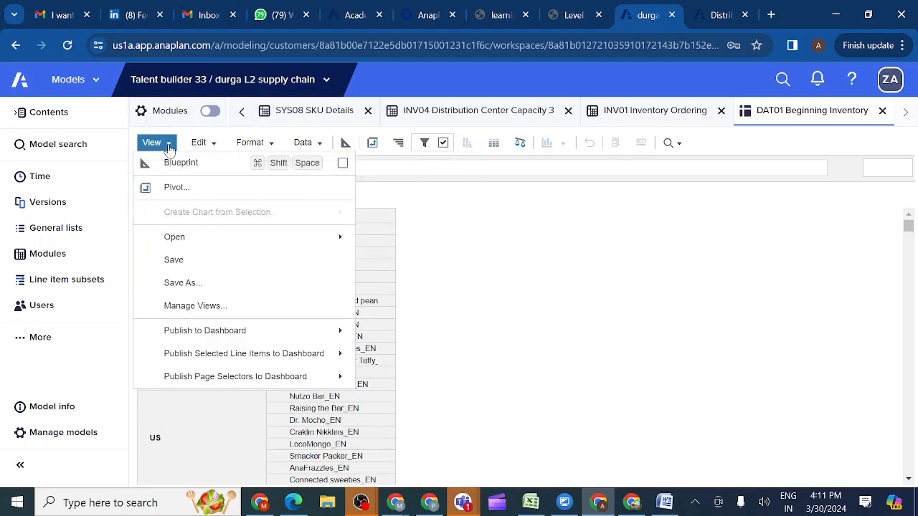
click(189, 262)
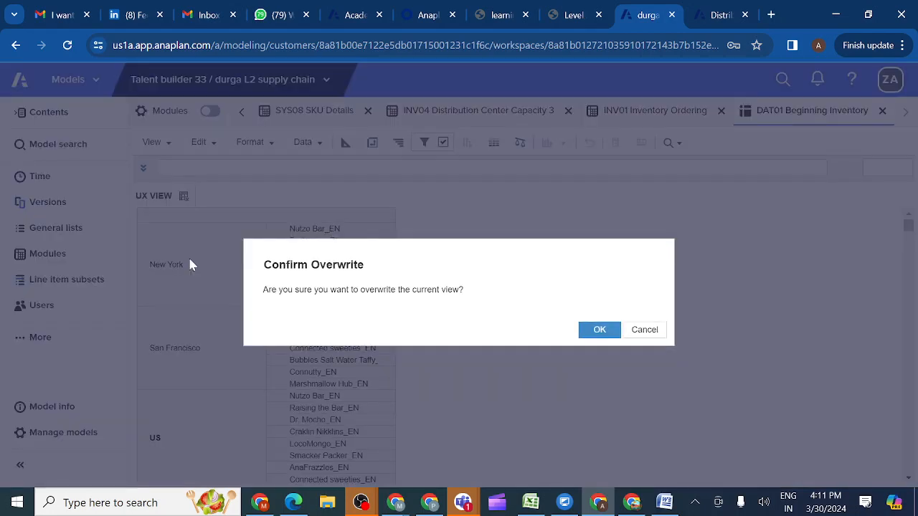
click(600, 330)
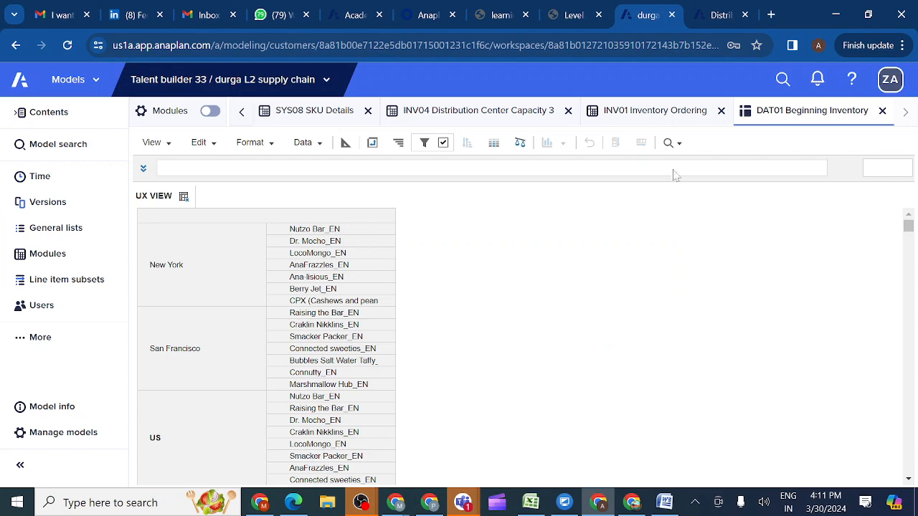
Switch to the Distribution Center Summary.3 board and open it in the board designer
click(717, 19)
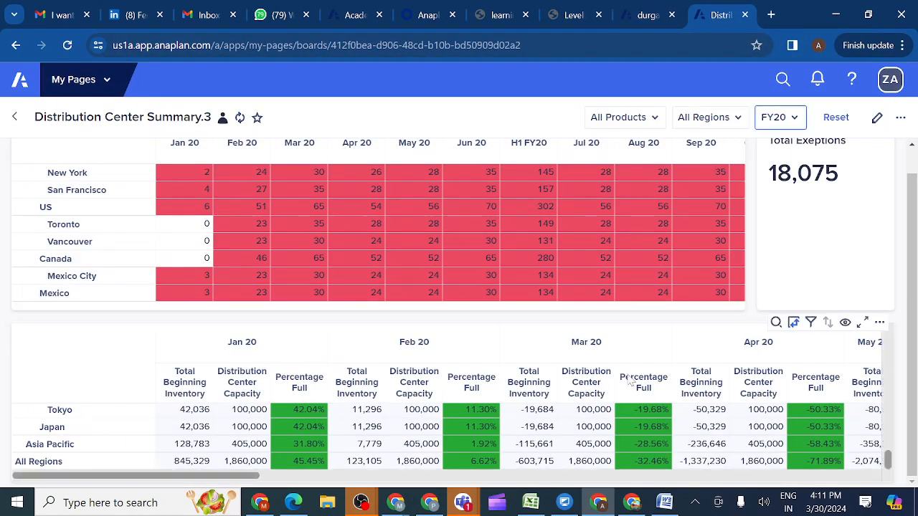
click(876, 119)
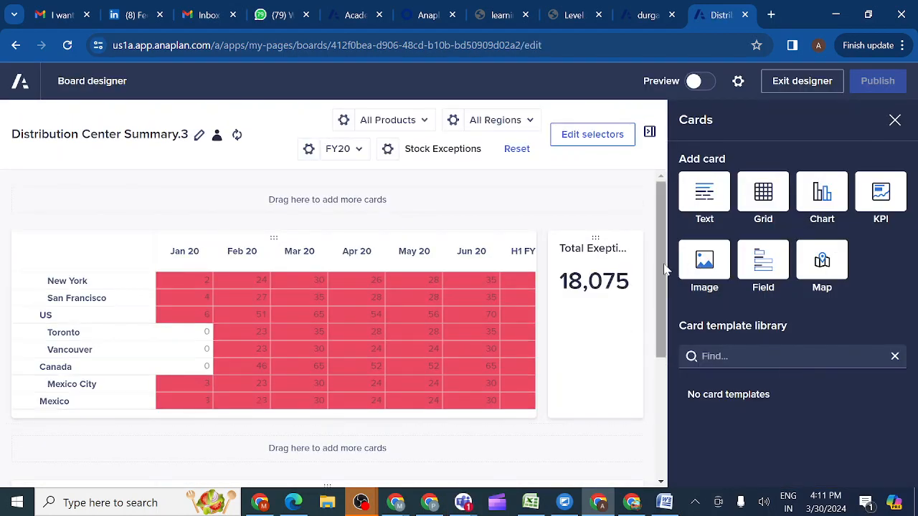
Switch to Microsoft Teams and rejoin the Interview preparation group meeting with the microphone on and the camera off
mouse_move(465, 507)
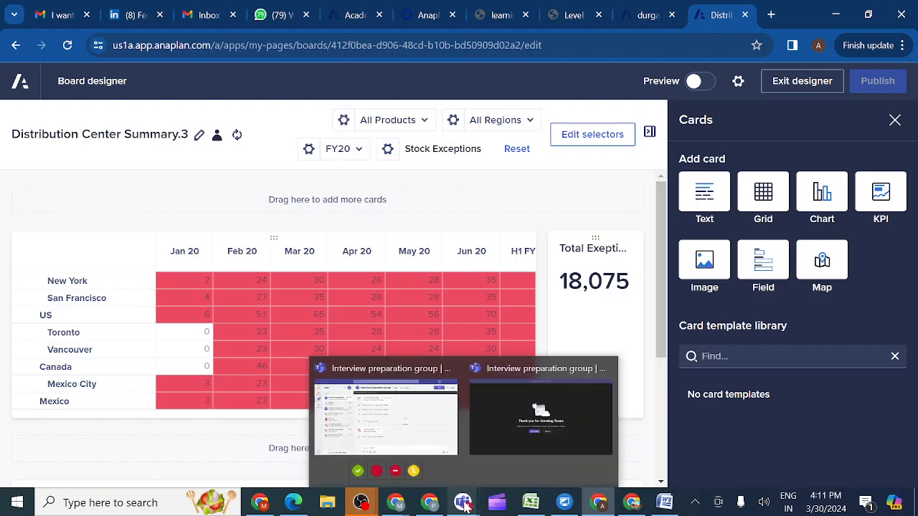
click(402, 425)
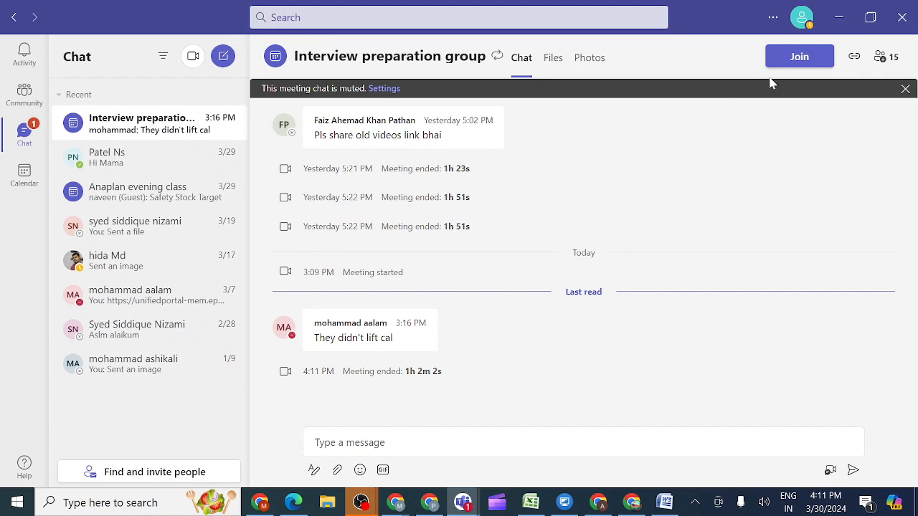
click(800, 59)
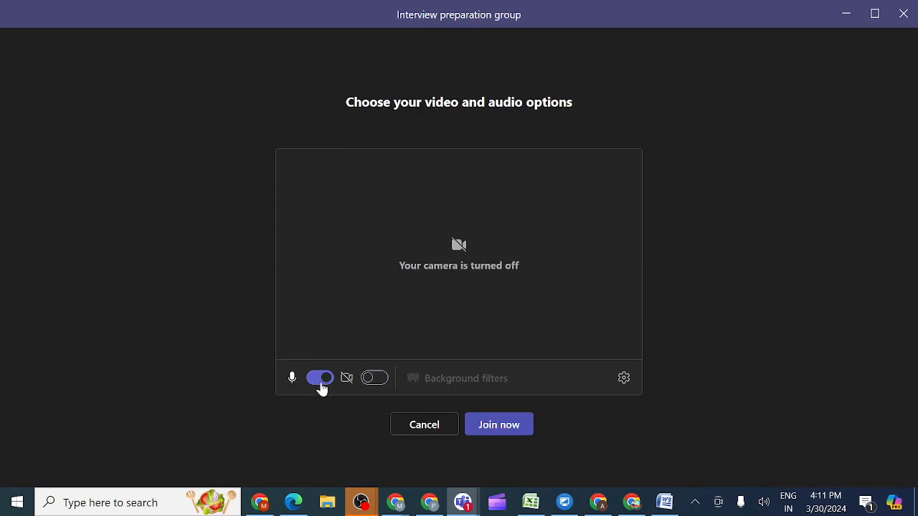
click(321, 387)
click(321, 387)
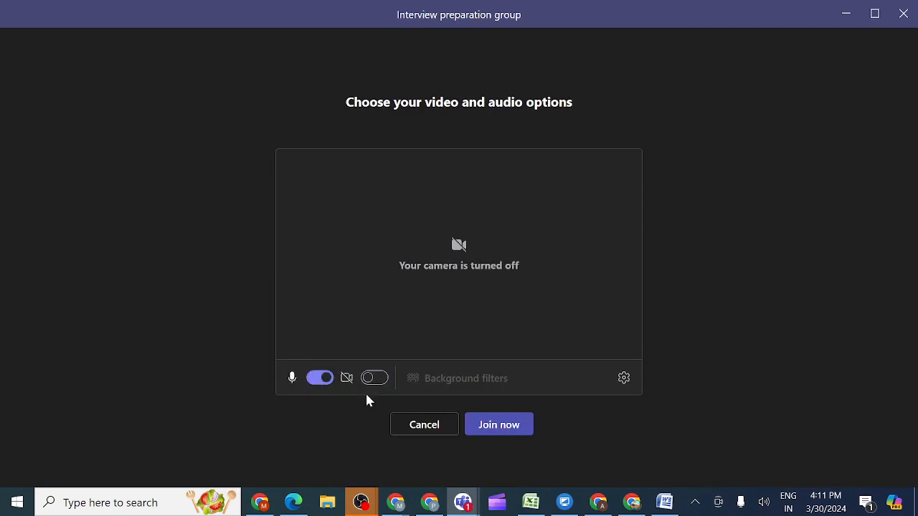
click(497, 426)
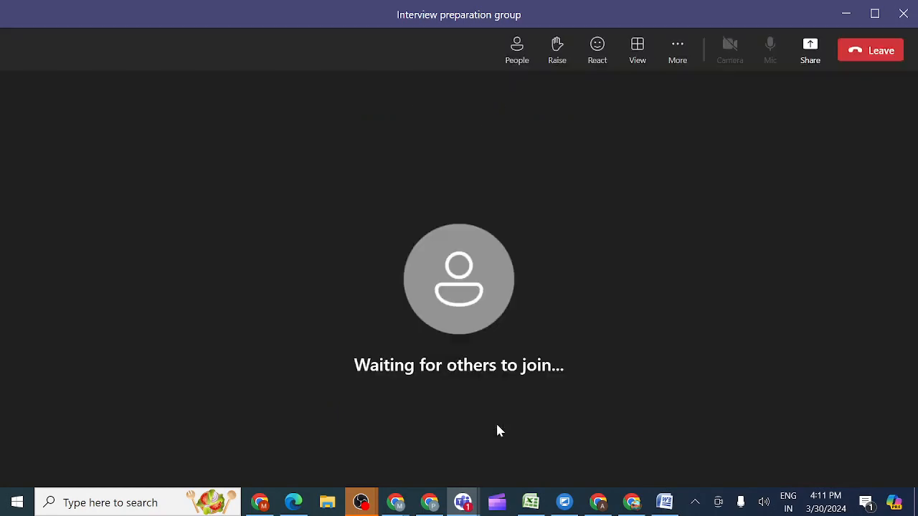
Show the meeting's participants and admit the people waiting in the lobby
click(500, 55)
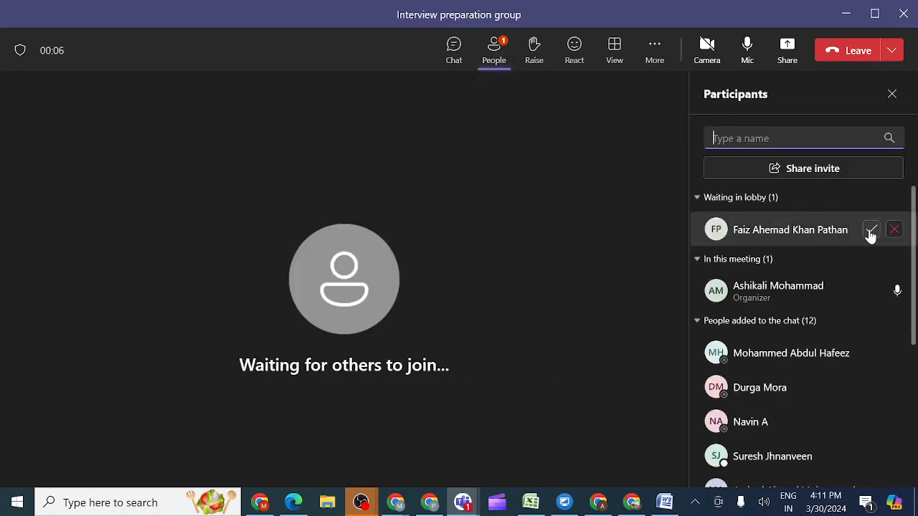
click(870, 233)
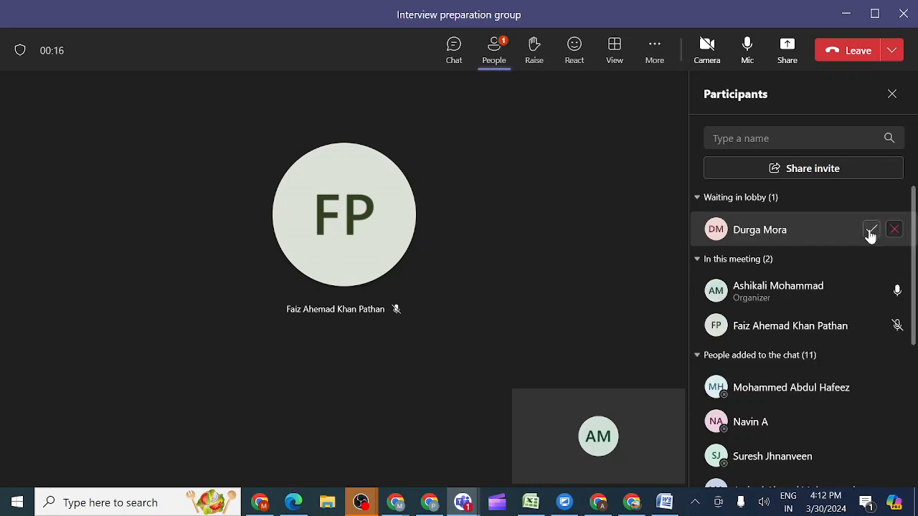
click(871, 231)
Dismiss the group meeting notice and share the entire screen with computer sound included
click(788, 51)
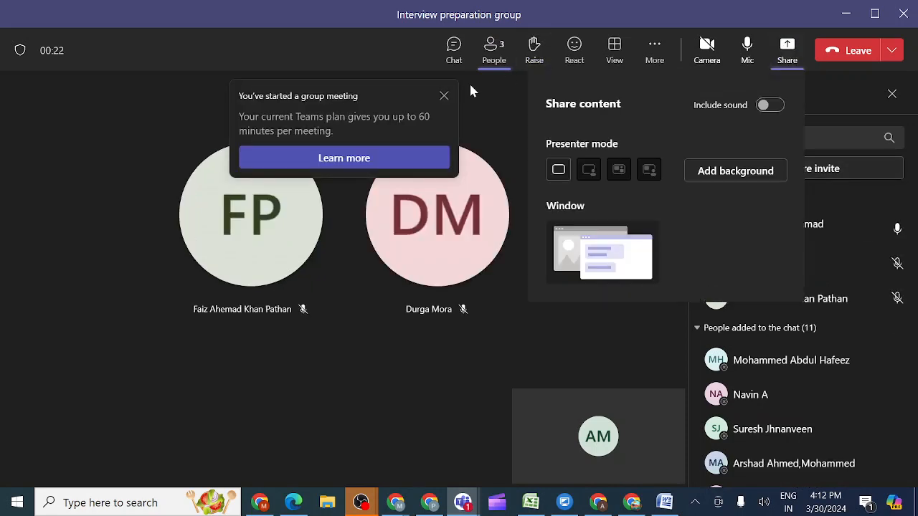
click(443, 96)
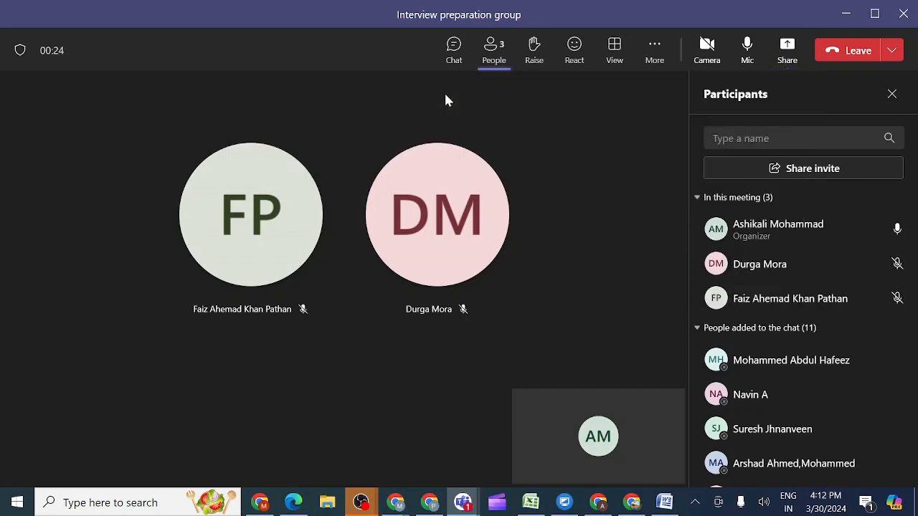
click(790, 50)
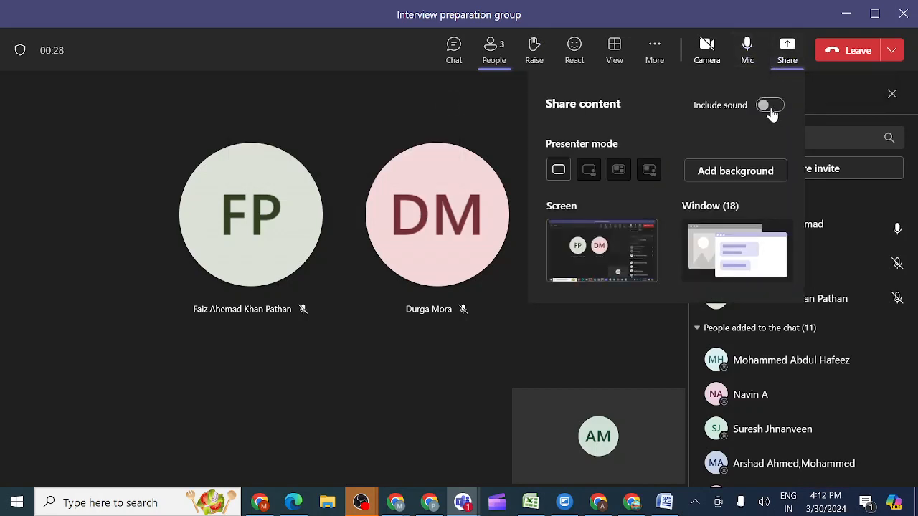
click(770, 107)
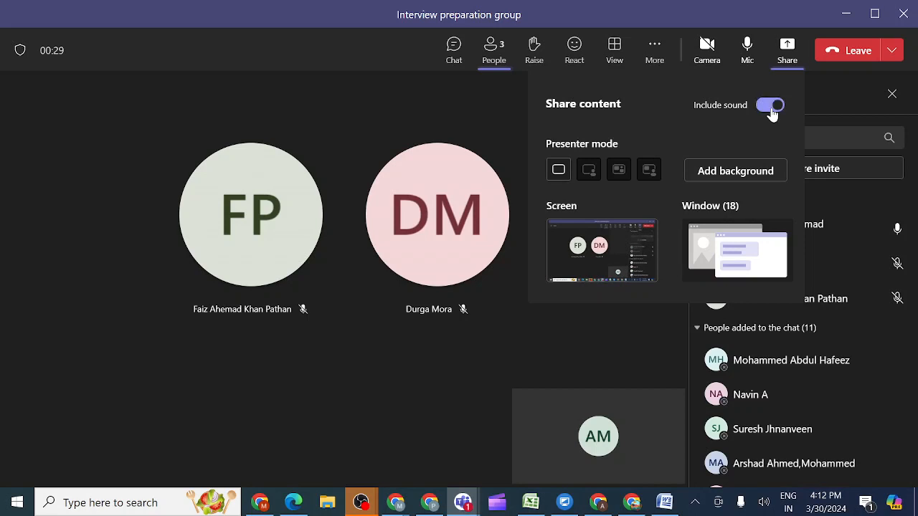
click(600, 249)
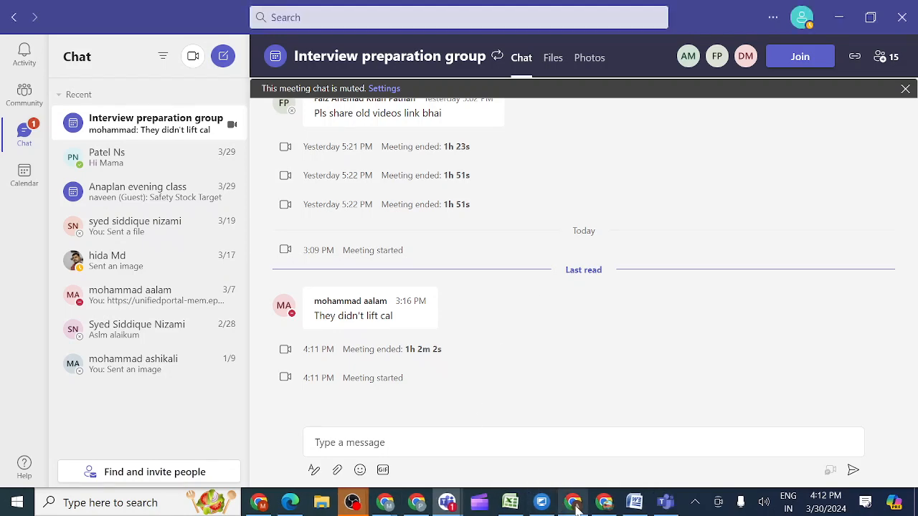
Switch back to the board designer in Chrome and view the distribution center capacity grid at the end of the board
click(574, 503)
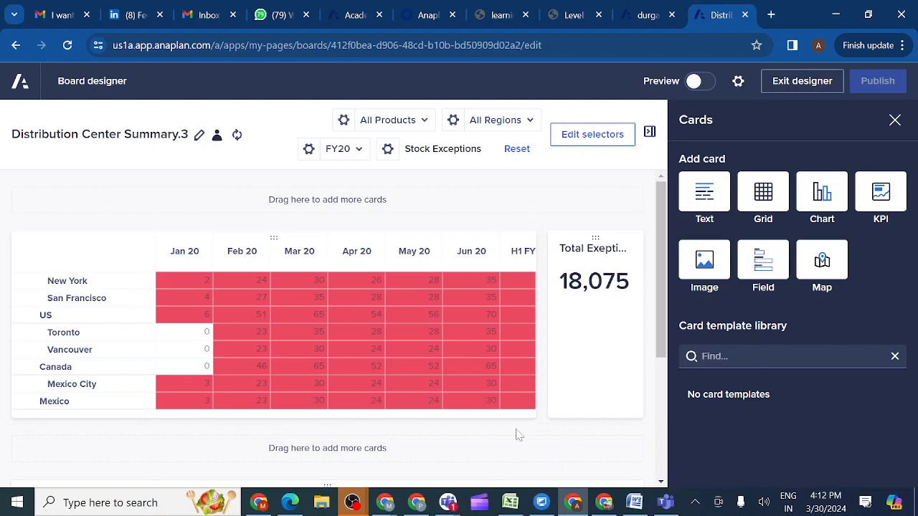
scroll(489, 426, down, 1)
scroll(489, 426, down, 3)
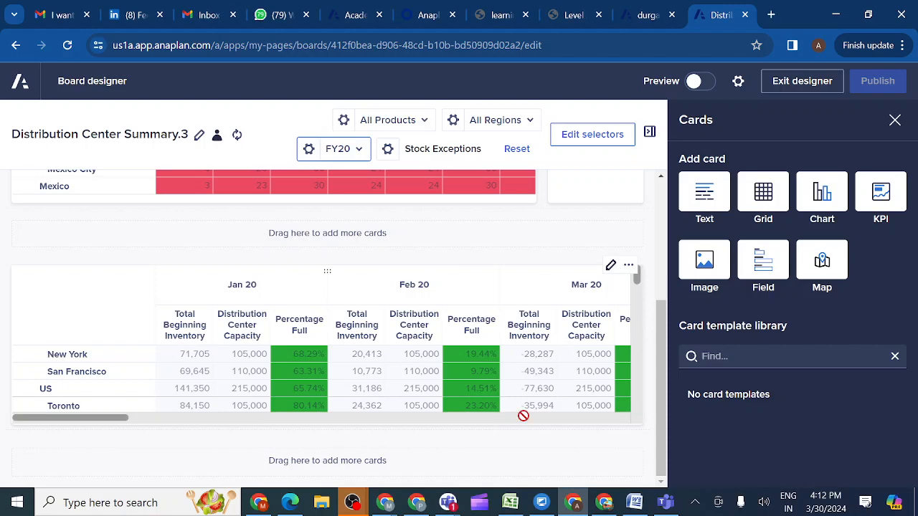
Switch to the Teams meeting window and close its participants list
mouse_move(430, 506)
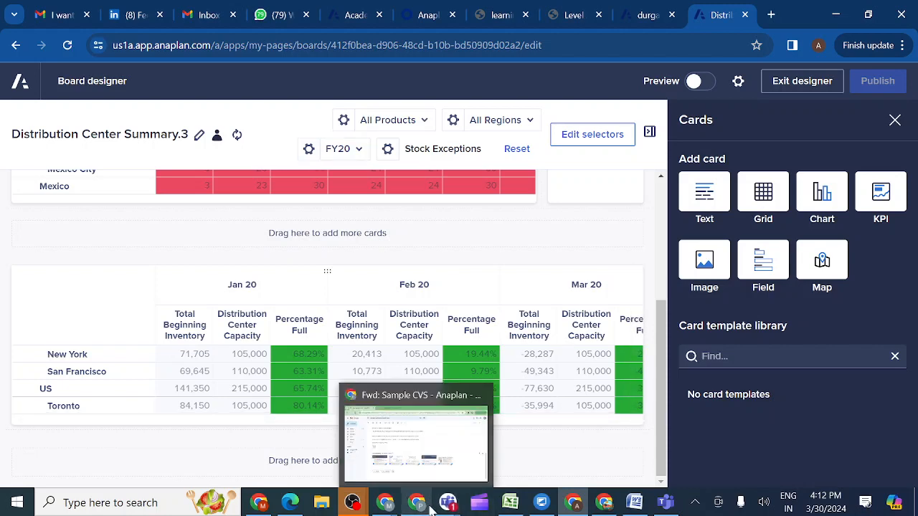
mouse_move(464, 444)
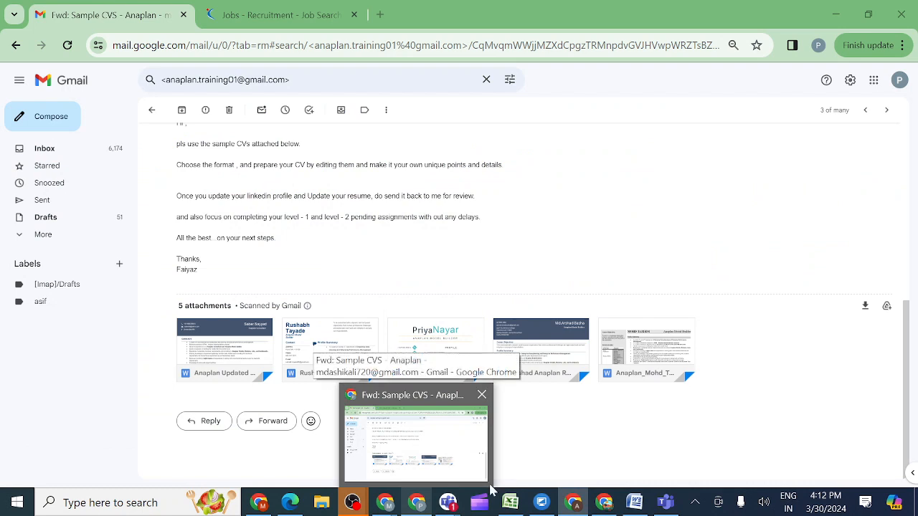
mouse_move(572, 504)
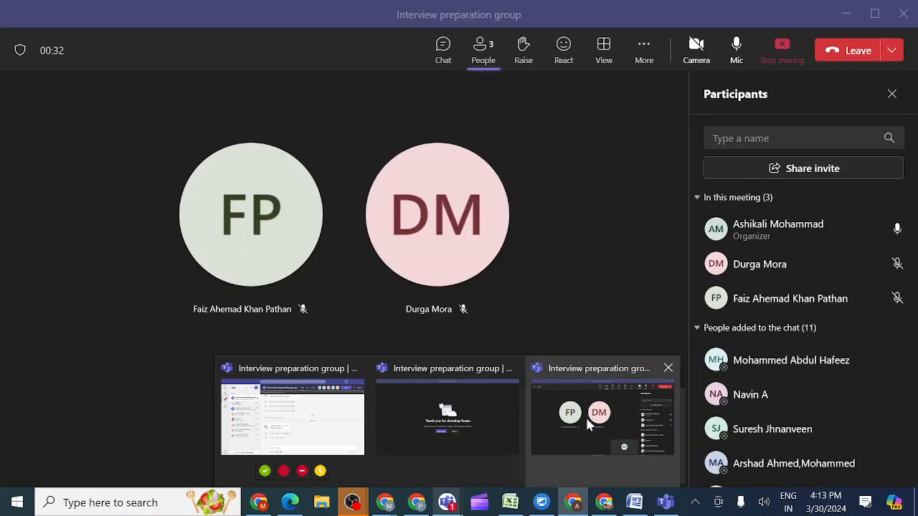
click(585, 423)
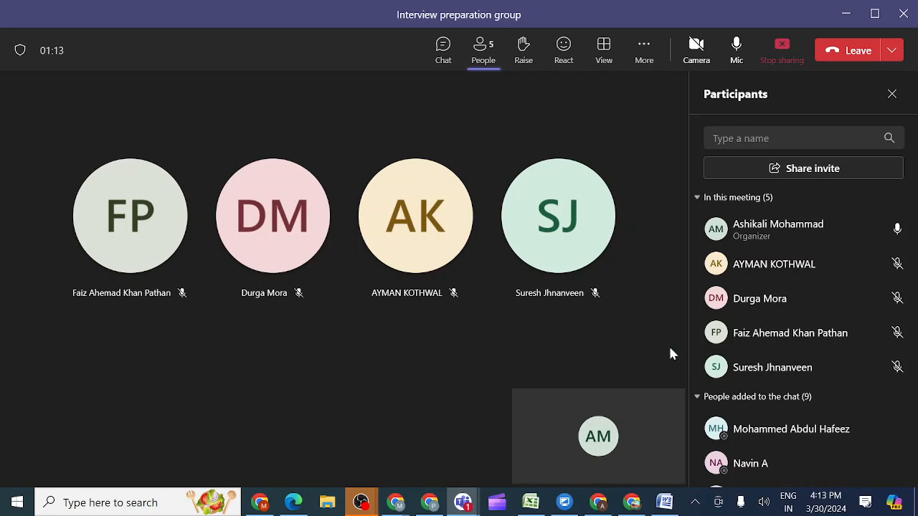
click(892, 95)
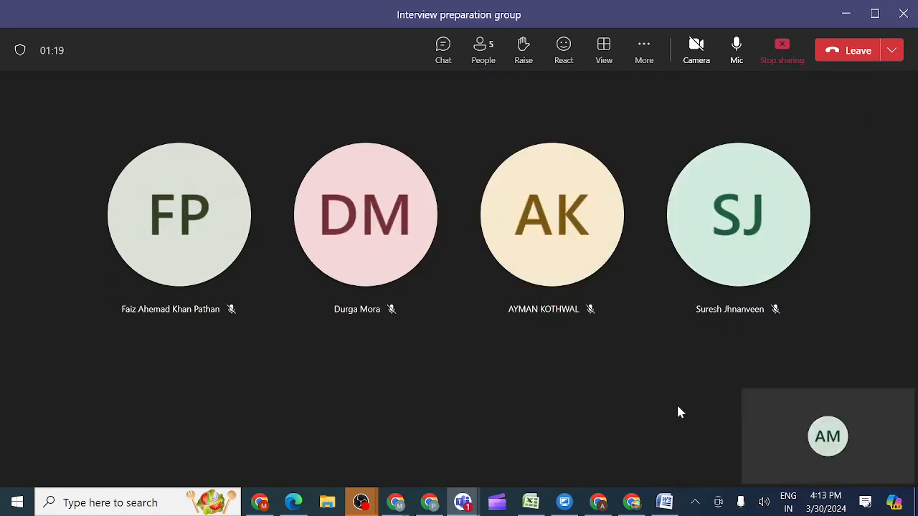
Switch to the board designer in Chrome and add an empty grid card at the end of the board, below the capacity grid
mouse_move(601, 507)
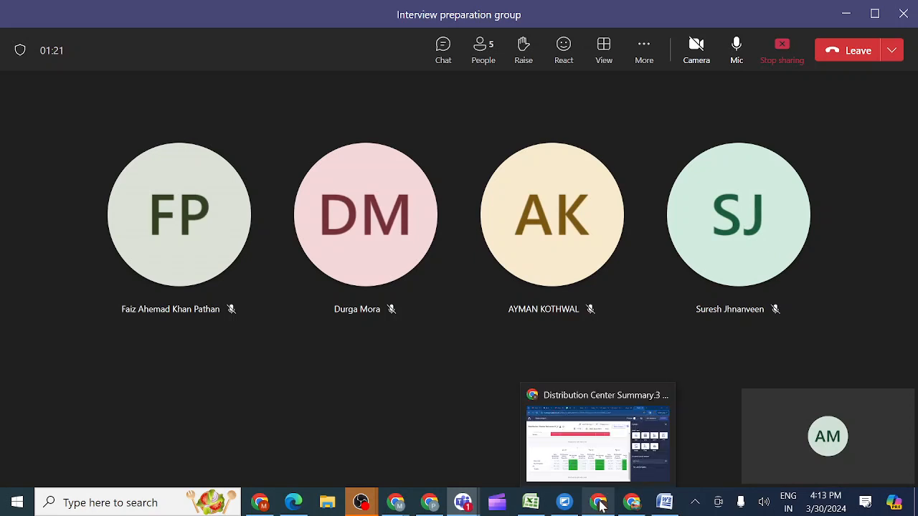
click(574, 456)
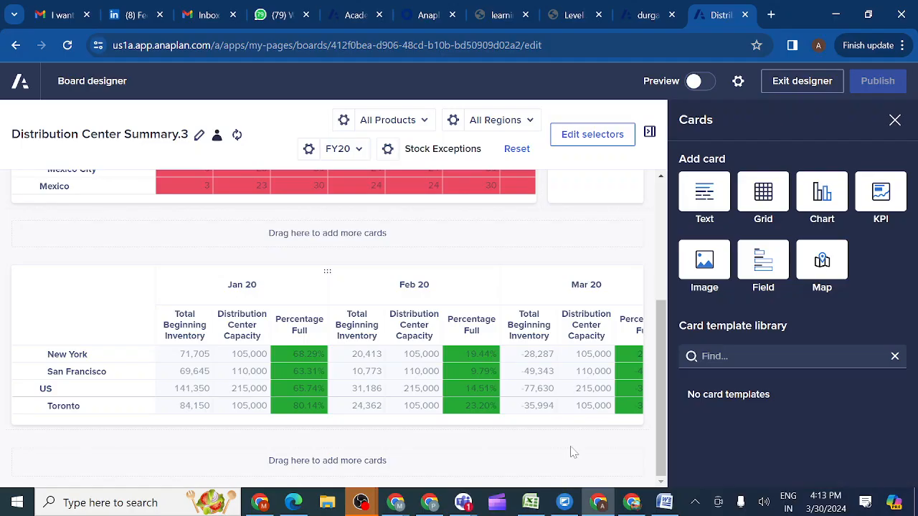
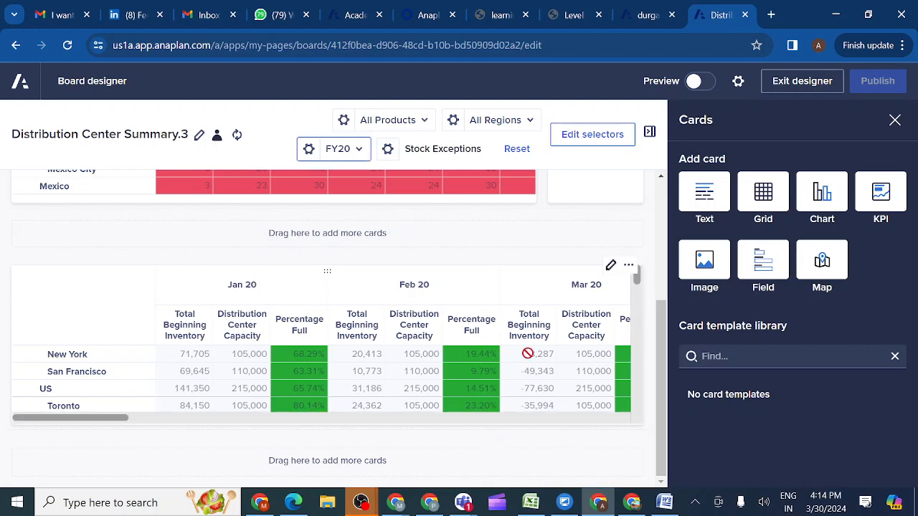
scroll(529, 352, down, 5)
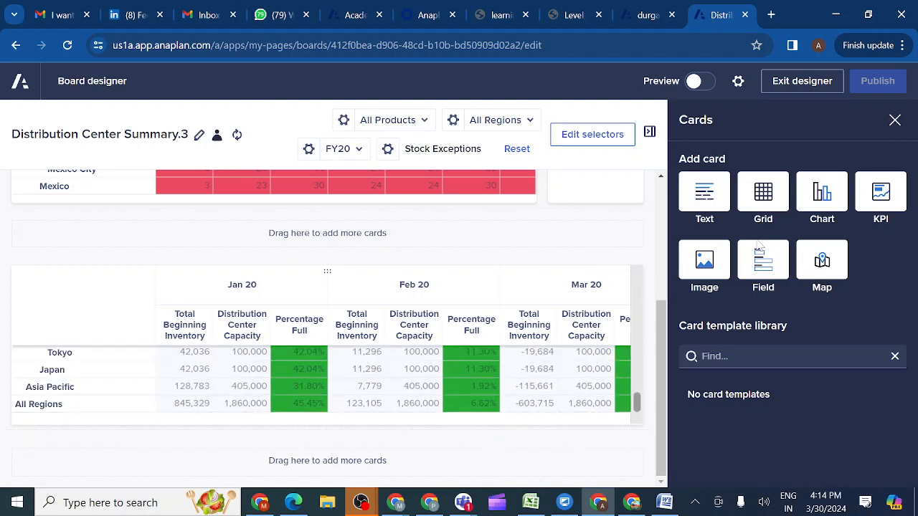
drag(763, 192, 380, 471)
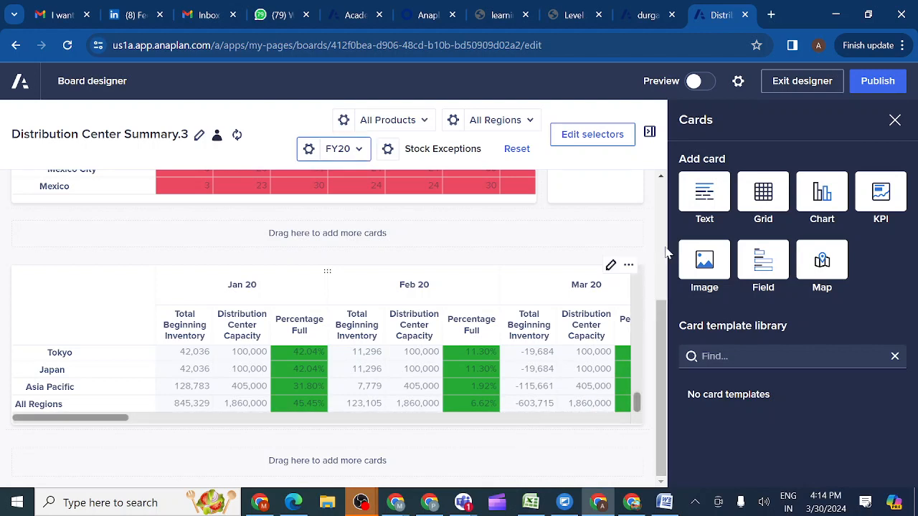
drag(764, 193, 408, 473)
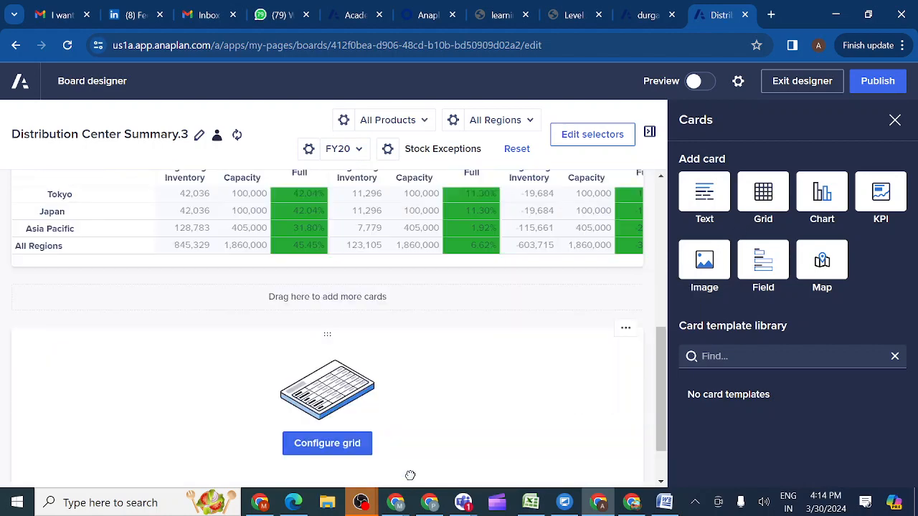
Configure the new grid card to use the UX VIEW module view of DAT01 Beginning Inventory as its data source
click(316, 449)
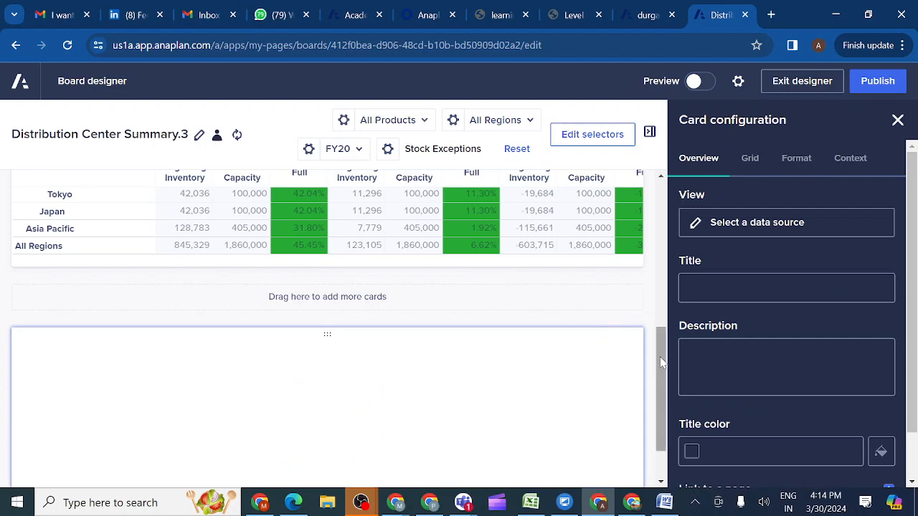
click(725, 233)
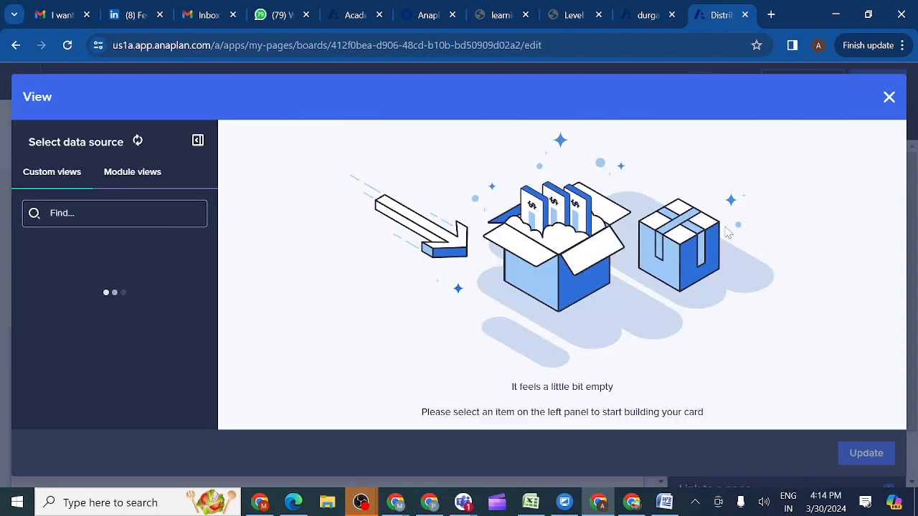
click(135, 185)
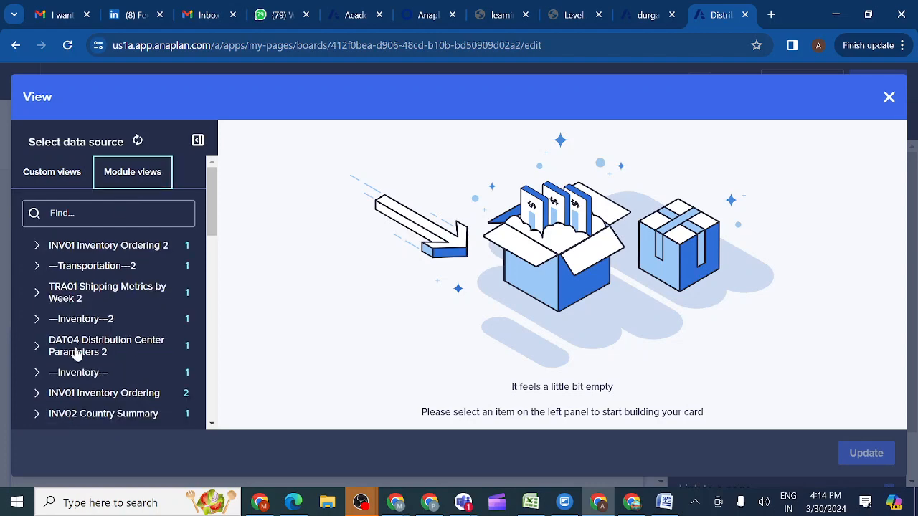
scroll(74, 351, down, 2)
scroll(77, 353, down, 3)
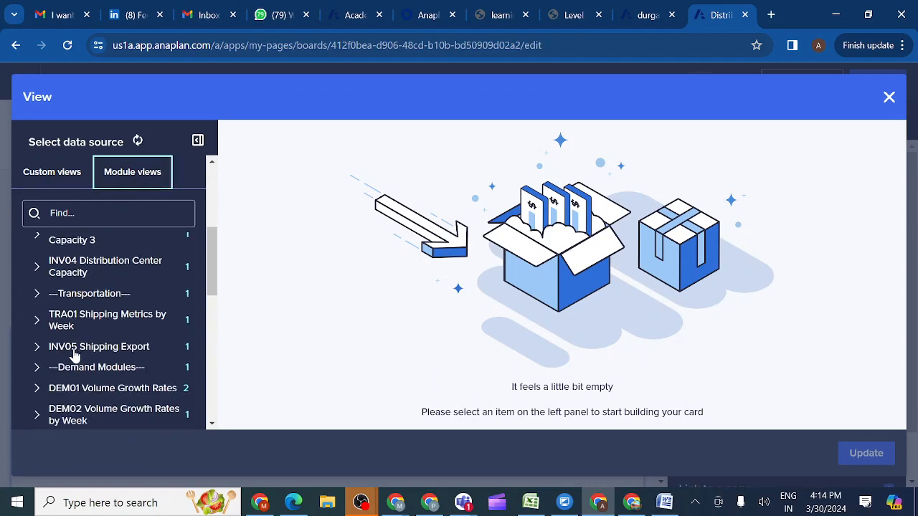
scroll(62, 373, down, 5)
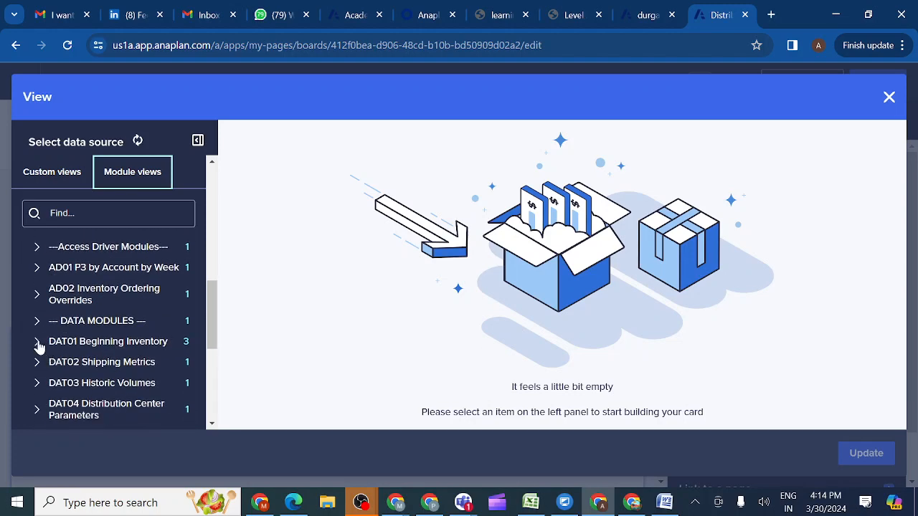
click(38, 345)
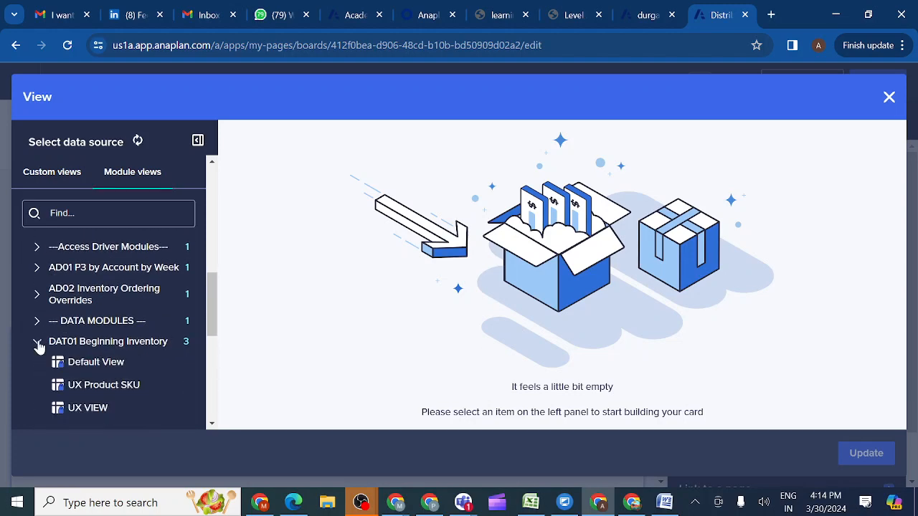
click(83, 410)
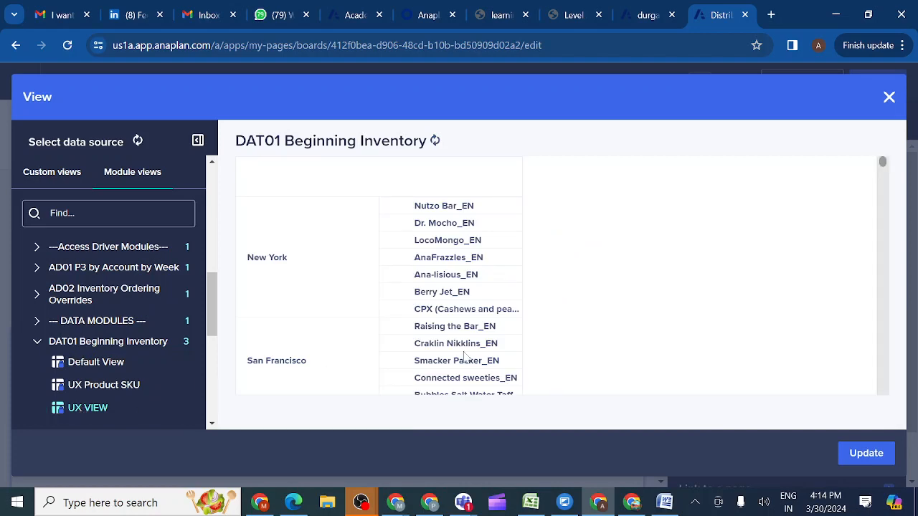
click(866, 453)
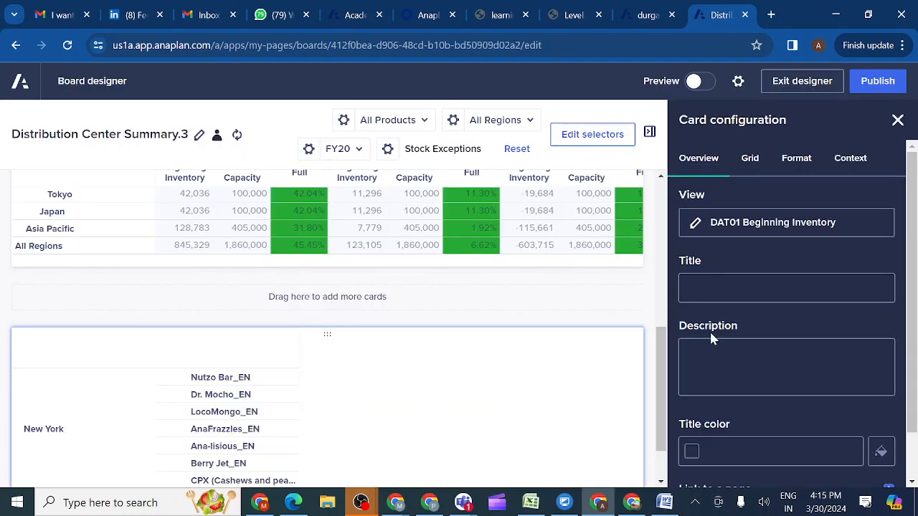
Enable the hierarchy filter for the s G3 Location:Distribution Center? rows in the new grid's context settings
click(751, 163)
click(753, 166)
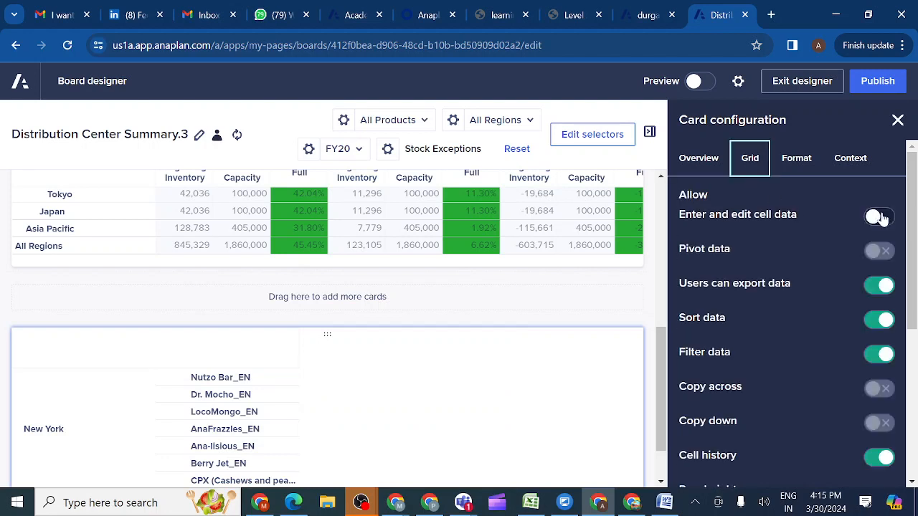
click(852, 161)
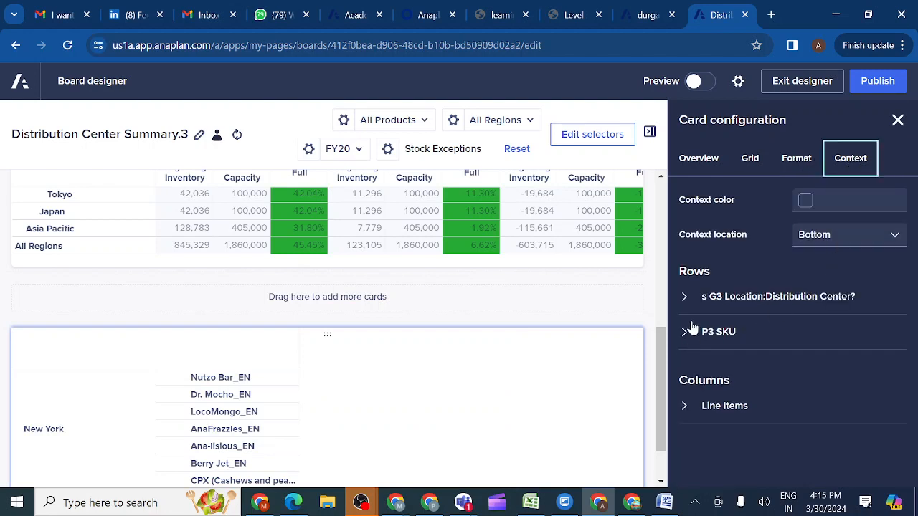
click(684, 301)
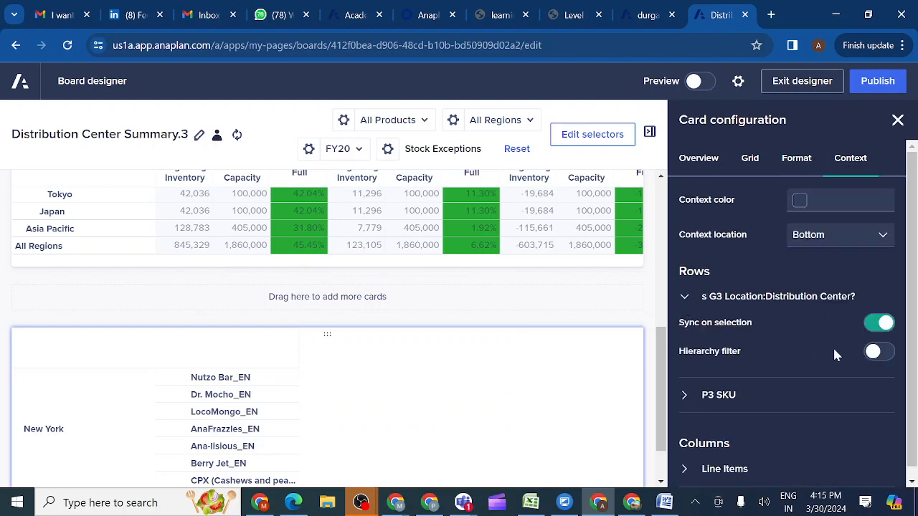
click(871, 352)
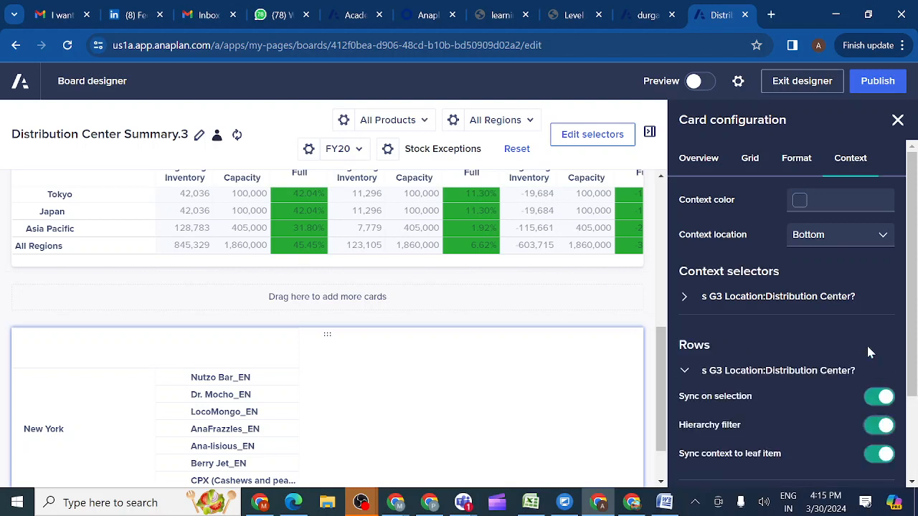
scroll(770, 386, down, 2)
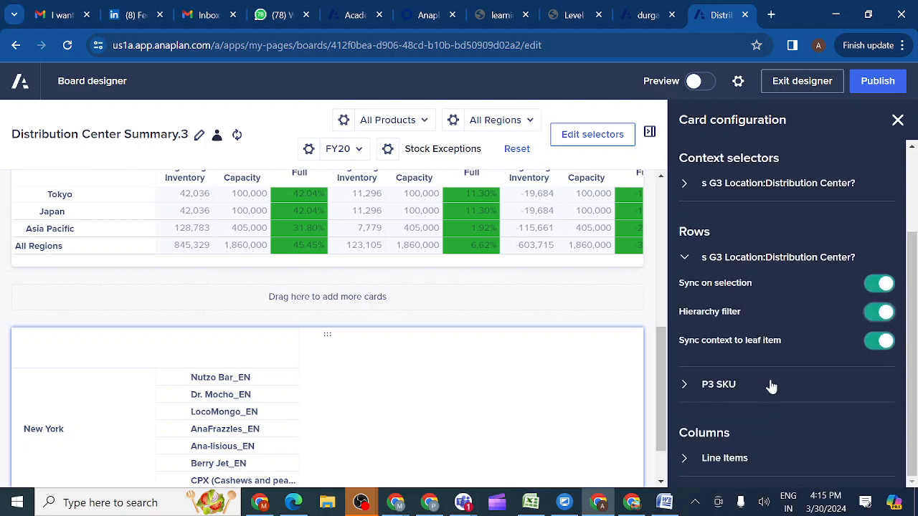
Try the hierarchy filter on the grid's P3 SKU rows and switch it back off
click(684, 385)
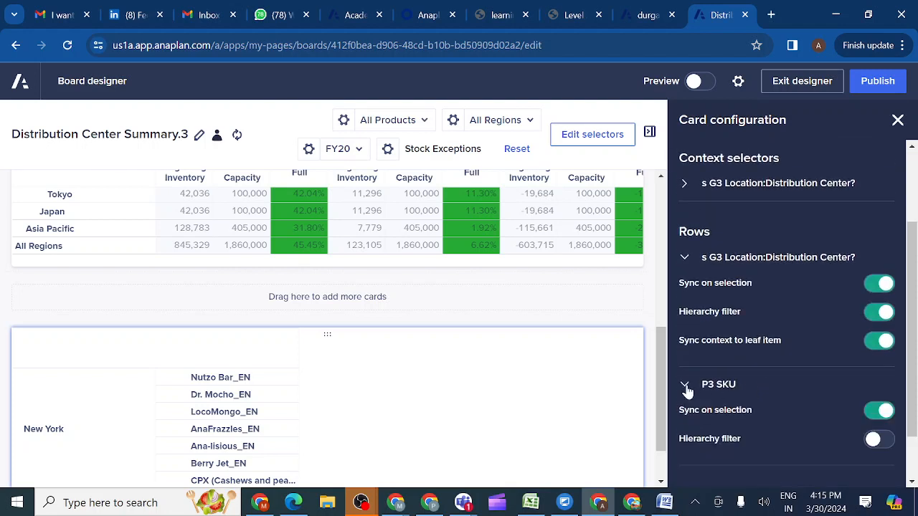
click(876, 440)
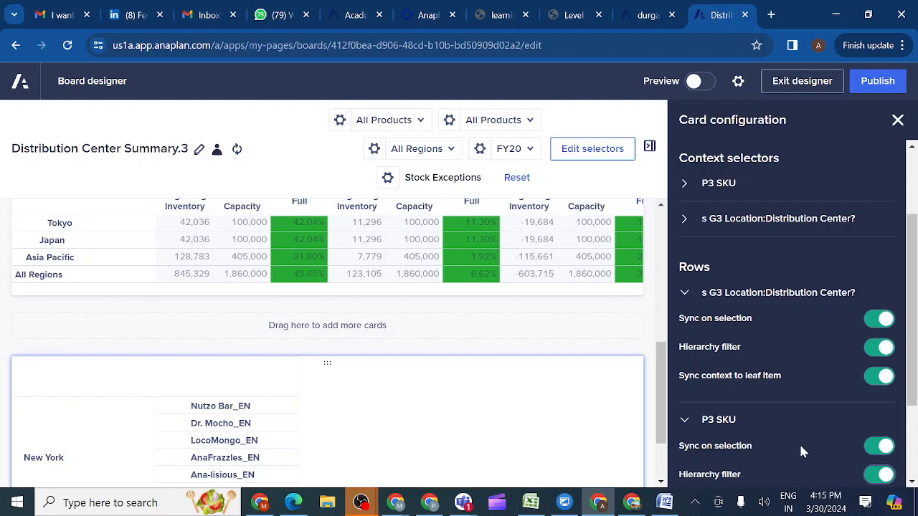
click(885, 478)
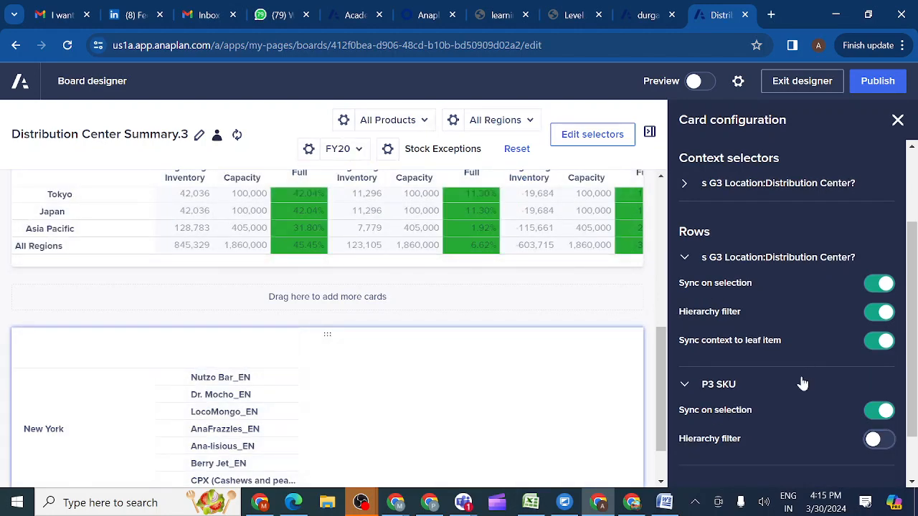
scroll(802, 384, down, 1)
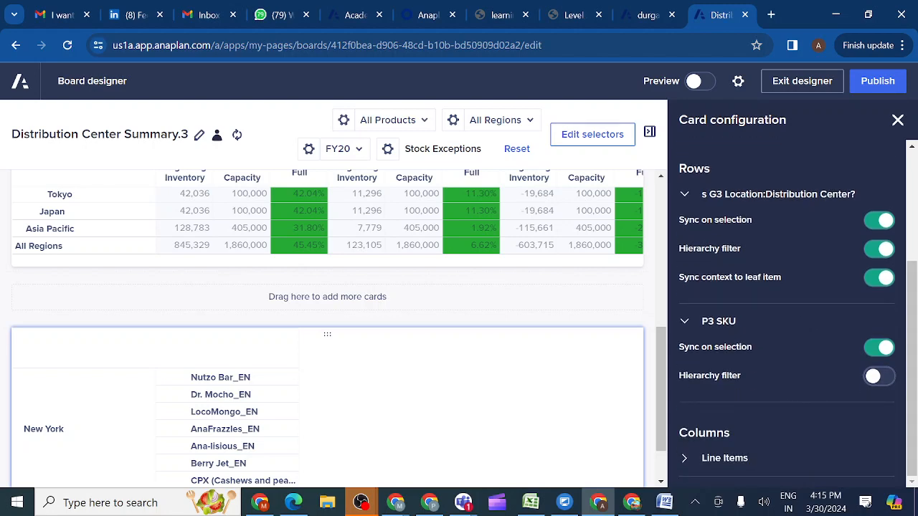
Check the sync settings for the SKU grid's rows and line items, and publish the Distribution Center Summary.3 board
click(686, 459)
scroll(776, 423, down, 1)
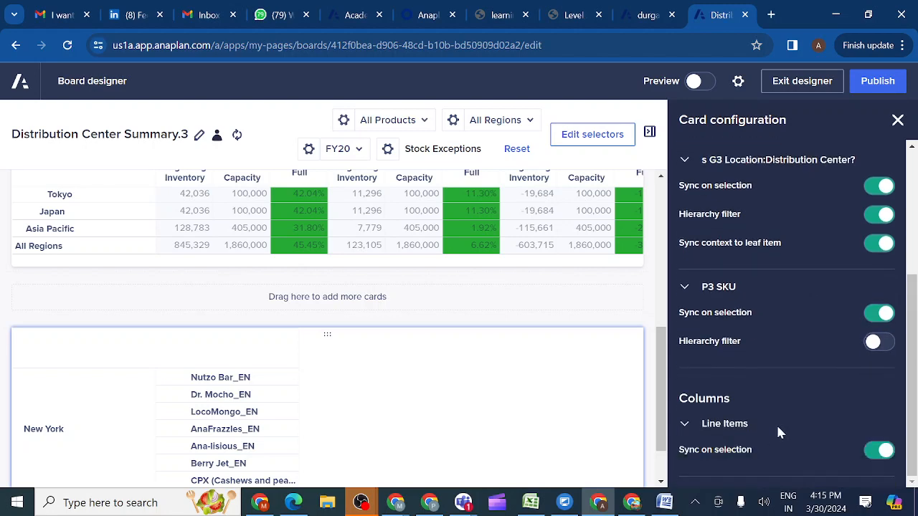
scroll(776, 423, up, 3)
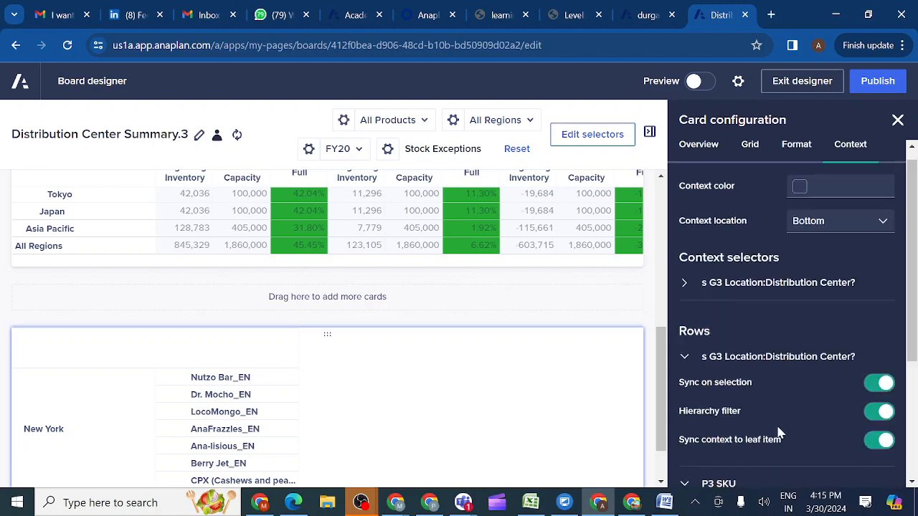
click(880, 83)
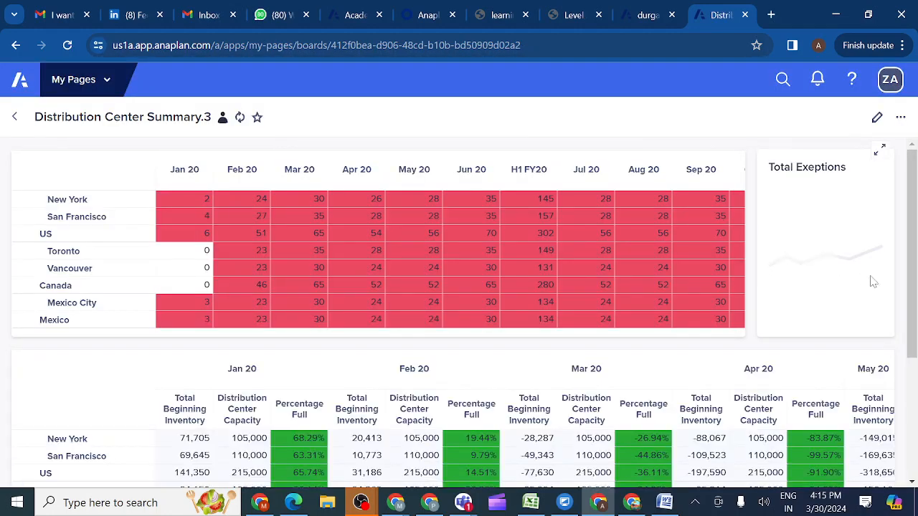
scroll(910, 267, down, 3)
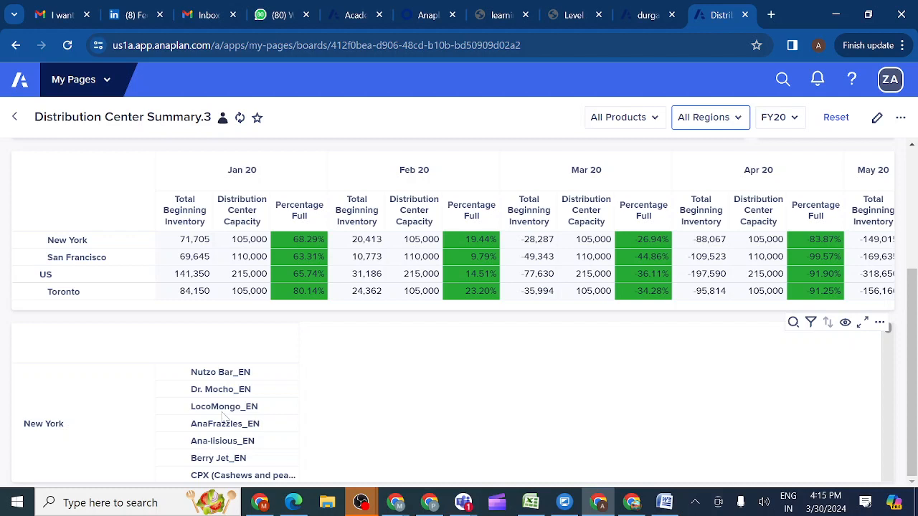
Switch to the Level 2 Model Building course page and copy the requirement text "Product SKUs per Distribution Center"
click(575, 18)
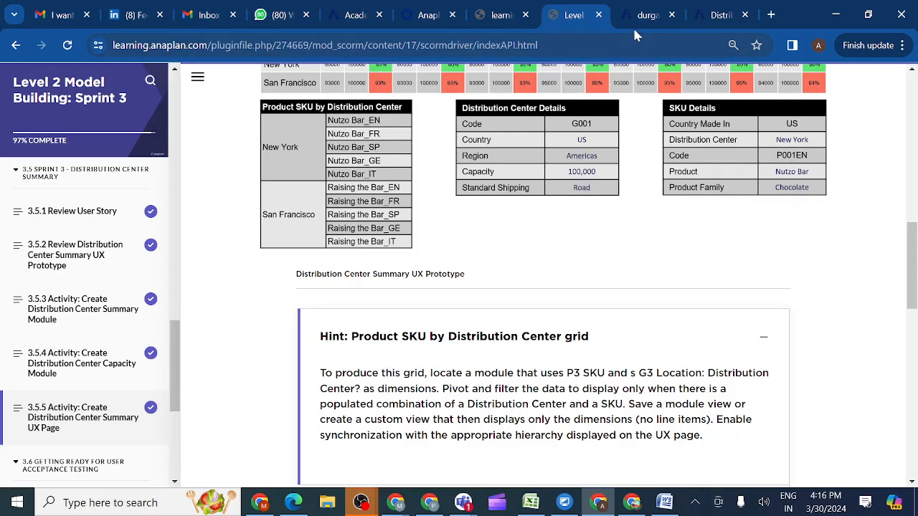
click(717, 16)
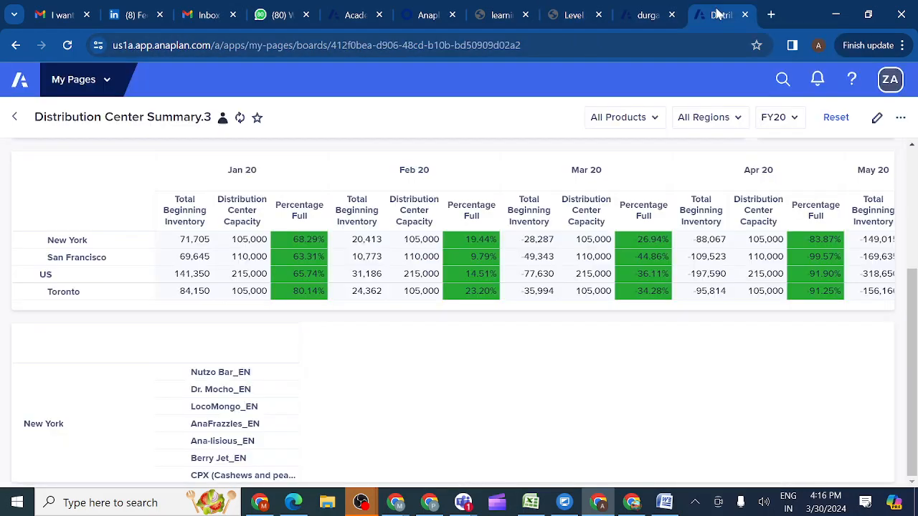
click(575, 16)
scroll(481, 275, up, 5)
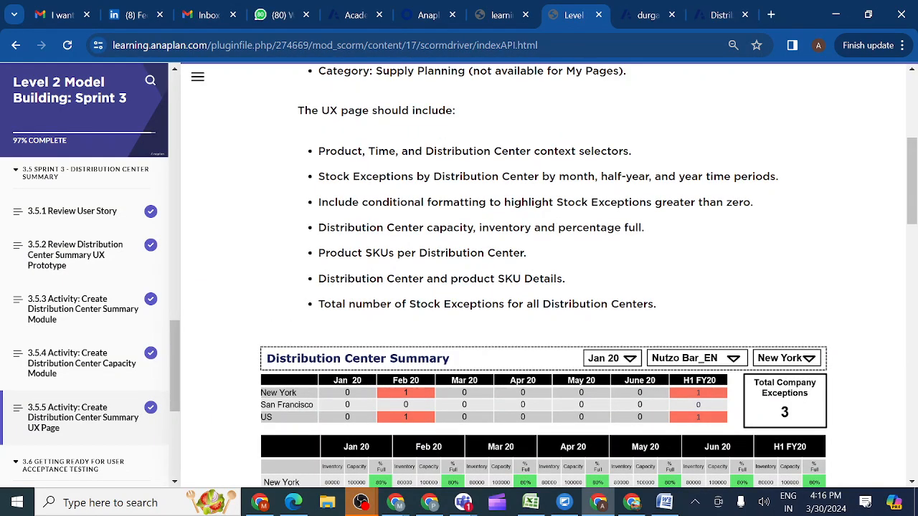
drag(525, 253, 320, 264)
key(ctrl+c)
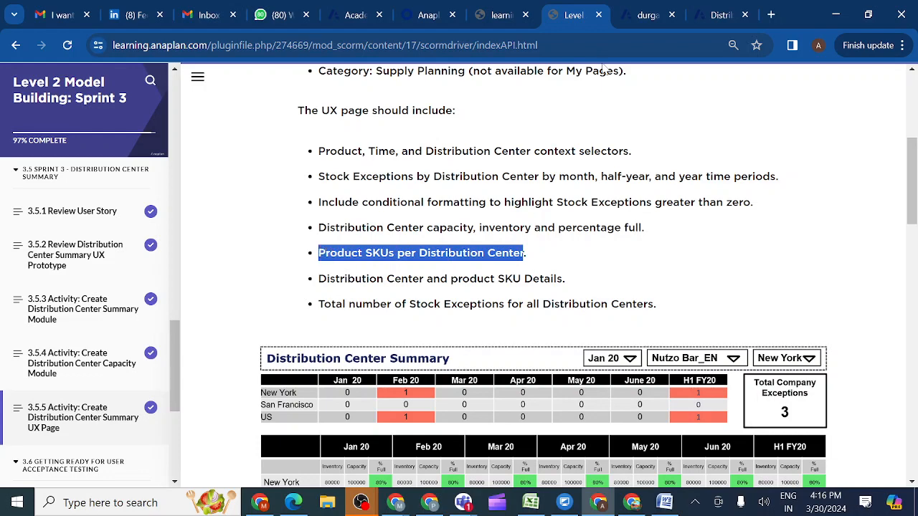
Reopen the Anaplan board for editing and title the DAT01 Beginning Inventory grid card "Product SKUs per Distribution Center"
click(717, 16)
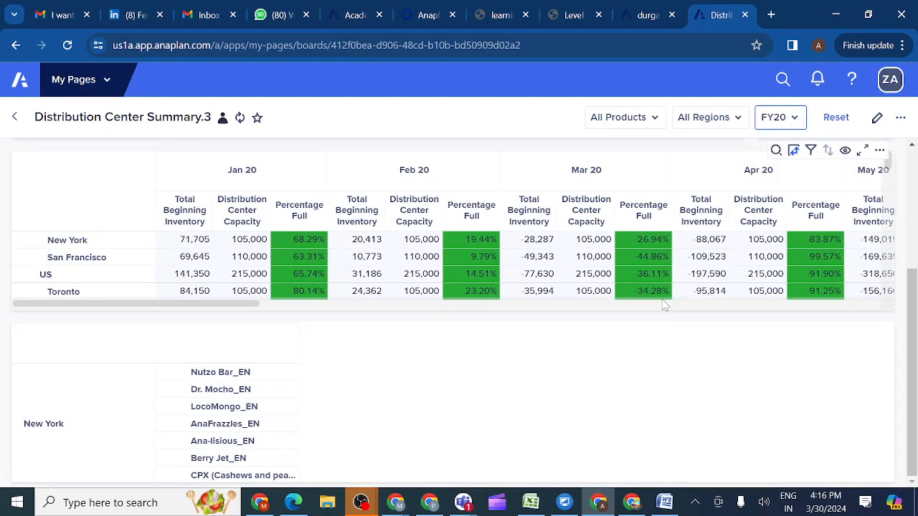
click(877, 118)
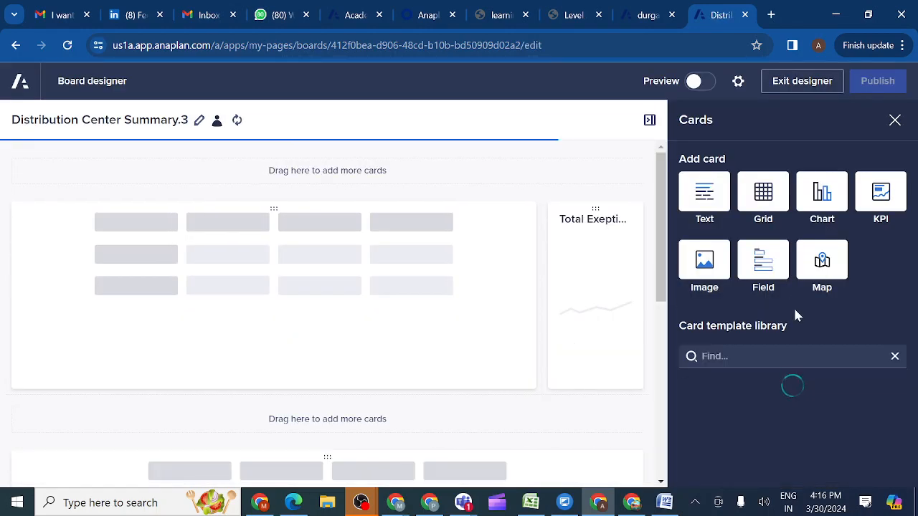
scroll(437, 448, down, 3)
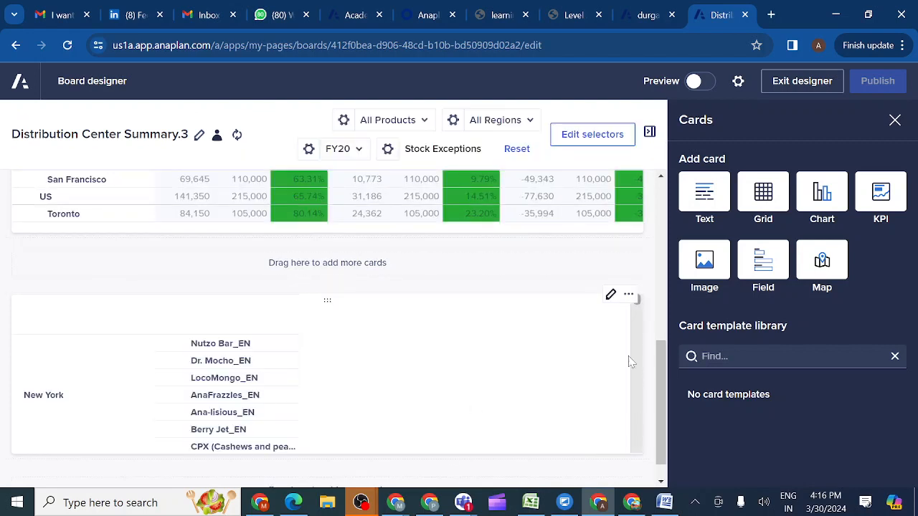
click(610, 296)
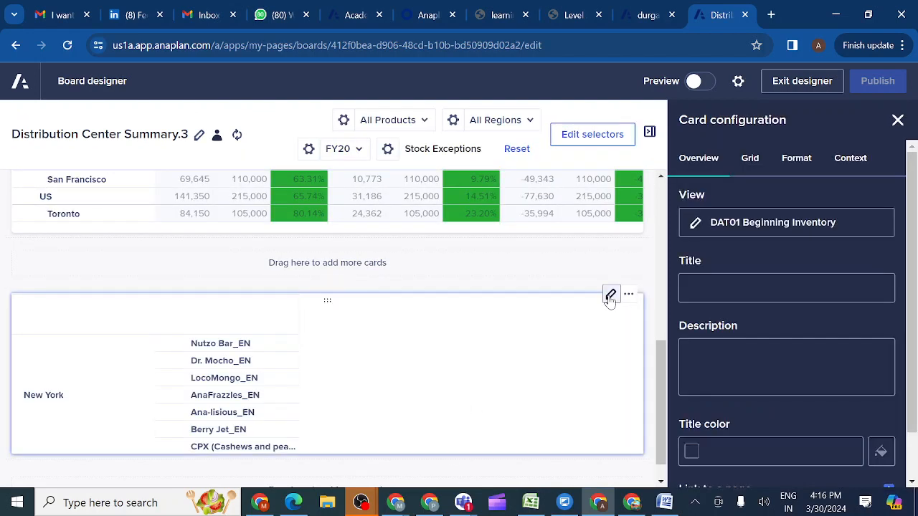
click(787, 288)
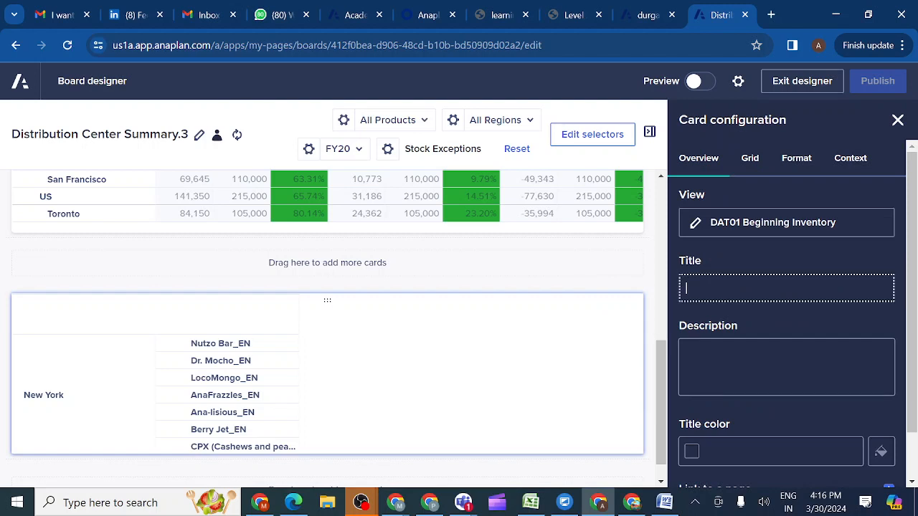
key(ctrl+v)
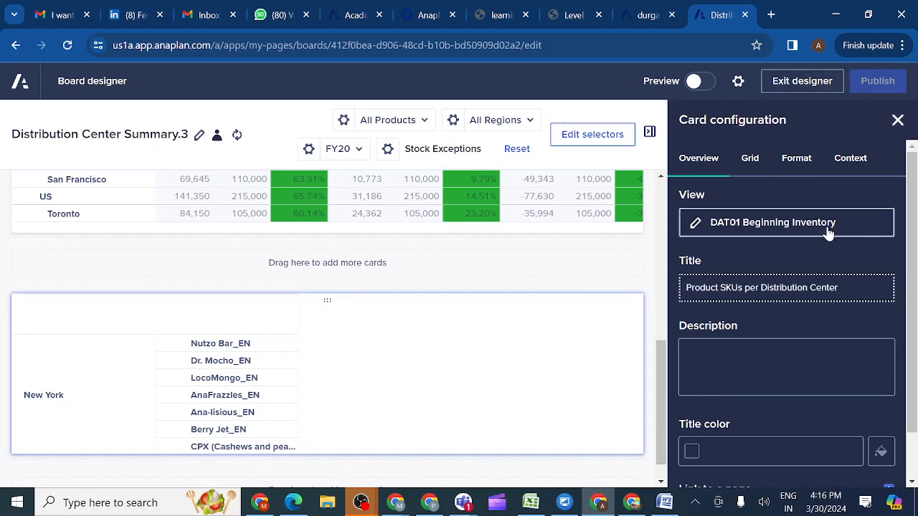
scroll(830, 232, down, 1)
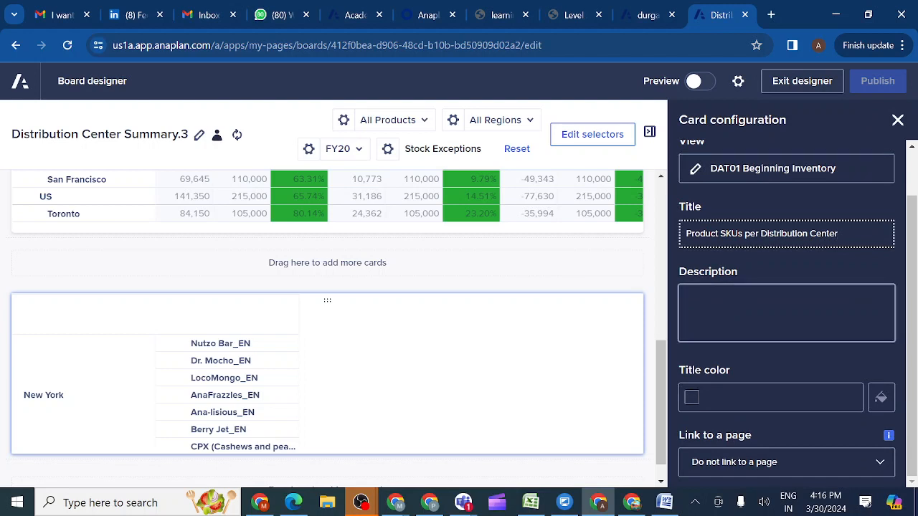
scroll(789, 315, up, 1)
Publish the board with the titled SKU card and review the card on the published page
click(751, 161)
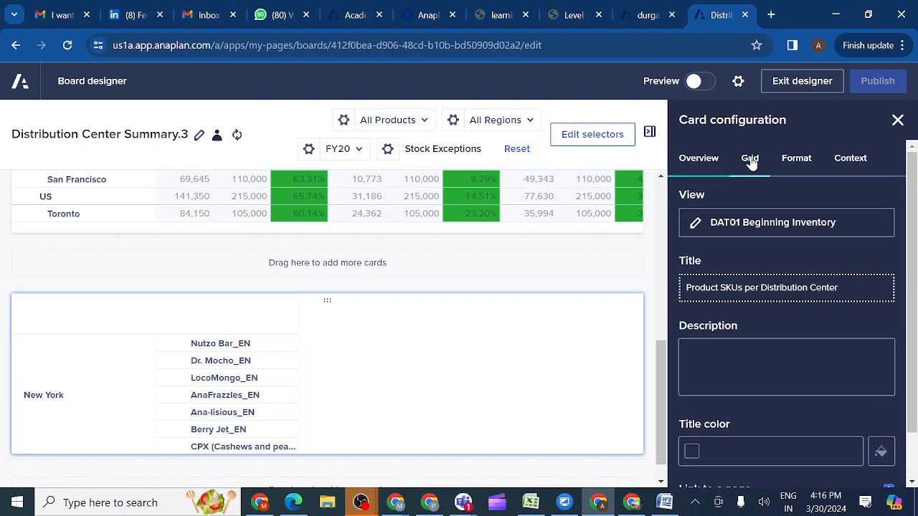
click(800, 166)
click(870, 86)
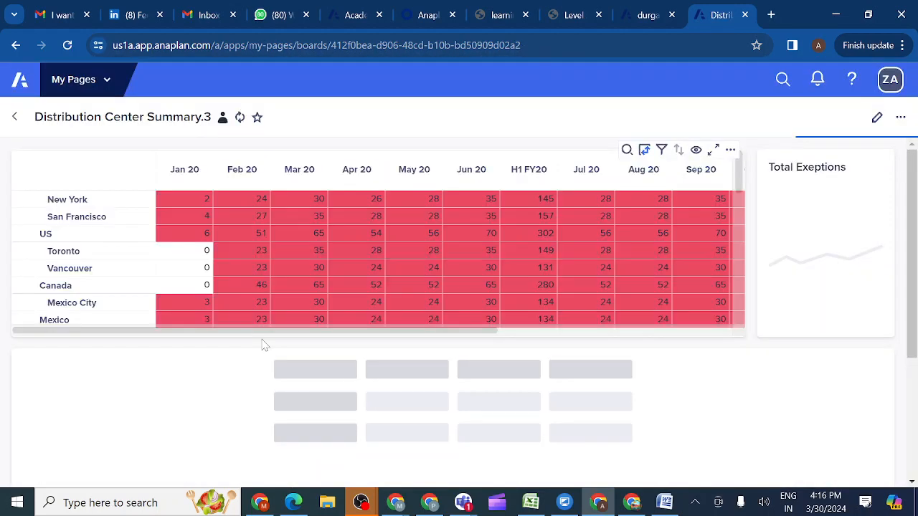
scroll(141, 429, down, 5)
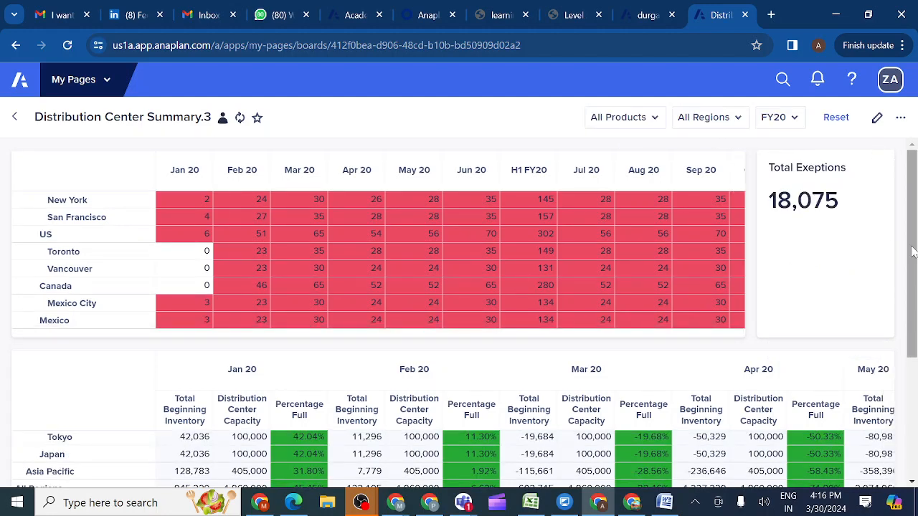
scroll(912, 251, down, 3)
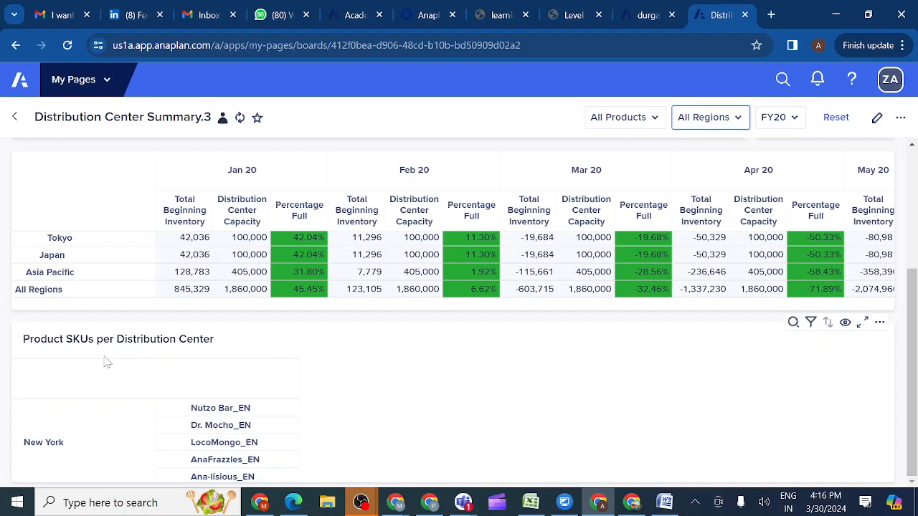
scroll(313, 410, down, 5)
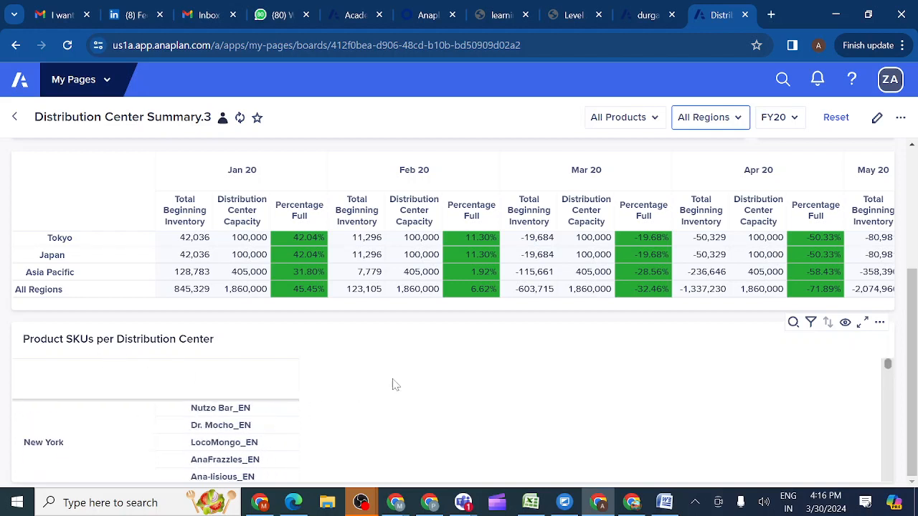
Consult the course prototype's details grids, and open the SYS07 Distribution Center Details module in the Anaplan supply chain model
click(571, 21)
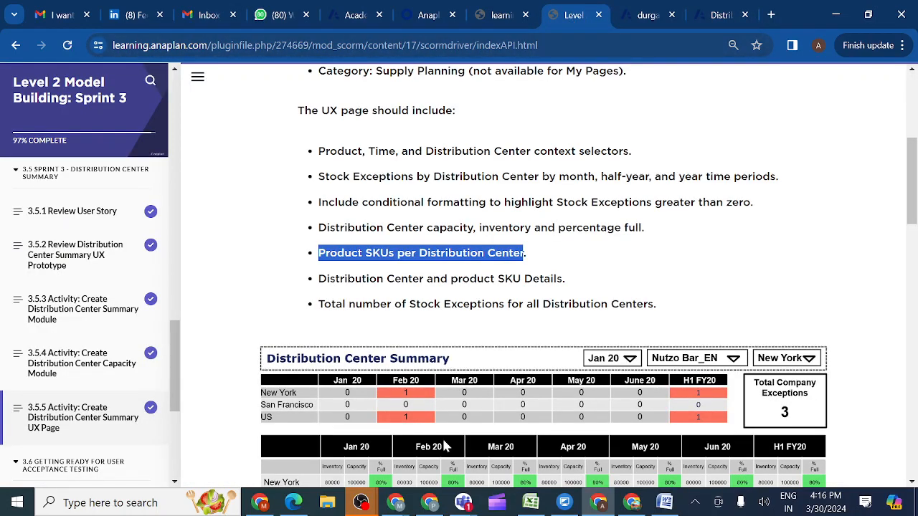
scroll(444, 446, down, 10)
scroll(445, 446, up, 8)
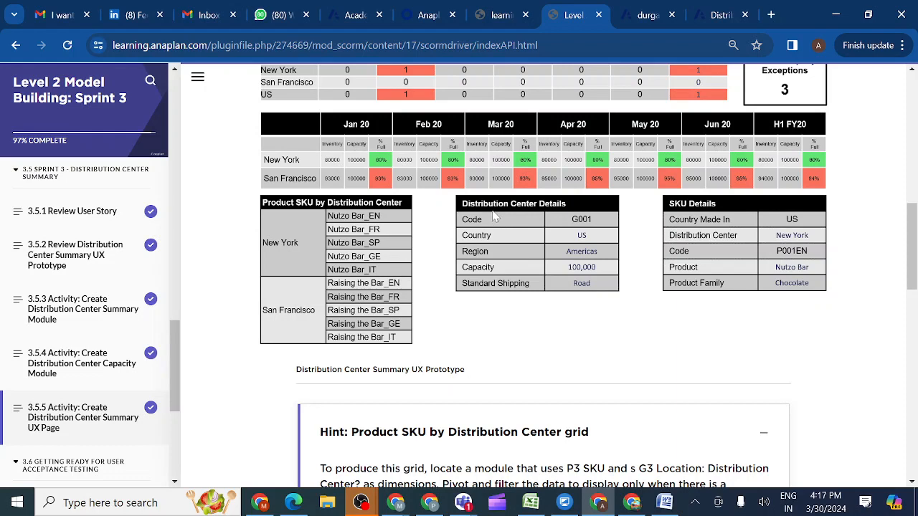
scroll(495, 342, up, 4)
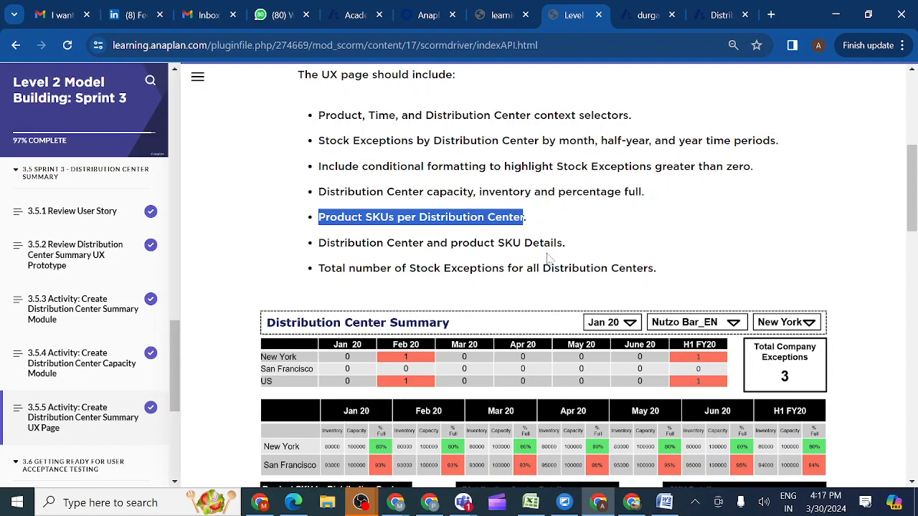
scroll(549, 257, down, 3)
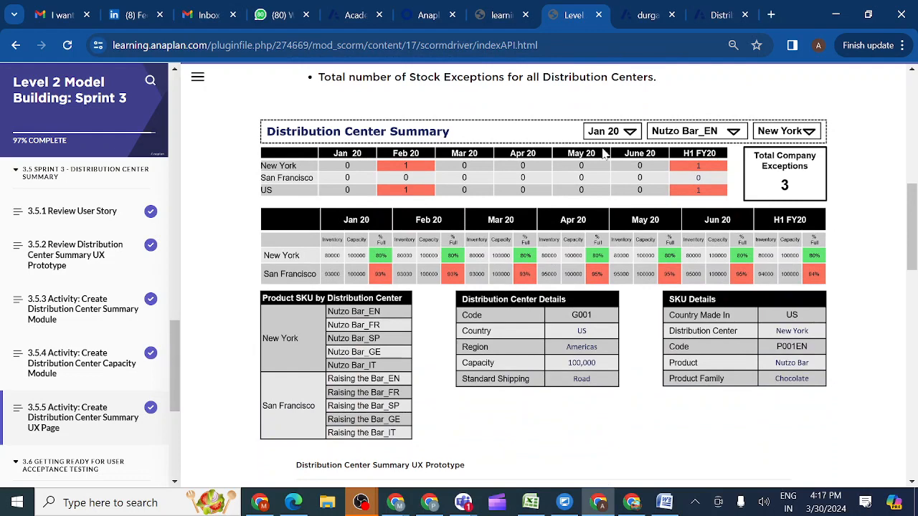
click(645, 16)
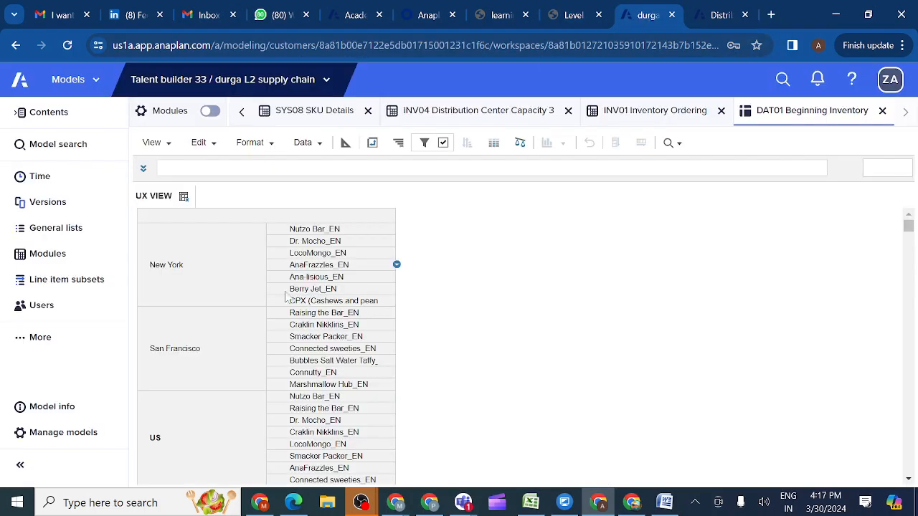
click(32, 254)
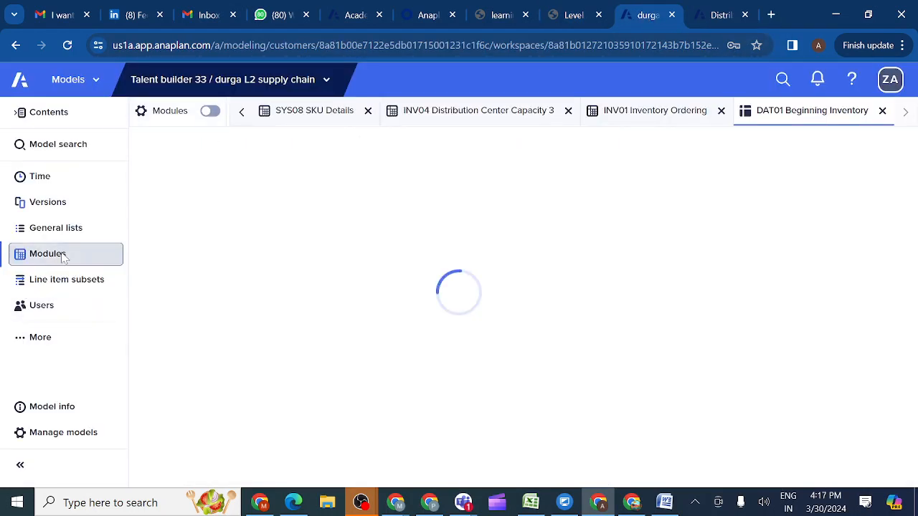
scroll(241, 362, down, 2)
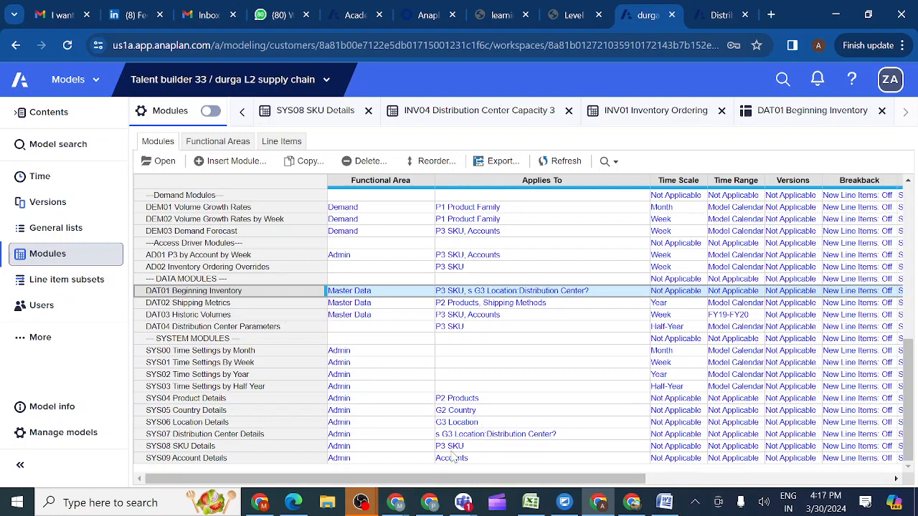
click(251, 436)
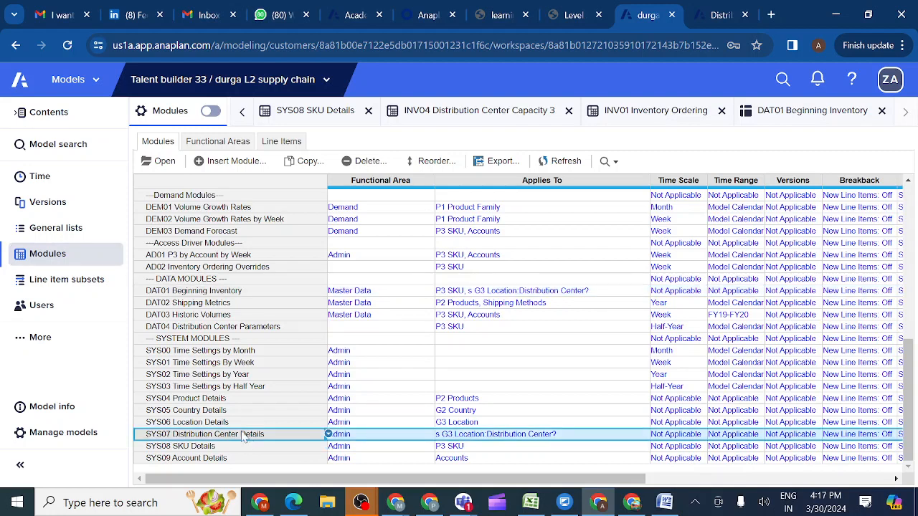
click(164, 162)
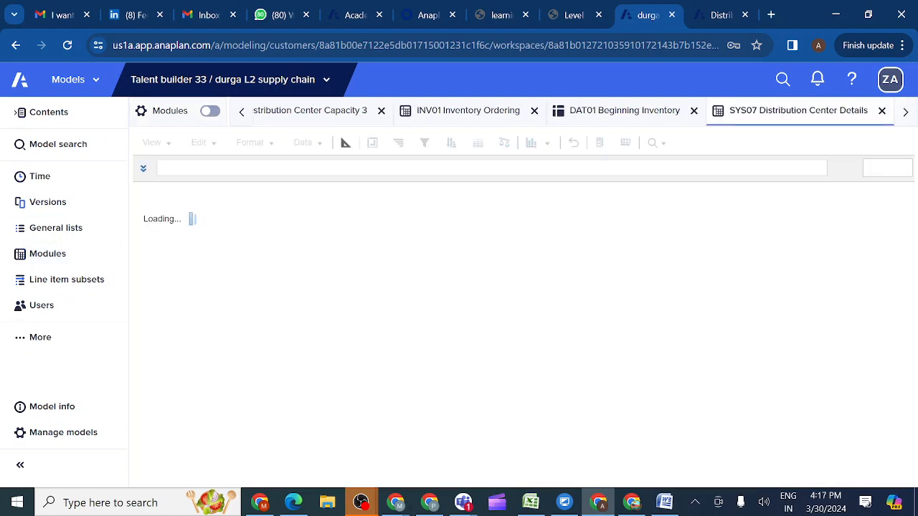
Save the current SYS07 Distribution Center Details view under the name "UX VIEW", kept opening on the current page
click(170, 143)
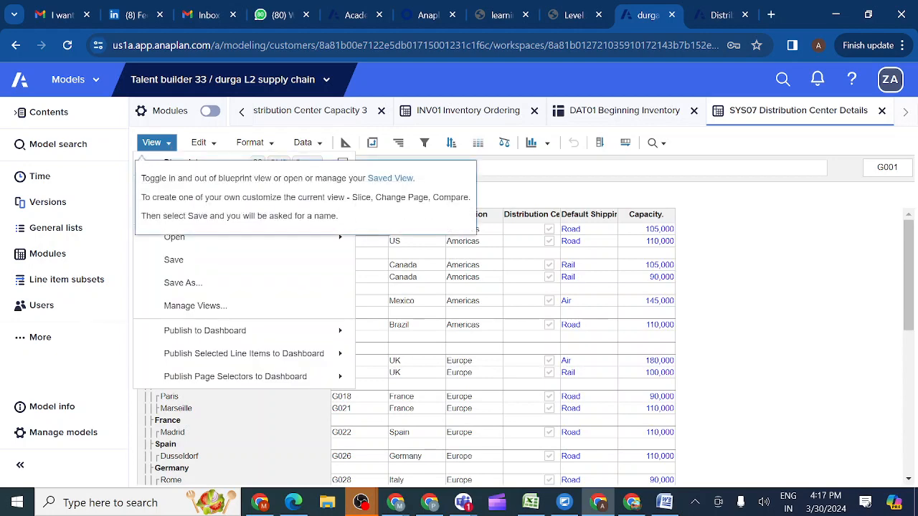
click(185, 288)
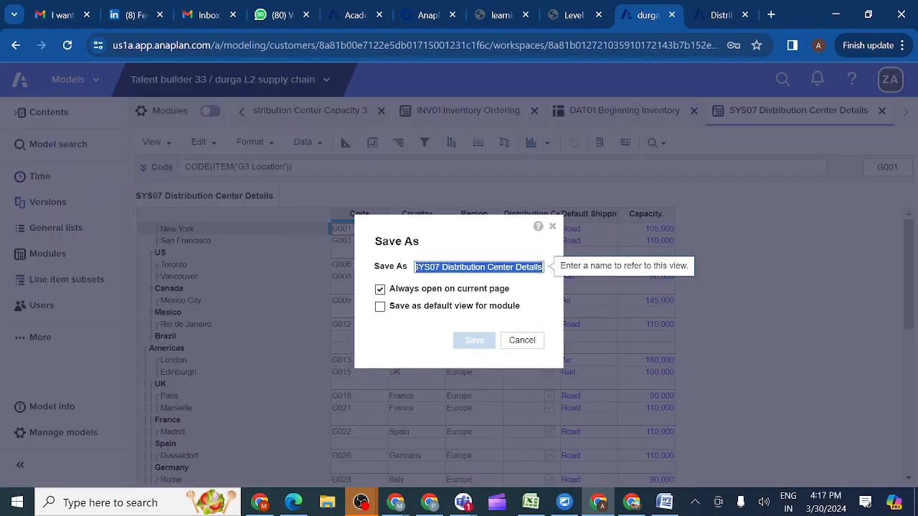
click(541, 266)
key(BackSpace)
key(BackSpace)
key(BackSpace)
key(BackSpace)
key(BackSpace)
key(BackSpace)
key(BackSpace)
key(BackSpace)
key(BackSpace)
key(BackSpace)
key(BackSpace)
key(BackSpace)
key(BackSpace)
key(BackSpace)
key(BackSpace)
key(BackSpace)
key(BackSpace)
key(BackSpace)
key(BackSpace)
key(BackSpace)
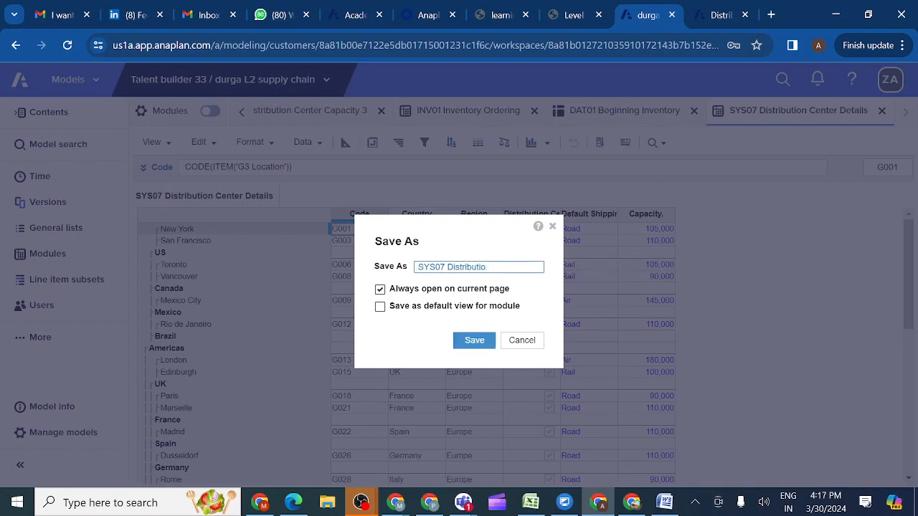
text(UX VIEW)
click(471, 344)
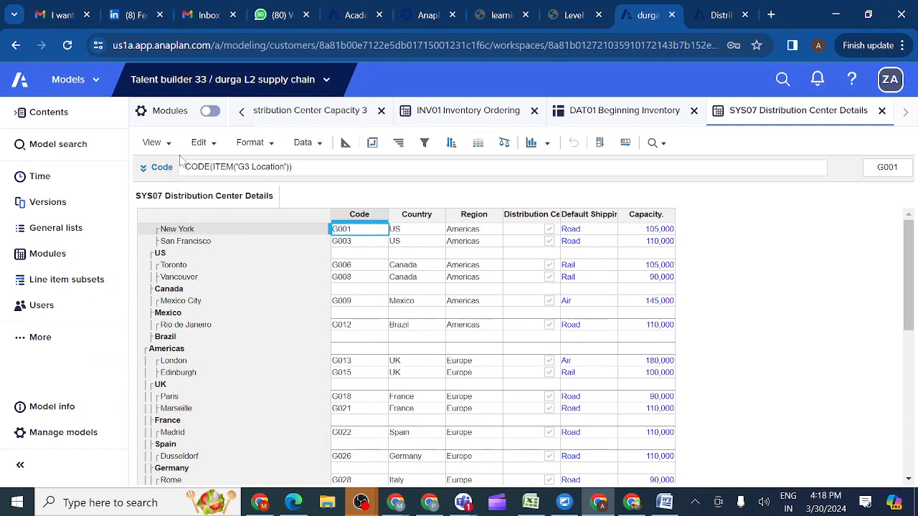
Open the saved UX VIEW of SYS07 Distribution Center Details and pivot it with the distribution center list in columns and line items in rows
click(152, 143)
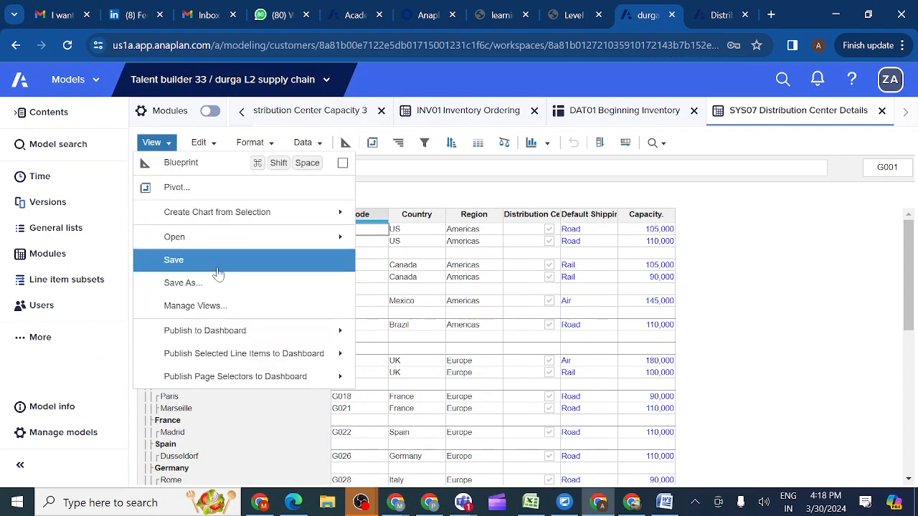
mouse_move(288, 248)
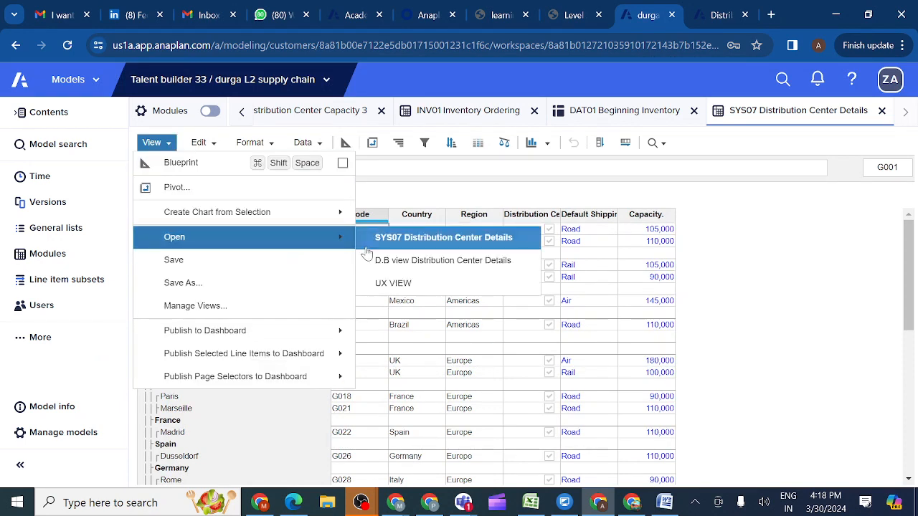
click(392, 284)
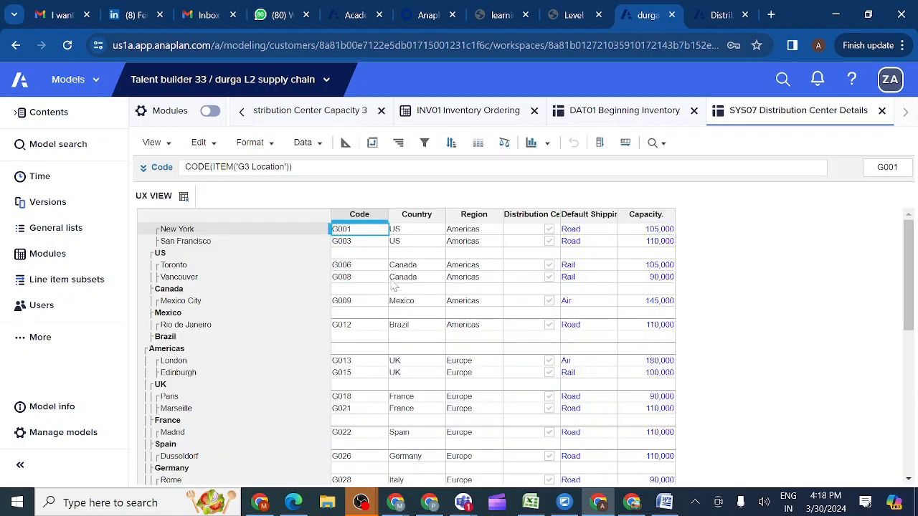
click(372, 143)
click(371, 345)
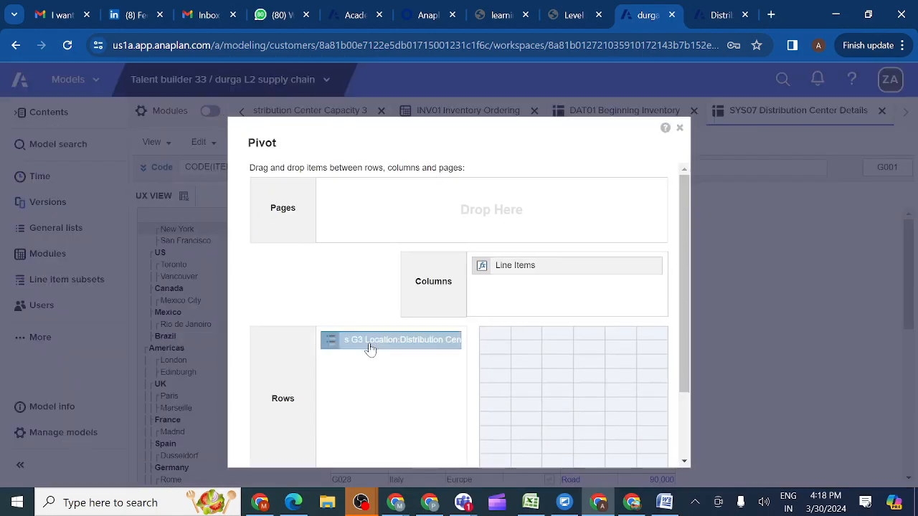
drag(371, 347, 526, 308)
drag(527, 265, 373, 353)
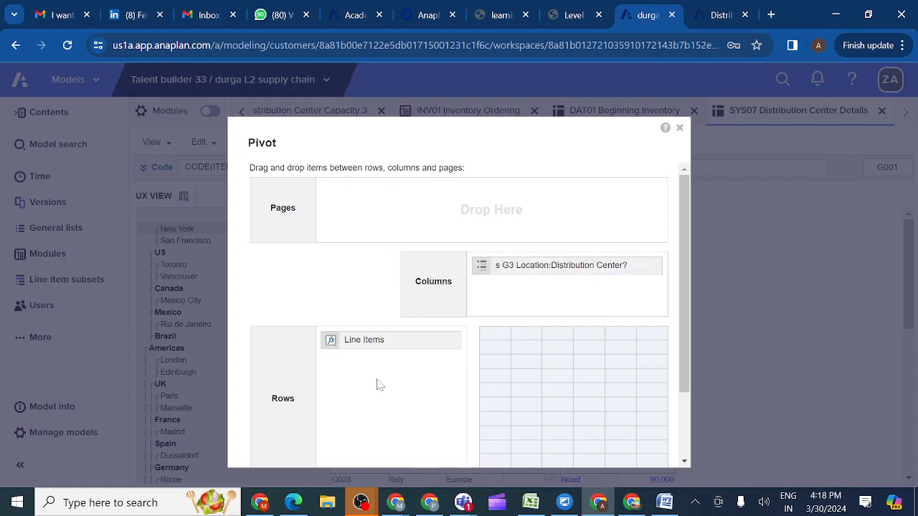
scroll(382, 394, down, 3)
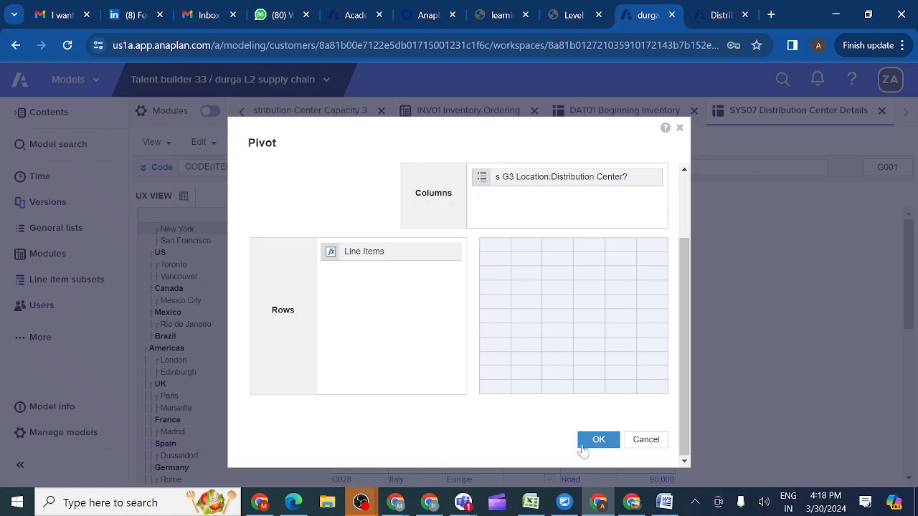
click(599, 440)
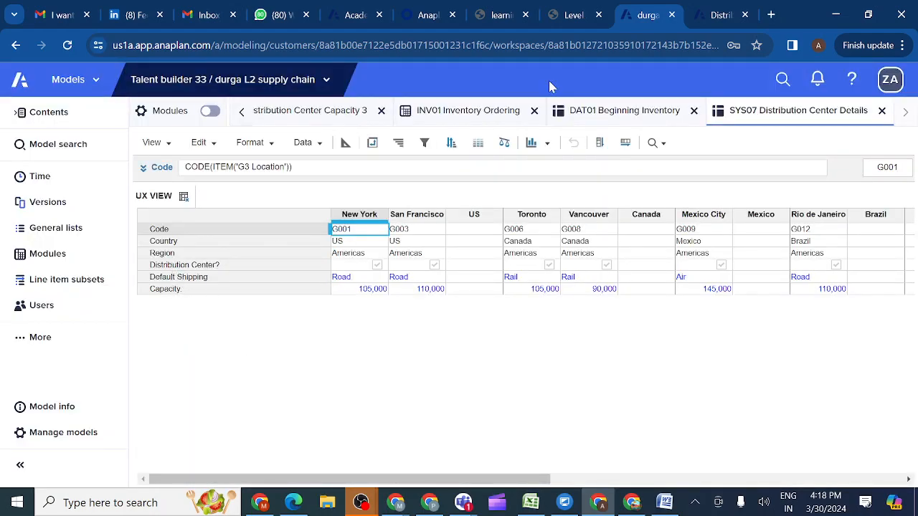
Check the prototype's Distribution Center Details grid and show only the Code, Country, Region, Default Shipping and Capacity rows in UX VIEW
click(580, 17)
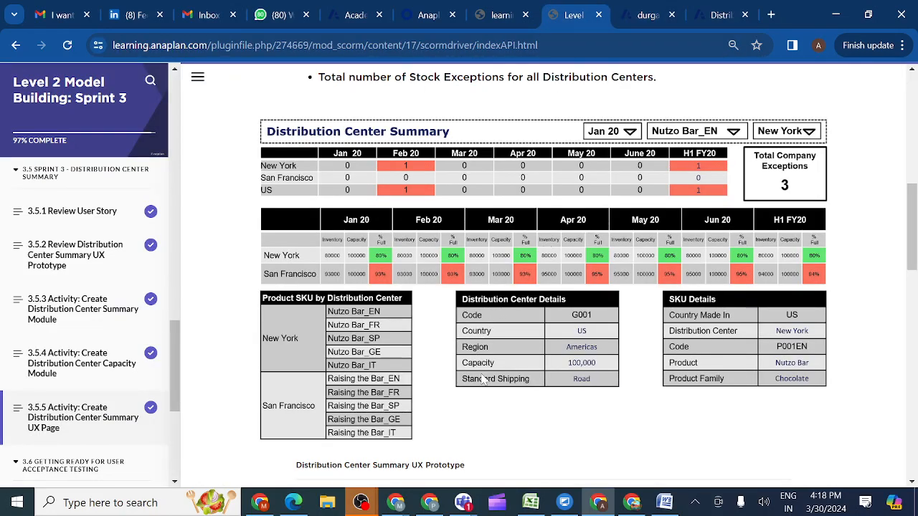
click(647, 16)
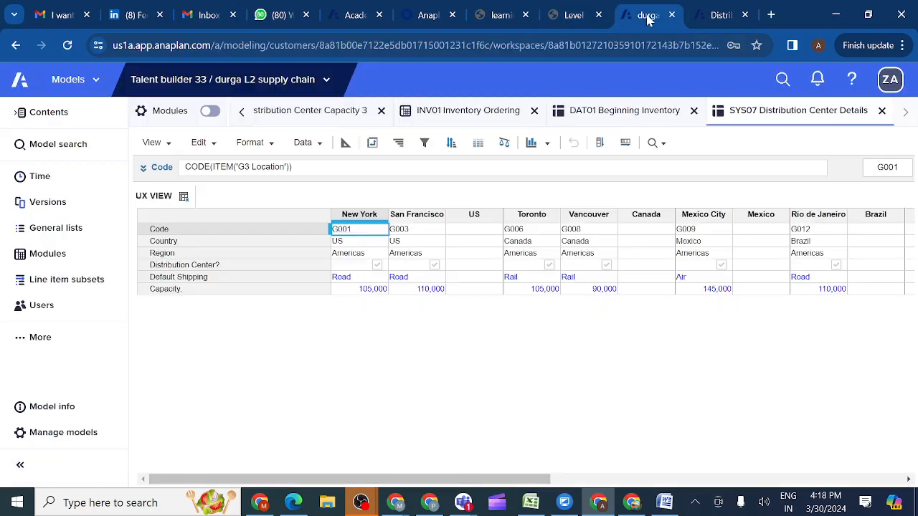
click(216, 265)
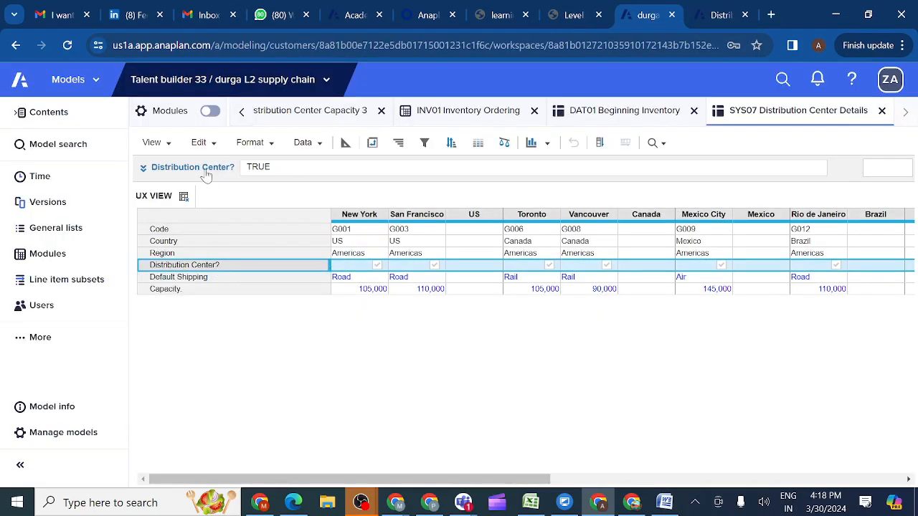
click(181, 232)
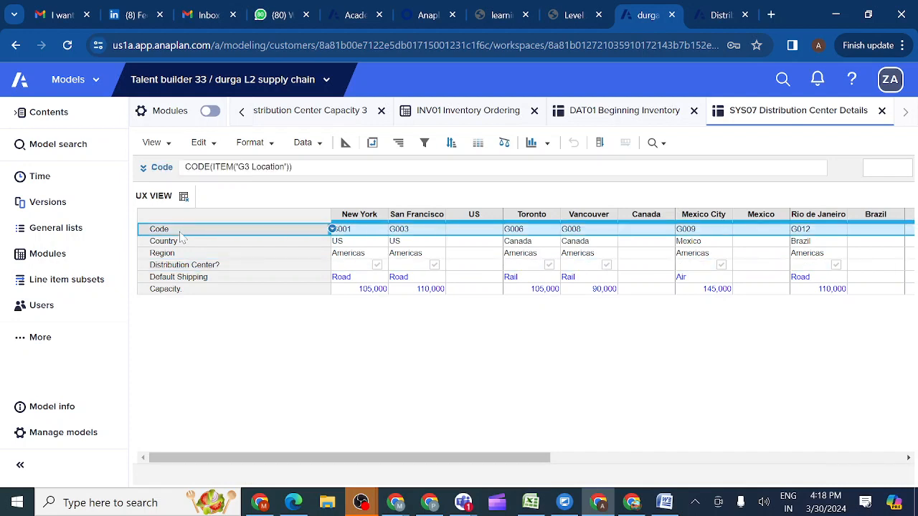
shift+click(172, 243)
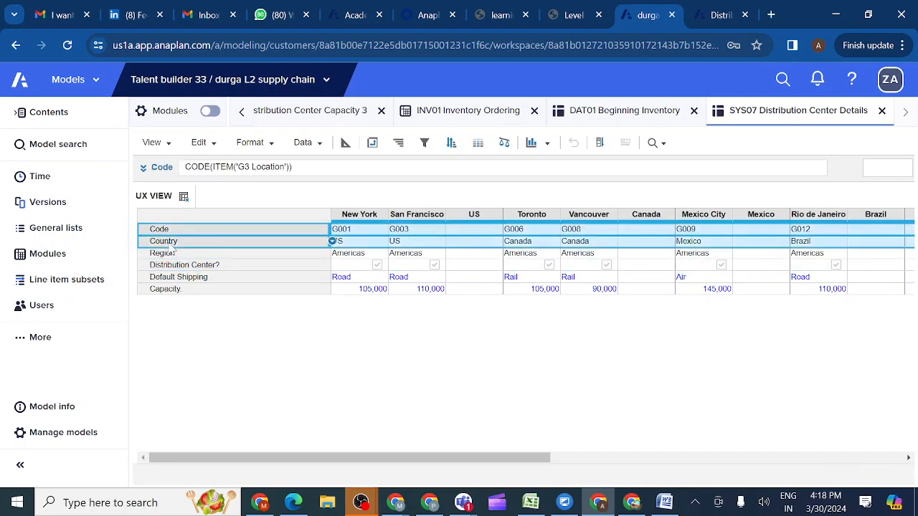
shift+click(172, 256)
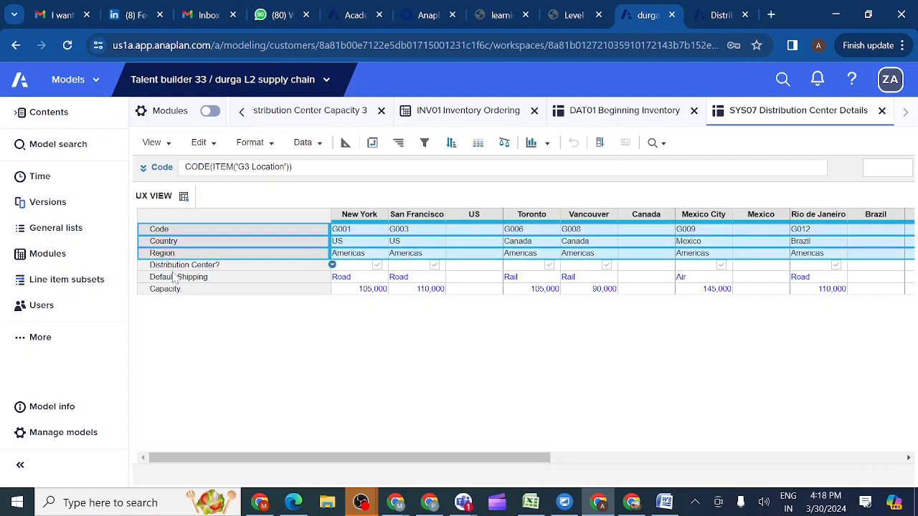
ctrl+click(175, 278)
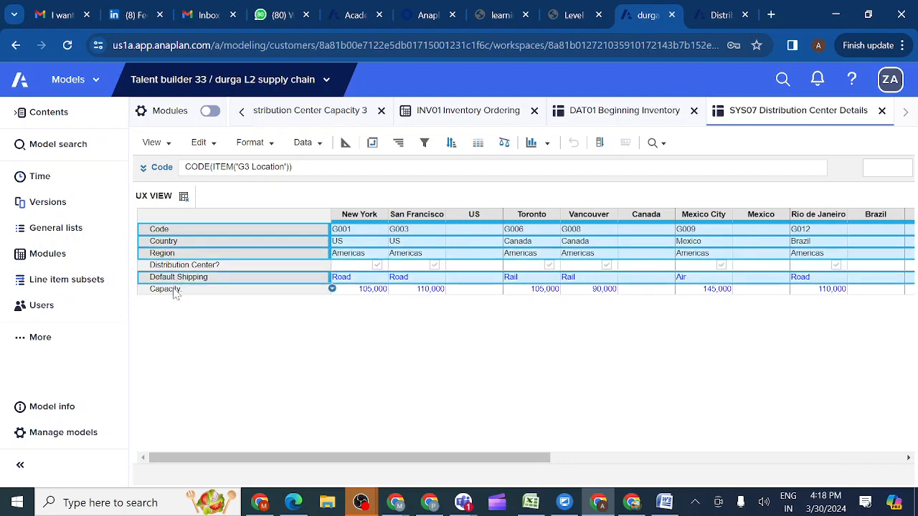
ctrl+click(176, 289)
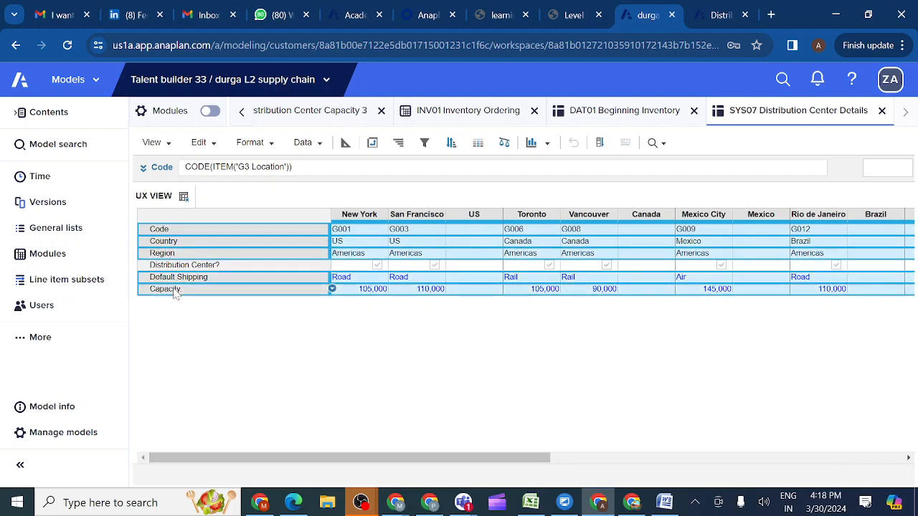
click(272, 147)
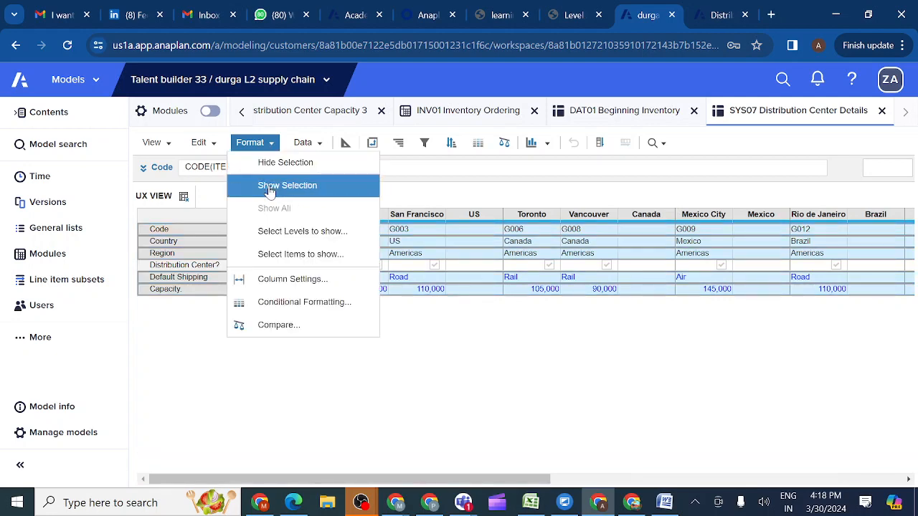
click(271, 188)
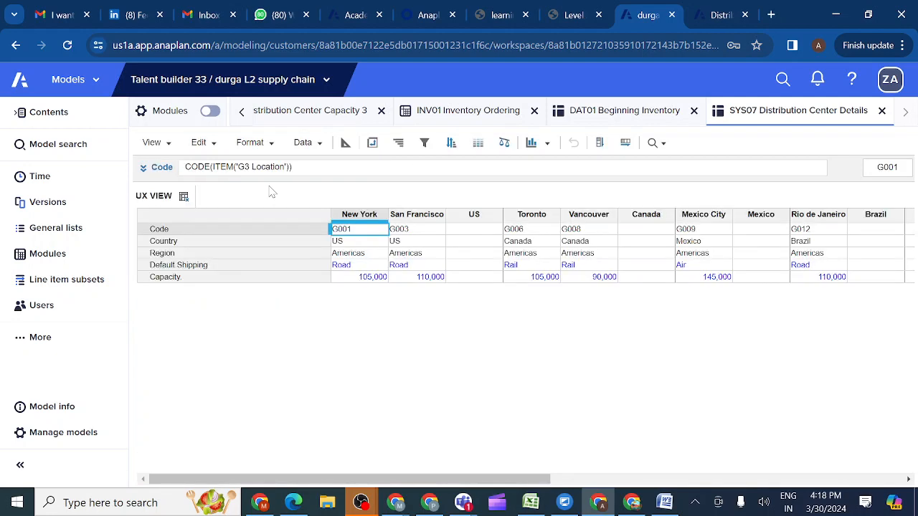
Save the changes to UX VIEW, overwriting the current view, and compare its rows with the prototype's Distribution Center Details grid
click(171, 144)
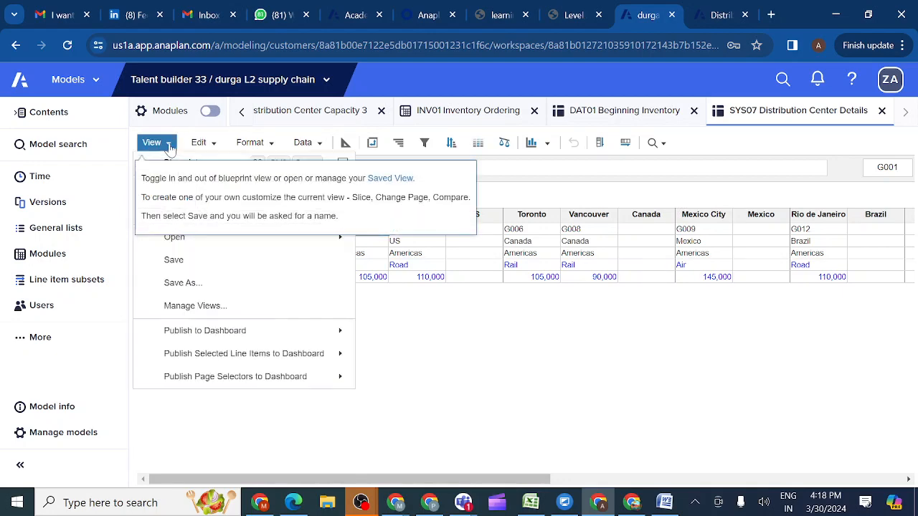
click(179, 263)
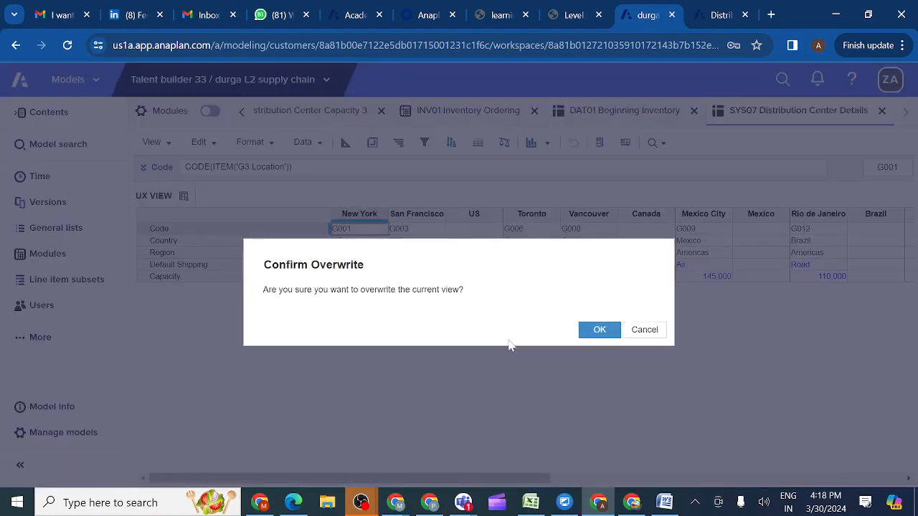
click(600, 331)
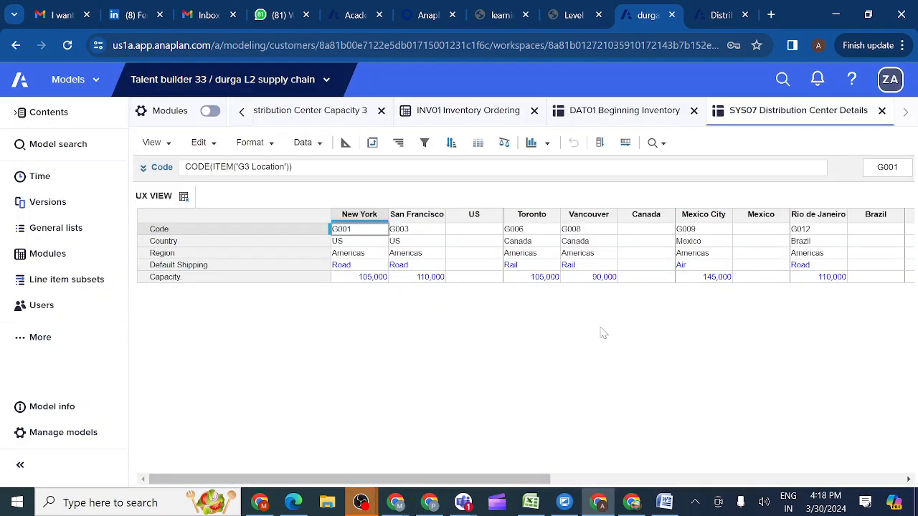
click(575, 16)
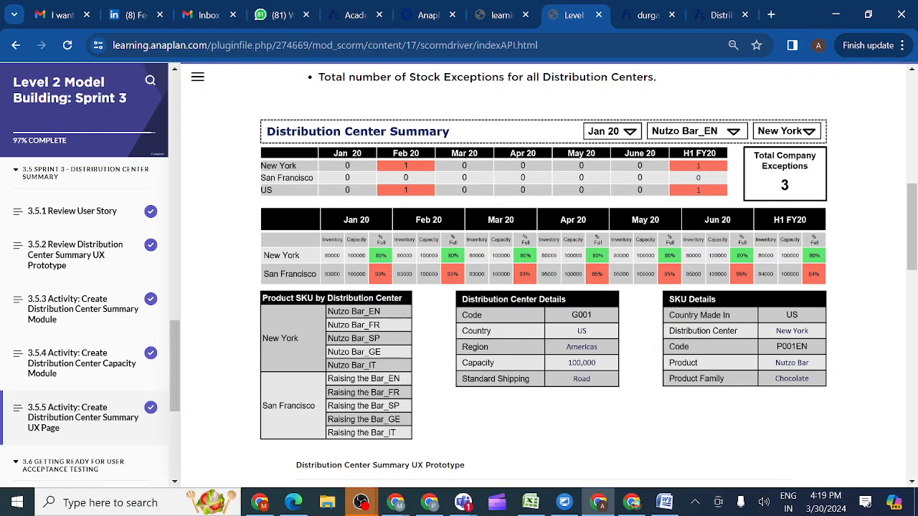
click(648, 16)
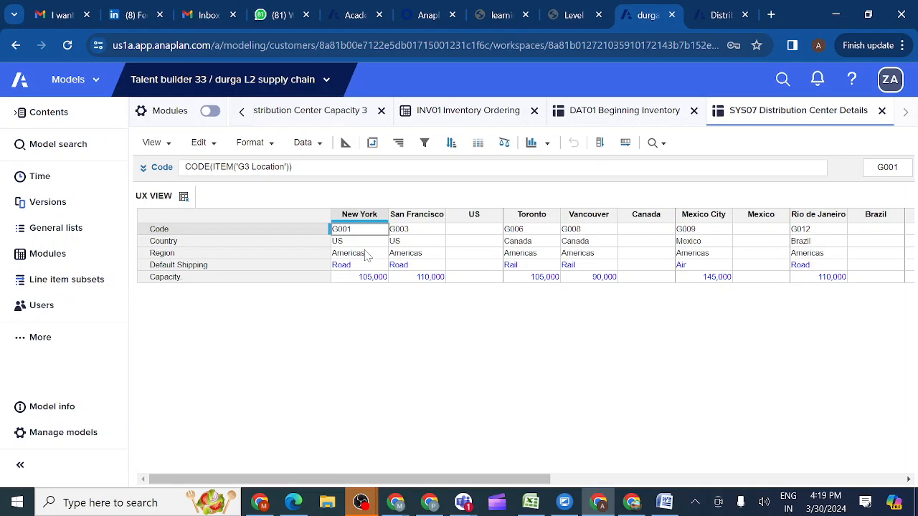
Reopen the Distribution Center Summary.3 board for editing and add a grid card beside the Product SKUs per Distribution Center card
click(717, 16)
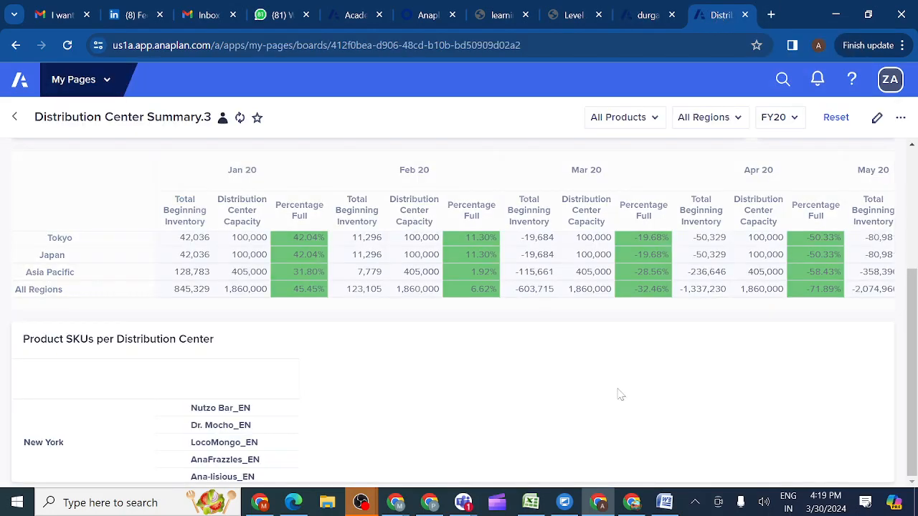
click(876, 118)
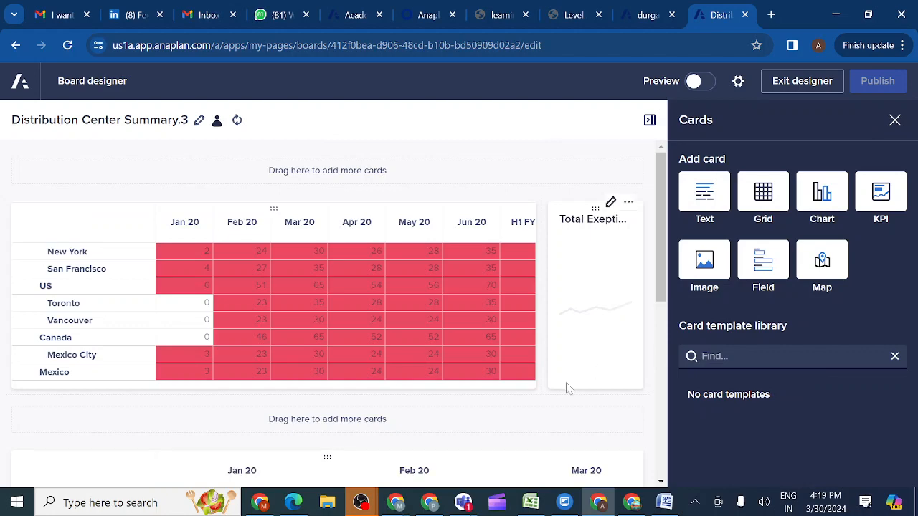
scroll(495, 428, down, 5)
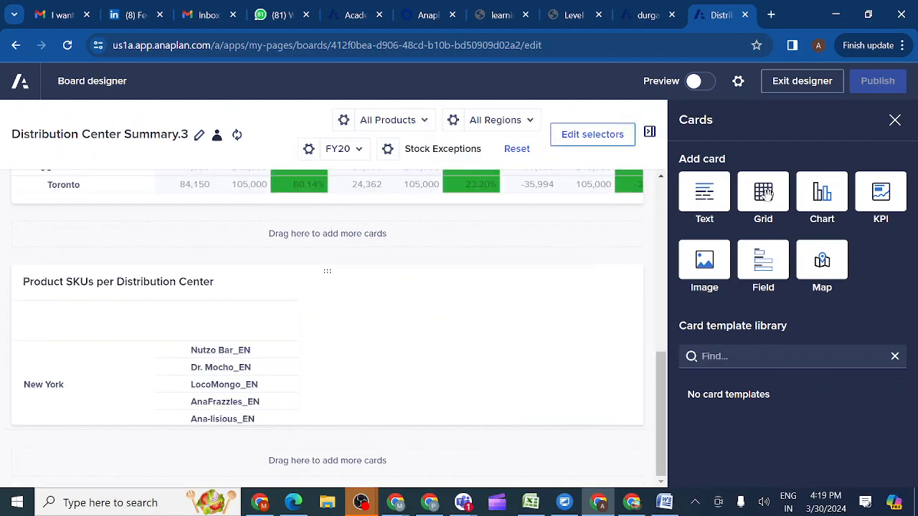
drag(767, 194, 570, 350)
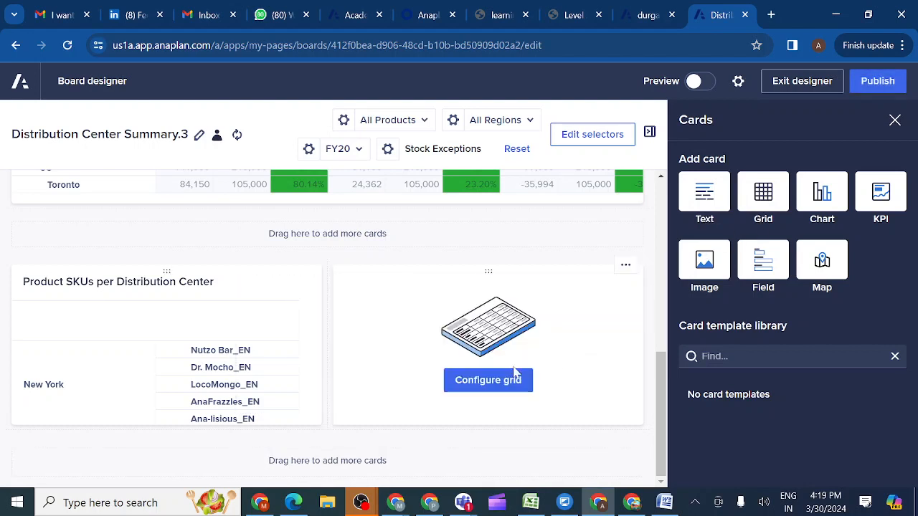
Configure the new grid card to use the UX VIEW module view of SYS07 Distribution Center Details as its data source
click(485, 389)
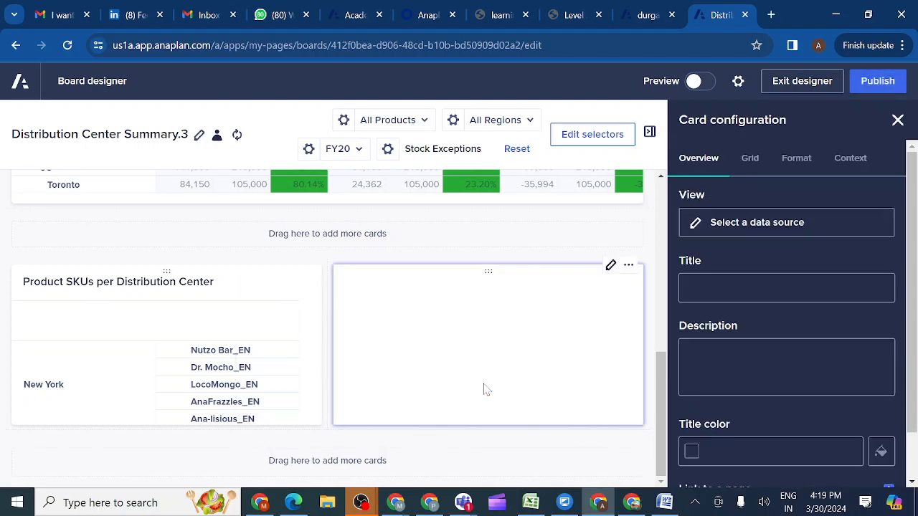
click(730, 231)
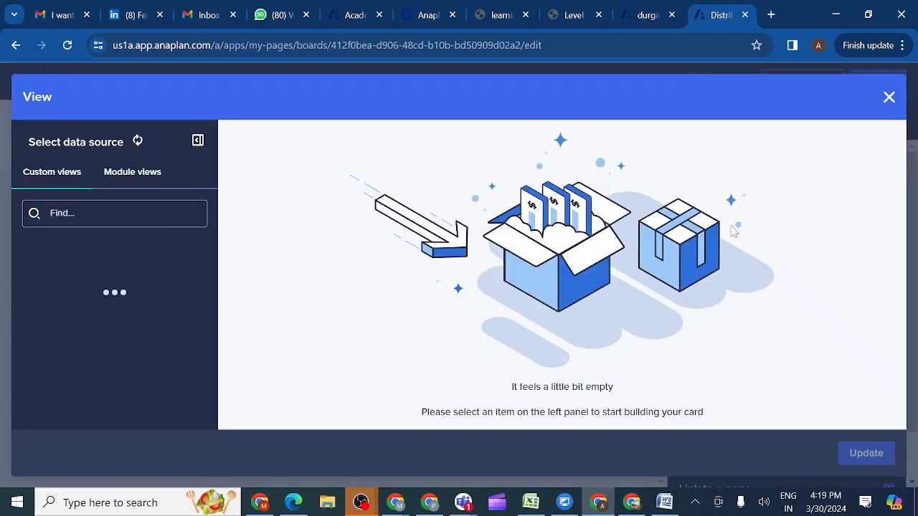
click(144, 177)
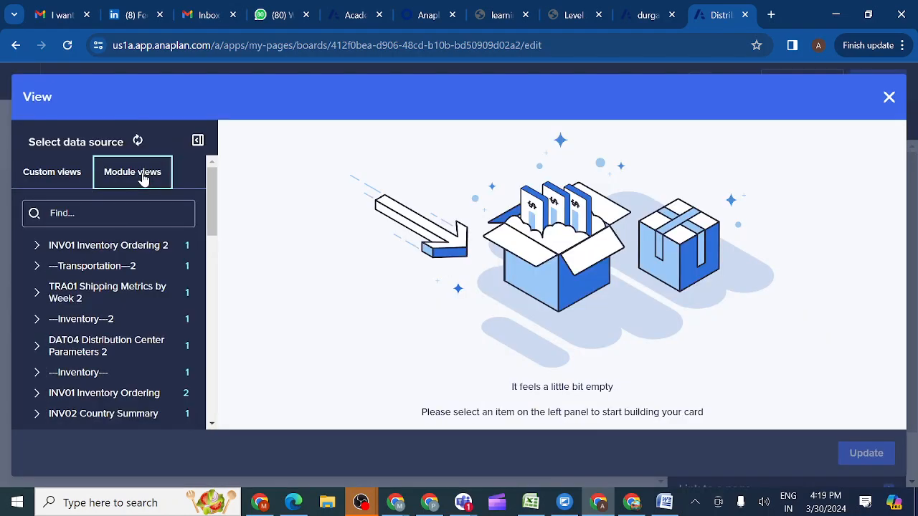
scroll(103, 347, down, 3)
scroll(104, 347, down, 1)
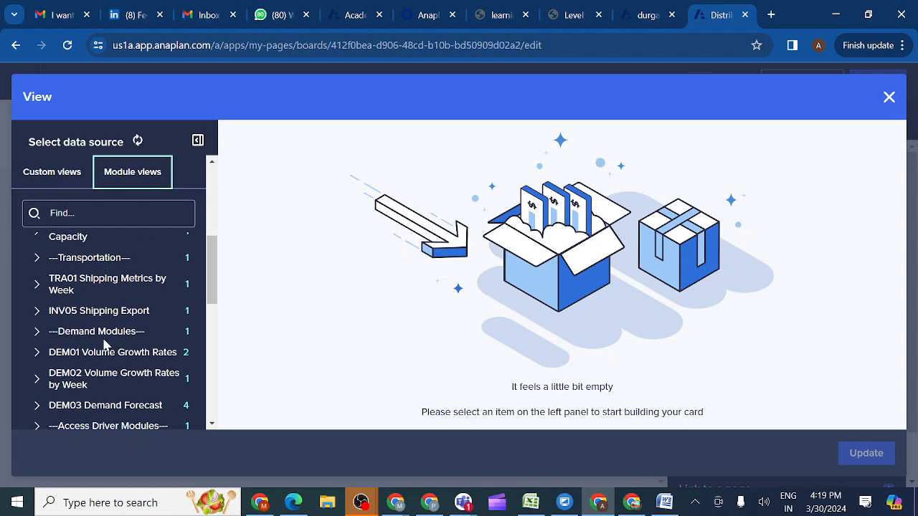
scroll(104, 346, down, 8)
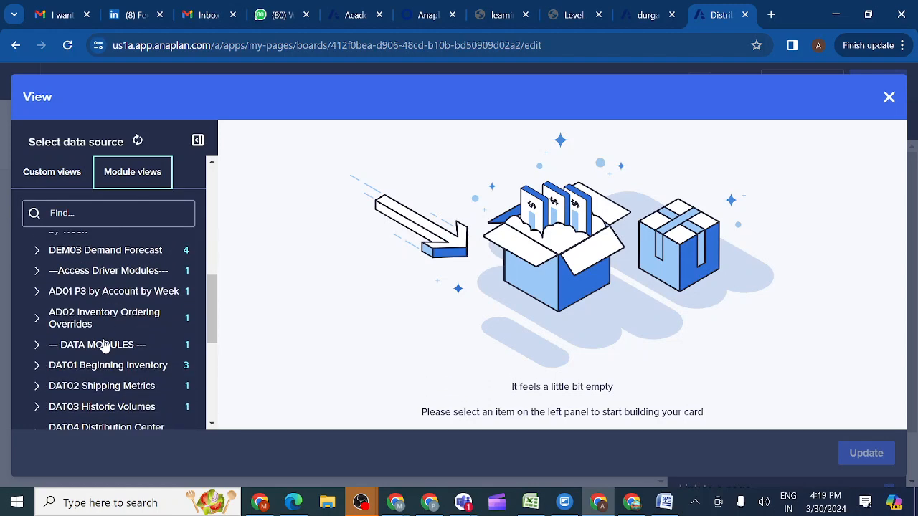
scroll(104, 347, down, 4)
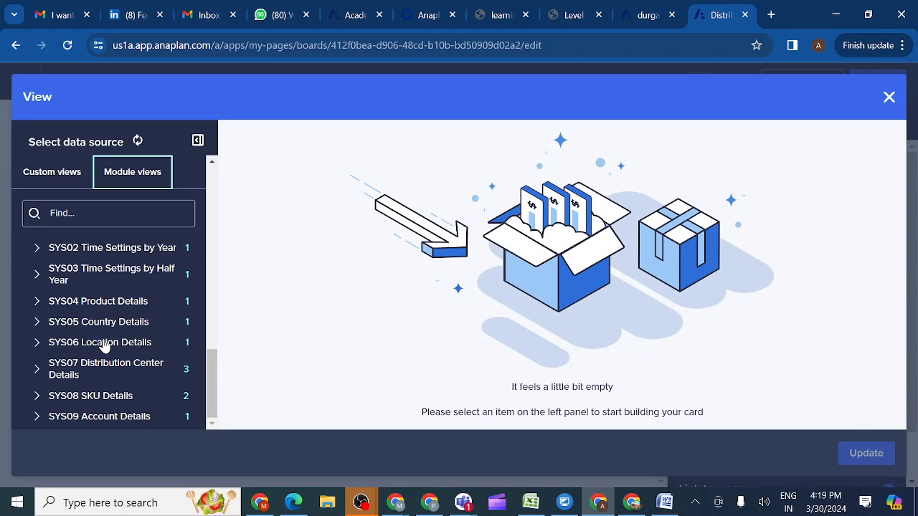
click(69, 374)
scroll(127, 395, down, 2)
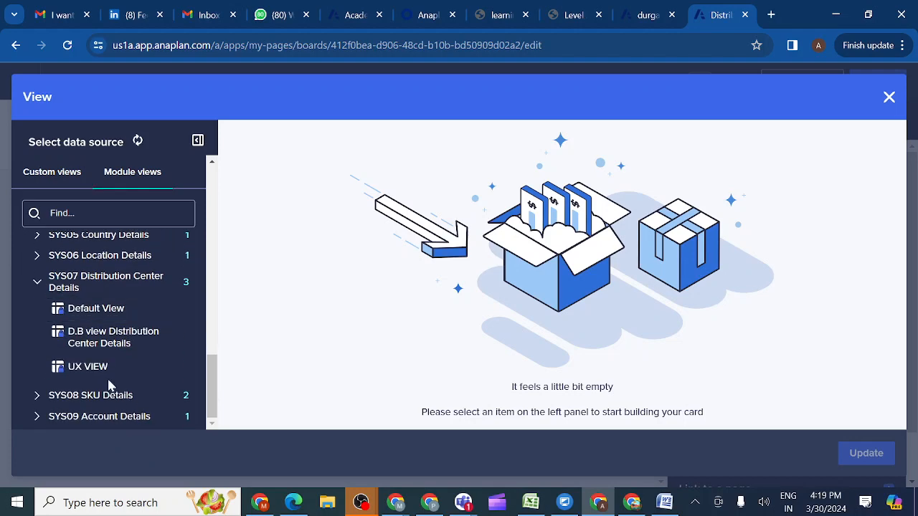
click(99, 371)
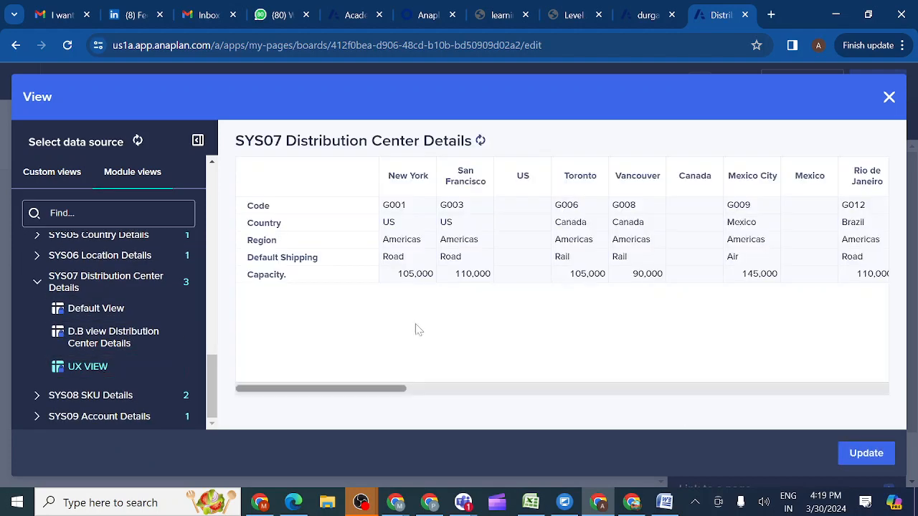
click(866, 453)
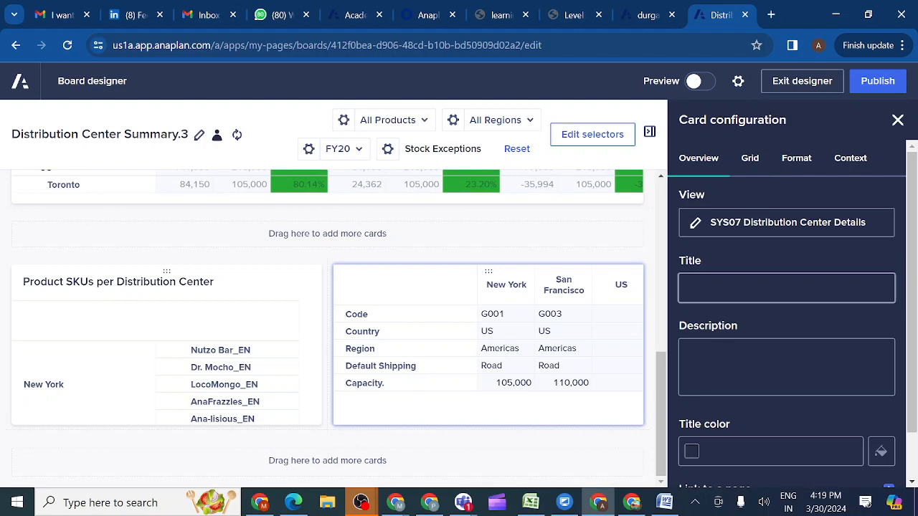
Title the new grid card Distribution Center Details, copying the Distribution Center wording from the course requirements
click(717, 288)
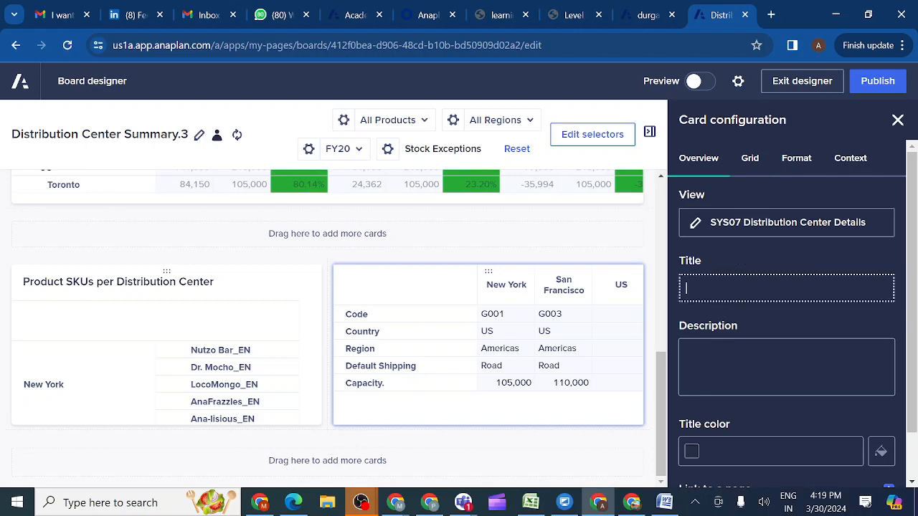
click(573, 15)
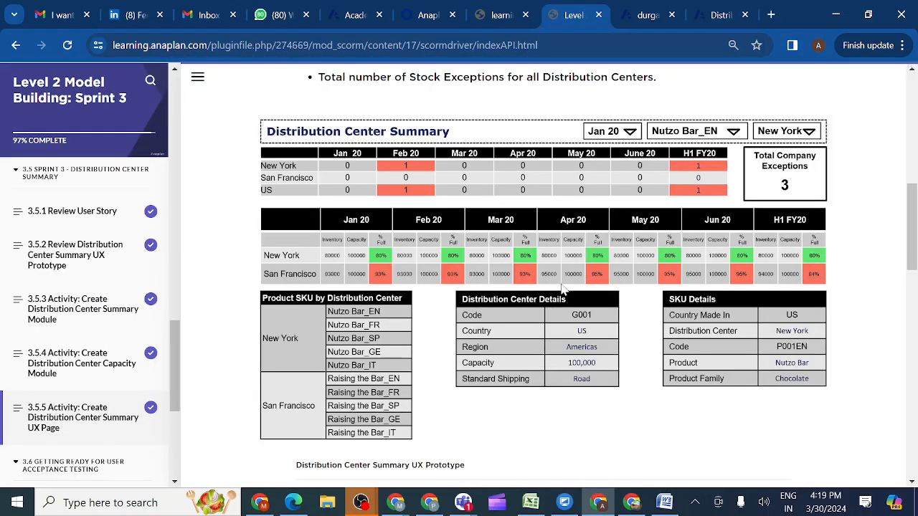
scroll(561, 287, up, 2)
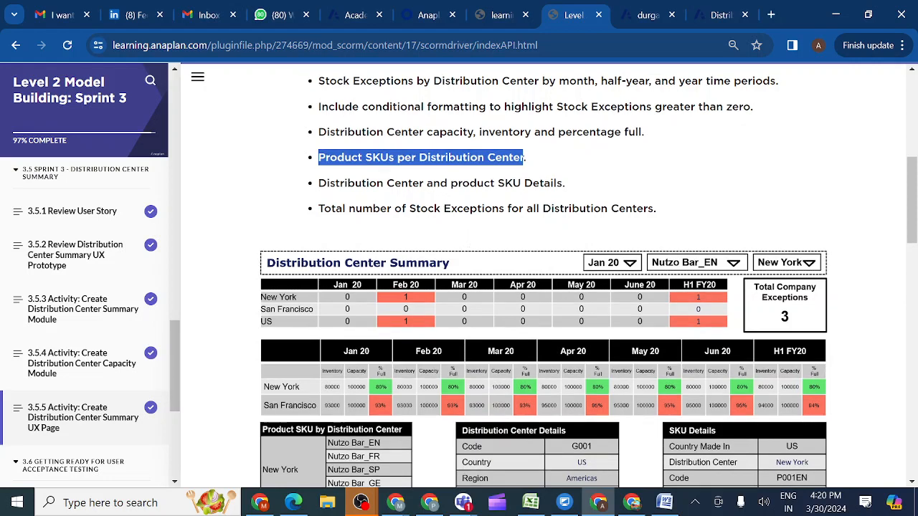
click(428, 183)
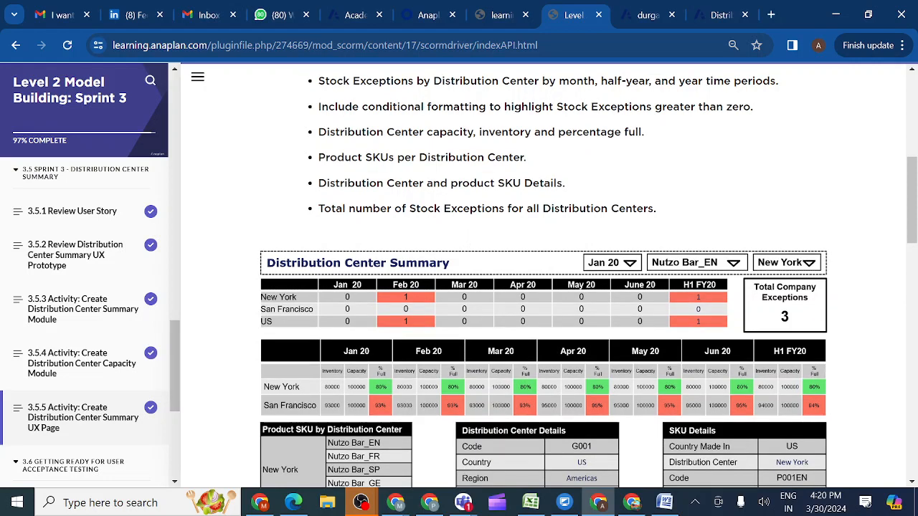
drag(428, 183, 316, 193)
key(ctrl+c)
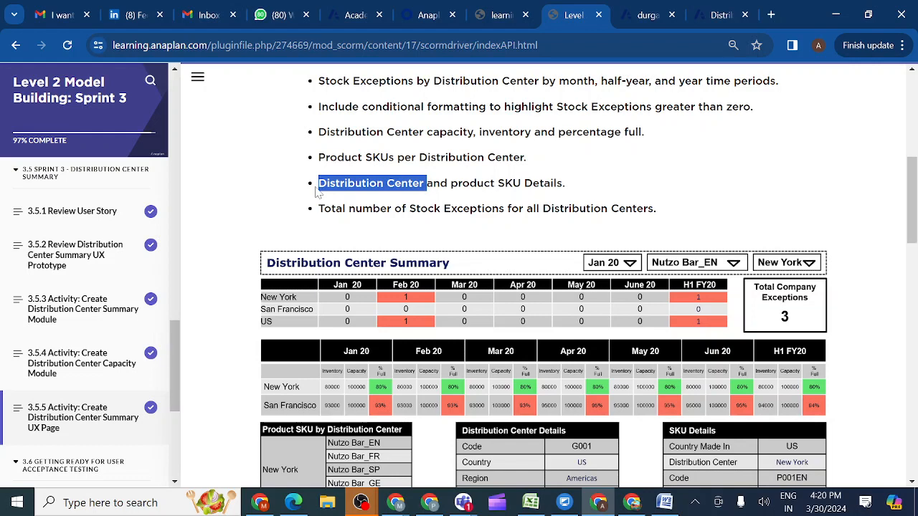
click(722, 17)
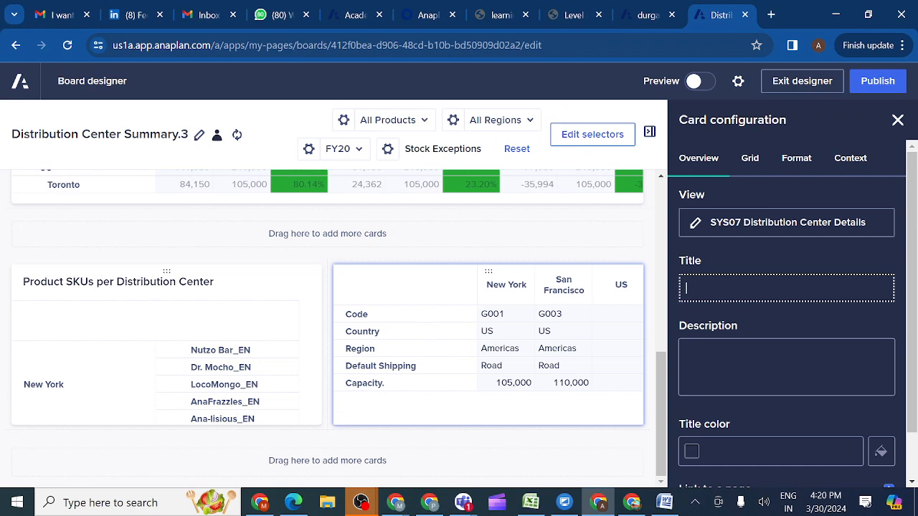
key(ctrl+v)
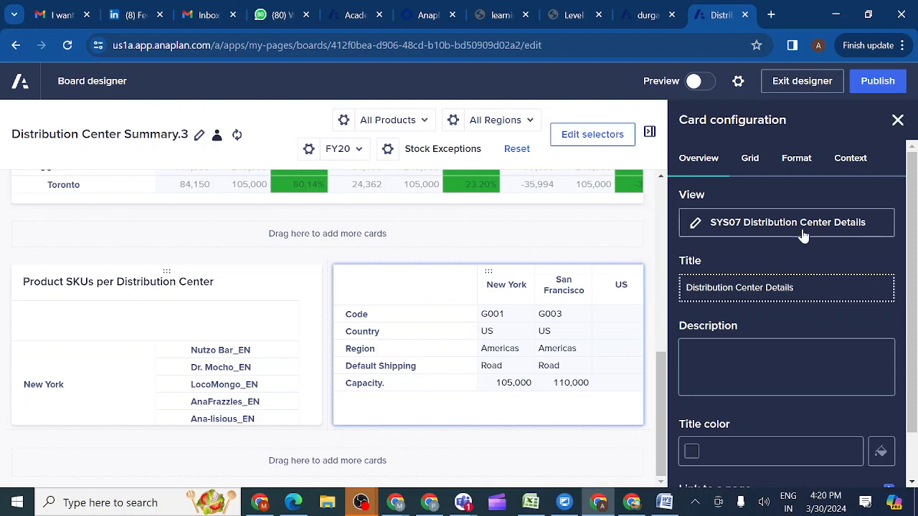
Allow entering and editing cell data on the Distribution Center Details card, check its column context settings, and publish the board
click(751, 160)
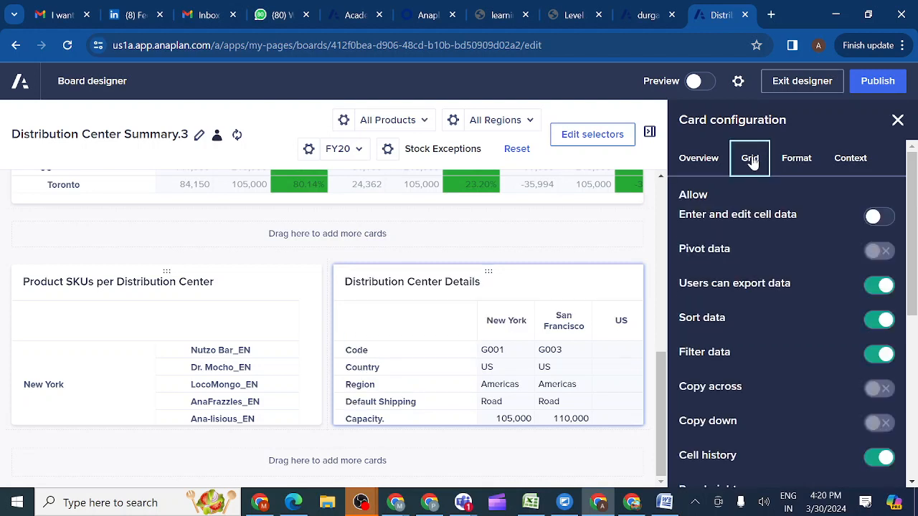
click(874, 218)
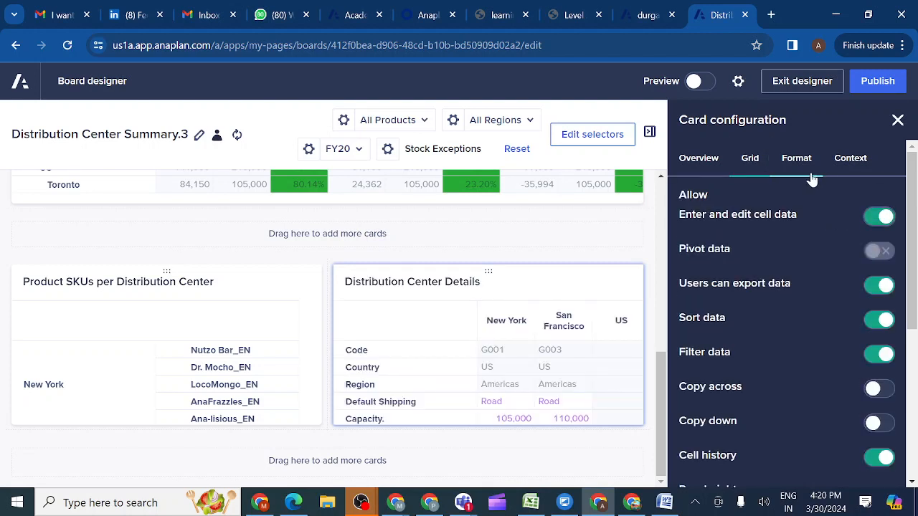
click(855, 161)
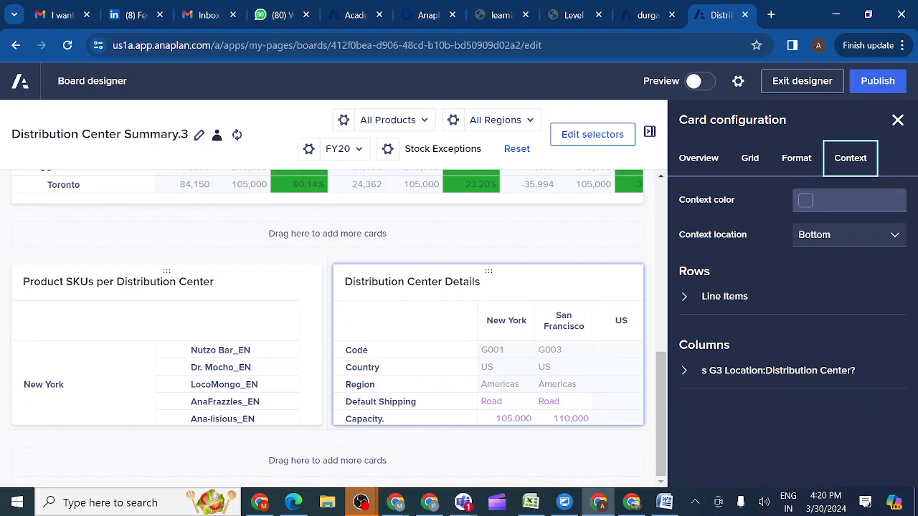
click(684, 373)
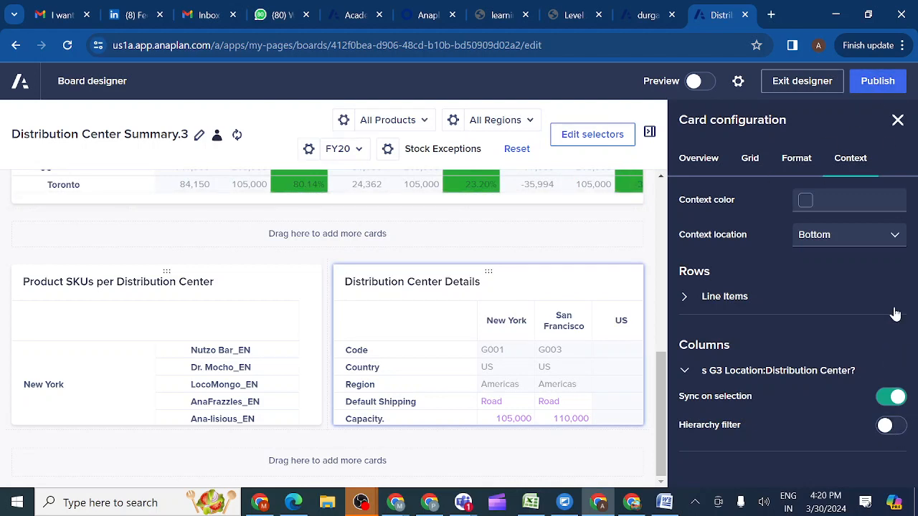
click(877, 82)
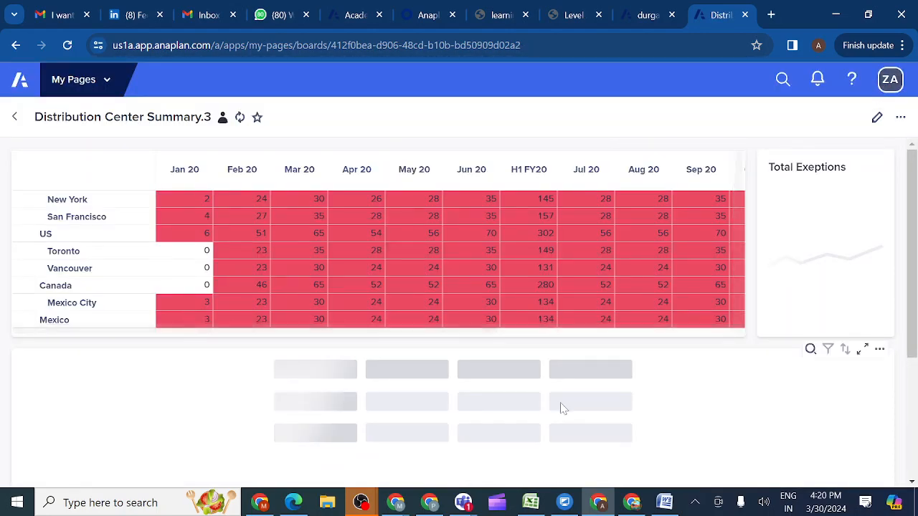
scroll(561, 408, down, 3)
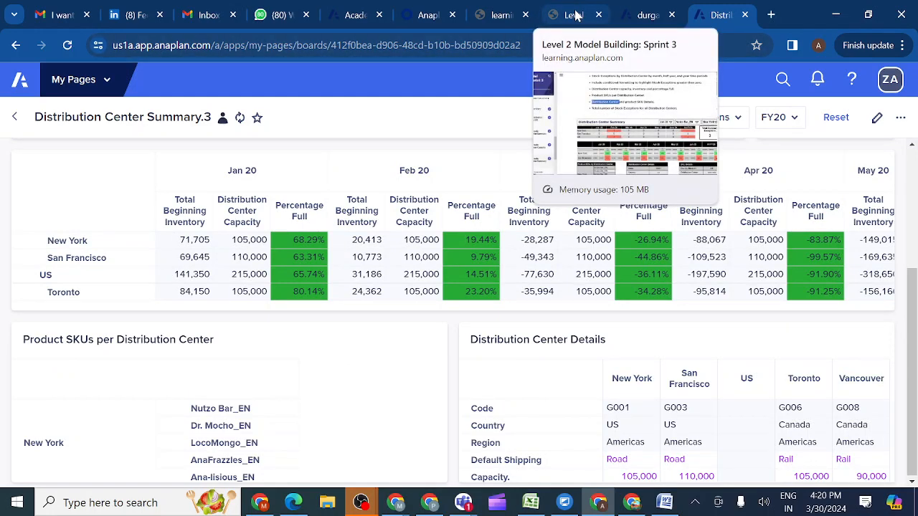
Check the product SKU details requirement and prototype grid in the course, then open the SYS08 SKU Details module in the model
click(576, 15)
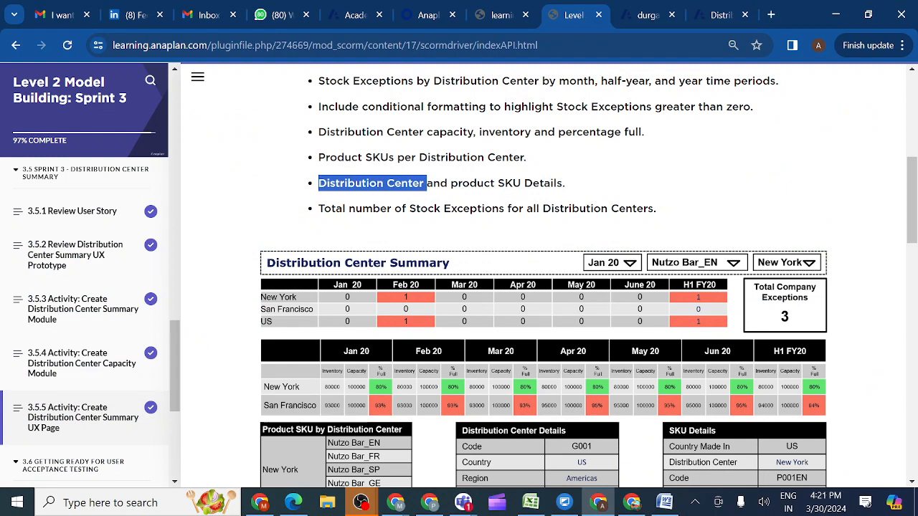
drag(449, 183, 570, 188)
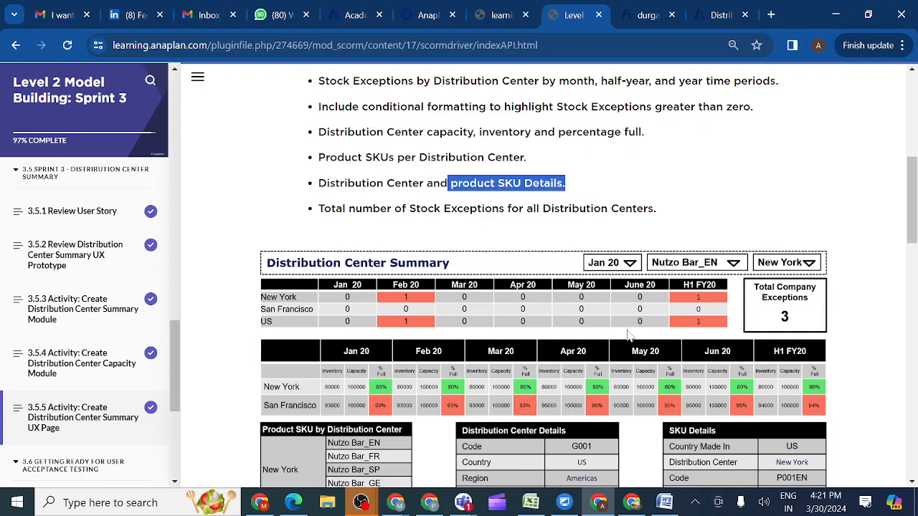
scroll(706, 443, down, 2)
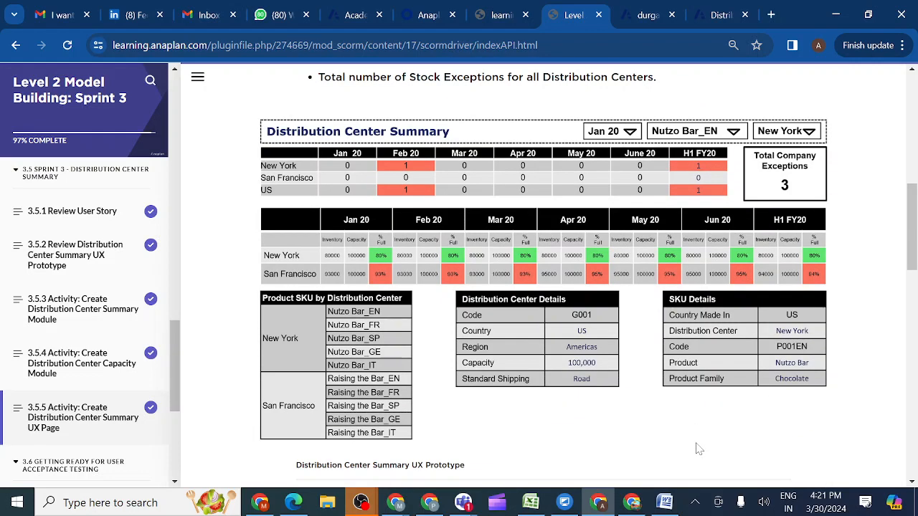
click(643, 12)
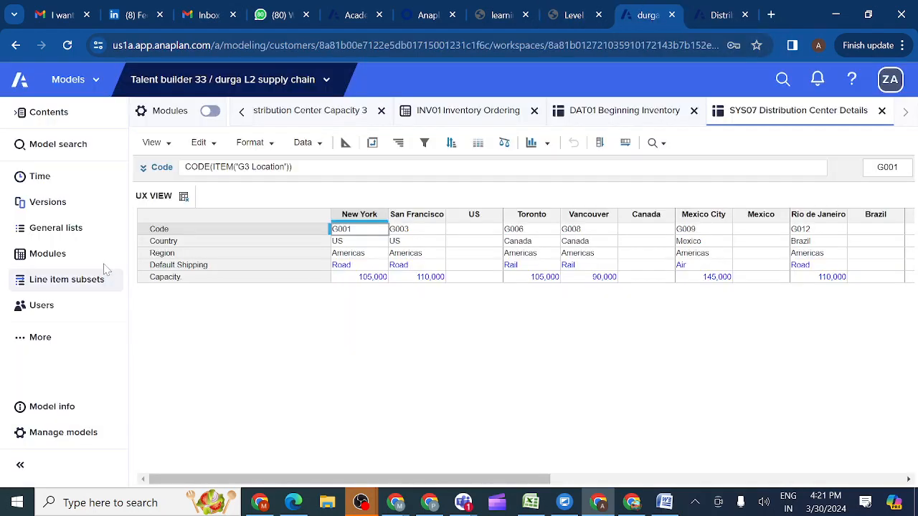
click(86, 256)
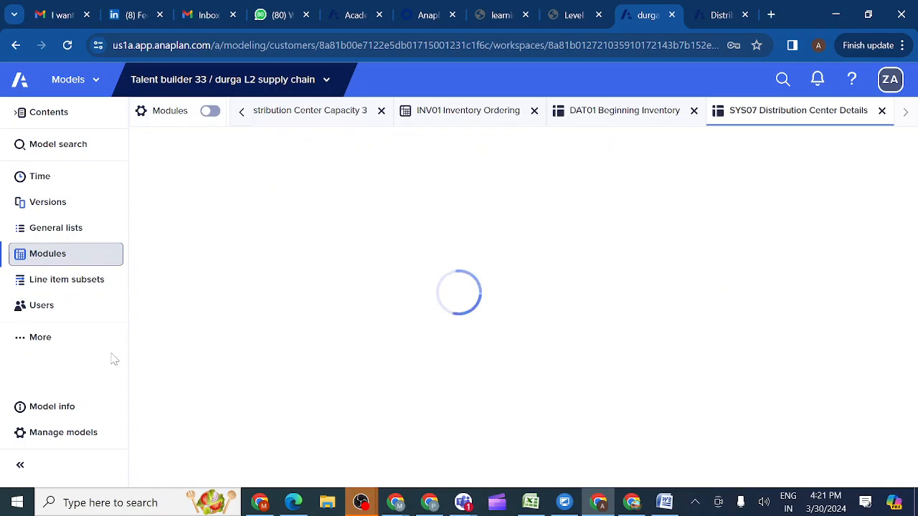
scroll(188, 402, down, 5)
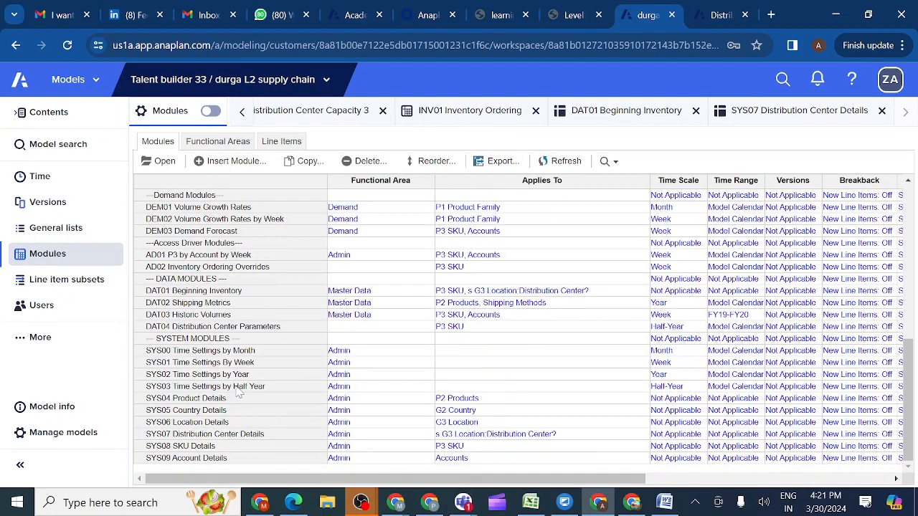
click(183, 450)
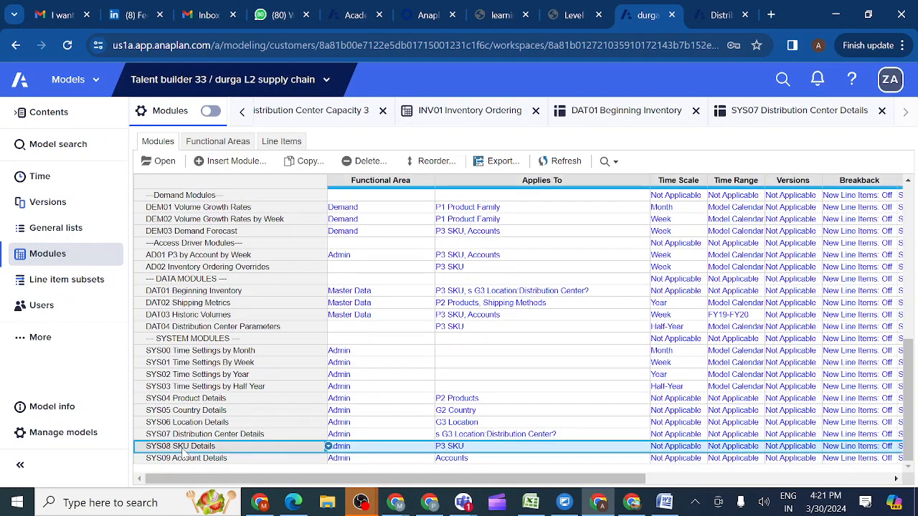
click(164, 163)
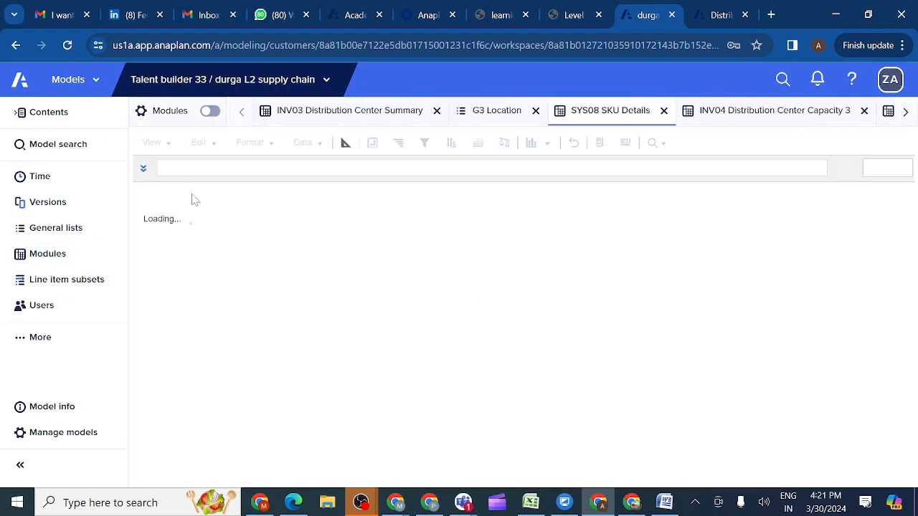
Save the SYS08 SKU Details grid as a view named UX VIEW and open that saved view
click(169, 146)
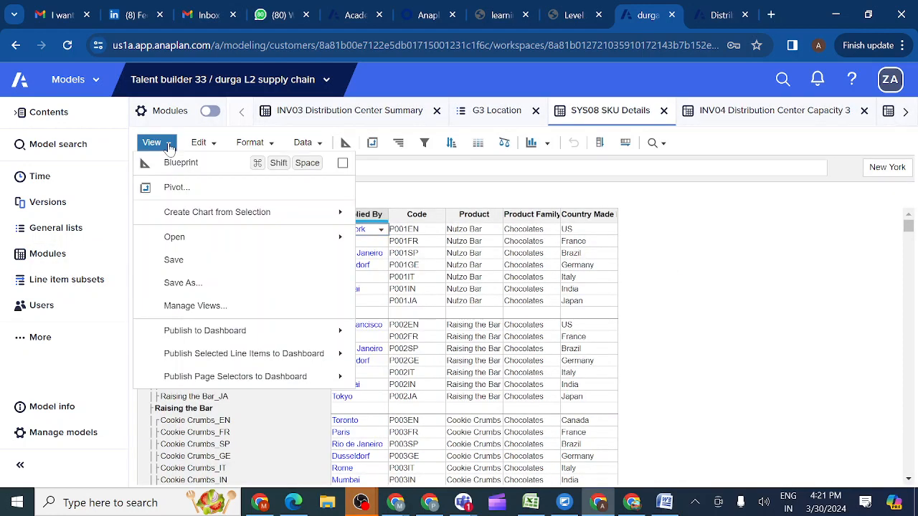
click(180, 286)
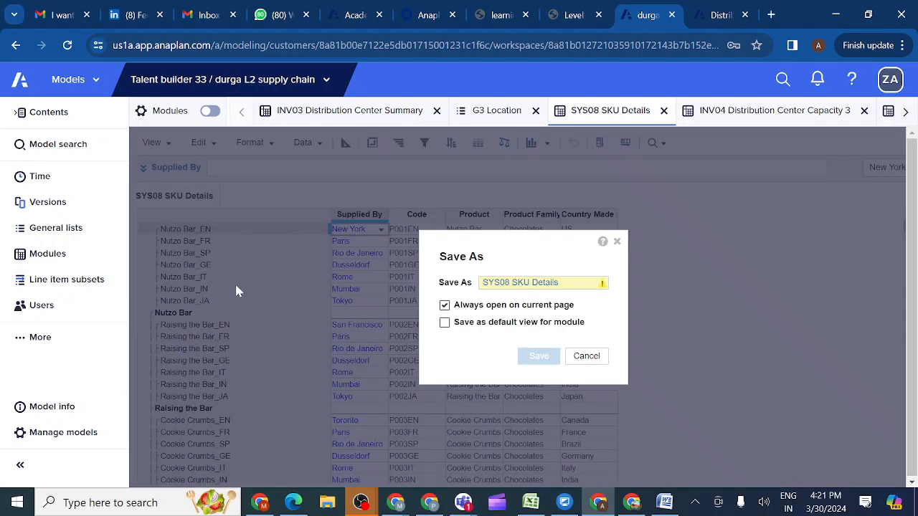
key(BackSpace)
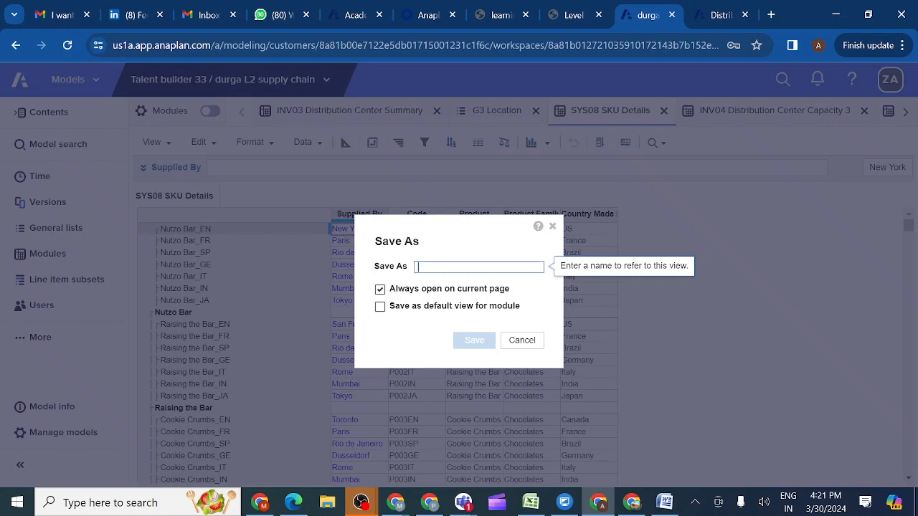
text(UX VIEW)
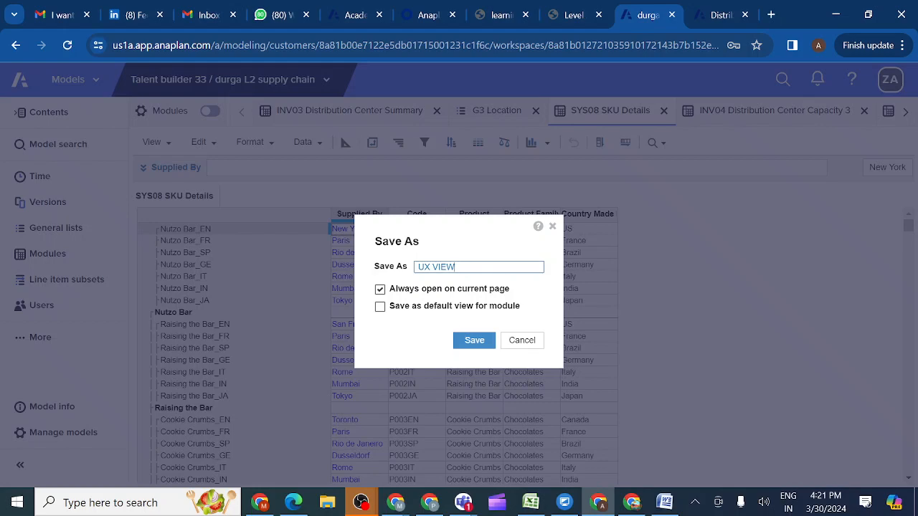
click(474, 342)
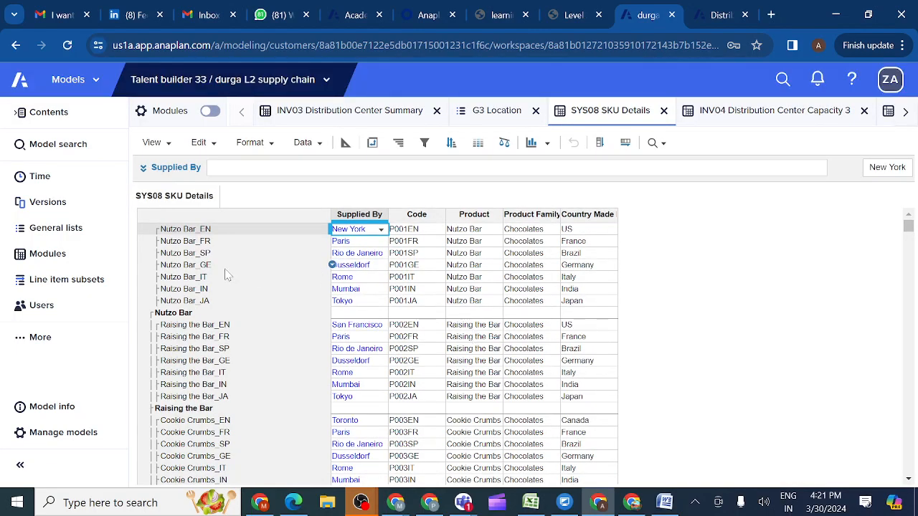
click(168, 145)
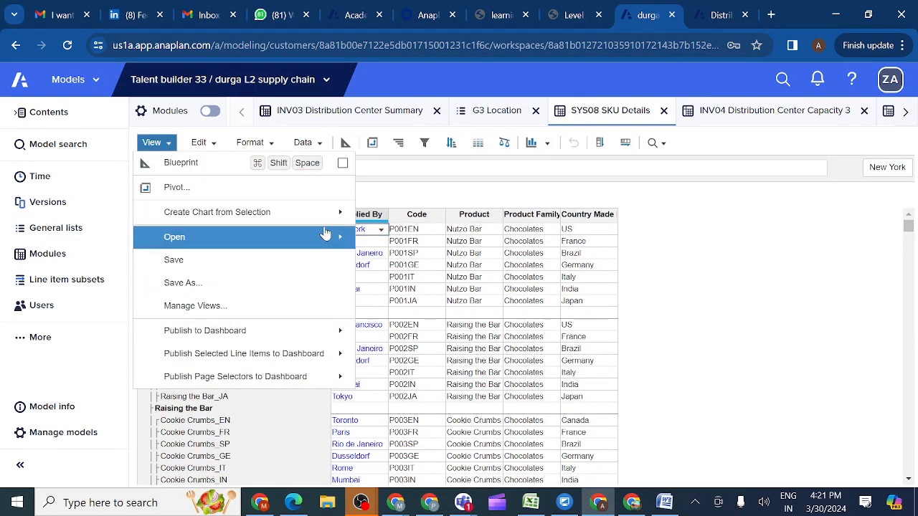
mouse_move(327, 236)
click(393, 284)
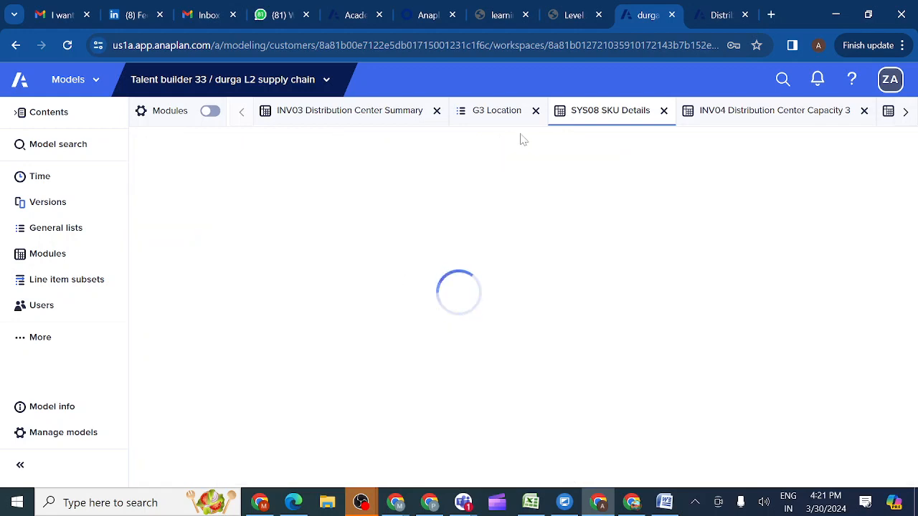
Compare with the prototype's SKU Details grid, pivot UX VIEW to Line Items in rows and P3 SKU in columns, and select the Country Made In row
click(577, 16)
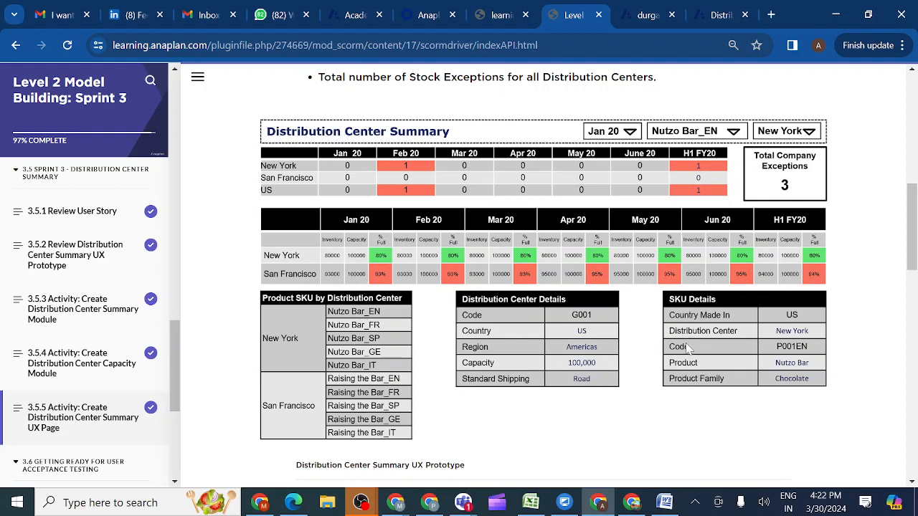
click(649, 16)
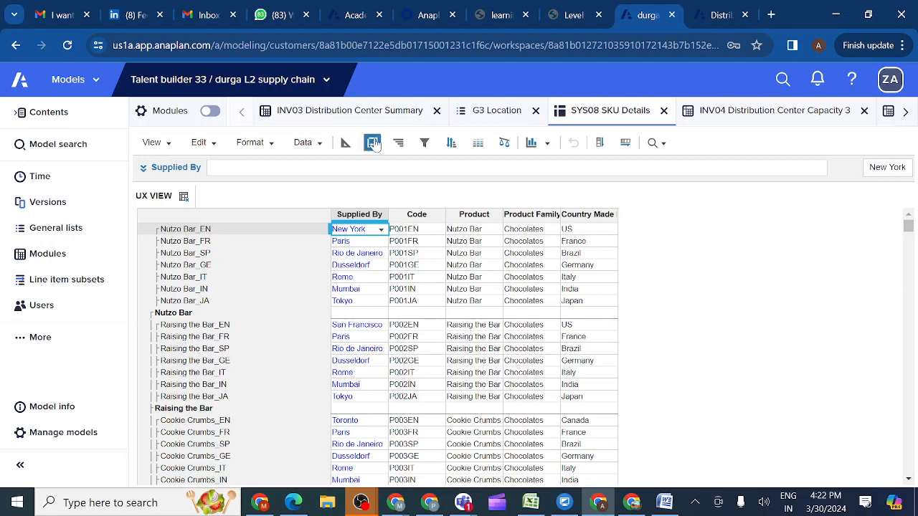
click(373, 142)
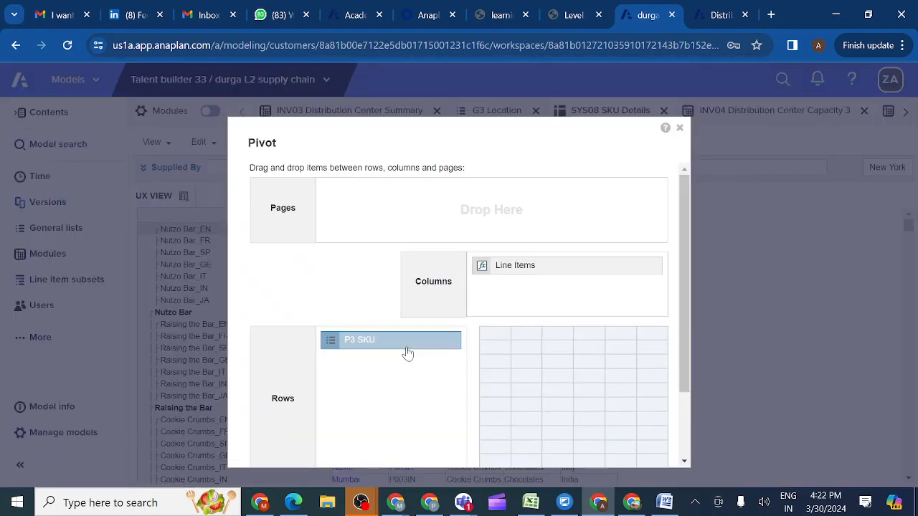
mouse_move(406, 349)
mouse_down()
mouse_move(494, 331)
mouse_move(553, 307)
mouse_move(547, 292)
mouse_move(391, 346)
mouse_up()
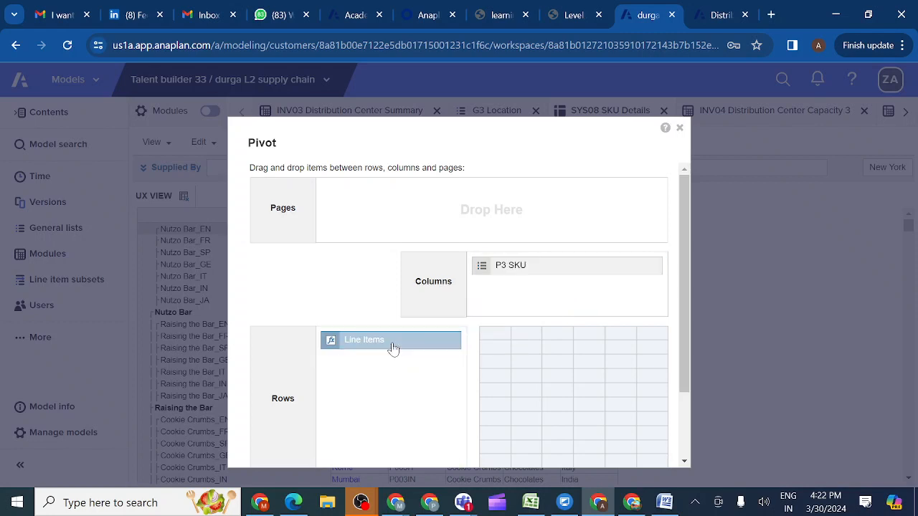
scroll(584, 454, down, 2)
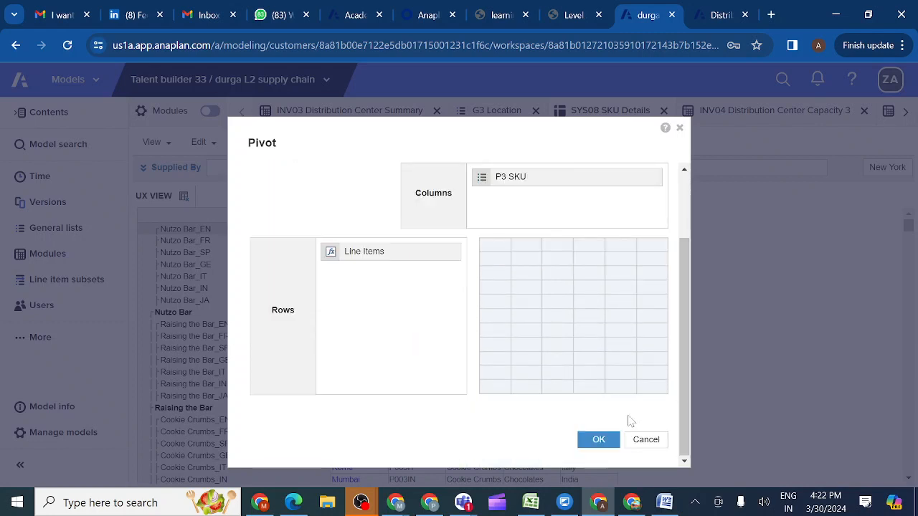
click(597, 440)
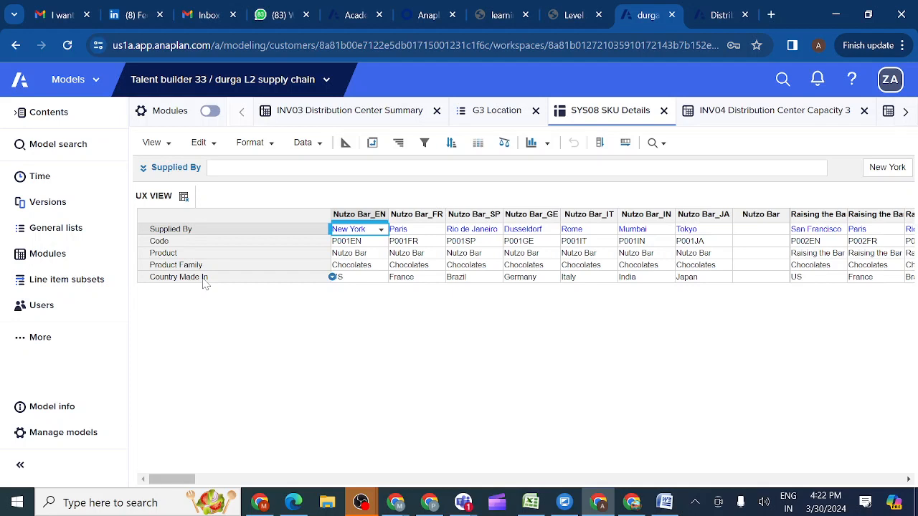
click(180, 277)
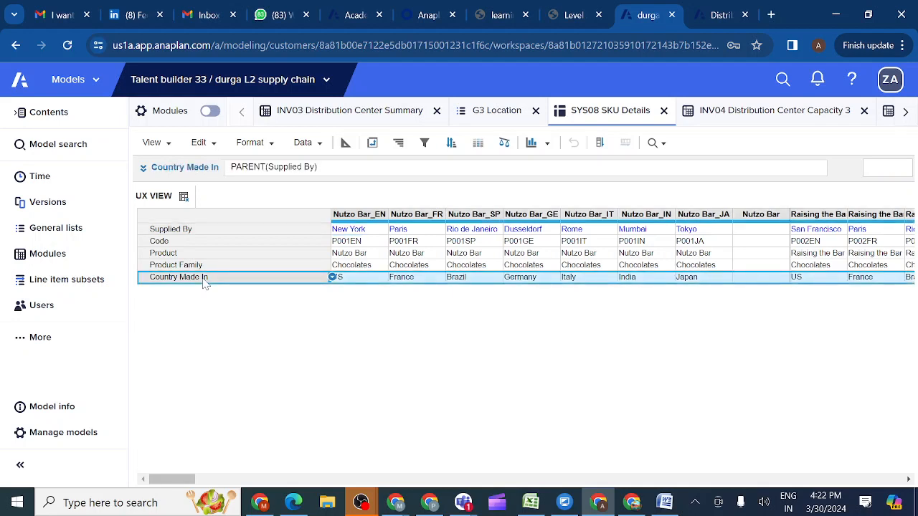
Compare with the prototype's SKU Details grid and show the UX VIEW rows in the order Country Made In, Supplied By, Code, Product, Product Family
click(573, 17)
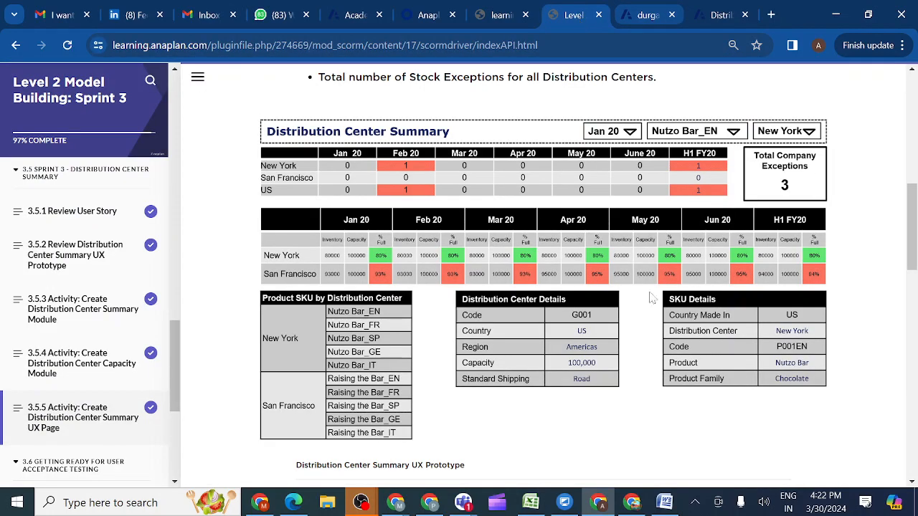
click(649, 17)
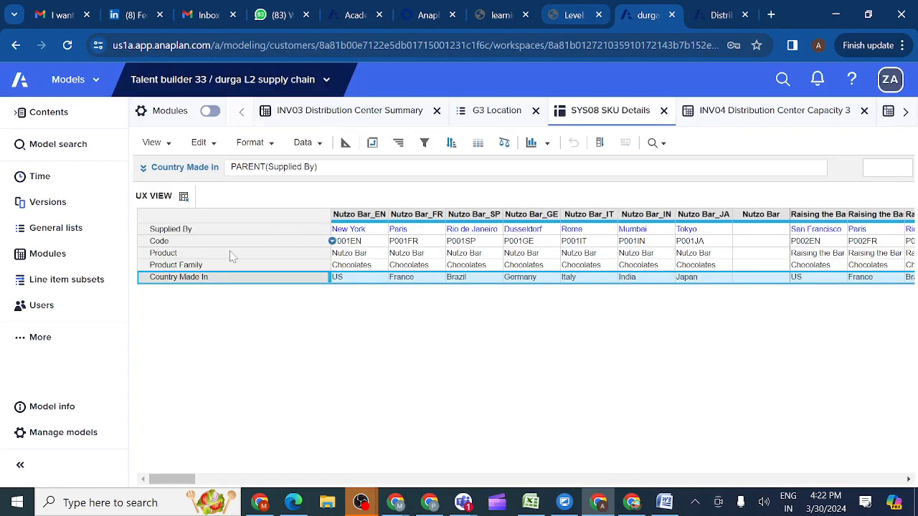
click(191, 233)
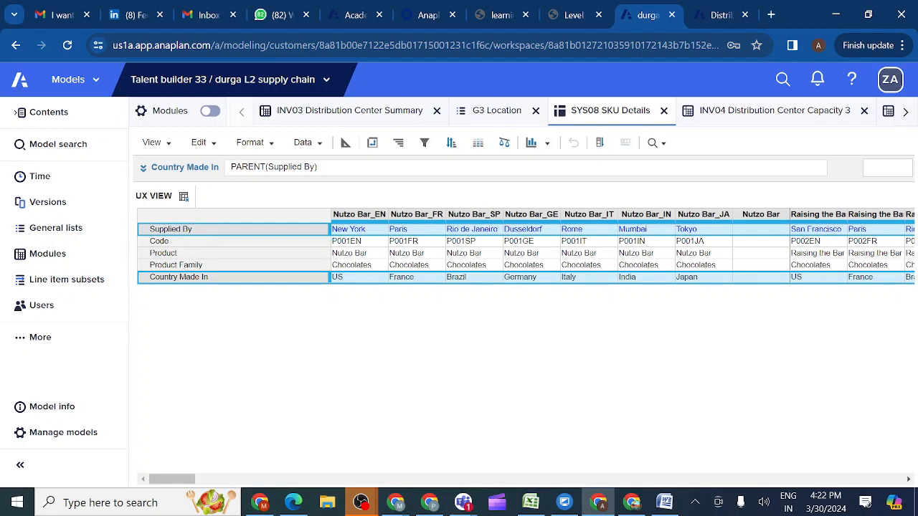
click(576, 18)
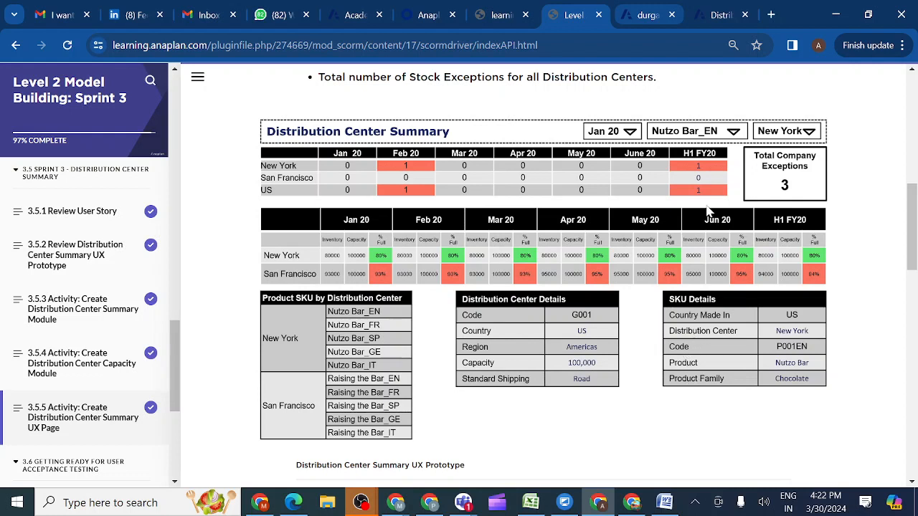
click(648, 17)
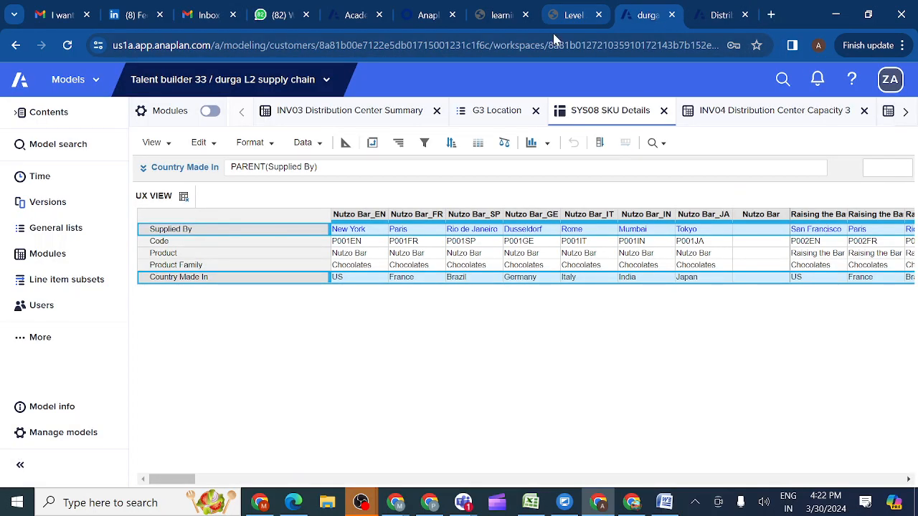
ctrl+click(183, 244)
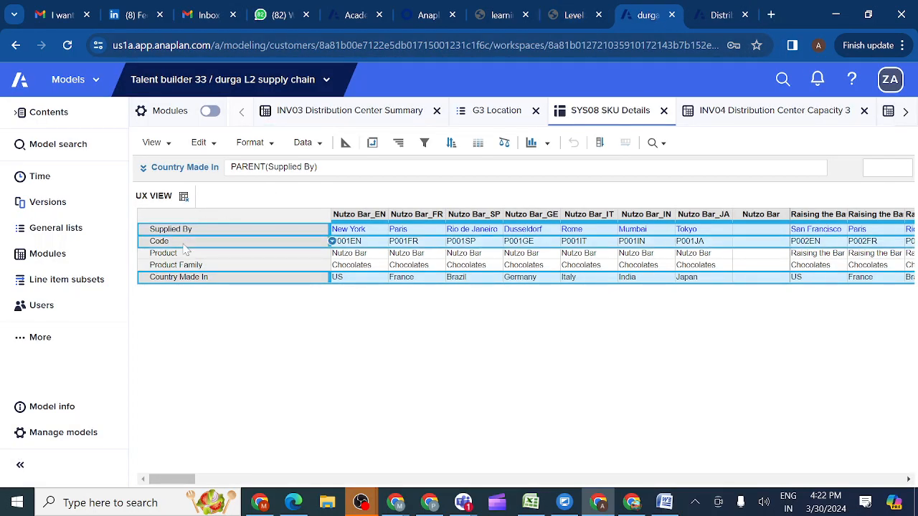
ctrl+click(172, 255)
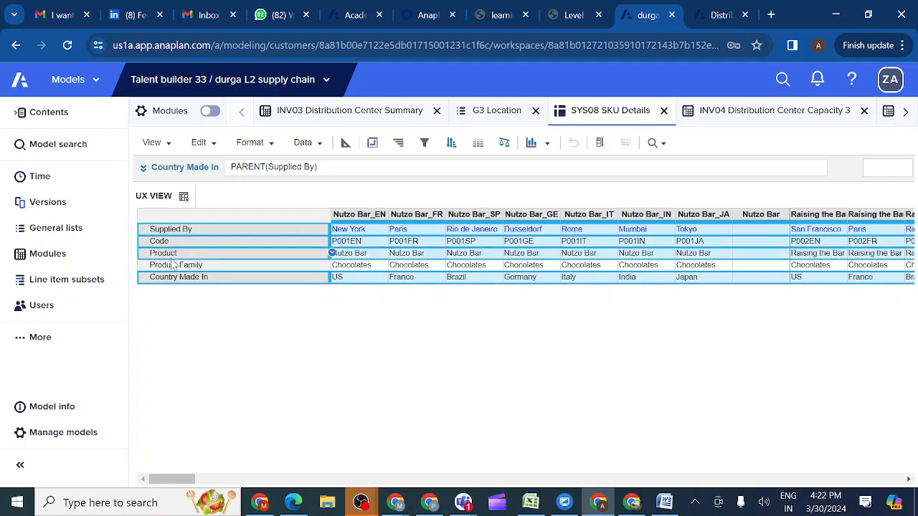
ctrl+click(174, 267)
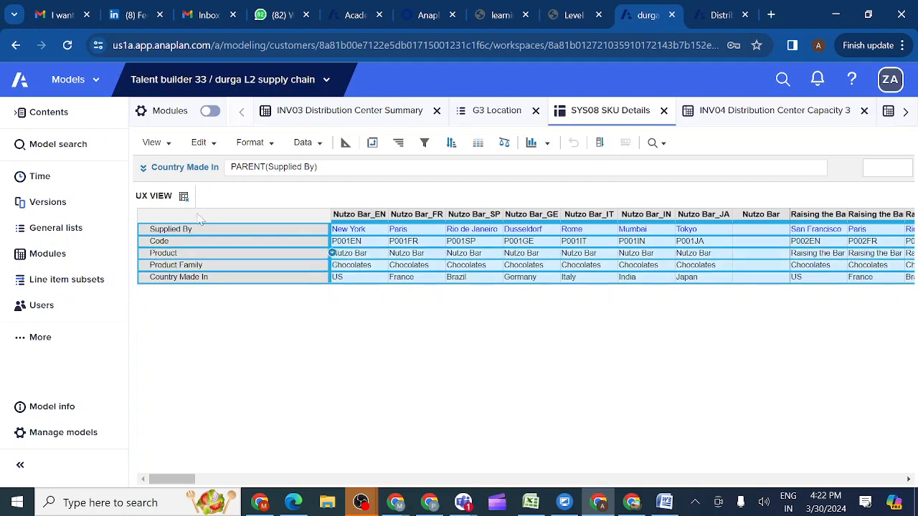
click(272, 144)
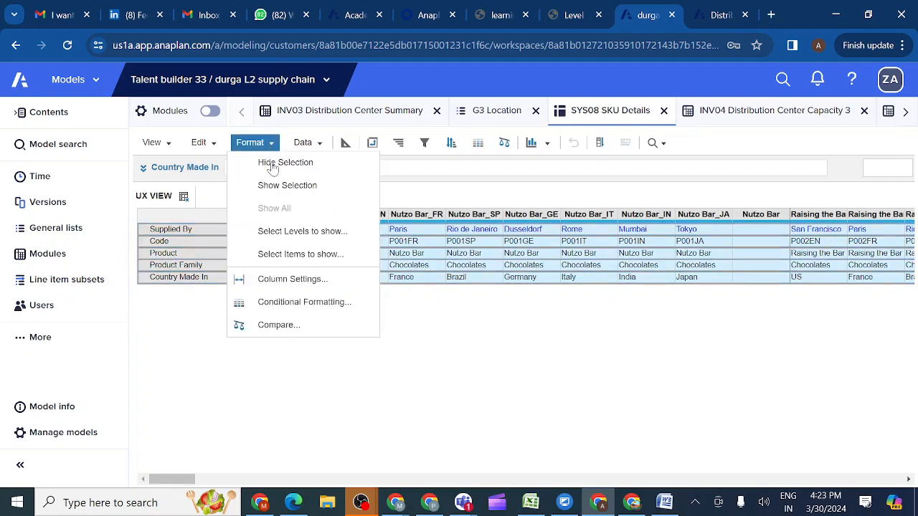
click(279, 190)
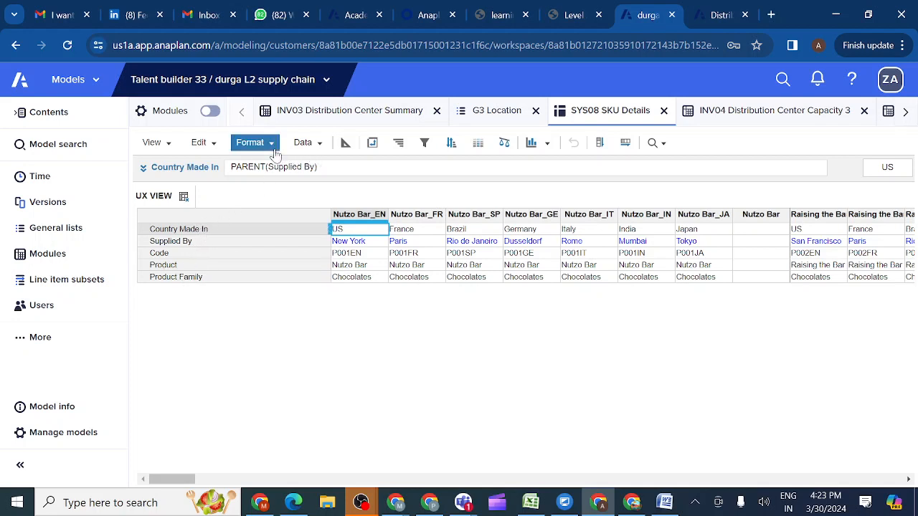
Save the reordered SYS08 SKU Details grid over the current UX VIEW
click(169, 145)
click(195, 264)
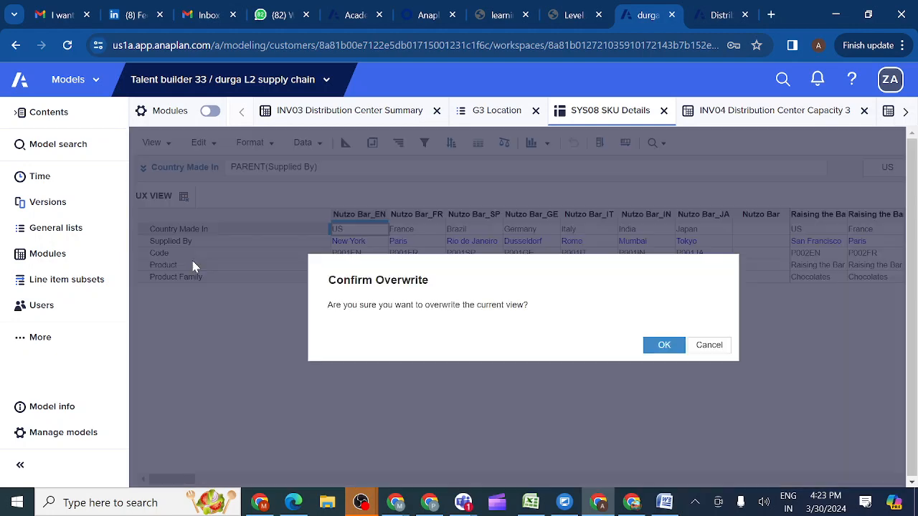
click(600, 332)
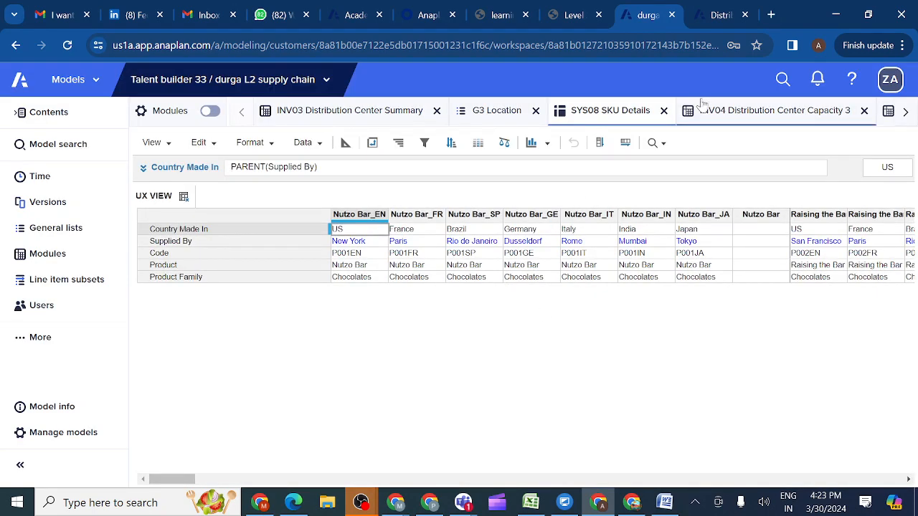
Switch to the Distribution Center Summary.3 board, start editing it, and add a grid card beside the Distribution Center Details card
click(713, 16)
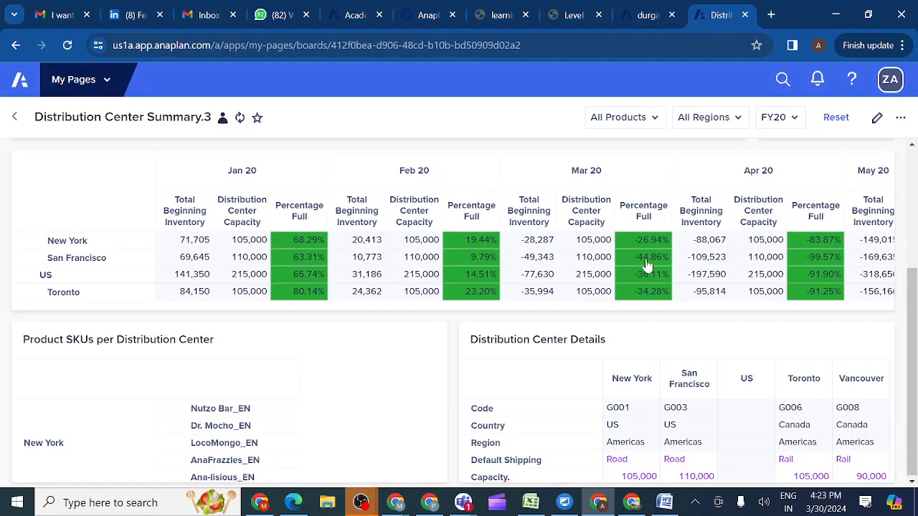
click(876, 120)
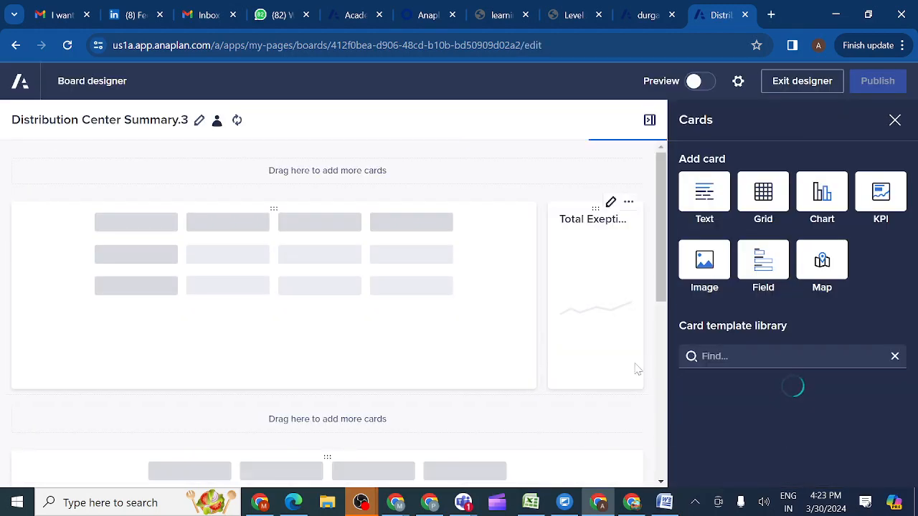
scroll(563, 403, down, 5)
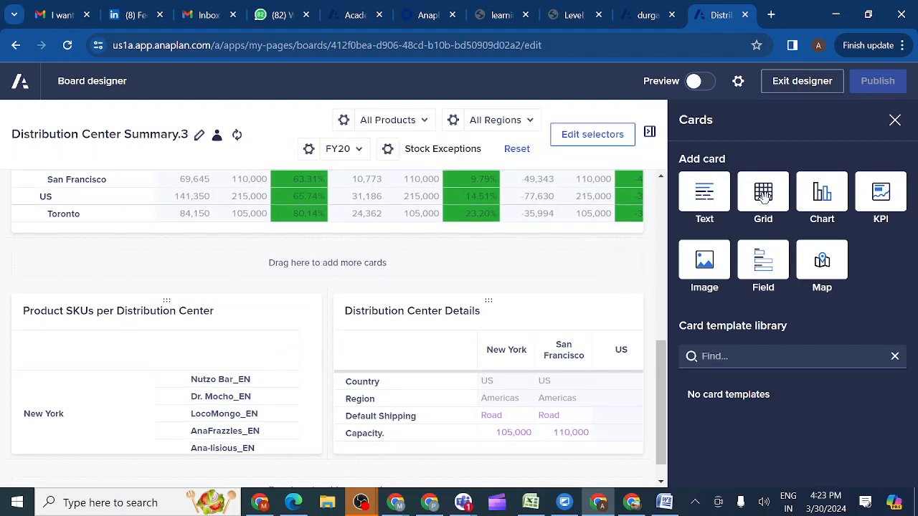
drag(763, 192, 607, 391)
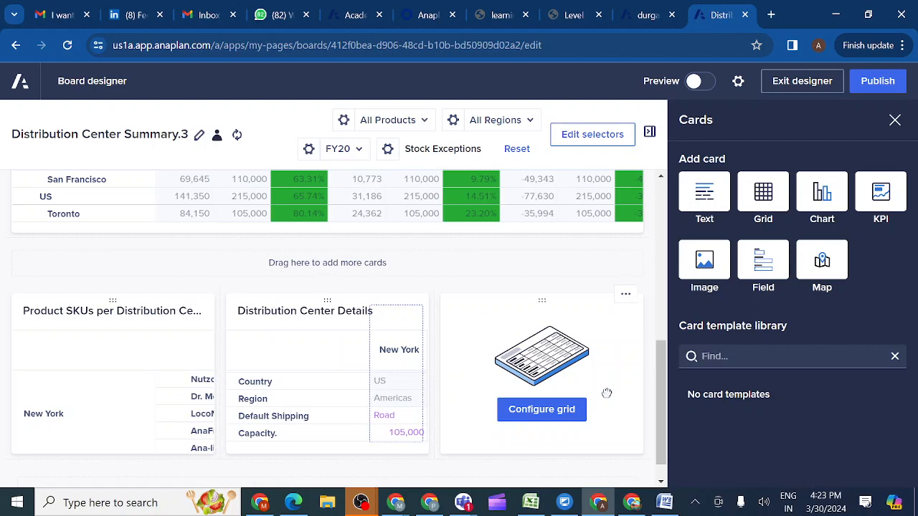
Set the new grid card's data source to the UX VIEW module view of SYS08 SKU Details
click(539, 416)
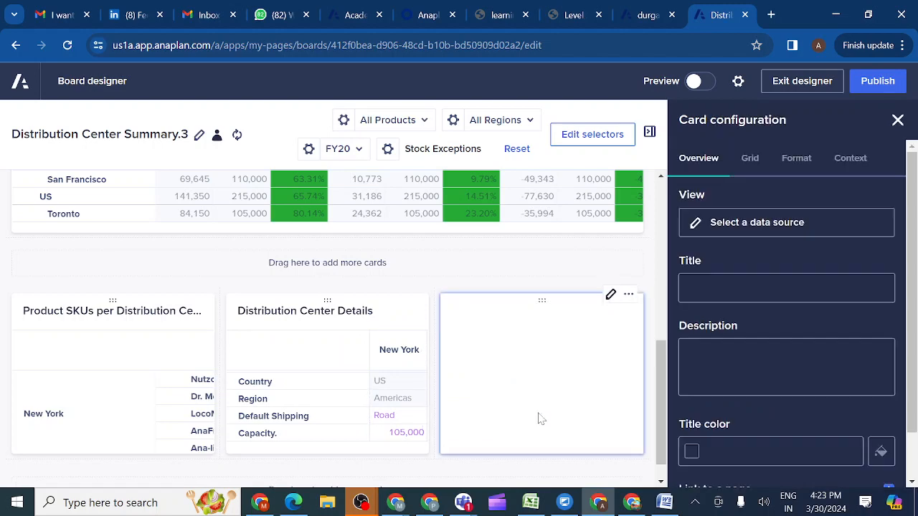
click(732, 227)
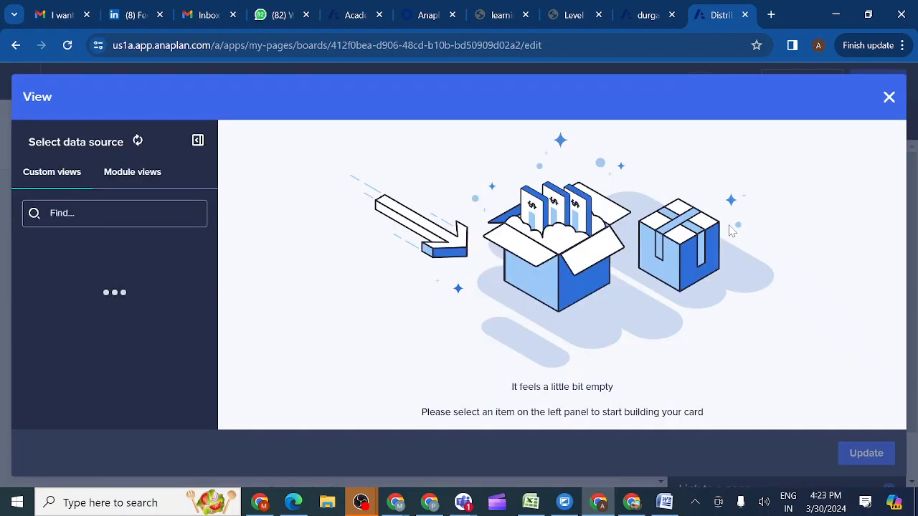
click(134, 177)
scroll(110, 357, down, 10)
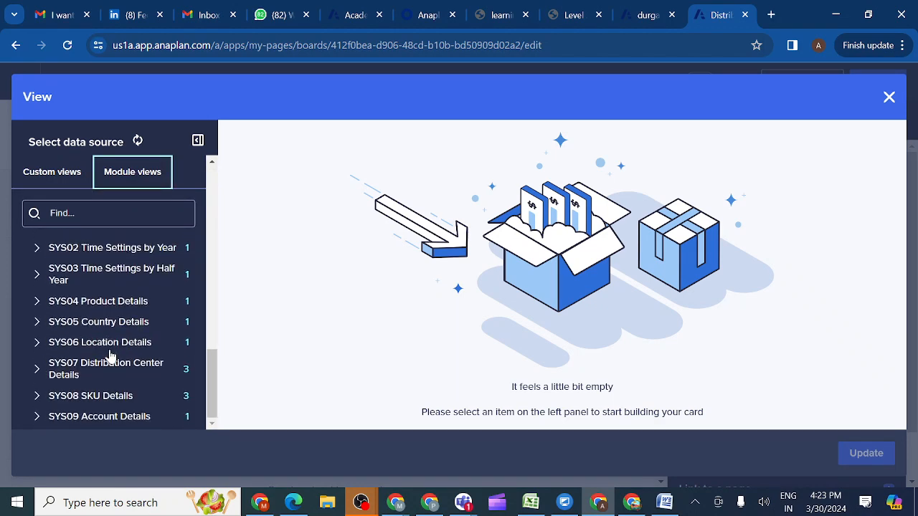
click(39, 396)
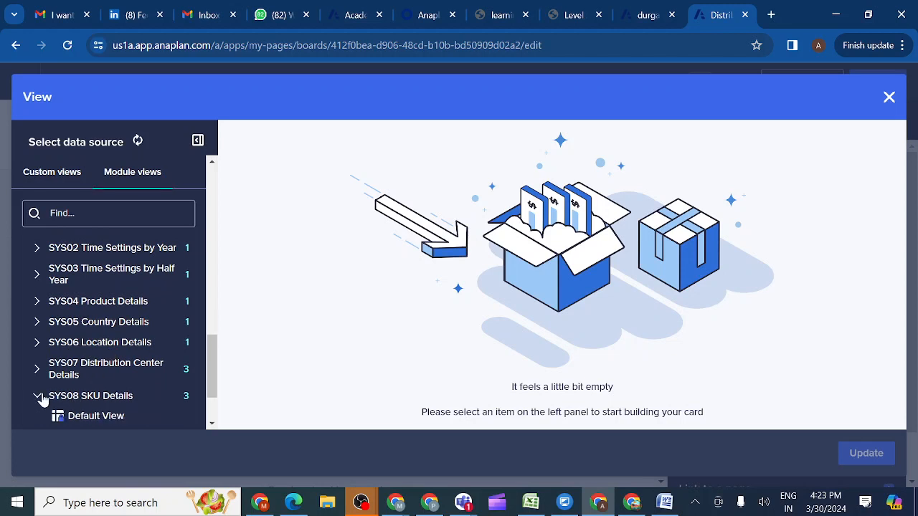
scroll(99, 389, down, 3)
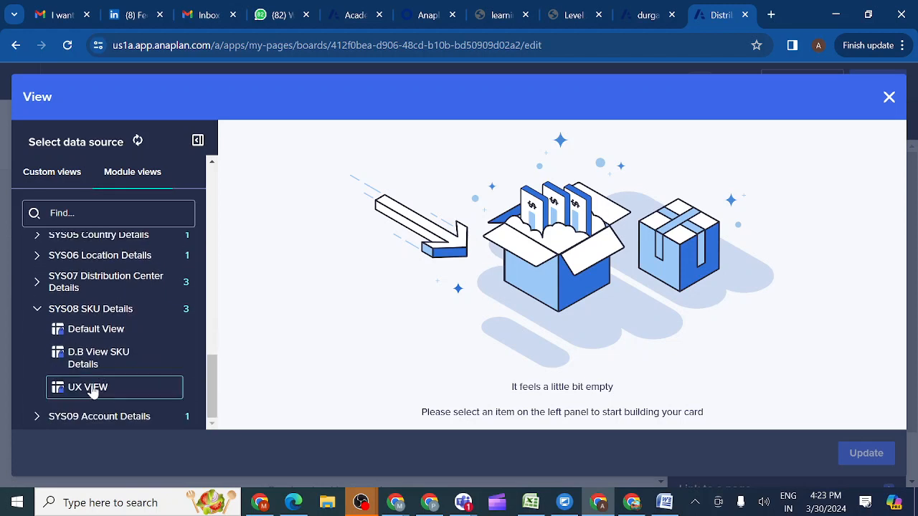
click(85, 393)
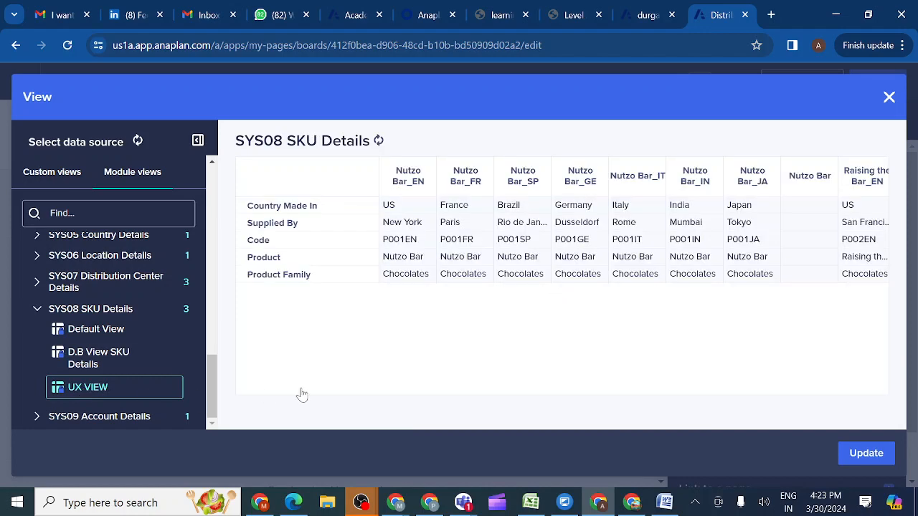
click(866, 453)
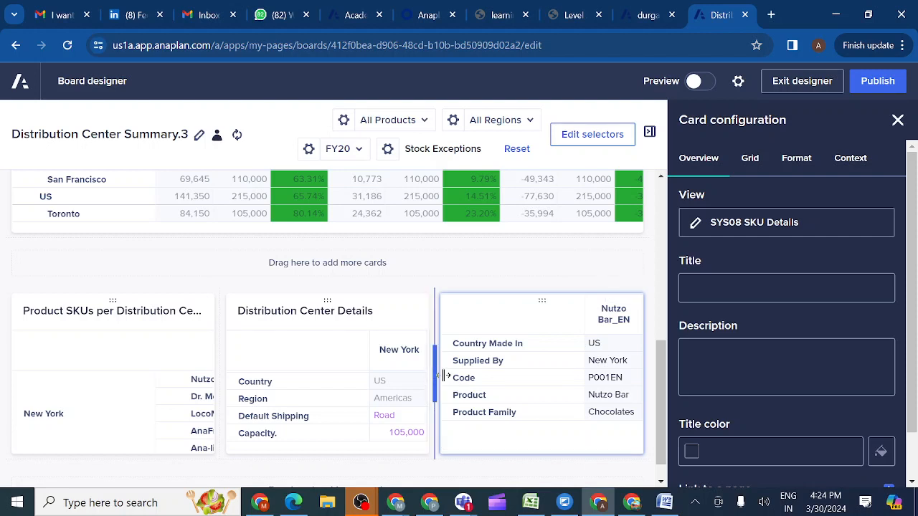
Try to adjust the widths of the three cards in the board's lowest row
mouse_move(444, 376)
mouse_down()
mouse_move(466, 376)
mouse_move(430, 376)
mouse_up()
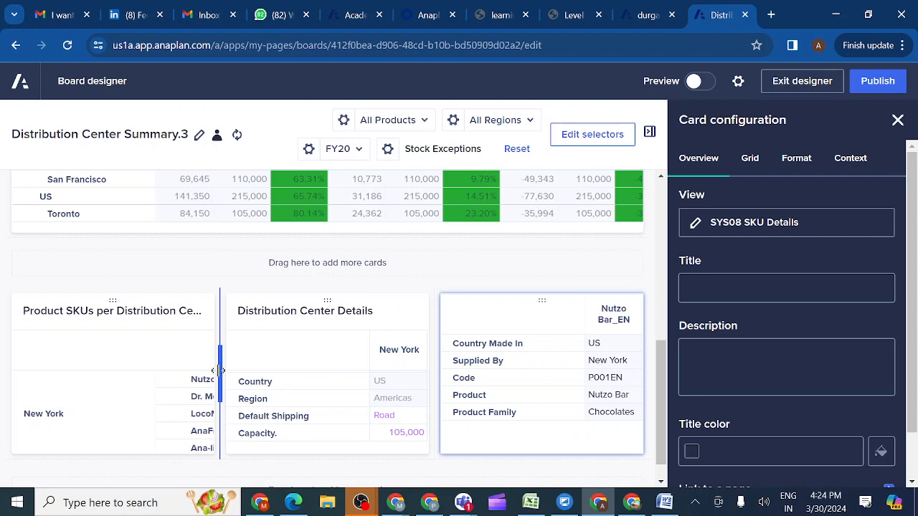
mouse_move(221, 371)
mouse_down()
mouse_move(263, 371)
mouse_move(226, 368)
mouse_up()
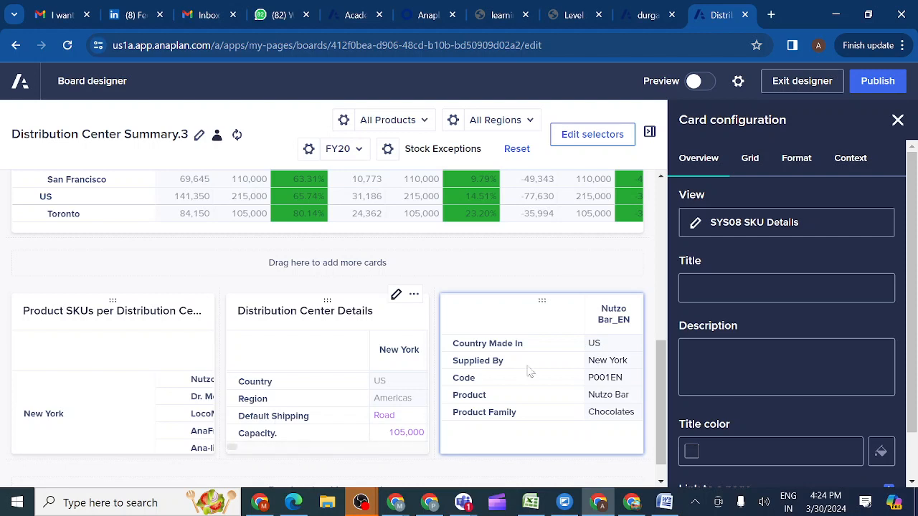
Allow entering and editing cell data on the SKU details card, then publish the board and review the page
click(750, 160)
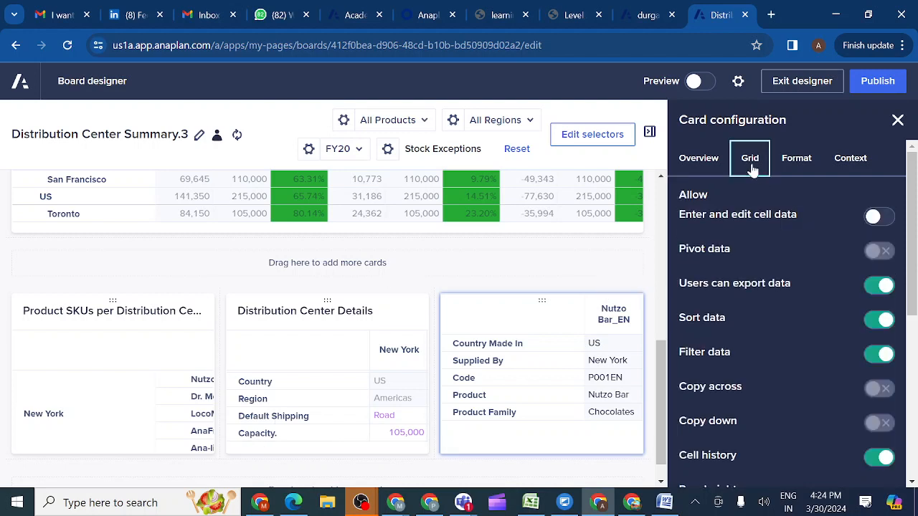
click(875, 222)
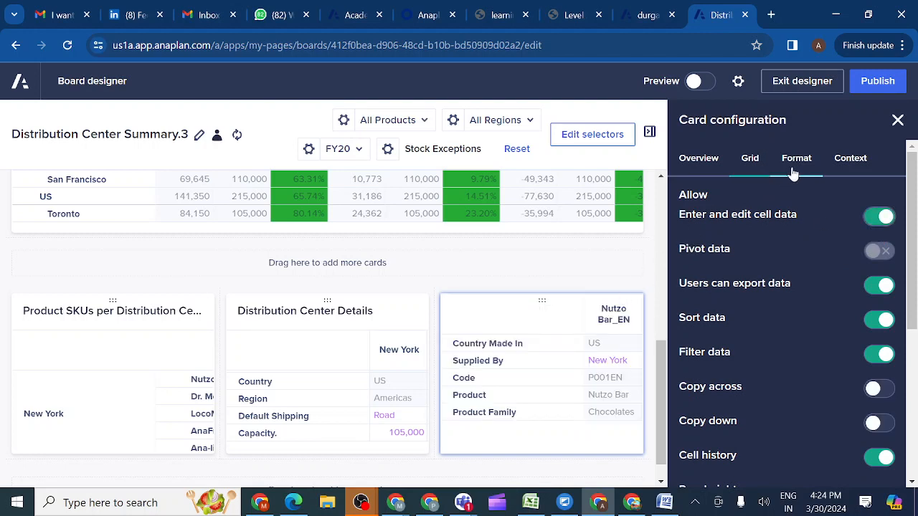
click(852, 161)
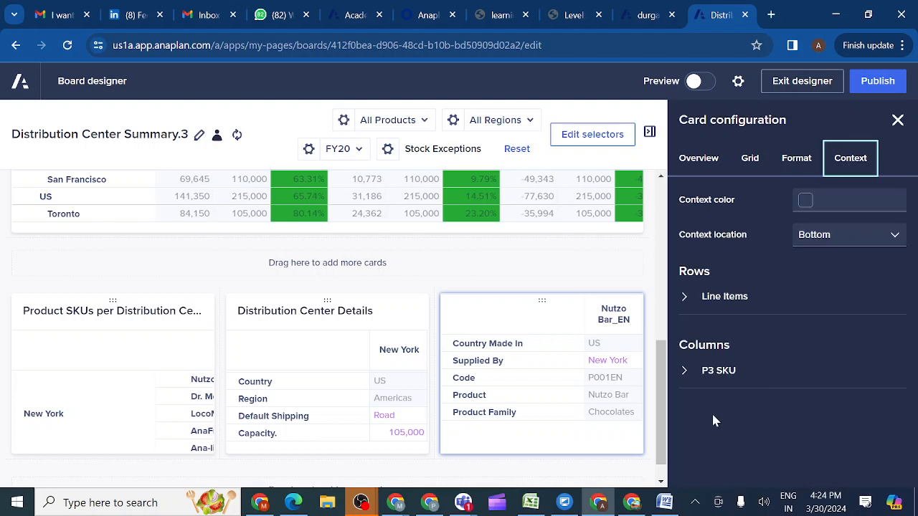
click(874, 81)
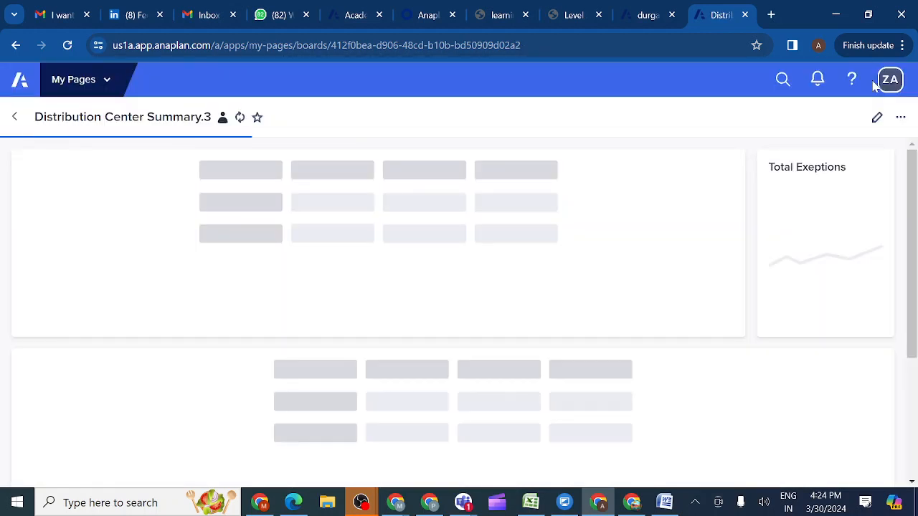
scroll(624, 371, down, 5)
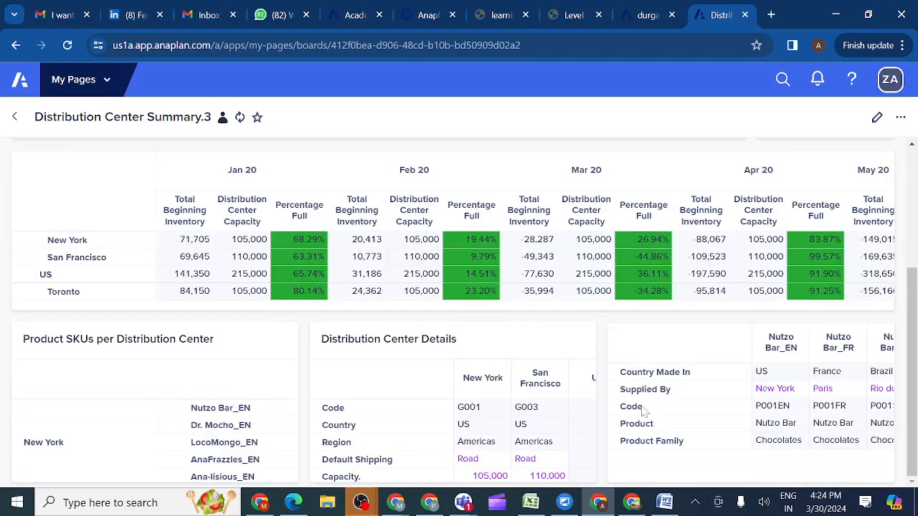
scroll(699, 351, up, 3)
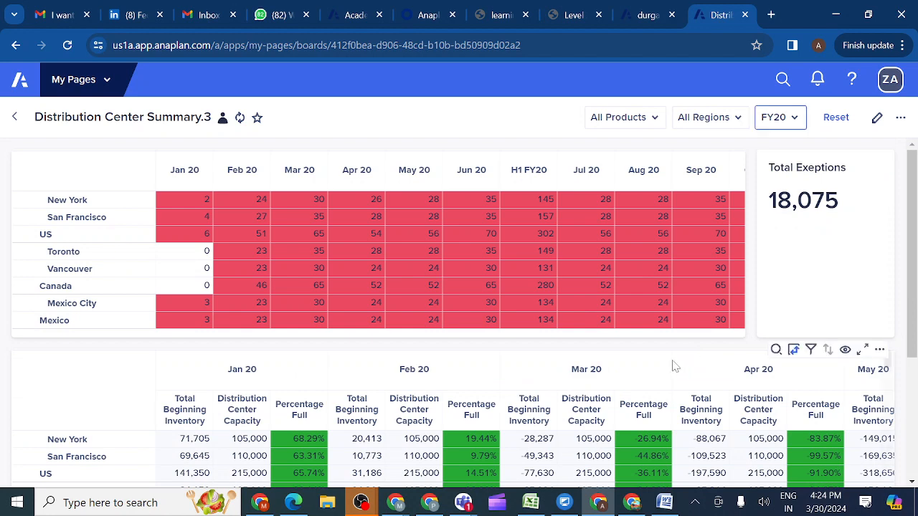
scroll(674, 363, down, 10)
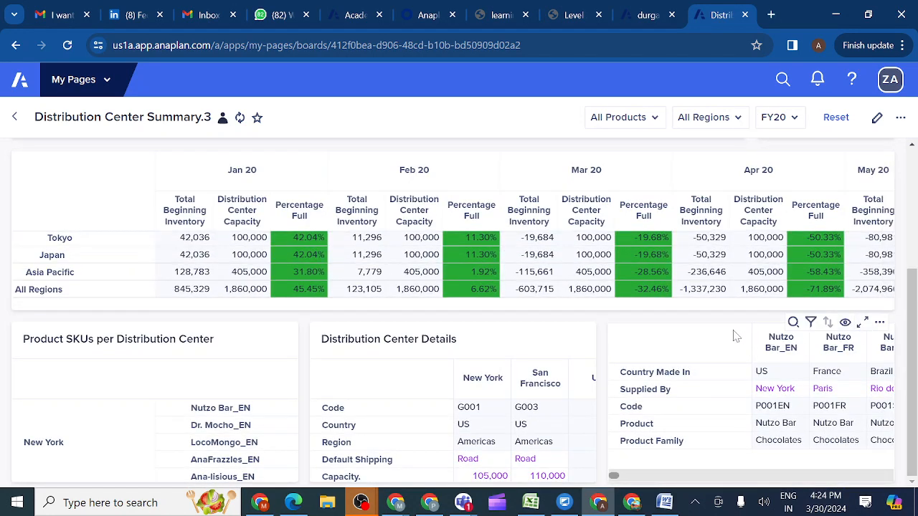
Reopen the Distribution Center Summary.3 board for editing, open the SYS08 SKU Details card's configuration, and copy "product SKU Details." from the course requirements
click(876, 118)
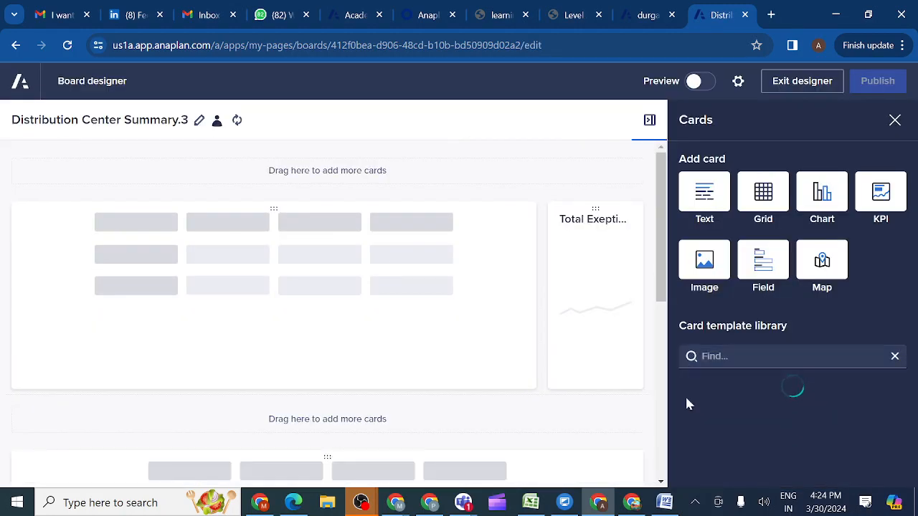
scroll(662, 289, down, 5)
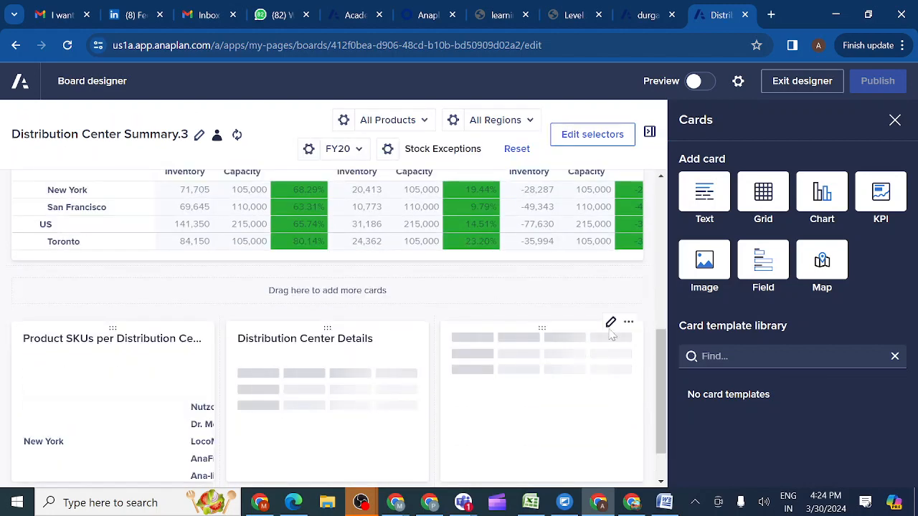
click(588, 380)
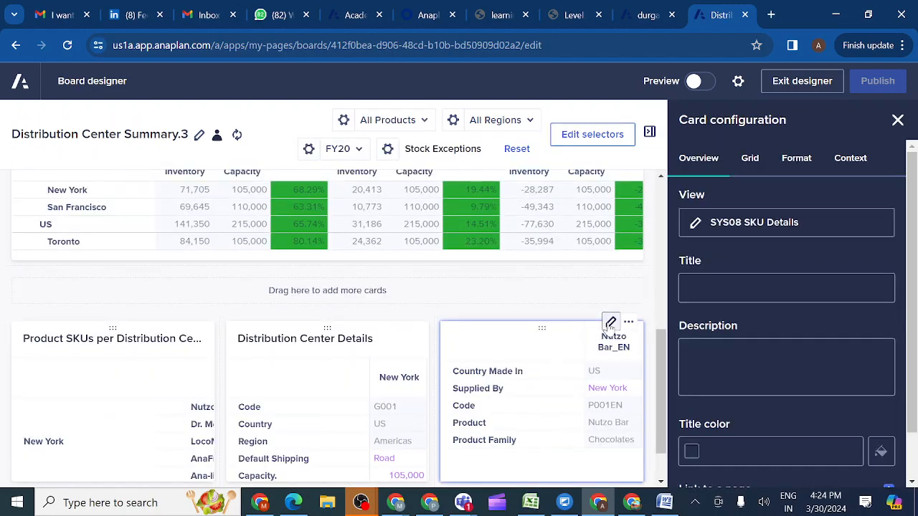
click(575, 15)
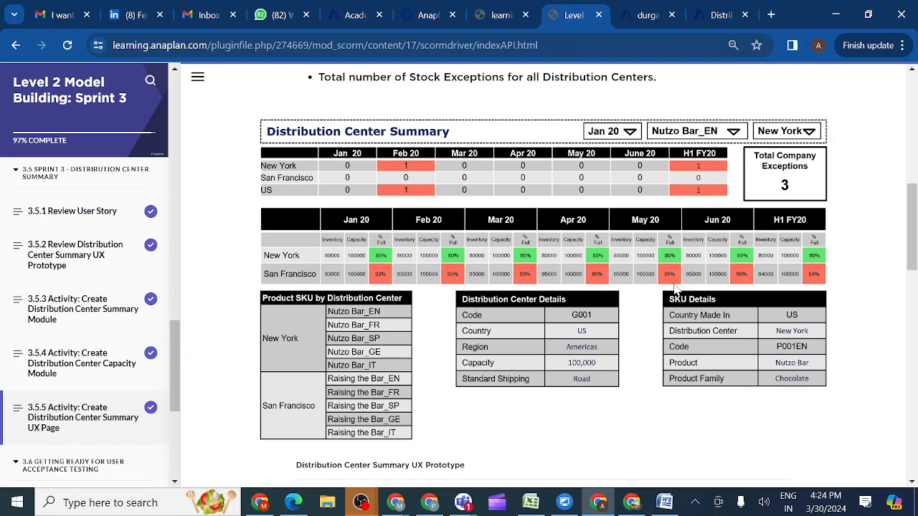
scroll(642, 258, up, 2)
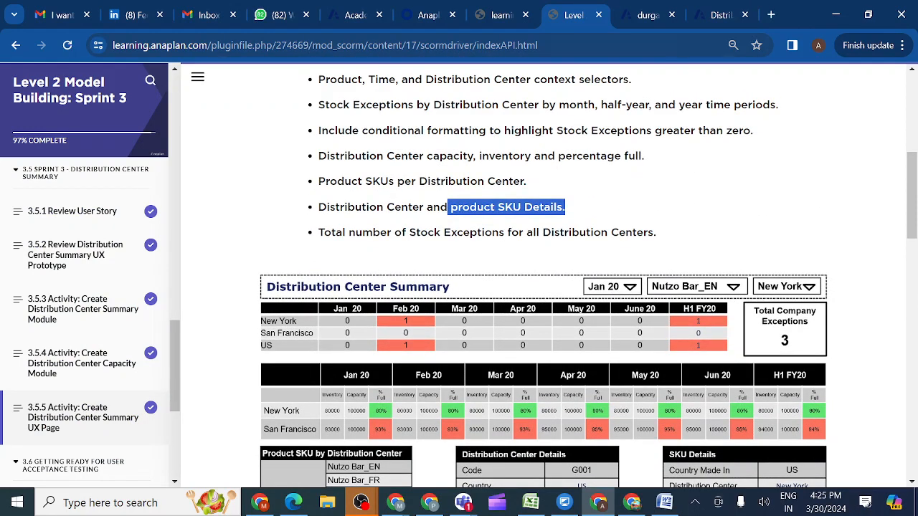
click(710, 15)
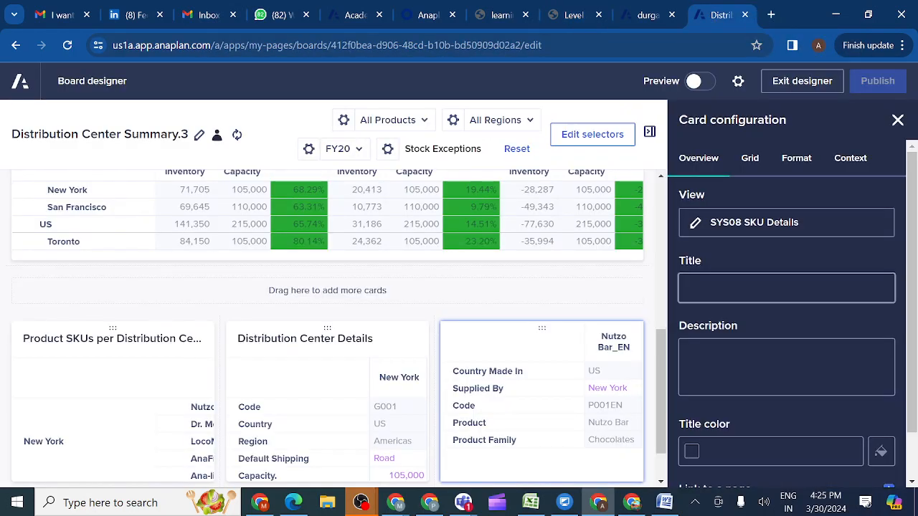
Paste the copied phrase as the SYS08 SKU Details card's title and shorten it to "SKU Details."
click(786, 288)
text(product SKU Details)
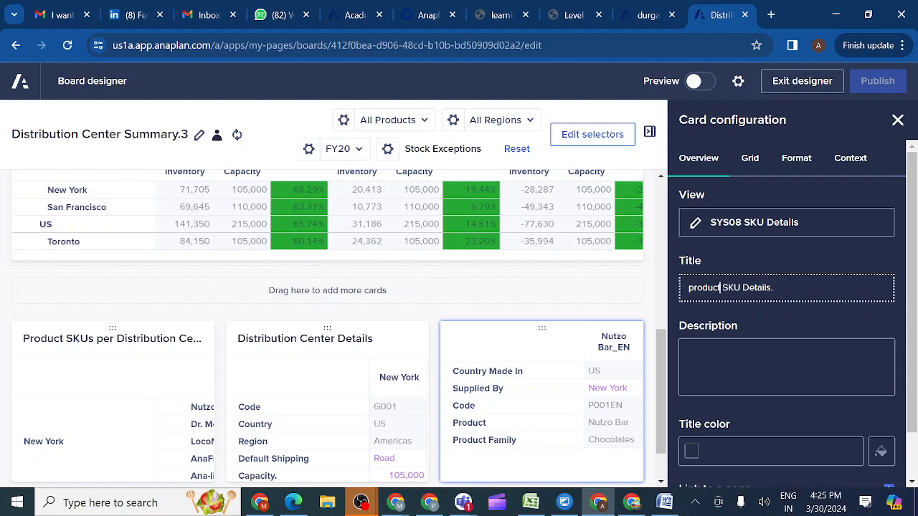
key(BackSpace)
key(BackSpace)
key(BackSpace)
key(BackSpace)
key(BackSpace)
key(BackSpace)
key(BackSpace)
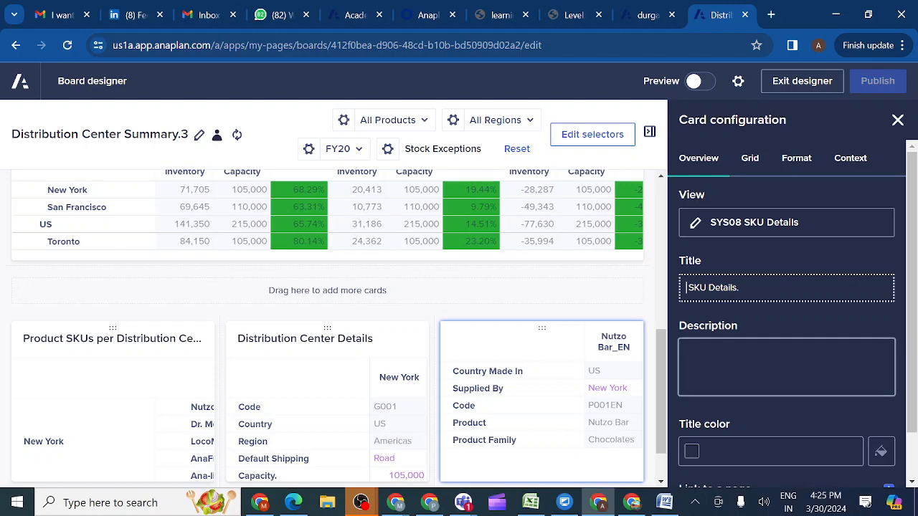
scroll(782, 350, down, 1)
scroll(782, 351, up, 1)
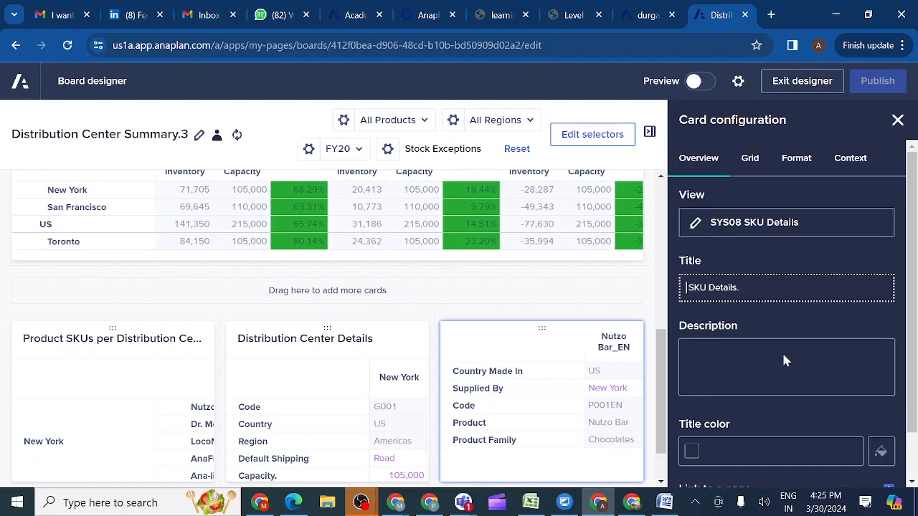
Publish the board and review the whole page, including the retitled SKU details card in the lowest row
click(750, 160)
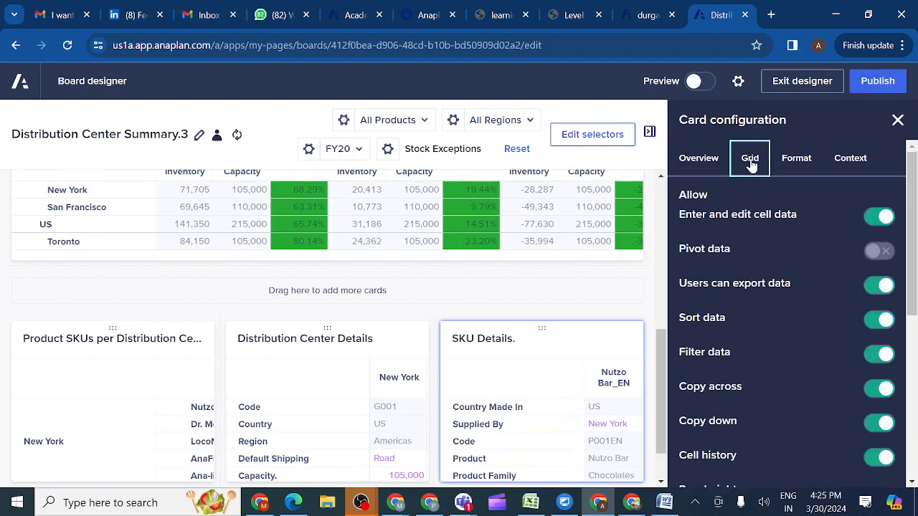
click(877, 82)
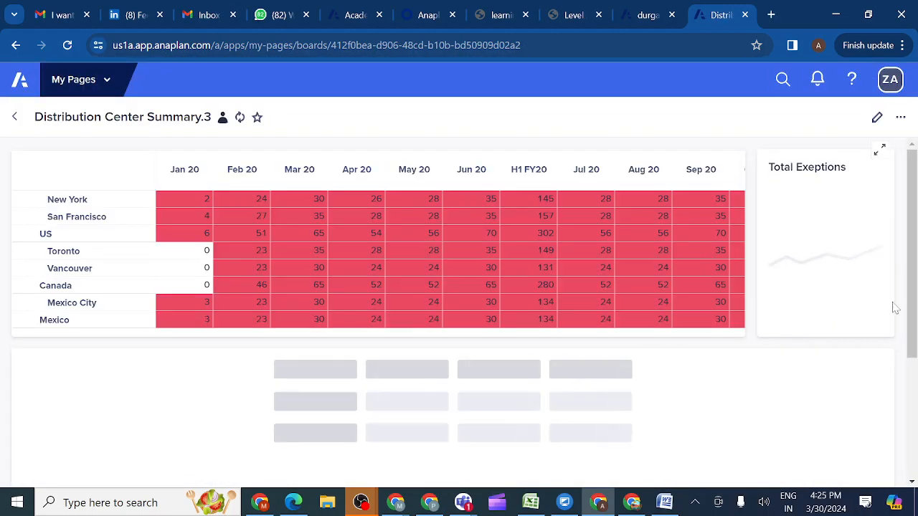
scroll(914, 307, down, 2)
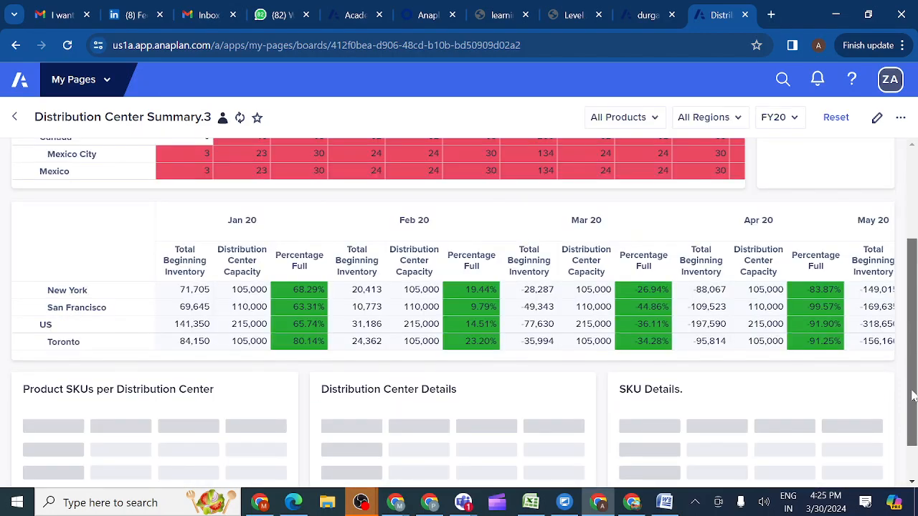
scroll(912, 397, down, 1)
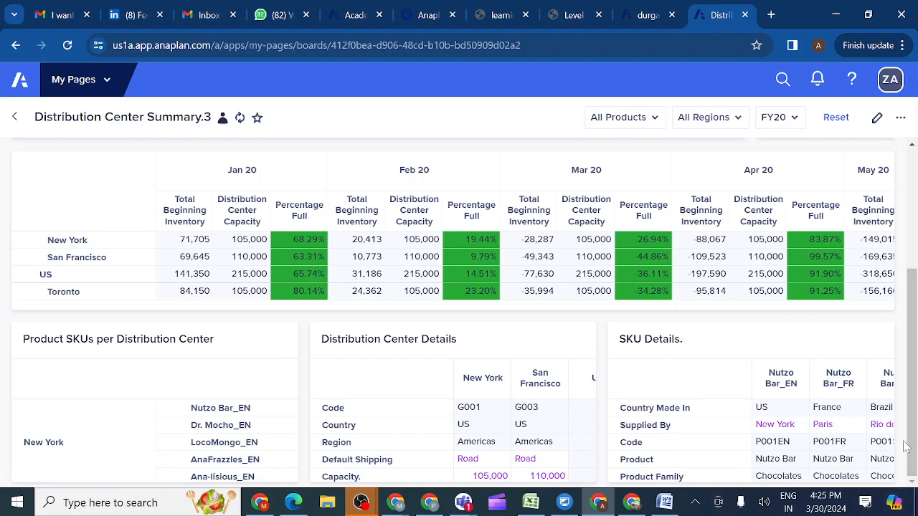
scroll(912, 441, up, 3)
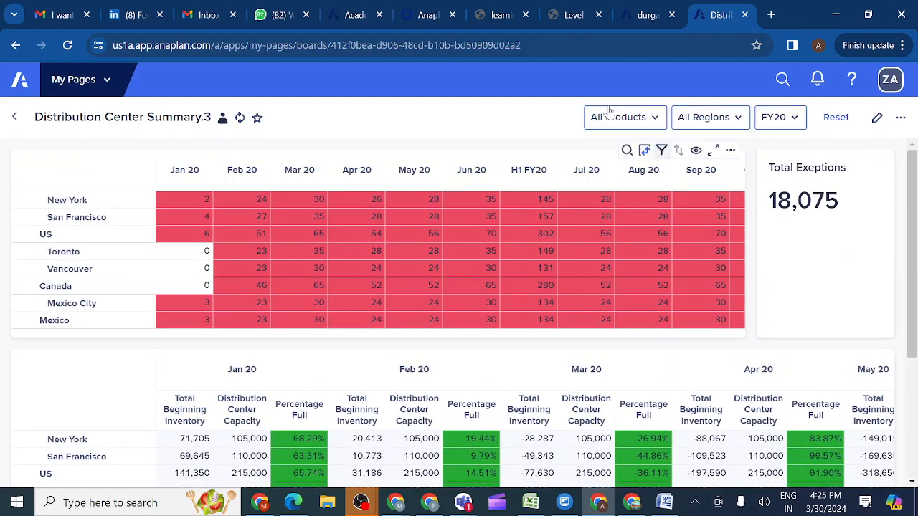
Open course activity 3.6.1 Create Roles & Test as End Users and copy the role name Product Supply Manager
click(573, 15)
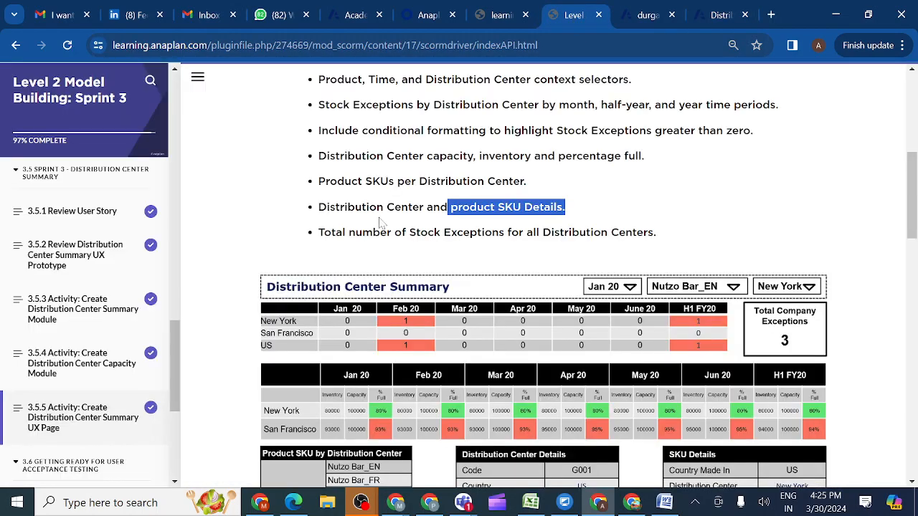
scroll(98, 366, down, 3)
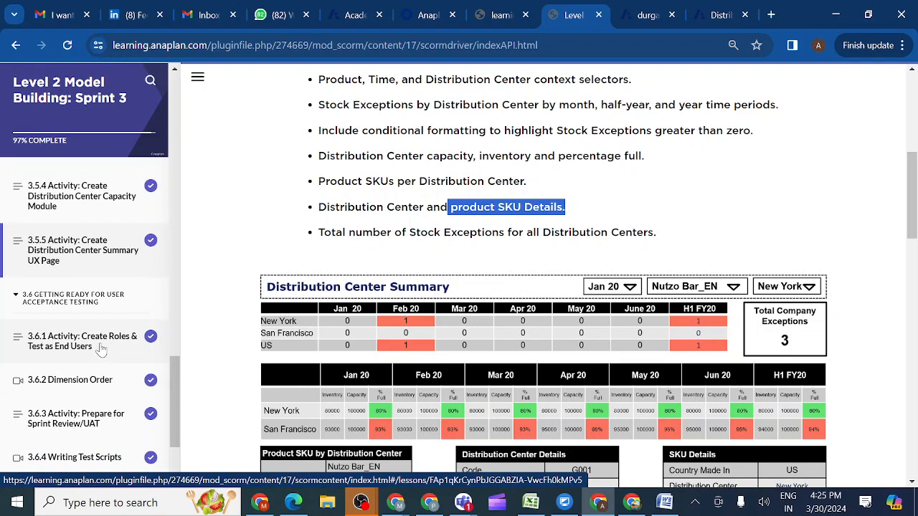
click(101, 348)
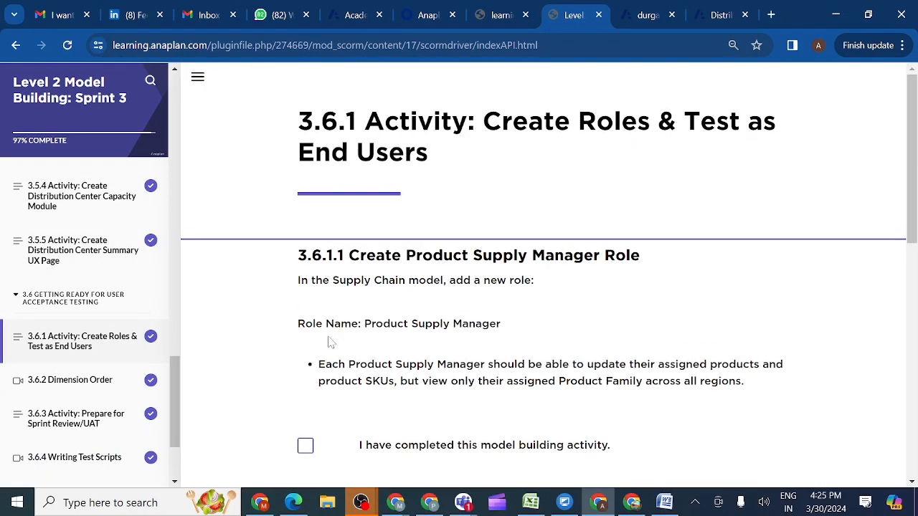
scroll(330, 343, down, 1)
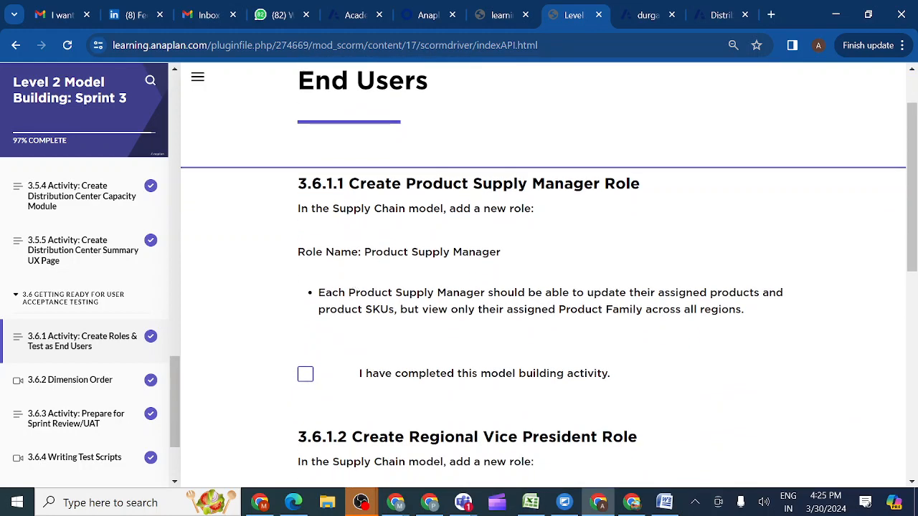
drag(364, 253, 505, 254)
key(ctrl+c)
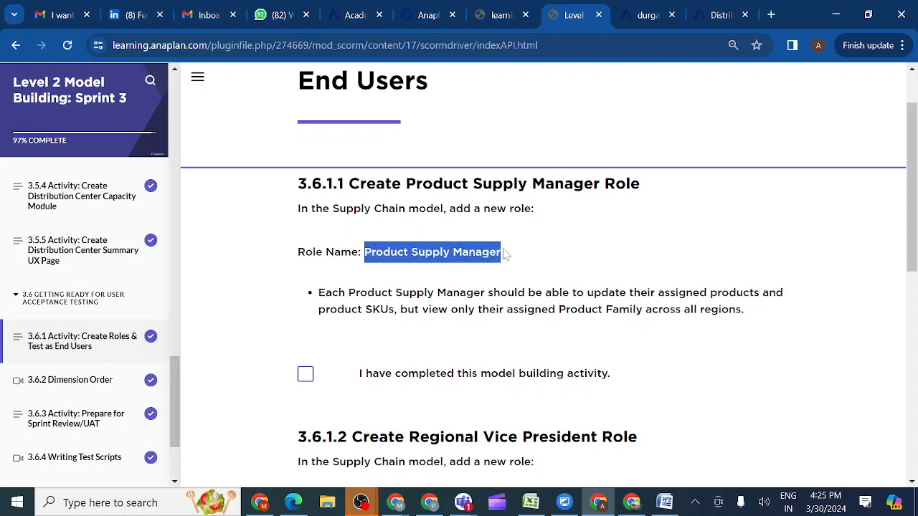
click(504, 254)
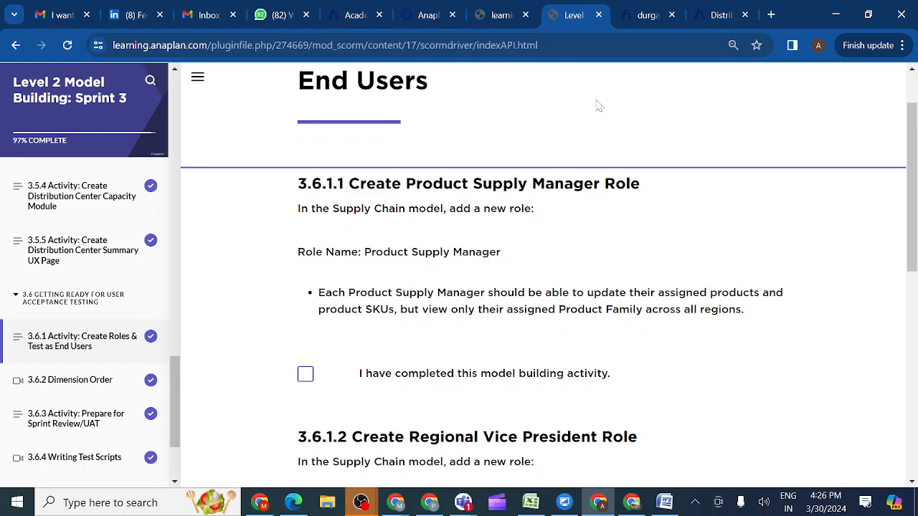
Add a Product Supply Manager role after Production Managers in the supply chain model's roles
click(707, 18)
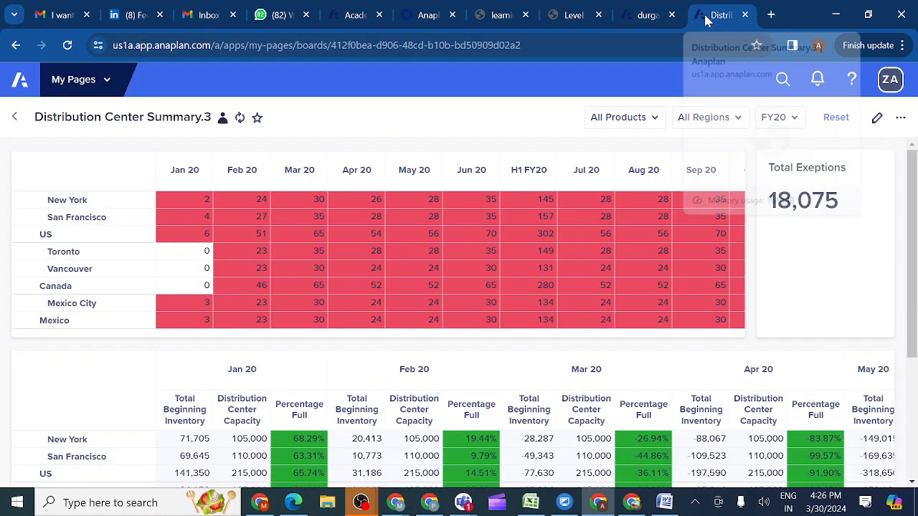
click(646, 16)
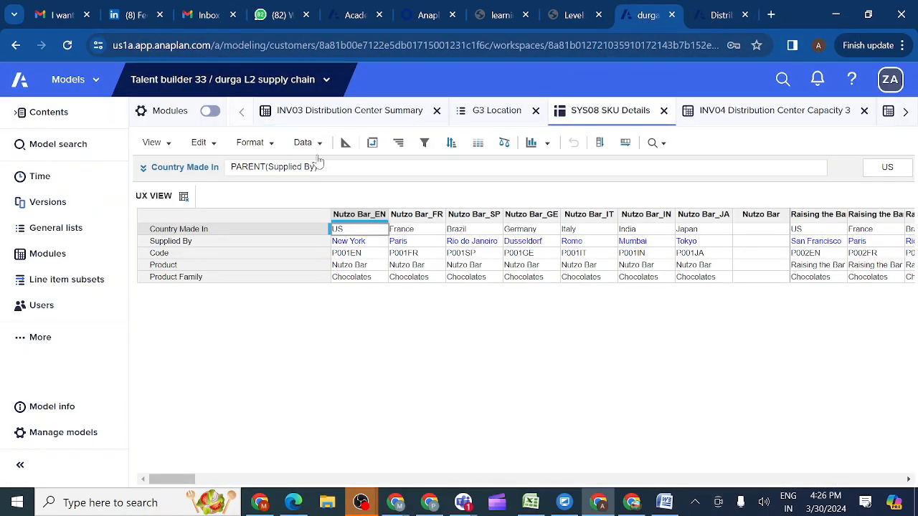
click(41, 310)
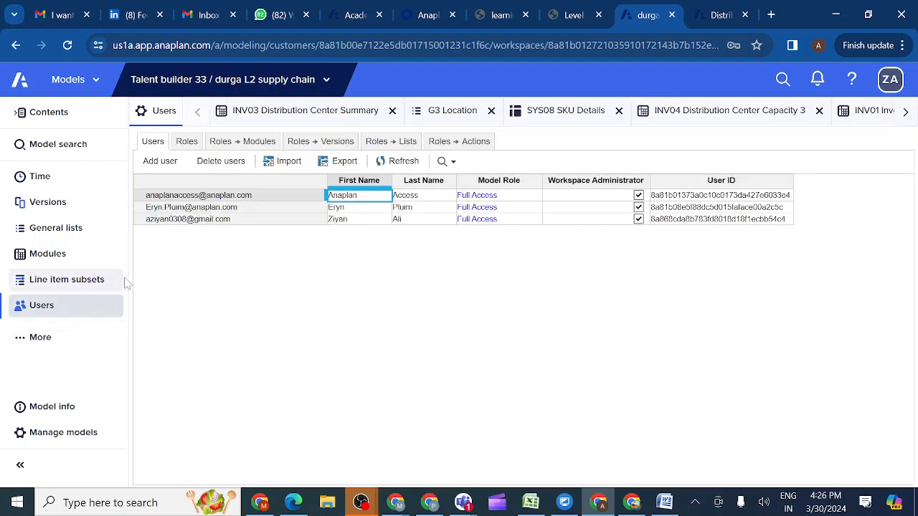
click(188, 143)
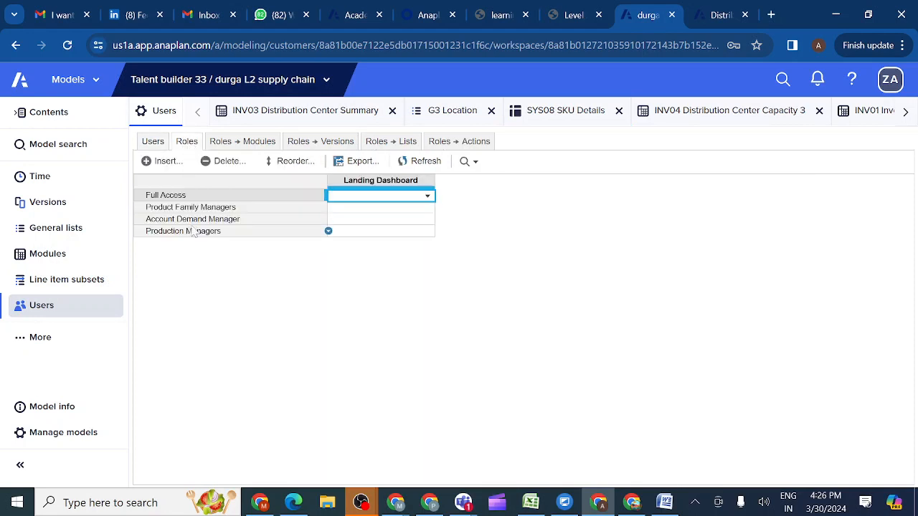
click(178, 235)
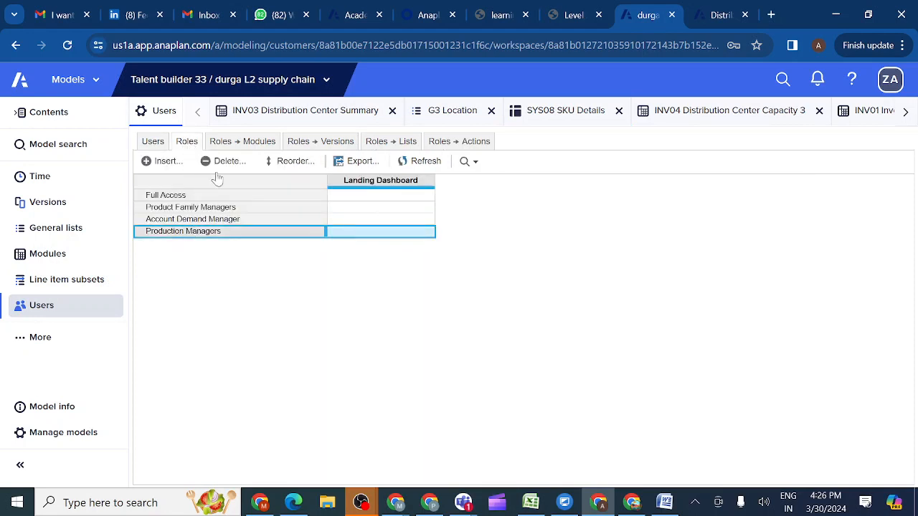
click(164, 161)
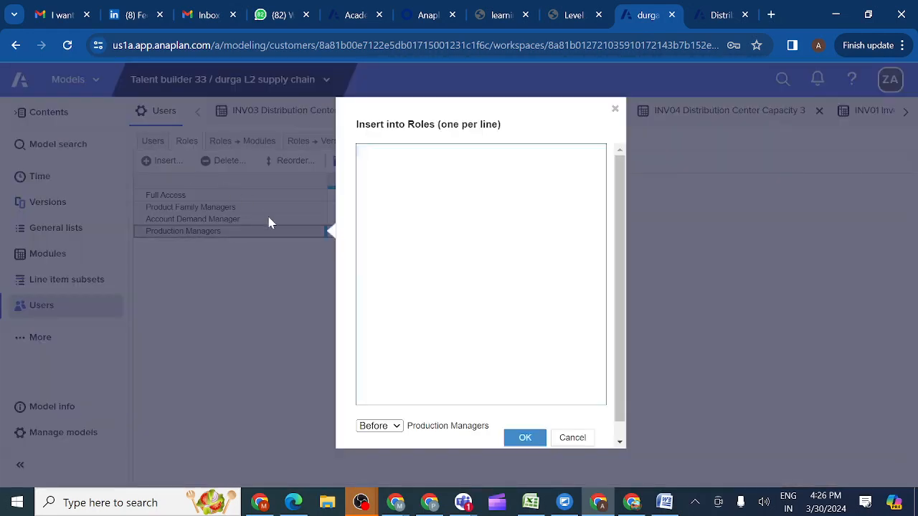
key(ctrl+v)
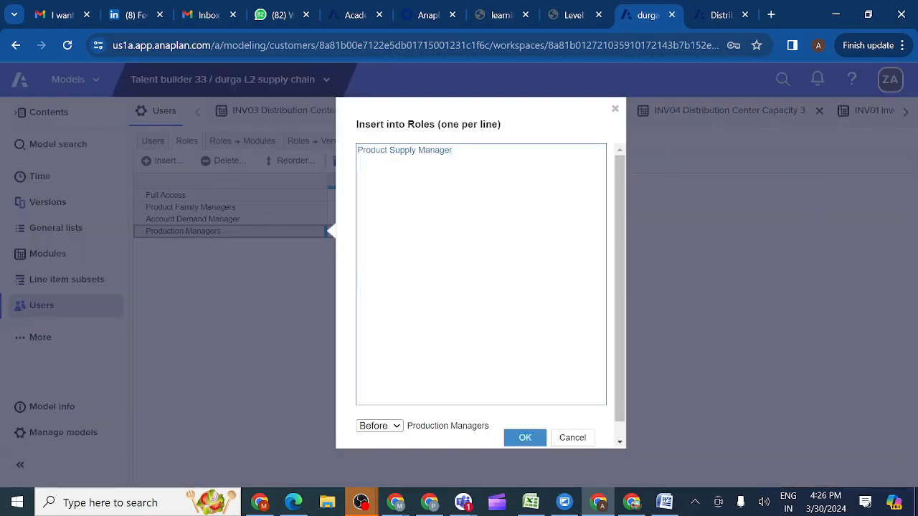
click(394, 414)
click(379, 435)
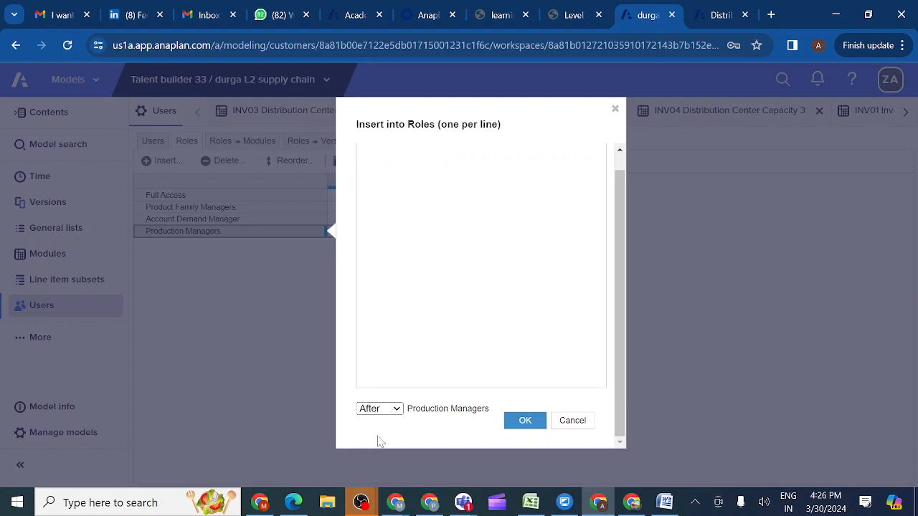
click(523, 423)
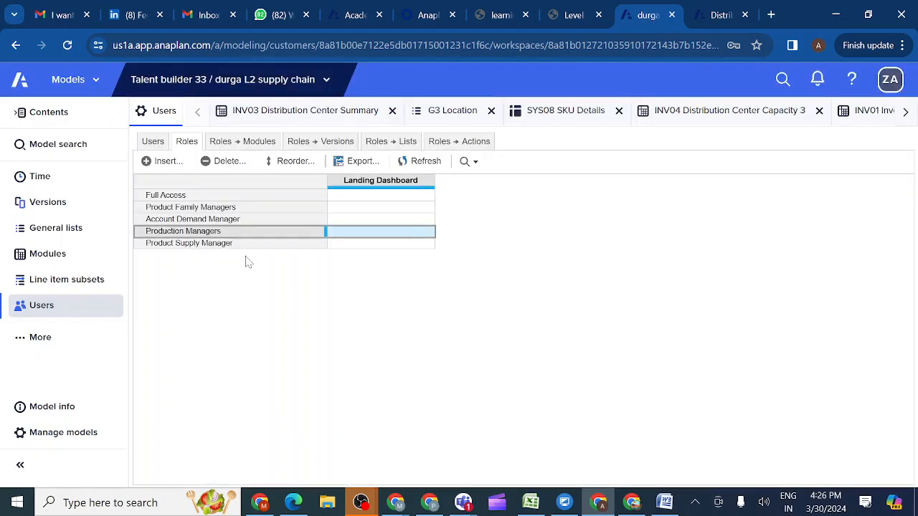
click(215, 243)
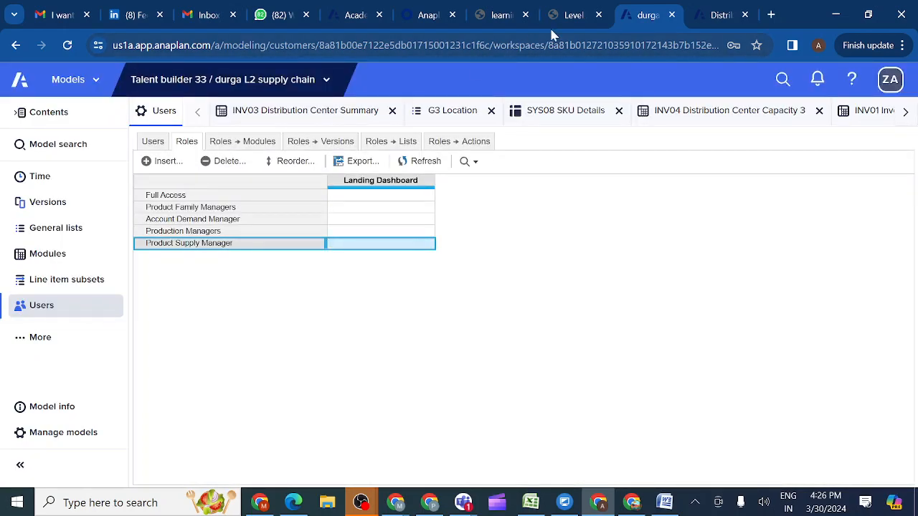
Check the course's access requirements for Product Supply Manager, and examine the role's module and list access settings in the model
click(575, 21)
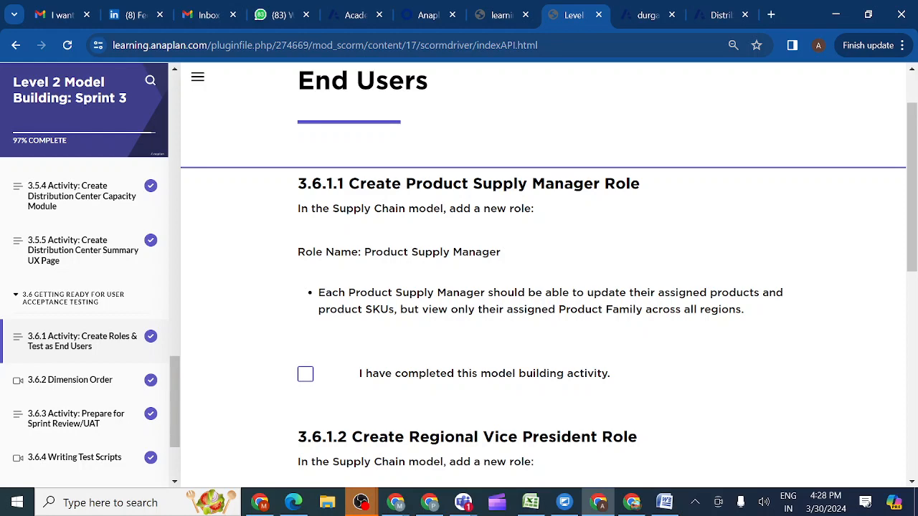
click(641, 16)
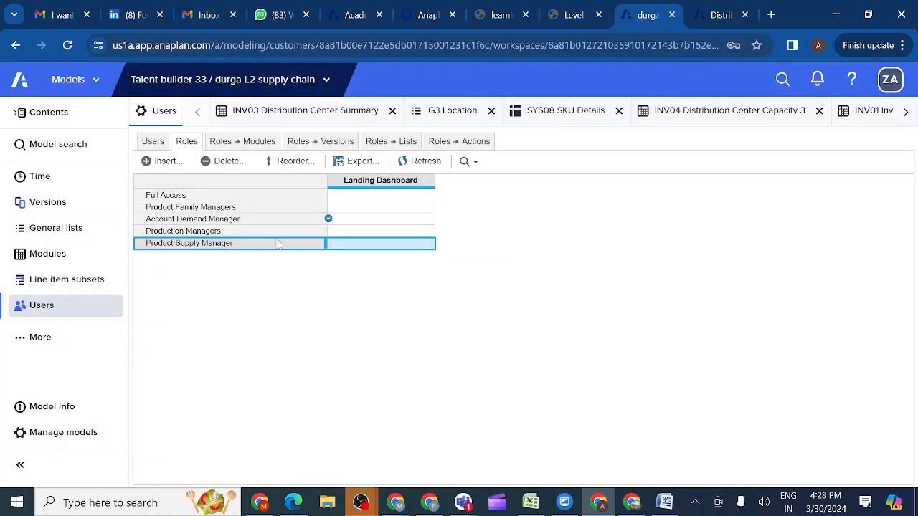
click(246, 142)
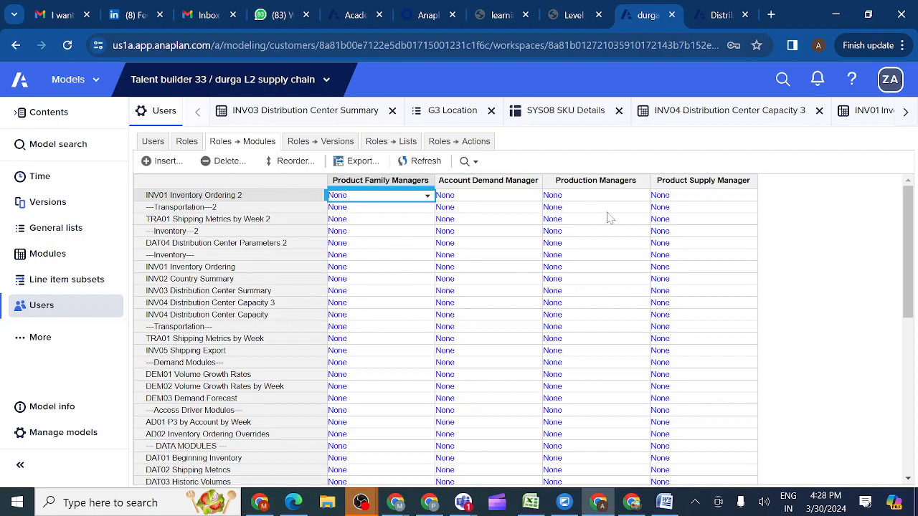
click(671, 197)
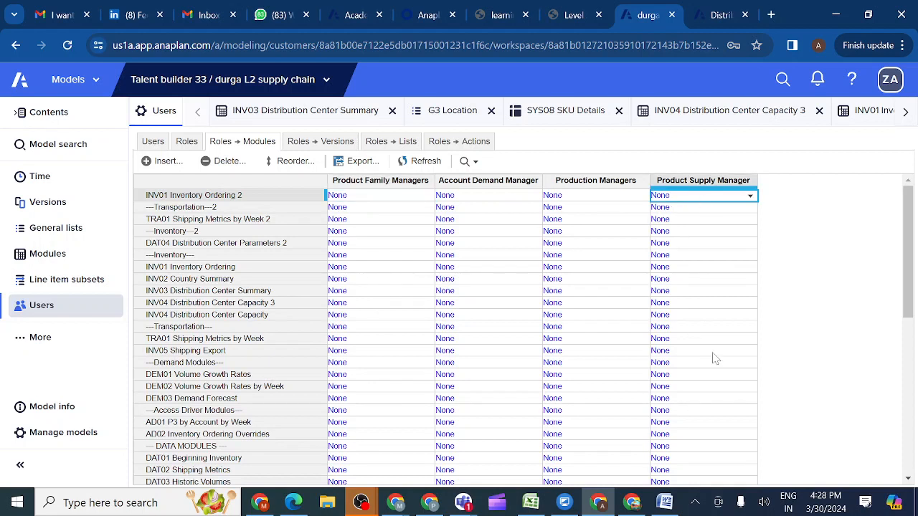
click(390, 142)
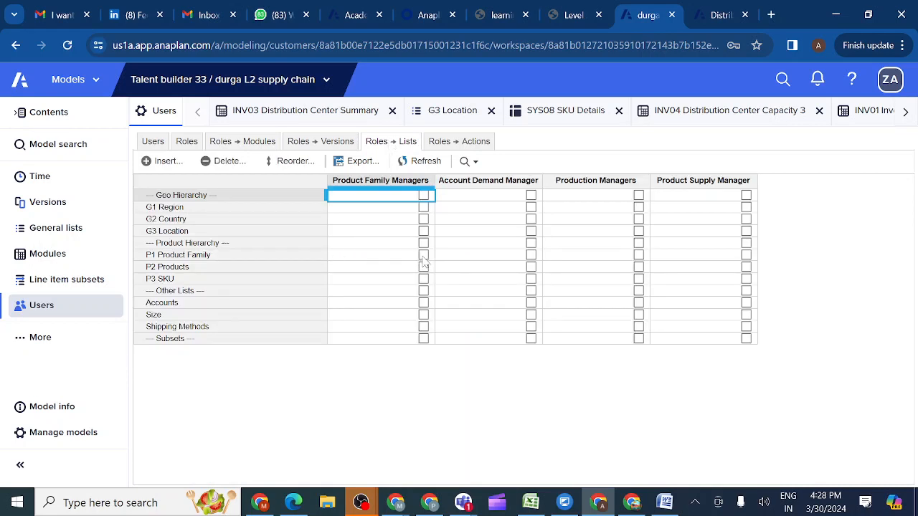
Give the Product Supply Manager role access to the P1 Product Family, P2 Products and P3 SKU lists
click(746, 255)
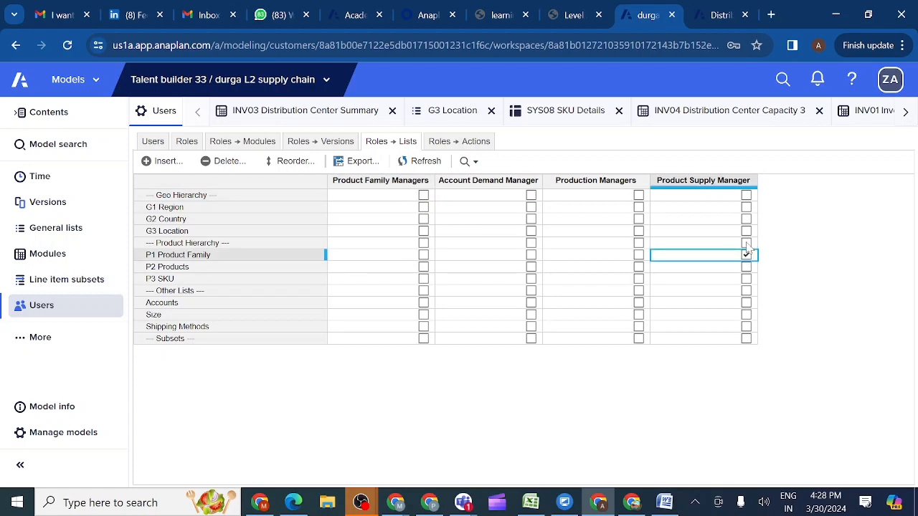
click(747, 268)
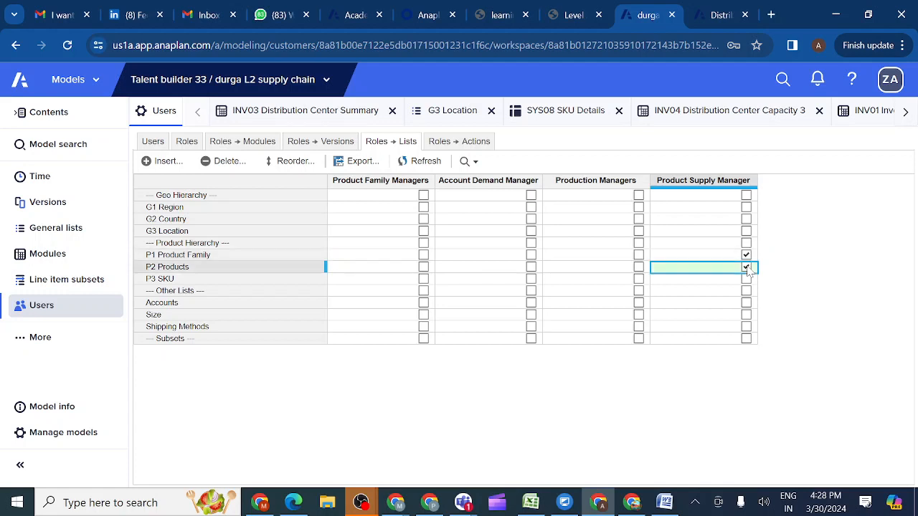
click(747, 279)
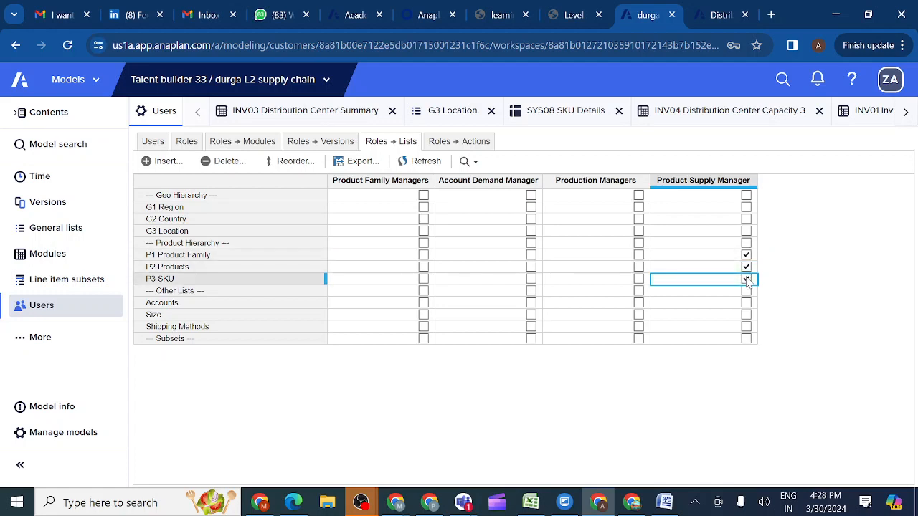
click(153, 143)
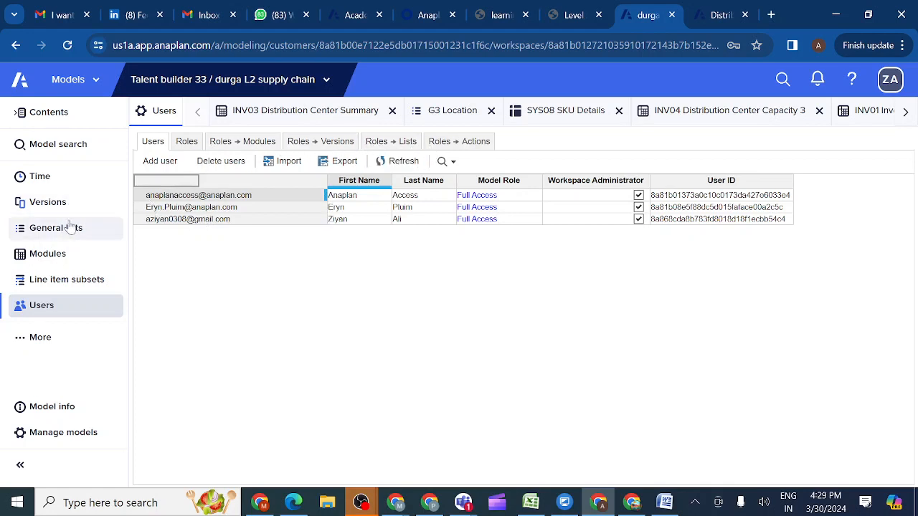
click(64, 255)
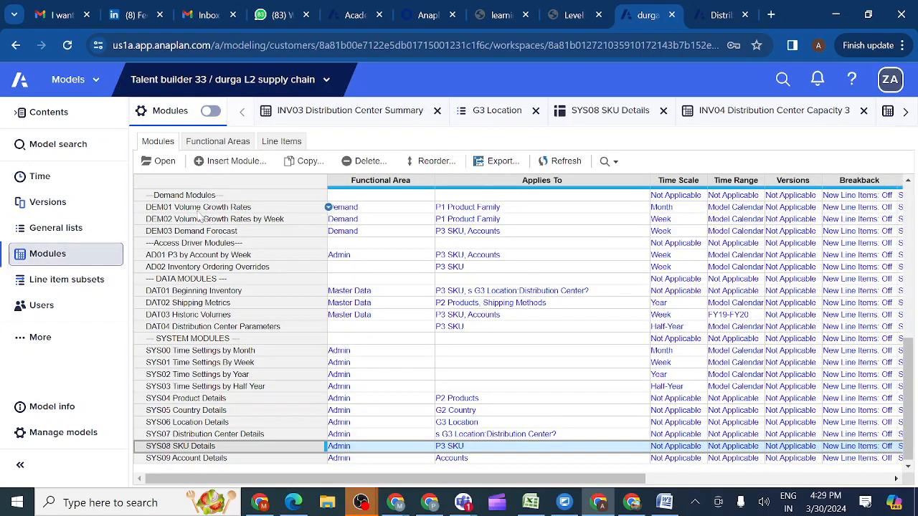
click(327, 207)
click(543, 161)
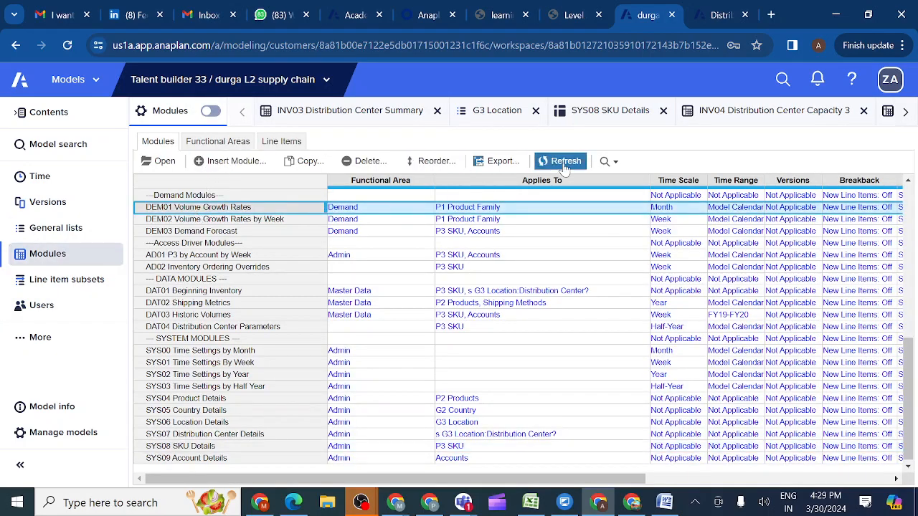
click(52, 306)
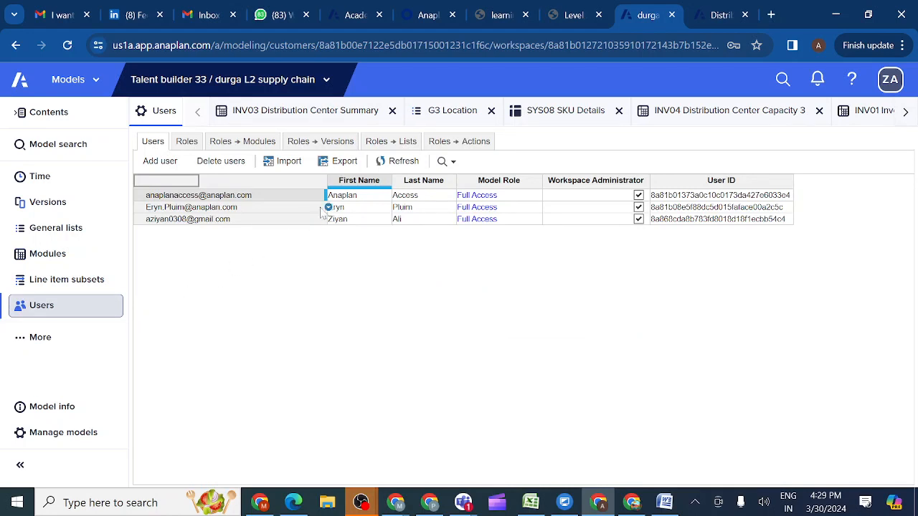
click(395, 144)
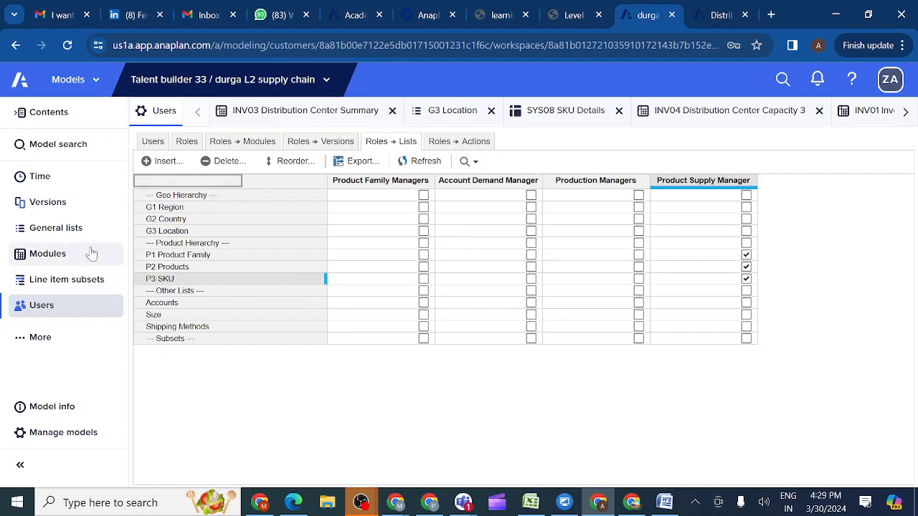
Enable Selective Access on the general lists P1 Product Family, P2 Products and P3 SKU, accepting each confirmation
click(56, 228)
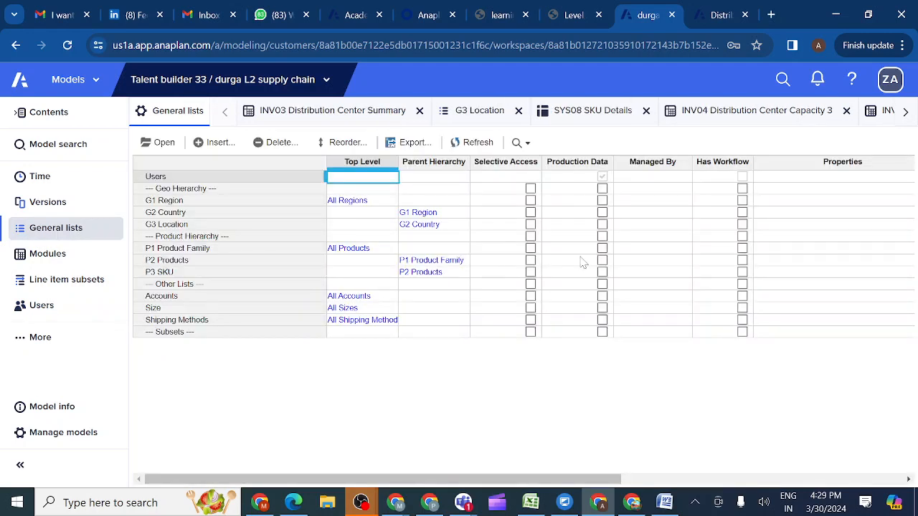
click(531, 249)
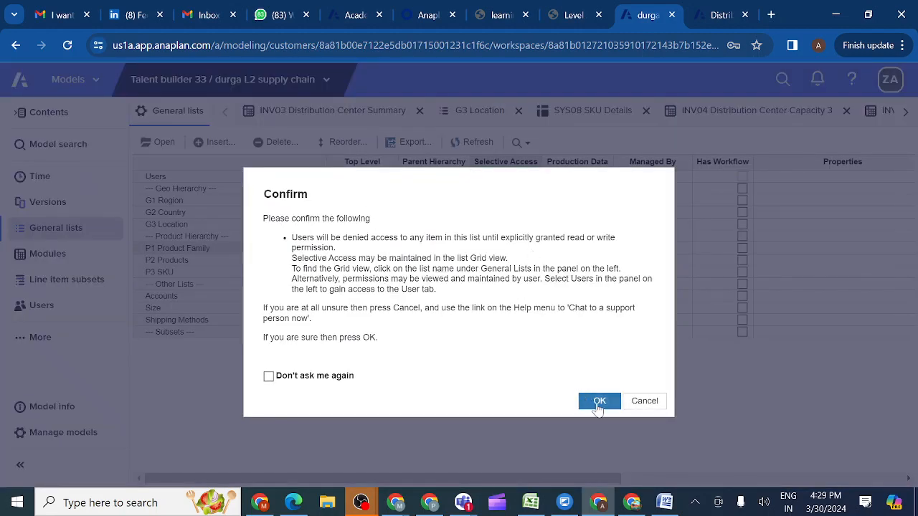
click(600, 403)
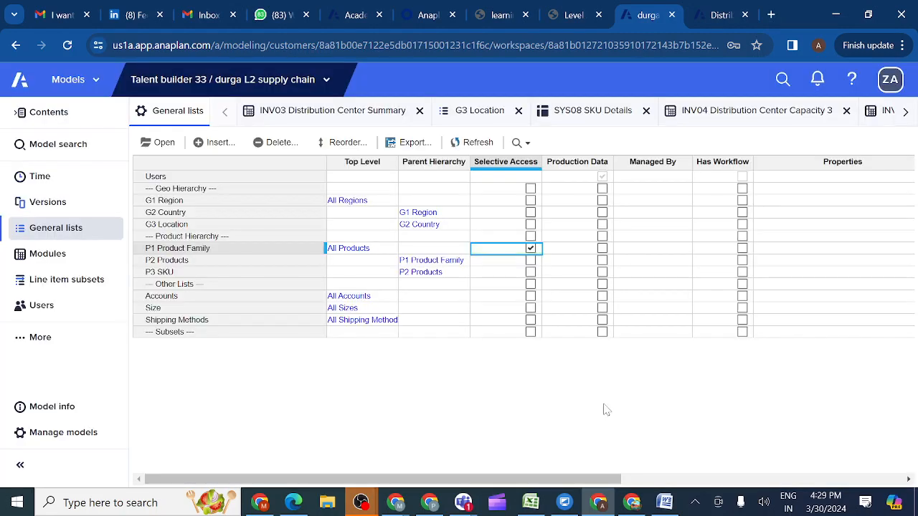
click(531, 262)
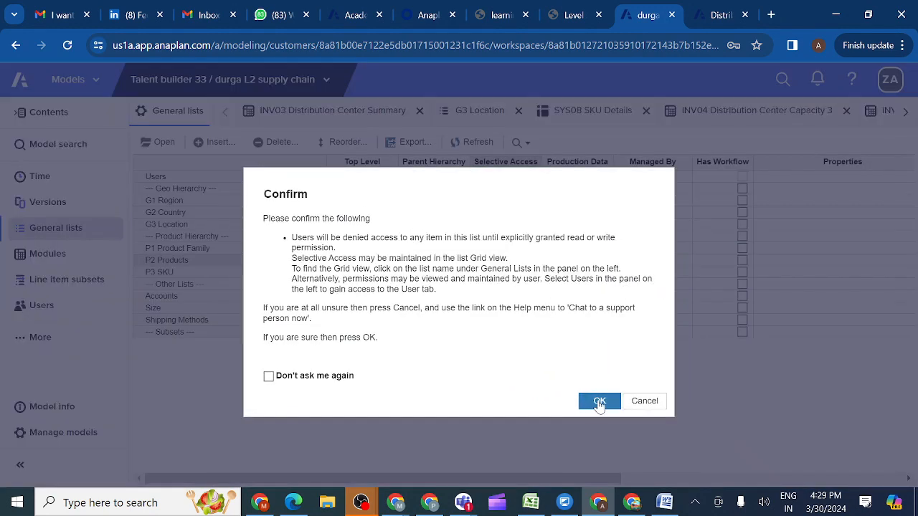
click(599, 401)
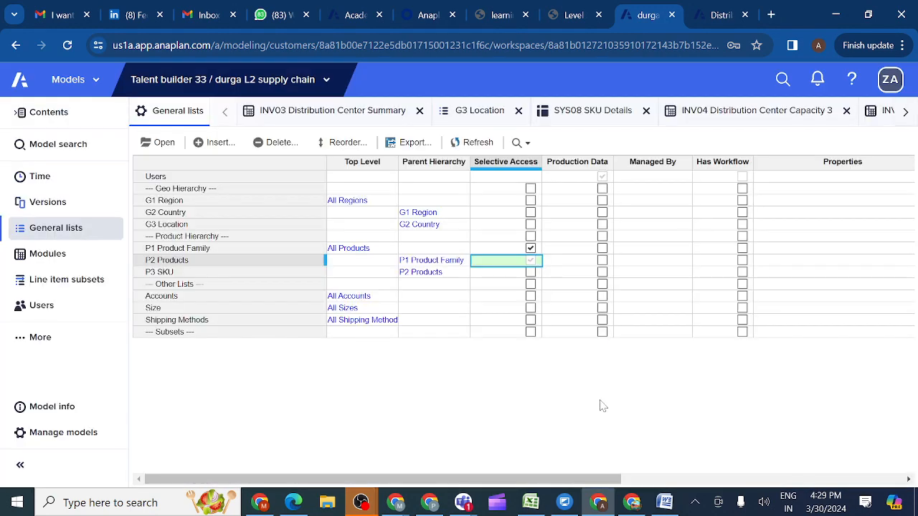
click(531, 273)
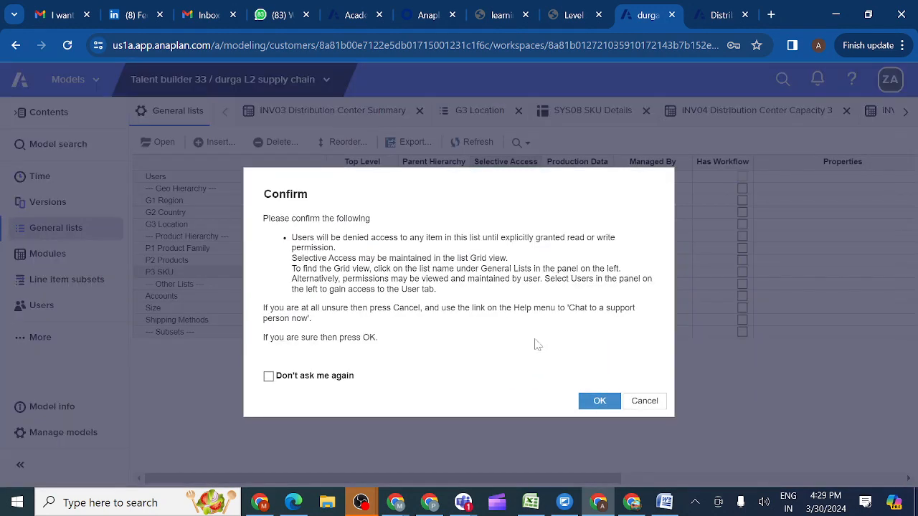
click(600, 402)
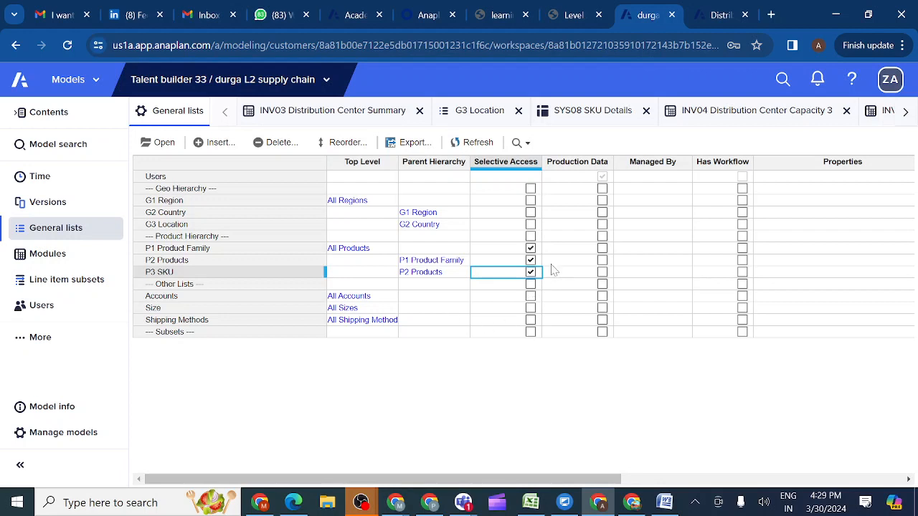
Grant the last user in the model's user list write access to Chocolates in P1 Product Family
click(57, 314)
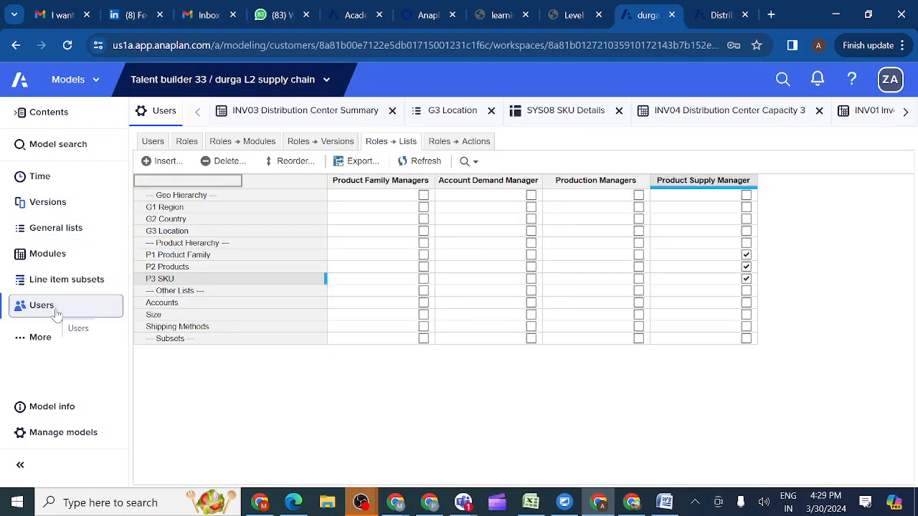
click(186, 143)
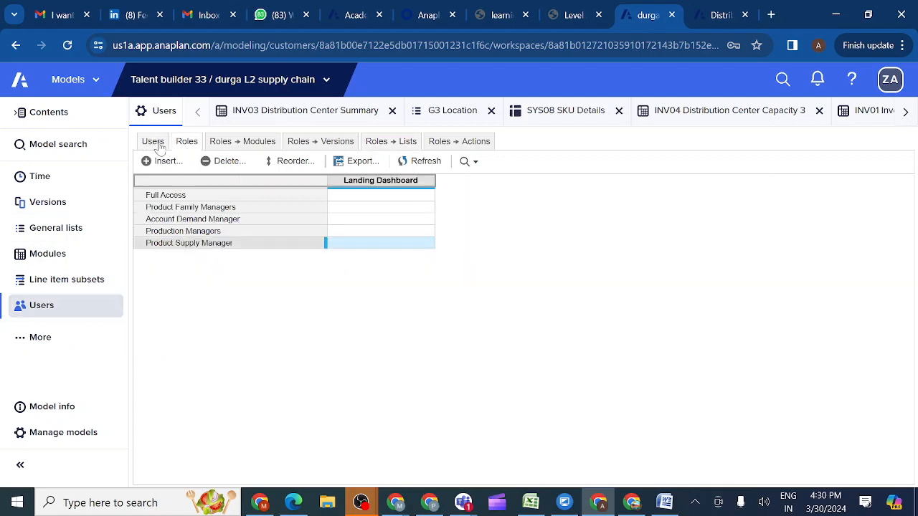
click(158, 145)
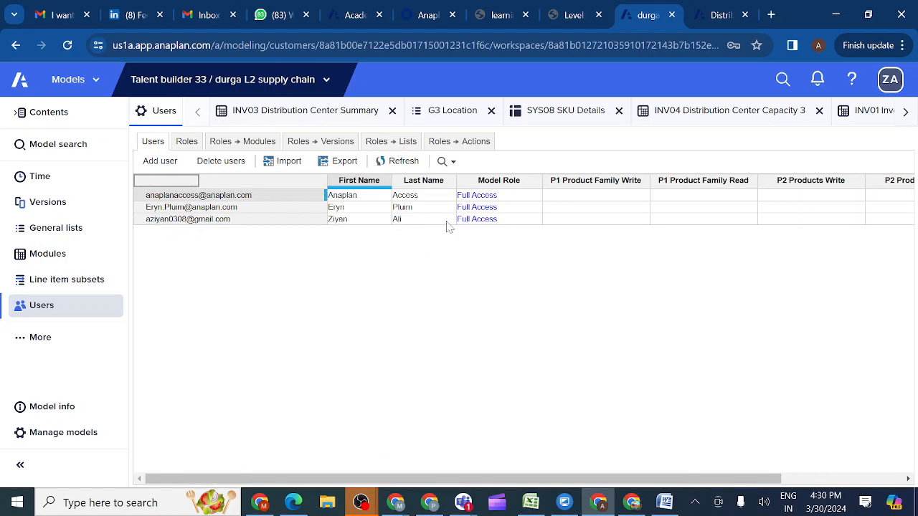
click(621, 219)
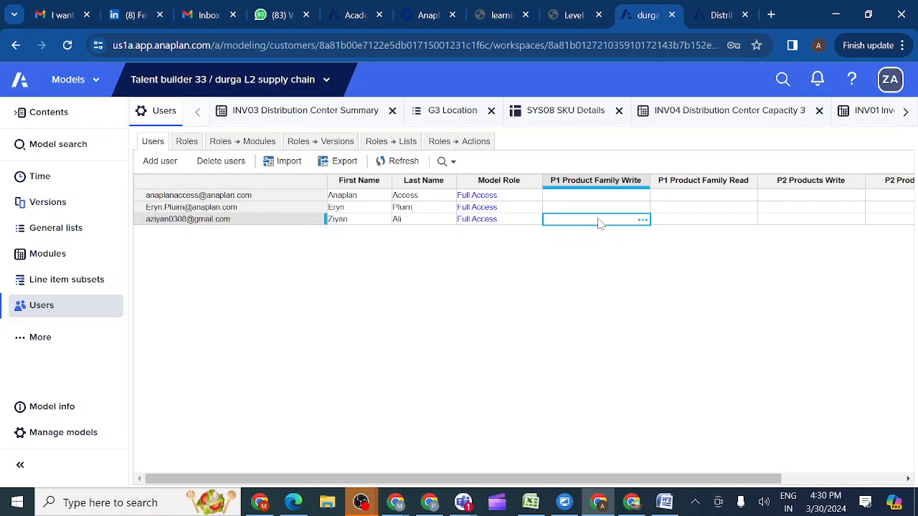
click(643, 223)
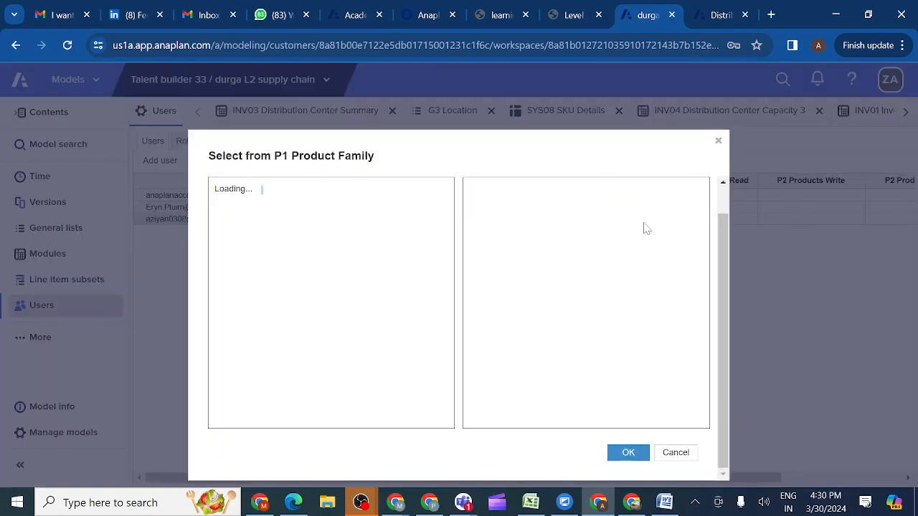
click(286, 208)
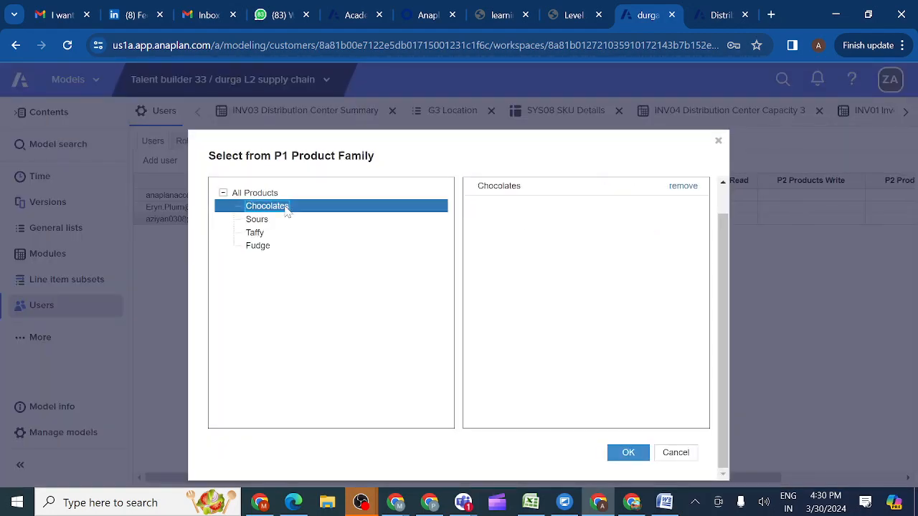
click(627, 453)
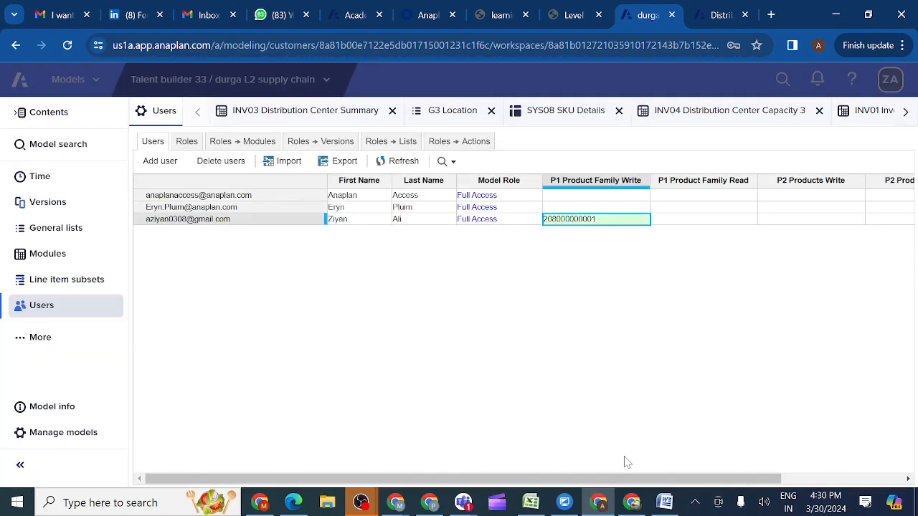
Grant the same user read access to Sours, Taffy and Fudge in P1 Product Family
click(724, 226)
click(751, 226)
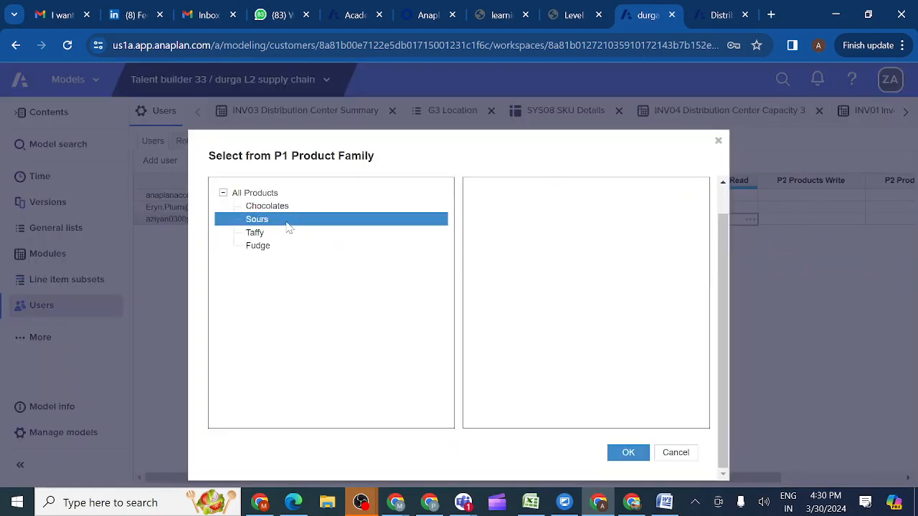
click(287, 222)
click(266, 235)
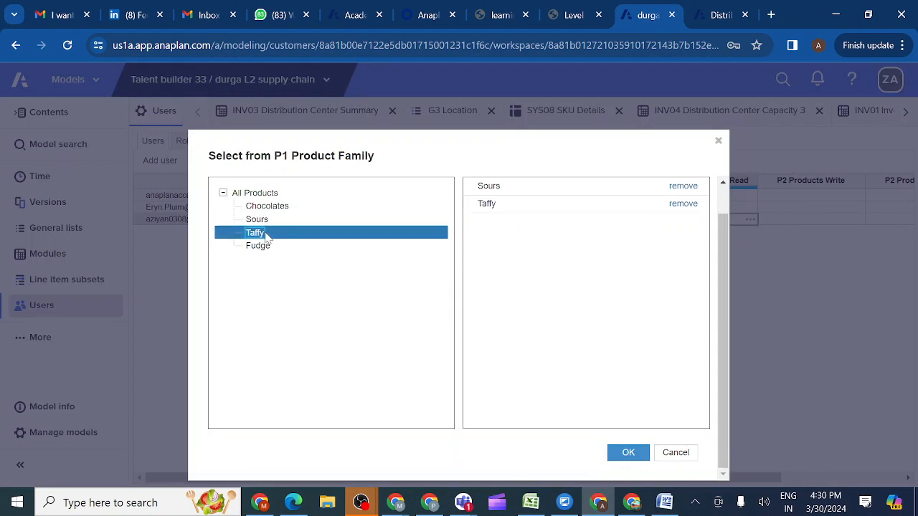
click(264, 248)
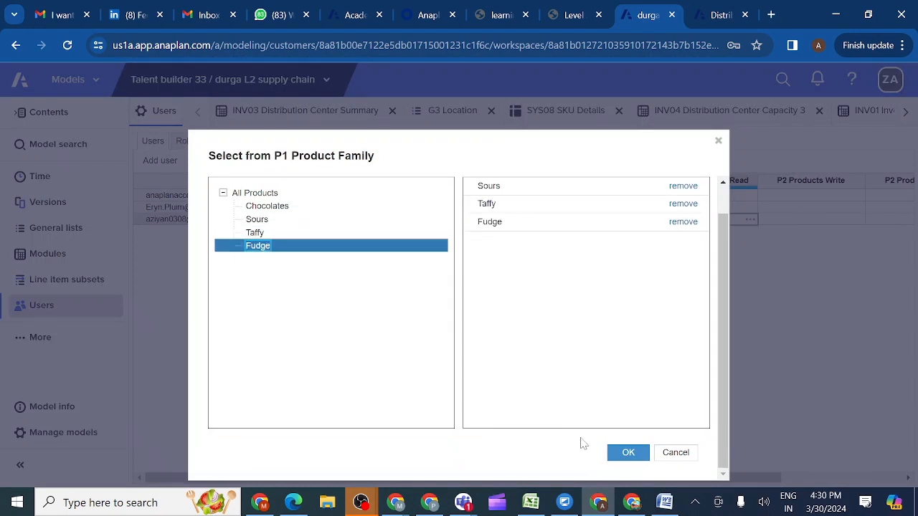
click(626, 454)
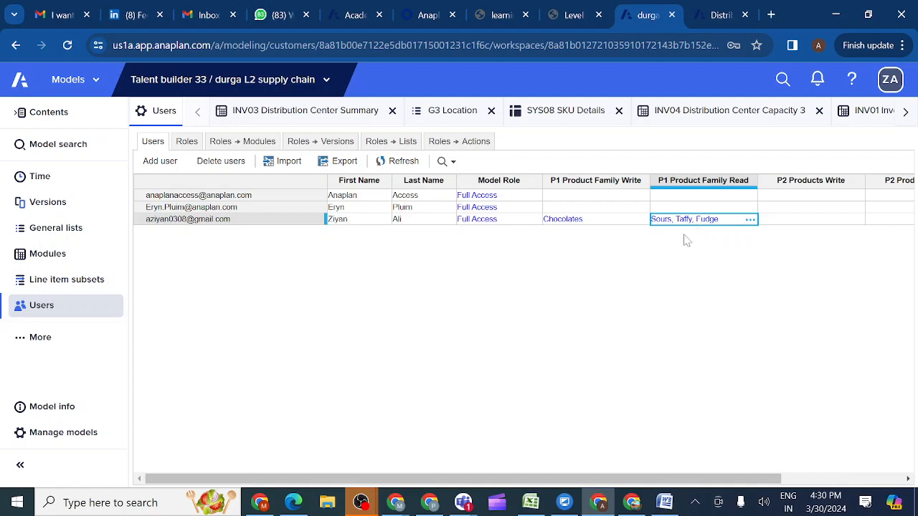
Review the users' remaining selective access settings and compare them with the course's Product Supply Manager requirements
scroll(689, 287, right, 5)
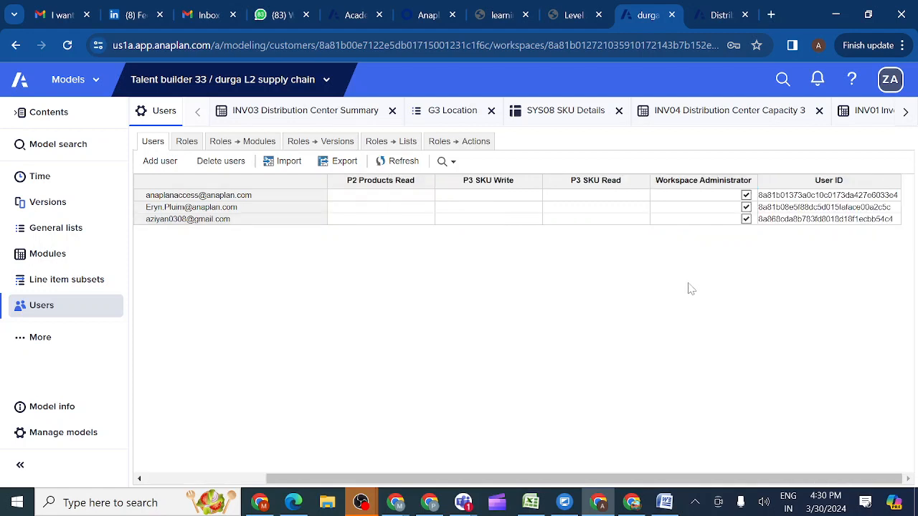
scroll(688, 288, left, 5)
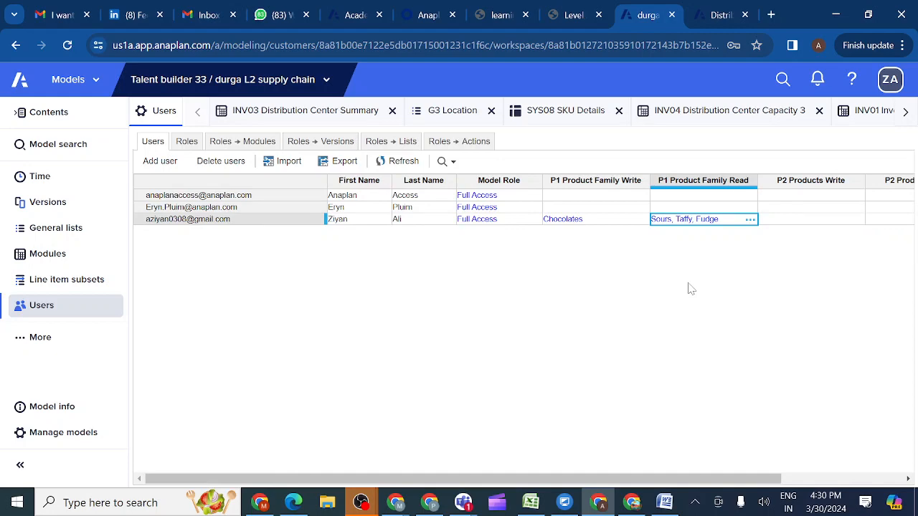
click(571, 16)
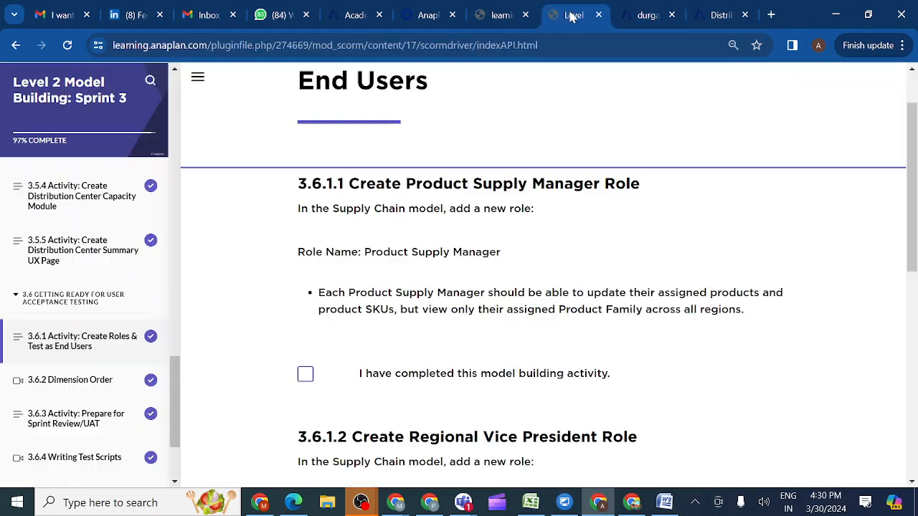
click(638, 15)
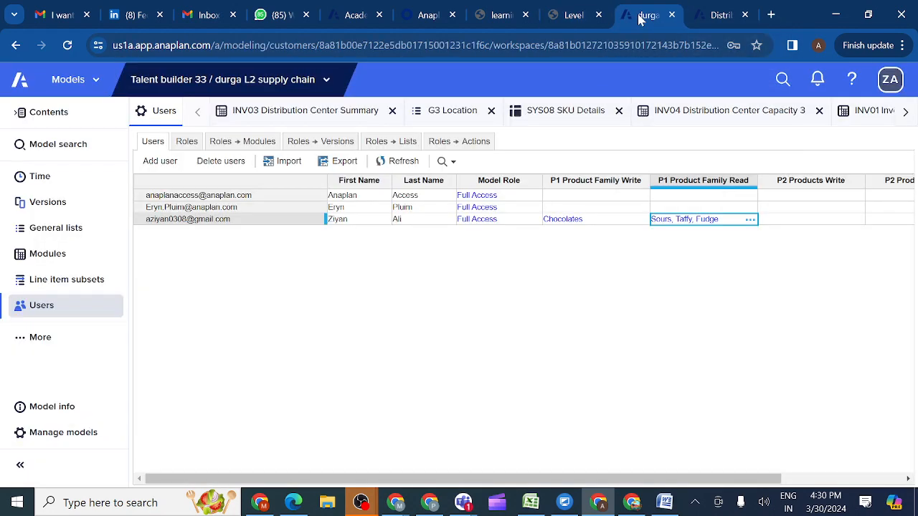
click(189, 142)
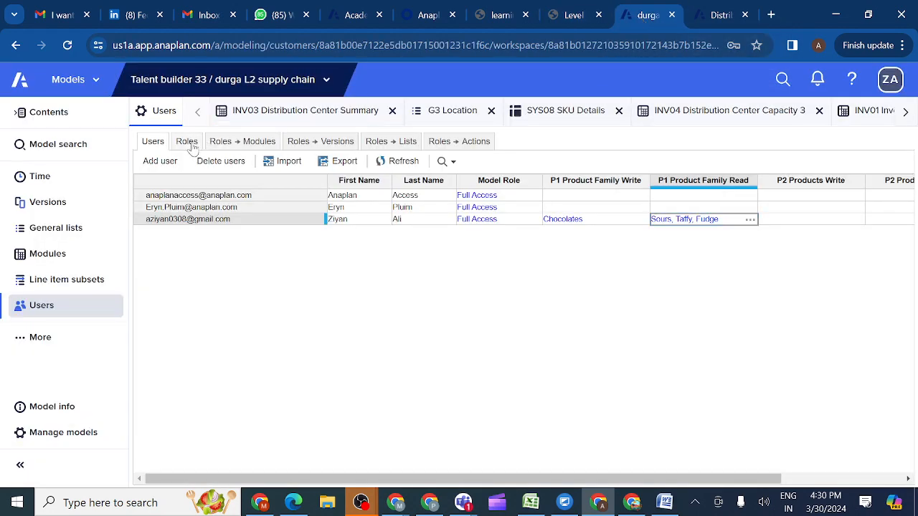
click(150, 143)
click(161, 161)
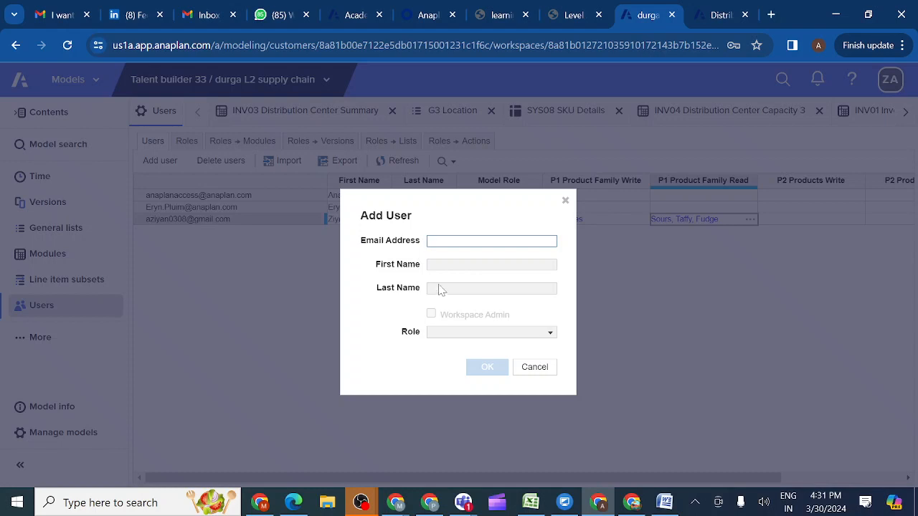
click(551, 335)
click(551, 335)
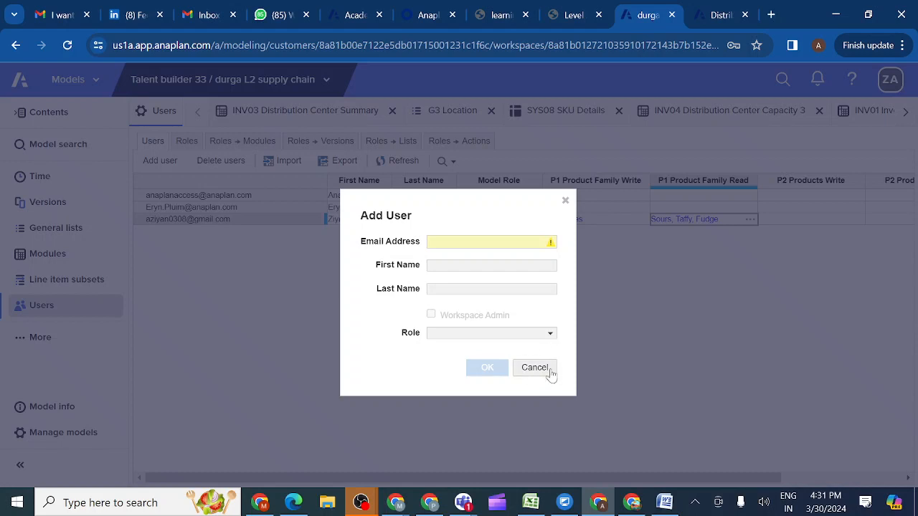
click(566, 201)
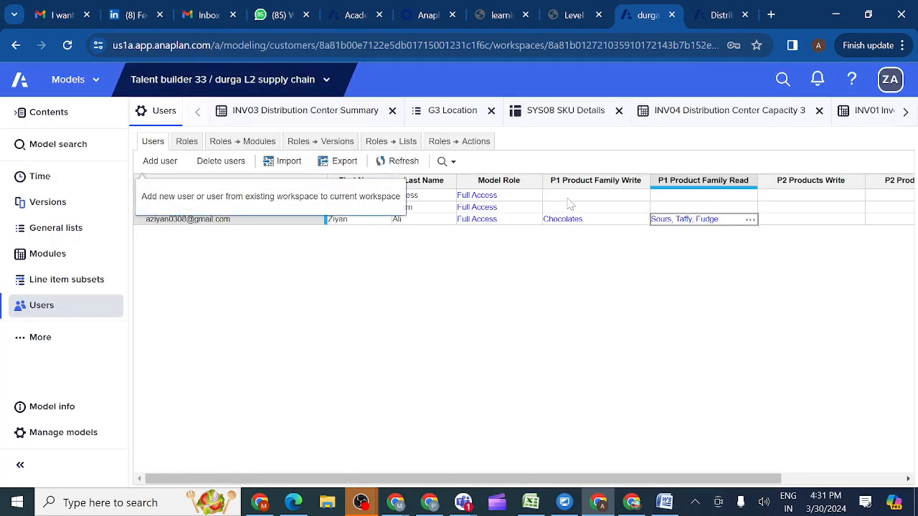
Check the course's Product Supply Manager requirements and copy the role name Regional Vice President from activity 3.6.1.2
click(574, 16)
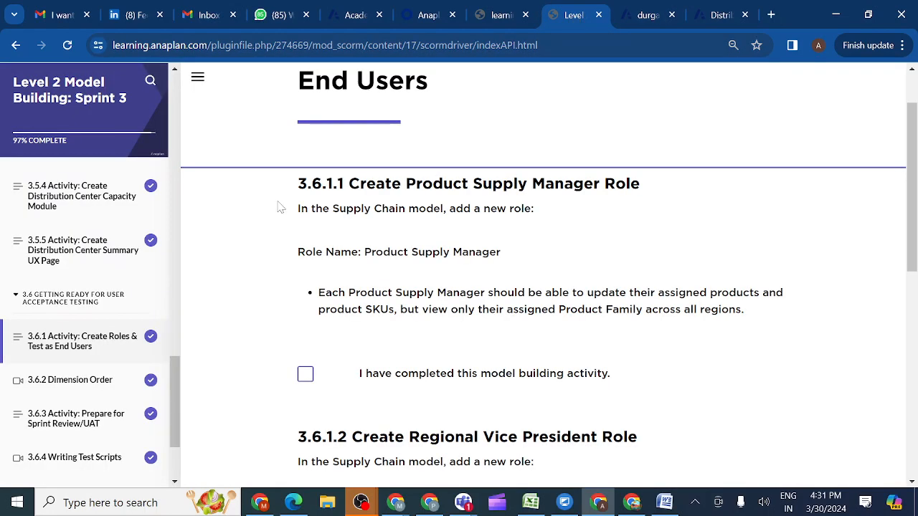
click(645, 22)
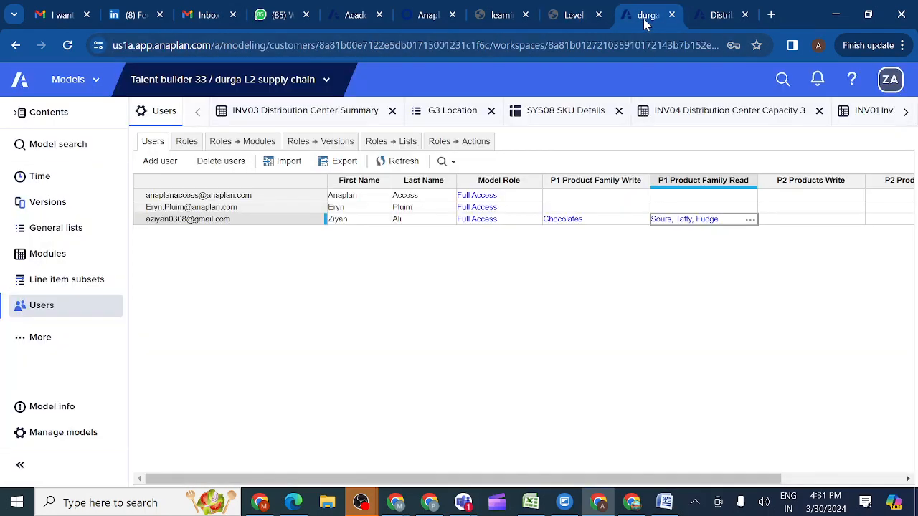
click(574, 20)
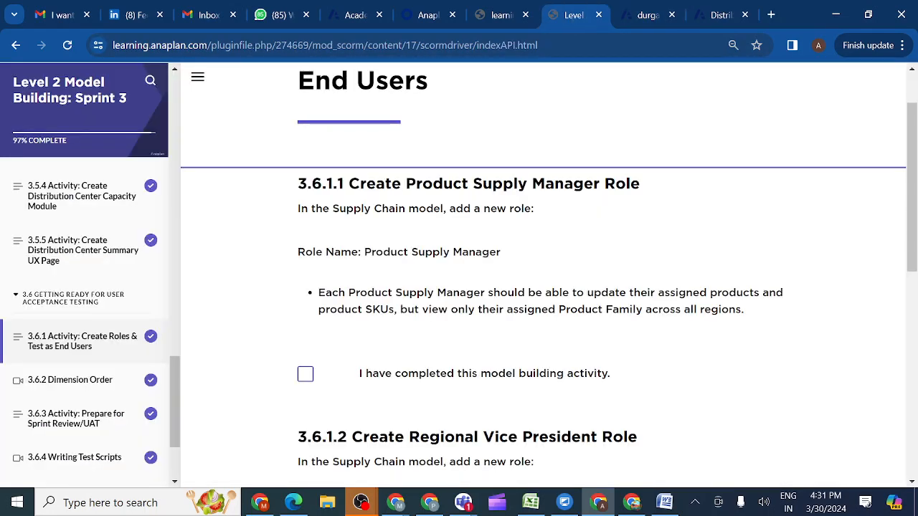
scroll(323, 343, down, 3)
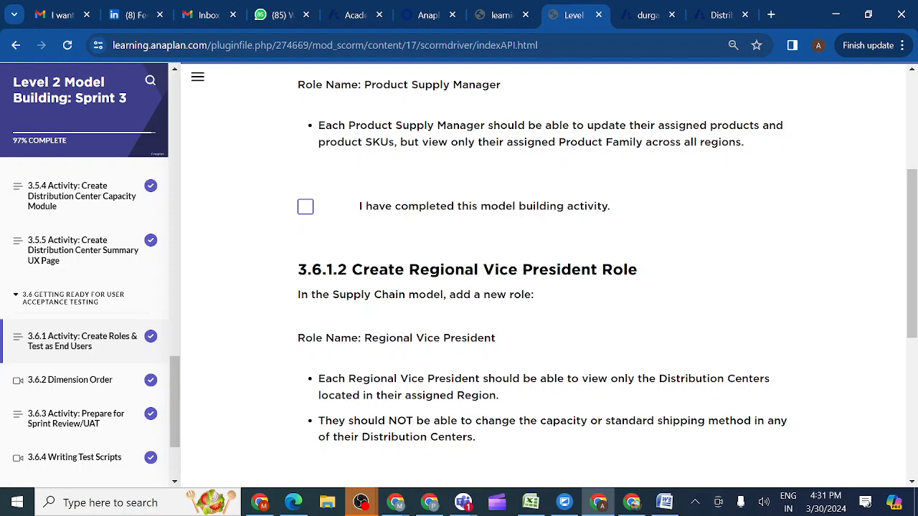
drag(364, 338, 515, 335)
key(ctrl+c)
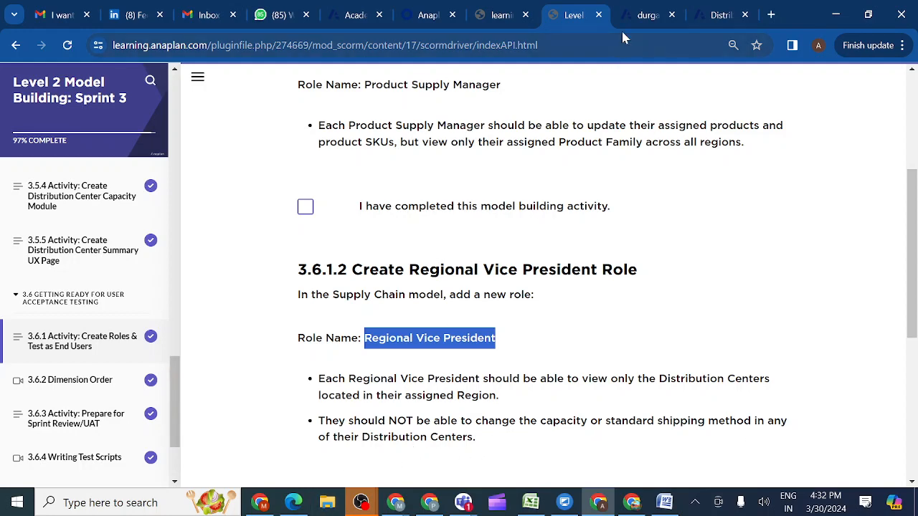
Add the copied Regional Vice President role to the supply chain model's roles, placed after Product Supply Manager
click(643, 13)
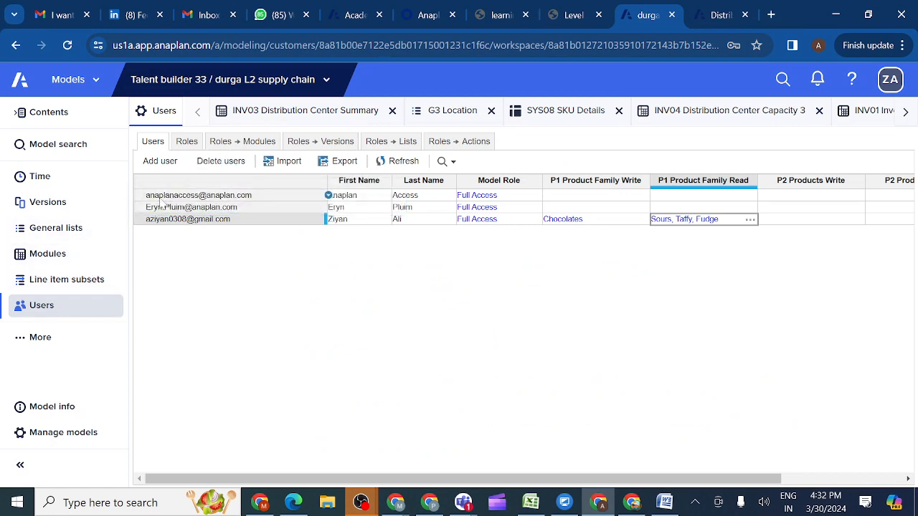
click(186, 142)
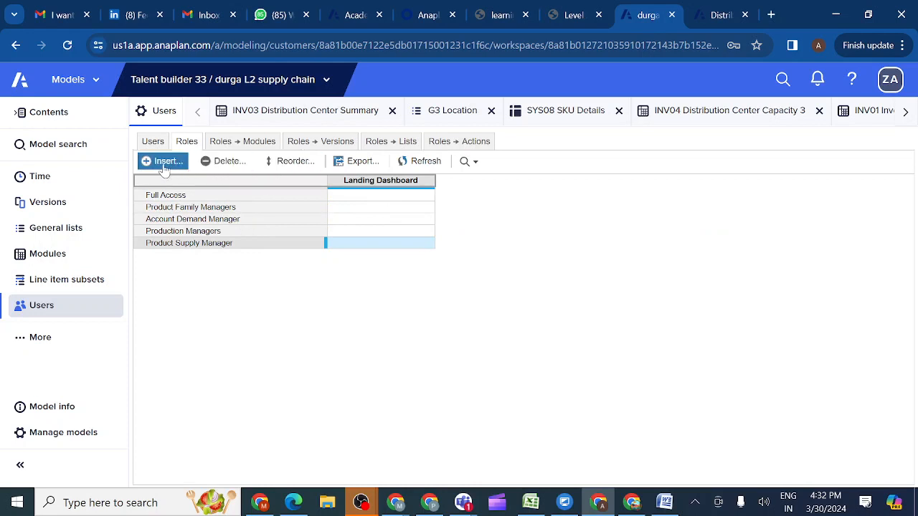
click(164, 161)
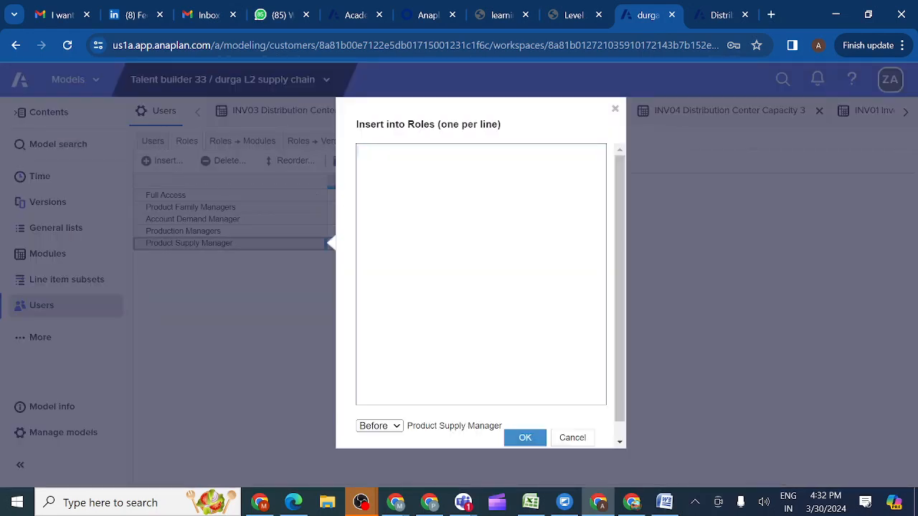
key(ctrl+v)
scroll(400, 412, down, 1)
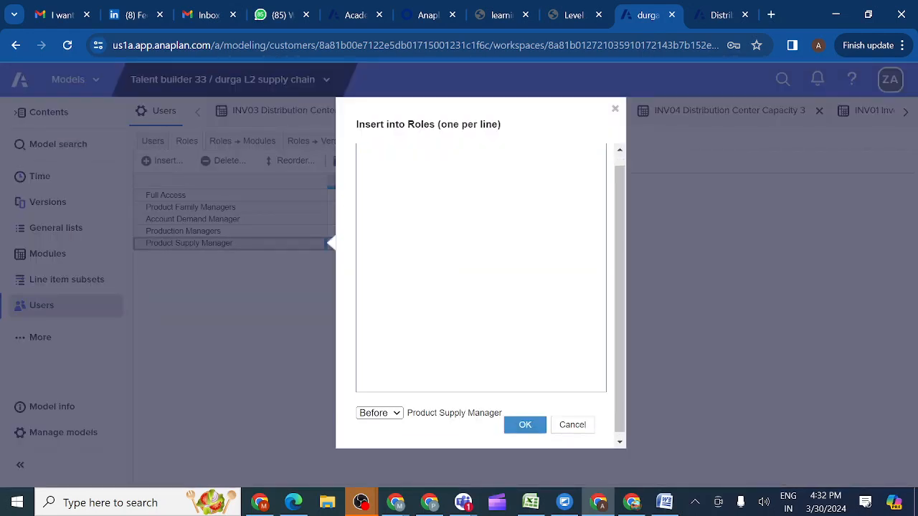
click(398, 410)
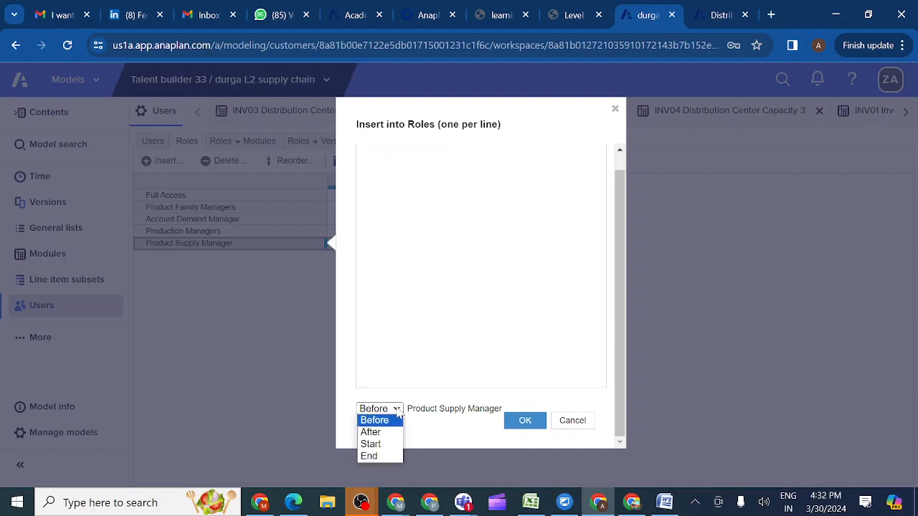
click(380, 431)
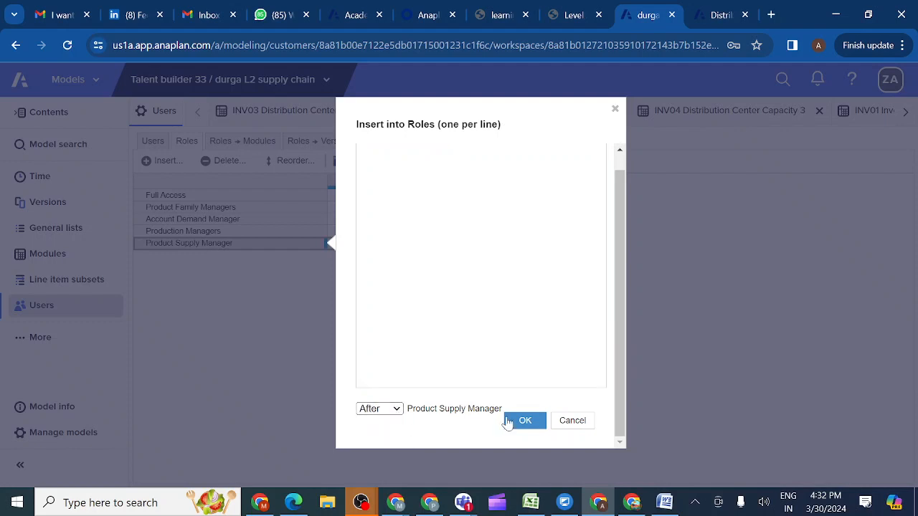
click(523, 421)
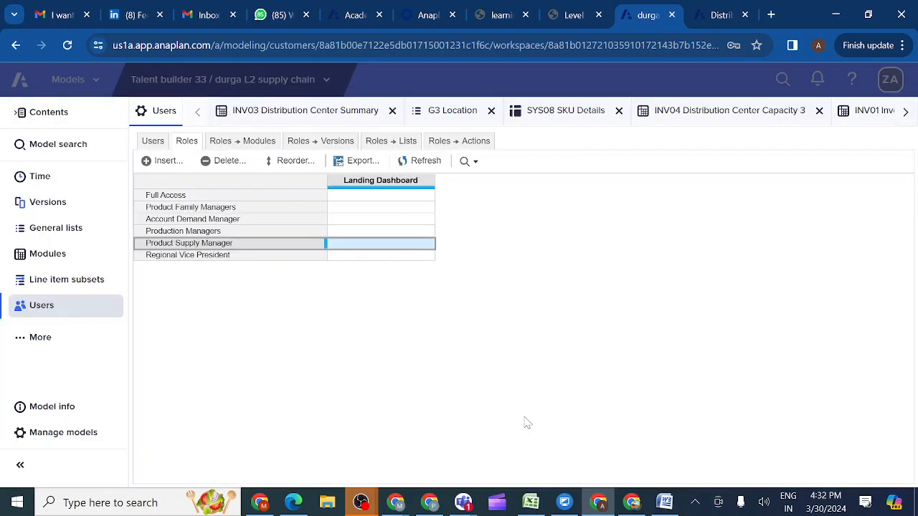
click(228, 260)
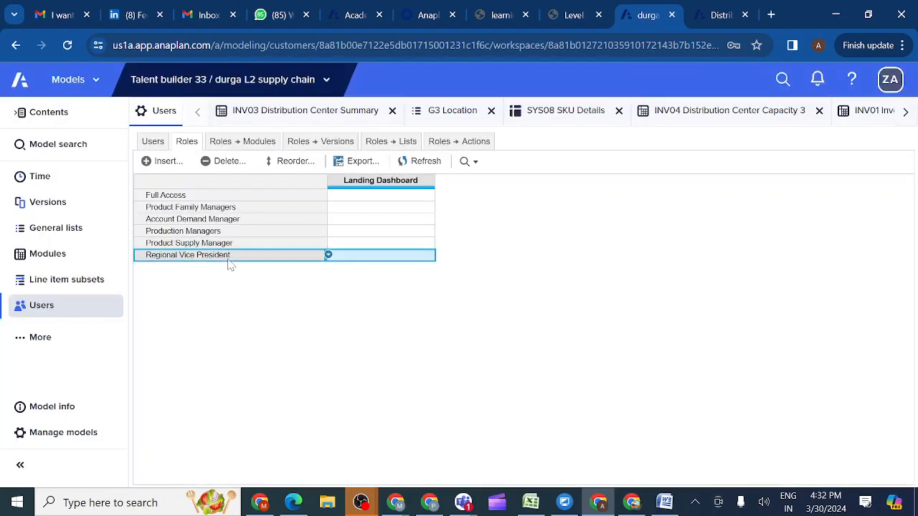
Give the Product Supply Manager role list access to G1 Region, G2 Country and G3 Location
click(393, 144)
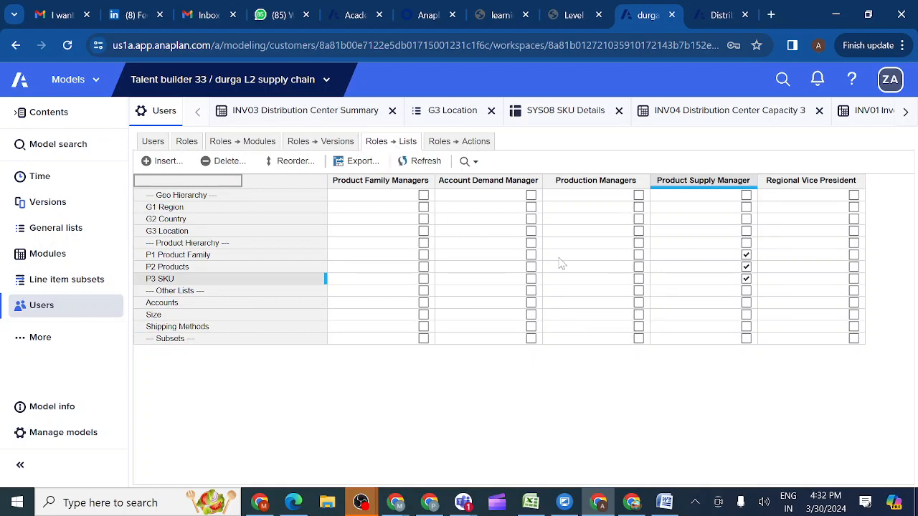
click(746, 207)
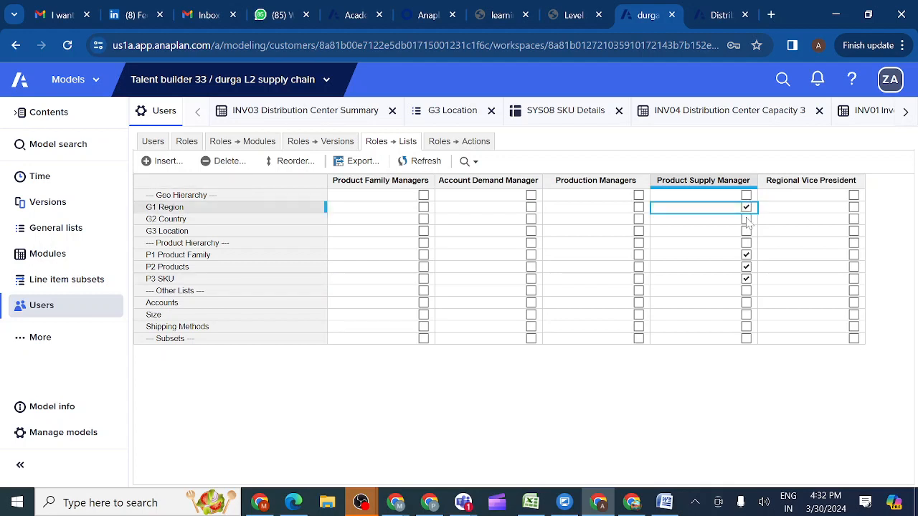
click(746, 220)
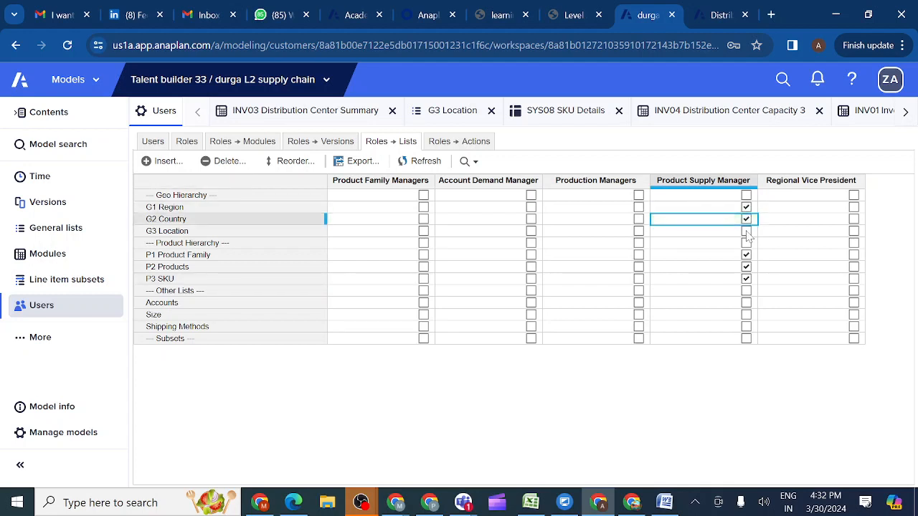
click(746, 230)
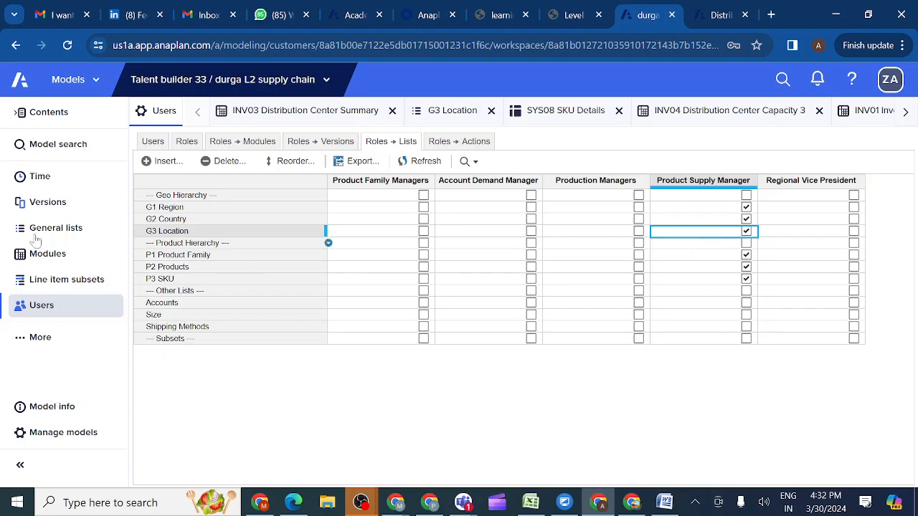
Enable Selective Access on the general lists G1 Region, G2 Country and G3 Location, accepting the confirmations
click(71, 233)
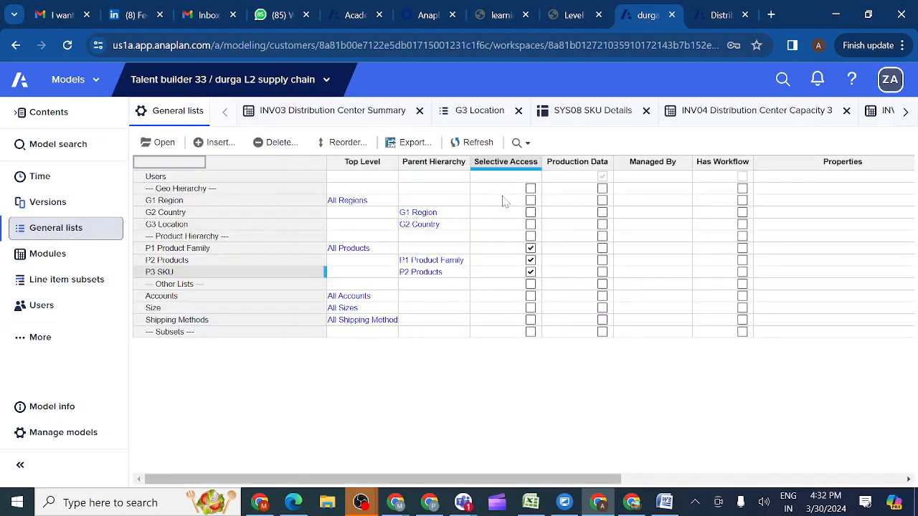
click(530, 225)
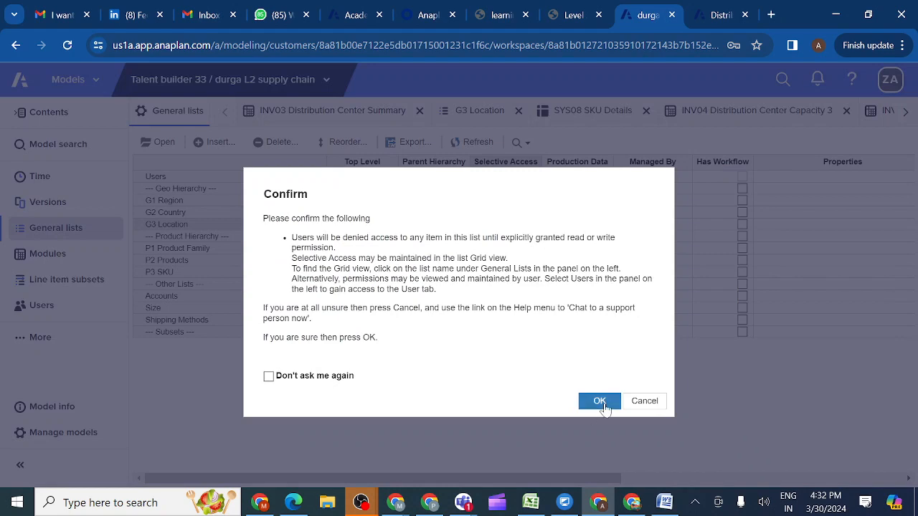
click(600, 403)
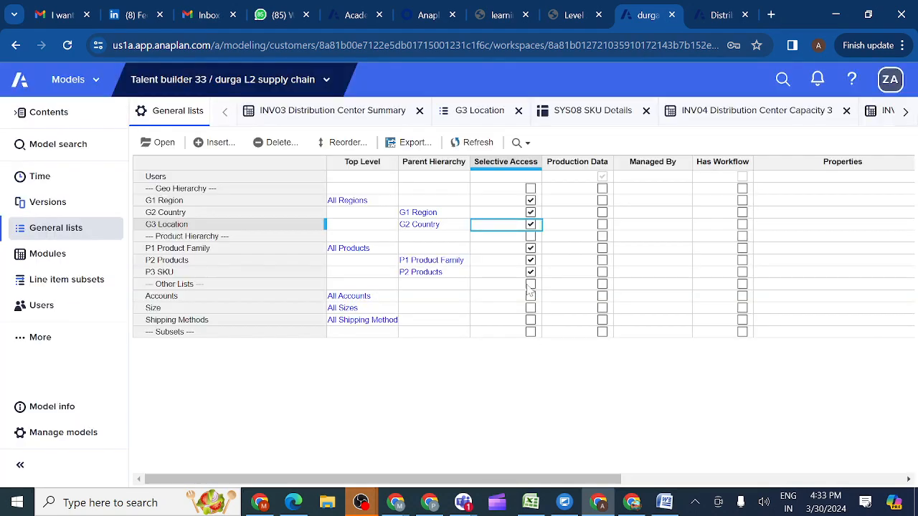
click(531, 213)
Examine the G3 Location list's grid of locations, countries and regions, and reread the course's Regional Vice President access requirements
click(479, 117)
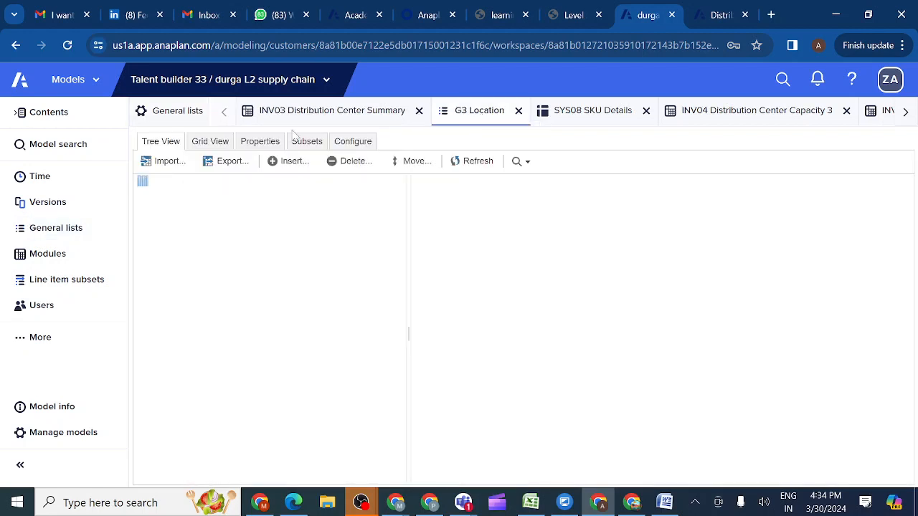
click(218, 142)
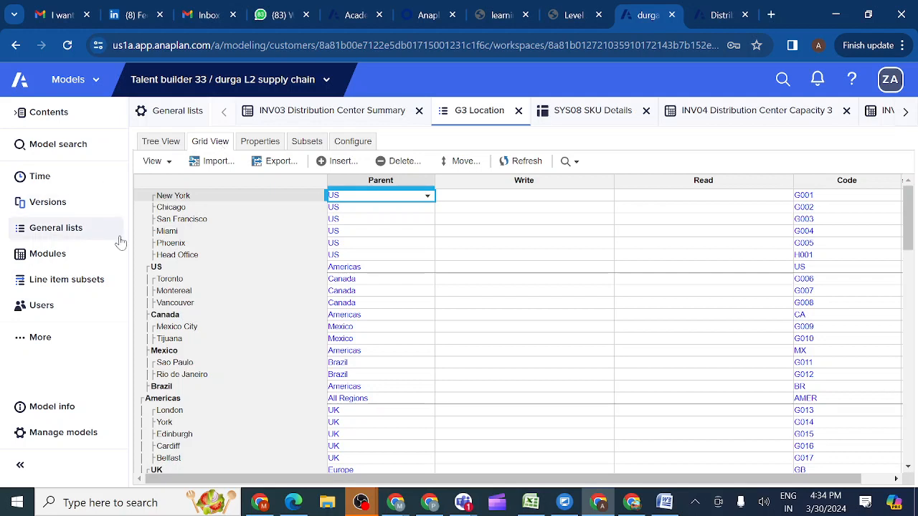
click(158, 268)
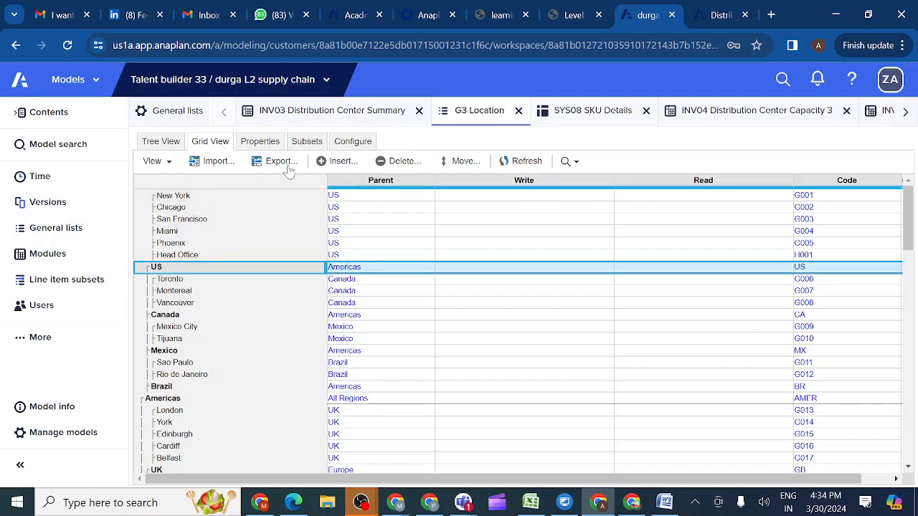
click(162, 294)
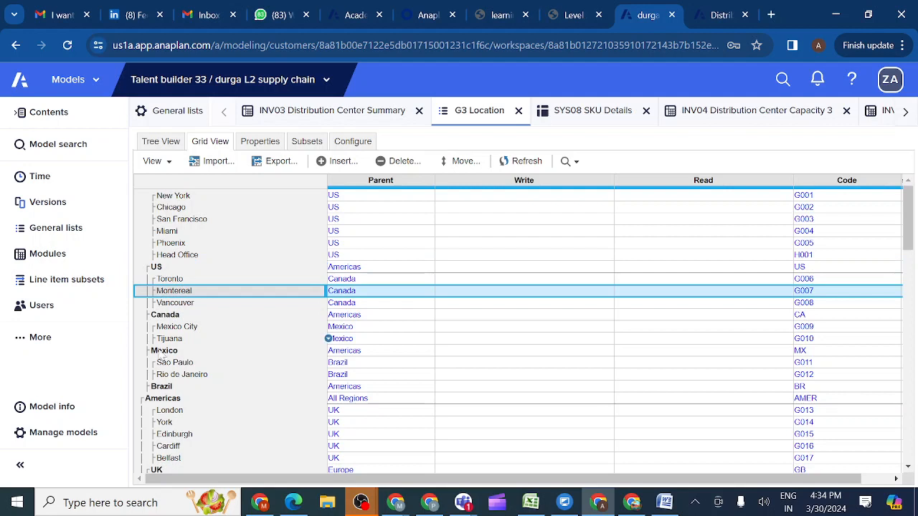
click(159, 403)
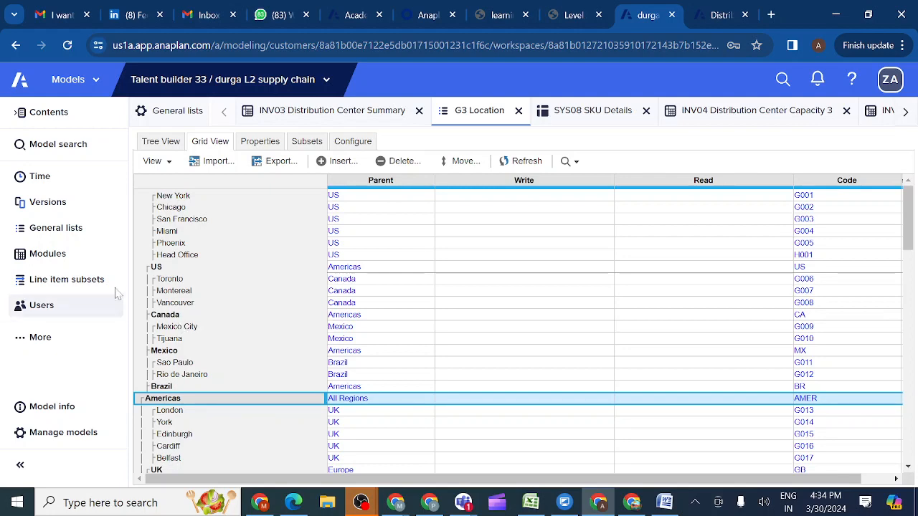
click(91, 239)
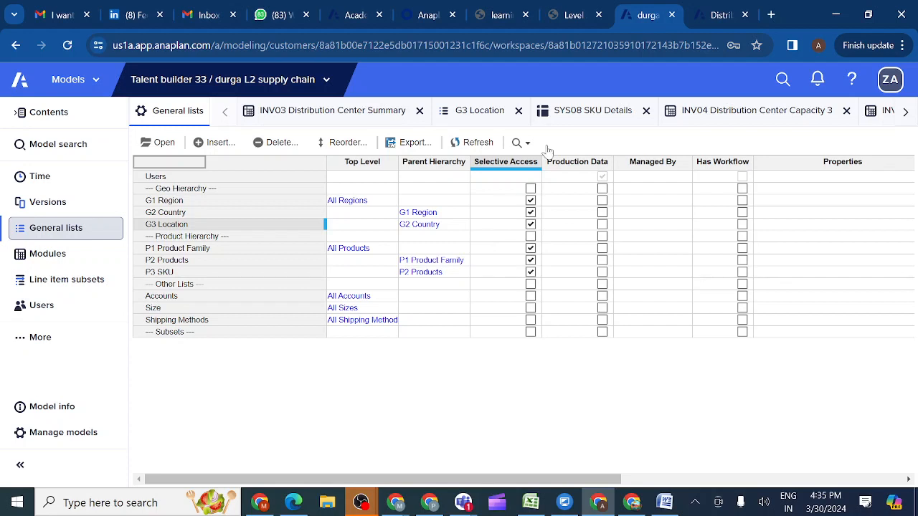
click(575, 16)
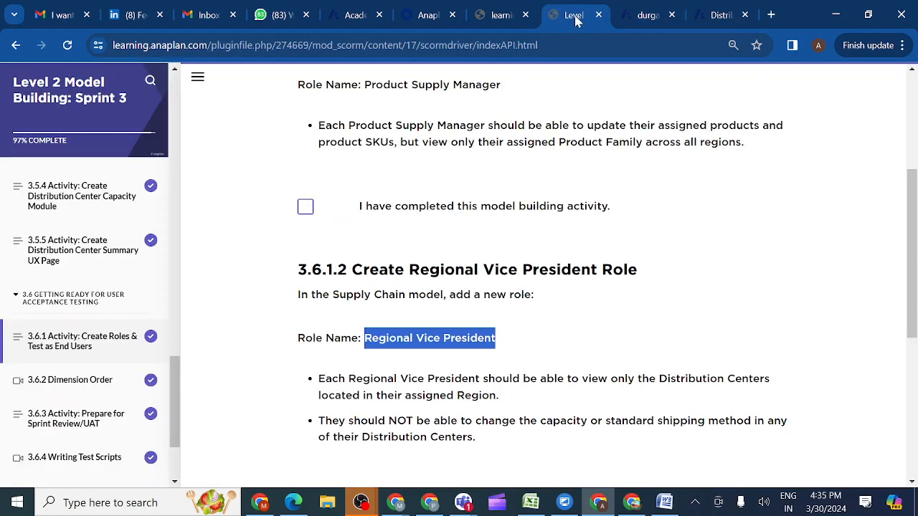
scroll(529, 365, down, 1)
scroll(529, 366, down, 1)
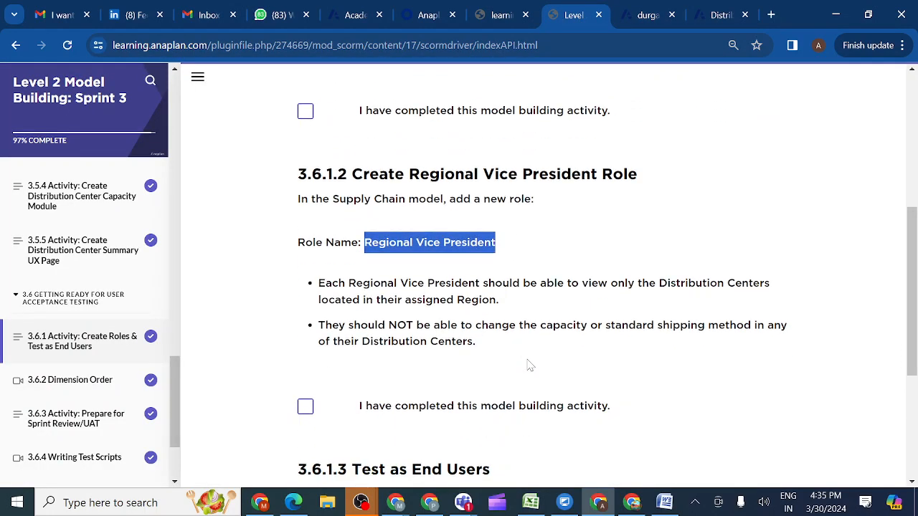
In the model's user settings, assign Americas as the G1 Region Write access for the third listed user
click(648, 14)
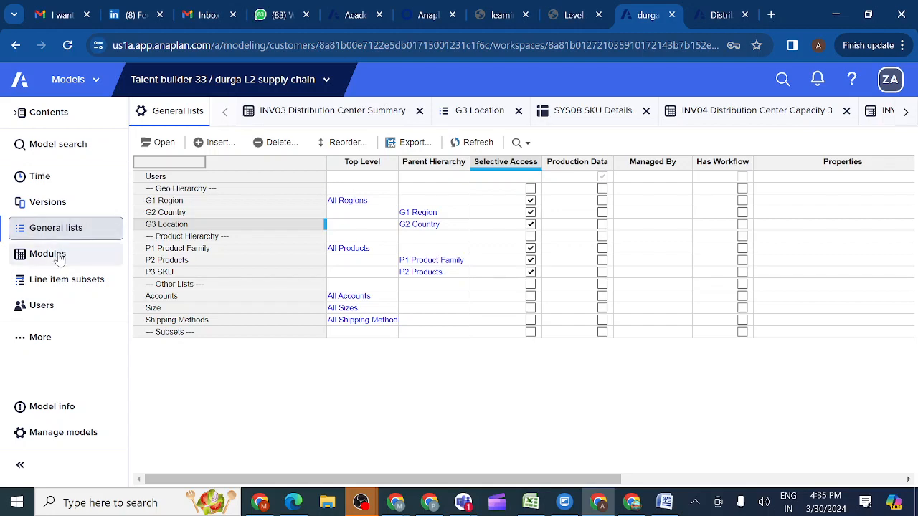
click(41, 306)
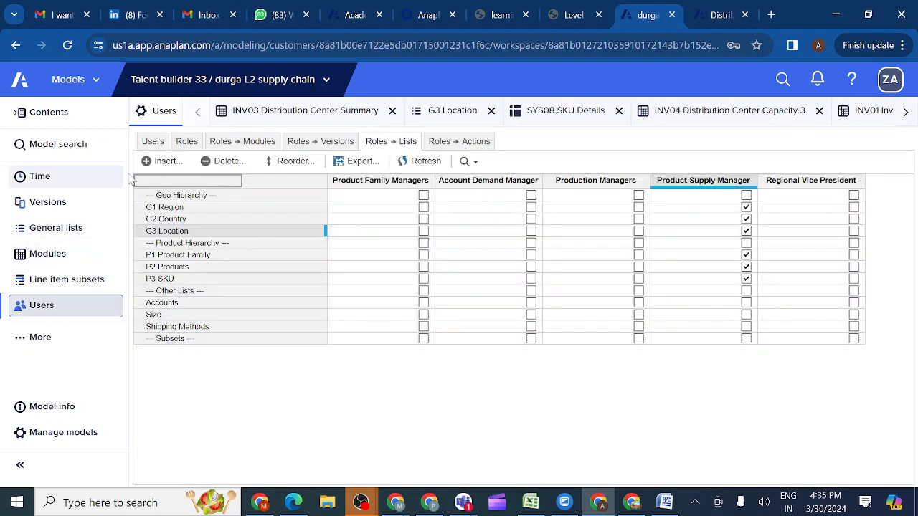
click(154, 143)
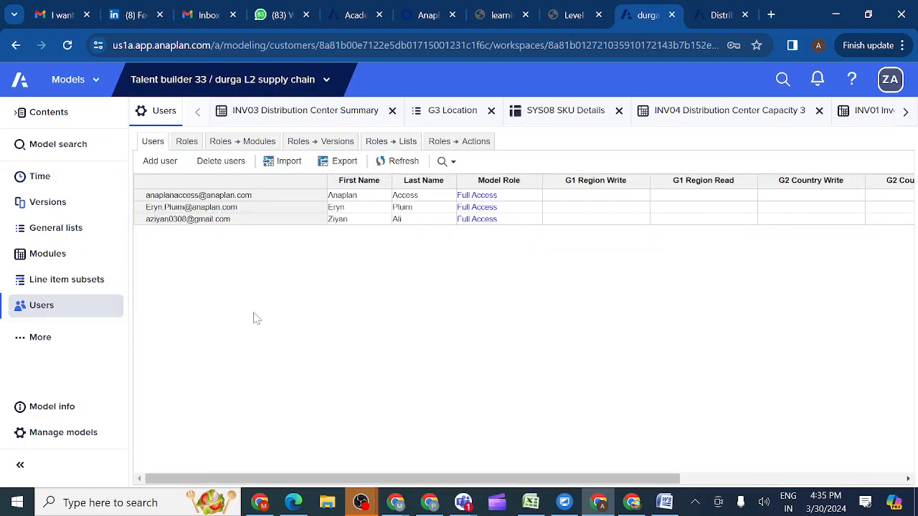
scroll(587, 207, right, 10)
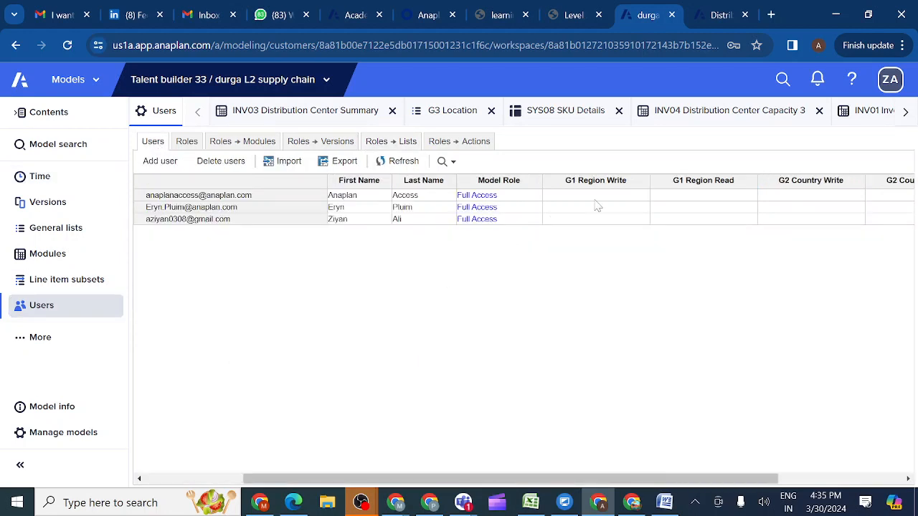
scroll(595, 206, left, 10)
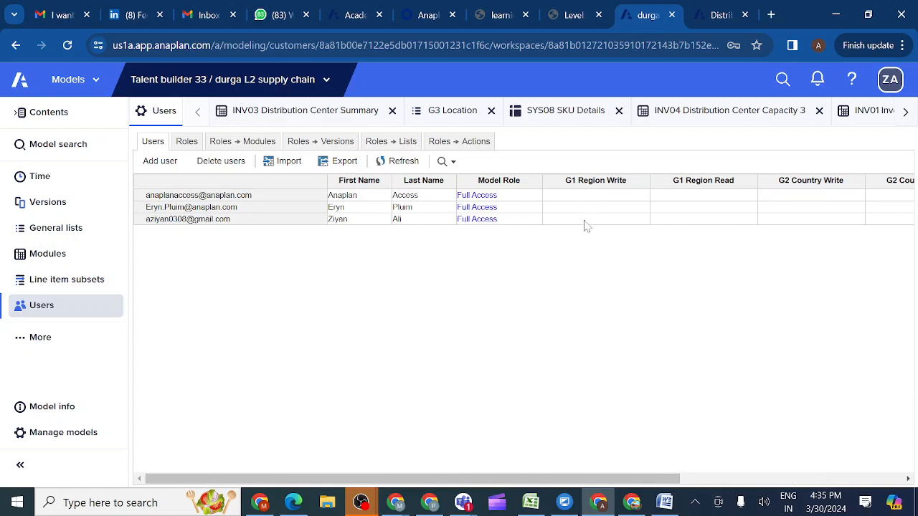
click(586, 222)
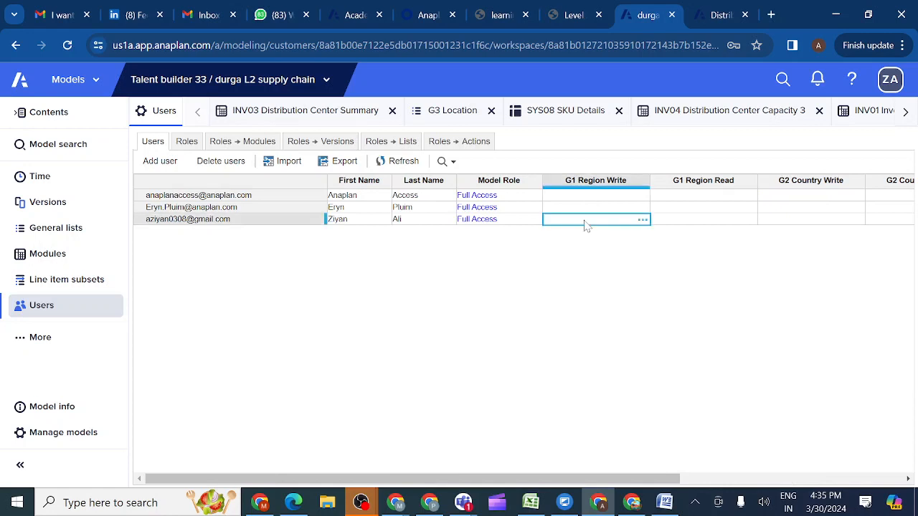
click(643, 221)
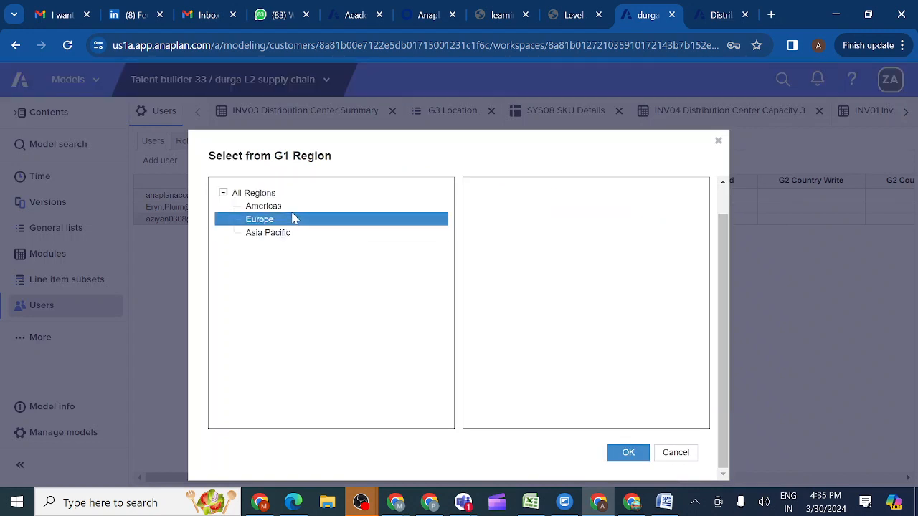
click(291, 208)
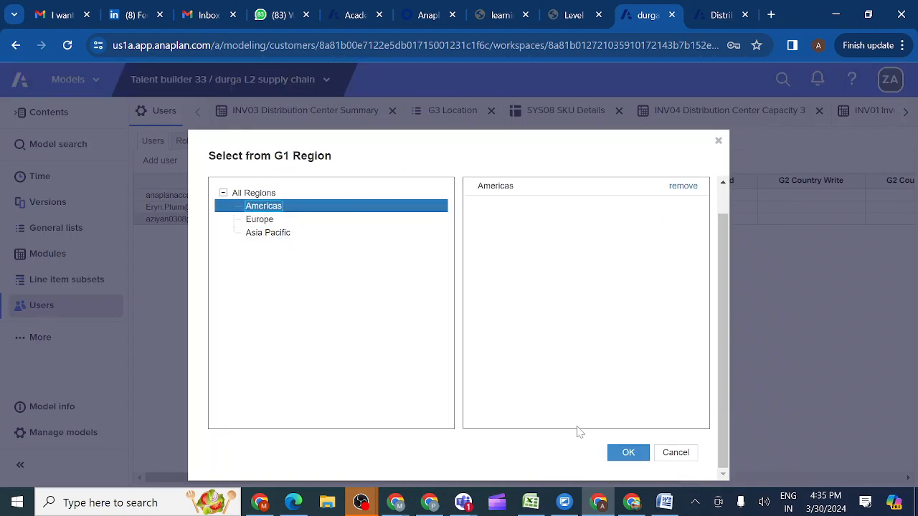
click(623, 453)
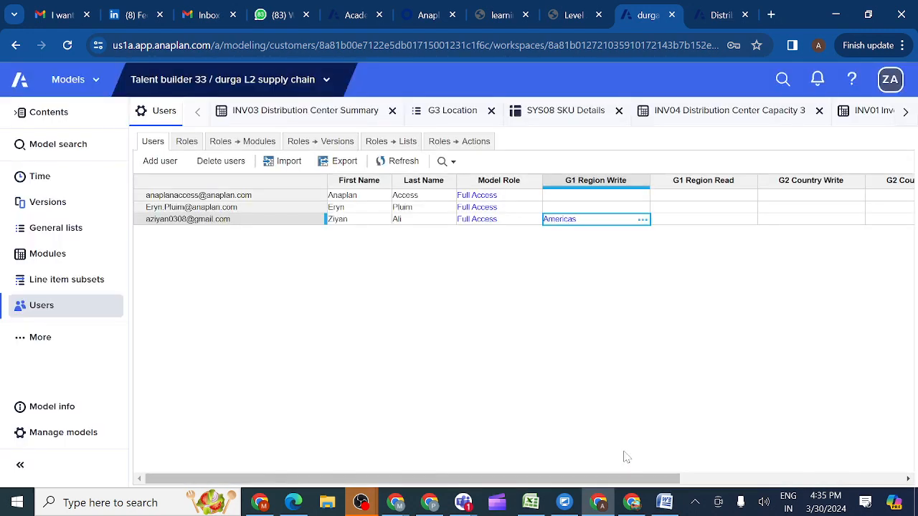
Assign Europe and Asia Pacific as the same user's G1 Region Read access
click(725, 224)
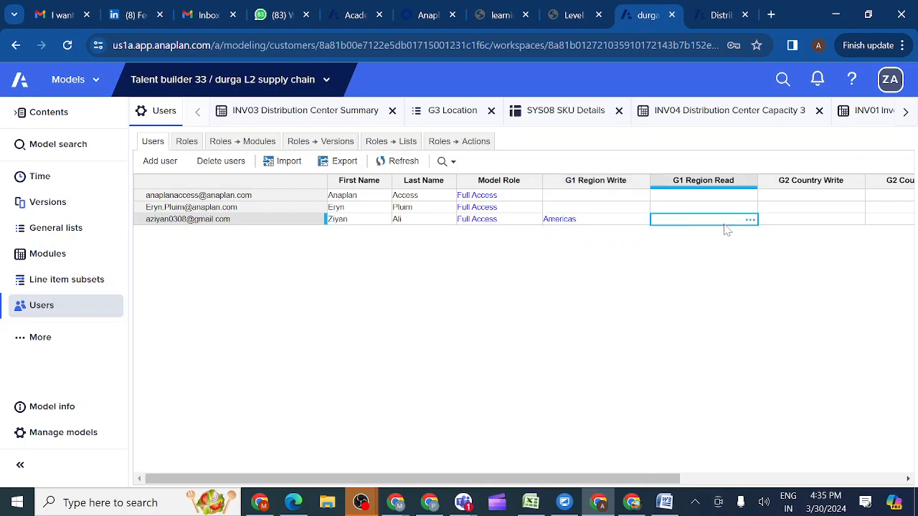
click(750, 219)
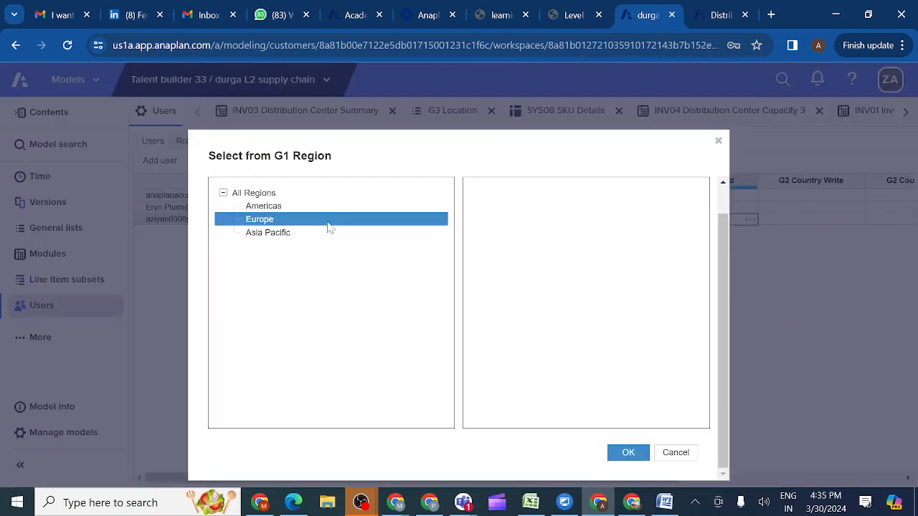
click(303, 222)
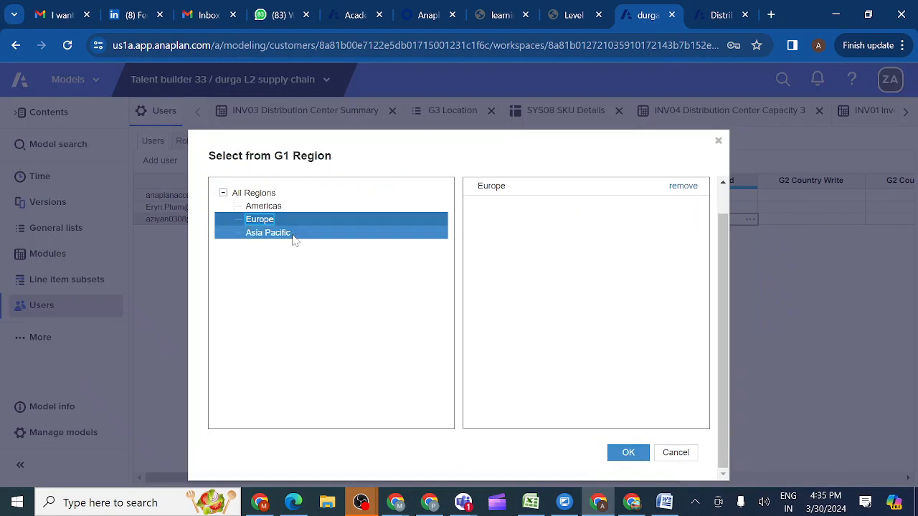
click(294, 238)
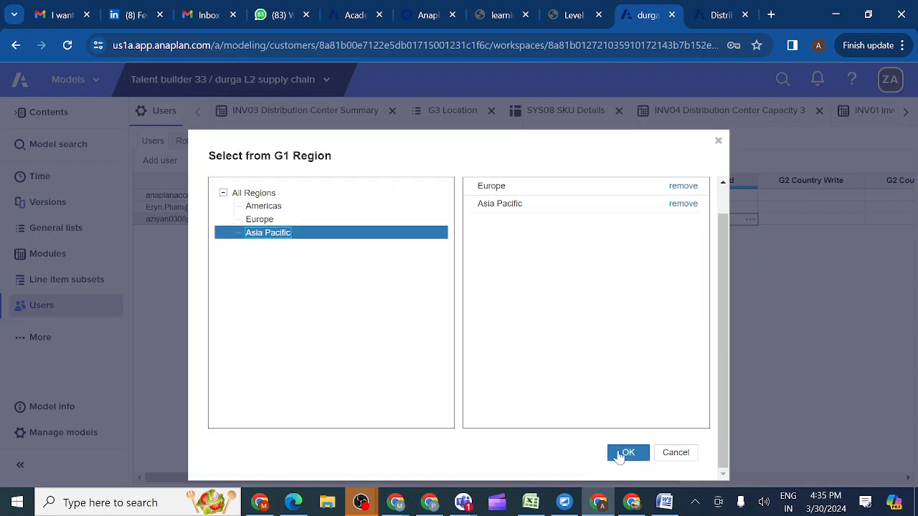
click(628, 454)
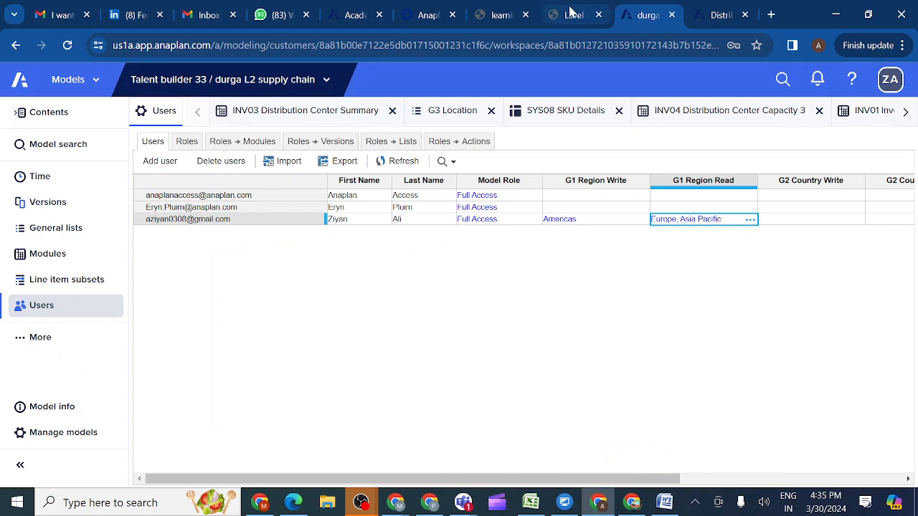
Read the course's 3.6.1.3 Test as End Users tasks and the 3.6.3 Prepare for Sprint Review/UAT checklist
click(571, 14)
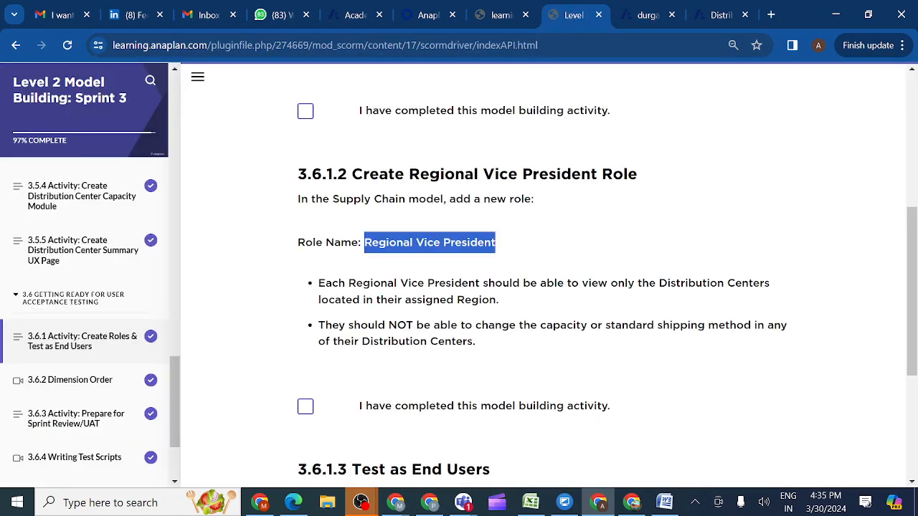
scroll(473, 346, down, 4)
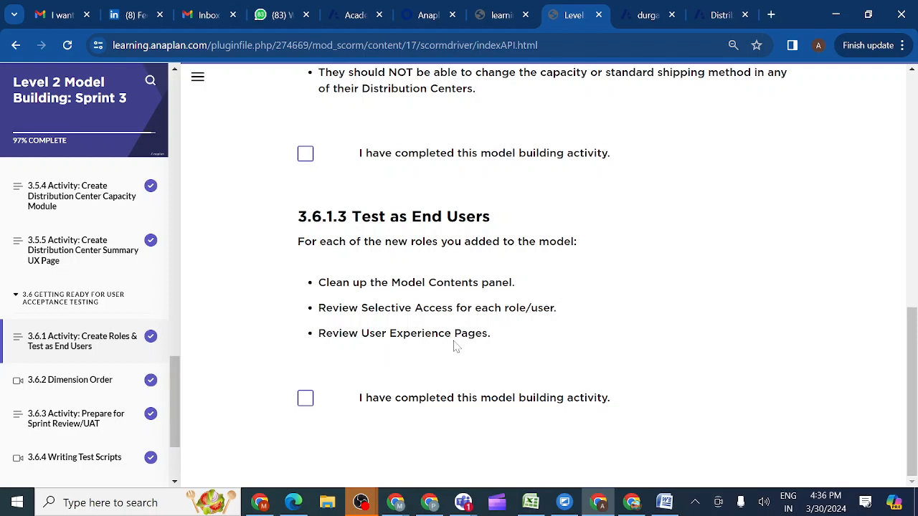
click(644, 14)
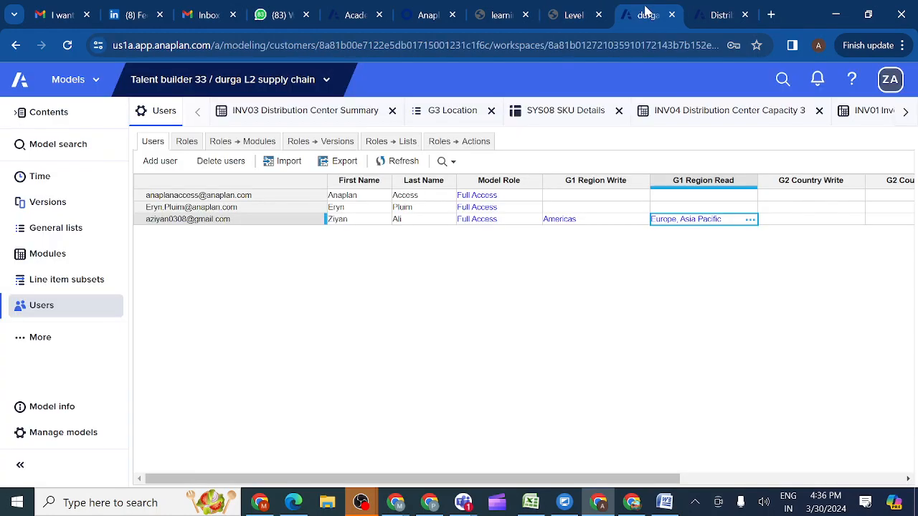
click(85, 259)
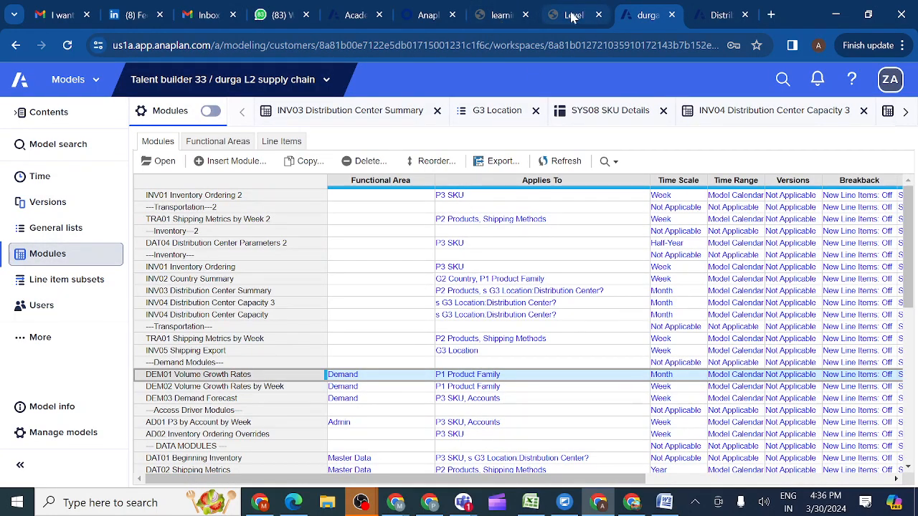
click(572, 16)
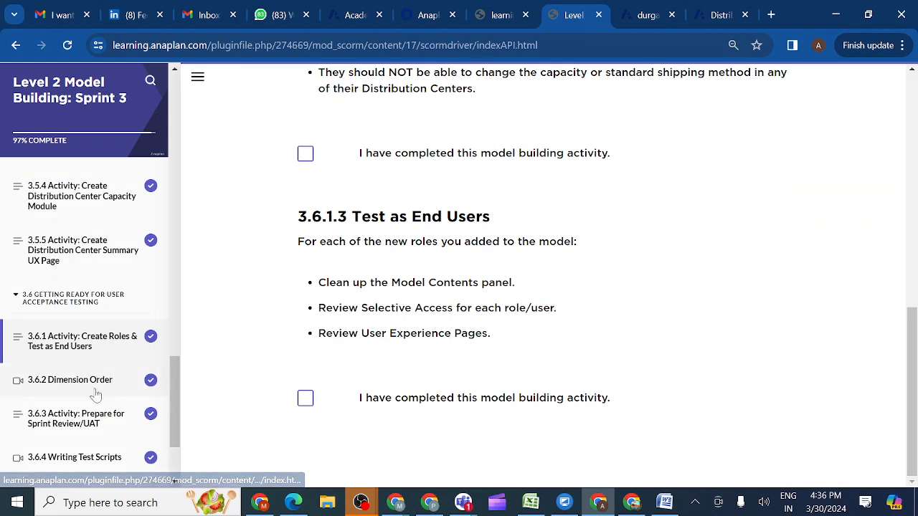
scroll(93, 396, down, 1)
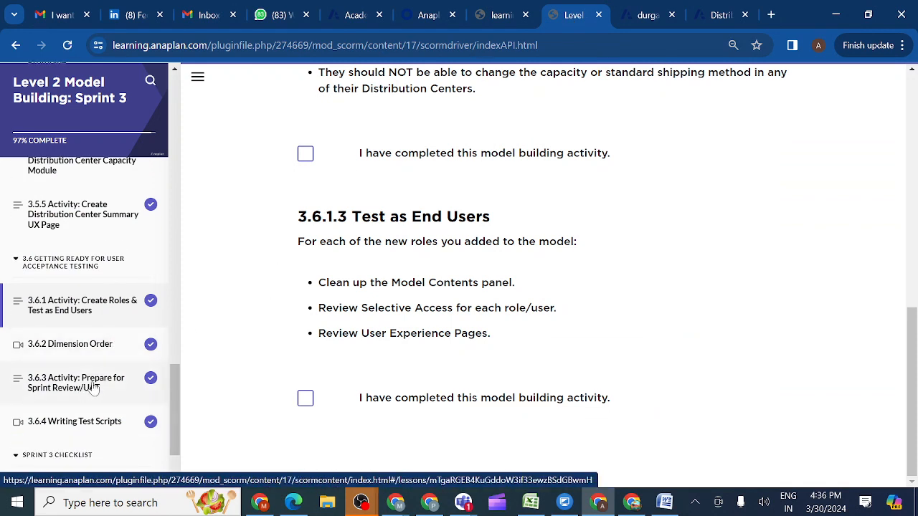
click(94, 388)
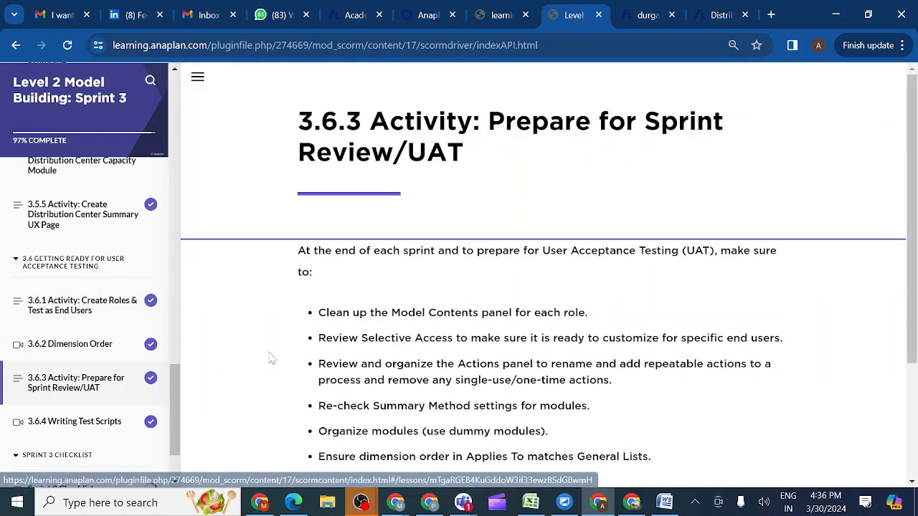
scroll(309, 356, down, 2)
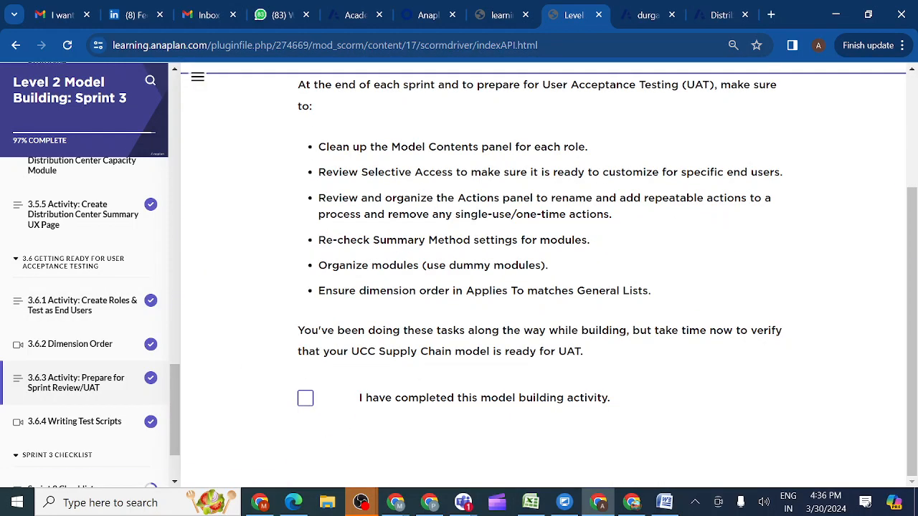
scroll(307, 357, up, 2)
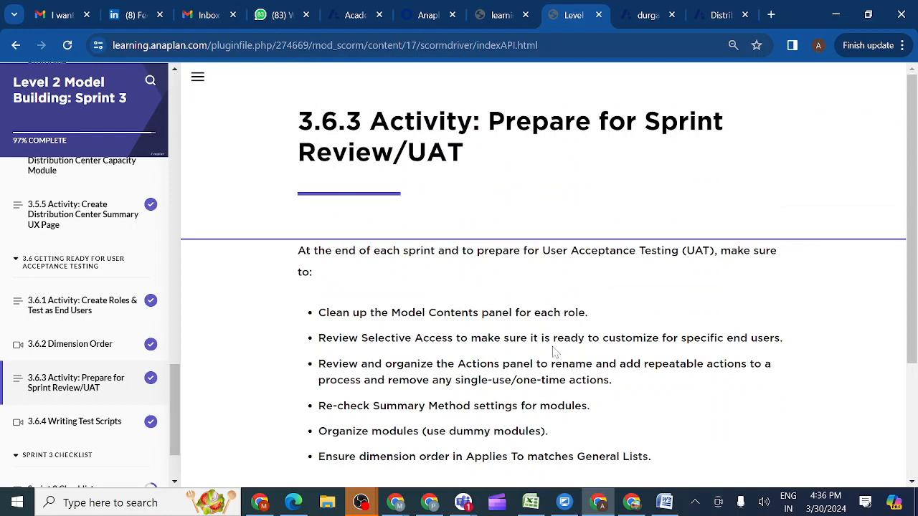
scroll(552, 351, down, 1)
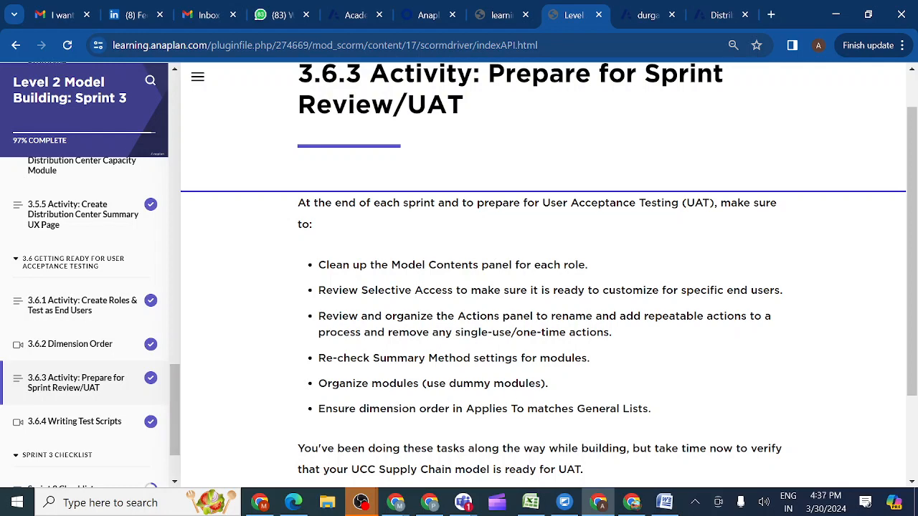
Review the supply chain model's module order and Applies To dimensions, the Distribution Center Summary.3 page and the My Pages list
click(645, 14)
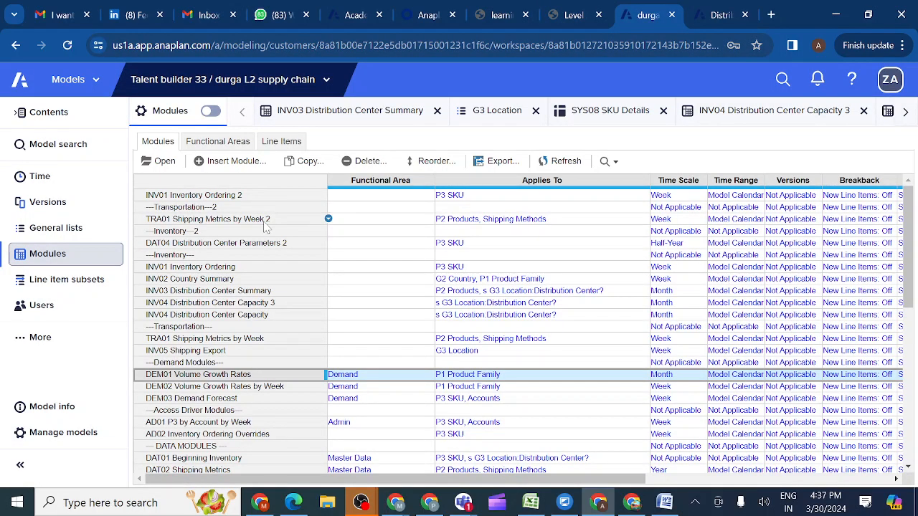
scroll(233, 304, down, 5)
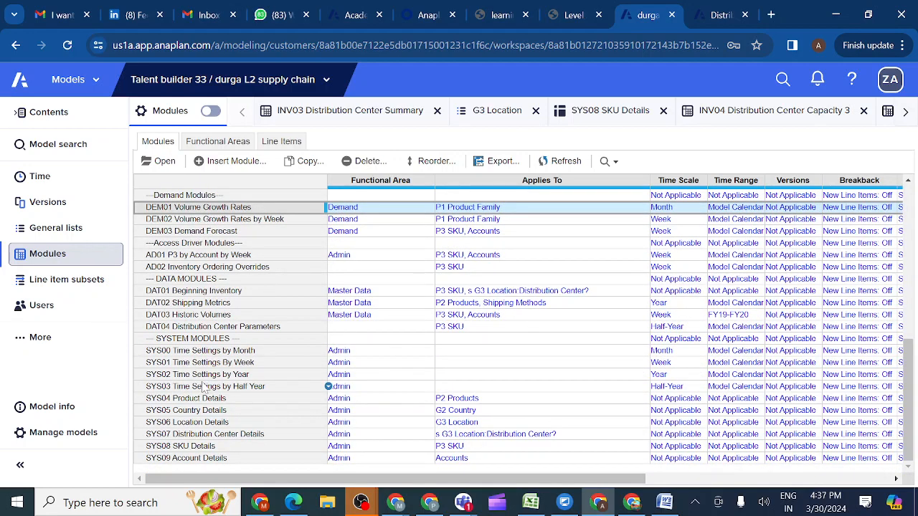
scroll(205, 387, up, 5)
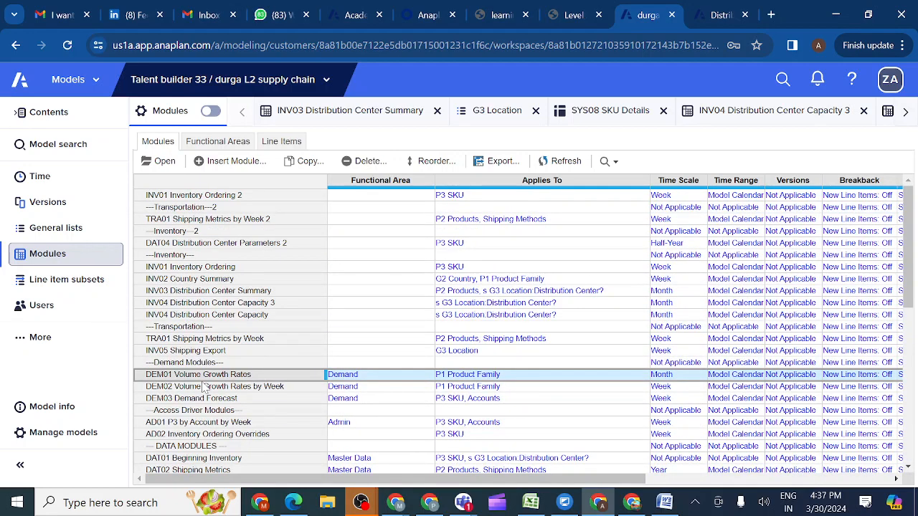
scroll(205, 387, down, 5)
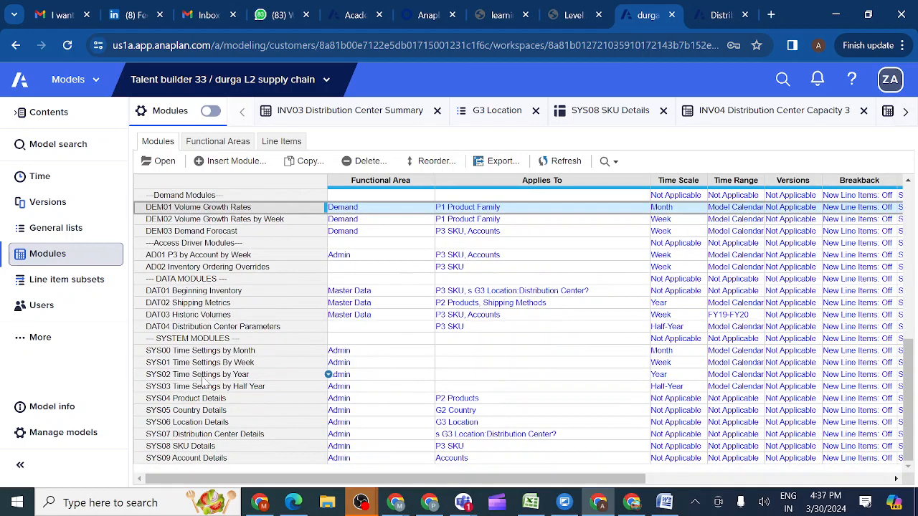
scroll(206, 389, up, 5)
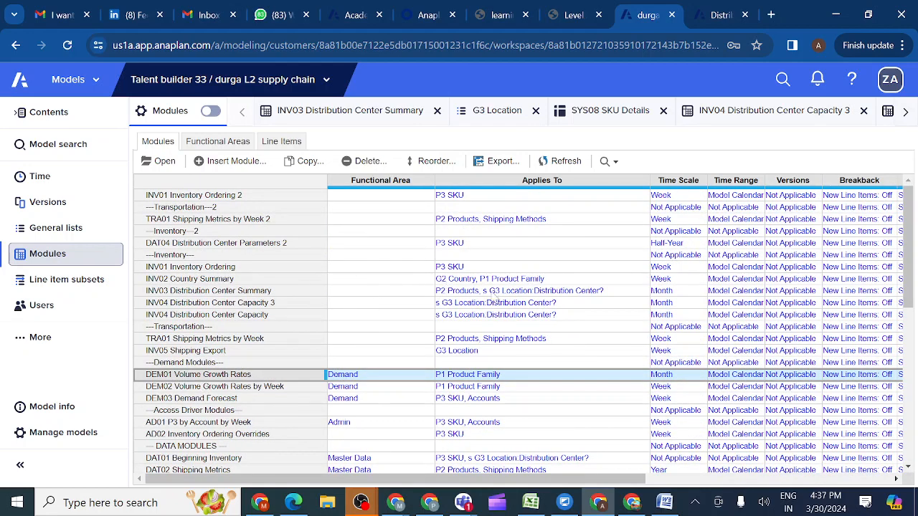
click(712, 23)
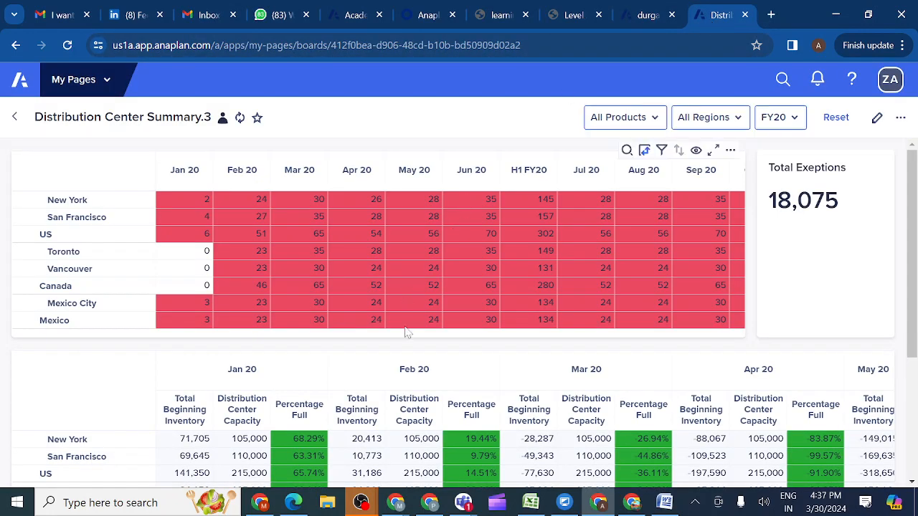
scroll(405, 332, down, 3)
scroll(405, 332, up, 3)
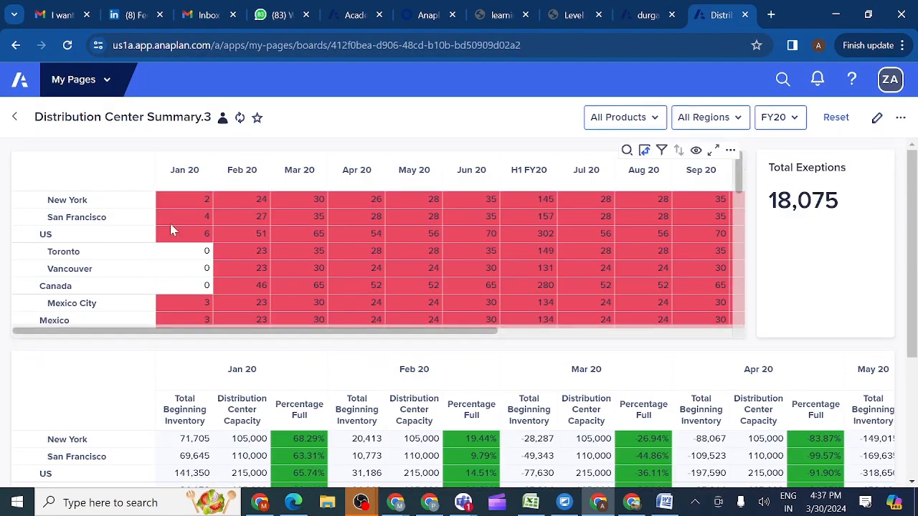
click(13, 119)
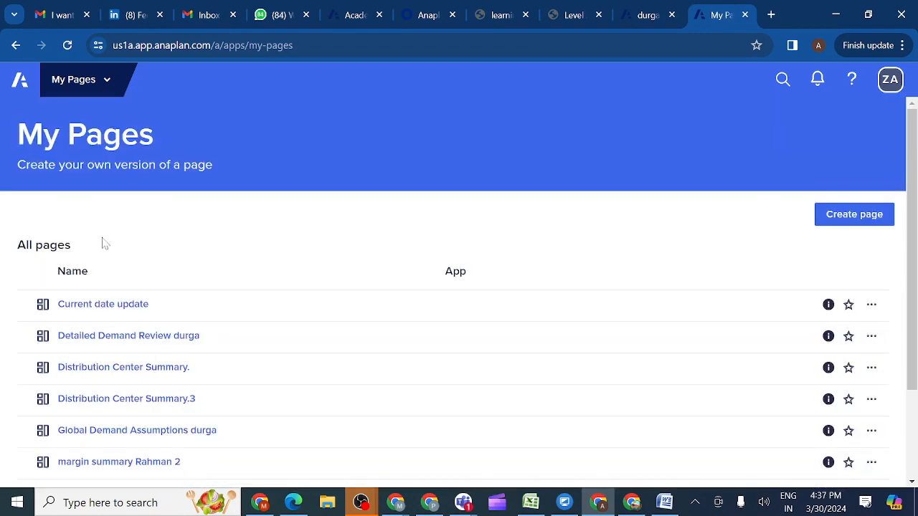
scroll(216, 398, down, 2)
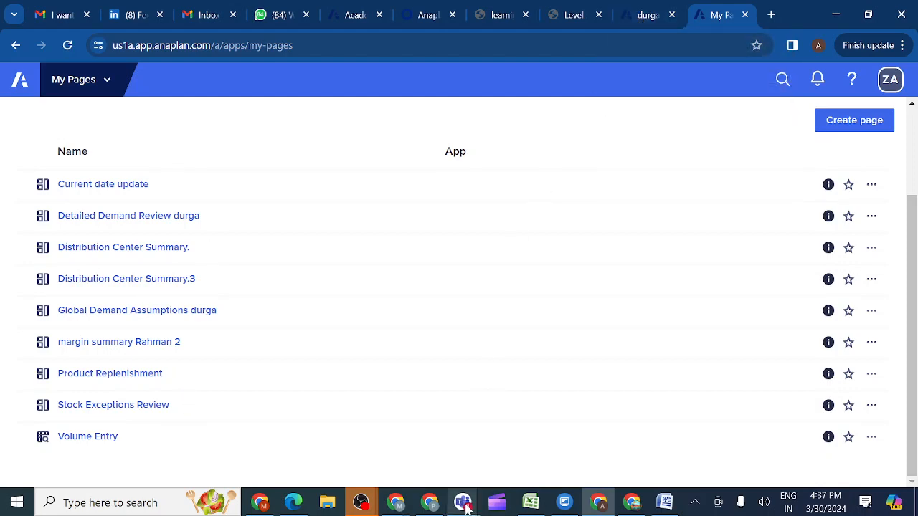
mouse_move(465, 506)
click(580, 419)
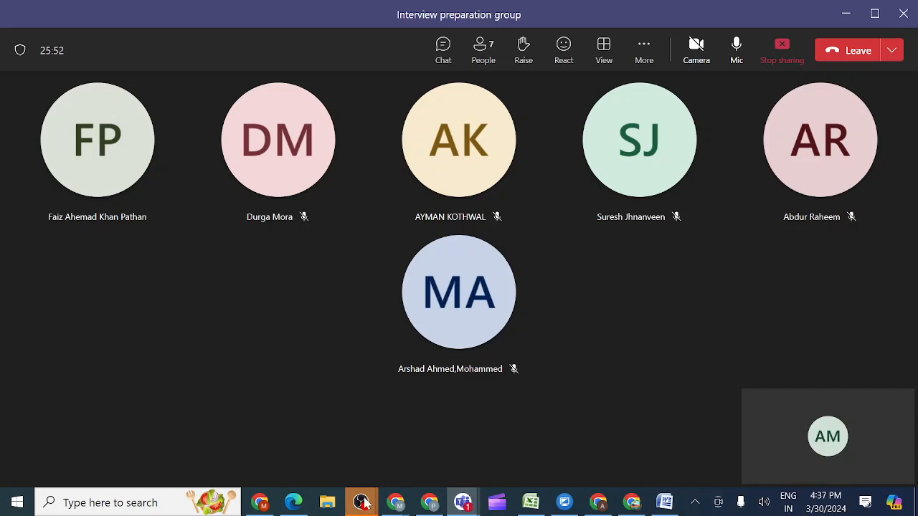
mouse_move(369, 488)
click(393, 456)
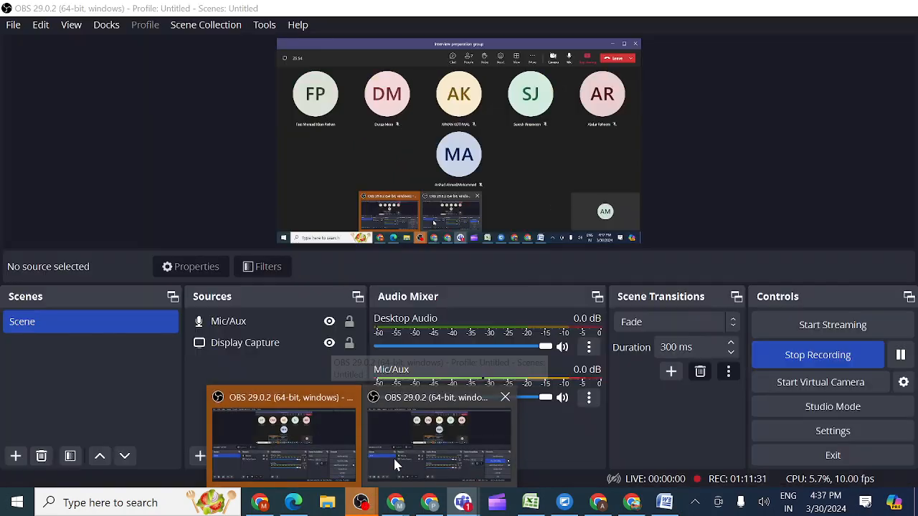
click(798, 363)
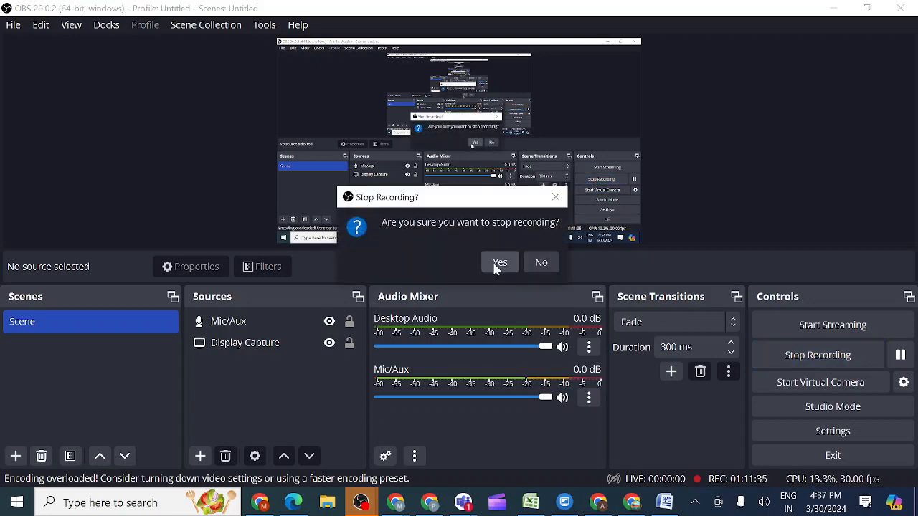